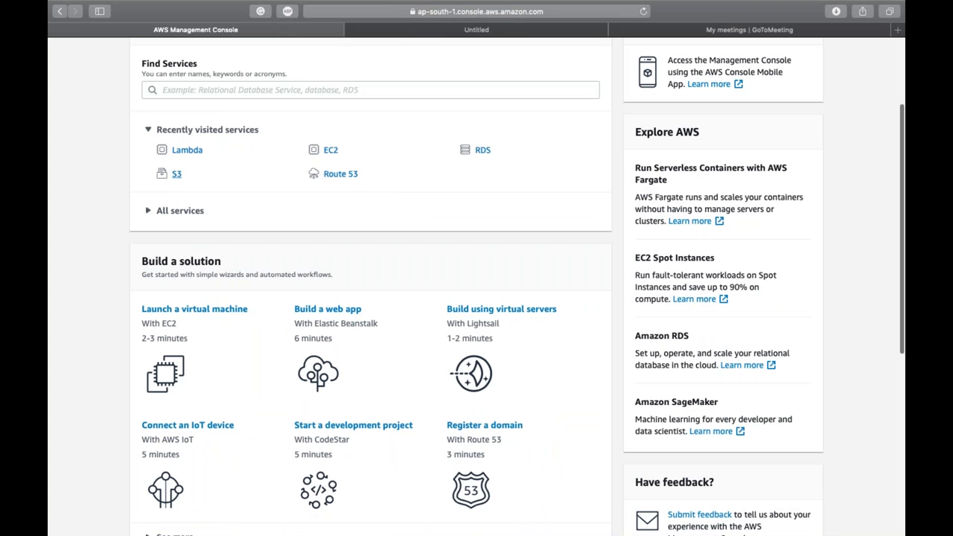
Step: Open the Pinpoint service from the console search
click(370, 89)
text(pin)
key(Return)
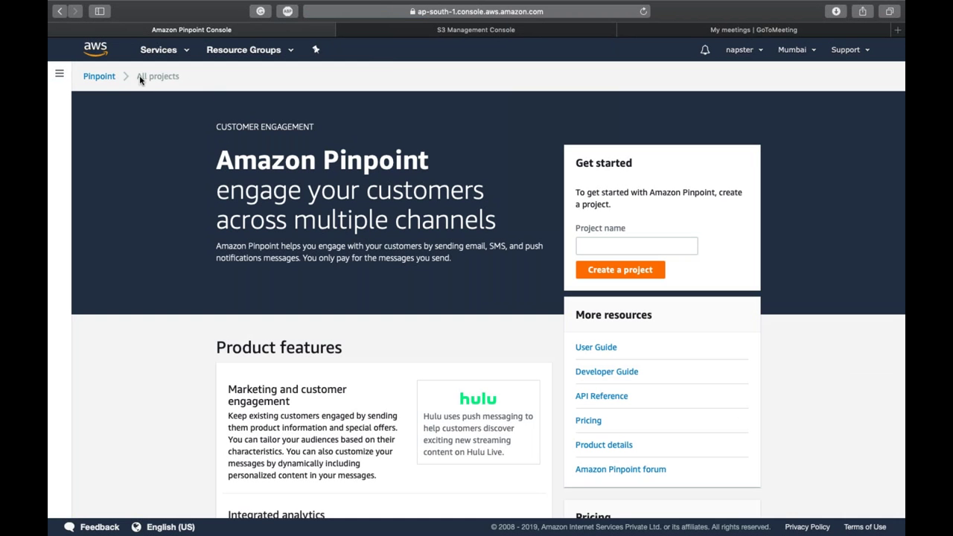
Step: Open Simple Notification Service from the Services list using 'sns'
click(159, 49)
text(sns)
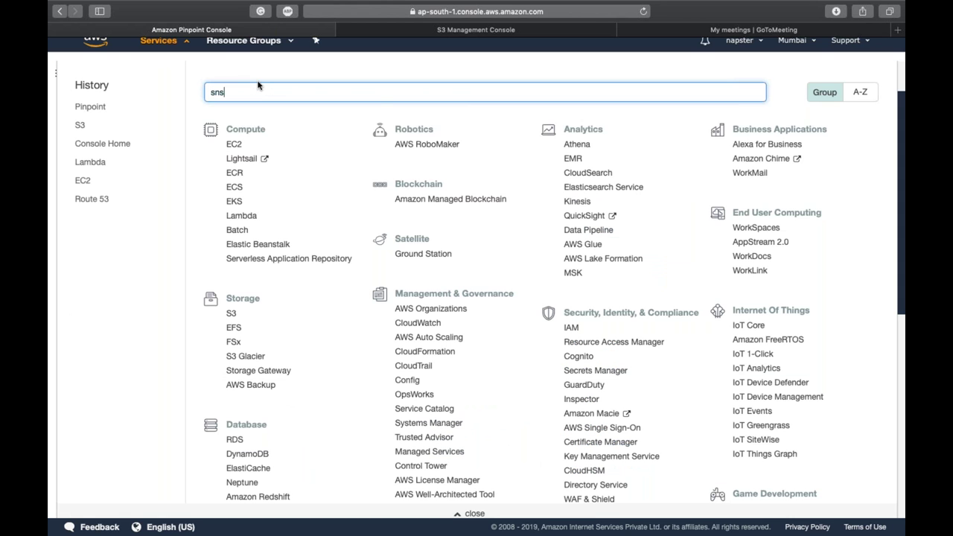
click(323, 123)
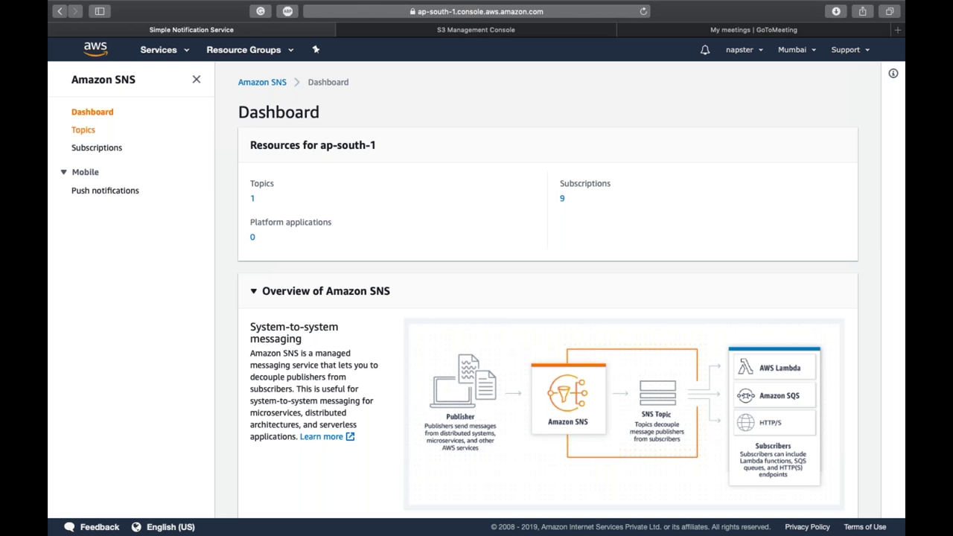
Step: Show the SNS topics, then check the iselglobal-training-day3 bucket's region in S3
click(83, 129)
click(455, 29)
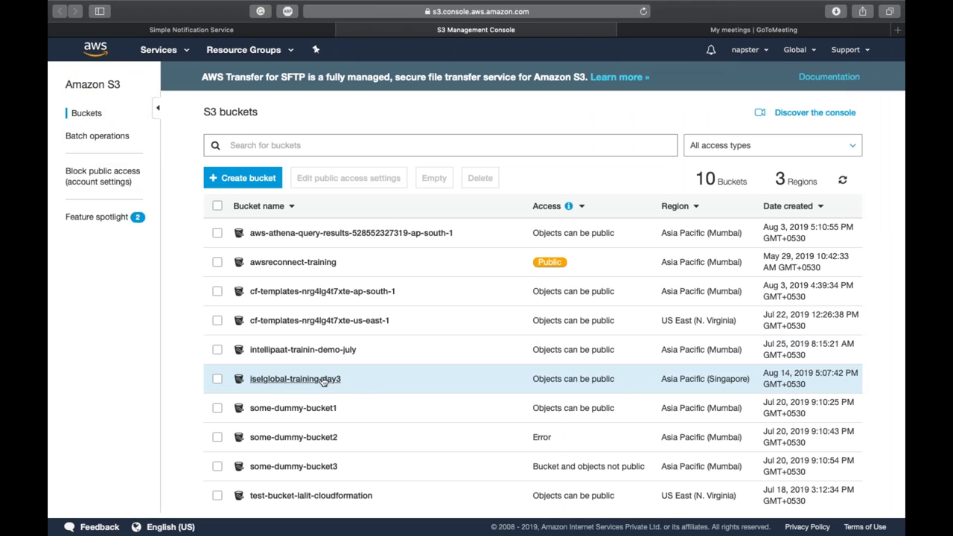
click(511, 376)
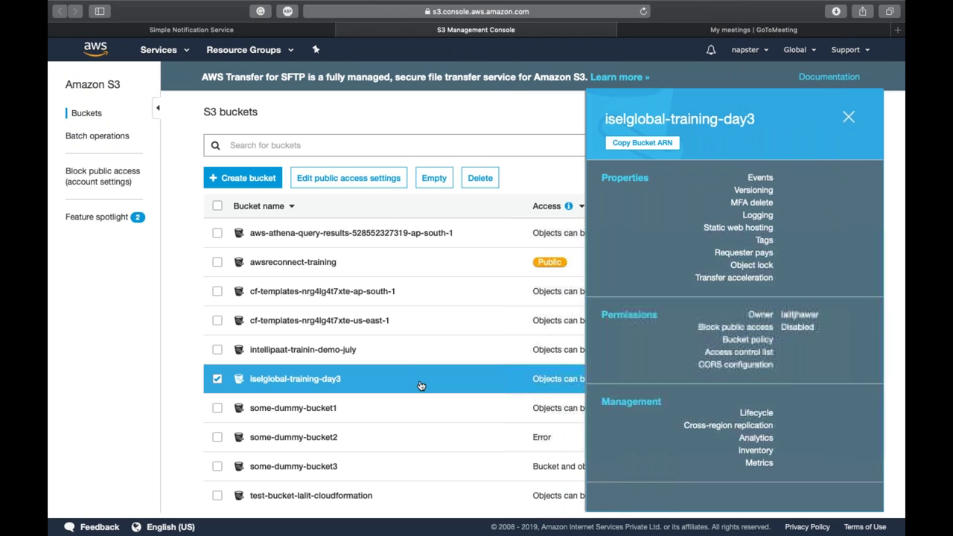
click(159, 30)
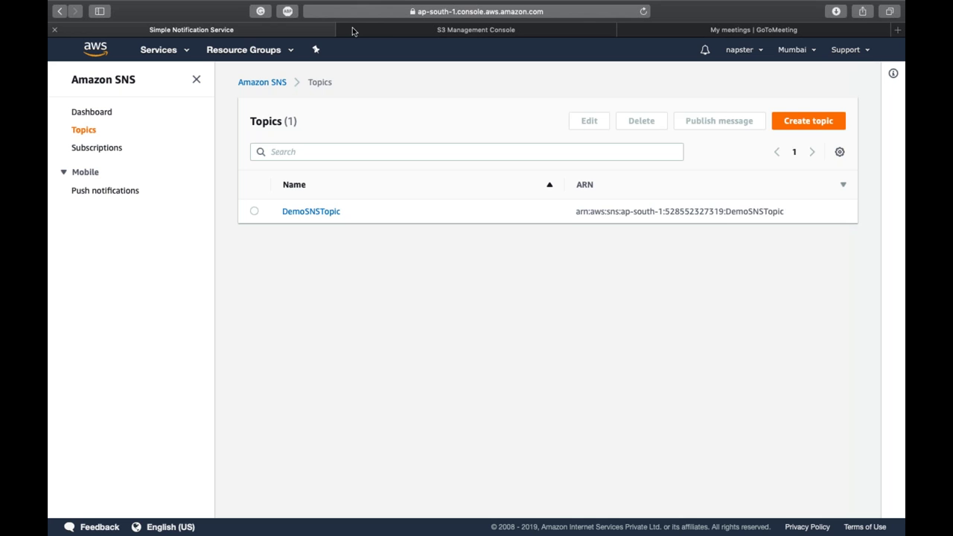
Step: Switch SNS to the Asia Pacific (Singapore) region and start a new topic
click(789, 49)
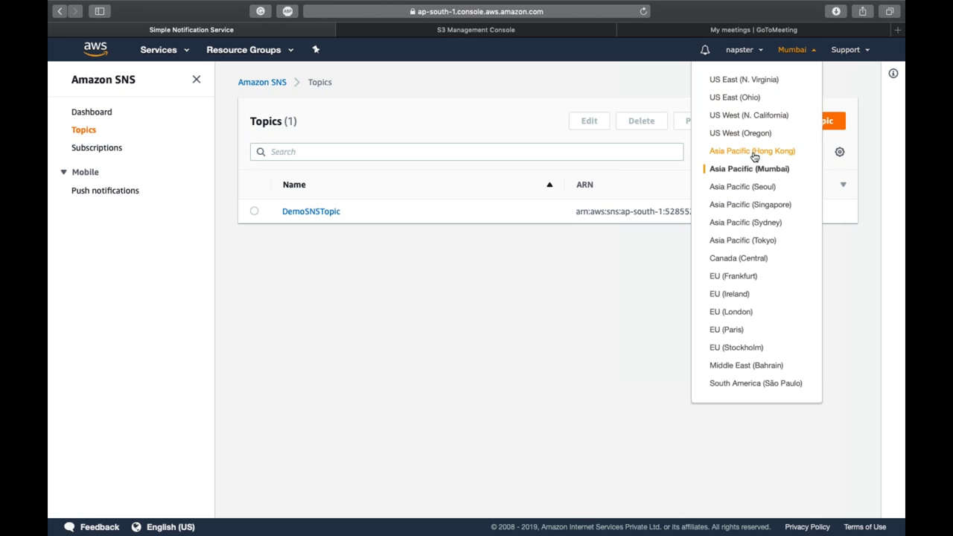
click(766, 205)
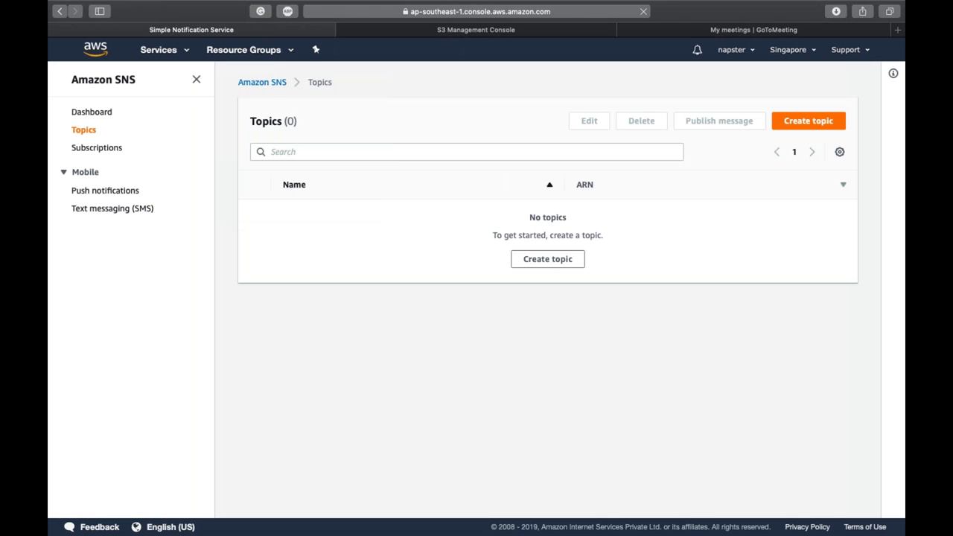
click(548, 259)
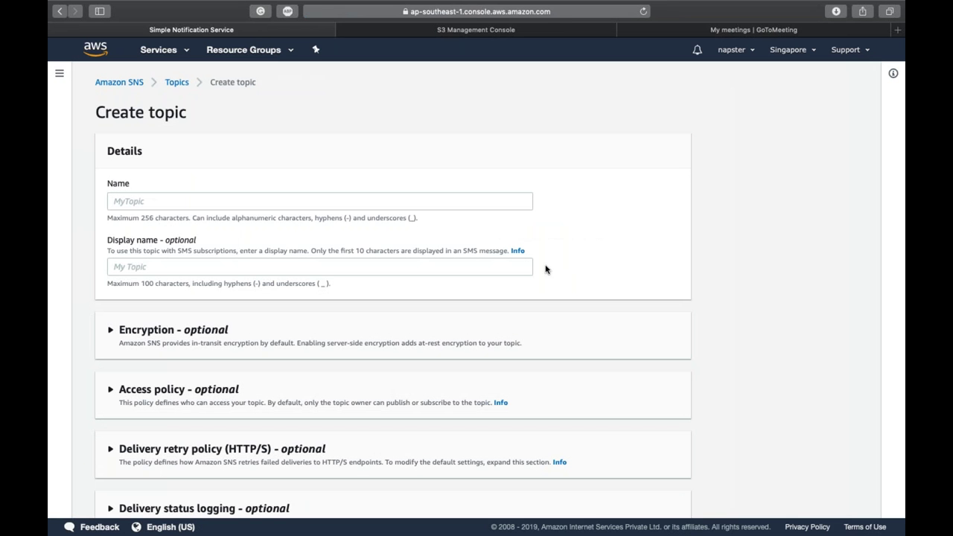
Step: Enter topic name EventTopic and display name 'Alert : Event Occurred in S3'
click(471, 202)
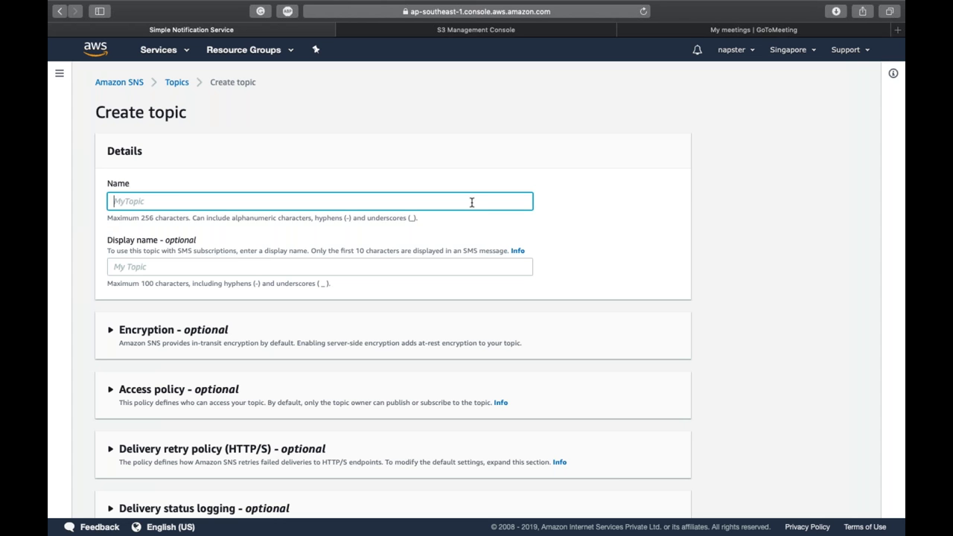
text(Transca)
key(BackSpace)
text(od)
key(super+a)
text(EventTopic)
key(Tab)
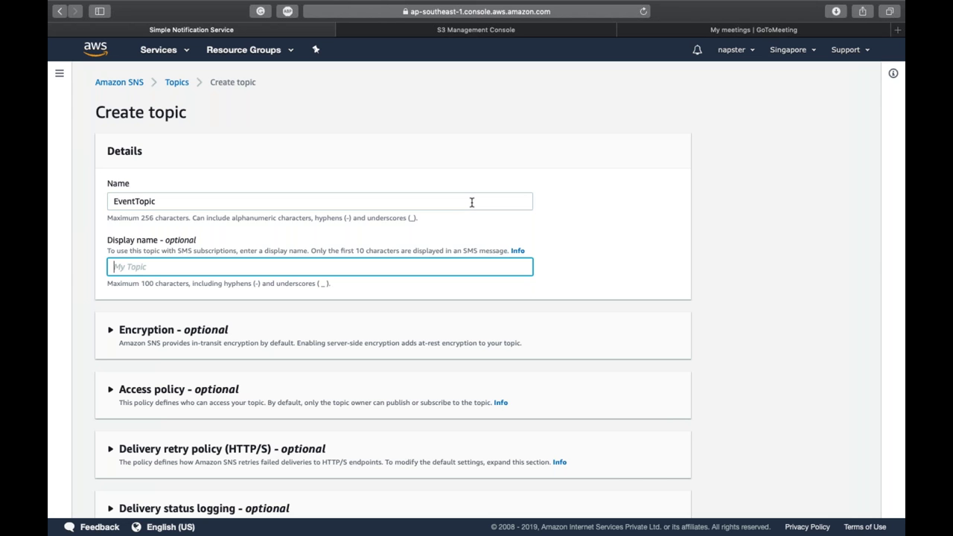
text(Alert : Even)
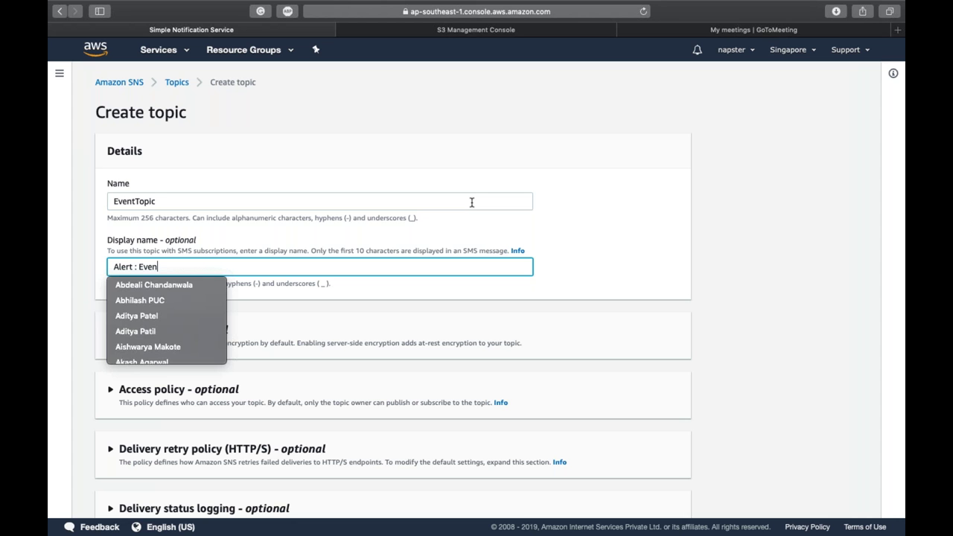
text(t Occur)
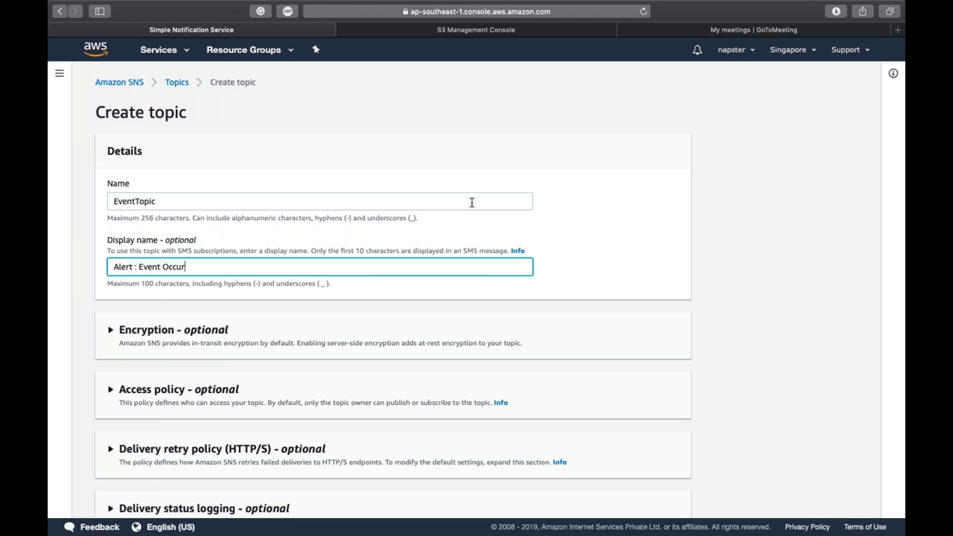
text(red in S3)
scroll(471, 202, down, 3)
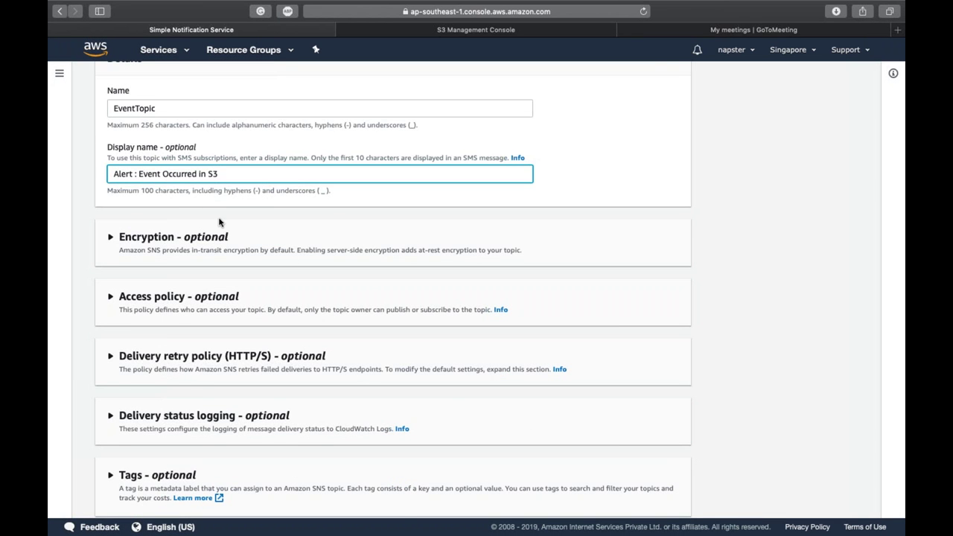
Step: Expand Encryption and Access policy, and allow Everyone to publish and subscribe
click(233, 245)
scroll(234, 246, down, 1)
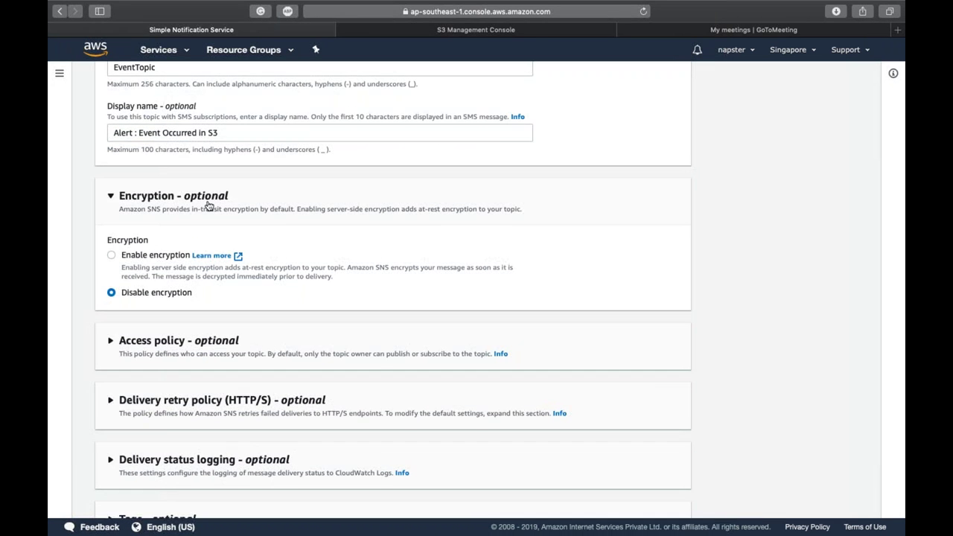
scroll(202, 219, down, 2)
click(176, 259)
scroll(179, 261, down, 3)
click(138, 309)
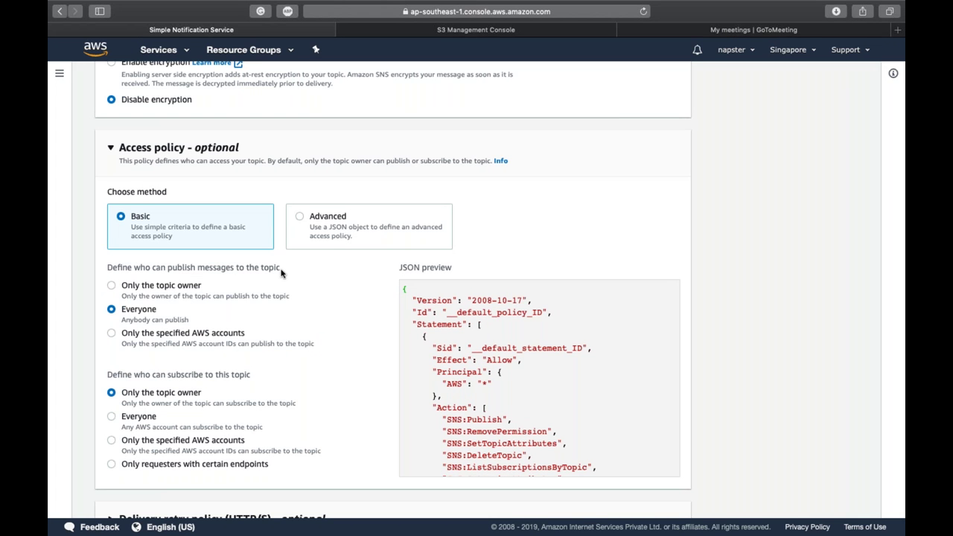
click(112, 416)
Step: Review the delivery retry policy, delivery status logging and tag options, keeping defaults
scroll(536, 383, down, 5)
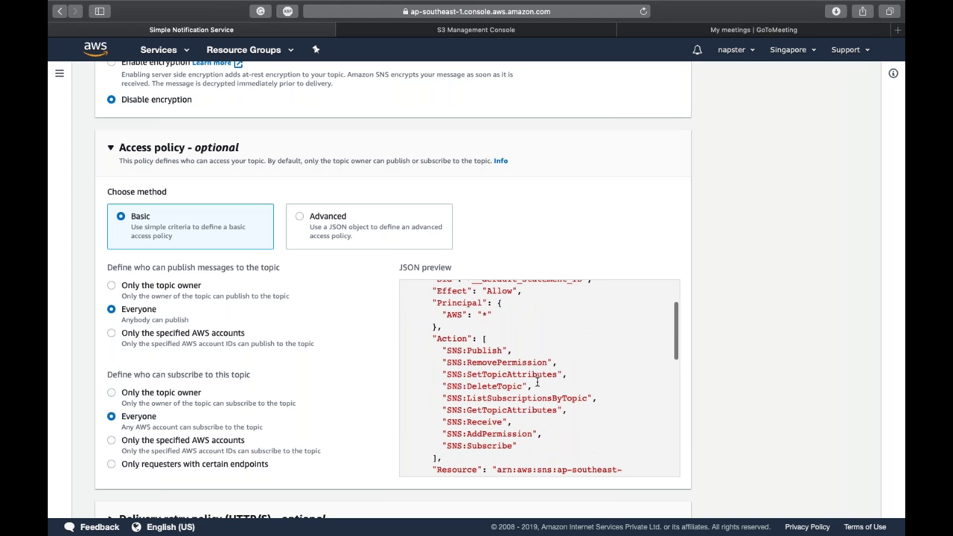
scroll(400, 432, down, 2)
scroll(319, 365, down, 5)
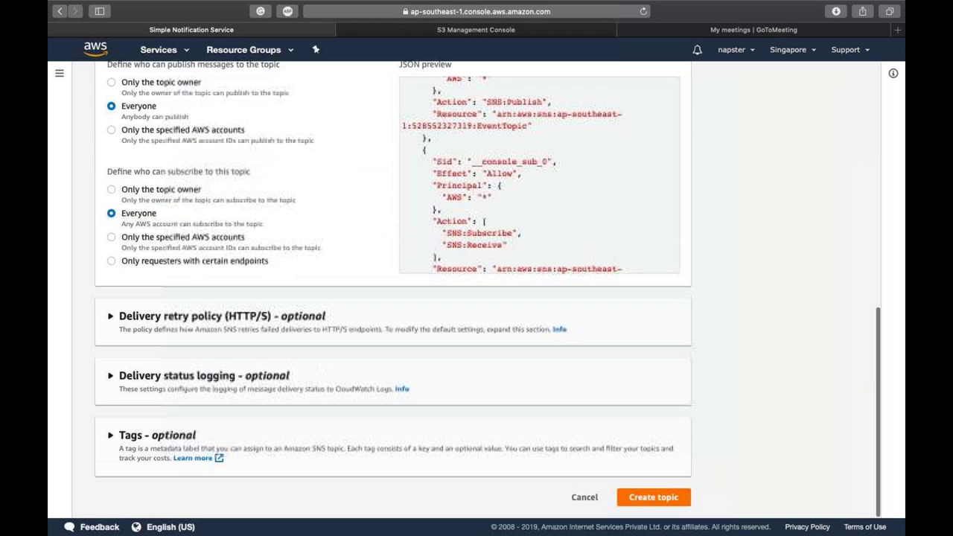
click(212, 328)
scroll(212, 327, down, 4)
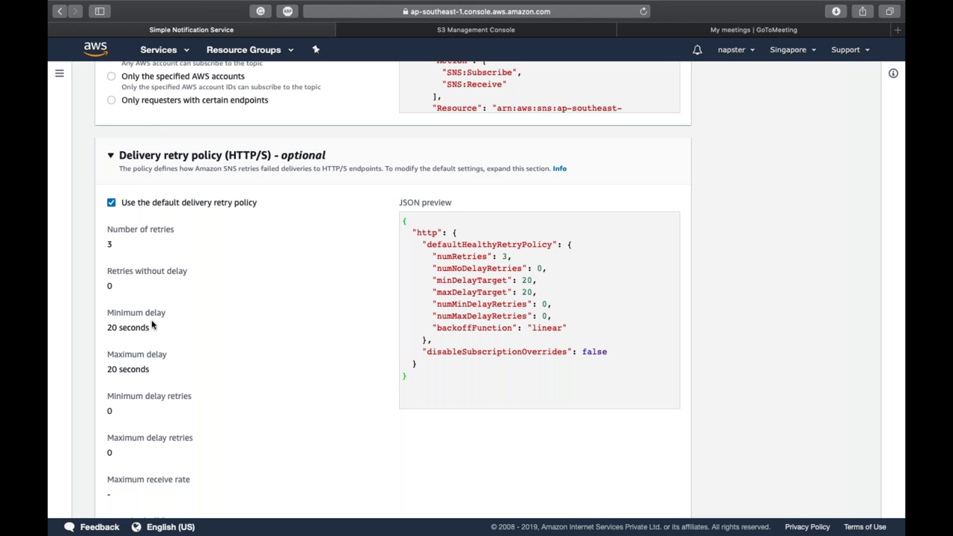
scroll(152, 325, down, 7)
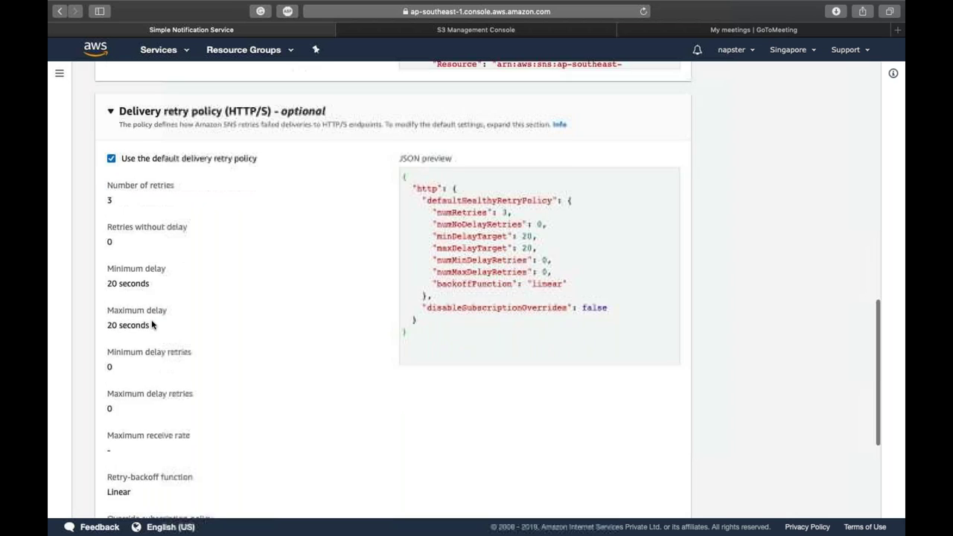
click(207, 380)
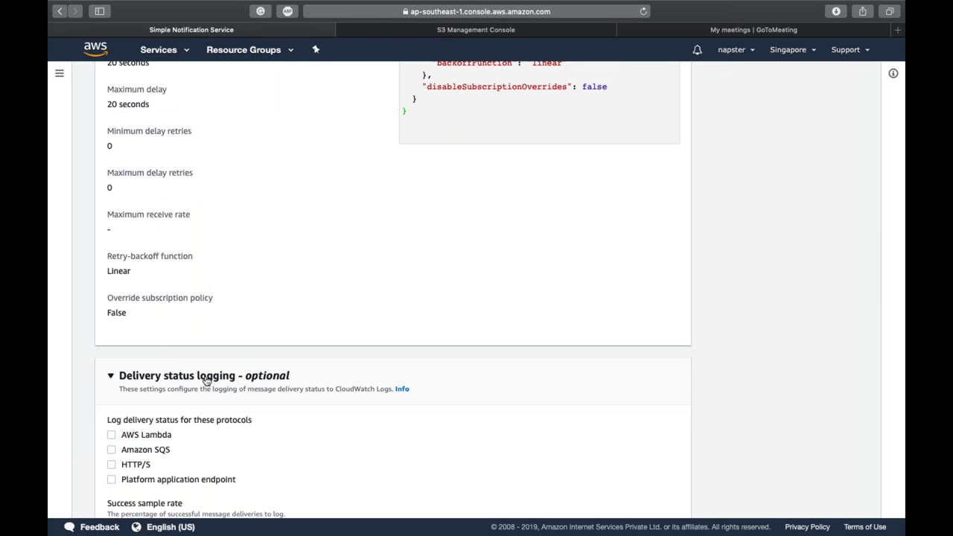
scroll(207, 380, down, 4)
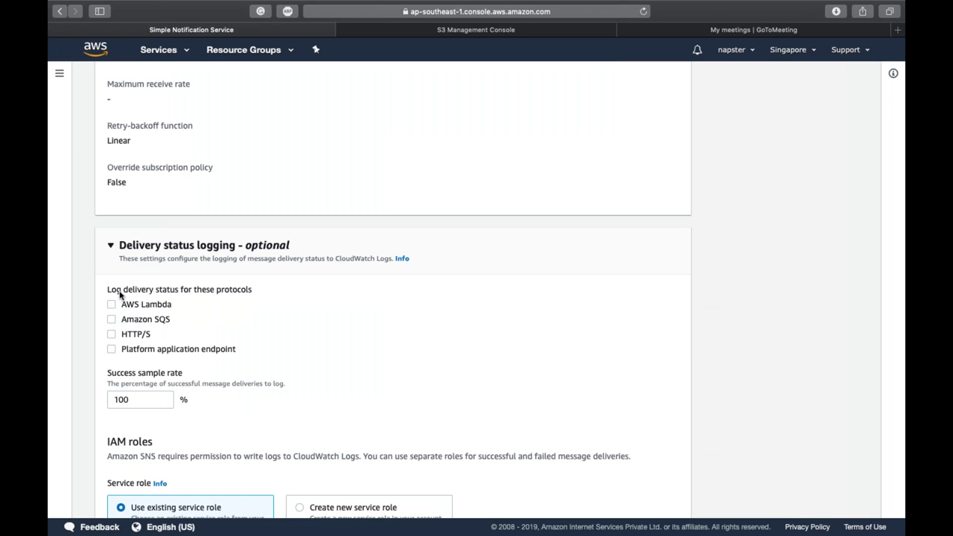
scroll(124, 347, down, 7)
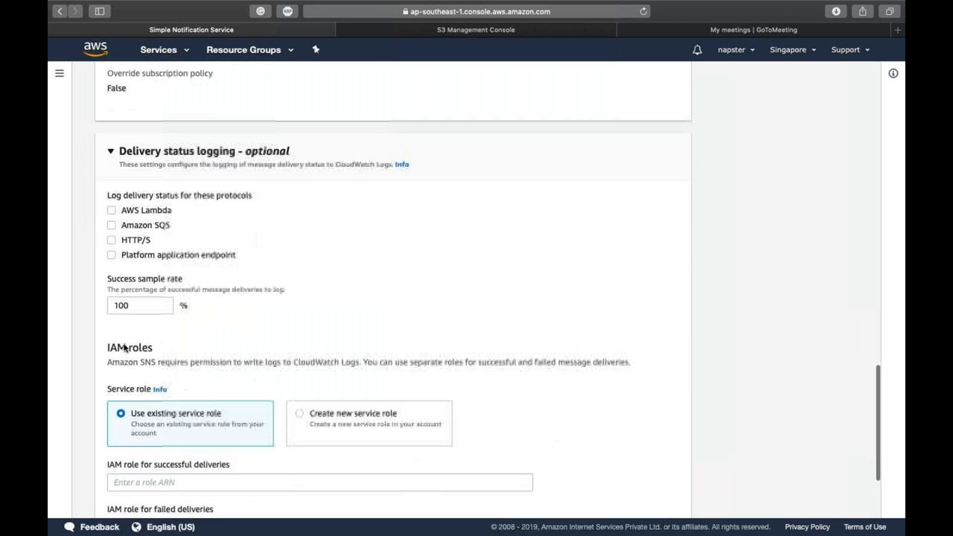
click(134, 435)
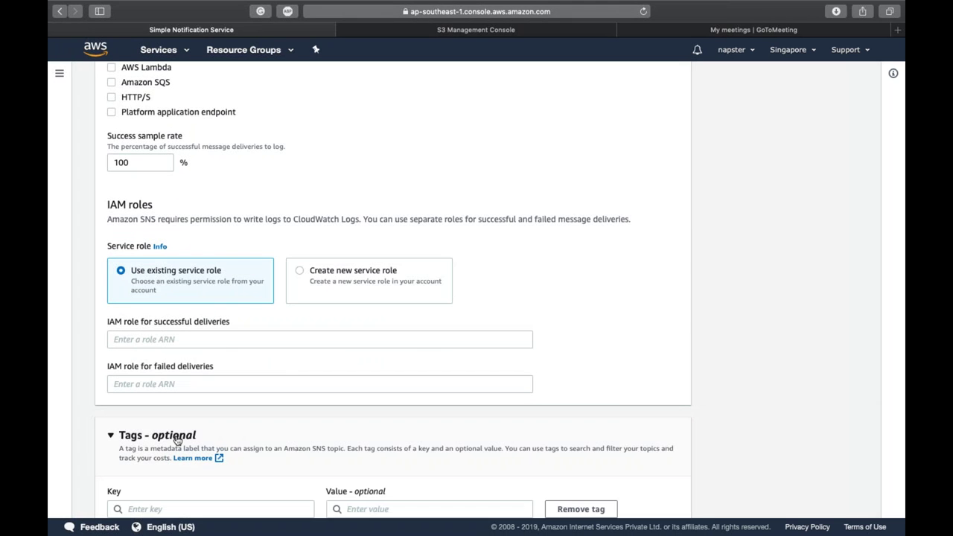
scroll(178, 440, down, 3)
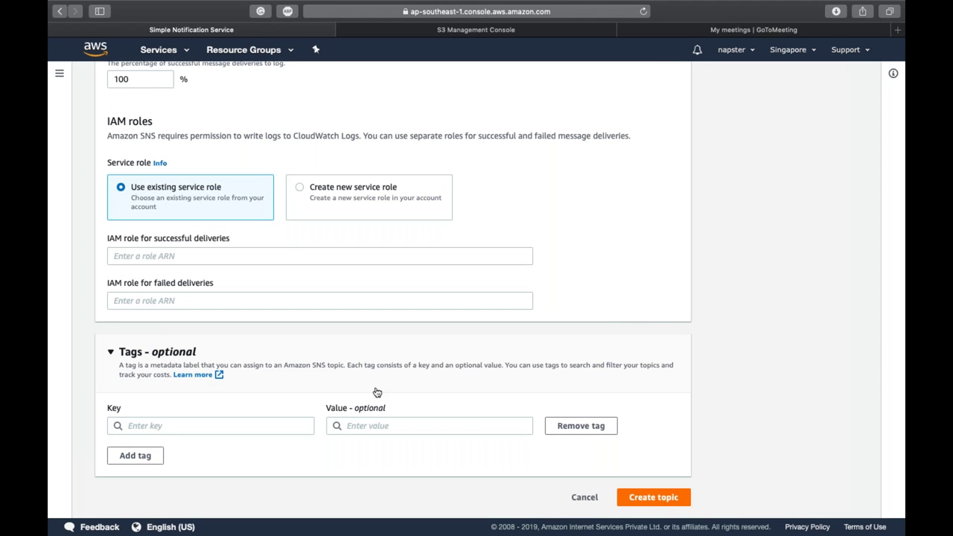
Step: Submit the topic, shorten the rejected display name, and resubmit
click(658, 498)
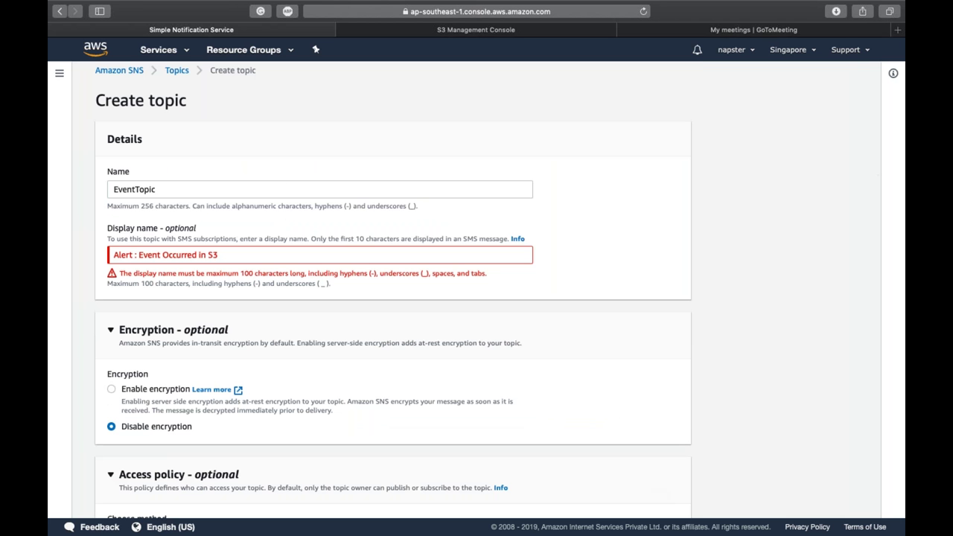
click(247, 254)
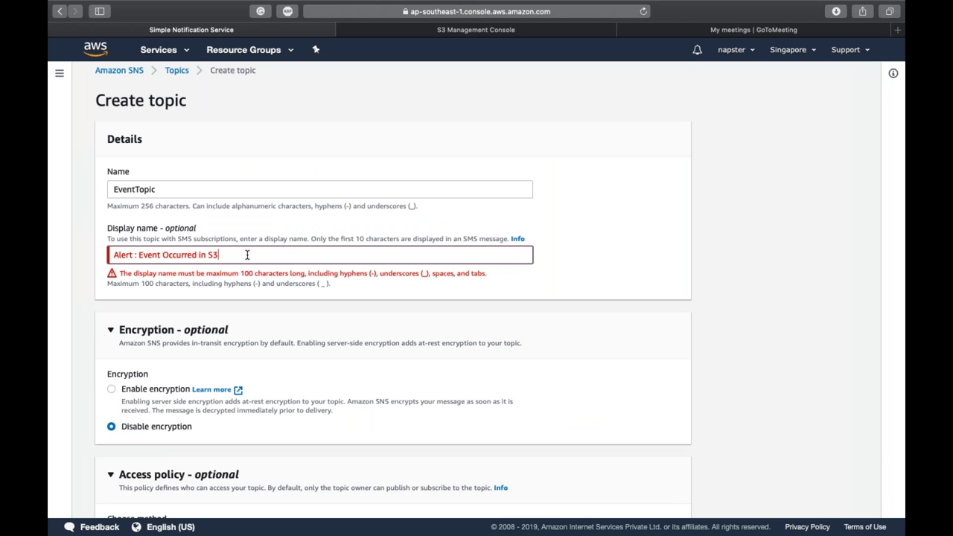
key(Left)
key(Left)
key(Left)
key(Left)
key(Left)
key(Left)
key(Left)
key(Left)
key(Left)
key(Left)
key(Left)
key(Left)
key(Left)
key(Left)
key(Left)
key(Left)
key(Left)
key(Left)
key(Right)
key(Right)
key(Right)
key(Right)
key(Right)
key(Right)
key(Right)
key(Right)
key(shift+Left)
key(shift+Left)
key(shift+Left)
key(shift+Left)
key(shift+Left)
key(shift+Left)
key(shift+Left)
key(shift+Left)
key(shift+Left)
key(shift+Left)
key(shift+Left)
key(shift+Left)
text(in)
click(592, 260)
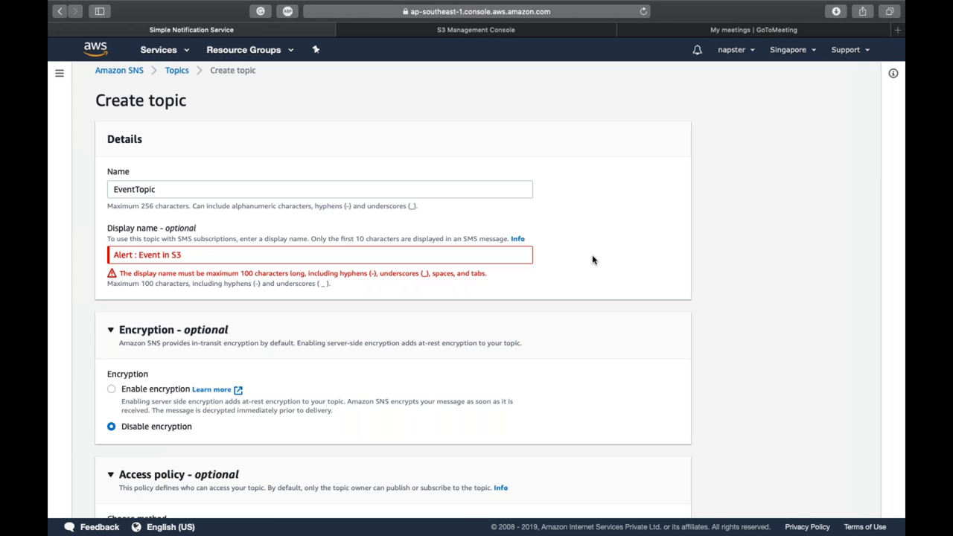
scroll(592, 260, down, 10)
scroll(602, 483, down, 10)
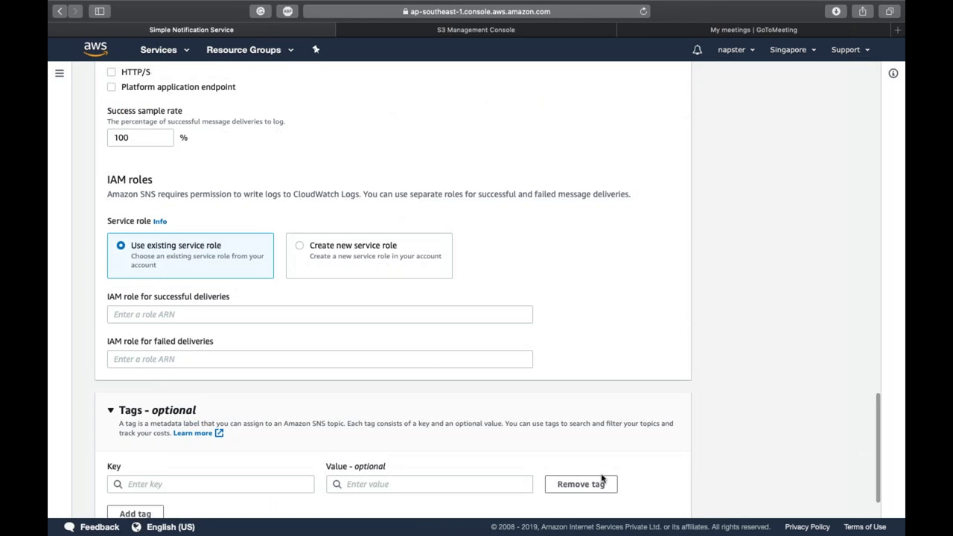
click(629, 497)
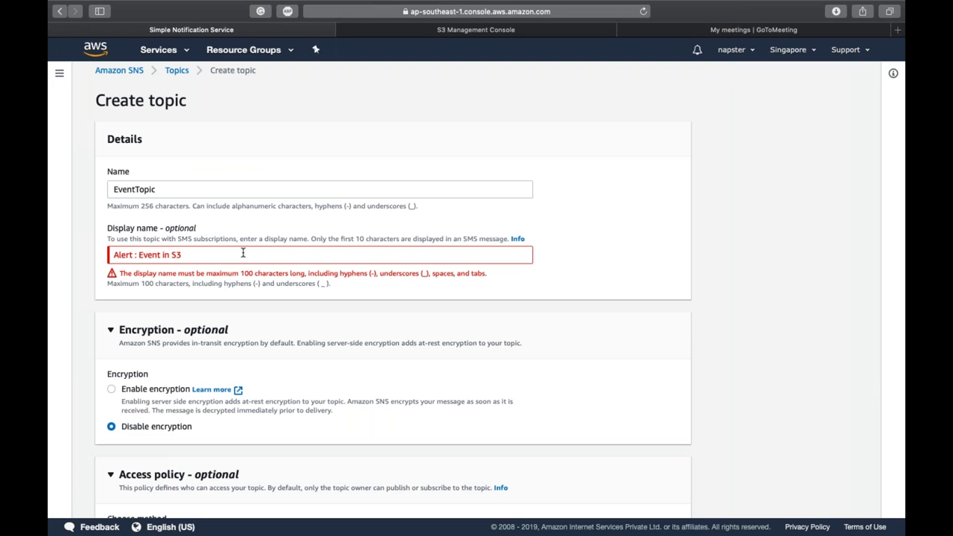
Step: Remove the colon so the display name reads 'Alert Event in S3', then dismiss the success notice
click(243, 253)
key(Left)
key(Left)
key(Left)
key(Left)
key(Left)
key(Left)
key(BackSpace)
key(BackSpace)
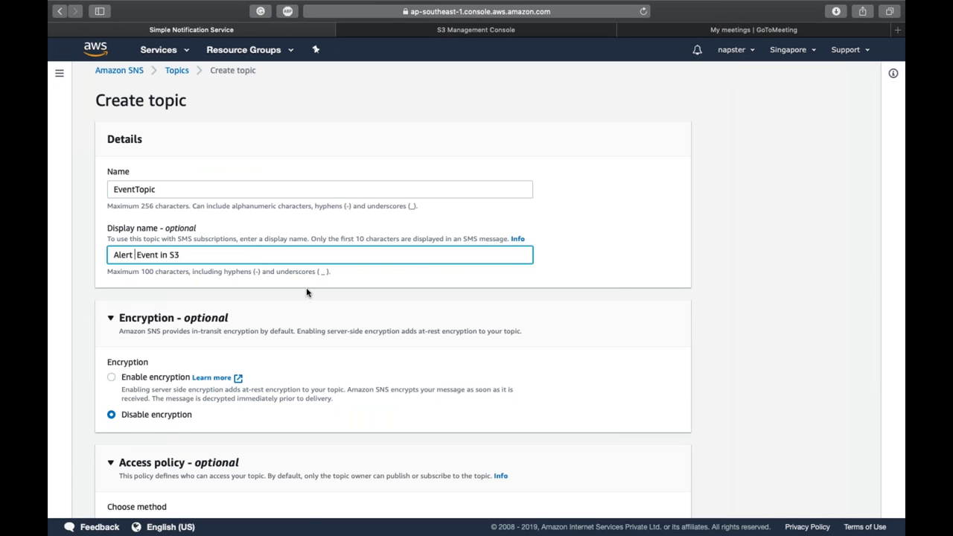
scroll(309, 296, down, 15)
scroll(608, 533, down, 5)
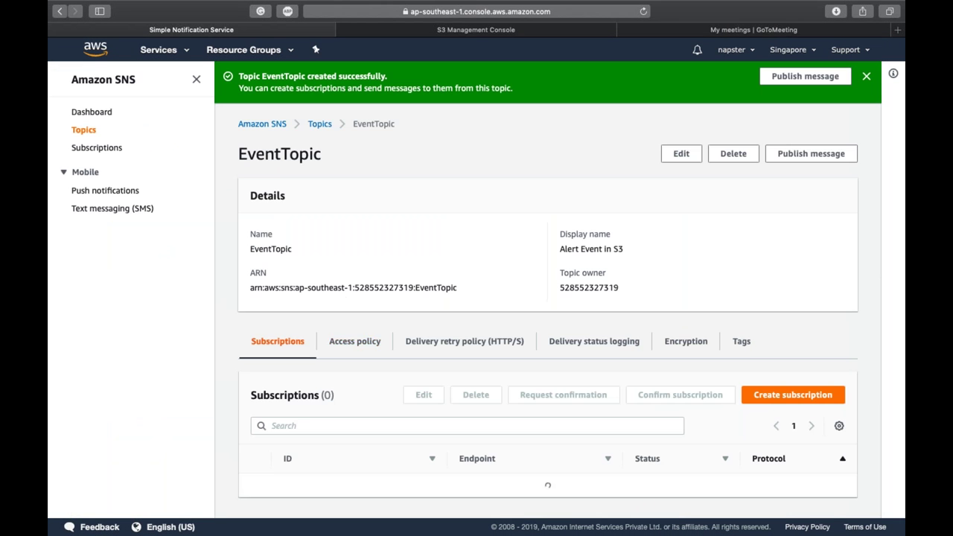
double_click(427, 287)
scroll(427, 287, down, 2)
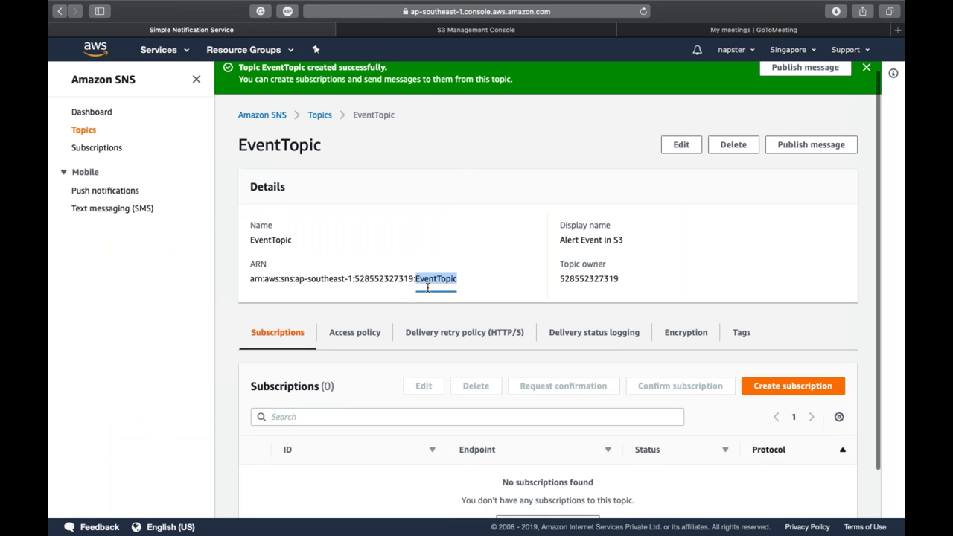
scroll(573, 247, up, 2)
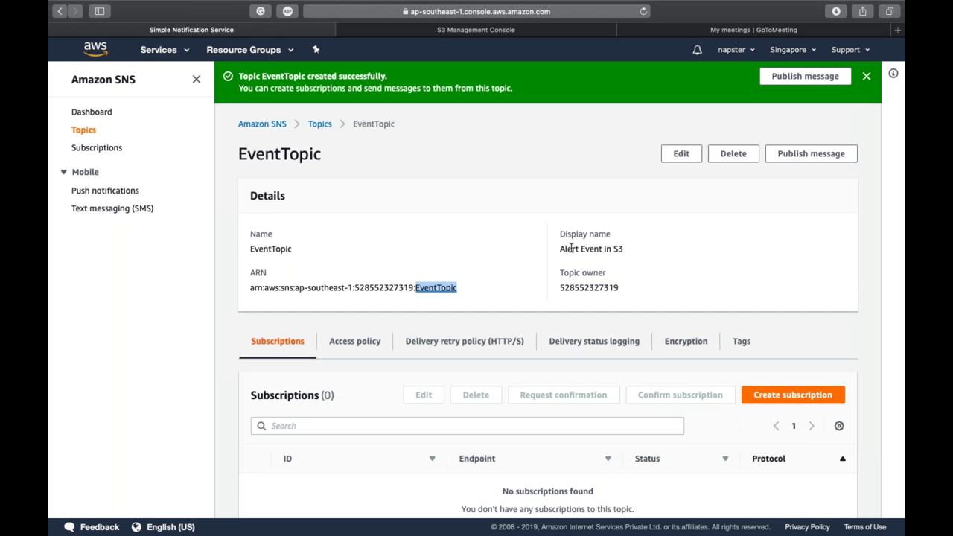
click(613, 244)
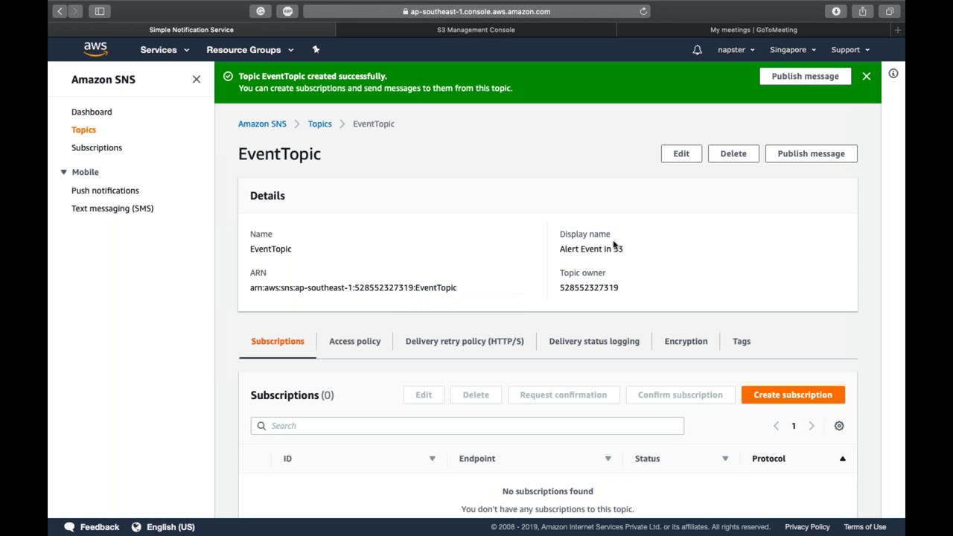
click(865, 78)
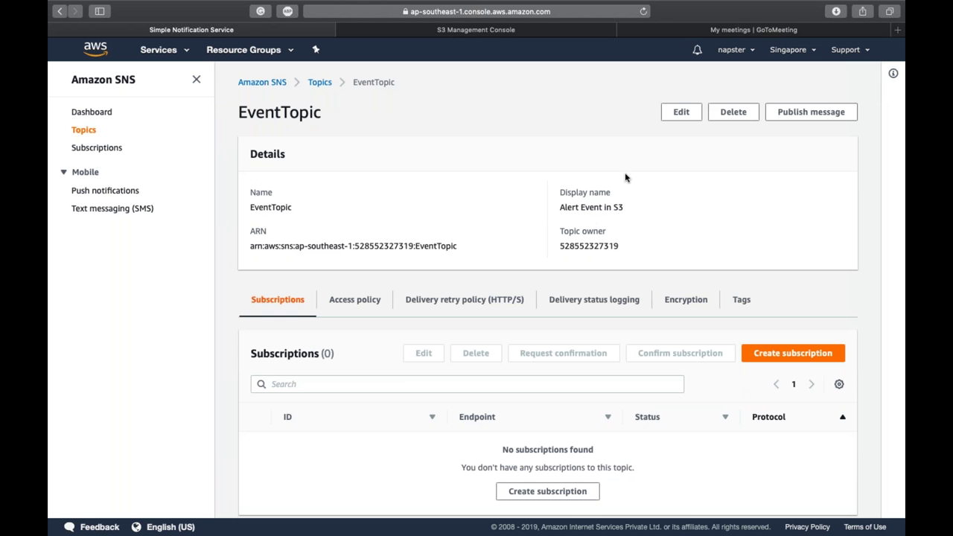
scroll(625, 177, down, 1)
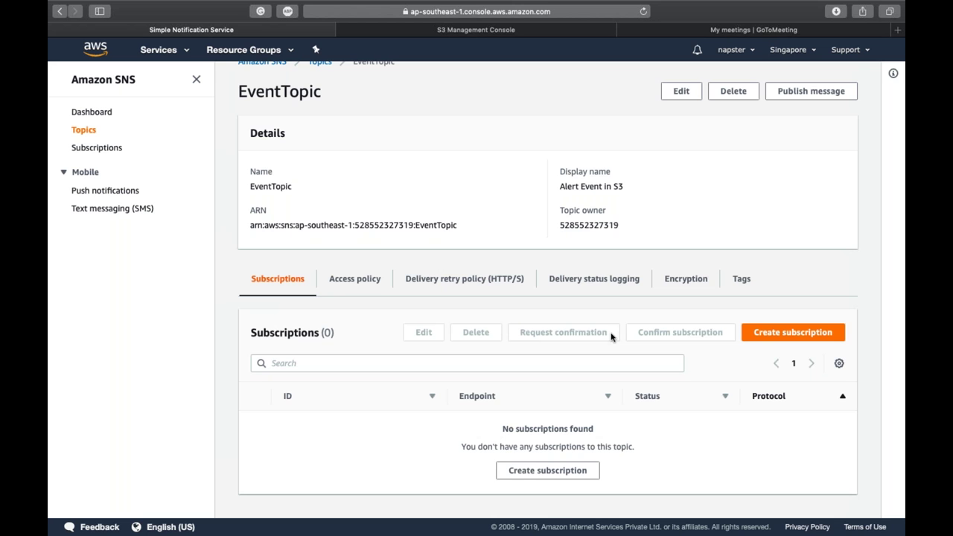
Step: Create an Email-protocol subscription to EventTopic with the subscriber's e-mail address as endpoint
click(536, 474)
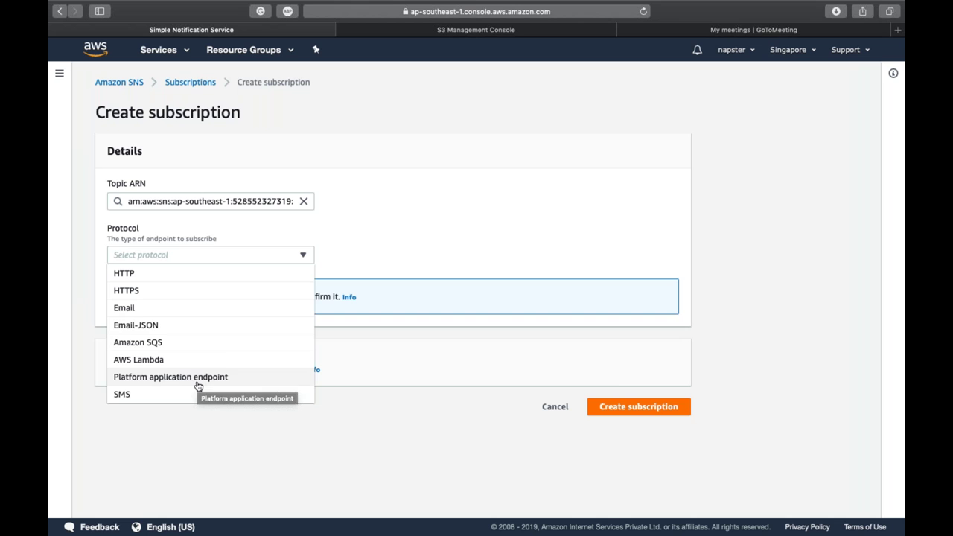
click(205, 399)
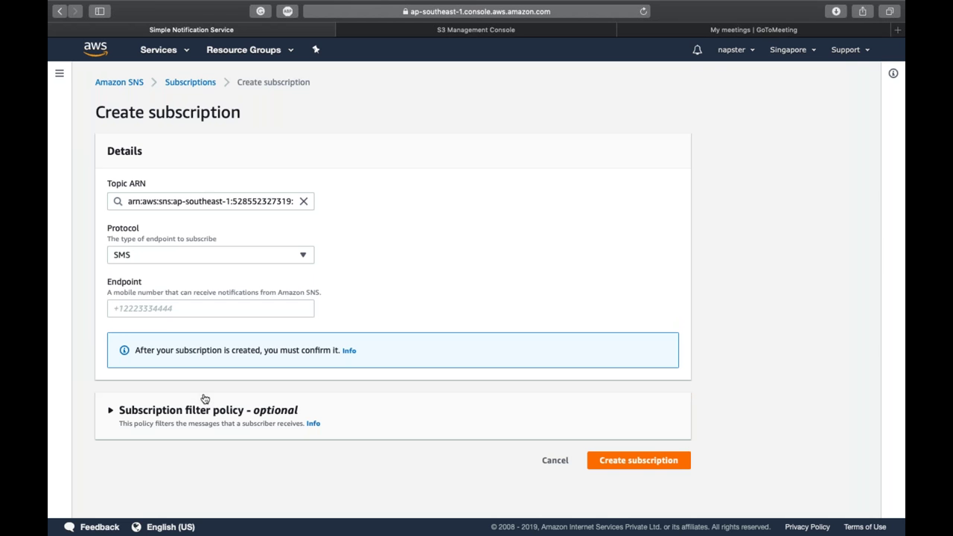
click(147, 307)
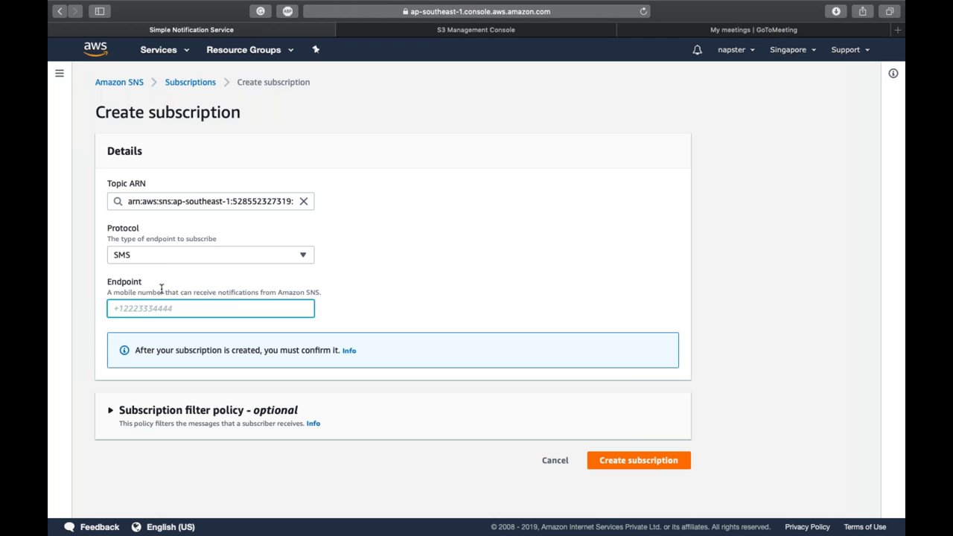
click(219, 259)
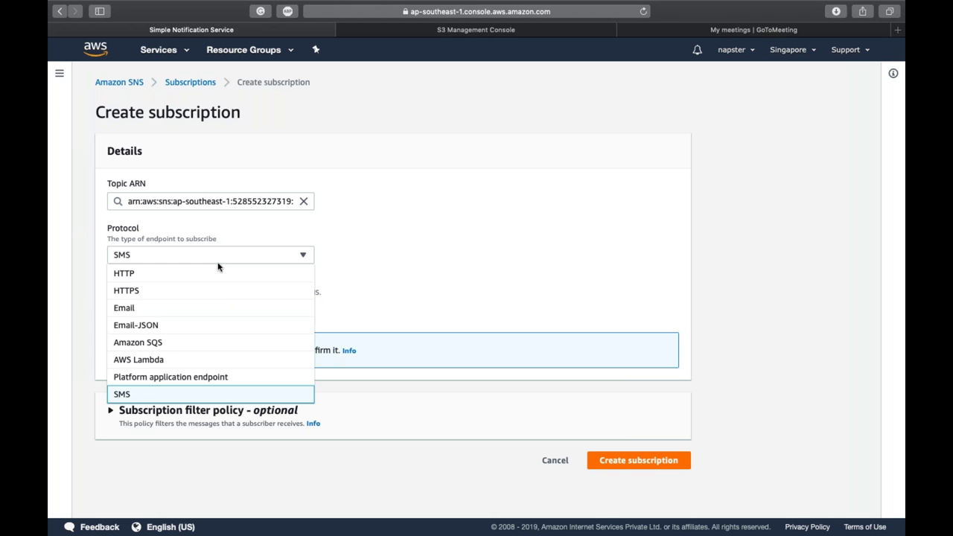
click(219, 311)
click(161, 309)
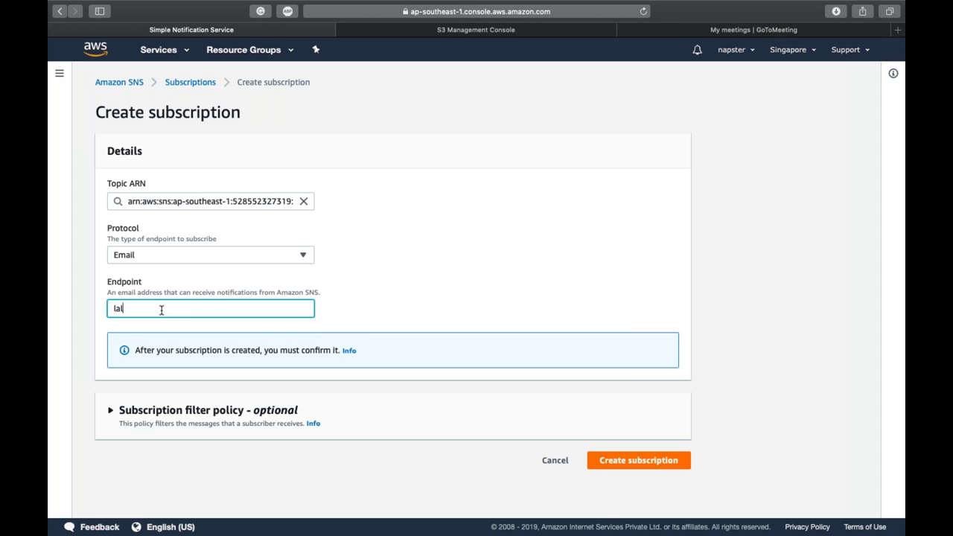
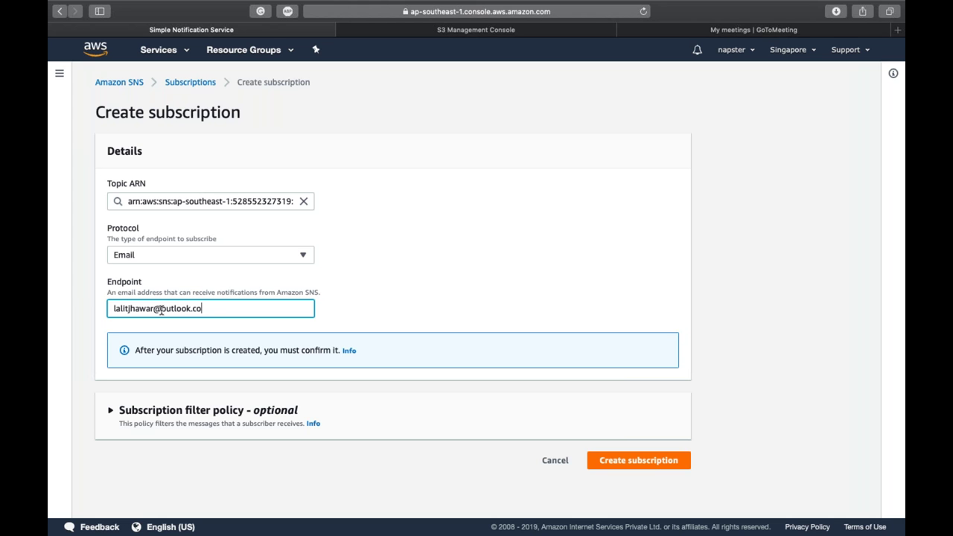
click(605, 459)
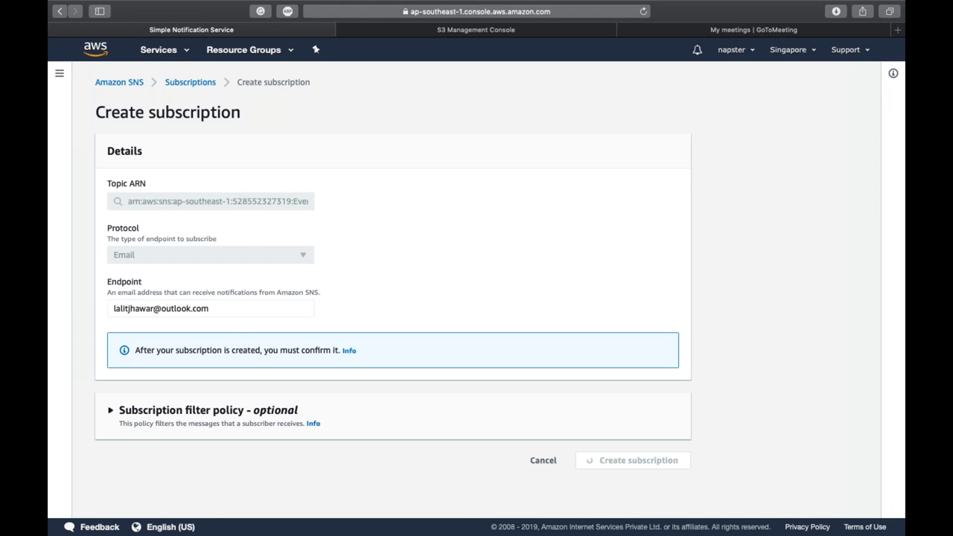
scroll(548, 290, down, 3)
scroll(548, 291, up, 3)
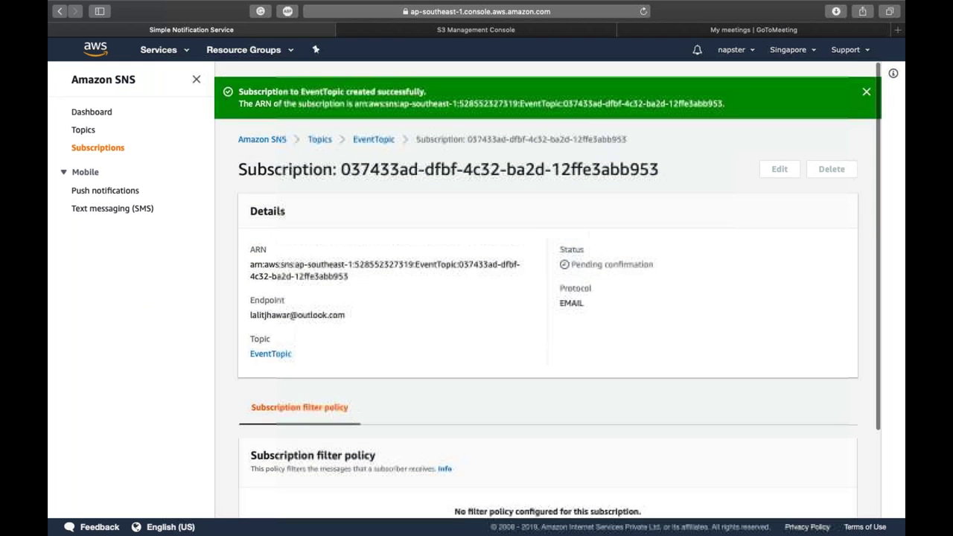
Step: Go back to the EventTopic page via the subscription breadcrumb link
click(374, 139)
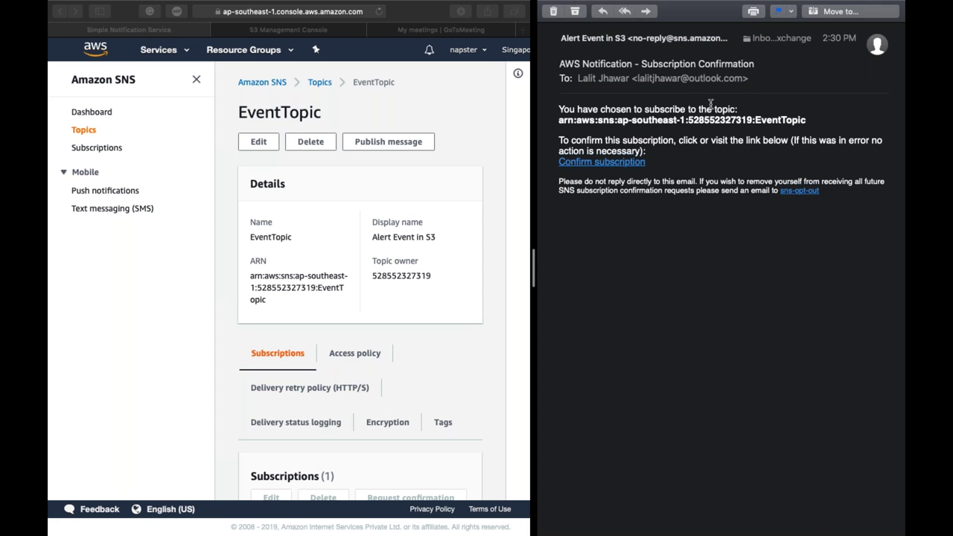
Step: Confirm the subscription from the AWS e-mail link and return to the EventTopic console tab
click(616, 165)
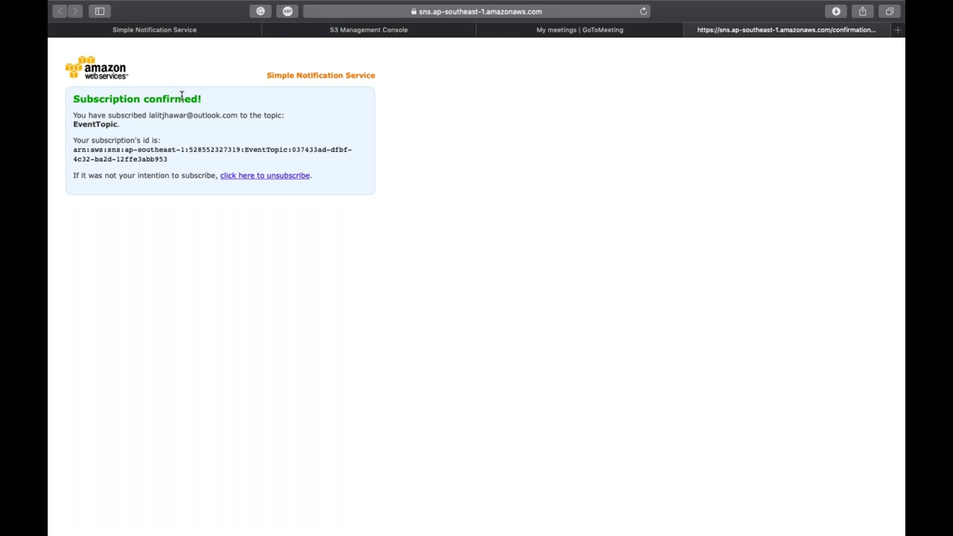
key(super+w)
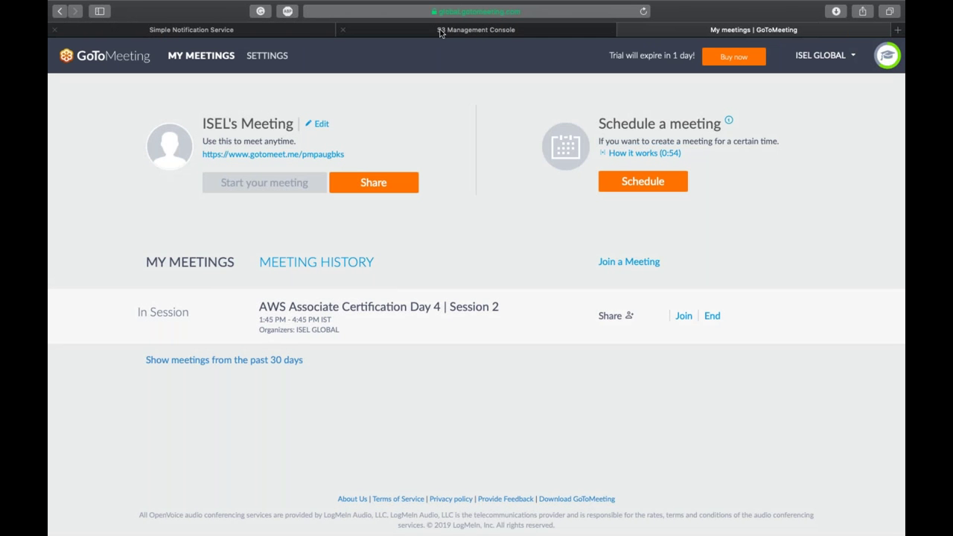
click(458, 33)
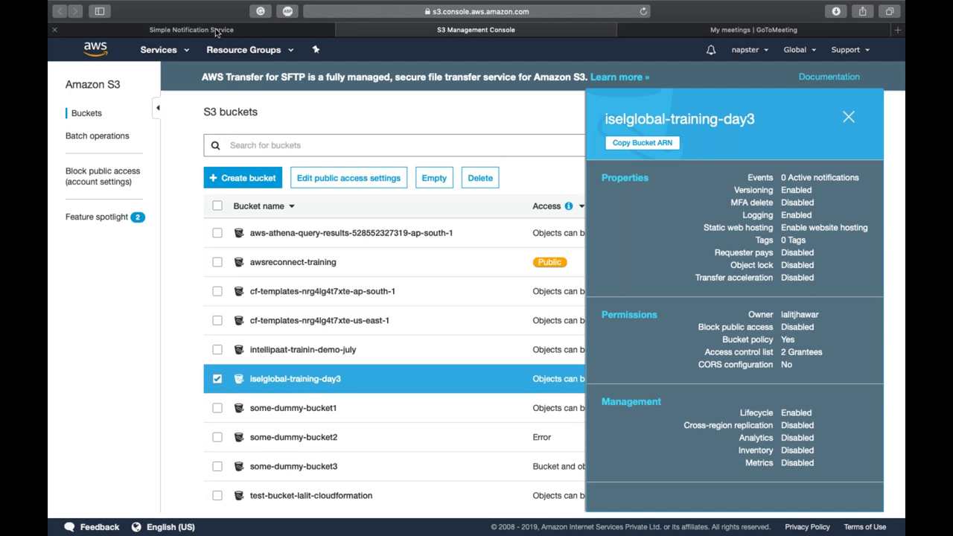
click(219, 29)
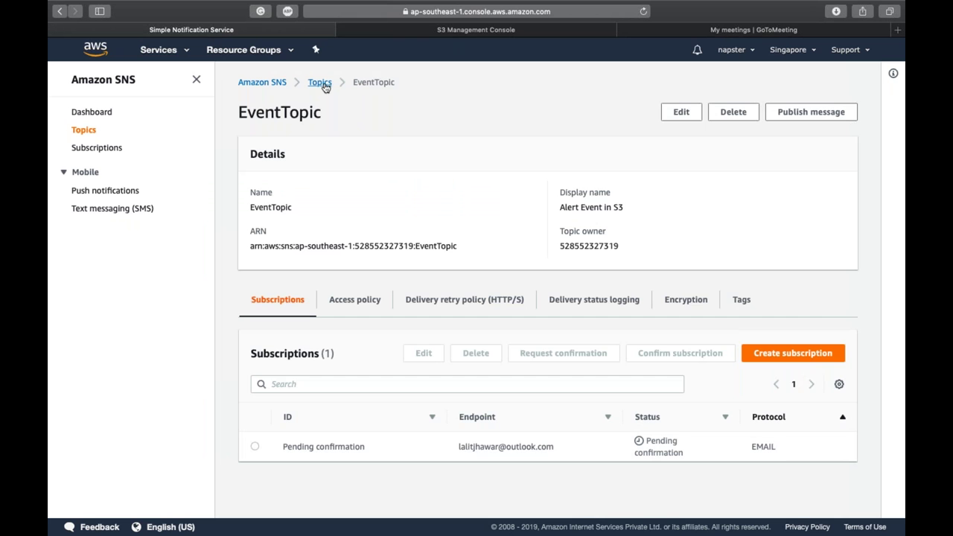
Step: Reopen EventTopic from the Topics list to refresh its subscription status
click(321, 83)
click(302, 211)
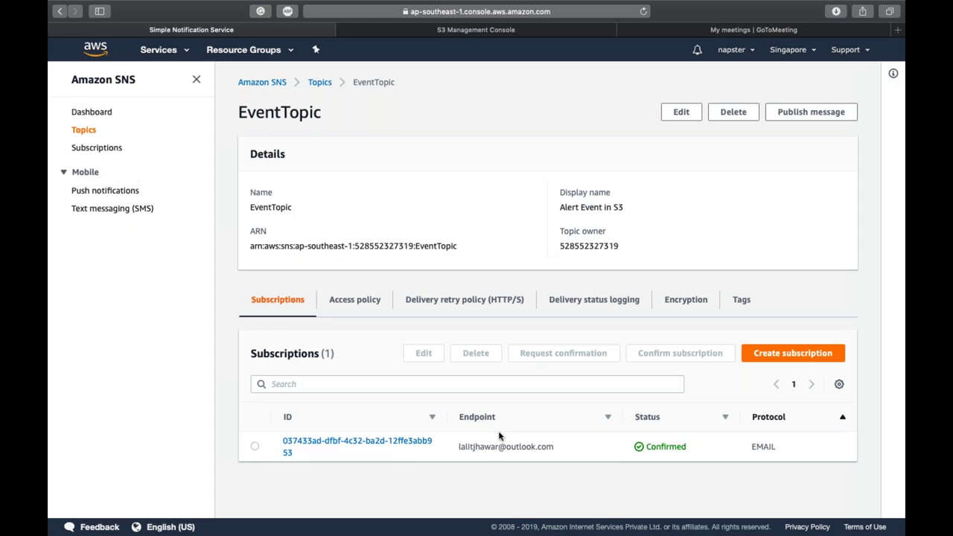
triple_click(503, 447)
click(650, 455)
Step: Start a message to EventTopic with subject 'Alert S3 Event is occurred'
click(800, 112)
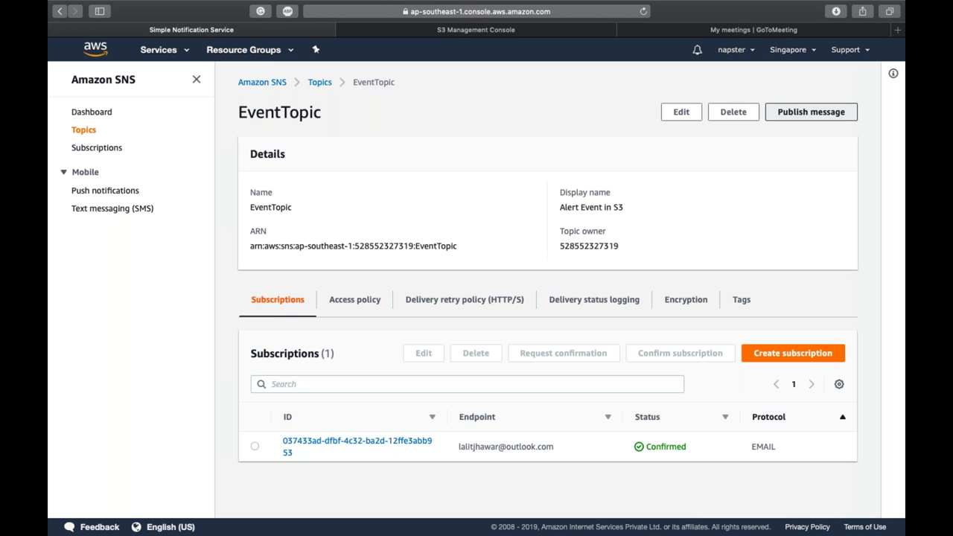
click(438, 247)
text(E)
key(BackSpace)
text(Ale)
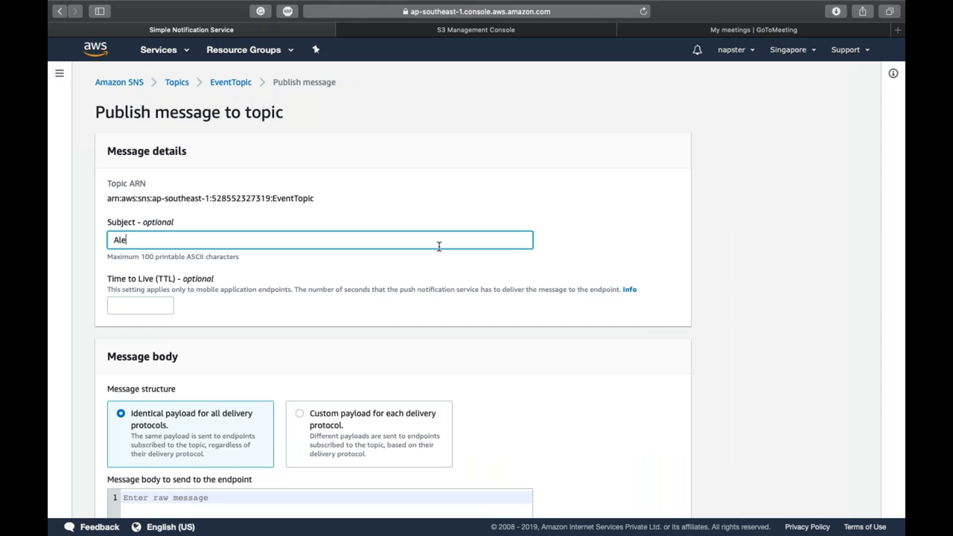
text(rt S3 is)
key(BackSpace)
text(Event is occured)
key(Tab)
click(439, 246)
scroll(290, 290, down, 5)
Step: Write the body 'Hi' / 'ALERT : S3 Put Event Occured' and publish the message
click(270, 315)
text(Hi)
key(Return)
key(Return)
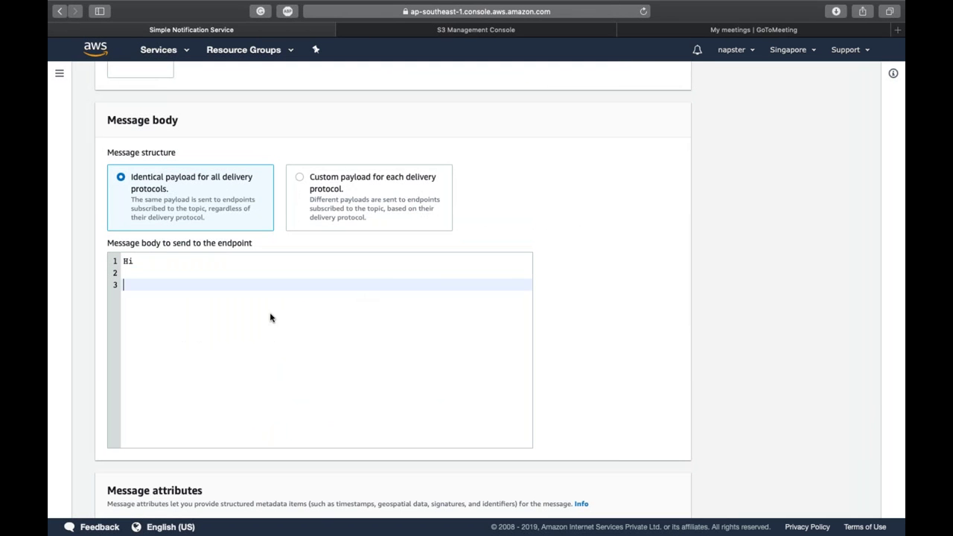
text(ALERT : S3 Put Event Occureed)
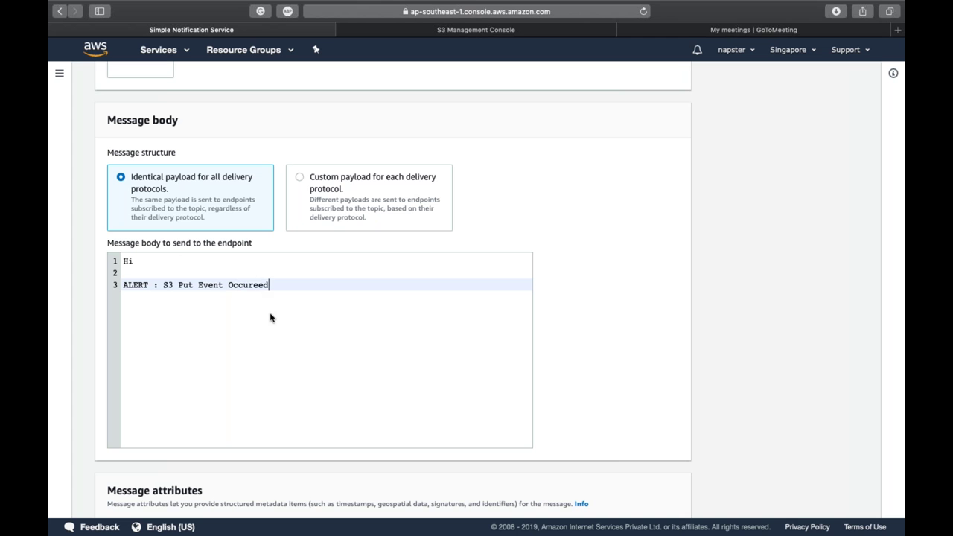
key(BackSpace)
key(BackSpace)
key(BackSpace)
text(d)
scroll(270, 316, down, 4)
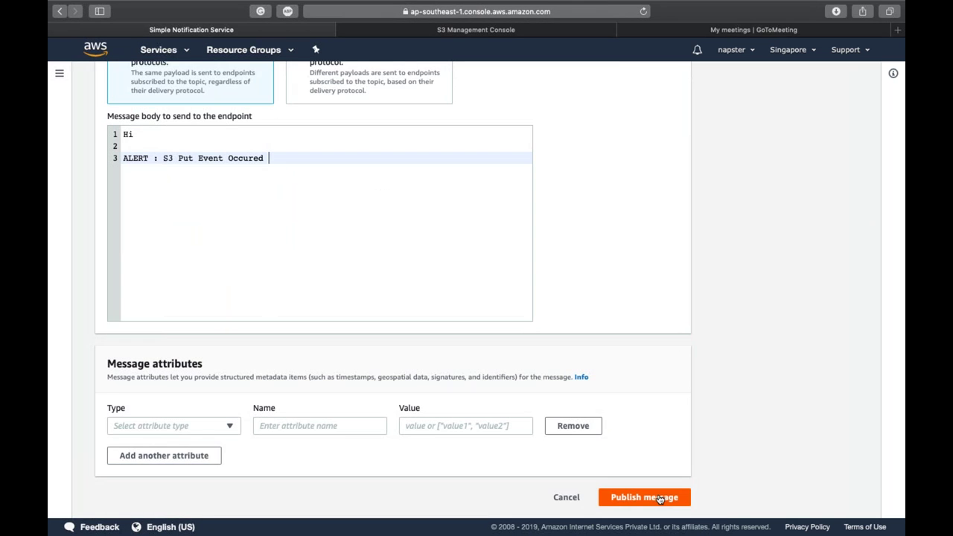
click(659, 500)
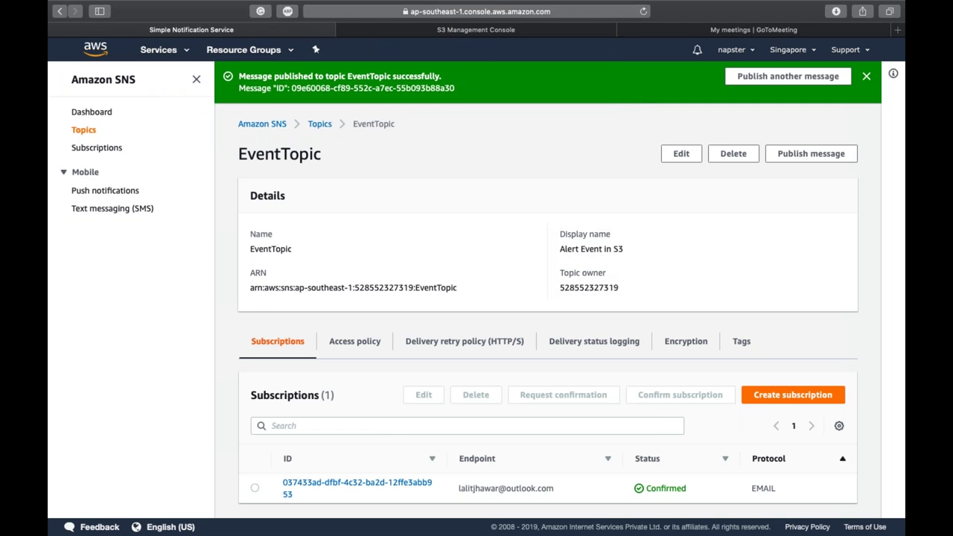
Step: Dismiss the message-published banner and switch to the S3 console tab
click(865, 76)
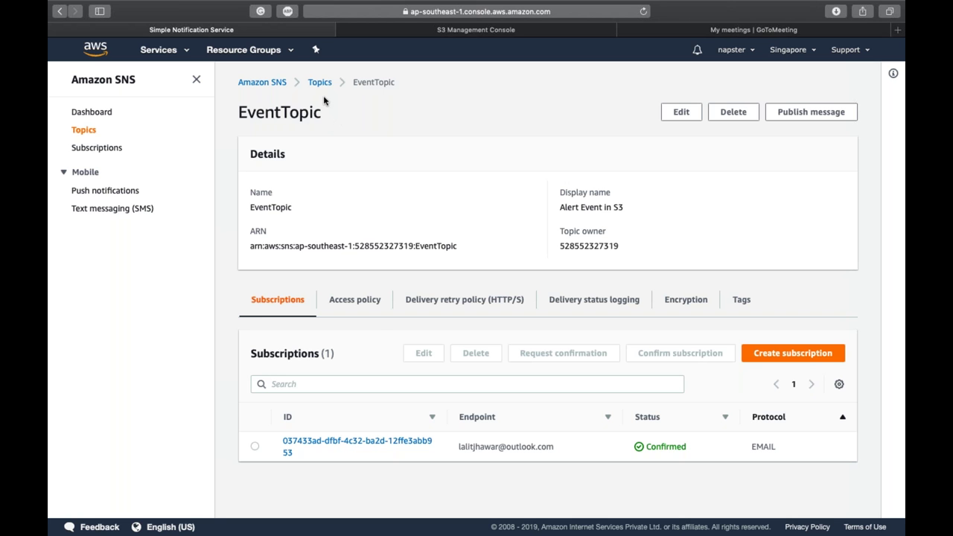
key(ctrl+Tab)
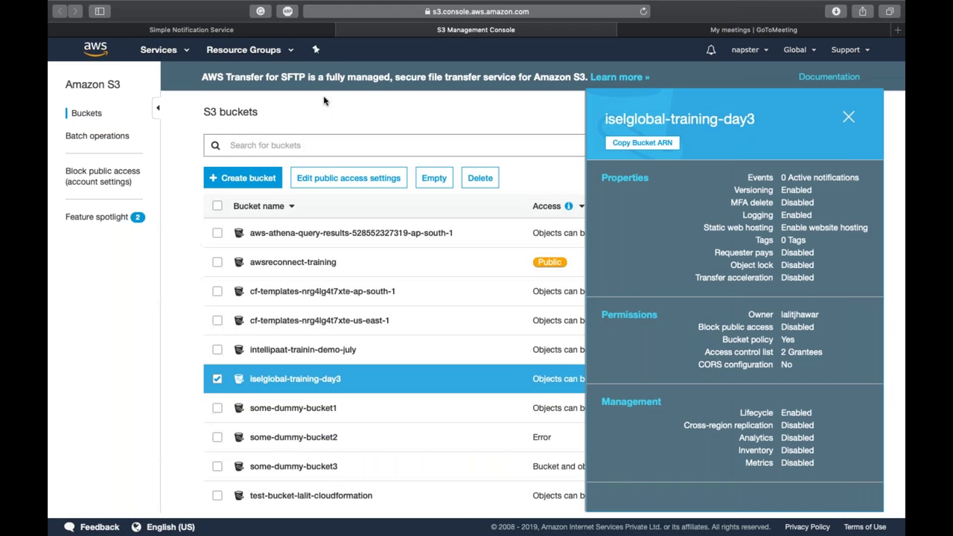
Step: In the iselglobal-training-day3 bucket's Properties > Events, start a new notification
click(318, 379)
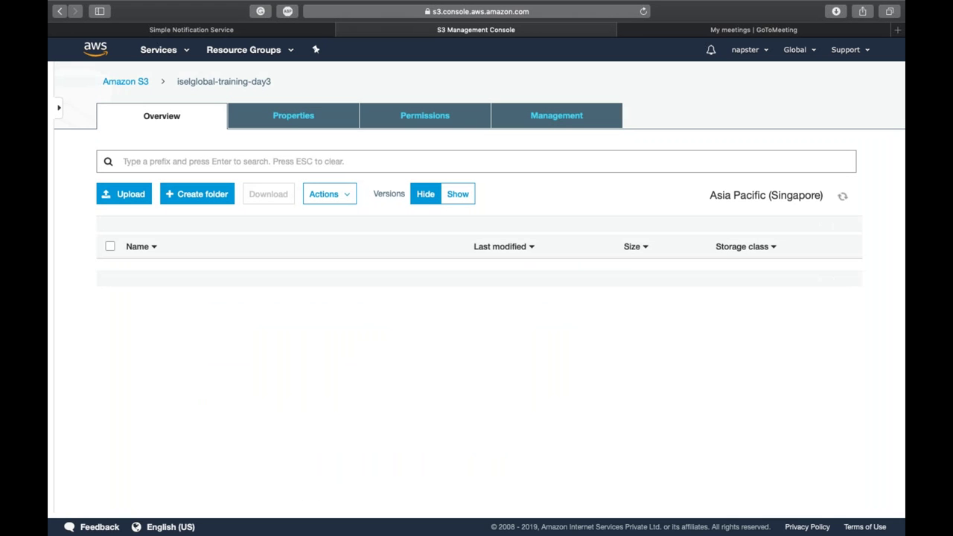
click(295, 118)
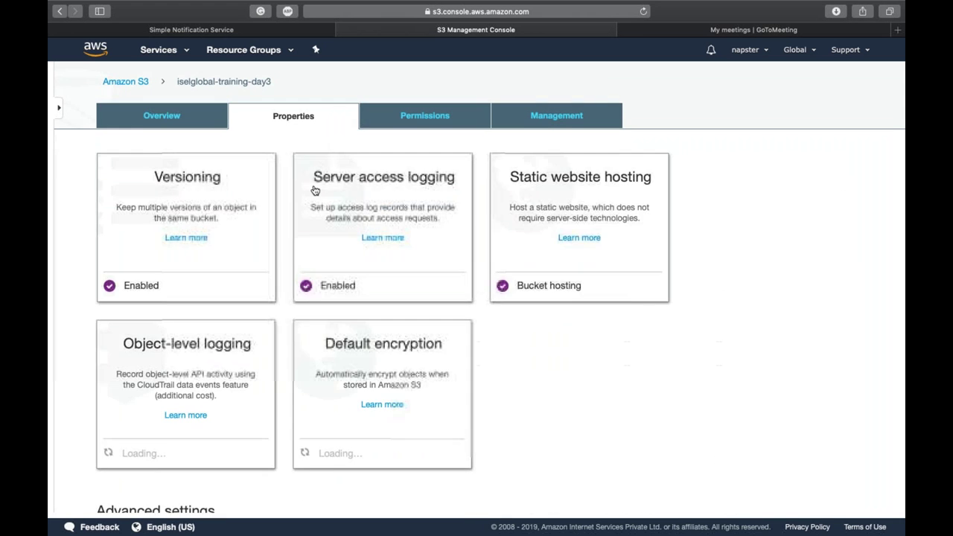
scroll(315, 189, down, 5)
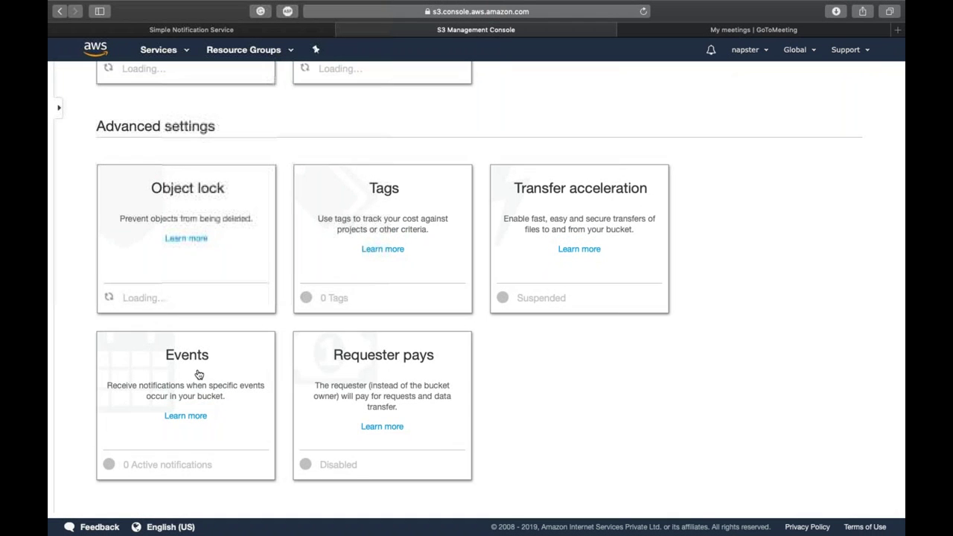
click(198, 374)
click(171, 382)
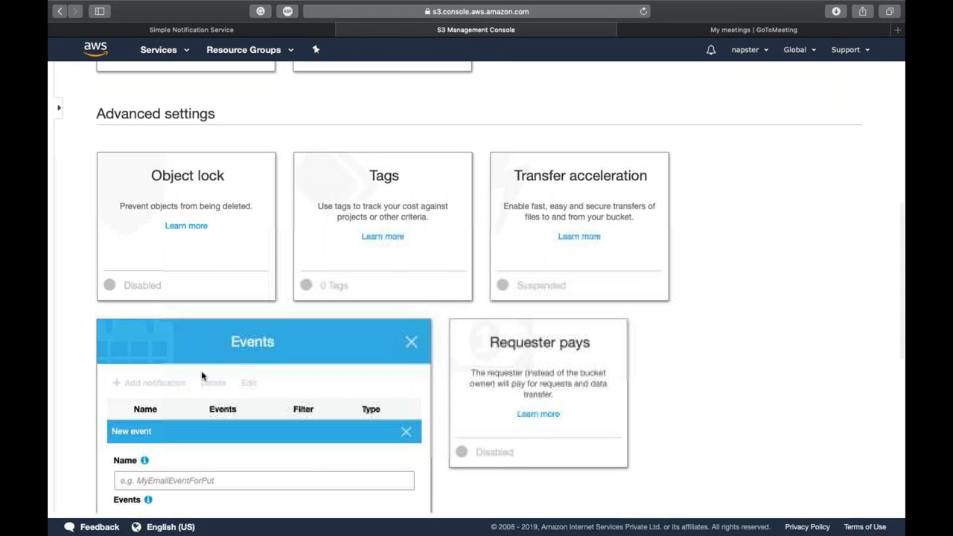
scroll(240, 365, down, 5)
Step: Name the notification Alert:Put and set it to trigger on PUT events
click(220, 277)
text(Alert)
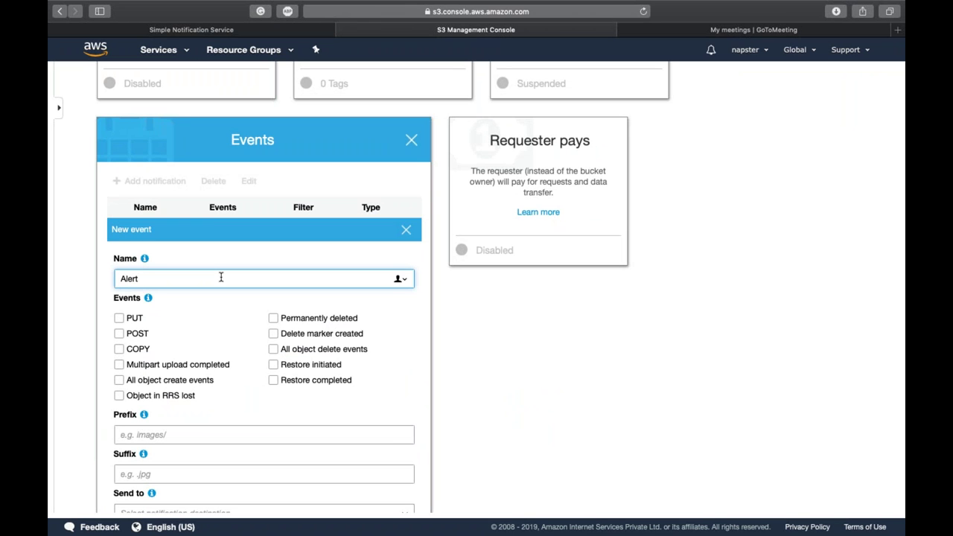
text(:Put)
scroll(221, 277, down, 3)
click(119, 218)
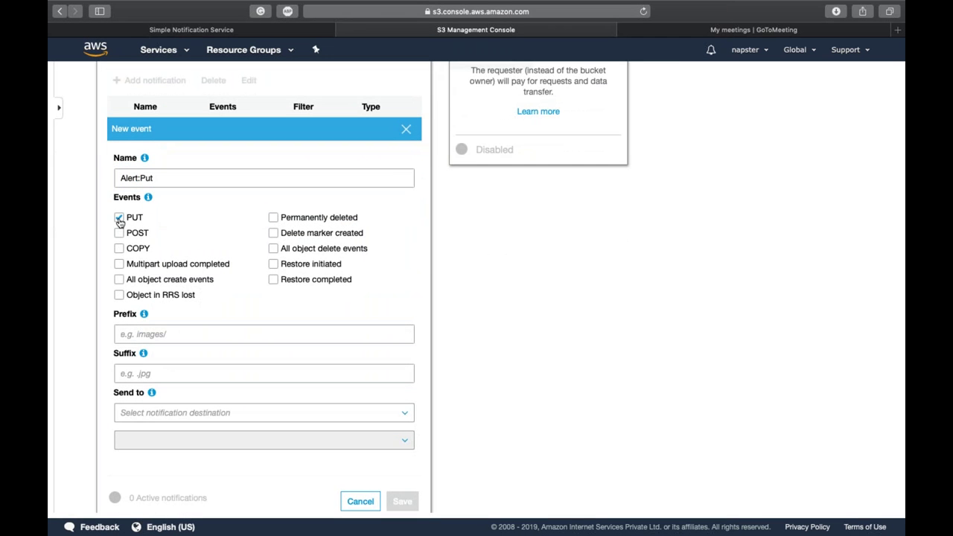
scroll(152, 289, down, 1)
click(160, 290)
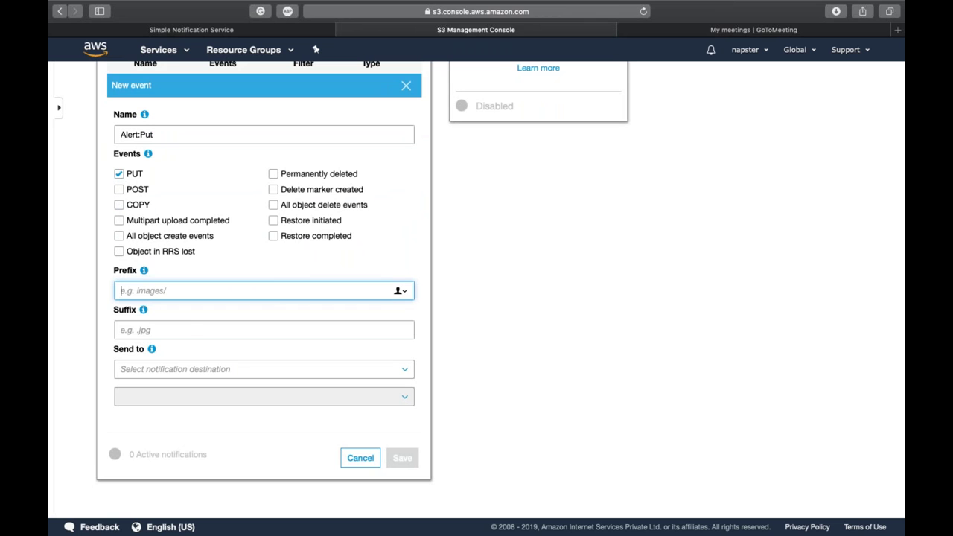
click(189, 331)
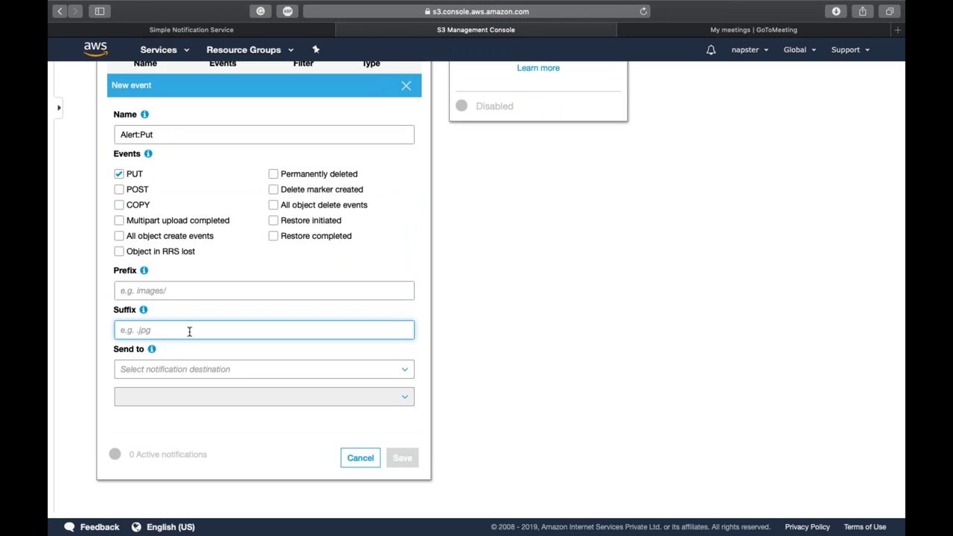
Step: Send the notifications to the EventTopic SNS topic and save
click(195, 370)
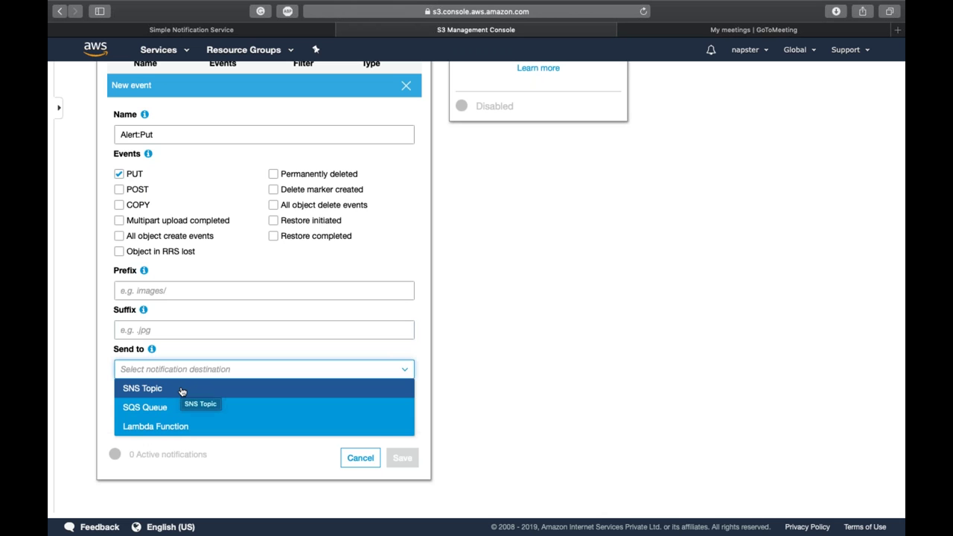
click(183, 392)
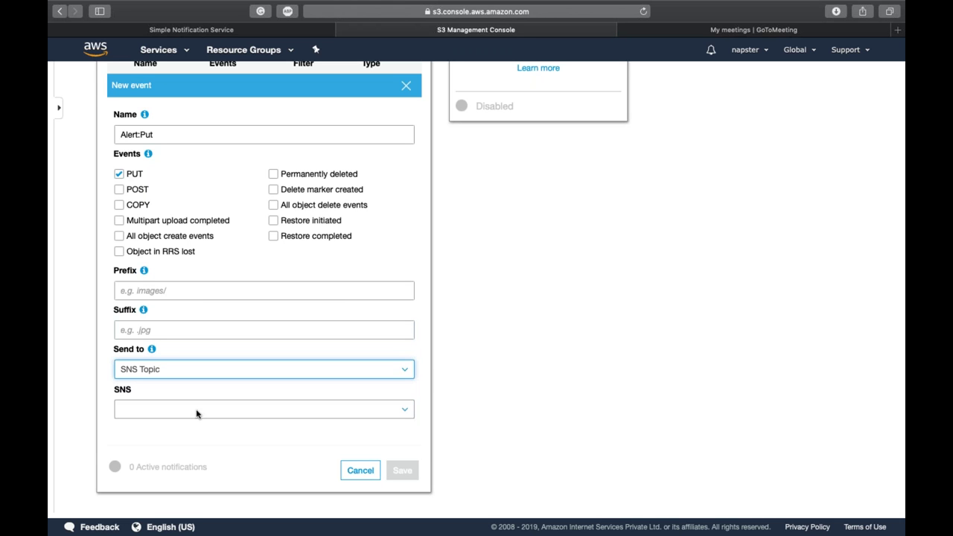
click(197, 412)
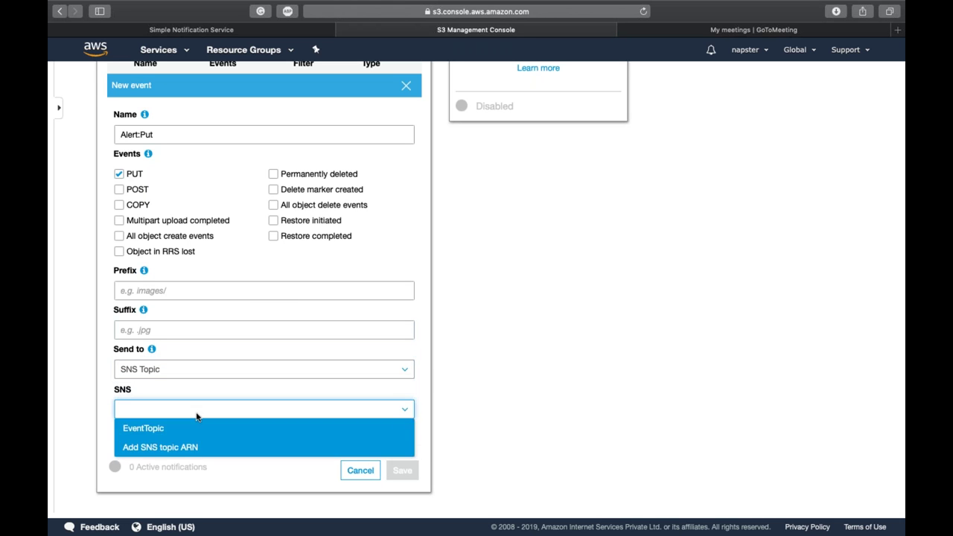
click(161, 428)
click(408, 475)
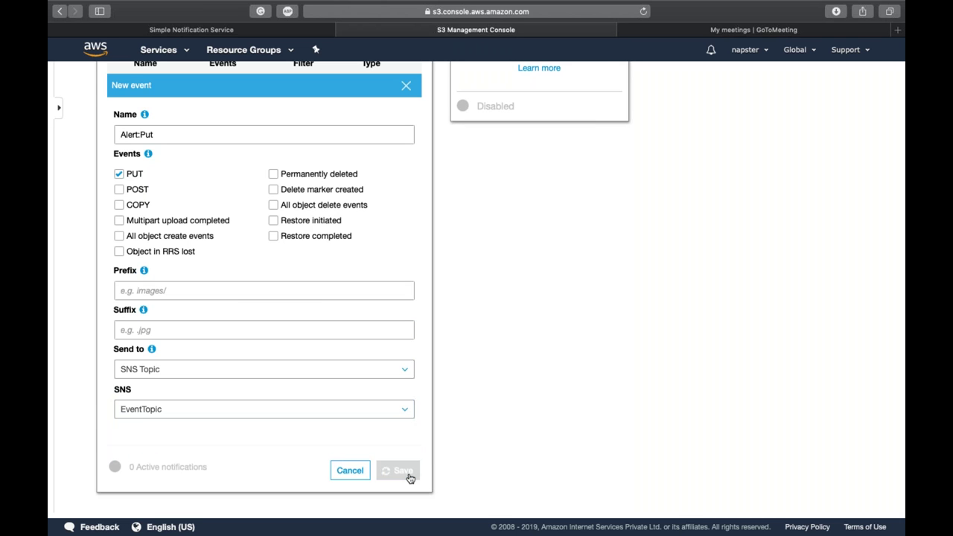
Step: Return to the iselglobal-training-day3 bucket's object list
scroll(442, 451, up, 8)
scroll(402, 193, down, 5)
scroll(400, 193, up, 5)
click(161, 117)
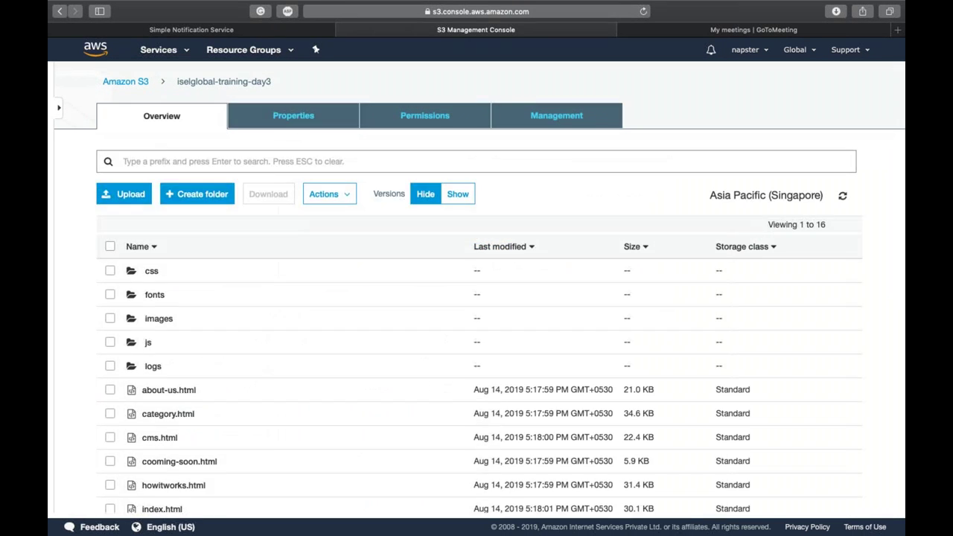
scroll(263, 343, down, 5)
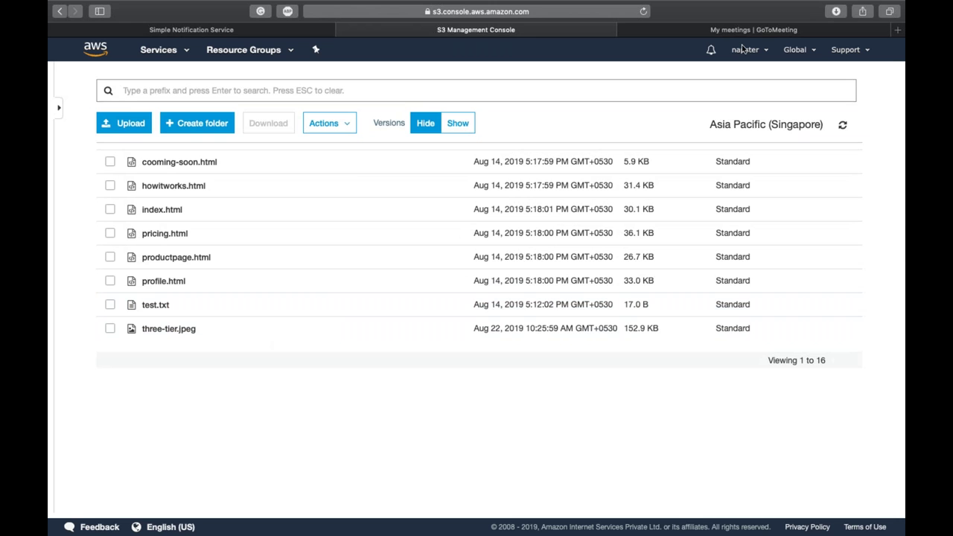
Step: Tile Mail beside the browser to show the Amazon S3 Notification email
key(ctrl+Right)
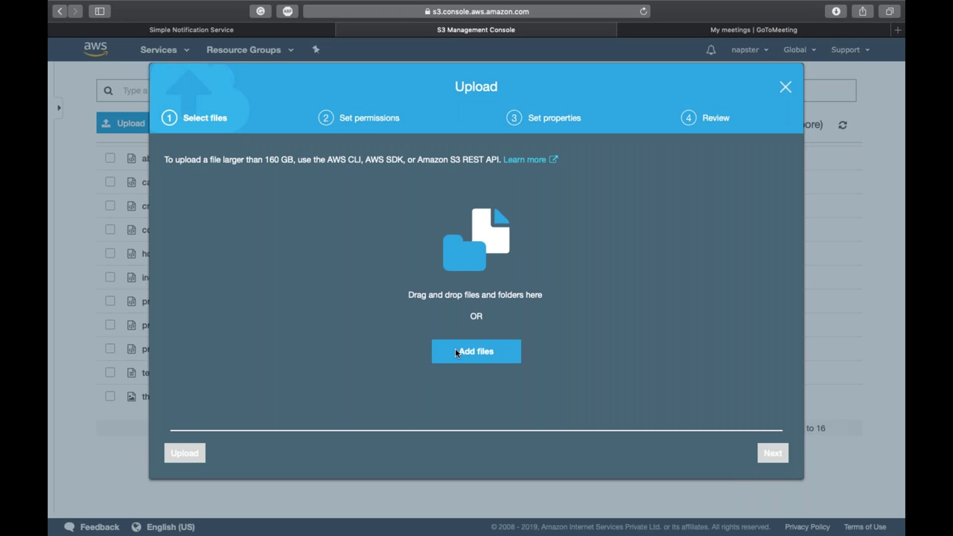
Step: Upload NorthKey.pem from Downloads and select it in the bucket's object list
click(455, 348)
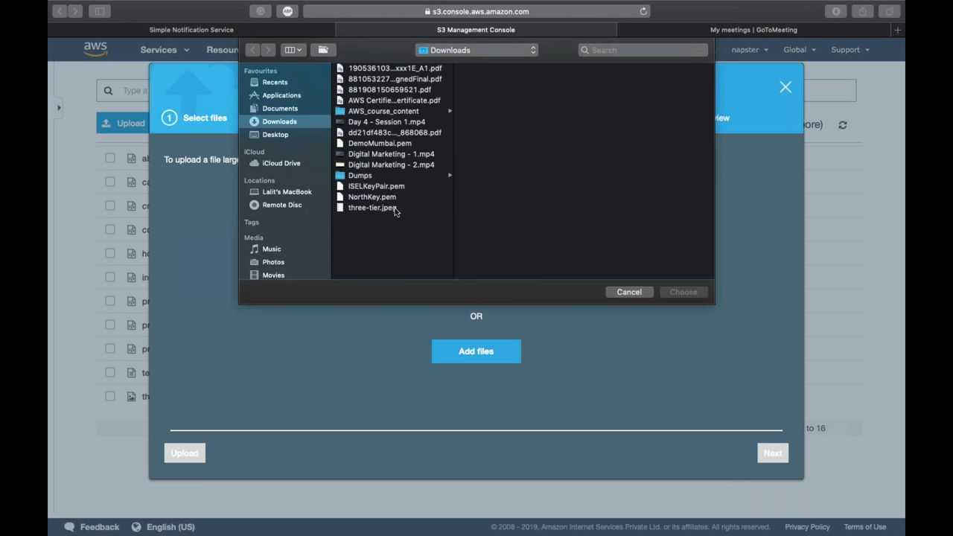
double_click(372, 196)
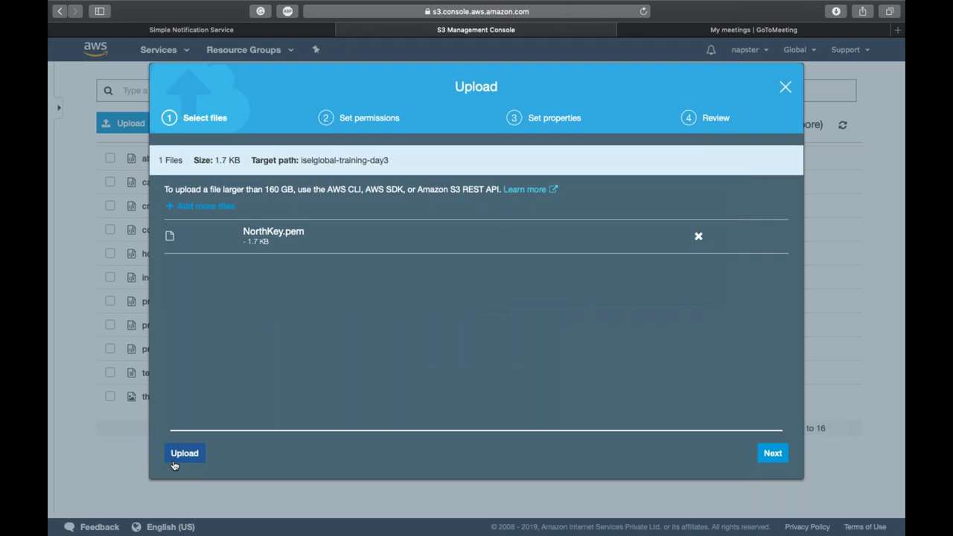
click(192, 454)
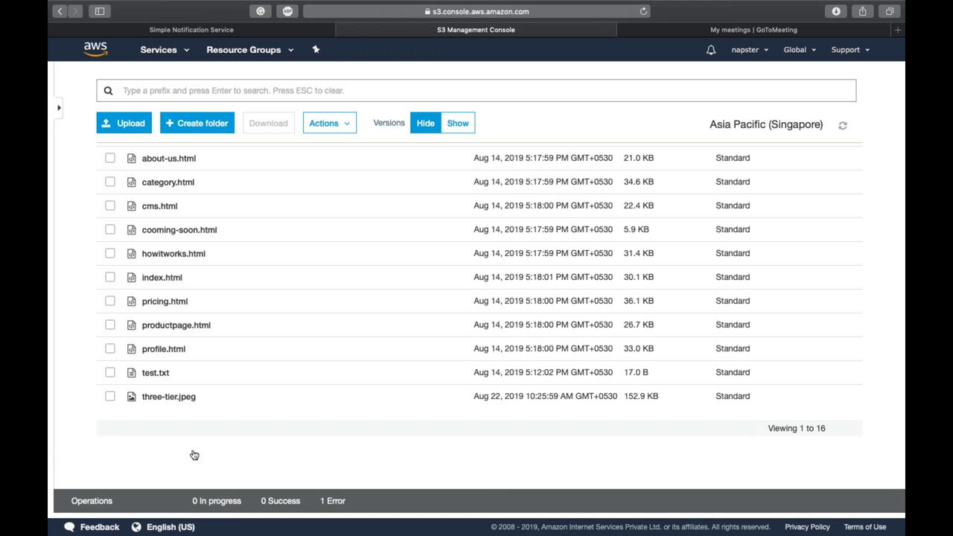
scroll(193, 450, up, 5)
click(211, 400)
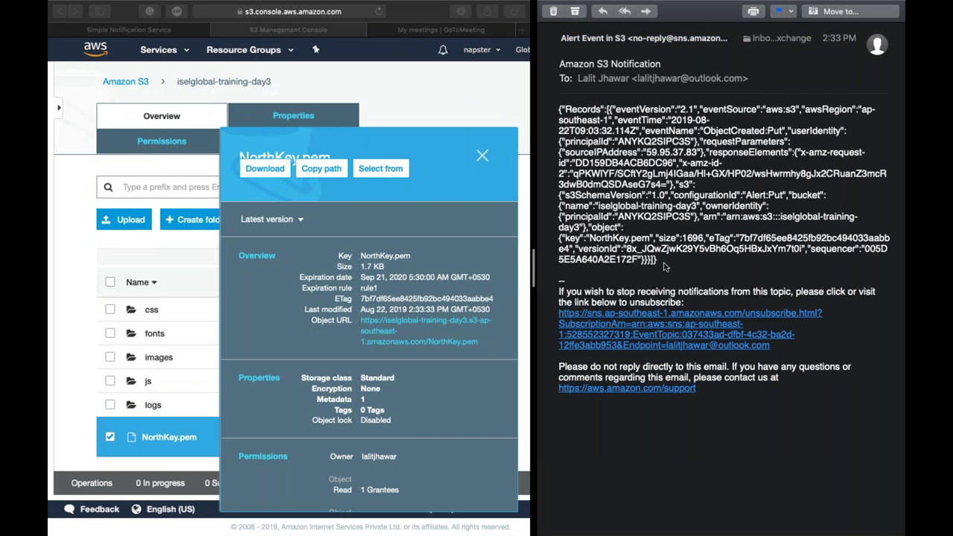
Step: Select the email's JSON record and bring up Spotlight search
drag(668, 266, 541, 99)
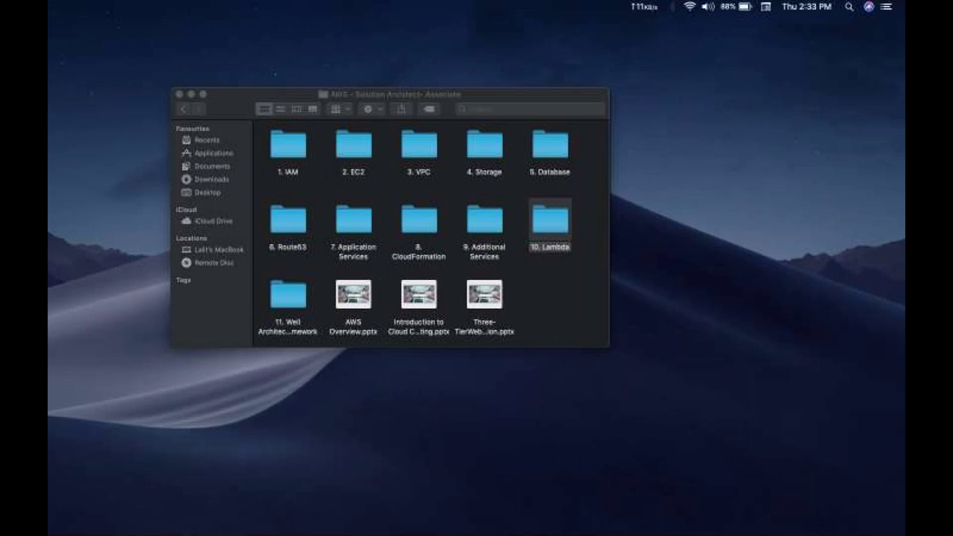
key(super+space)
Step: Launch TextEdit from Spotlight and paste the copied S3 event JSON into a new document
text(e)
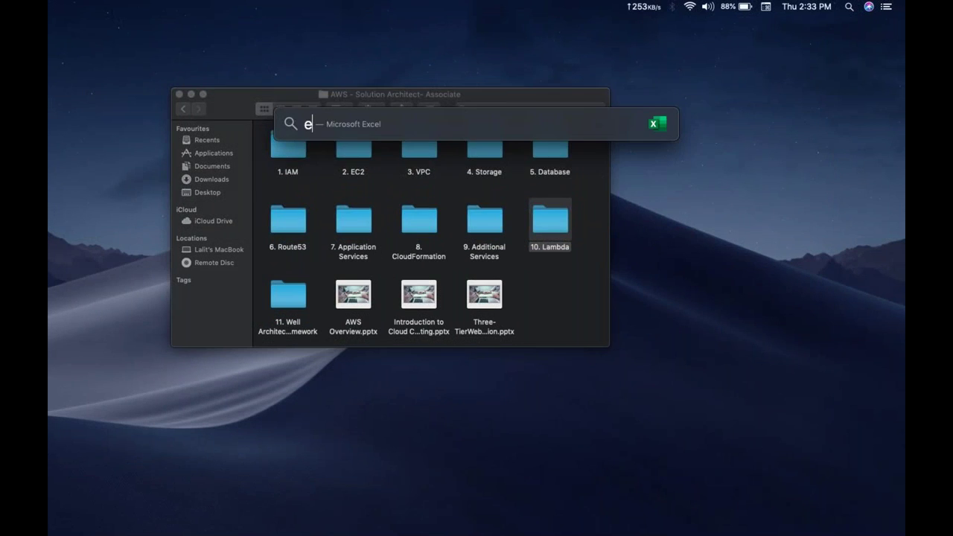
key(BackSpace)
text(t)
key(Return)
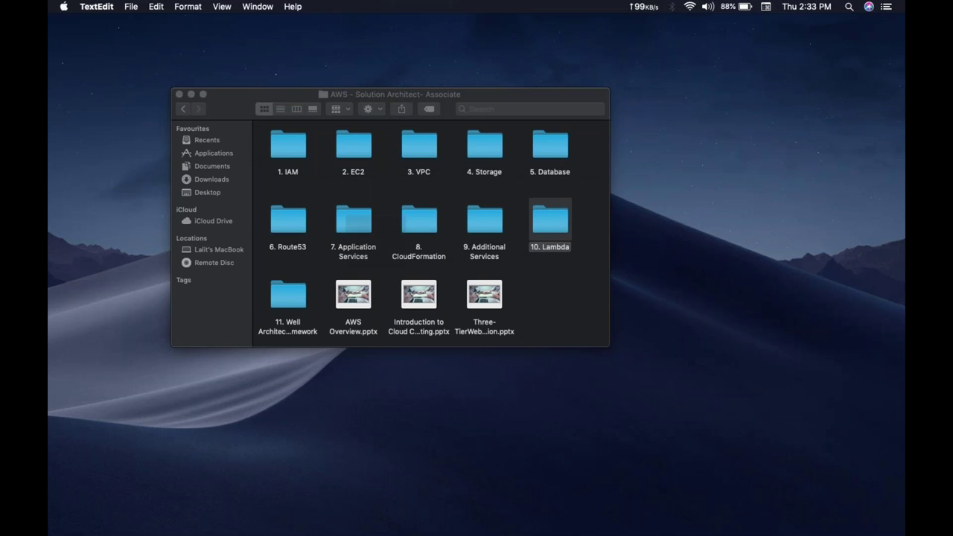
text({"Records":[{"eventVersion":"2.1","eventSource":"aws:s3","awsRegion":"ap-southeast-1","eventTime":"2019-08-22T09:03:32.114Z","eventName":"ObjectCreated:Put","userIdentity":{"principalId":"ANYKQ2SIPC3S"},"requestParameters":{"sourceIPAddress":"59.95.37.83"},"responseElements":{"x-amz-request-id":"DD159DB4ACB6DC96","x-amz-id-2":"qPKWIYF/SCftY2gLmj4IGaa/HI+GX/HP02/wsHwrmhy8gJx2CRuanZ3mcR3dwB0dmQSDAseG7s4="},"s3":{"s3SchemaVersion":"1.0","configurationId":"Alert:Put","bucket":{"name":"iselglobal-training-day3","ownerIdentity":{"principalId":"ANYKQ2SIPC3S"},"arn":"arn:aws:s3:::iselglobal-training-day3"},"object":{"key":"NorthKey.pem","size":1696,"eTag":"7bf7df65ee8425fb92bc494033aabbe4","versionId":"8x_JQwZjwK29Y5vBh6Oq5HBxJxYm7t0i","sequencer":"005D5E5A640A2E172F"}}}]})
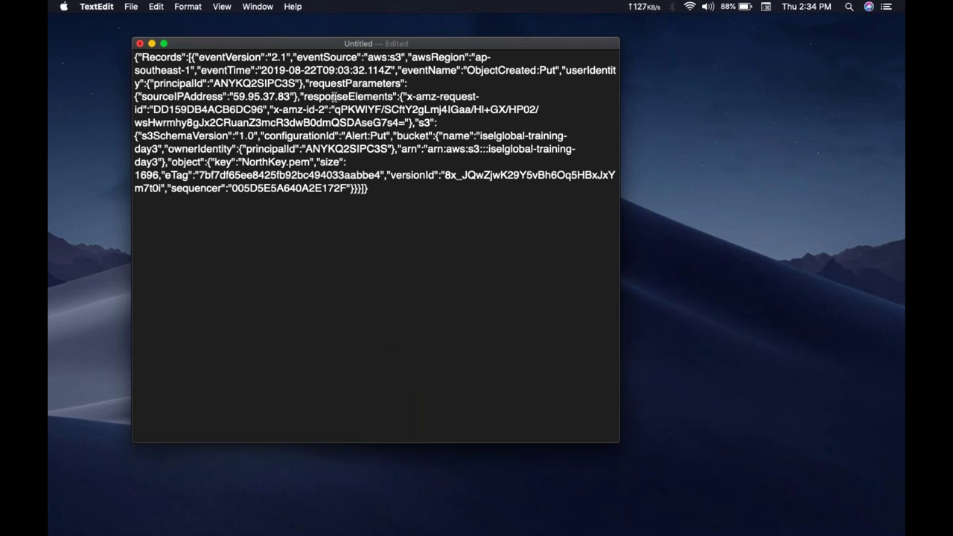
Step: Put Records, eventSource, awsRegion, eventTime and eventName each on their own lines
click(335, 97)
click(185, 57)
key(Return)
key(Return)
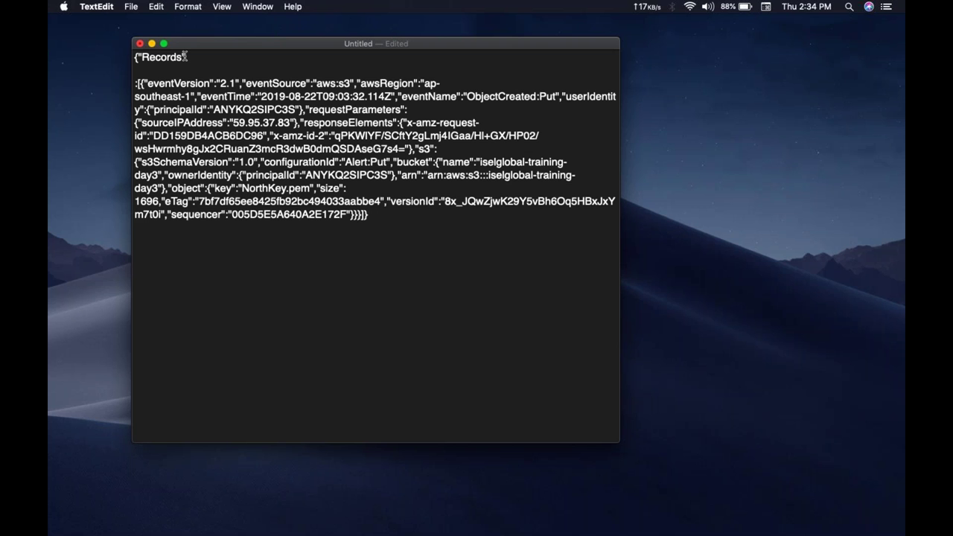
key(Return)
key(alt+Right)
key(alt+Right)
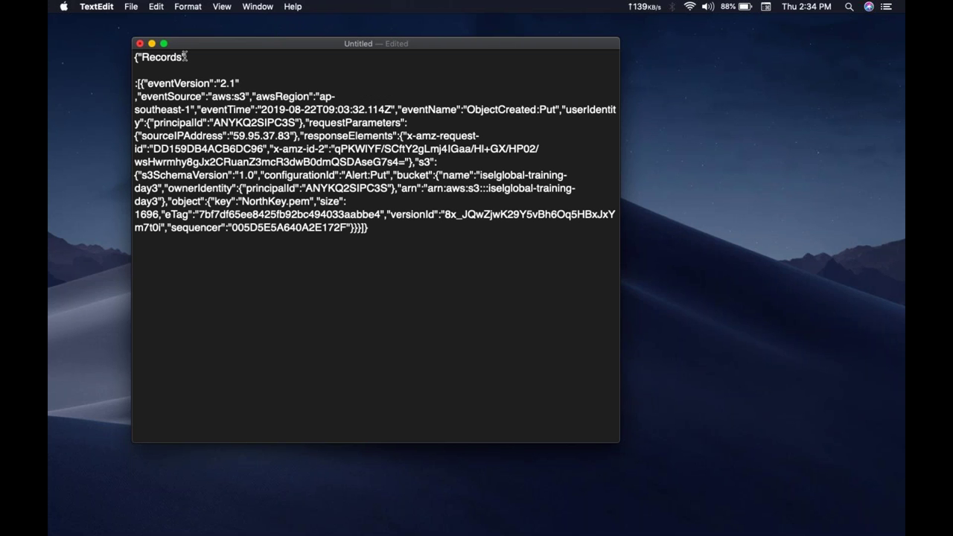
key(Right)
key(Right)
key(Right)
key(Right)
key(Return)
key(BackSpace)
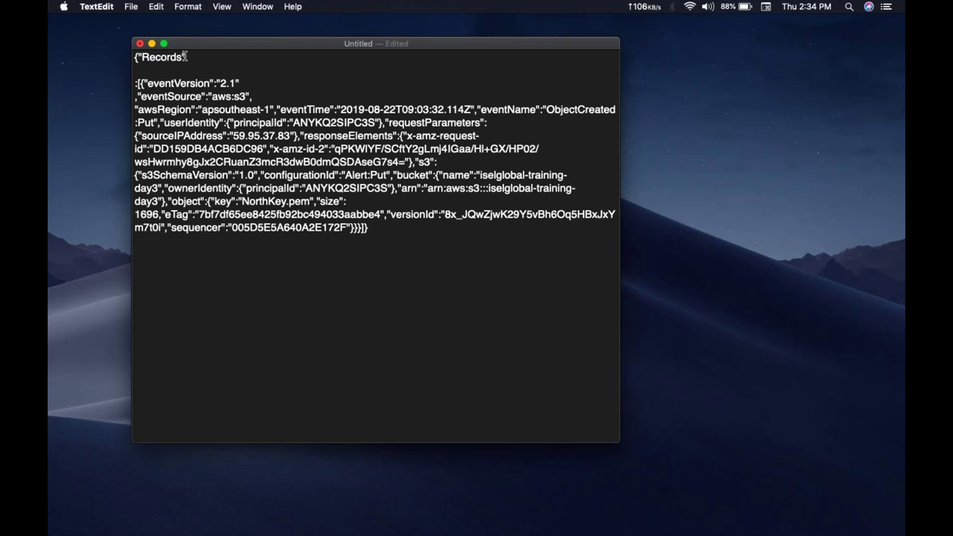
key(alt+Right)
key(alt+Right)
key(Return)
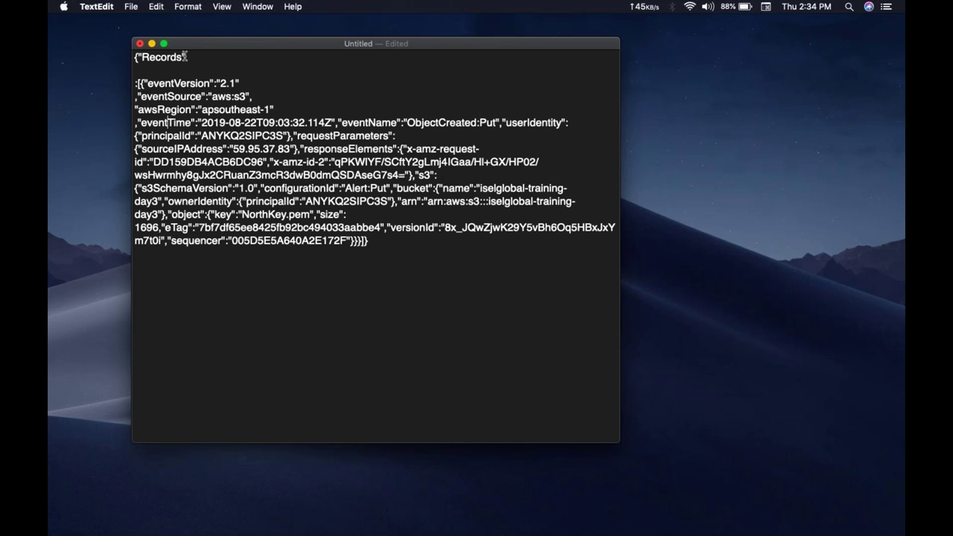
key(alt+Right)
key(alt+Right)
key(alt+Right)
key(alt+Right)
key(alt+Right)
key(alt+Right)
key(Return)
key(alt+Right)
key(alt+Right)
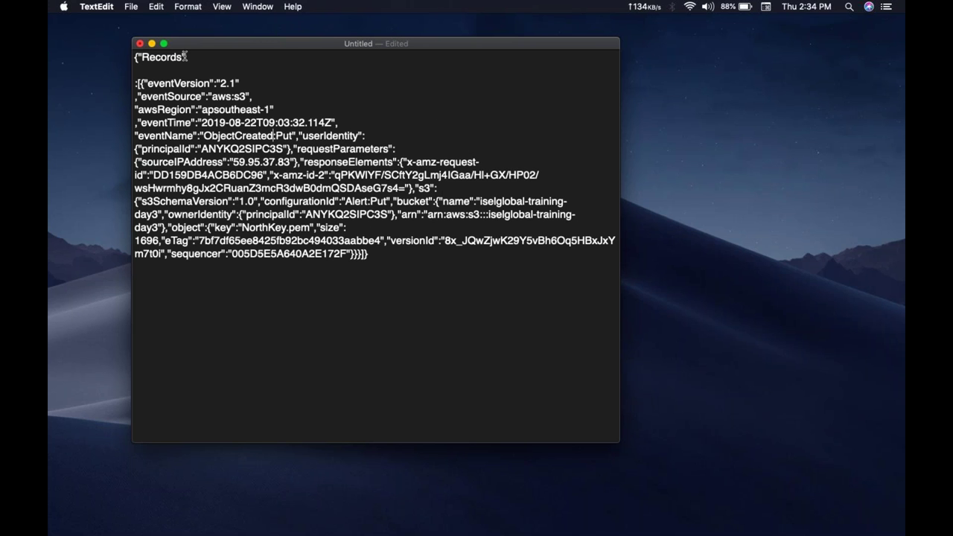
key(Right)
key(Right)
key(Right)
key(Right)
key(Right)
Step: Start userIdentity, requestParameters and responseElements on their own lines
key(Return)
key(Right)
key(Right)
key(Right)
key(Right)
key(Right)
key(Right)
key(Right)
key(Right)
key(Right)
key(Right)
key(Right)
key(Right)
key(Right)
key(Right)
key(Right)
key(Right)
key(Right)
key(Right)
key(Right)
key(Right)
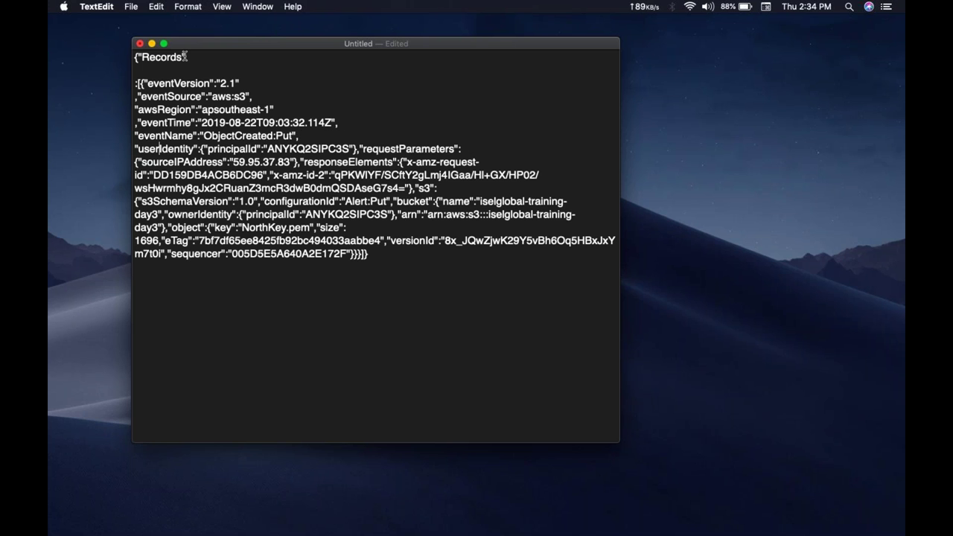
key(Right)
key(Right)
key(Right)
key(Right)
key(Right)
key(Right)
key(shift+Right)
key(shift+Right)
key(shift+Right)
key(shift+Right)
key(shift+Right)
key(shift+Right)
key(shift+Right)
key(shift+Right)
key(shift+Right)
key(shift+Right)
key(shift+Right)
key(shift+Right)
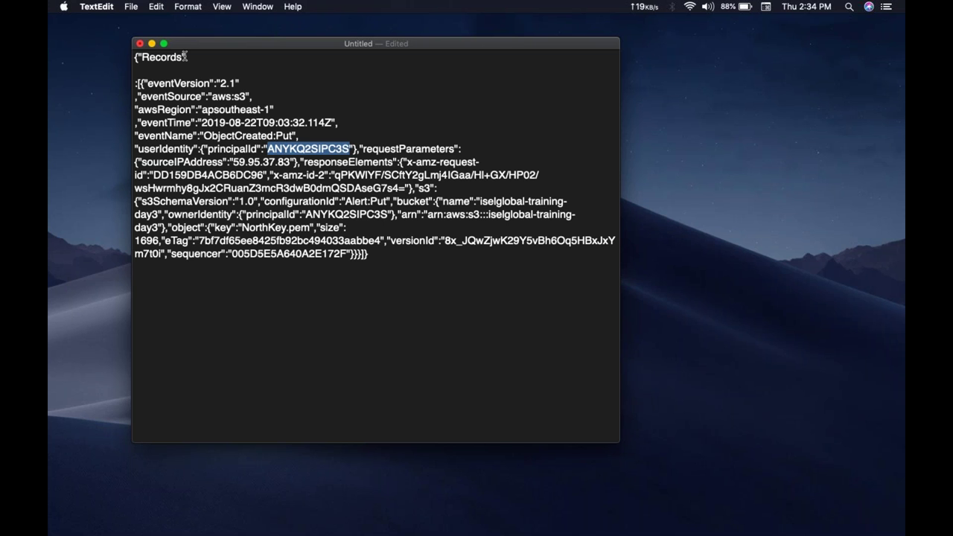
key(Right)
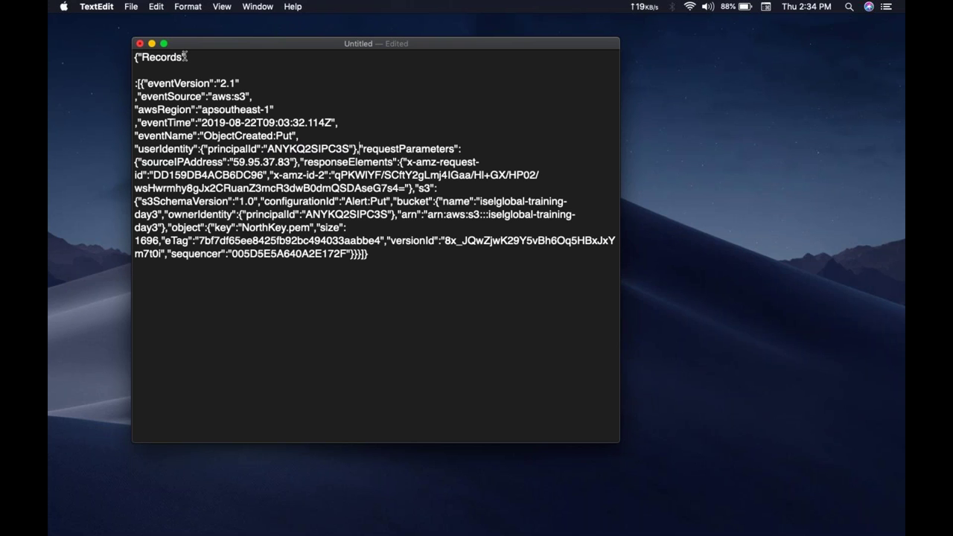
key(Return)
key(Return)
key(Return)
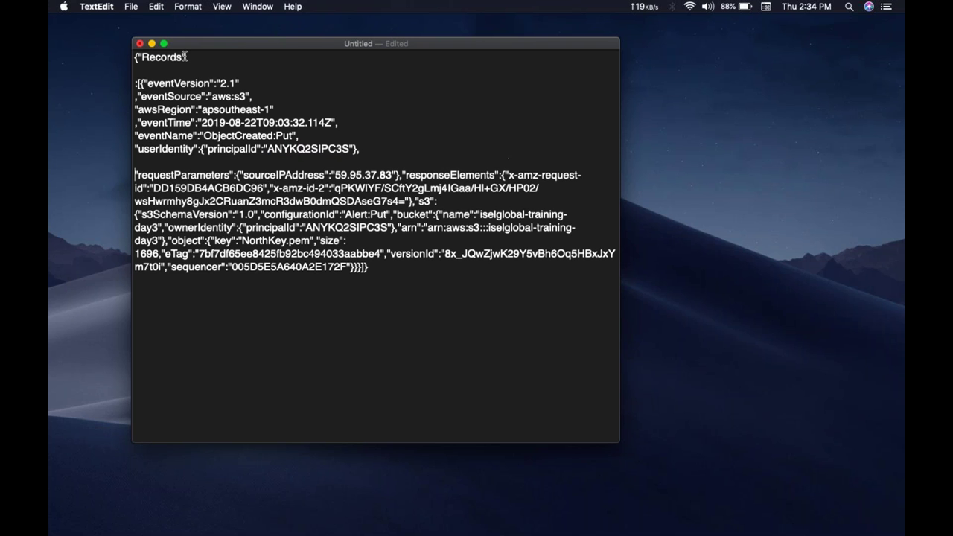
key(Right)
key(Right)
key(Right)
key(Right)
key(Right)
key(Right)
key(Right)
key(Right)
key(Right)
key(Right)
key(Right)
key(Right)
key(Right)
key(Right)
key(Right)
key(Right)
key(Right)
key(Right)
key(Right)
key(Right)
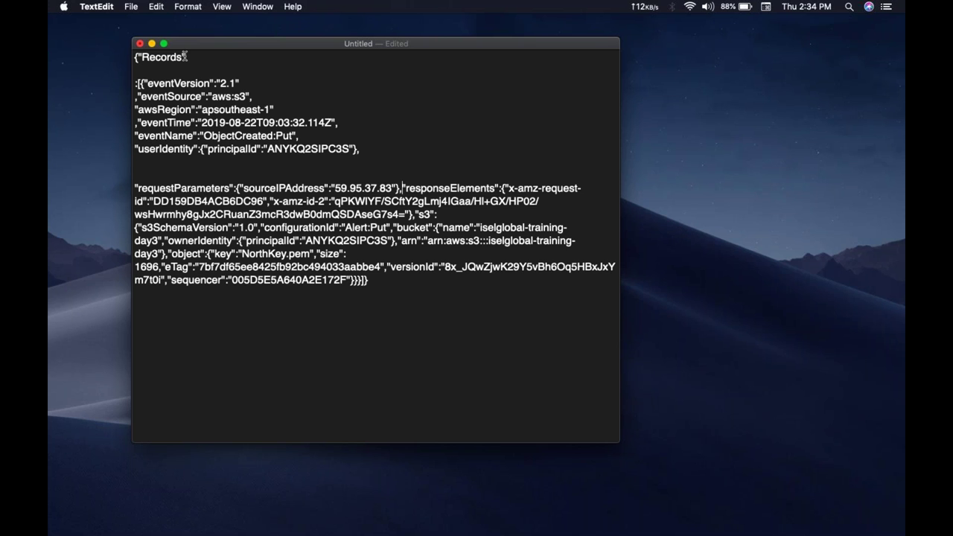
key(Return)
key(Right)
key(Right)
key(Right)
key(Right)
key(Right)
key(Right)
key(Right)
key(Right)
key(Right)
key(Right)
key(Right)
key(Right)
key(Right)
key(Right)
key(Right)
key(Right)
key(Right)
key(Right)
key(Right)
key(Right)
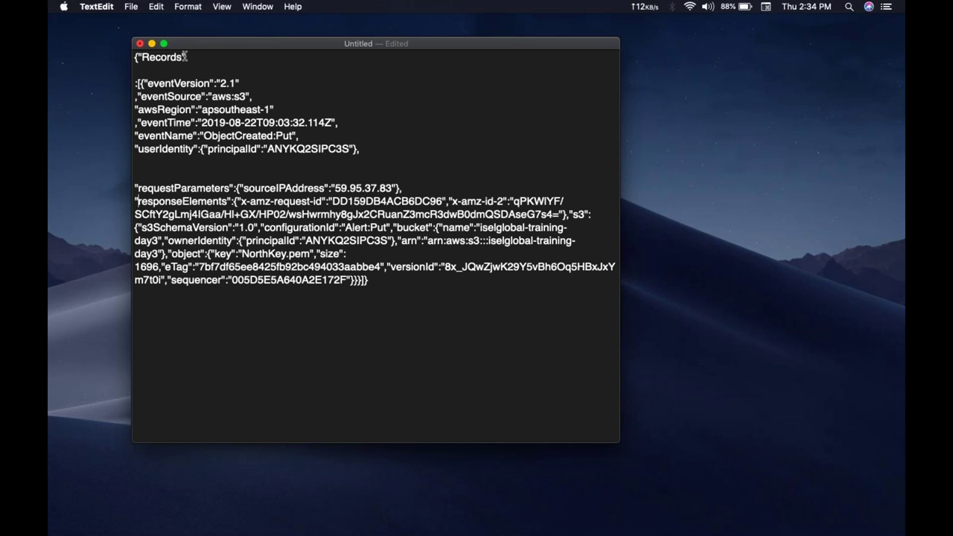
key(Right)
key(Right)
key(Right)
key(Right)
key(Right)
key(Right)
key(Right)
key(Right)
key(Right)
key(Right)
key(Right)
key(Right)
key(Right)
key(Right)
key(Right)
key(Right)
key(Right)
key(Right)
key(Right)
key(Right)
key(Left)
key(Left)
key(Left)
key(Left)
key(Left)
key(Left)
key(Left)
key(Left)
key(Left)
key(Left)
key(Left)
key(Left)
key(Left)
key(Left)
key(Left)
key(Left)
key(Left)
key(Left)
key(Return)
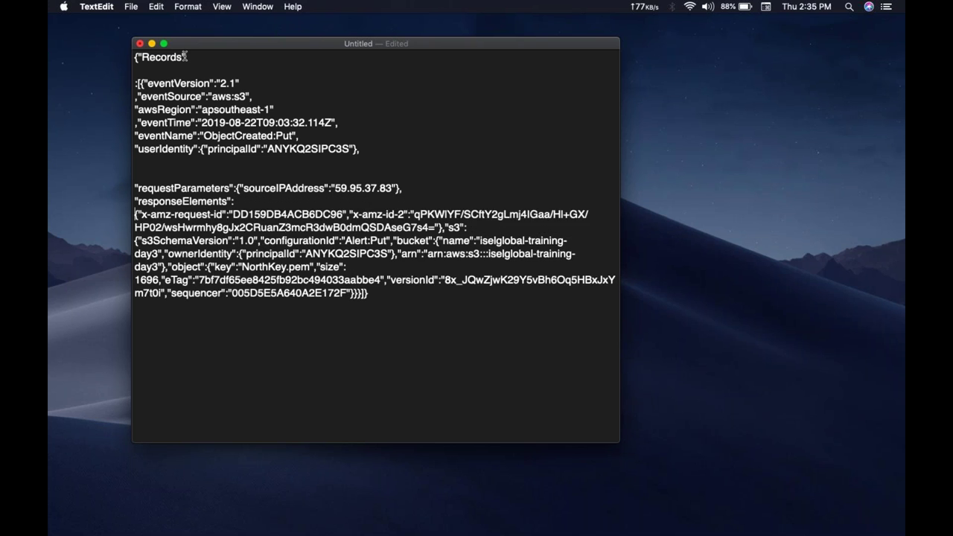
Step: Put the request id, x-amz-id-2, s3 and configurationId entries on their own lines
key(Return)
key(Right)
key(Right)
key(Right)
key(Right)
key(Right)
key(Right)
key(Right)
key(Right)
key(Right)
key(Right)
key(Right)
key(Right)
key(Right)
key(Right)
key(Right)
key(Right)
key(Right)
key(Right)
key(Right)
key(Right)
key(Right)
key(Right)
key(Return)
key(Right)
key(Right)
key(Right)
key(Right)
key(Right)
key(Right)
key(Right)
key(Right)
key(Right)
key(Right)
key(Right)
key(Right)
key(Right)
key(Right)
key(Right)
key(Right)
key(Right)
key(Right)
key(Right)
key(Right)
key(Right)
key(Right)
key(Right)
key(Right)
key(Right)
key(Right)
key(Right)
key(Right)
key(Right)
key(Right)
key(Right)
key(Right)
key(Right)
key(Right)
key(Right)
key(Right)
key(Right)
key(Right)
key(Right)
key(Right)
key(Right)
key(Right)
key(Right)
key(Right)
key(Right)
key(Right)
key(Right)
key(Right)
key(Right)
key(Right)
key(Right)
key(Right)
key(Right)
key(Right)
key(Return)
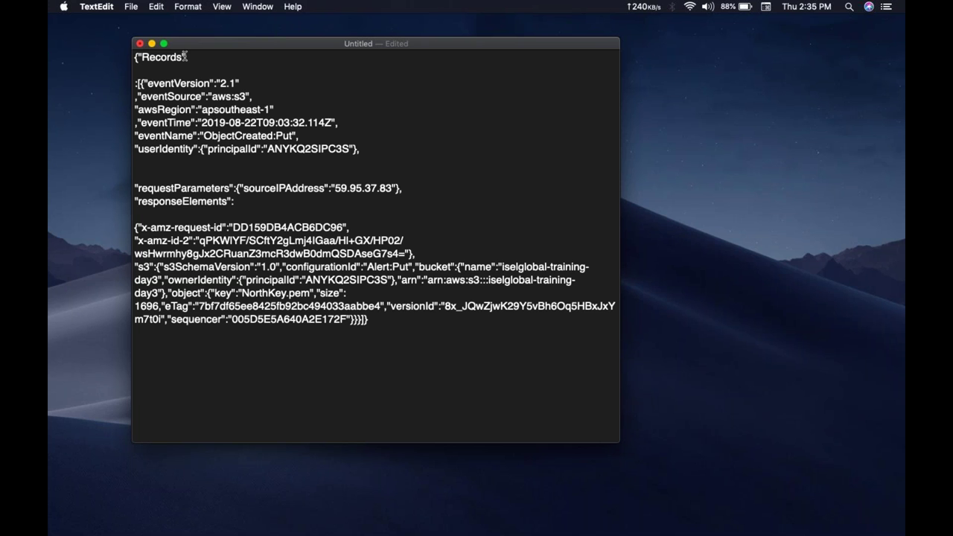
key(Right)
key(Right)
key(Right)
key(Right)
key(Right)
key(Right)
key(Right)
key(Right)
key(Right)
key(Right)
key(Right)
key(Right)
key(Right)
key(Right)
key(Right)
key(Right)
key(Right)
key(Right)
key(Right)
key(Right)
key(Right)
key(Right)
key(Right)
key(Right)
key(Return)
key(Right)
key(Right)
key(Right)
key(Right)
key(Right)
key(Right)
key(Right)
key(Right)
key(Right)
key(Right)
key(Right)
key(Right)
key(Right)
key(Right)
key(Right)
key(Right)
key(Right)
key(Right)
key(Right)
key(Right)
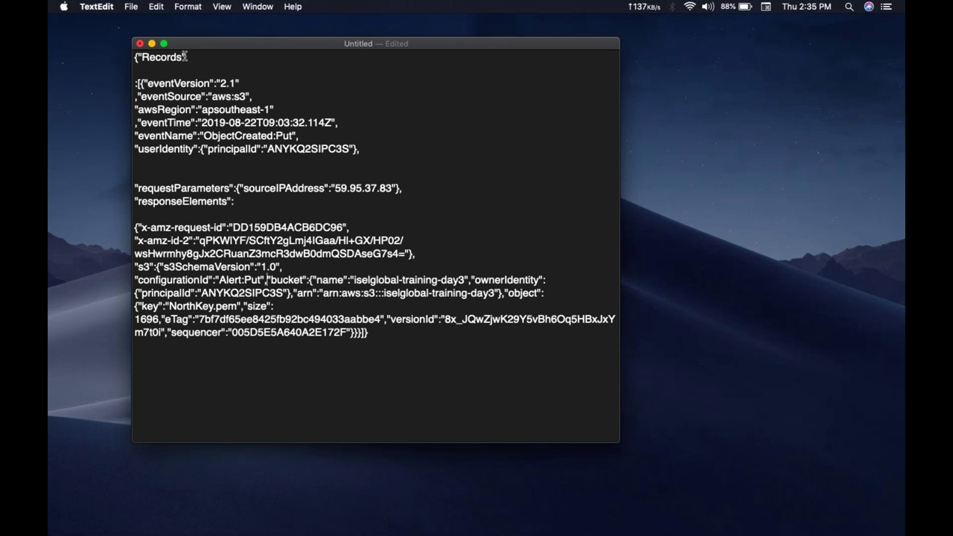
key(Right)
key(Right)
key(Right)
key(Right)
key(Right)
key(Right)
key(Right)
key(Right)
key(Return)
Step: Place bucket, ownerIdentity and arn entries on separate lines with blank lines between
key(Right)
key(Right)
key(Right)
key(Right)
key(Right)
key(Right)
key(Right)
key(Right)
key(Right)
key(Right)
key(Right)
key(Right)
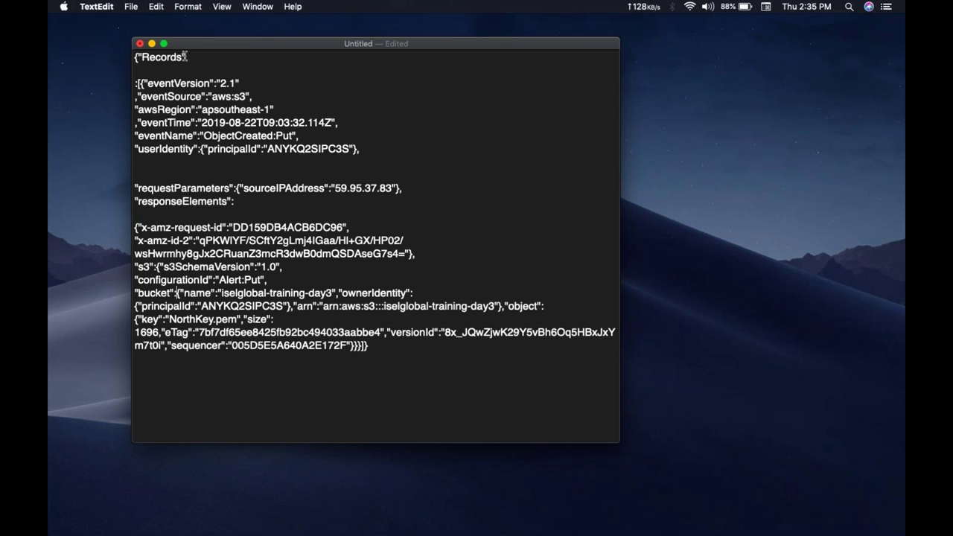
key(Left)
key(Left)
key(Left)
key(Left)
key(Left)
key(Left)
key(Left)
key(Left)
key(Left)
key(Left)
key(Left)
key(Left)
key(Left)
key(Return)
key(Right)
key(Right)
key(Right)
key(Right)
key(Right)
key(Right)
key(Right)
key(Right)
key(Right)
key(Right)
key(Right)
key(Right)
key(Right)
key(Right)
key(Right)
key(Right)
key(Right)
key(Right)
key(Right)
key(Right)
key(Right)
key(Right)
key(Right)
key(Right)
key(Right)
key(Right)
key(Right)
key(Right)
key(Right)
key(Right)
key(Right)
key(Right)
key(Left)
key(Left)
key(Left)
key(Left)
key(Left)
key(Left)
key(Left)
key(Left)
key(Left)
key(Left)
key(Left)
key(Left)
key(Left)
key(Left)
key(Left)
key(Left)
key(Left)
key(Left)
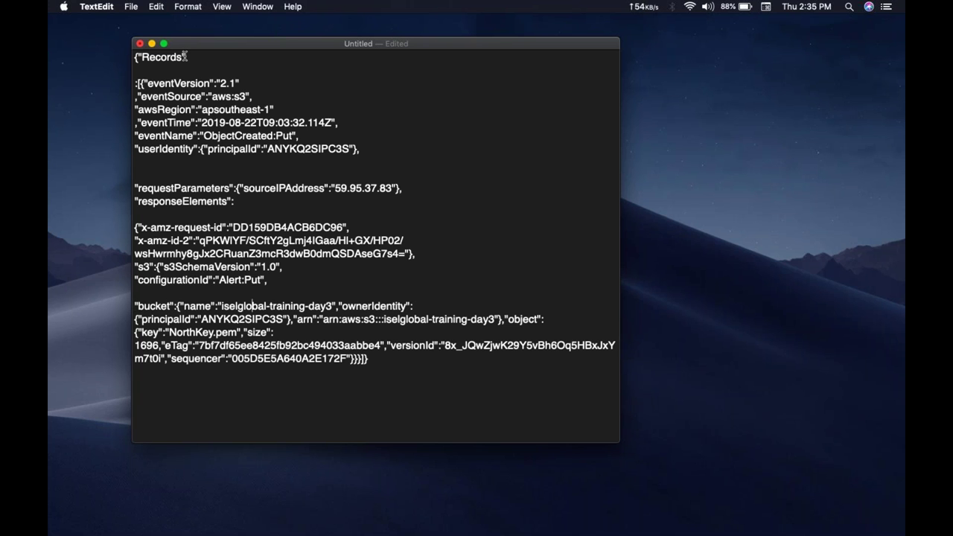
key(Right)
key(shift+Right)
key(shift+Right)
key(shift+Right)
key(shift+Right)
key(shift+Right)
key(shift+Right)
key(shift+Right)
key(shift+Right)
key(shift+Right)
key(shift+Right)
key(shift+Right)
key(shift+Right)
key(shift+Right)
key(shift+Right)
key(shift+Right)
key(shift+Right)
key(shift+Right)
key(shift+Right)
key(shift+Right)
key(shift+Right)
key(shift+Right)
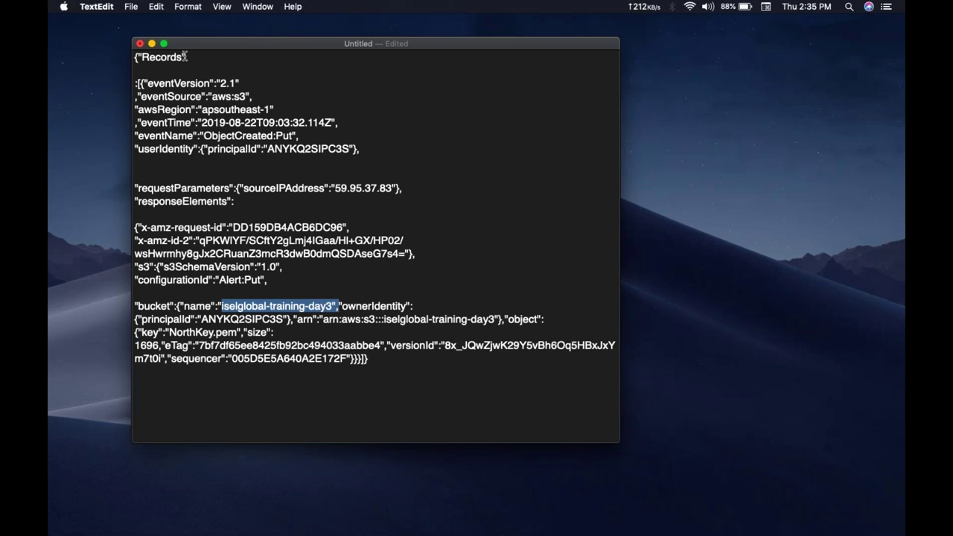
key(Right)
key(Return)
key(Return)
key(Right)
key(Right)
key(Right)
key(Right)
key(Right)
key(Right)
key(Right)
key(Right)
key(Right)
key(Right)
key(Right)
key(Right)
key(Right)
key(Right)
key(Right)
key(Right)
key(Right)
key(Right)
key(Right)
key(Right)
key(Right)
key(Right)
key(Right)
key(Right)
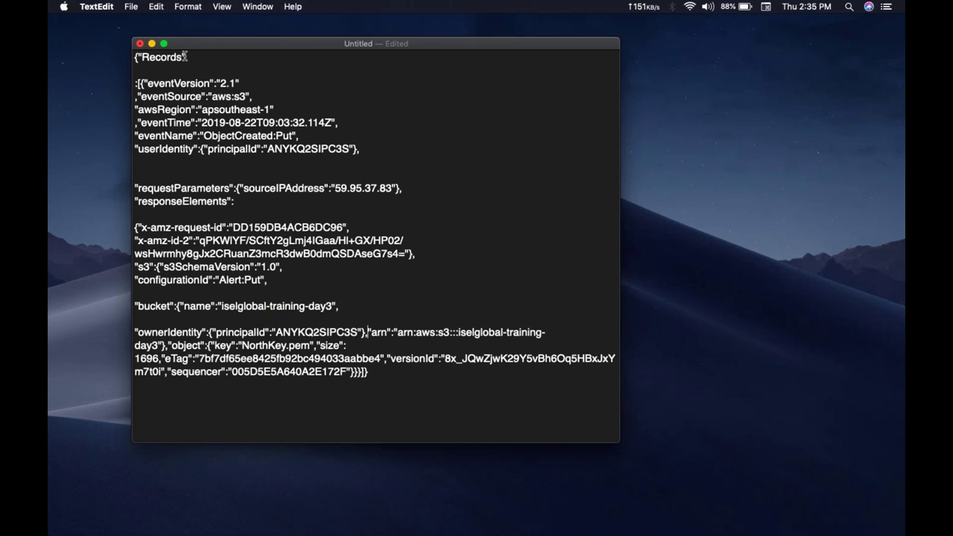
key(Return)
key(Return)
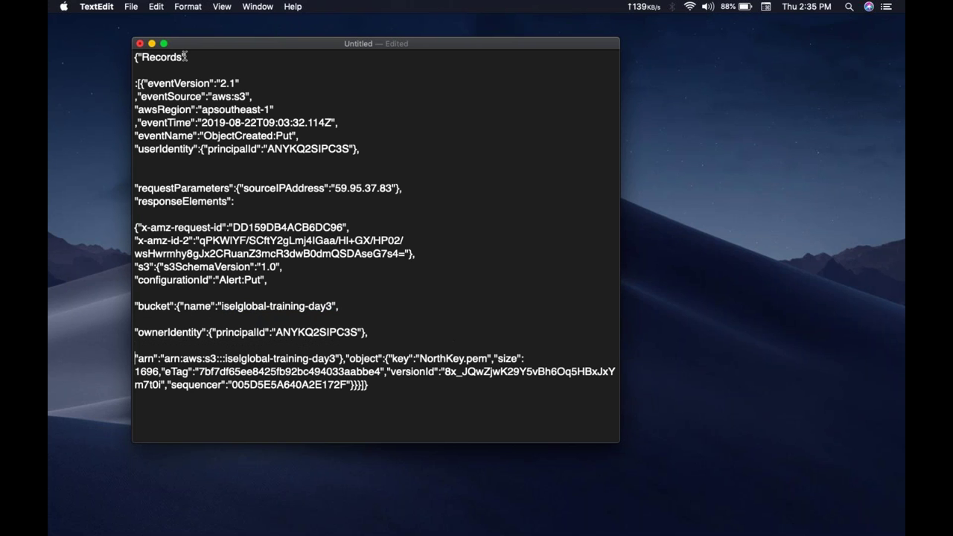
key(Right)
key(Right)
key(Right)
key(Right)
key(Right)
key(Right)
key(Right)
key(Right)
key(Right)
key(Right)
key(Right)
key(Right)
key(Right)
key(Right)
key(Right)
key(Right)
key(Right)
key(Right)
key(Right)
key(Right)
key(Right)
key(Right)
key(Right)
key(Right)
key(Right)
key(Right)
key(Right)
key(Right)
key(Right)
Step: Break object, size 1696, eTag, versionId and sequencer onto their own lines
key(Return)
key(Right)
key(Right)
key(Right)
key(Right)
key(Right)
key(Right)
key(Right)
key(Right)
key(Right)
key(Right)
key(Right)
key(Right)
key(Right)
key(Right)
key(Right)
key(Right)
key(Right)
key(Right)
key(Right)
key(shift+Right)
key(shift+Right)
key(shift+Right)
key(shift+Right)
key(shift+Right)
key(shift+Right)
key(shift+Right)
key(shift+Right)
key(shift+Right)
key(shift+Right)
key(shift+Right)
key(shift+Right)
key(shift+Right)
key(shift+Right)
key(shift+Right)
key(shift+Right)
key(Right)
key(Left)
key(Left)
key(Return)
key(Down)
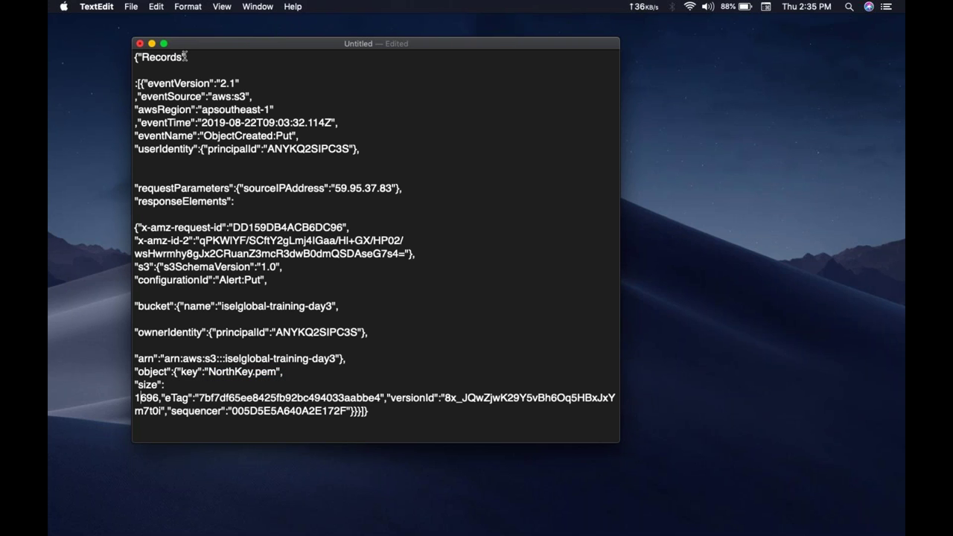
key(BackSpace)
key(BackSpace)
key(Right)
key(Right)
key(Right)
key(Right)
key(Right)
key(Return)
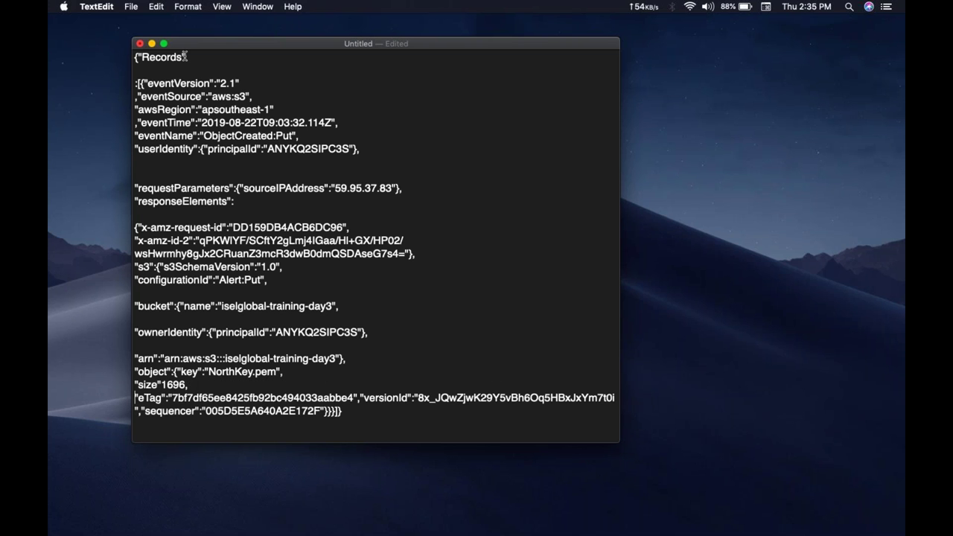
key(Right)
key(Right)
key(Right)
key(Right)
key(Right)
key(Right)
key(Right)
key(Right)
key(Right)
key(Right)
key(Right)
key(Right)
key(Right)
key(Right)
key(Right)
key(Right)
key(Right)
key(Right)
key(Right)
key(Right)
key(Left)
key(Left)
key(Left)
key(Return)
key(Right)
key(Right)
key(Right)
key(Right)
key(Right)
key(Right)
key(Right)
key(Right)
key(Right)
key(Right)
key(Right)
key(Right)
key(Right)
key(Right)
key(Right)
key(Right)
key(Right)
key(Right)
key(Right)
key(Right)
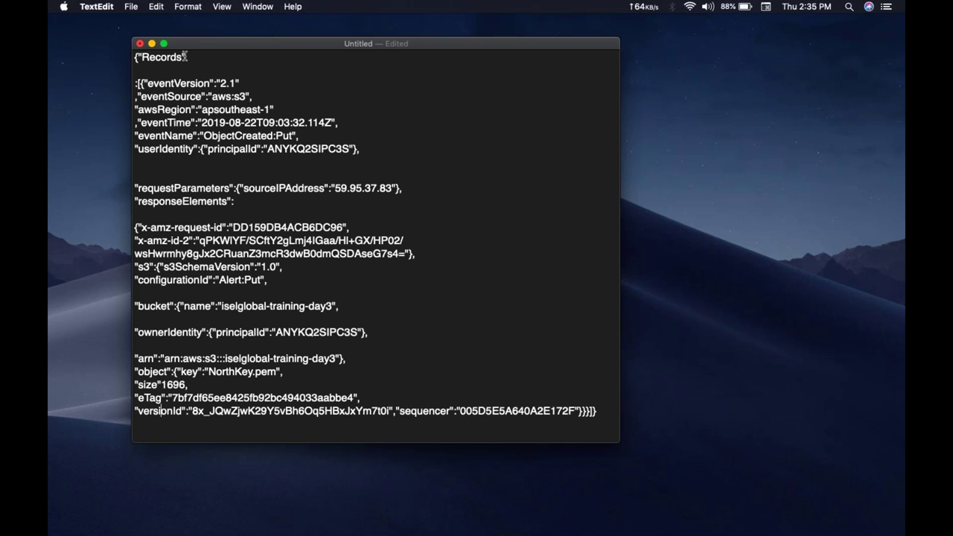
key(Right)
key(Right)
key(Right)
key(Right)
key(Right)
key(Right)
key(Return)
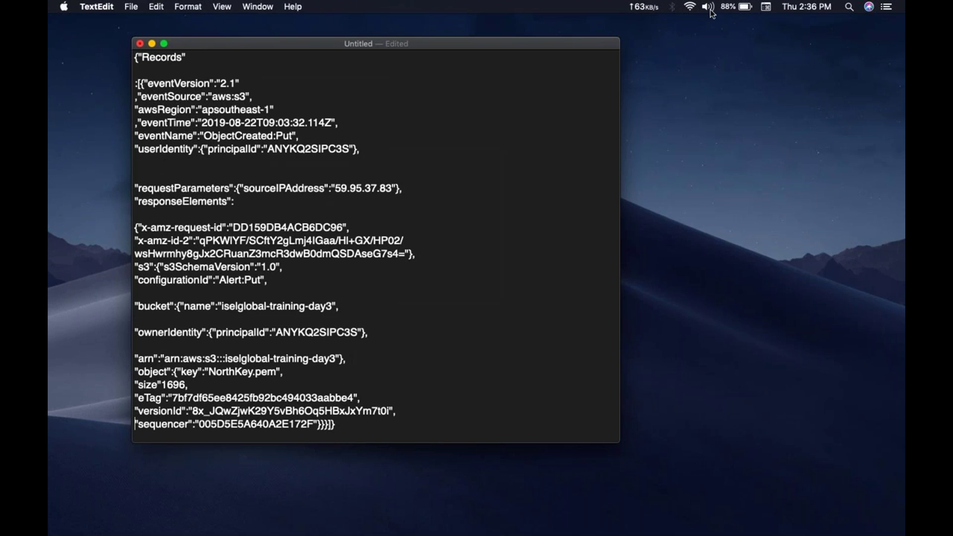
click(899, 39)
click(495, 185)
drag(268, 57, 388, 430)
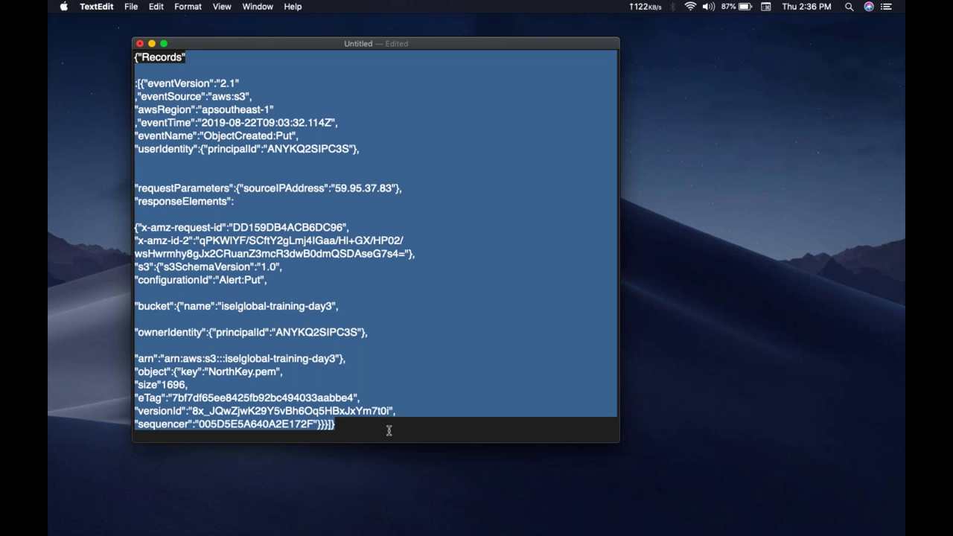
click(389, 431)
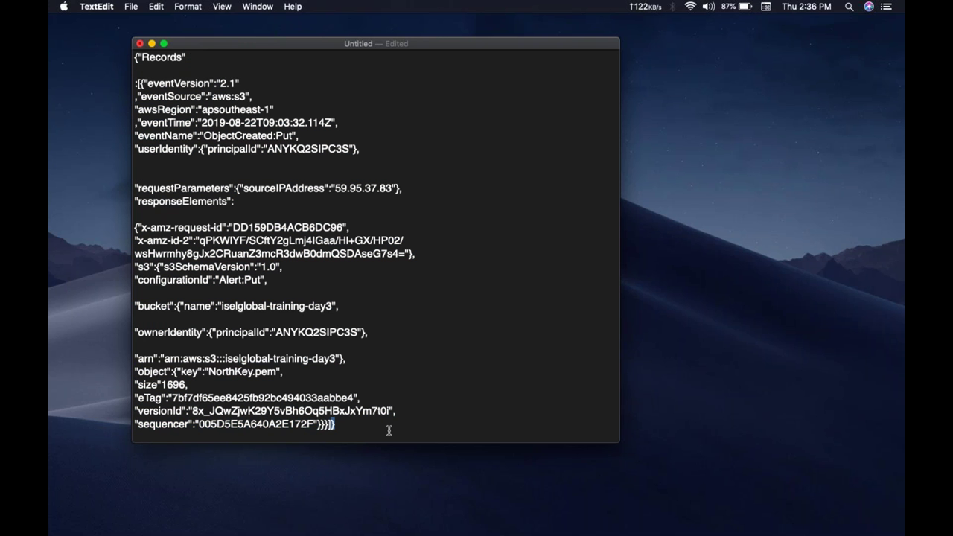
triple_click(388, 430)
click(388, 430)
drag(388, 430, 97, 41)
click(354, 170)
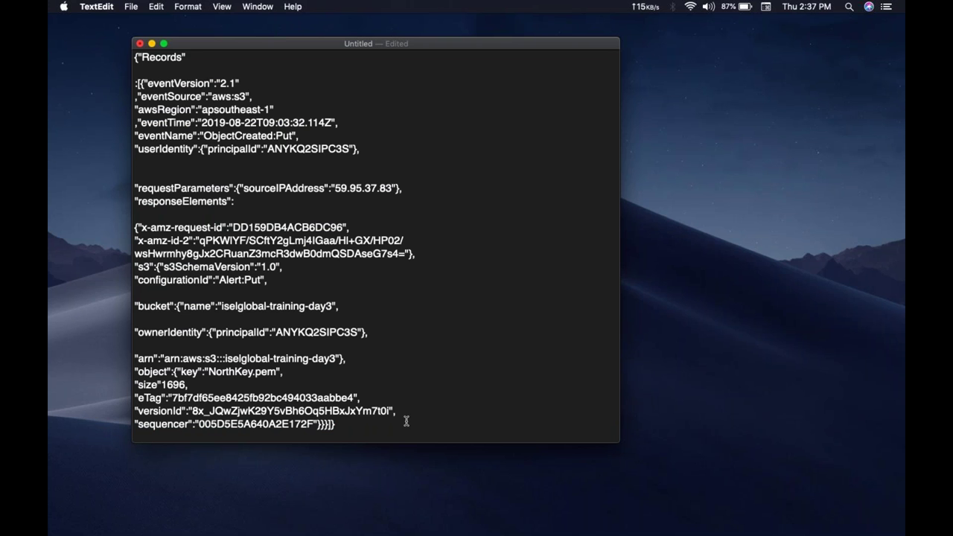
drag(390, 430, 87, 57)
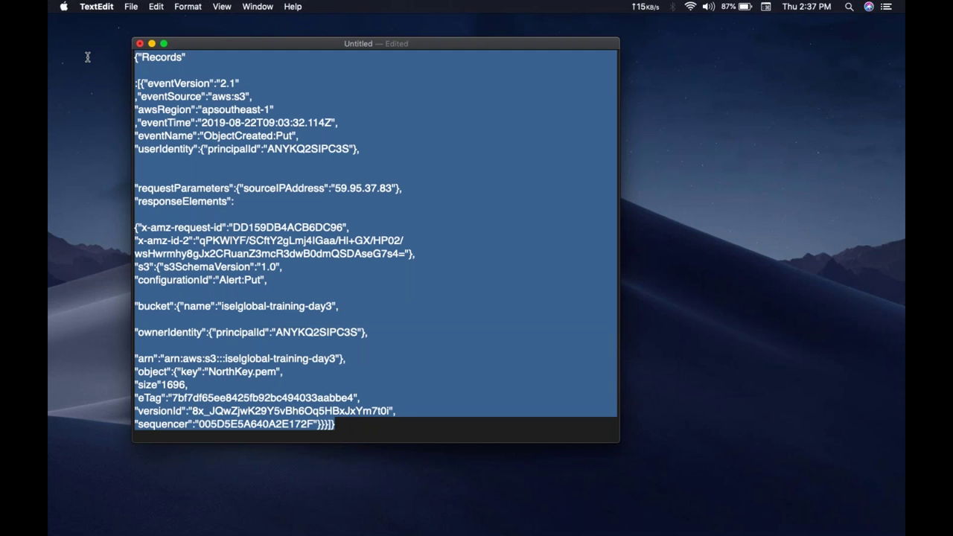
click(308, 216)
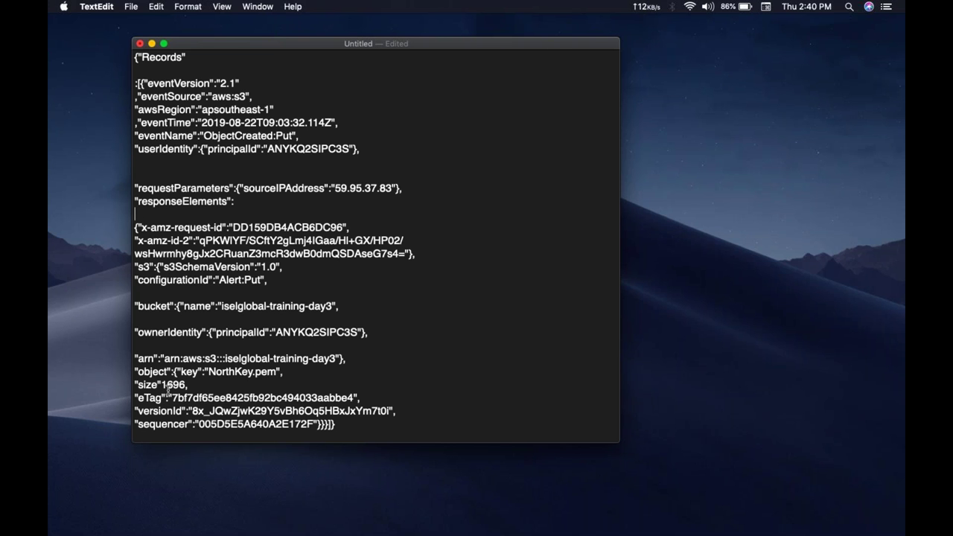
triple_click(242, 372)
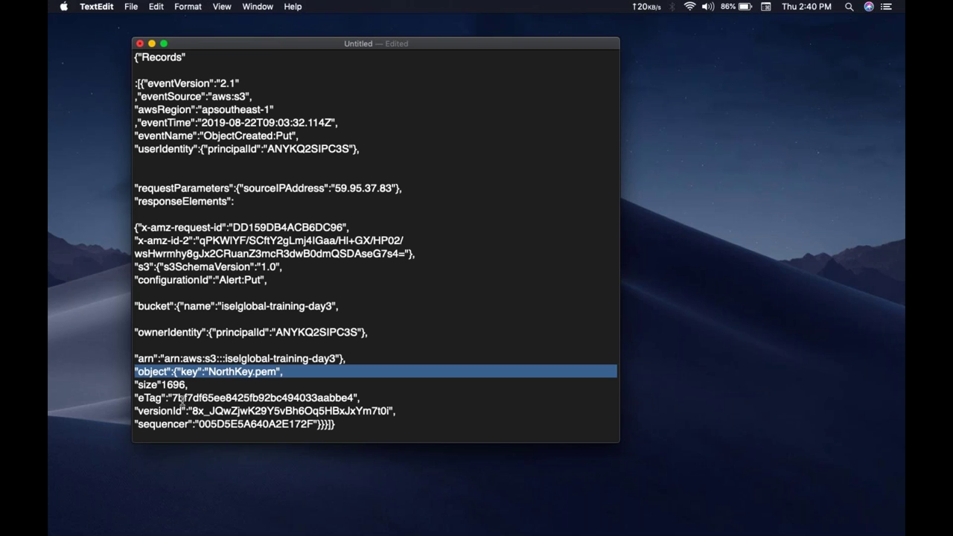
click(174, 386)
double_click(174, 385)
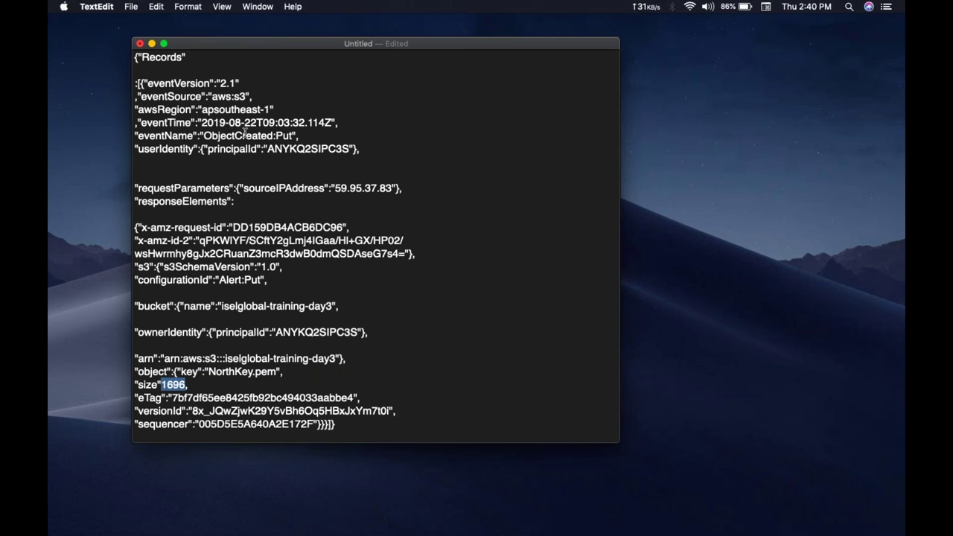
triple_click(355, 188)
click(355, 188)
double_click(355, 188)
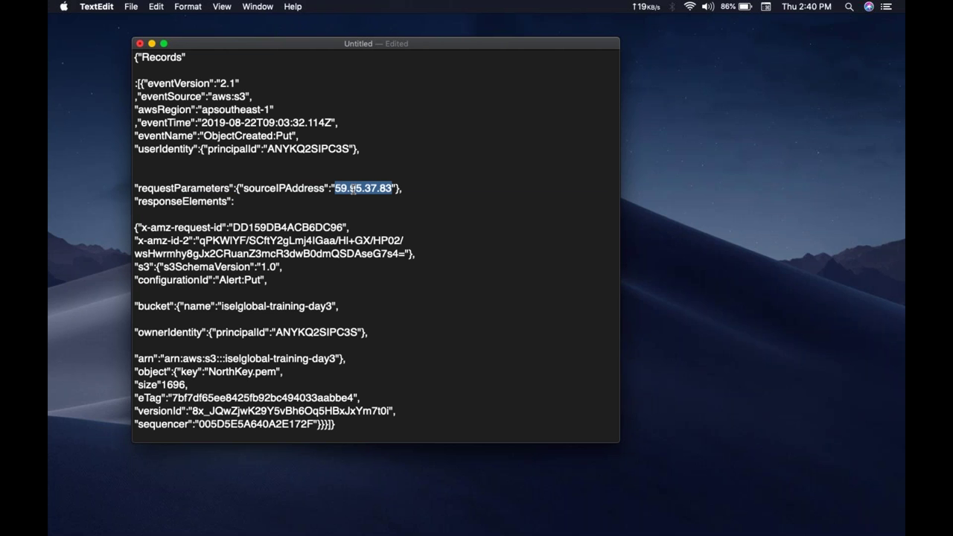
triple_click(258, 122)
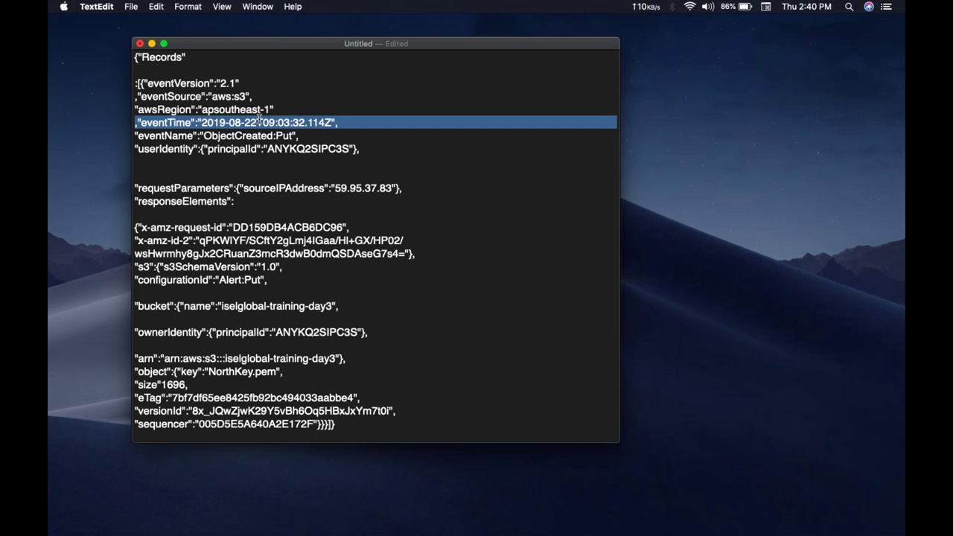
double_click(254, 306)
triple_click(254, 306)
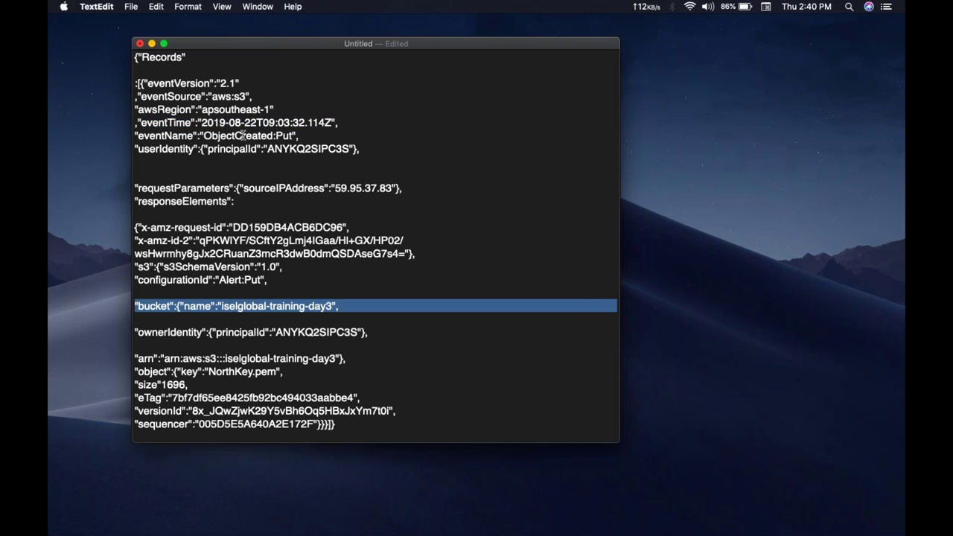
triple_click(231, 108)
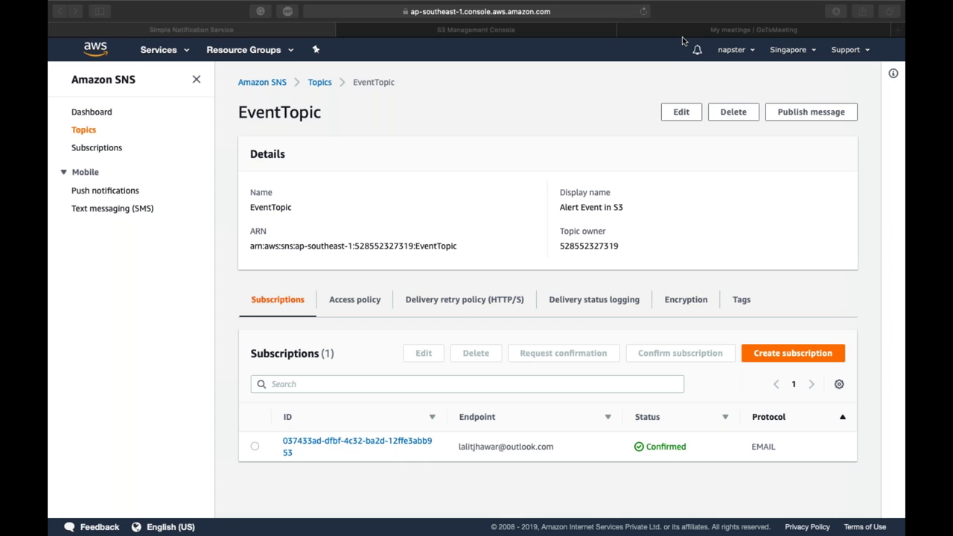
Step: On the desktop, open the AWS - Solution Architect- Associate > 9. Additional Services folder
click(494, 123)
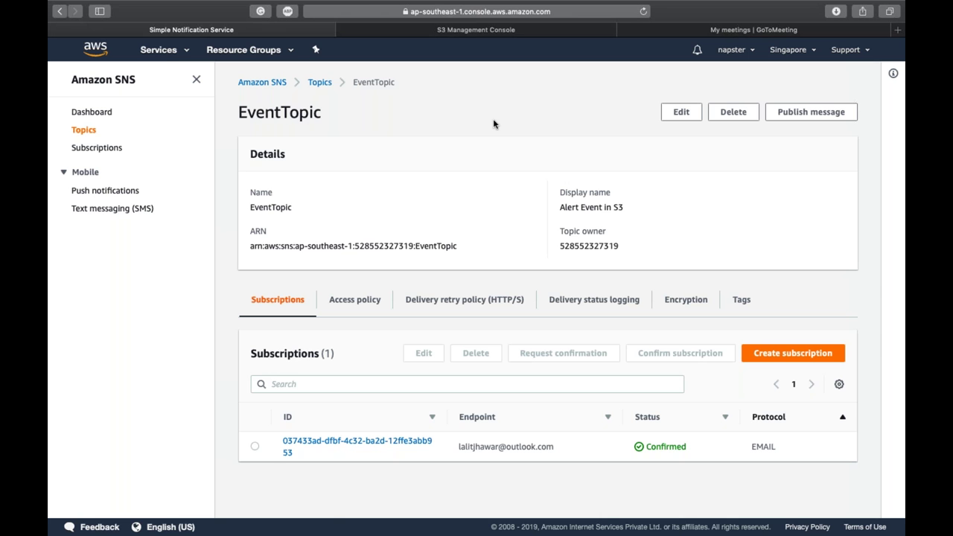
key(ctrl+Left)
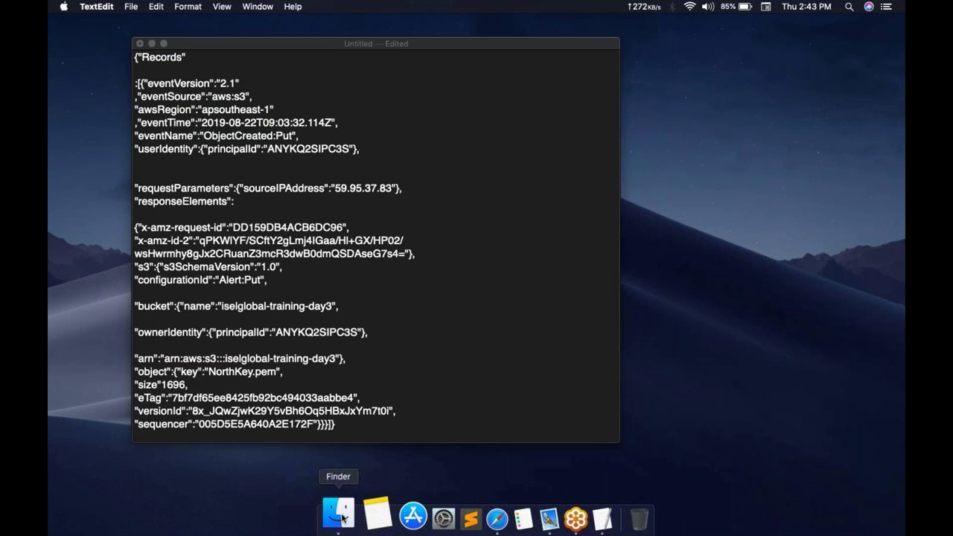
click(315, 516)
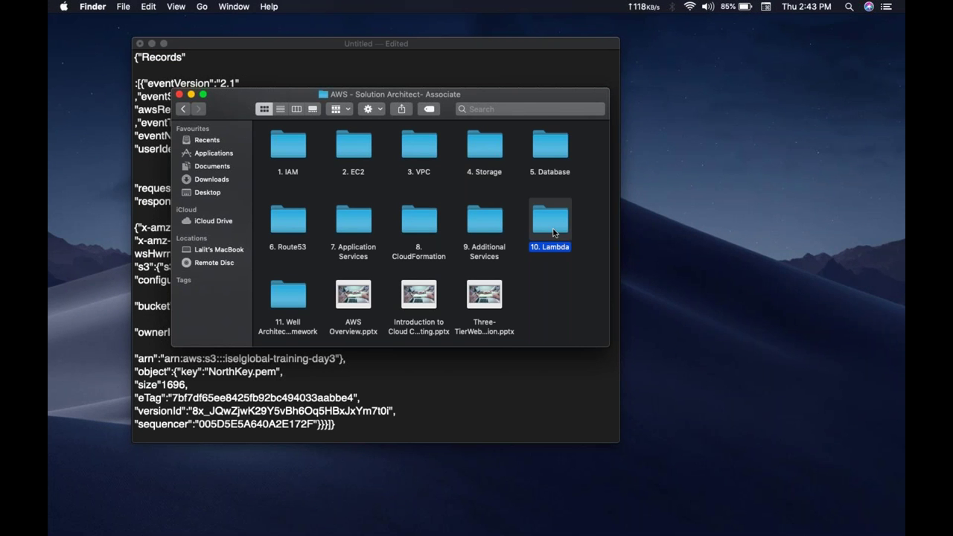
double_click(486, 228)
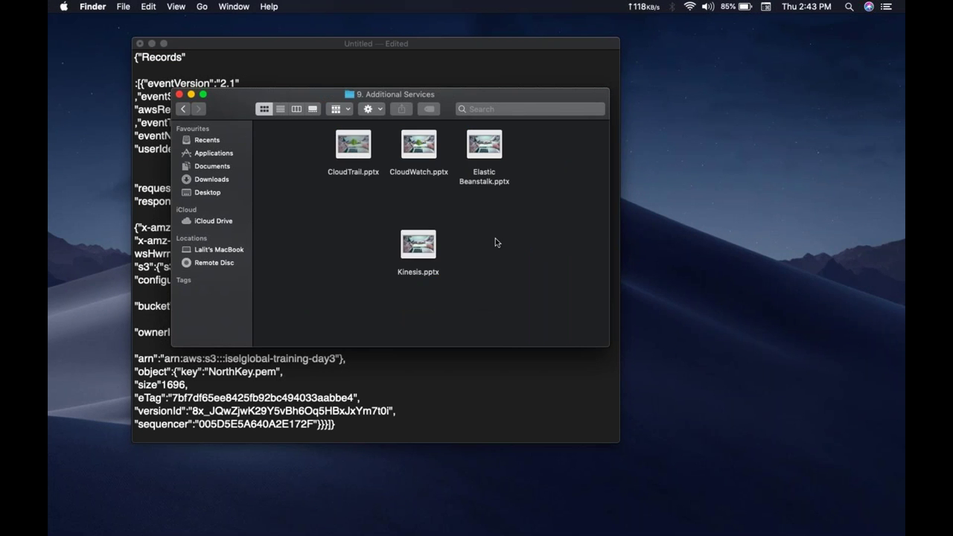
Step: Return to the browser and open CloudWatch from the Services menu
key(ctrl+Right)
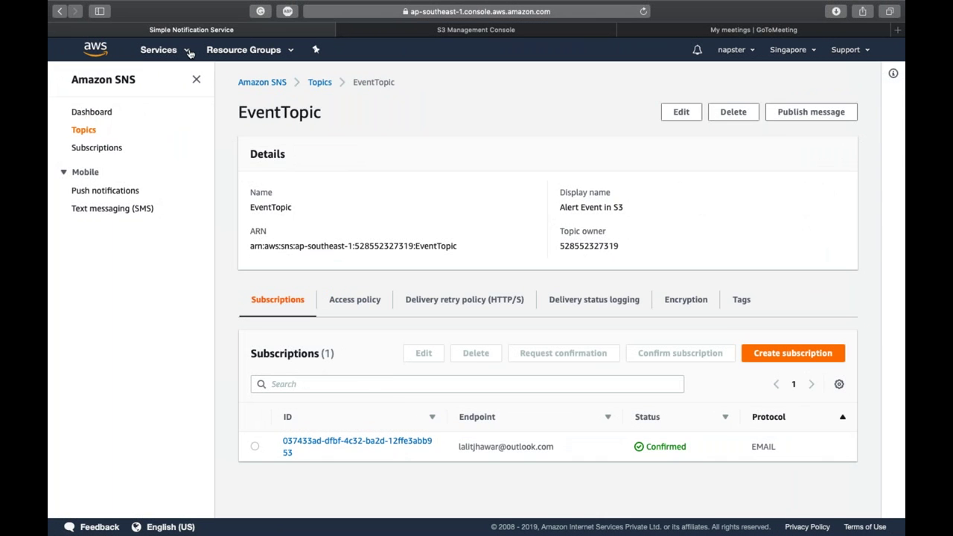
click(186, 51)
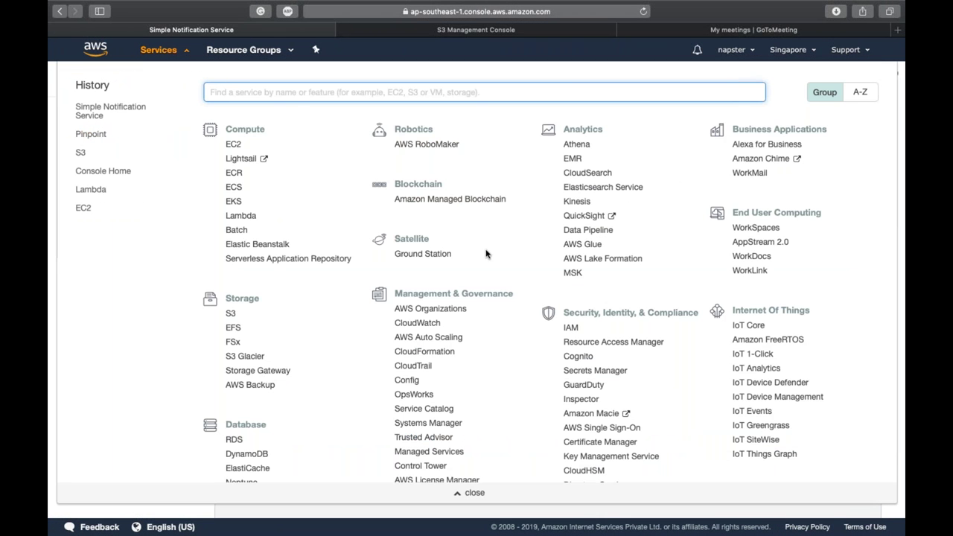
click(427, 325)
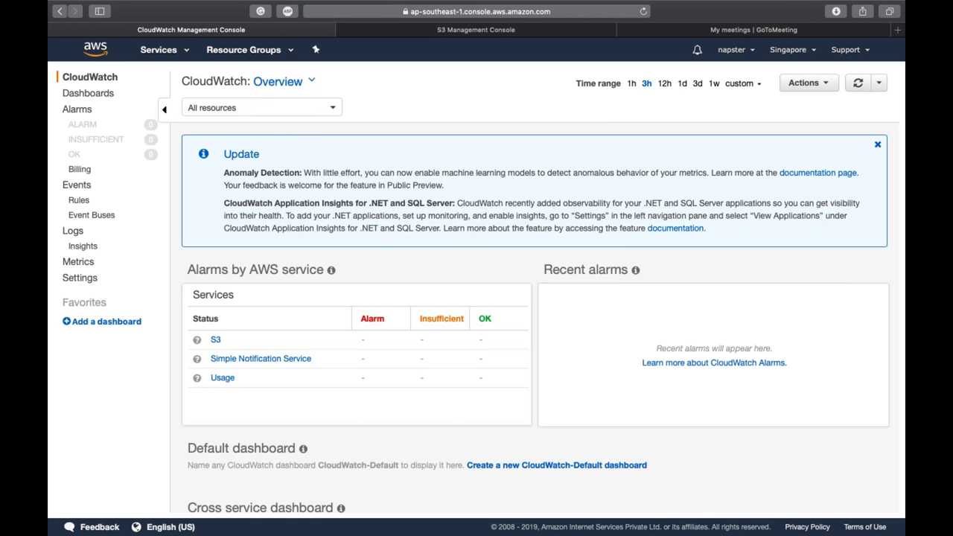
Step: Close the CloudWatch Update banner and scroll to the S3 and SNS cross-service charts
click(878, 146)
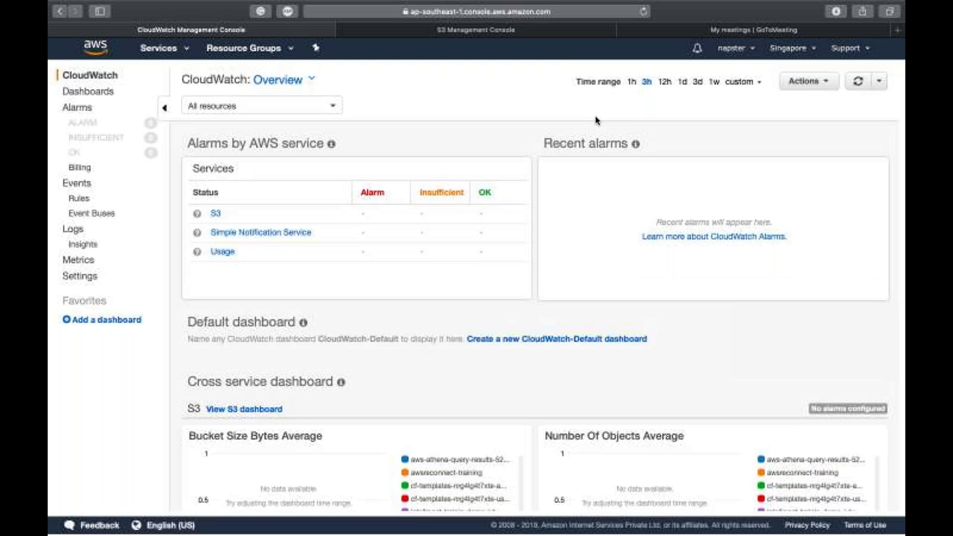
scroll(447, 268, down, 5)
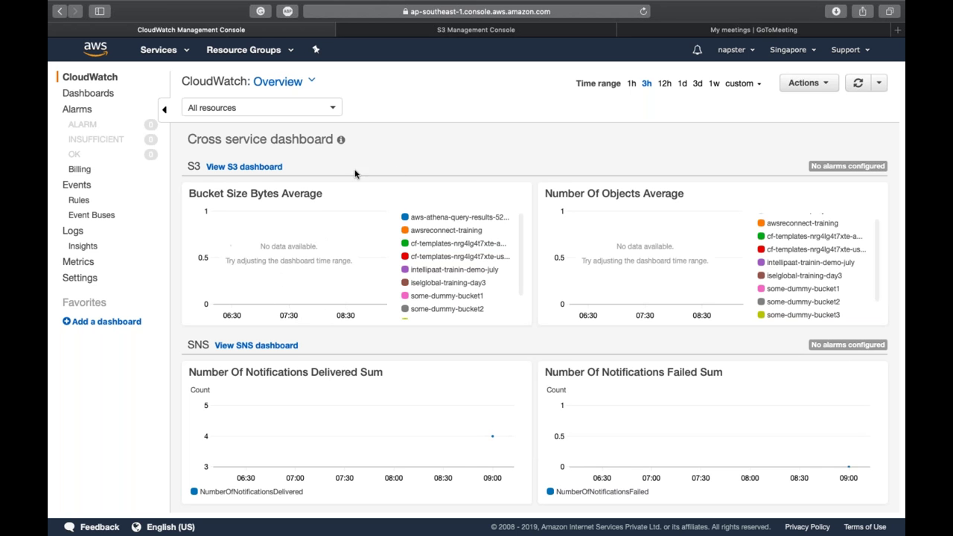
scroll(611, 223, up, 5)
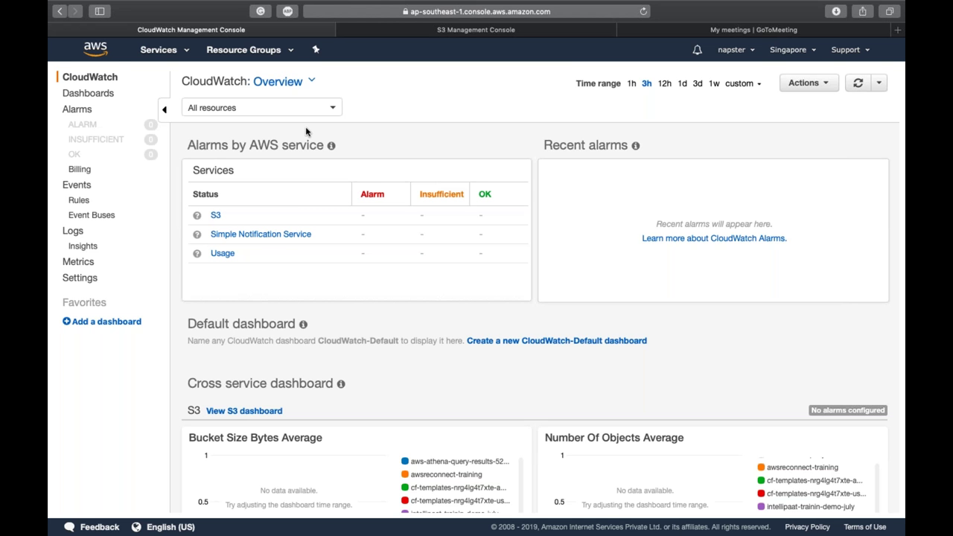
Step: From the Dashboards page, create a new dashboard named Production-ENV
click(92, 100)
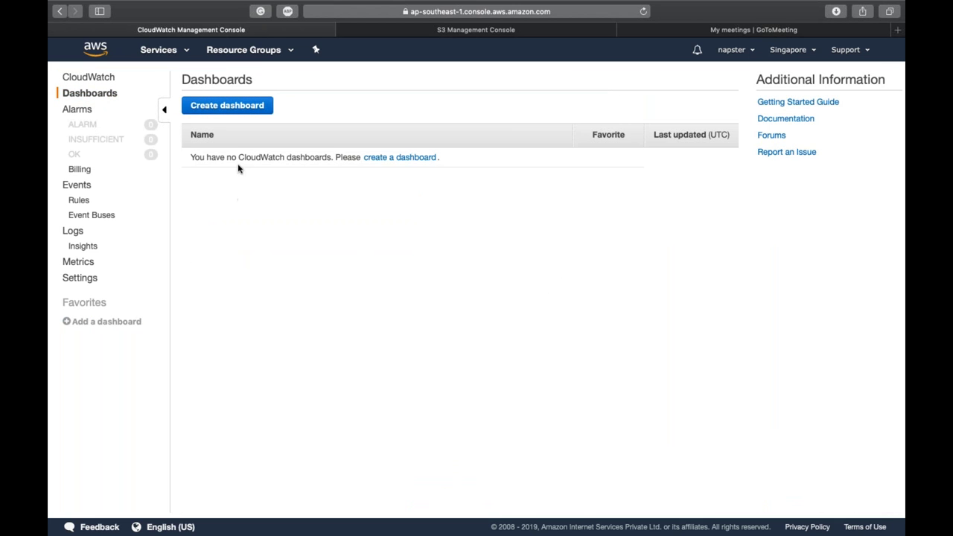
click(396, 158)
click(452, 296)
text(Production)
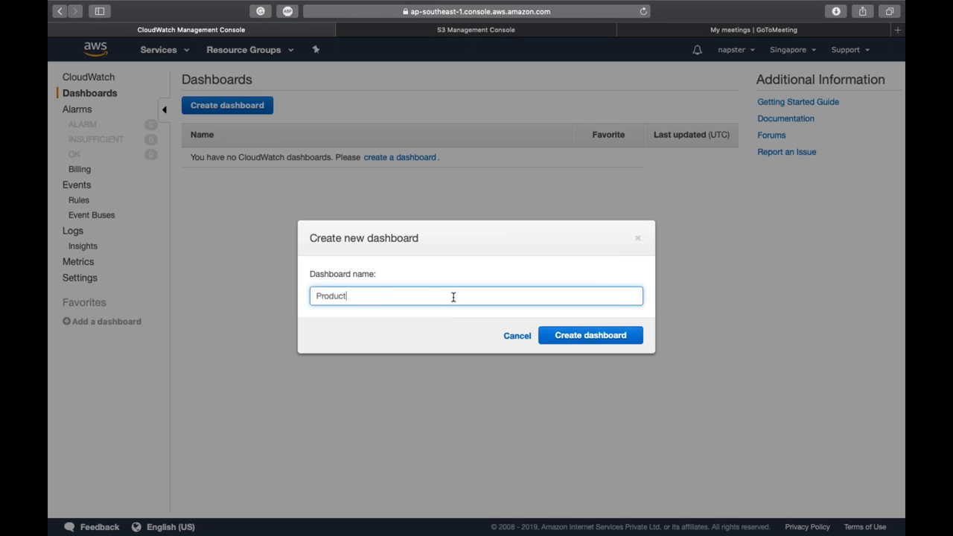
text(-ENV)
click(635, 341)
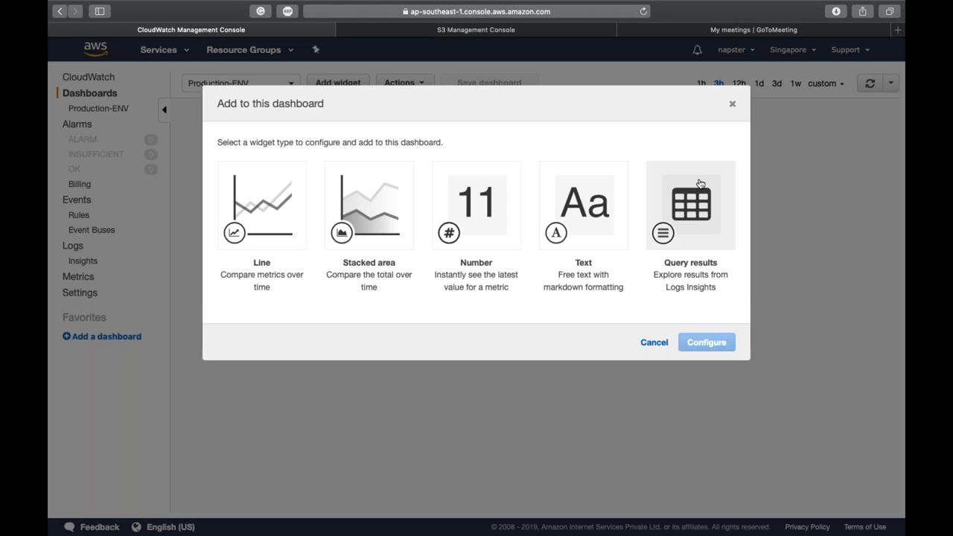
Step: Pick the Stacked area widget type and continue to configure its metric graph
click(360, 216)
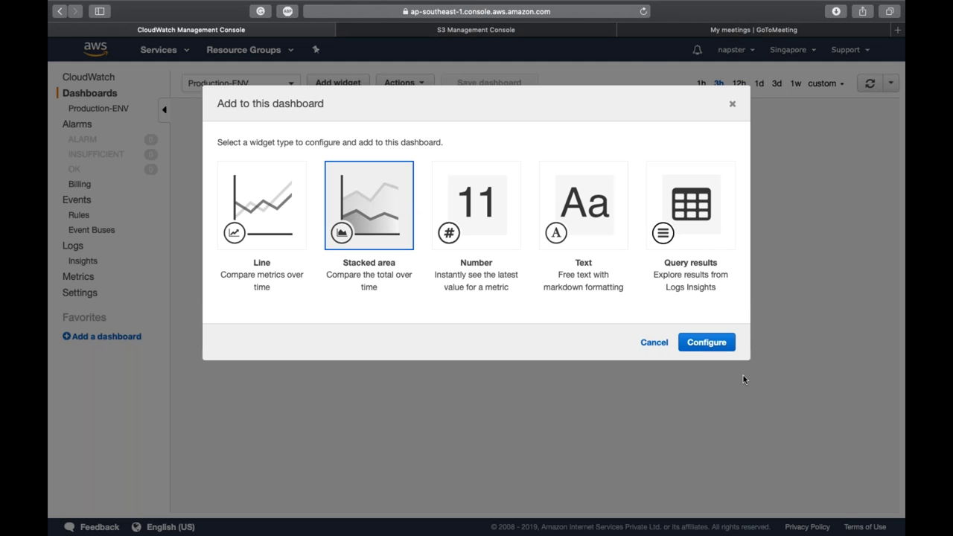
click(709, 343)
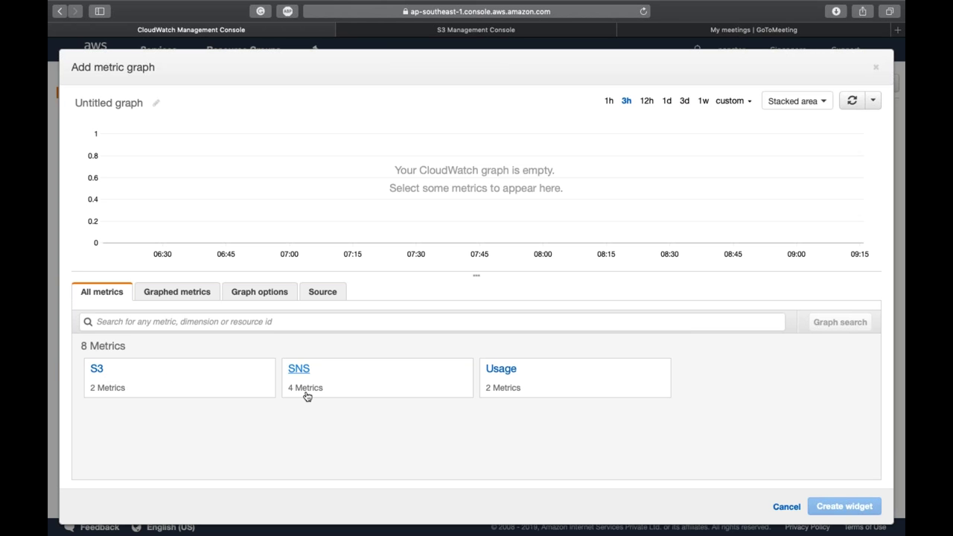
Step: Plot NumberOfObjects and BucketSizeBytes for the iselglobal-training-day3 bucket from S3 Storage Metrics
click(140, 367)
click(140, 368)
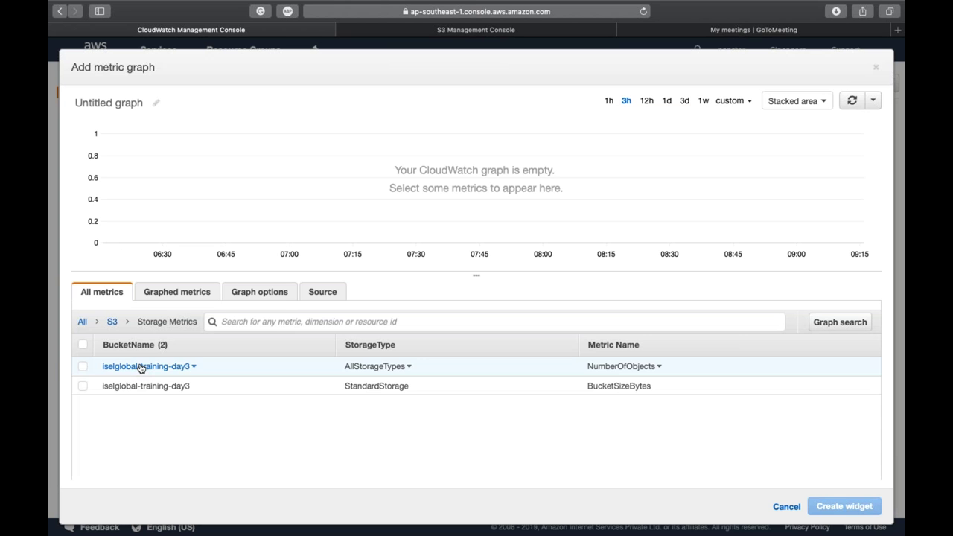
click(83, 345)
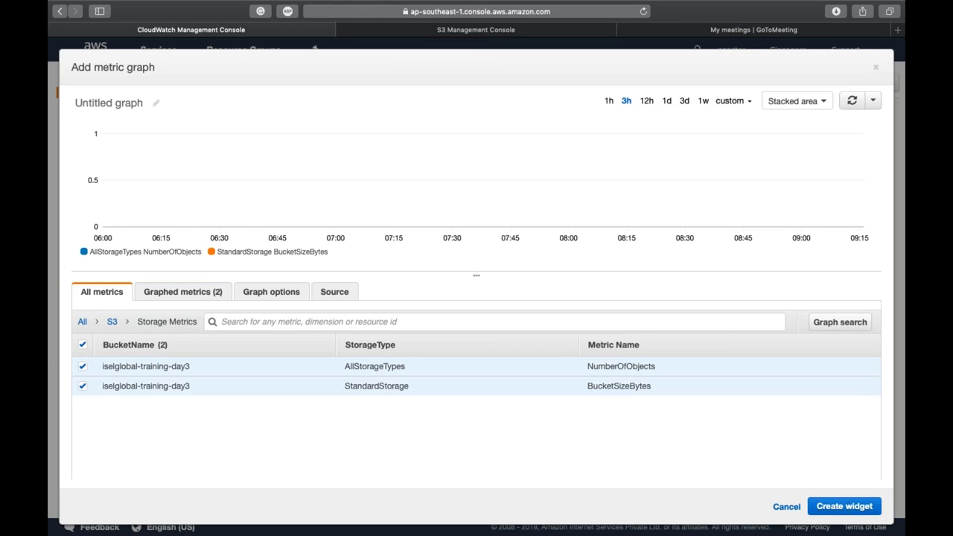
Step: Set the graph's time range to one week (1w)
click(703, 102)
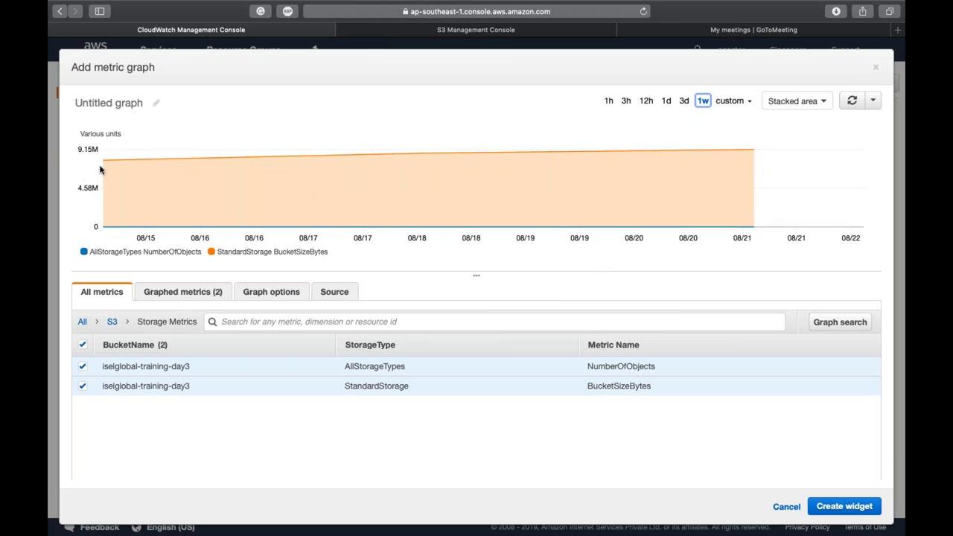
mouse_move(109, 224)
mouse_move(104, 159)
mouse_move(752, 150)
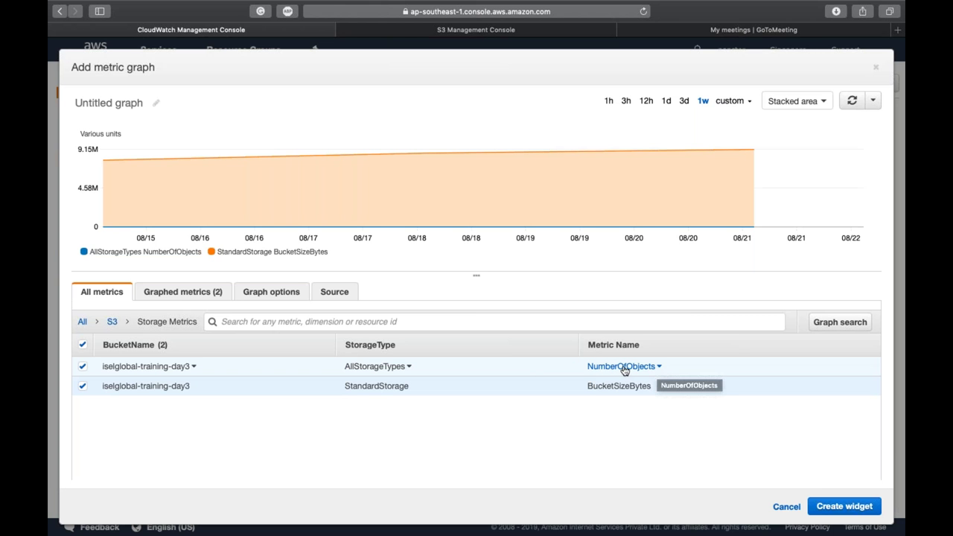
click(659, 368)
click(707, 391)
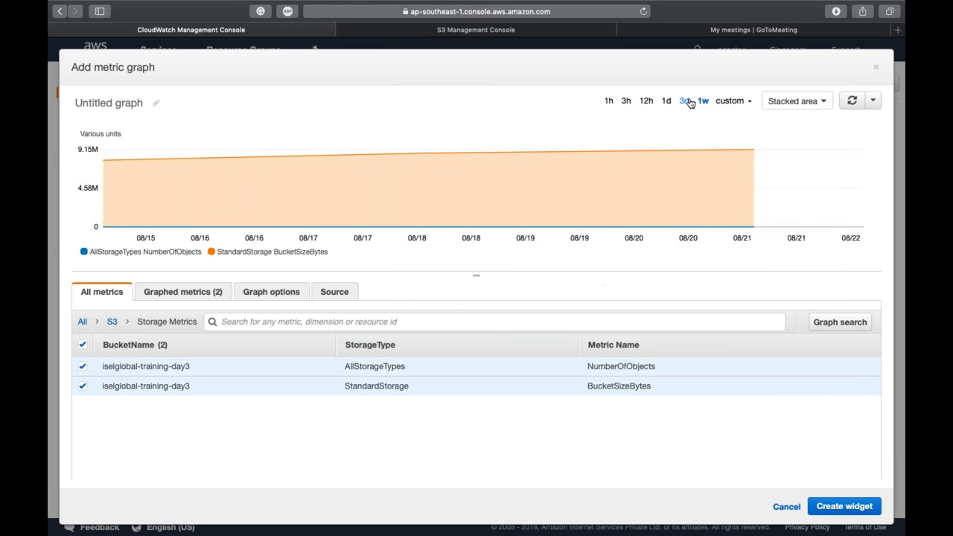
Step: Try 3-month, 6-week and 4-week ranges, then settle on a custom 2-week range (08/08–08/21)
click(730, 100)
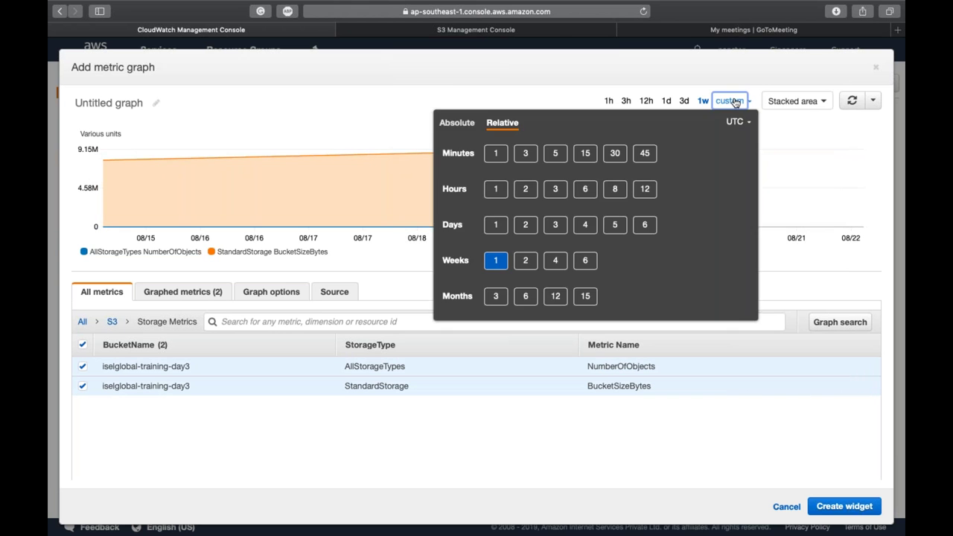
click(495, 297)
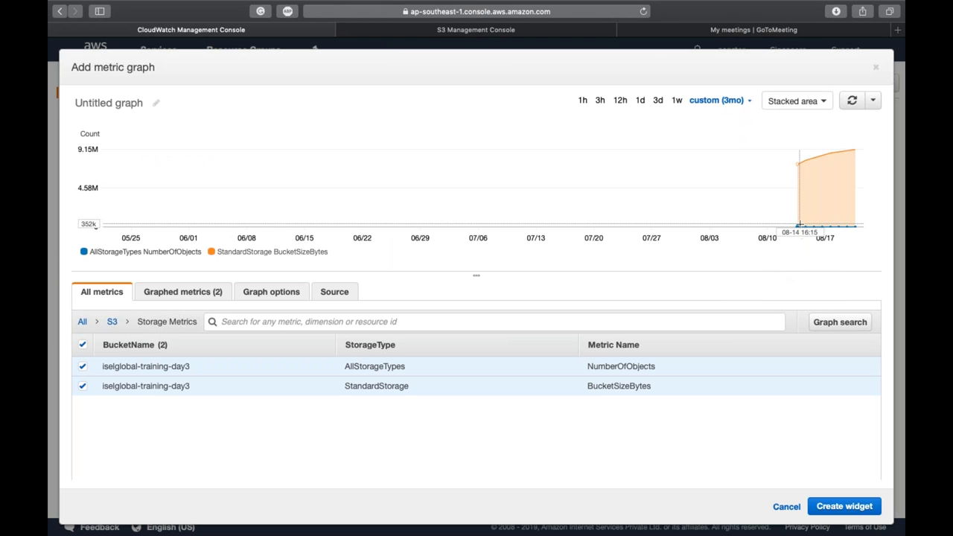
mouse_move(798, 208)
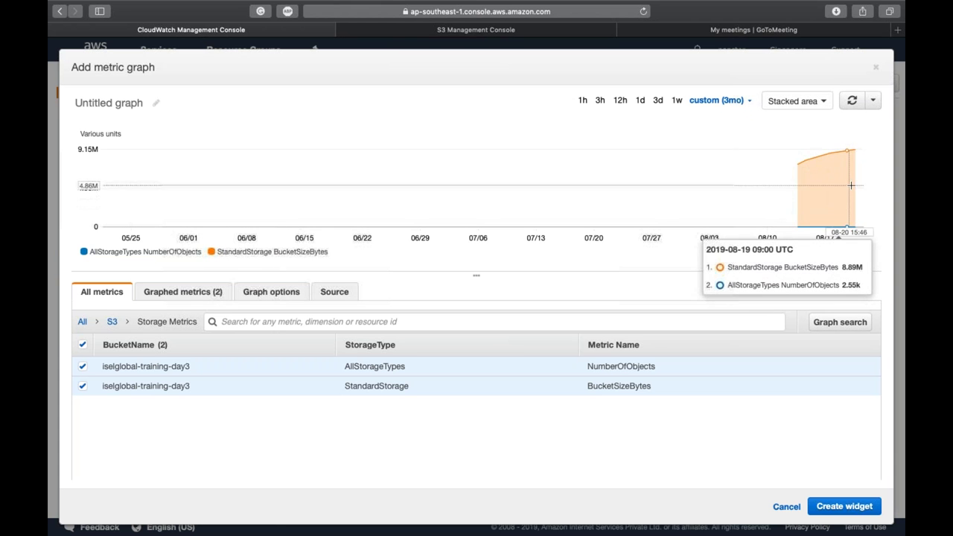
click(716, 100)
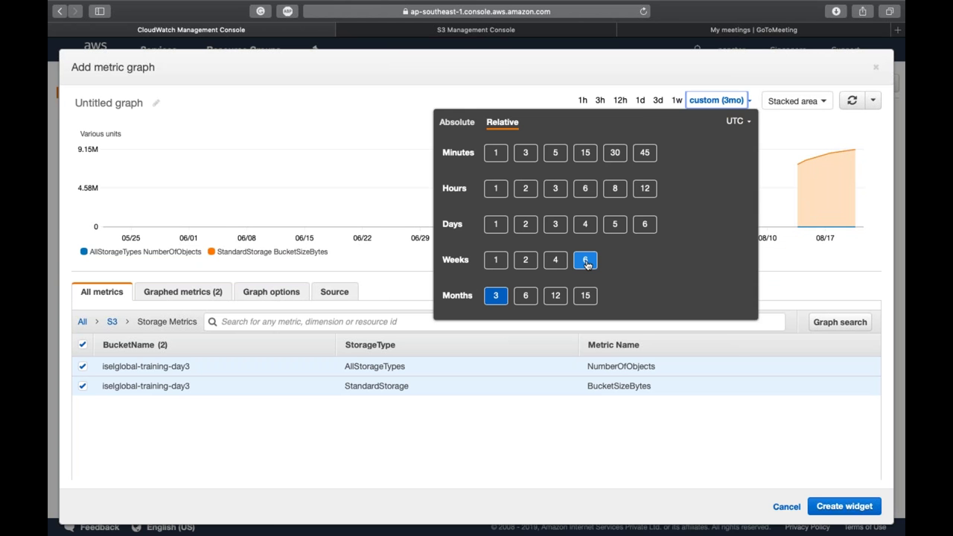
click(584, 260)
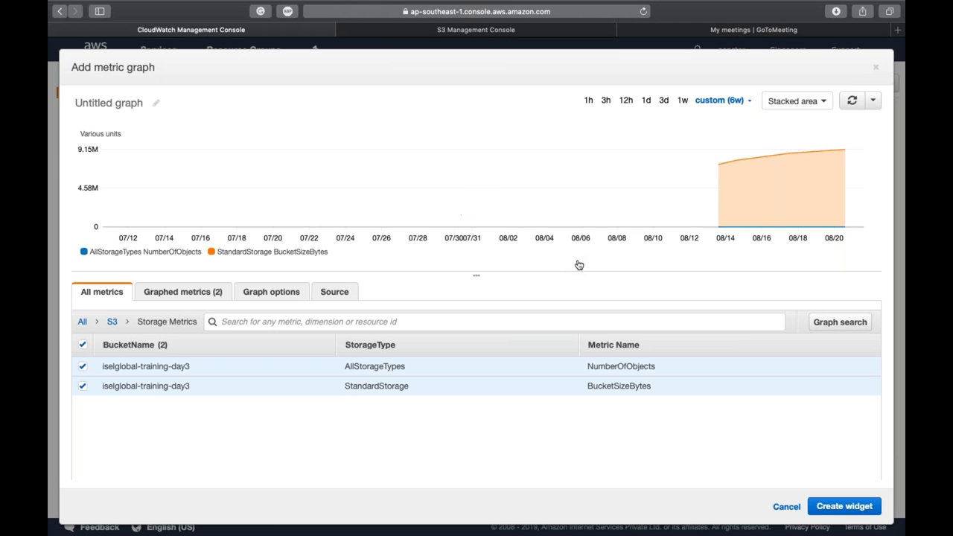
click(718, 100)
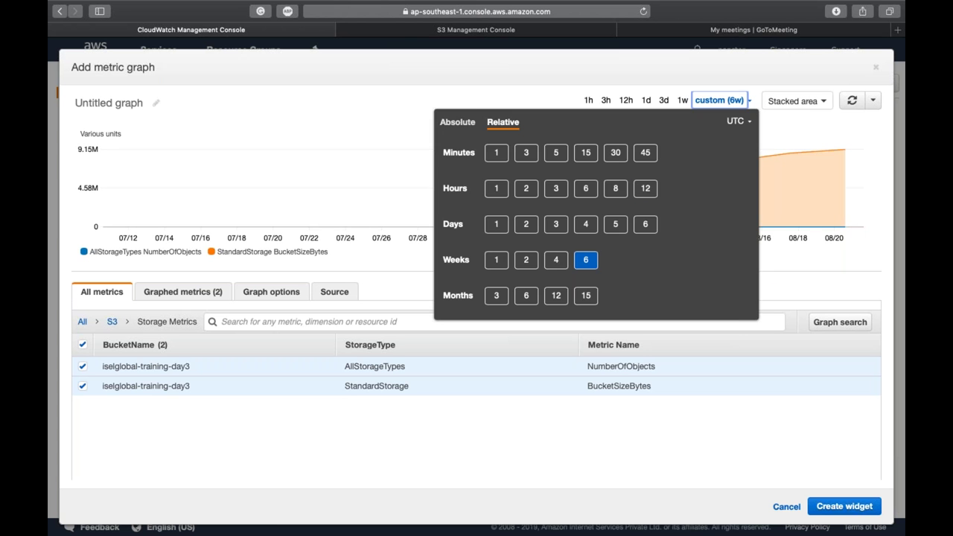
click(555, 259)
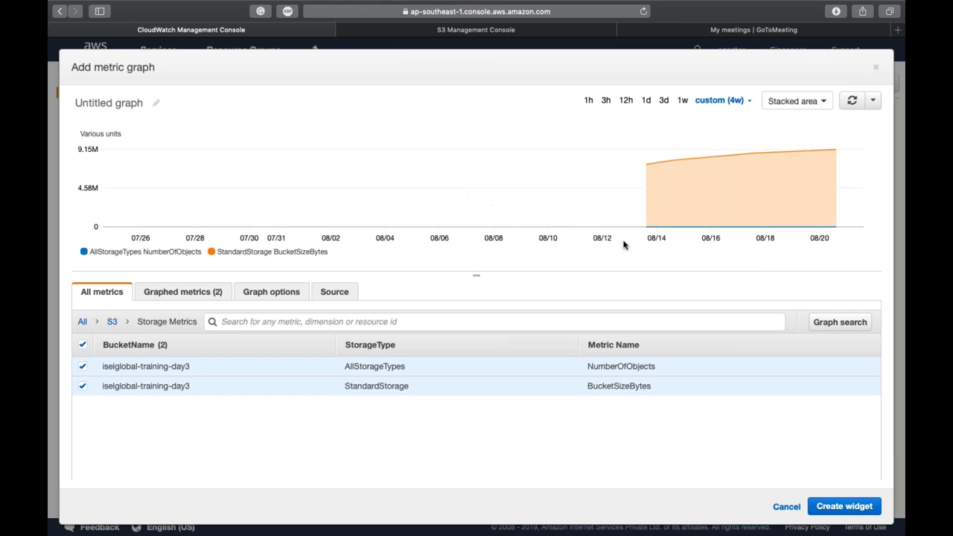
click(718, 100)
click(527, 259)
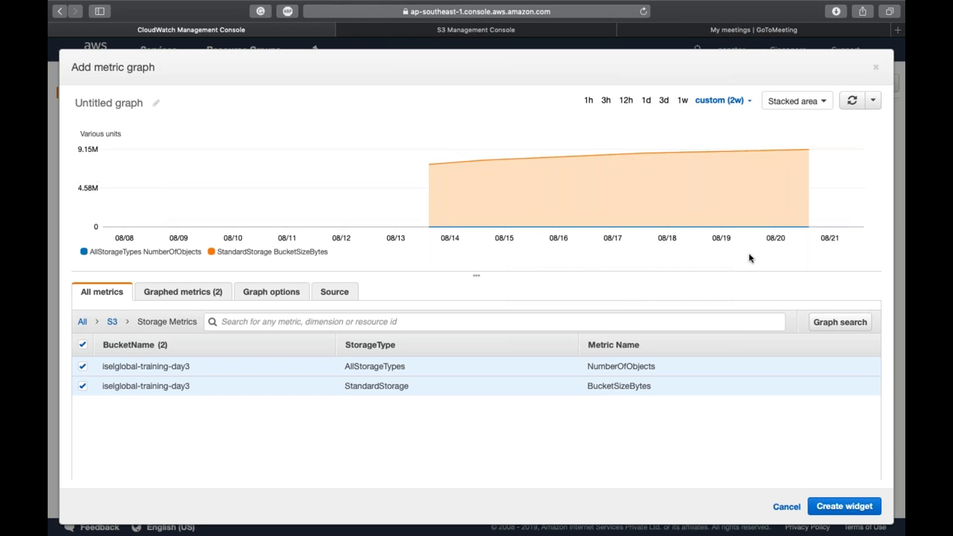
Step: Add the storage graph to Production-ENV and title the widget 'Prod-Bucket-1'
click(844, 507)
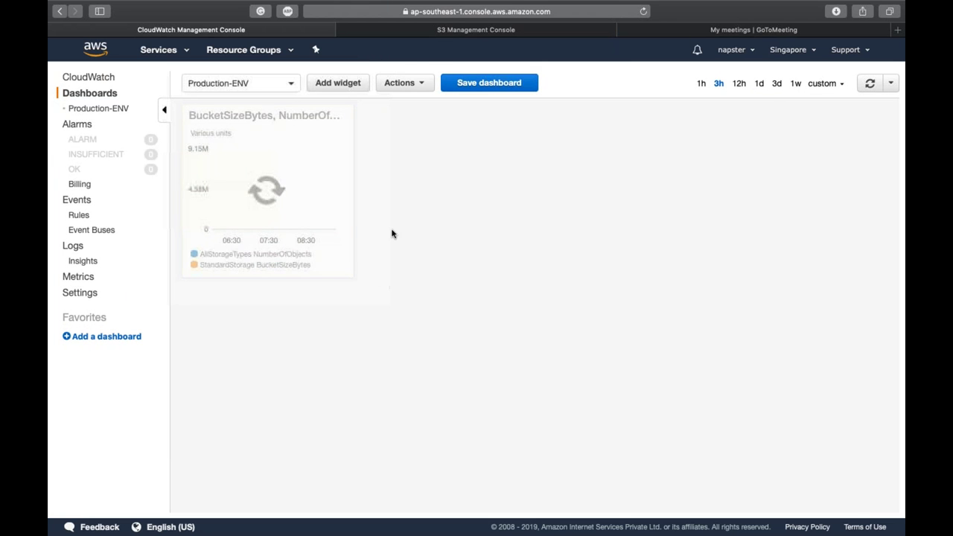
mouse_move(321, 117)
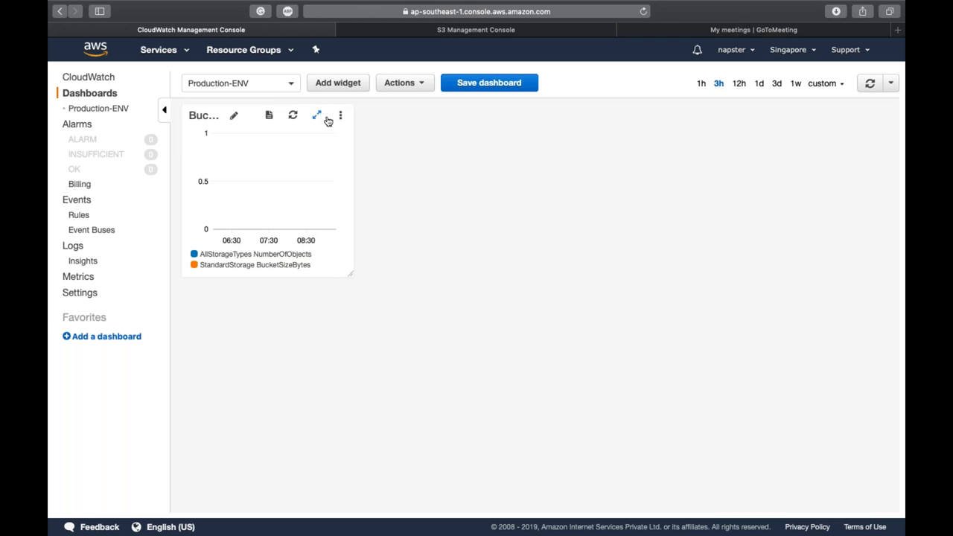
click(231, 118)
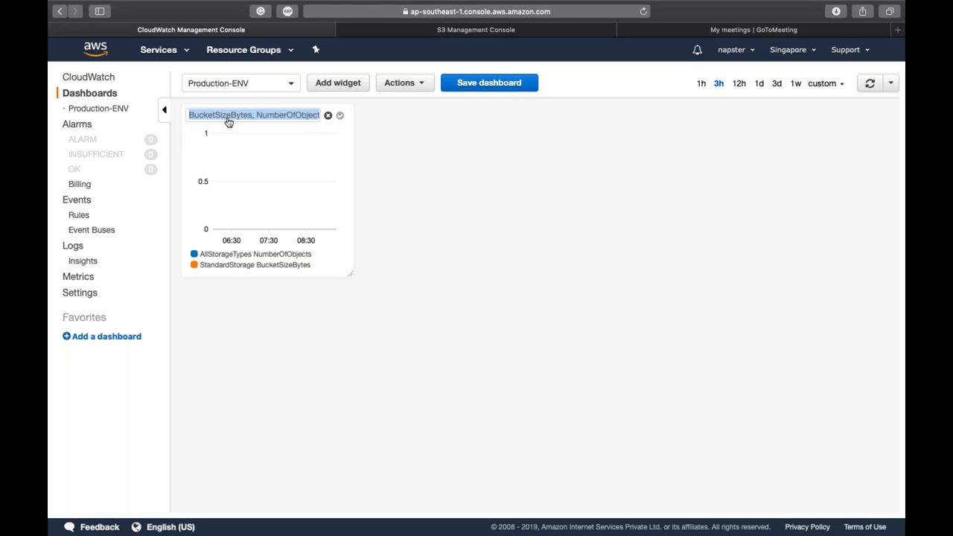
text(Prod-B)
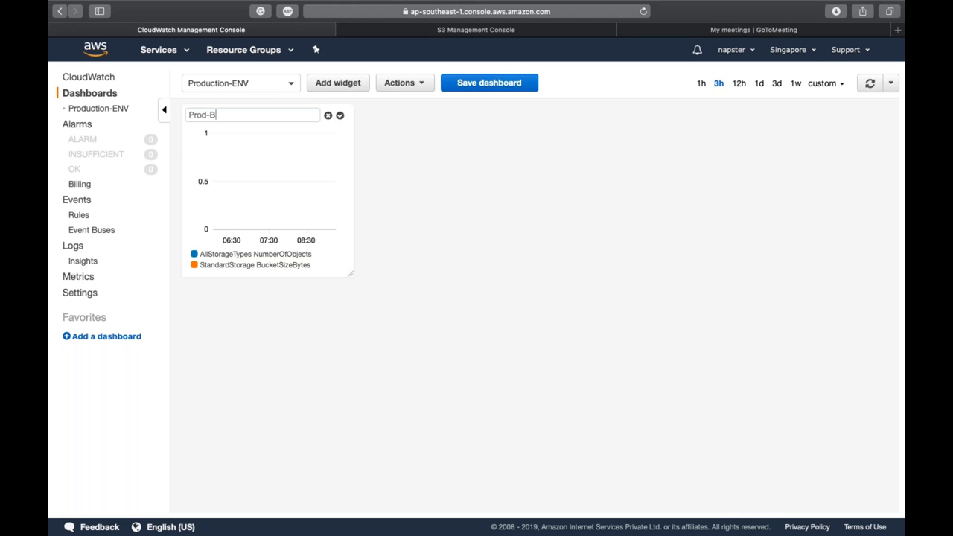
text(ucket-1)
key(Return)
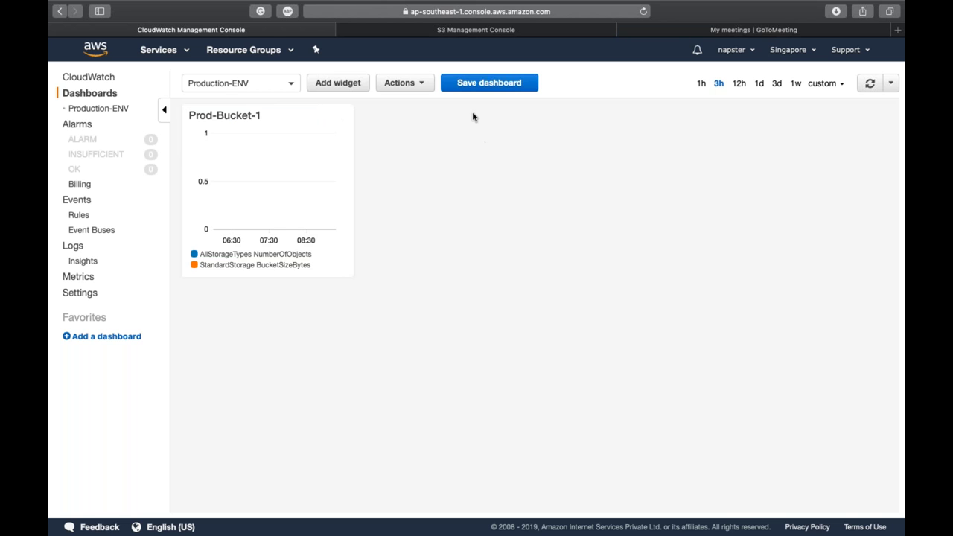
Step: Delete and save removal of iselglobal-training-day3's Alert:Put event, then return to CloudWatch
click(470, 33)
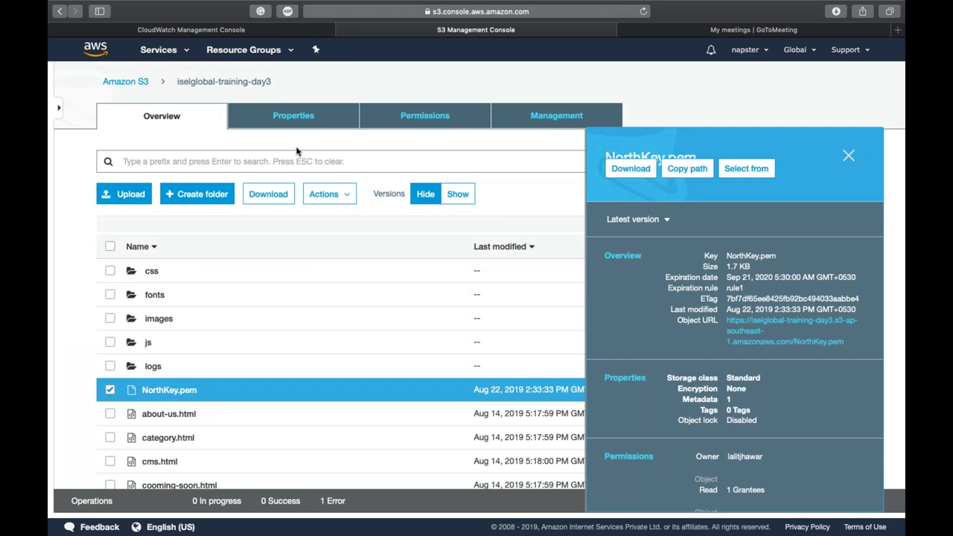
click(290, 117)
scroll(290, 223, down, 5)
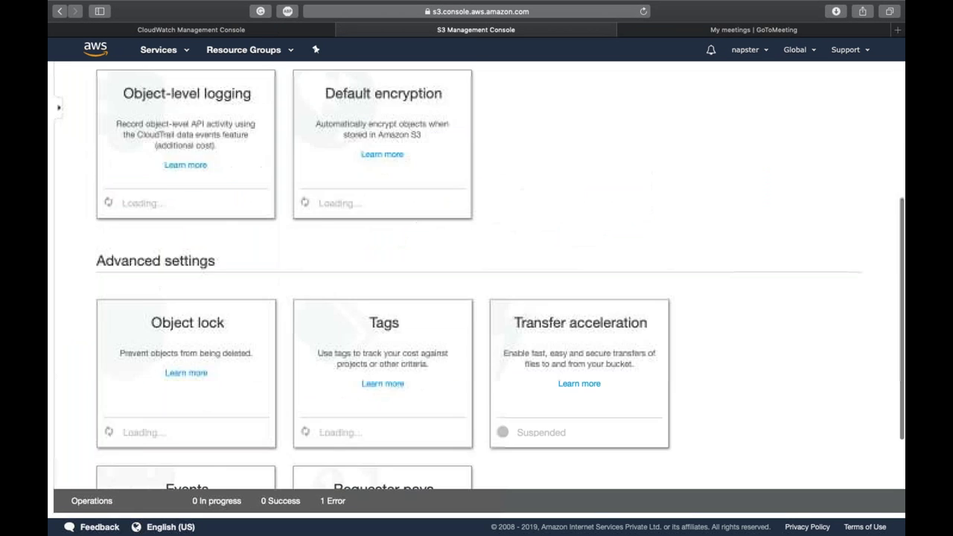
click(132, 344)
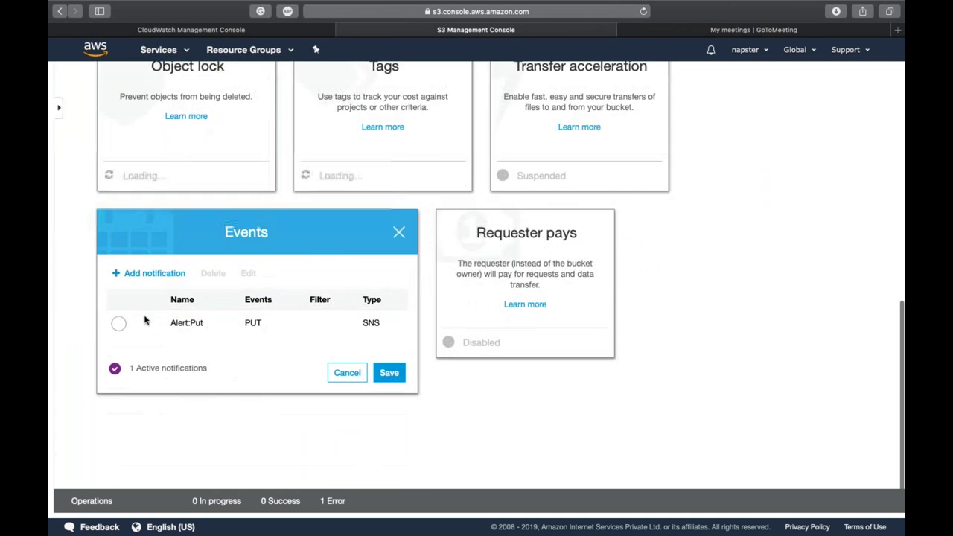
click(118, 410)
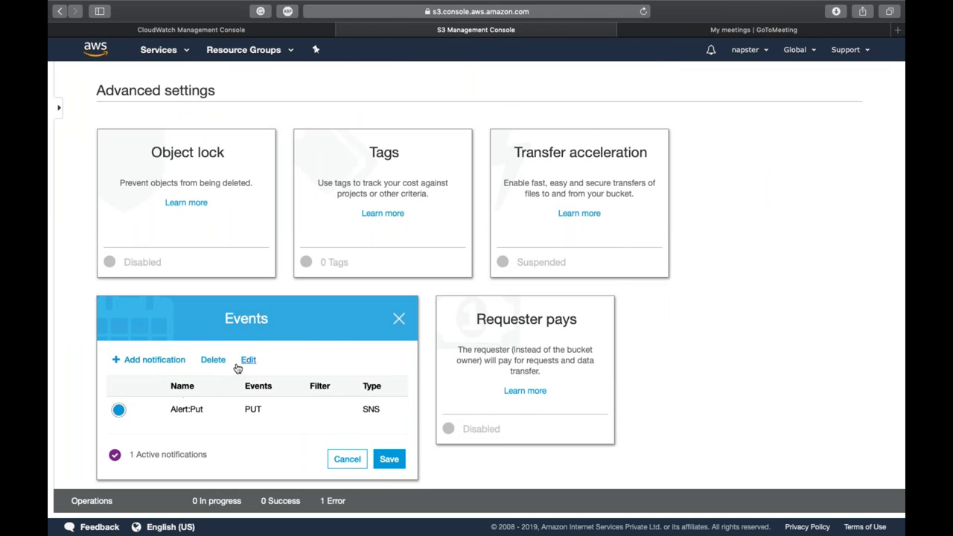
click(215, 361)
click(389, 458)
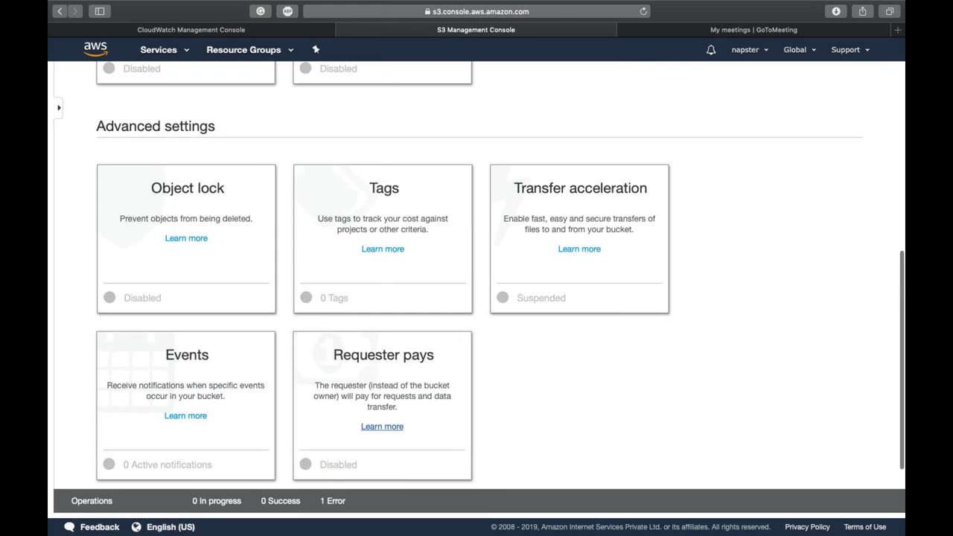
scroll(477, 298, up, 5)
key(ctrl+shift+Tab)
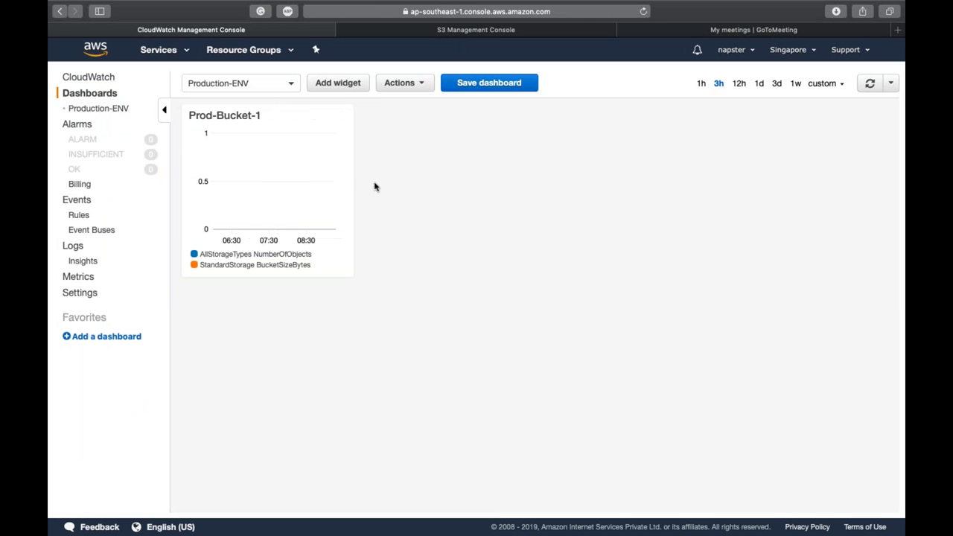
Step: Change the dashboard's relative time range to 4 weeks, then to 1 week
mouse_move(339, 116)
click(822, 84)
click(648, 245)
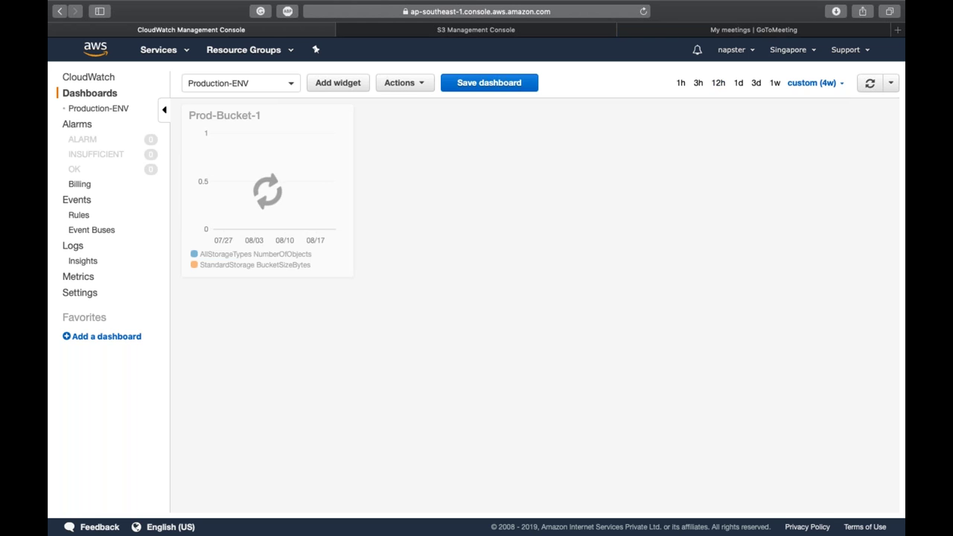
click(811, 83)
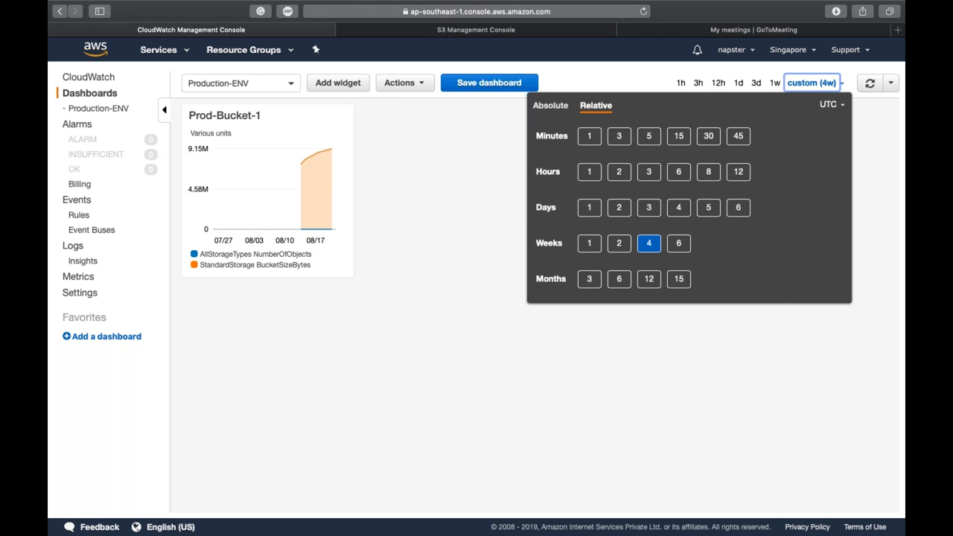
click(589, 244)
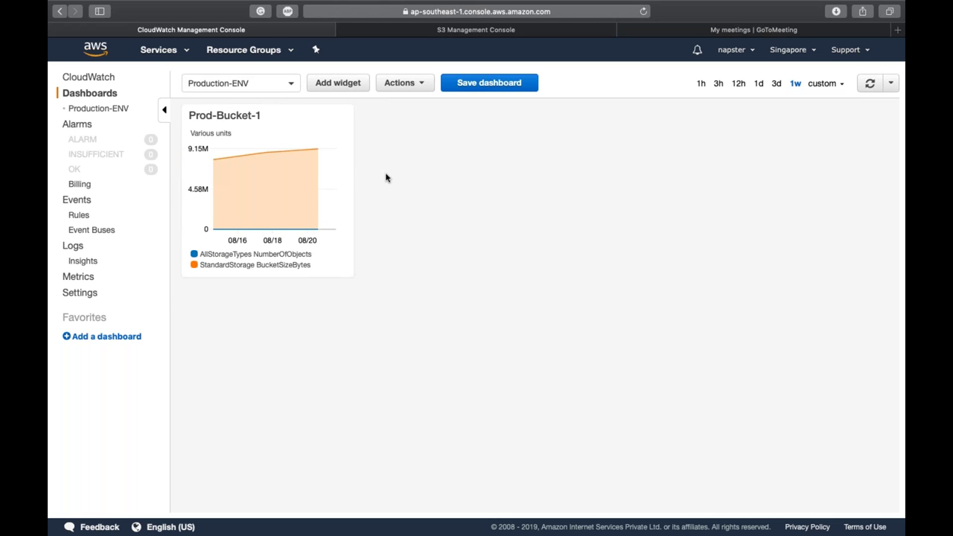
click(339, 85)
Step: Start a line widget and graph the SNS EventTopic PublishSize metric from Topic Metrics
click(281, 209)
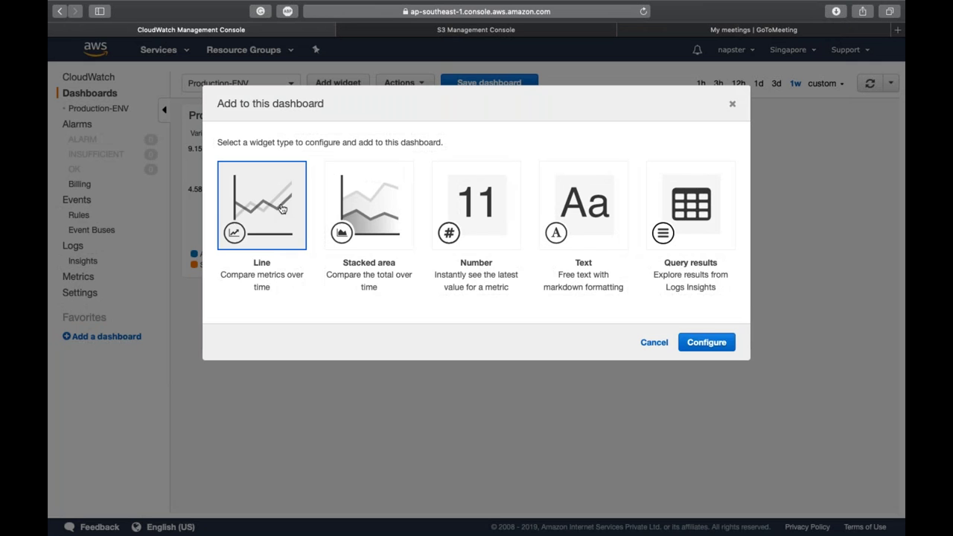
click(726, 344)
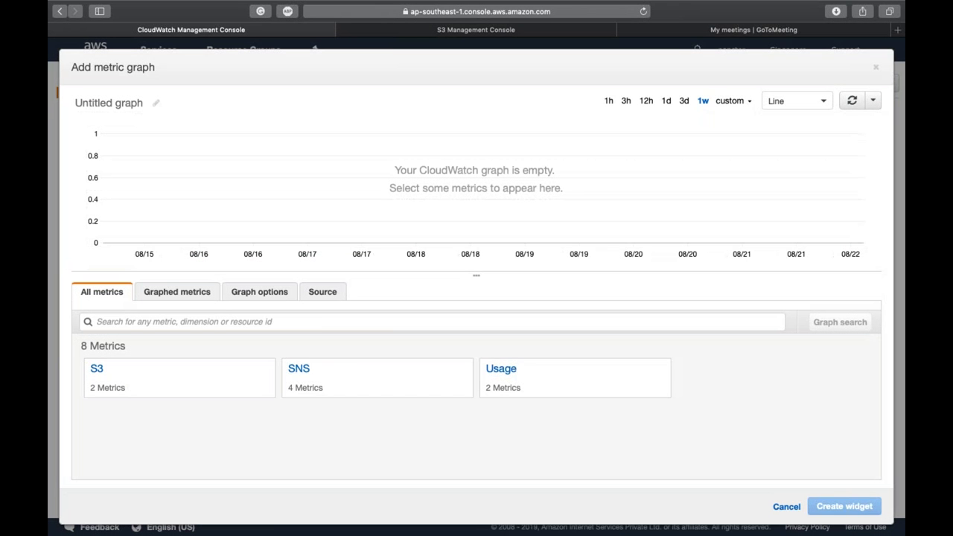
click(351, 365)
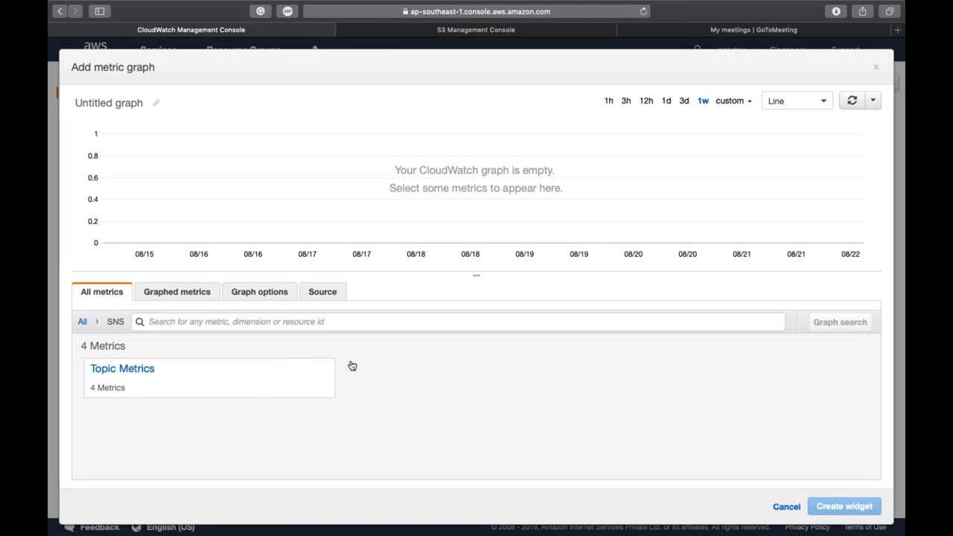
click(186, 371)
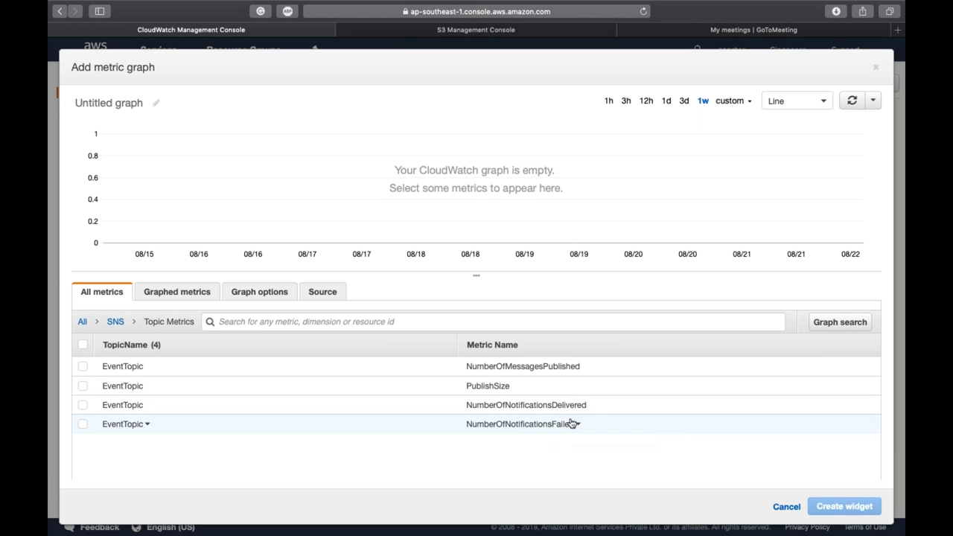
click(85, 386)
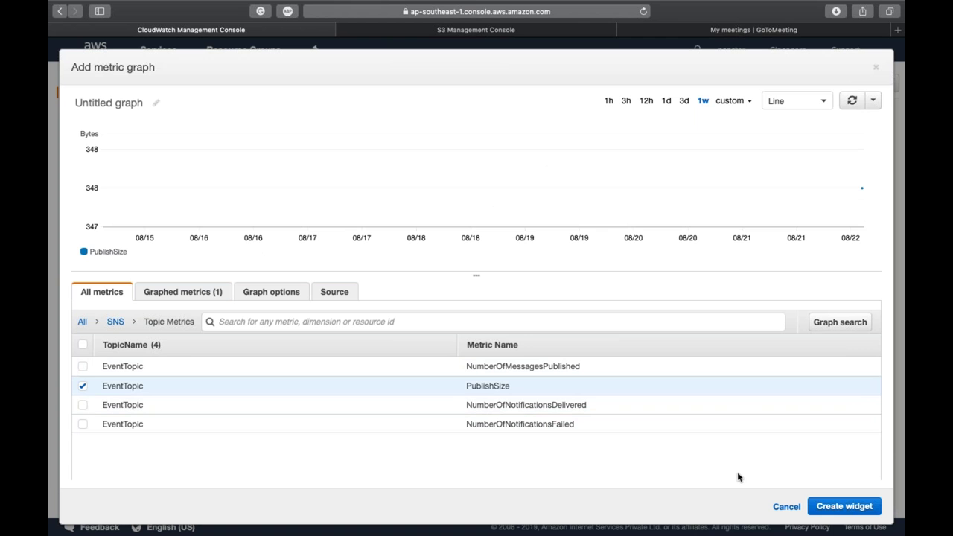
Step: Add NumberOfMessagesPublished, switch the widget type to Number, and create the widget
click(748, 108)
click(748, 109)
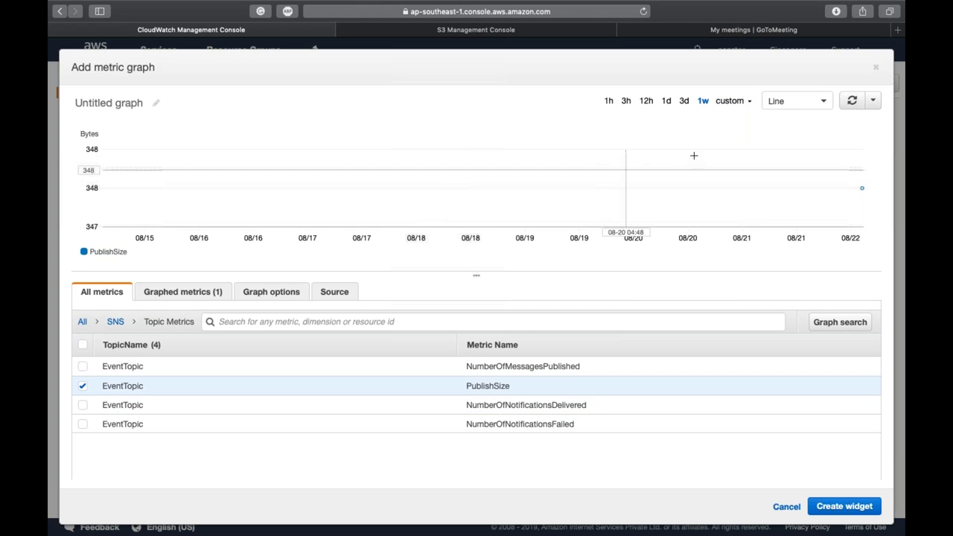
mouse_move(862, 189)
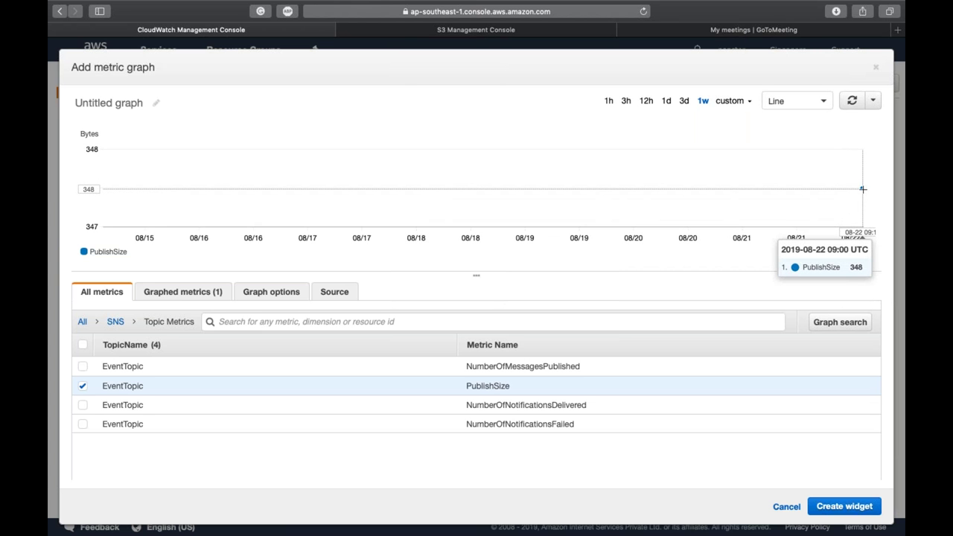
click(83, 368)
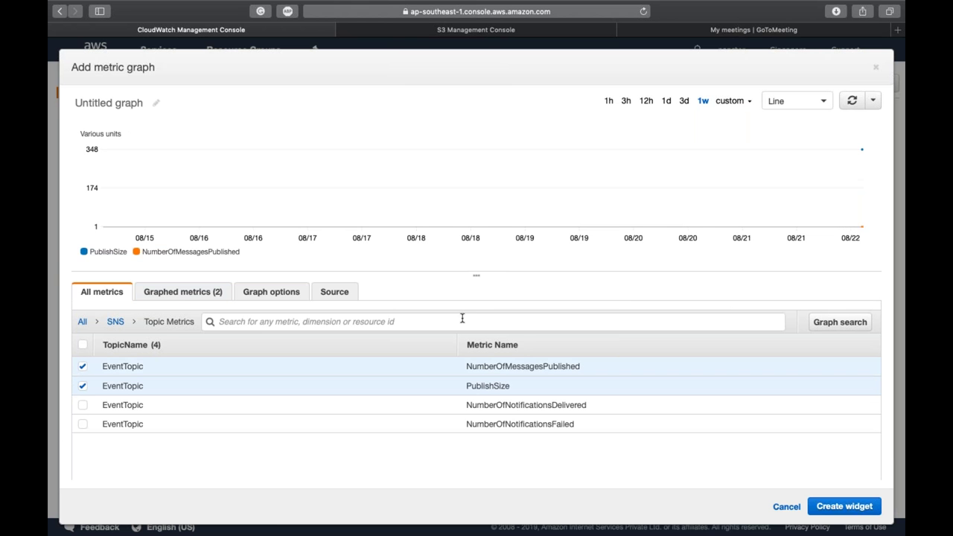
mouse_move(861, 225)
click(826, 103)
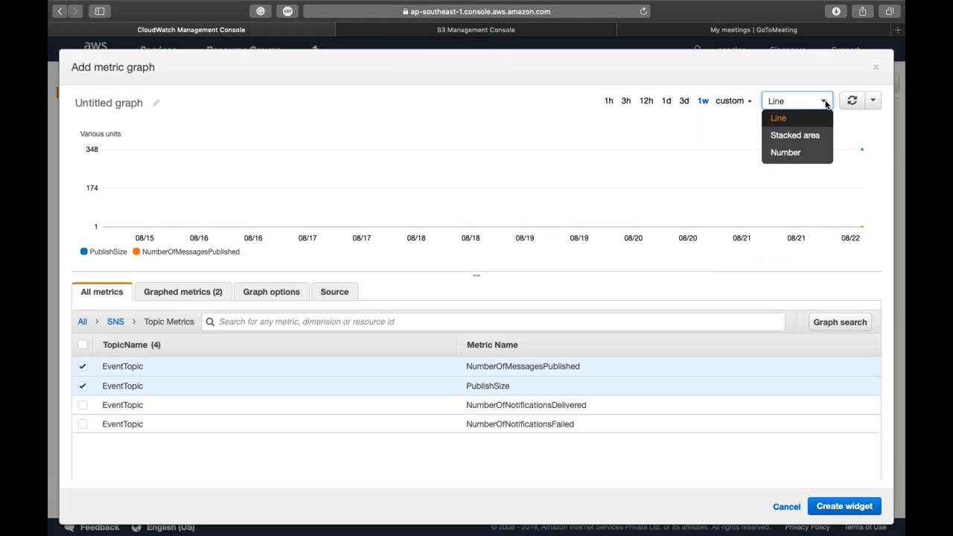
click(805, 150)
click(347, 230)
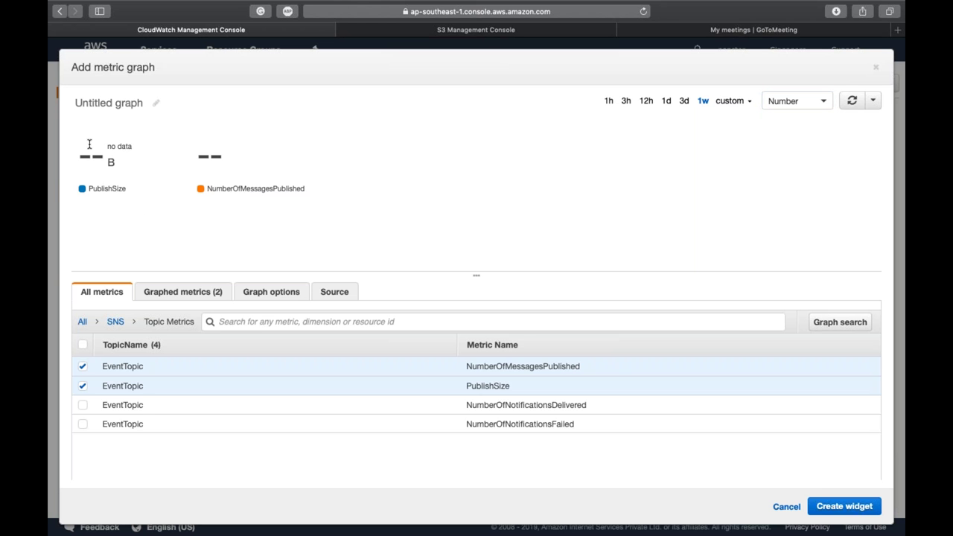
click(839, 510)
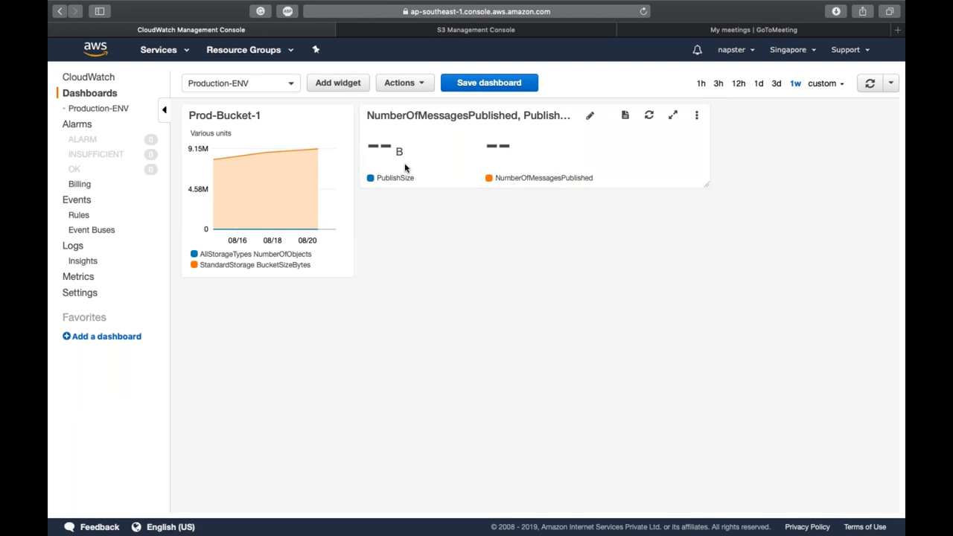
Step: Switch Production-ENV to the last 3 hours (3h) and save the dashboard
mouse_move(388, 178)
mouse_move(532, 180)
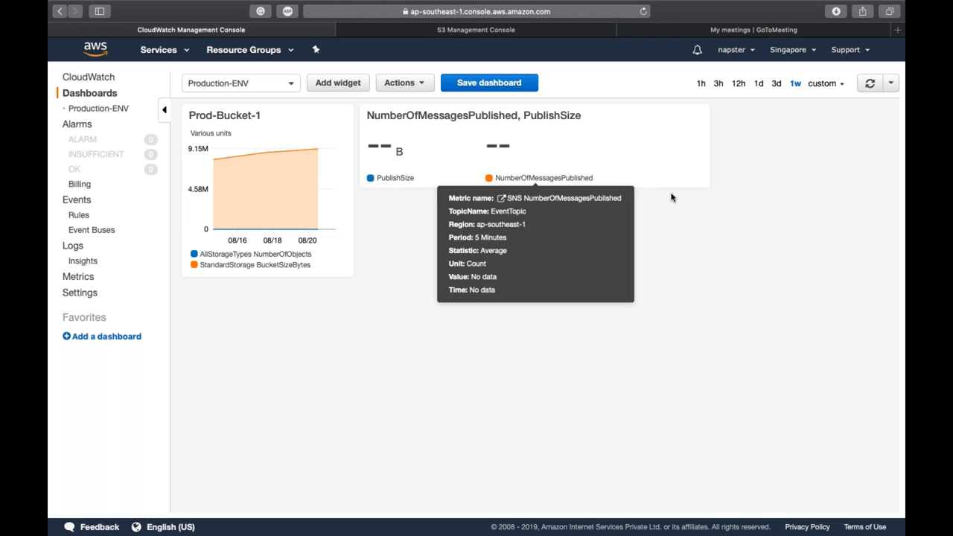
click(718, 84)
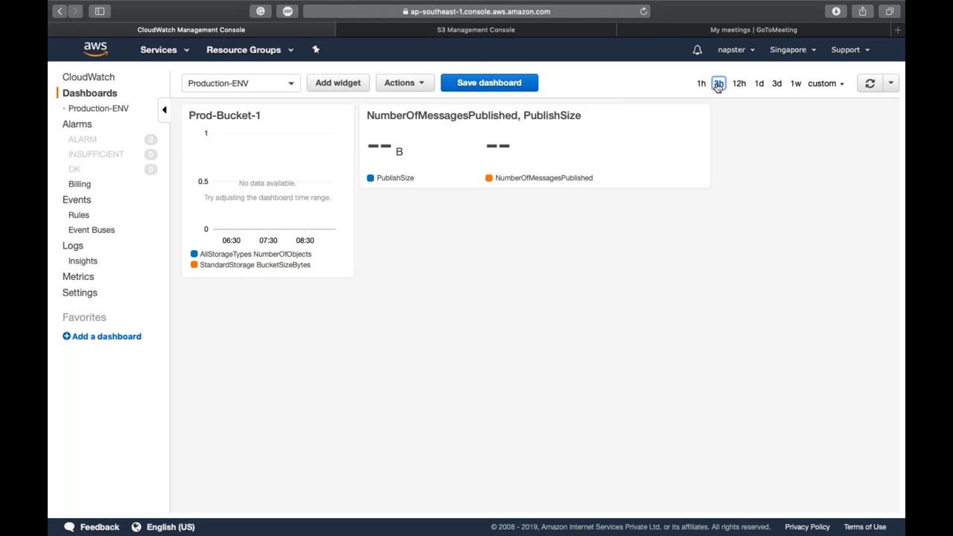
click(487, 83)
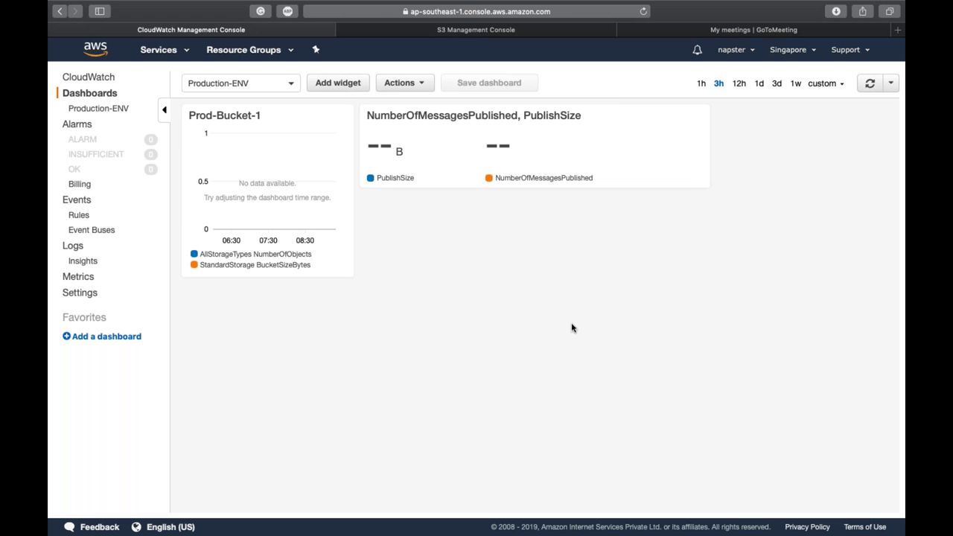
Step: Open the empty CloudWatch Alarms list and close the blue feedback banner
click(86, 130)
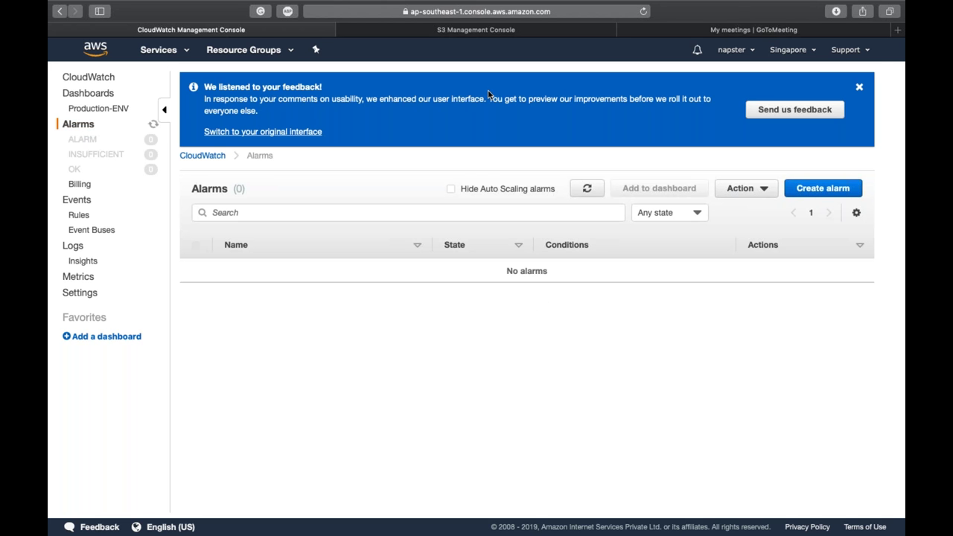
mouse_move(474, 4)
click(859, 88)
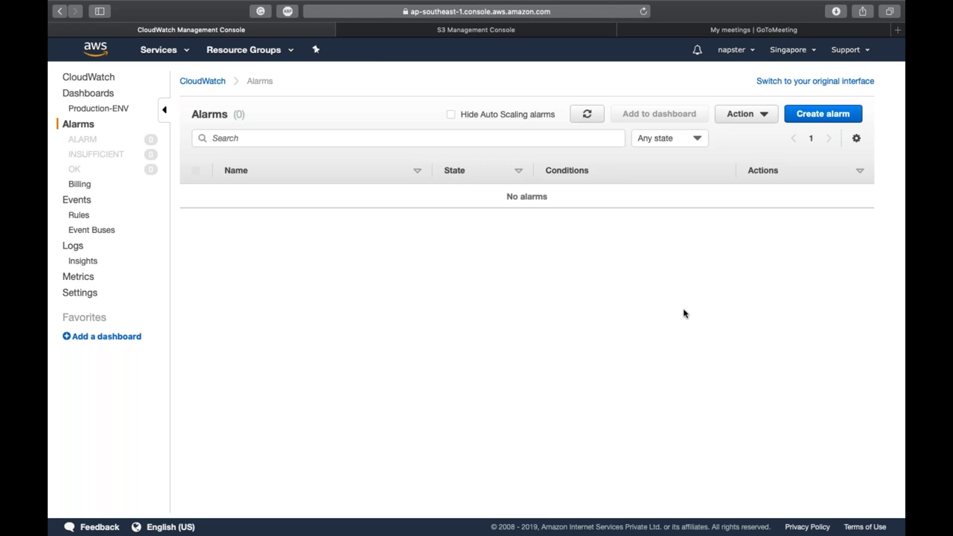
Step: Search 'cloudwatch agent' in a new tab and open the first docs.aws.amazon.com result
key(super+t)
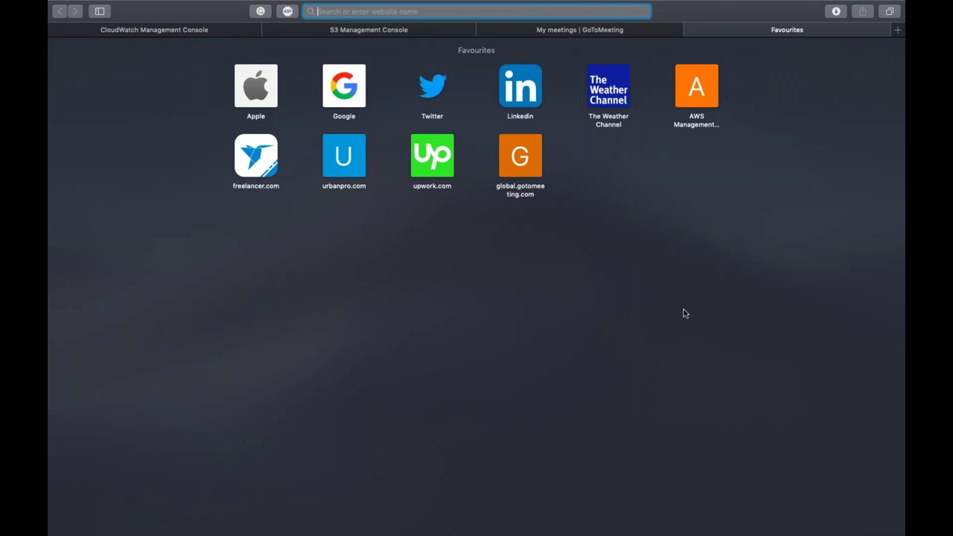
text(cloudwatch agent)
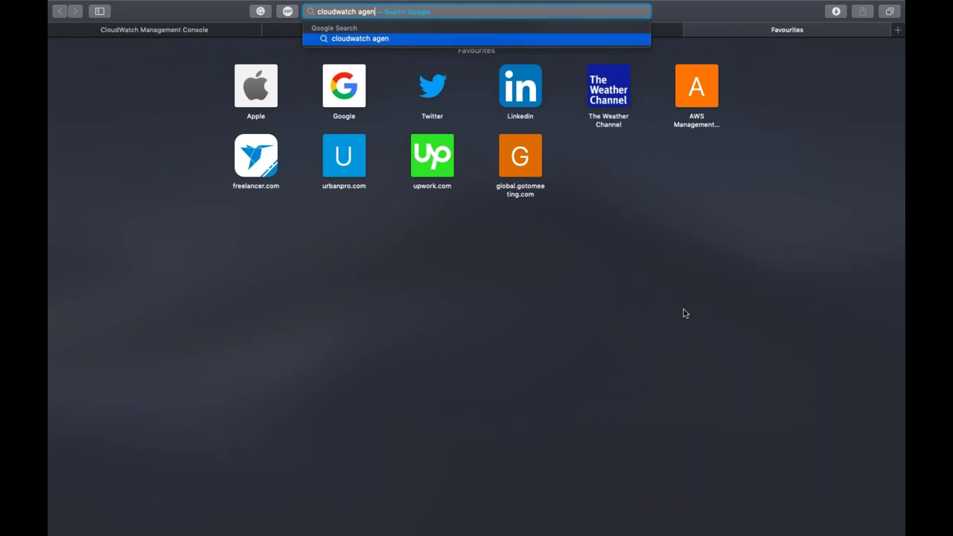
key(Return)
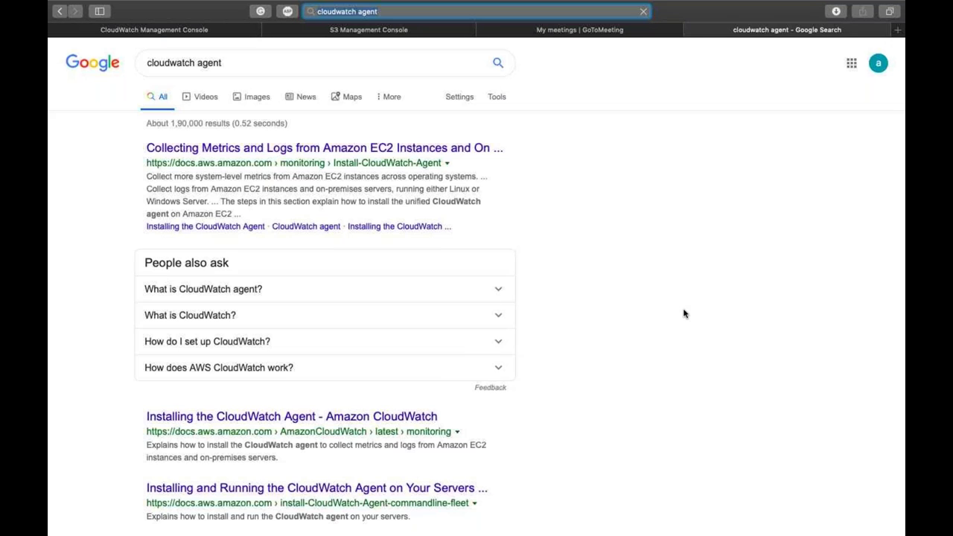
click(320, 151)
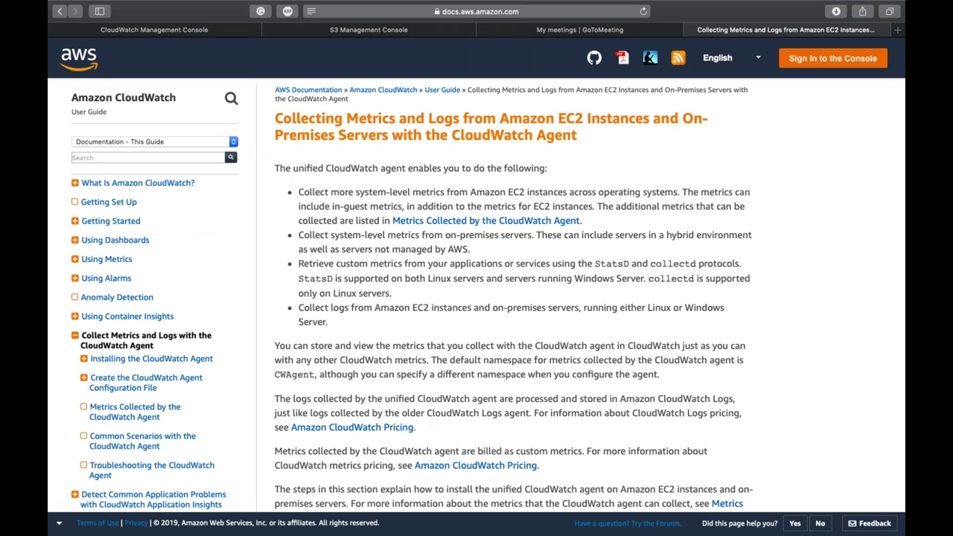
Step: Skim the CloudWatch agent docs, then return to the empty CloudWatch Alarms list
scroll(580, 298, down, 5)
scroll(580, 298, up, 5)
key(ctrl+Tab)
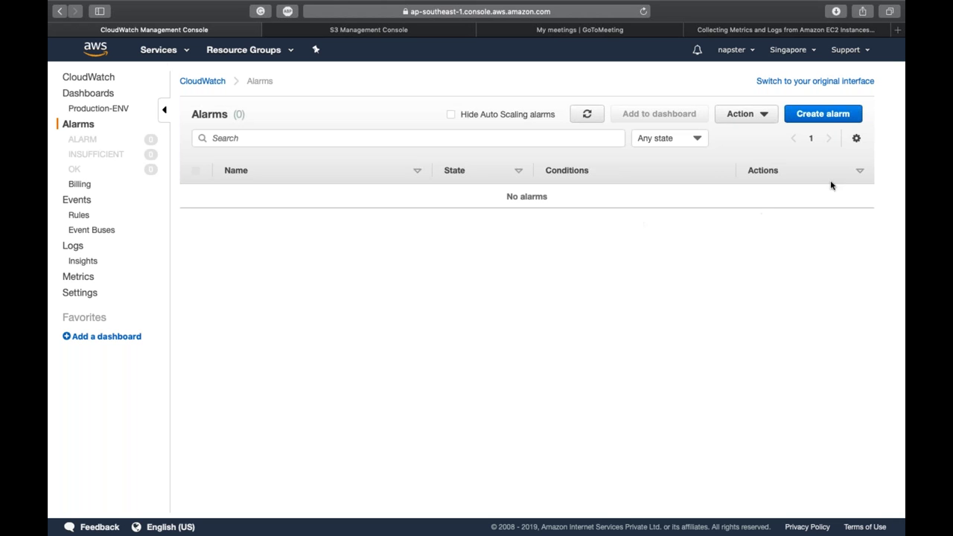
Step: Start a new alarm and graph S3 Storage Metrics BucketSizeBytes for the StandardStorage bucket
click(813, 113)
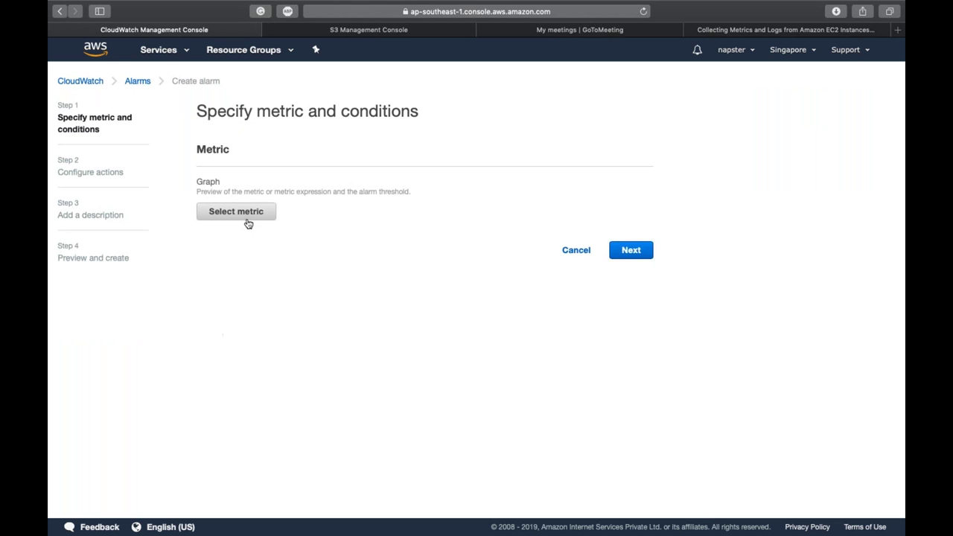
click(247, 221)
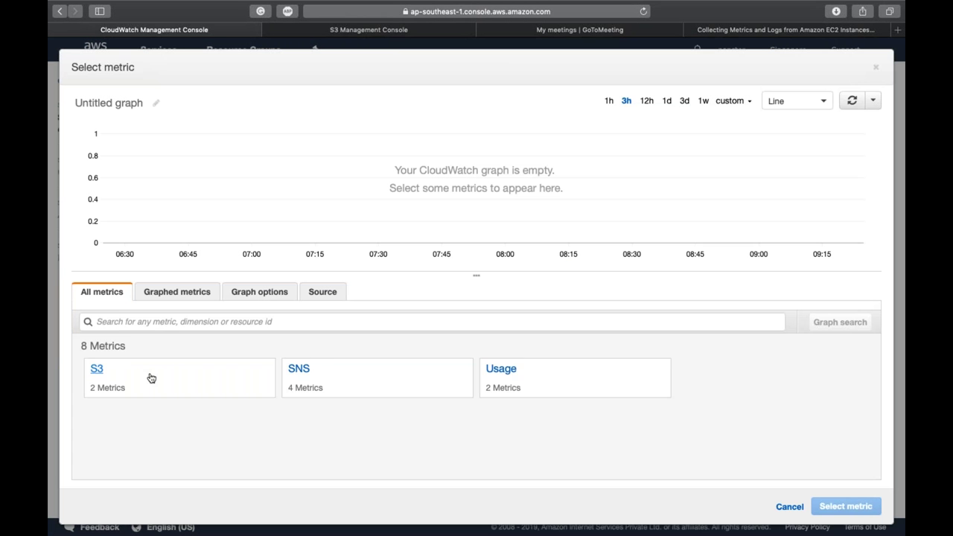
click(151, 378)
click(147, 376)
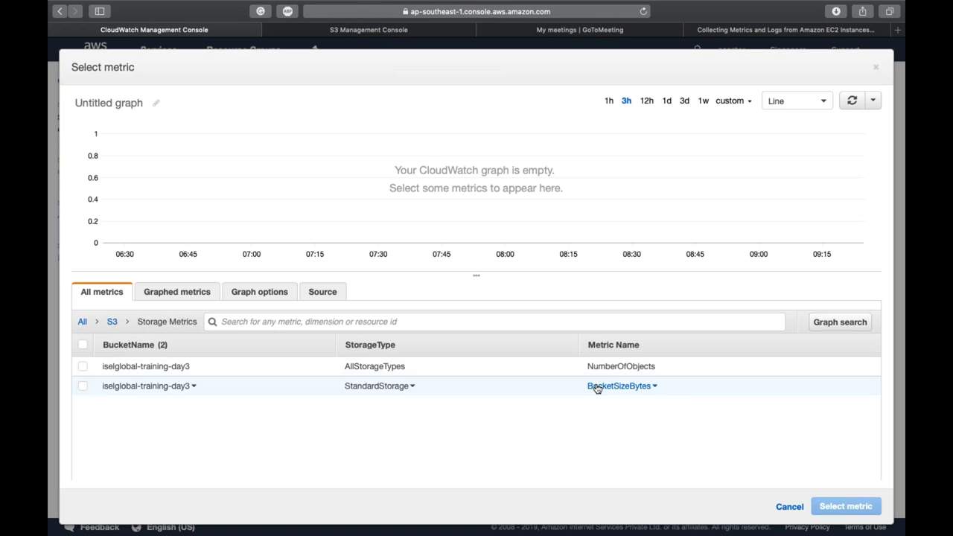
click(596, 388)
click(516, 380)
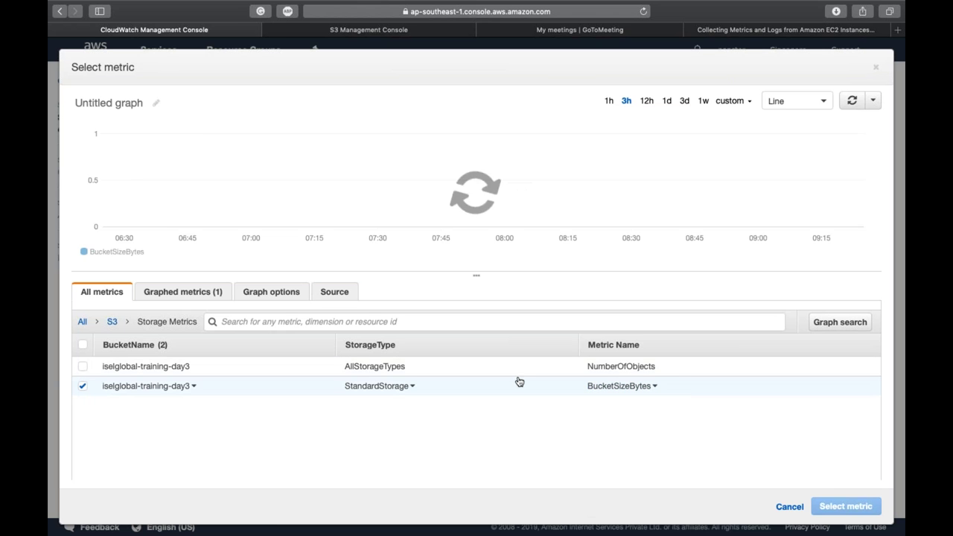
Step: Set the graph's custom range to 2 weeks and confirm BucketSizeBytes as the alarm metric
click(729, 100)
click(525, 260)
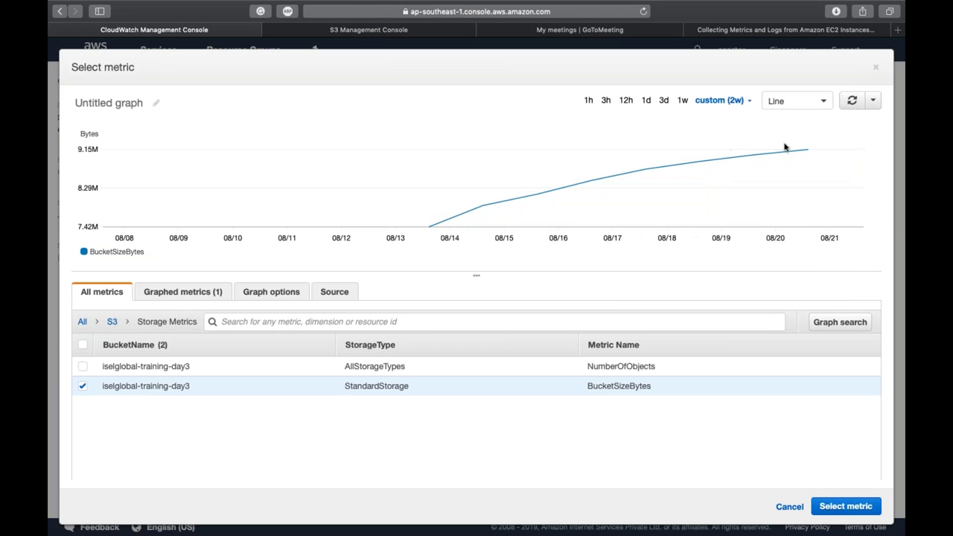
mouse_move(807, 149)
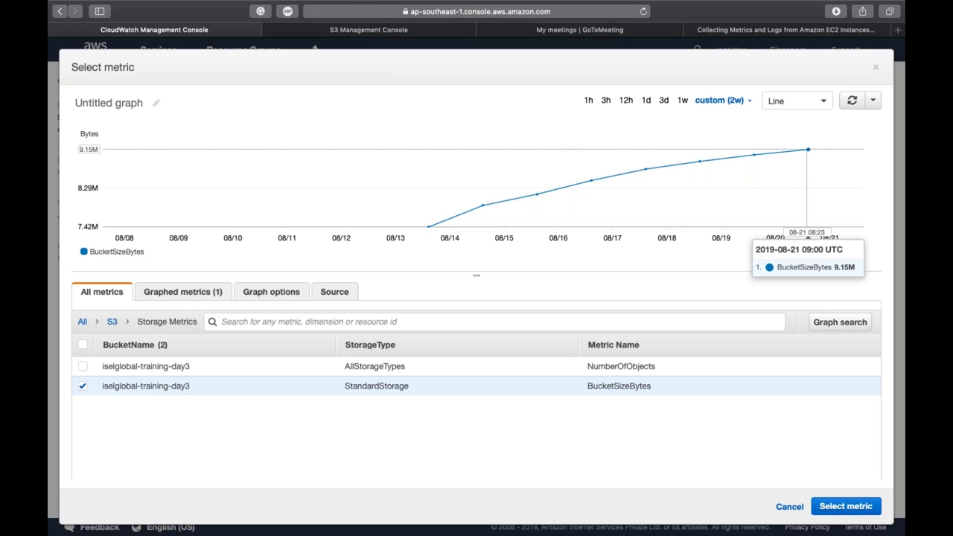
click(856, 511)
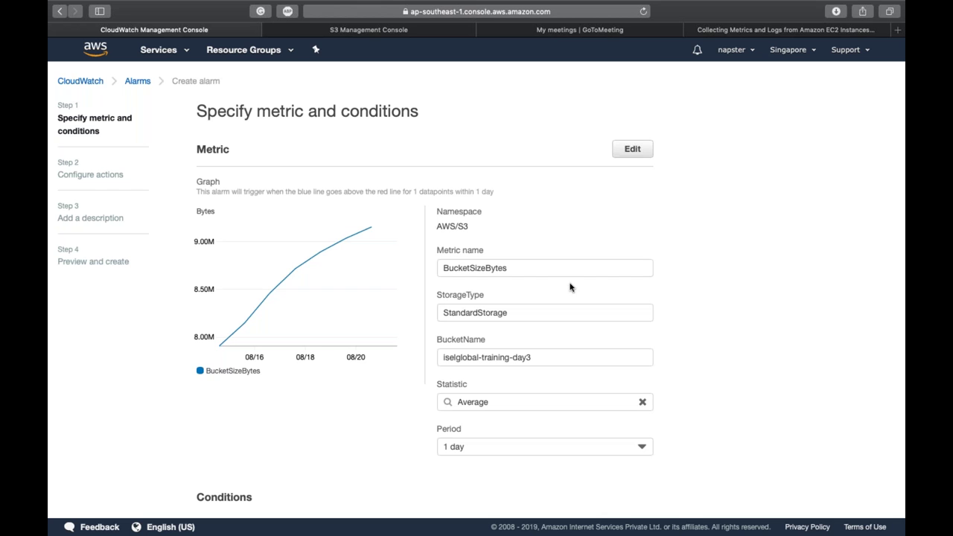
Step: Enter 10 as the alarm threshold value
mouse_move(372, 356)
scroll(524, 312, down, 3)
click(545, 287)
scroll(556, 380, down, 4)
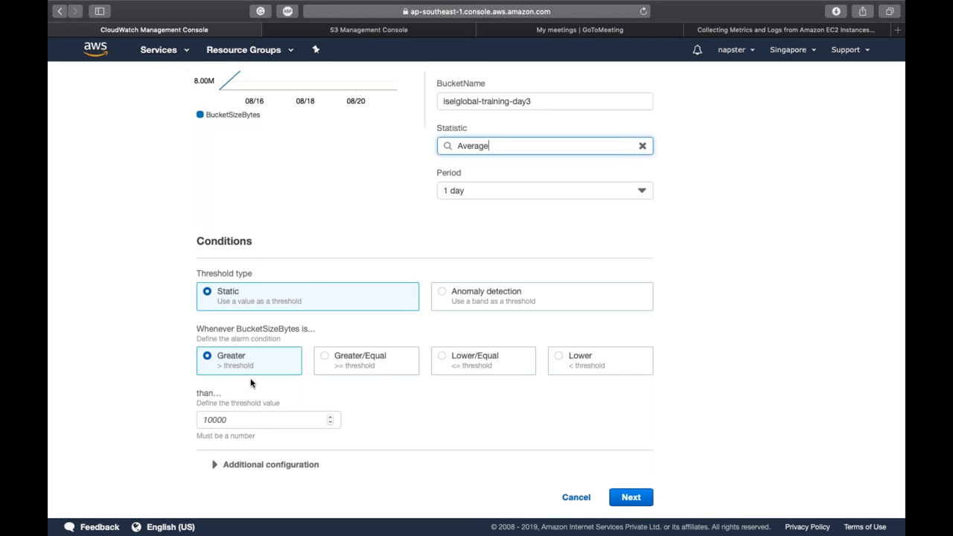
click(250, 419)
text(10)
click(410, 421)
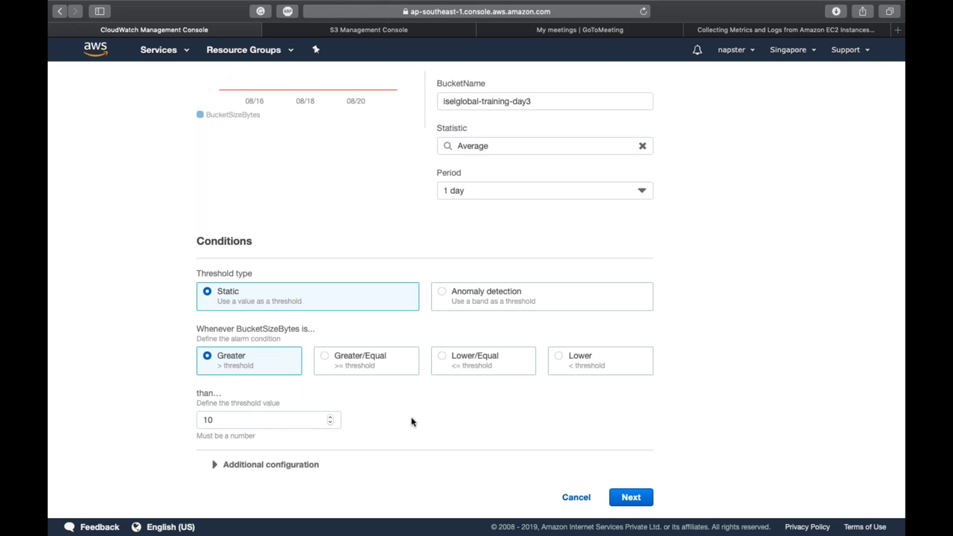
Step: Change the alarm threshold to 1024
scroll(411, 422, up, 2)
scroll(411, 422, up, 4)
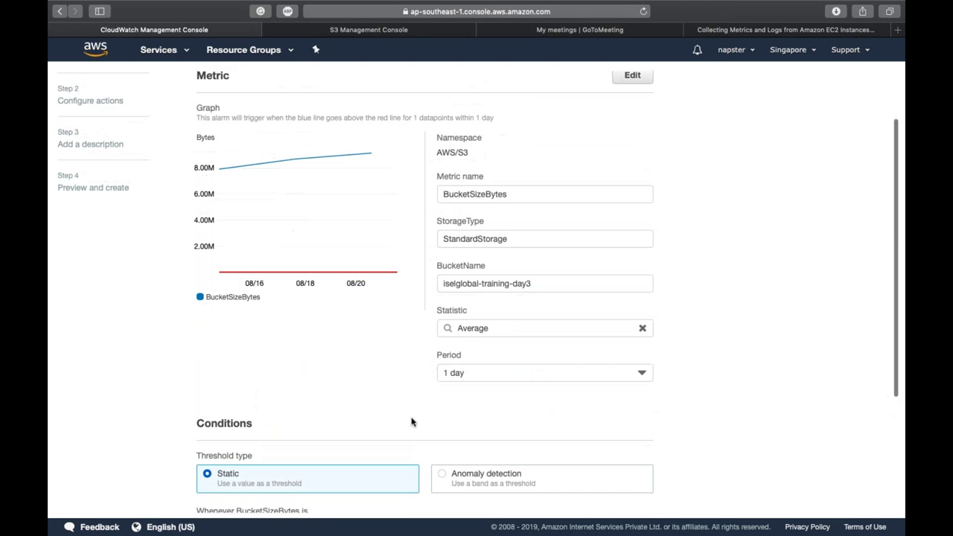
mouse_move(321, 273)
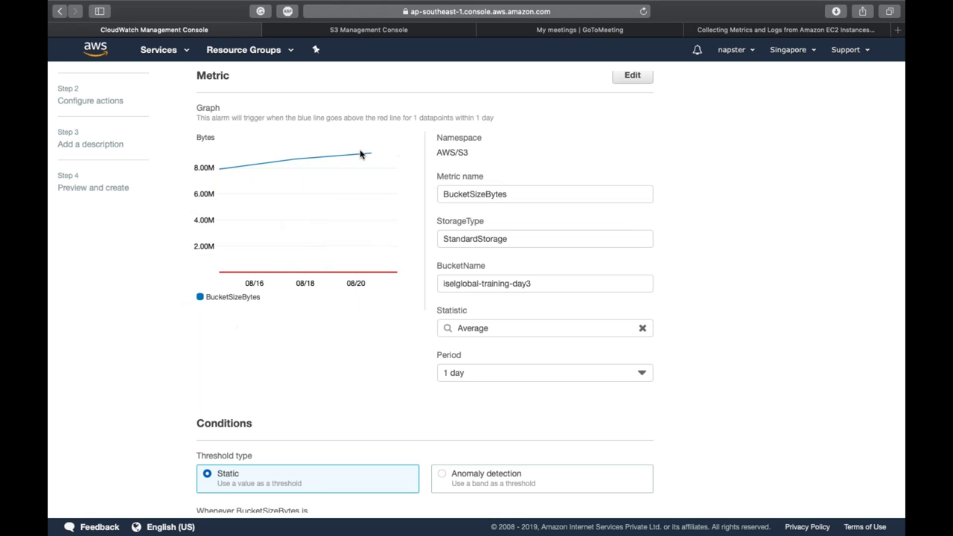
scroll(320, 312, down, 5)
click(276, 421)
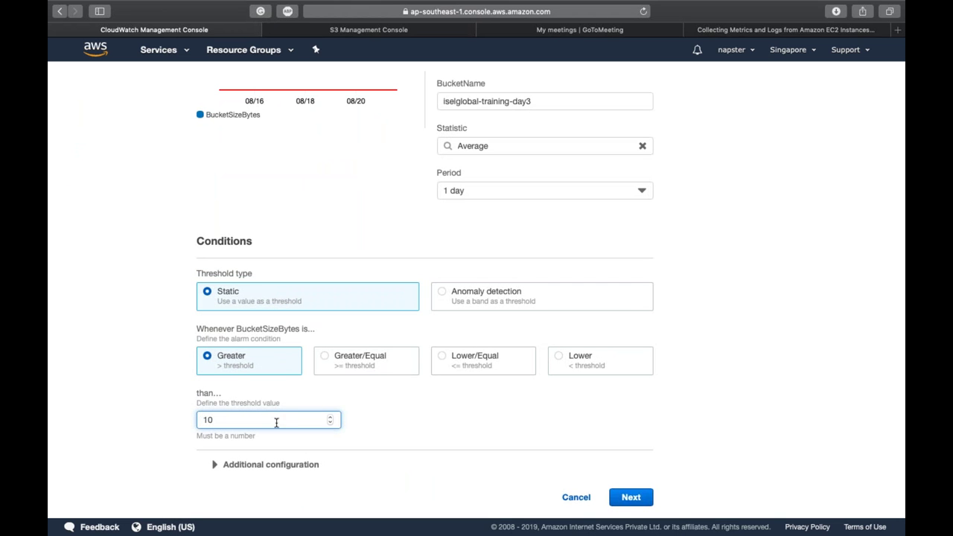
text(24)
click(429, 440)
Step: Replace the threshold with 2048, then with 7
scroll(430, 439, up, 5)
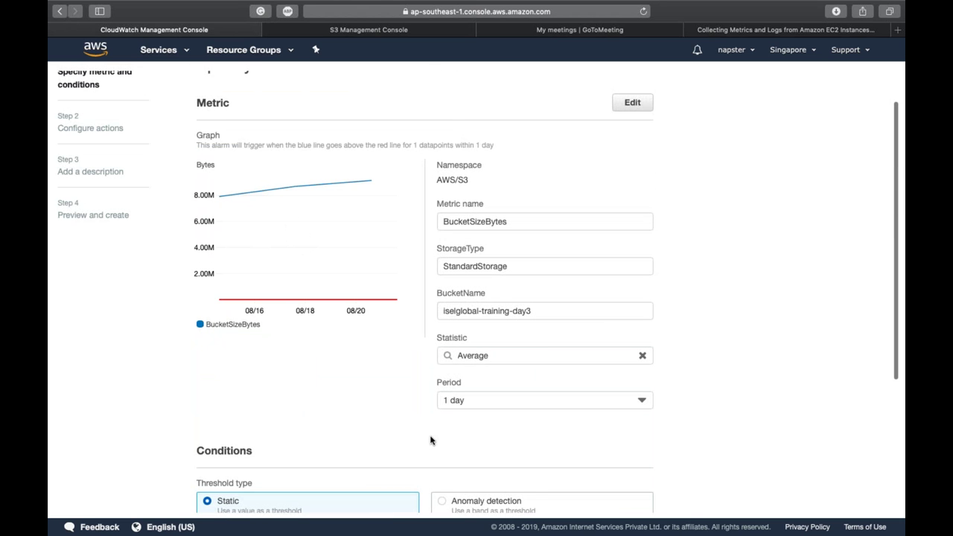
scroll(429, 440, down, 5)
double_click(295, 416)
text(2048)
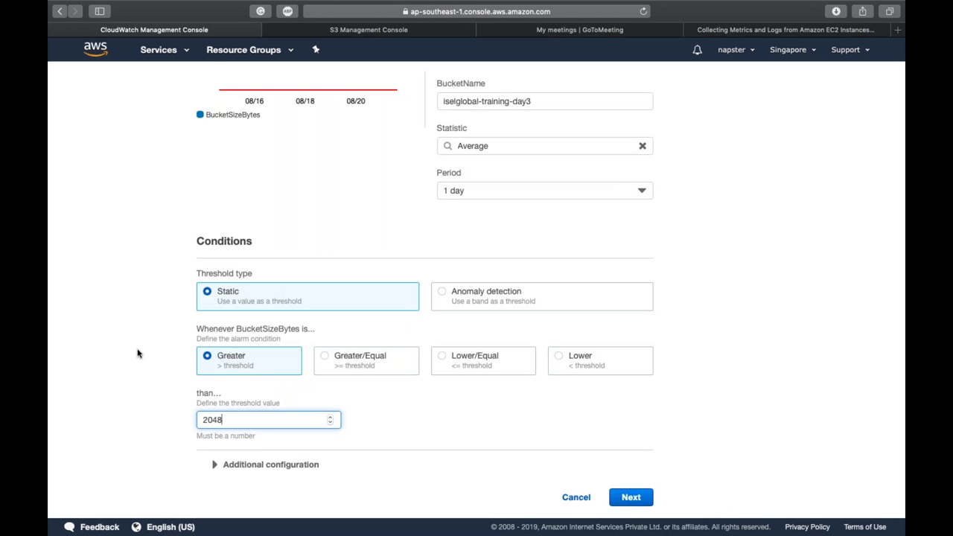
scroll(137, 354, up, 5)
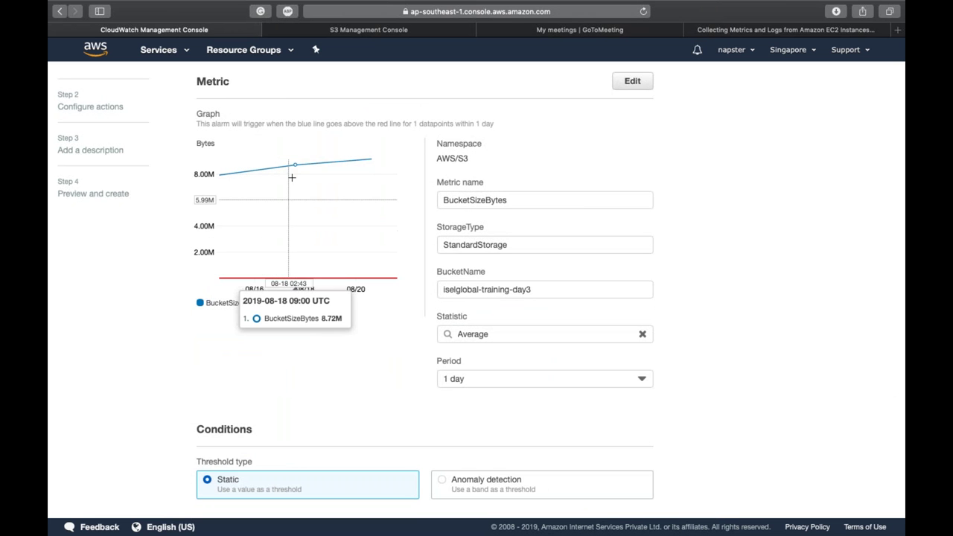
scroll(298, 155, up, 2)
scroll(300, 157, down, 3)
scroll(300, 156, down, 4)
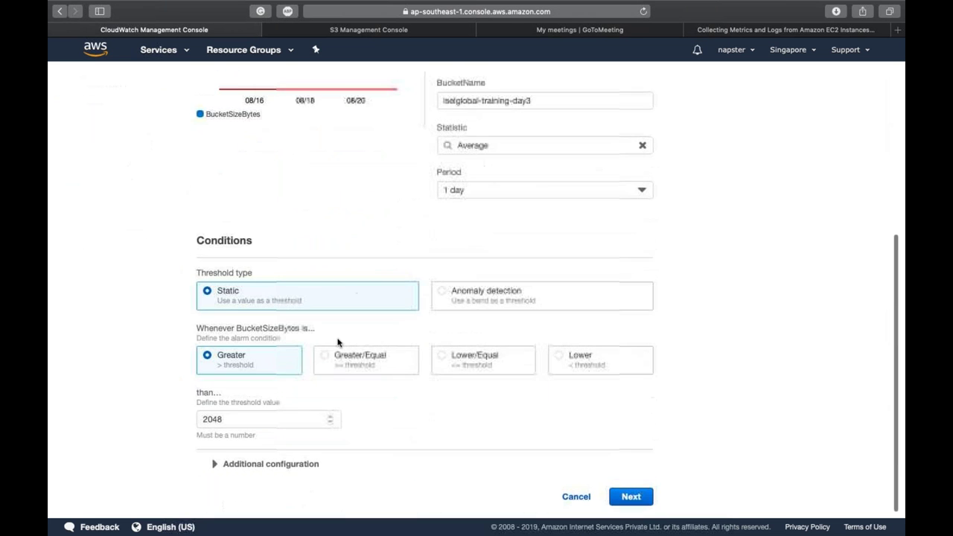
double_click(269, 418)
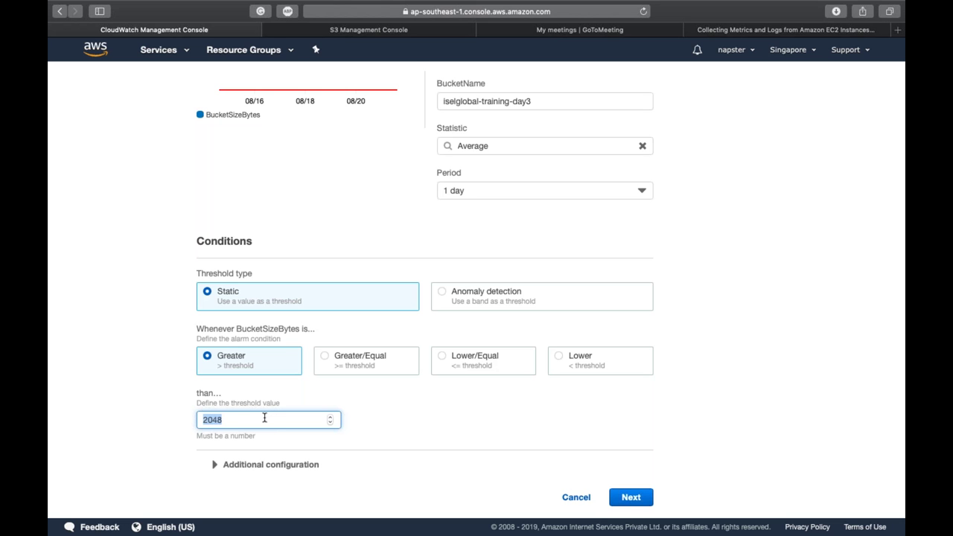
text(1)
key(BackSpace)
text(7)
click(106, 353)
Step: Try the Greater/Equal and then the Lower threshold conditions
scroll(106, 364, up, 1)
scroll(107, 364, up, 5)
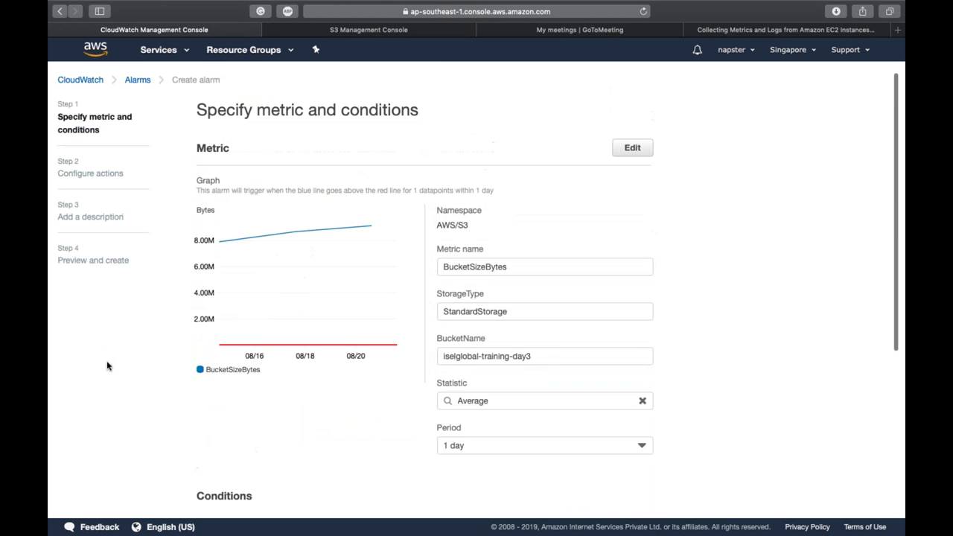
scroll(107, 365, down, 5)
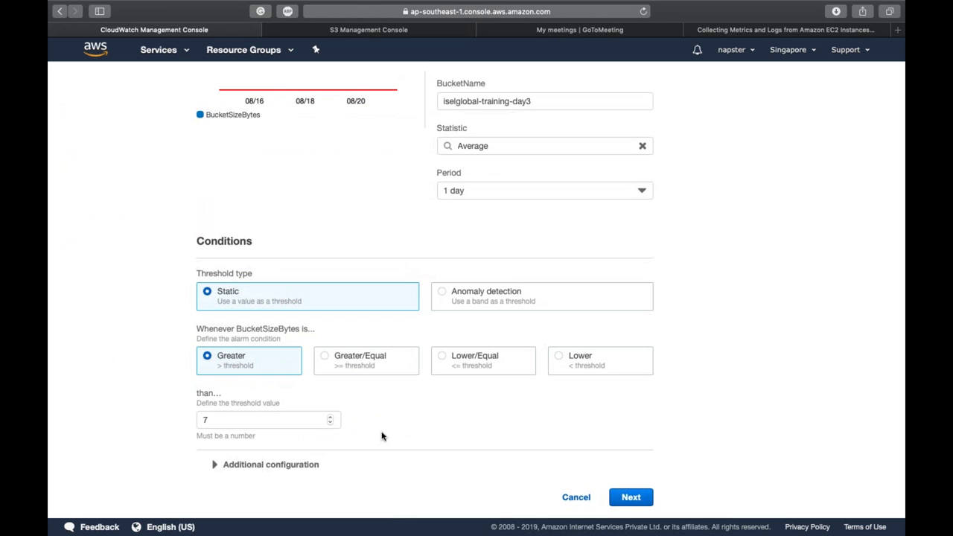
click(361, 371)
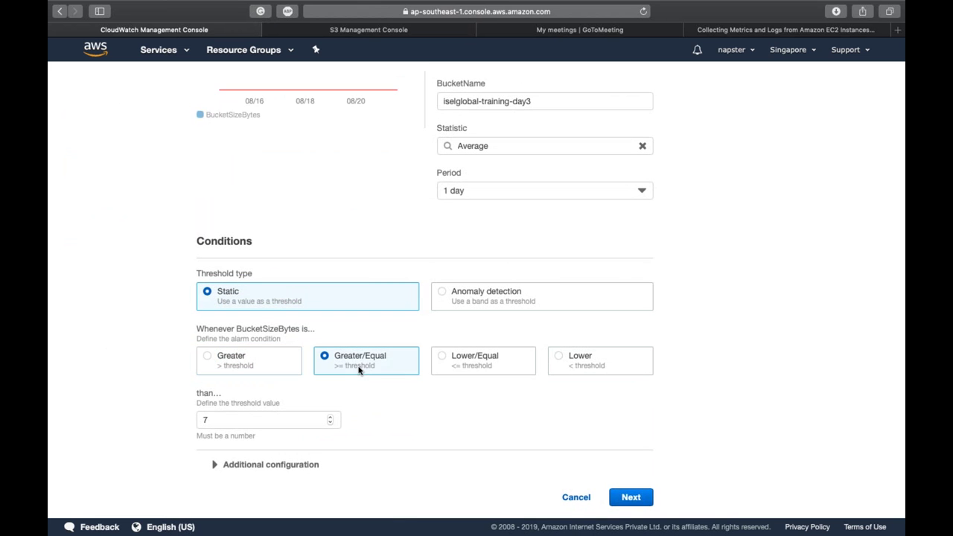
scroll(358, 395, up, 5)
scroll(358, 396, down, 5)
click(597, 362)
Step: Replace the threshold 7 with 10
scroll(598, 362, up, 5)
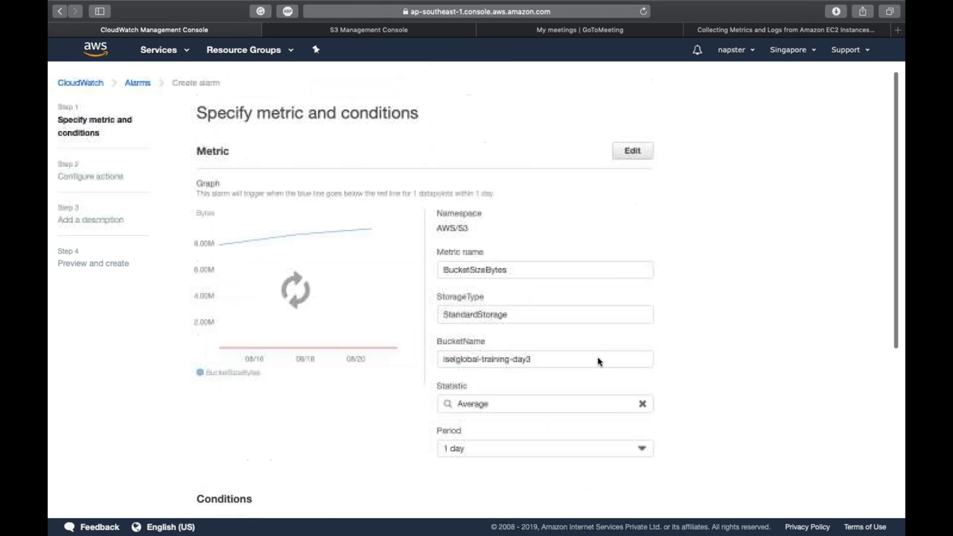
scroll(276, 451, down, 5)
double_click(266, 420)
text(10)
click(105, 365)
Step: Switch the condition back to Greater and set the threshold to 5
scroll(107, 367, up, 1)
scroll(105, 366, up, 4)
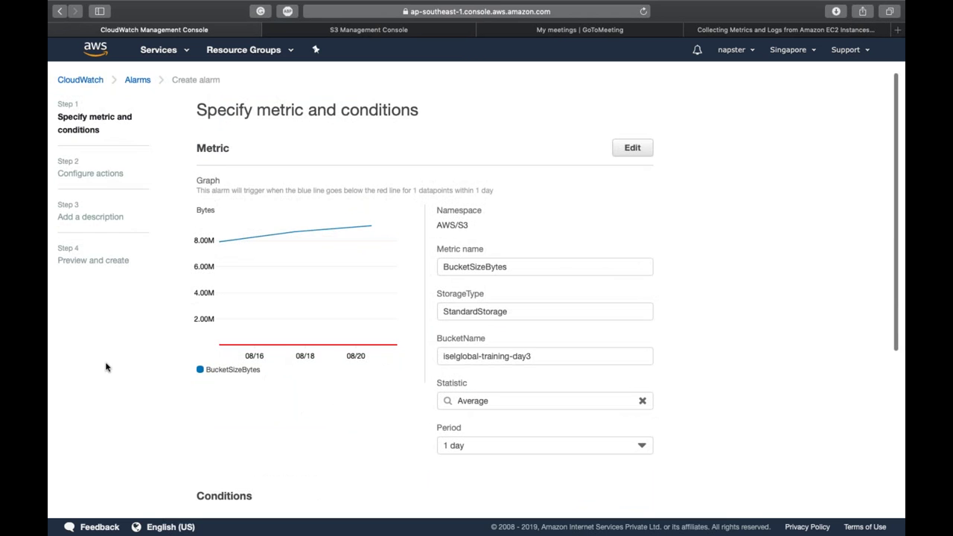
scroll(106, 366, down, 5)
click(235, 372)
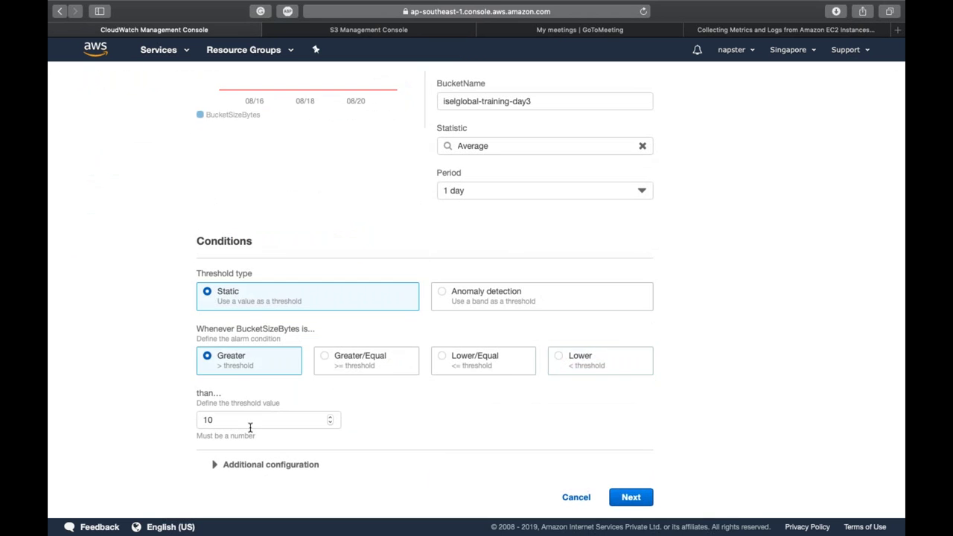
double_click(250, 422)
text(5)
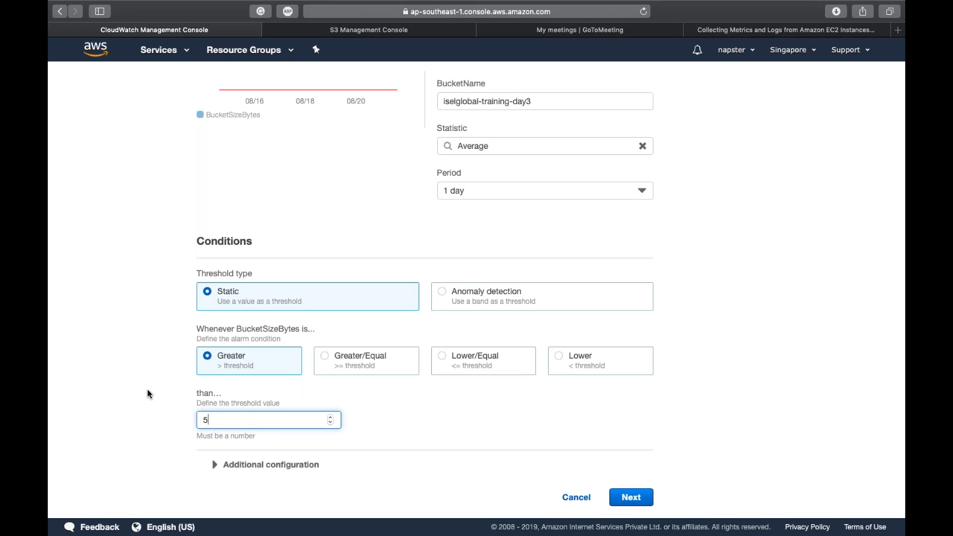
click(146, 393)
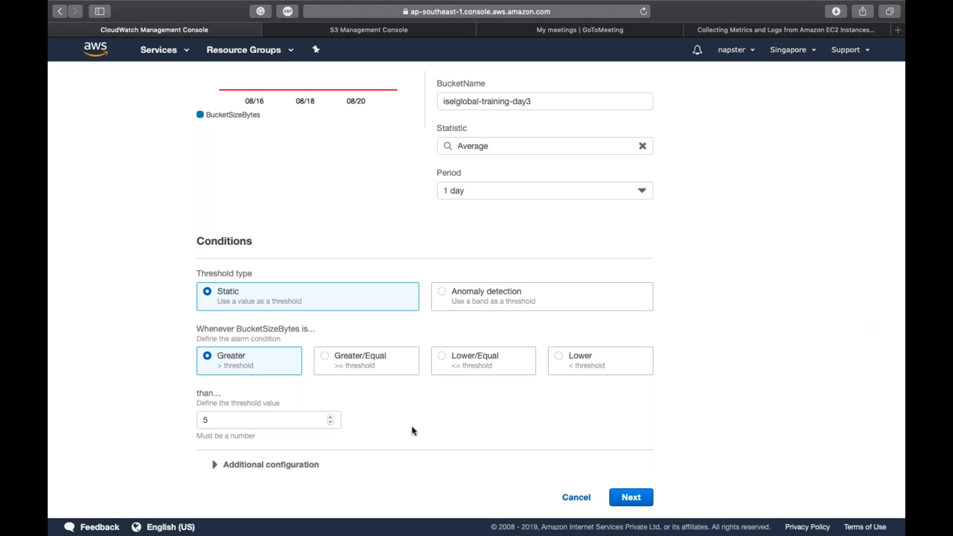
Step: Finalize the threshold at 5120 and expand Additional configuration
click(247, 422)
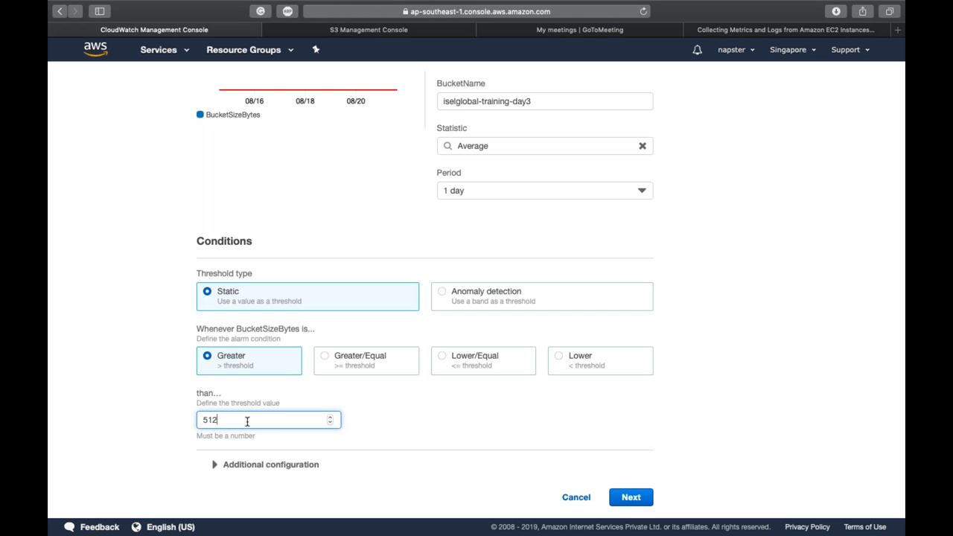
click(158, 377)
scroll(156, 376, up, 2)
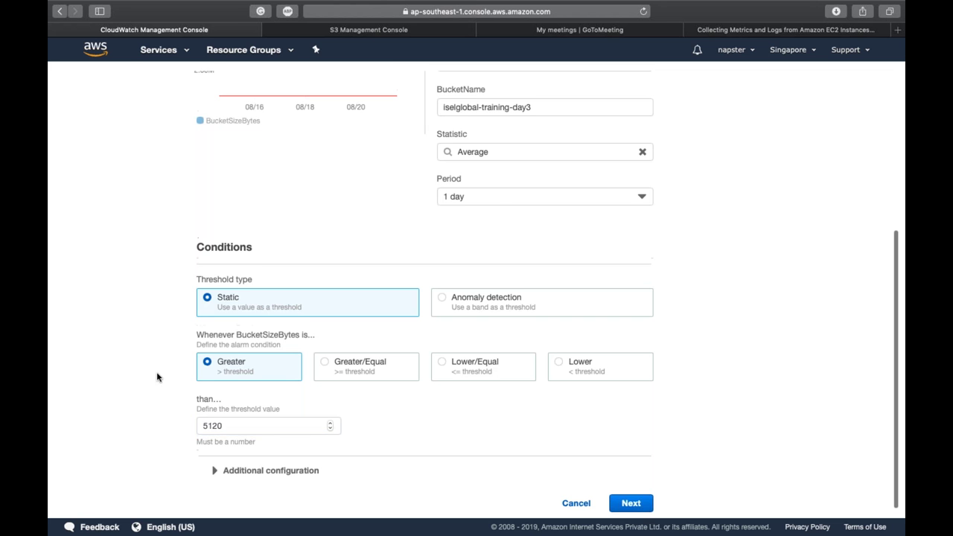
scroll(157, 377, up, 5)
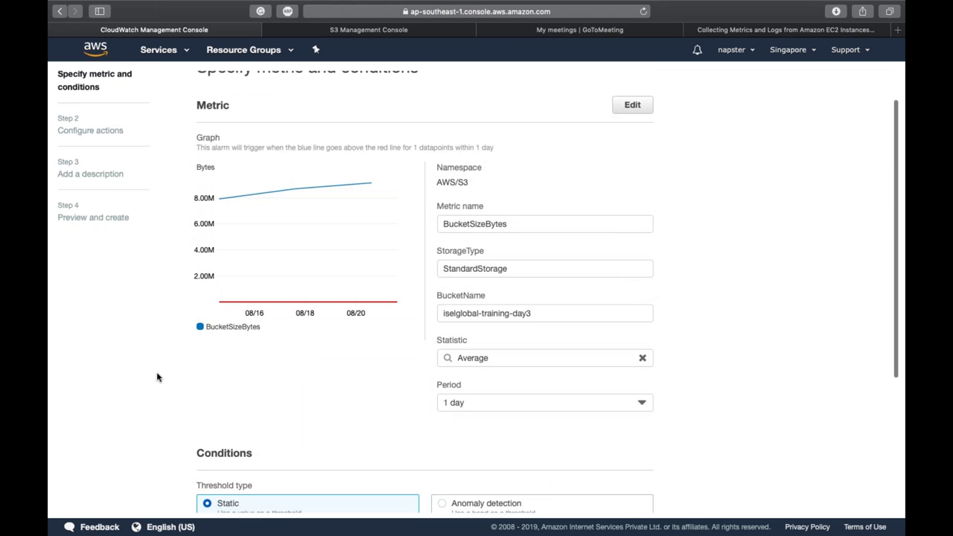
scroll(157, 377, down, 7)
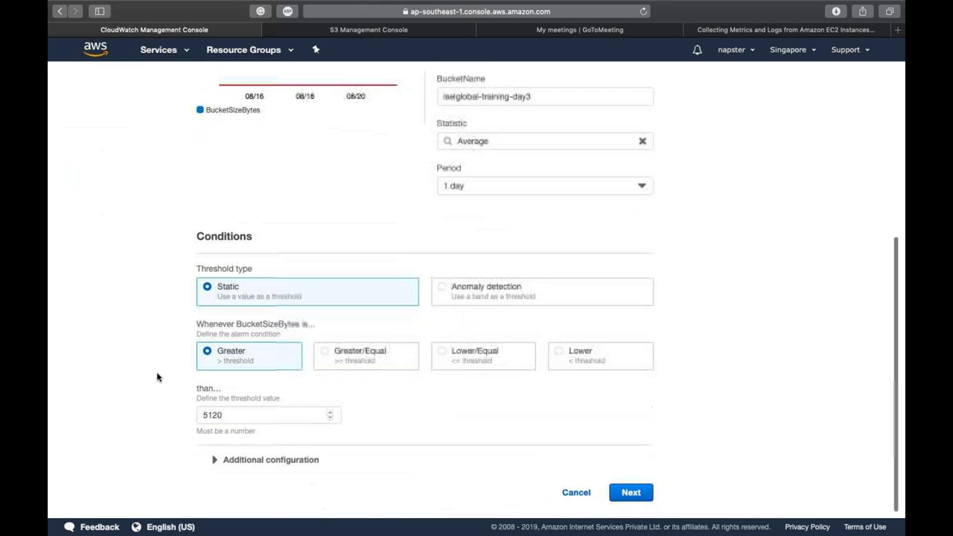
click(266, 463)
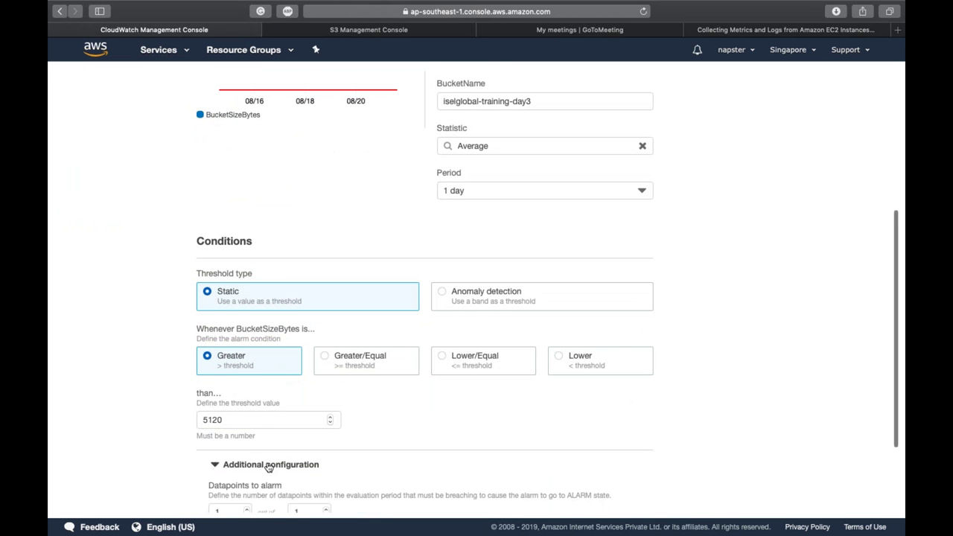
scroll(266, 465, down, 4)
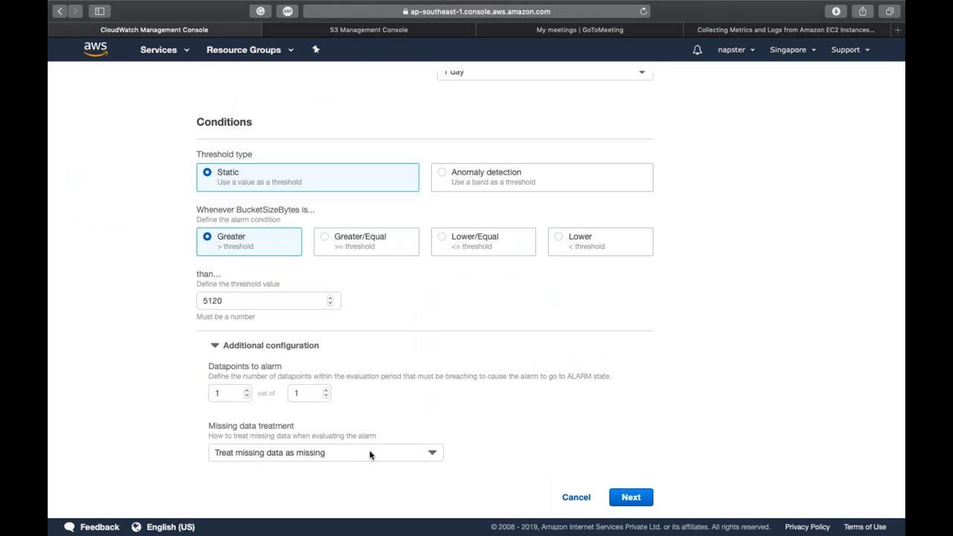
Step: Send In-alarm notifications to the EventTopic SNS topic and continue to the name step
click(629, 499)
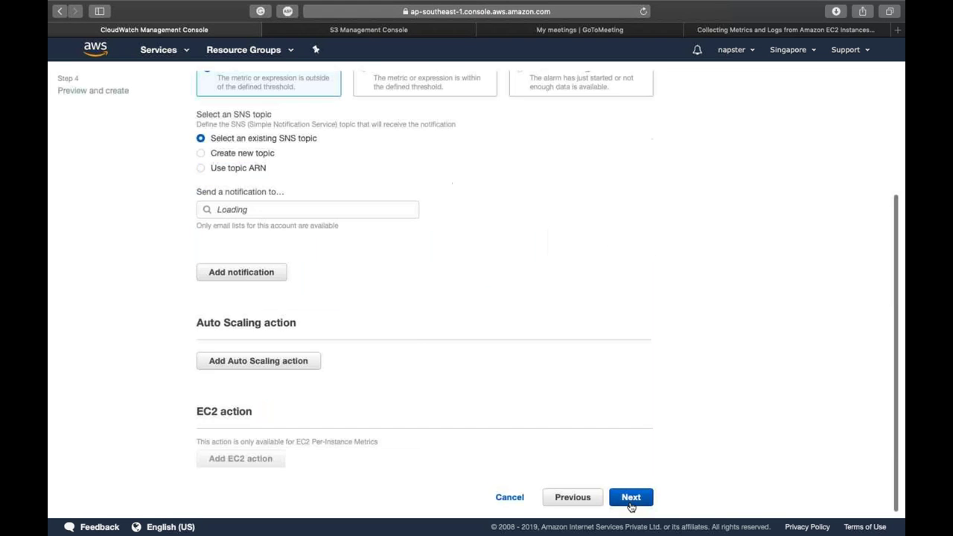
scroll(414, 335, up, 3)
scroll(415, 335, down, 2)
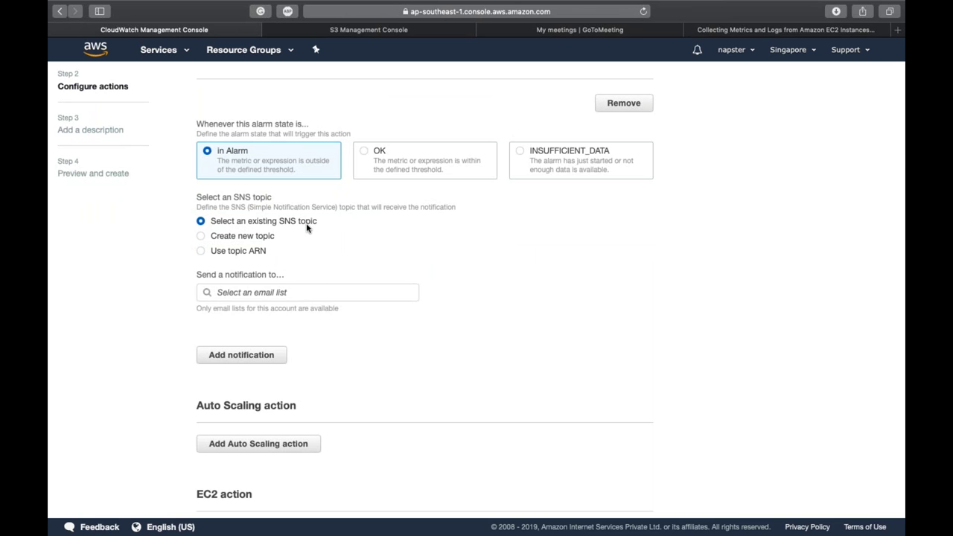
click(278, 293)
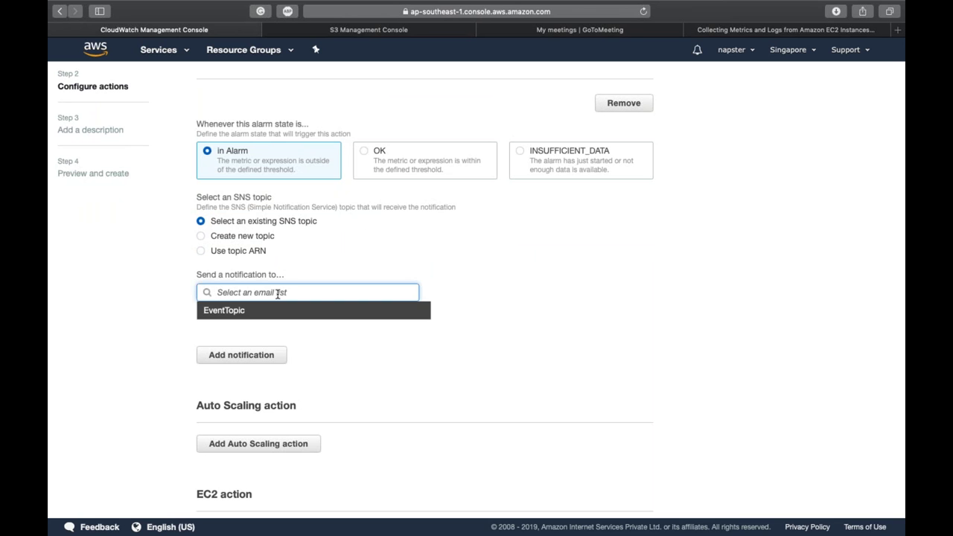
click(266, 311)
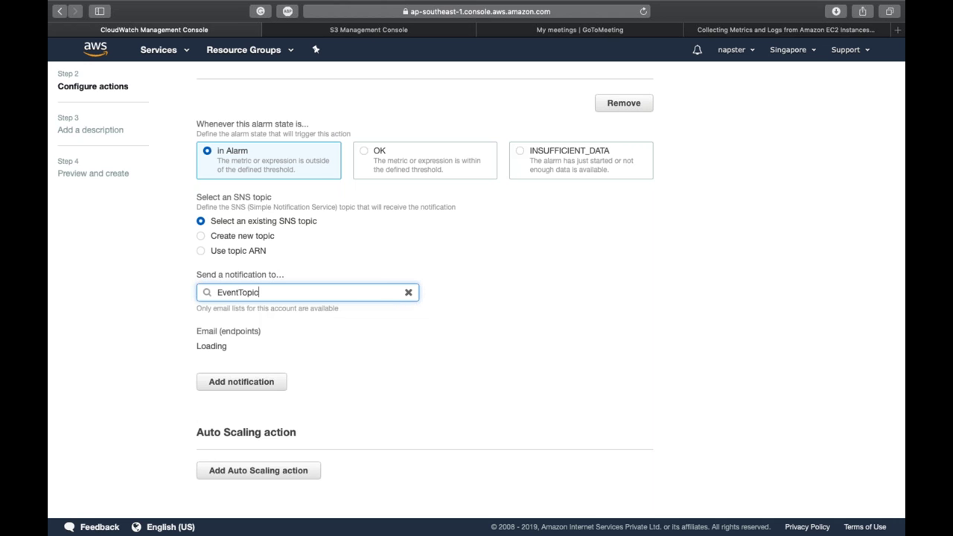
scroll(476, 290, down, 3)
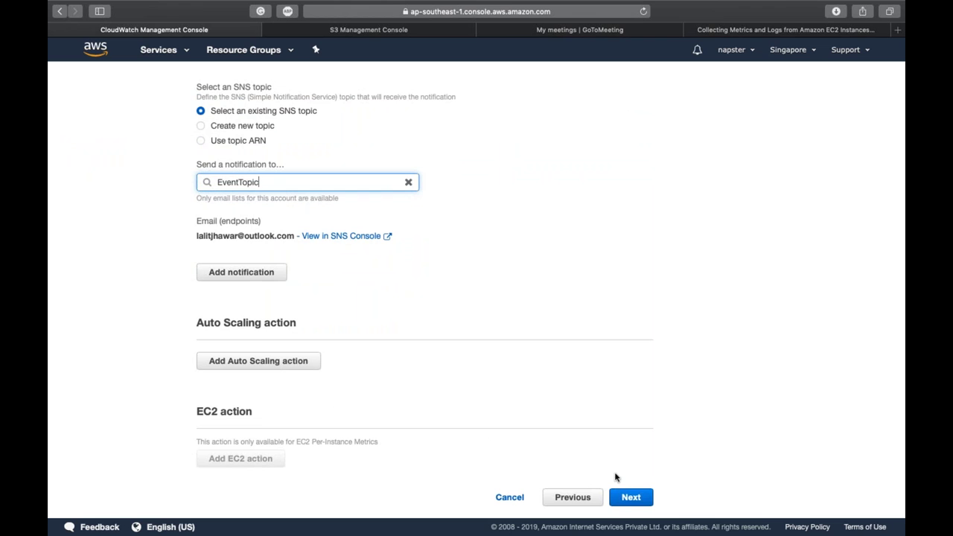
click(619, 496)
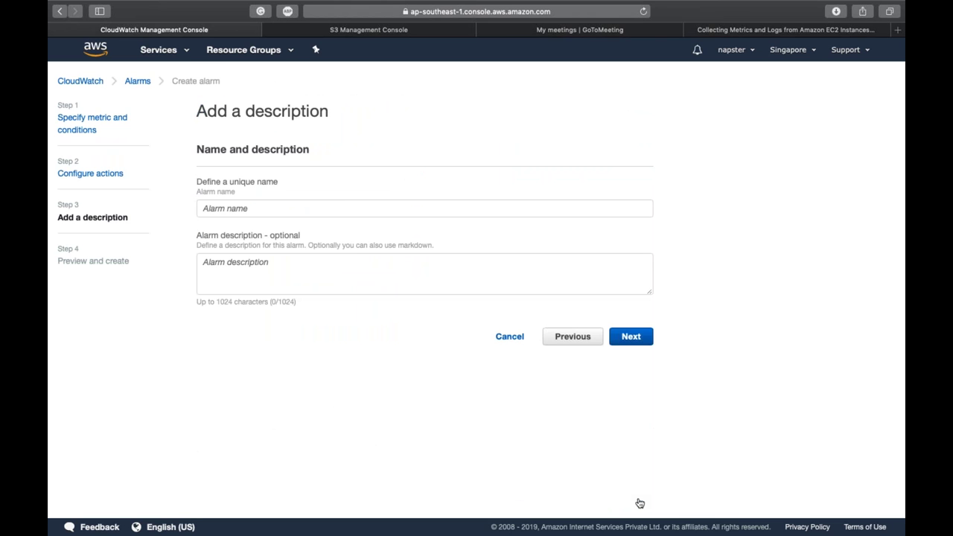
click(351, 209)
Step: Name the alarm 'S3 Out of Service', review the preview, and create it
text(S)
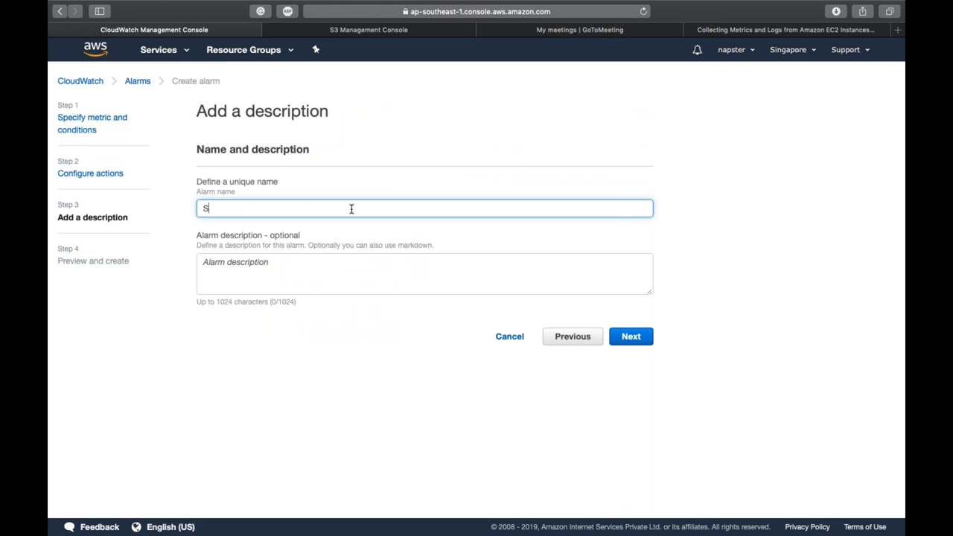
text(3 Out of Service)
click(627, 341)
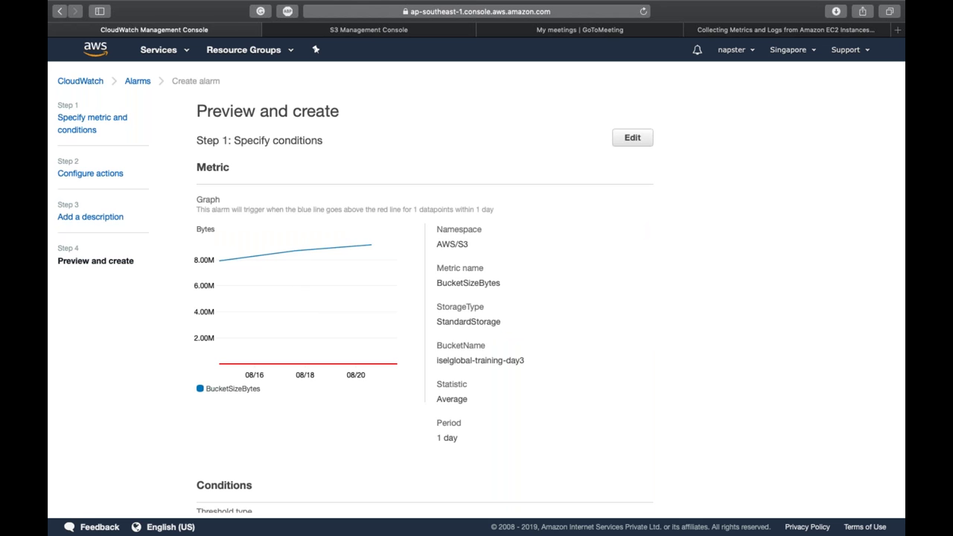
scroll(476, 294, down, 5)
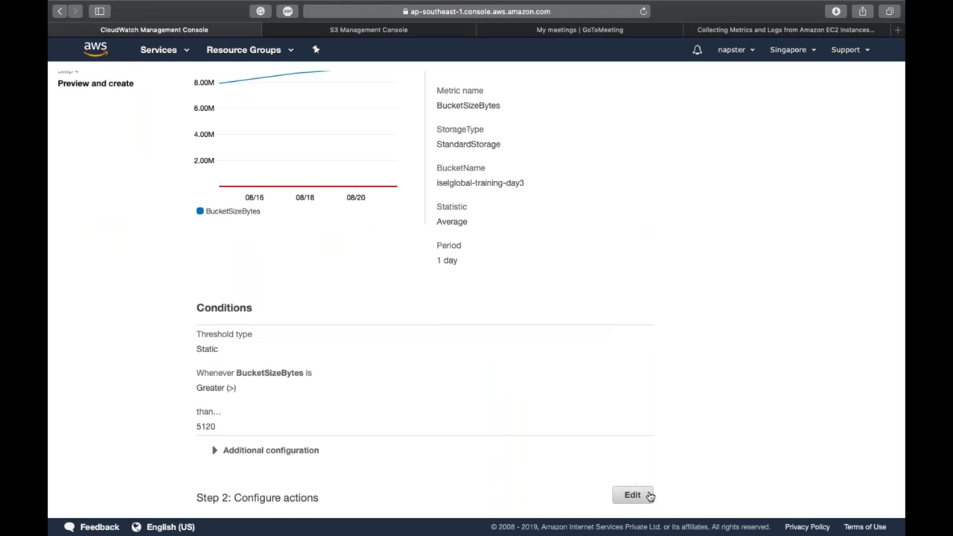
scroll(650, 496, down, 8)
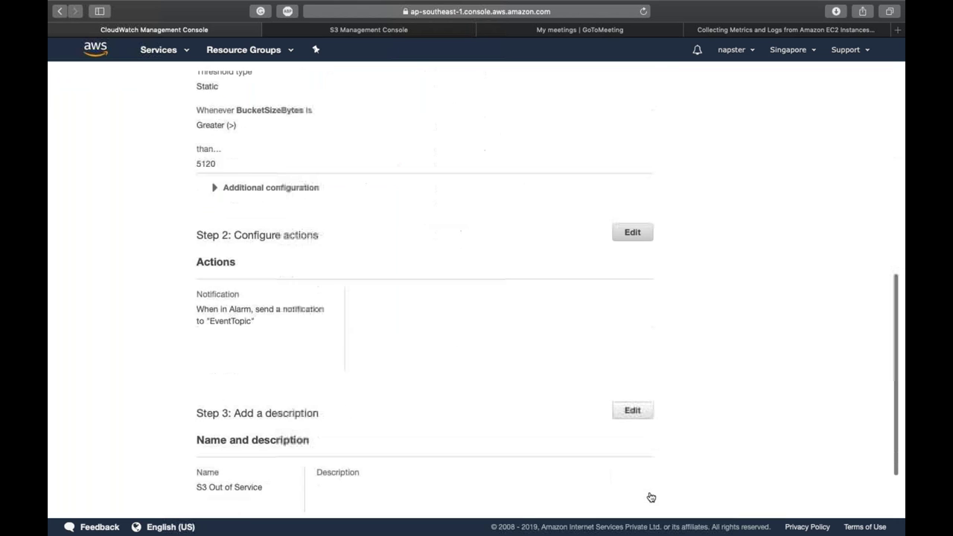
click(607, 497)
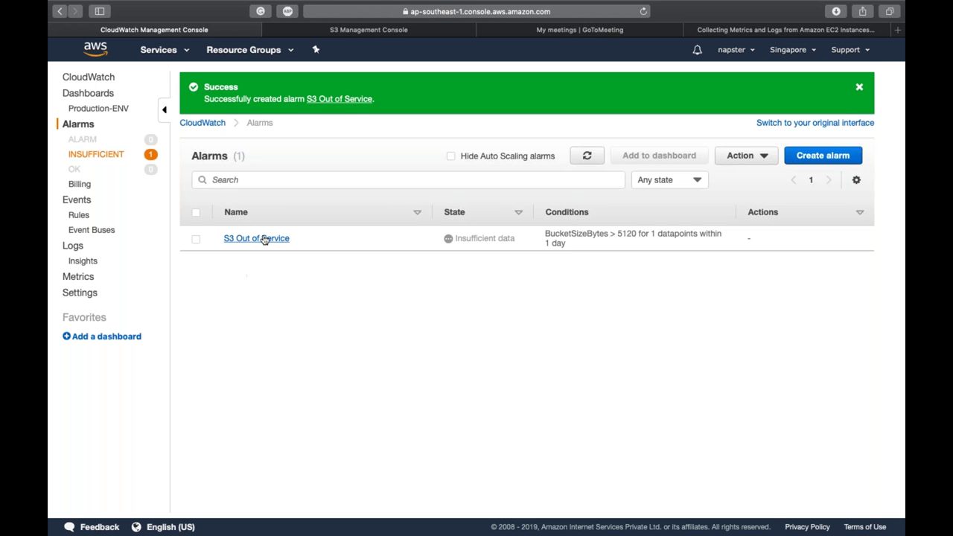
Step: View the S3 Out of Service alarm details and select BucketSizeBytes in the graph subtitle
click(263, 239)
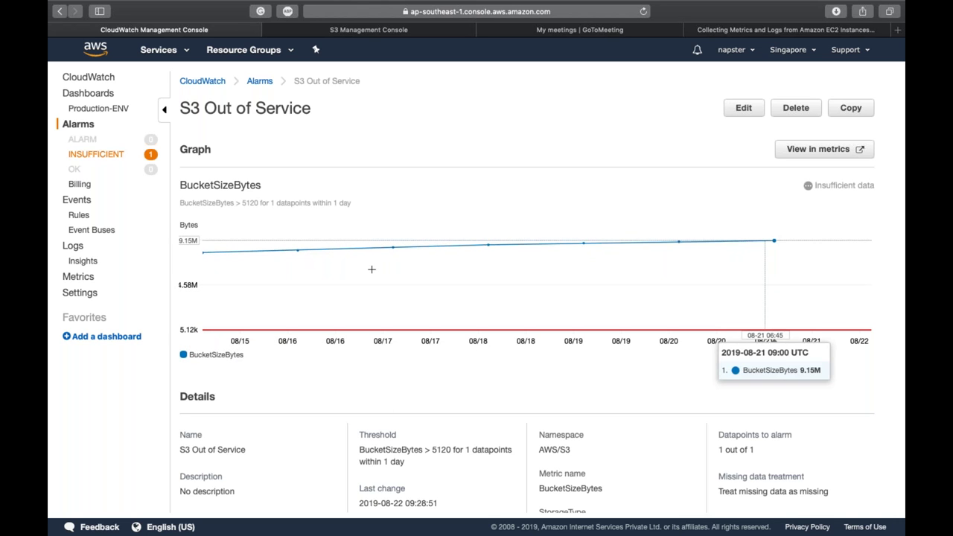
double_click(215, 204)
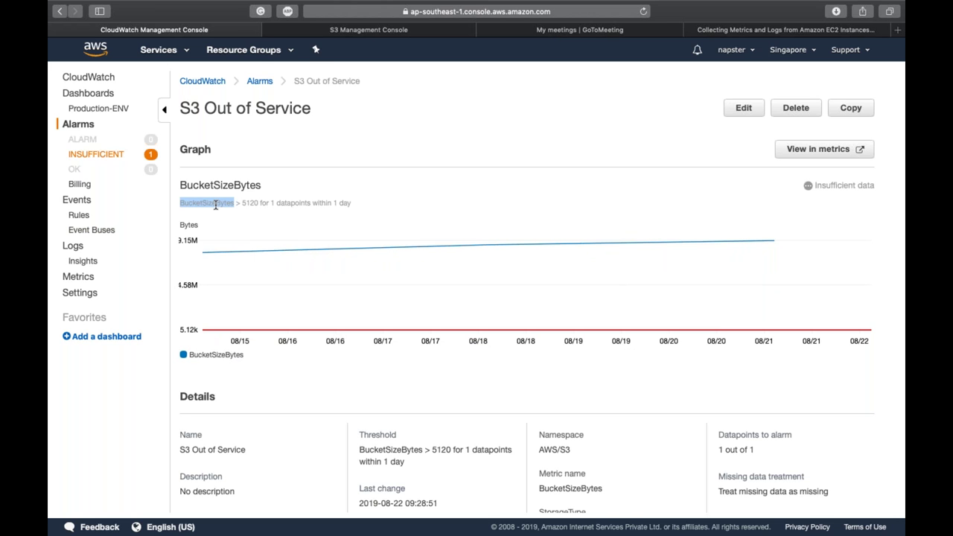
key(super+t)
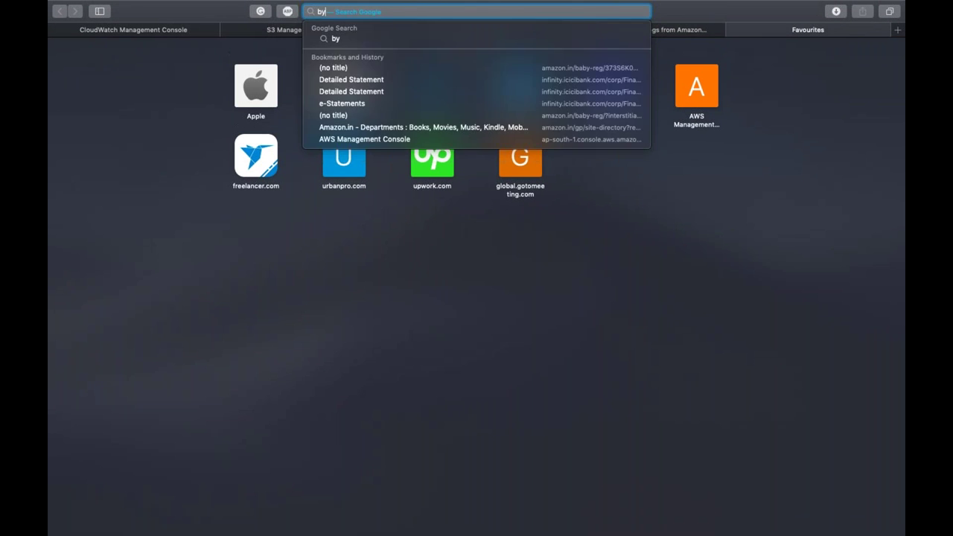
Step: Search 'mb into bytes' and convert 10 MB in Google's converter
text(mb into bytes)
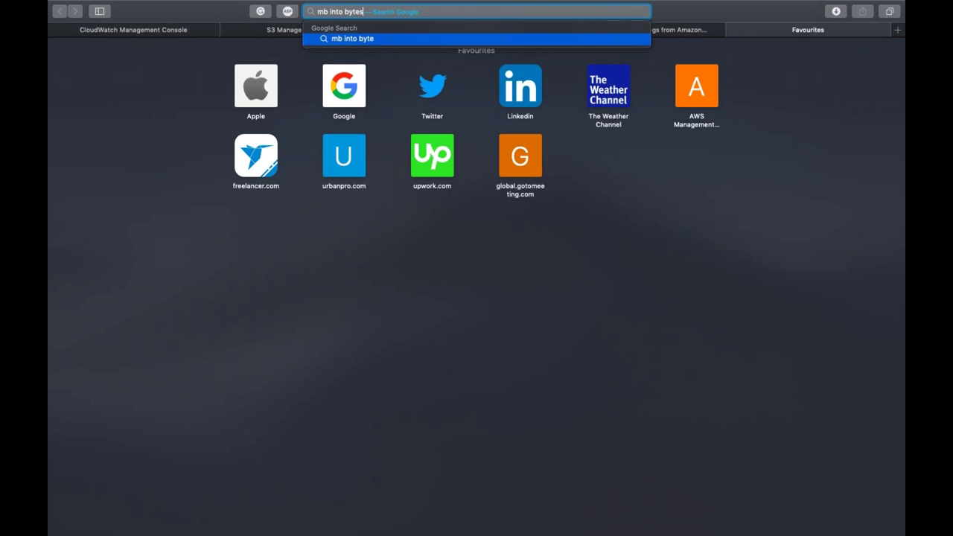
key(Return)
click(254, 195)
text(10)
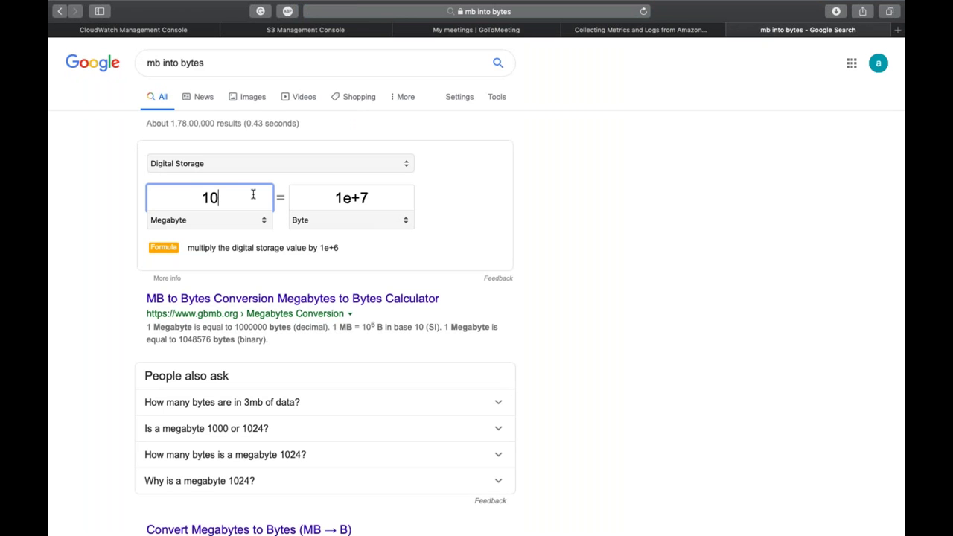
key(Tab)
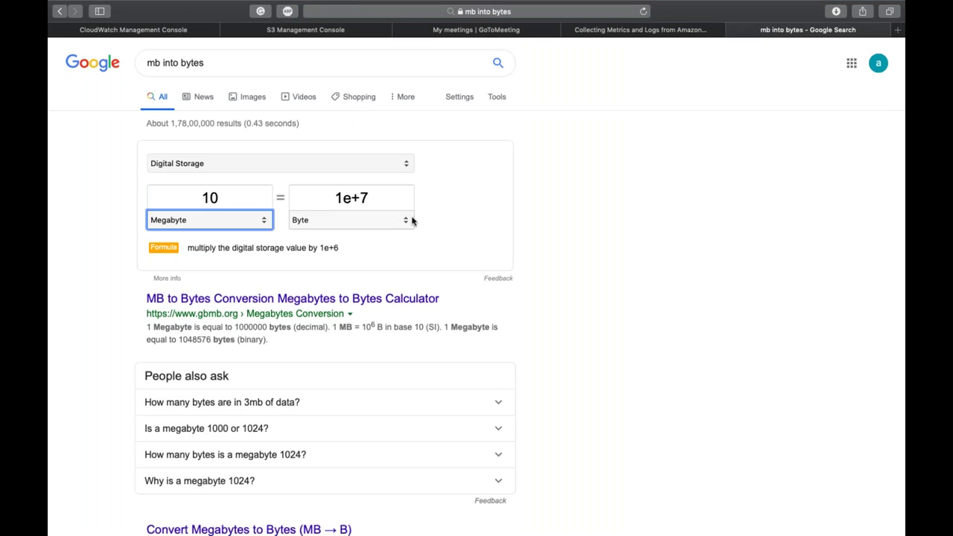
click(366, 195)
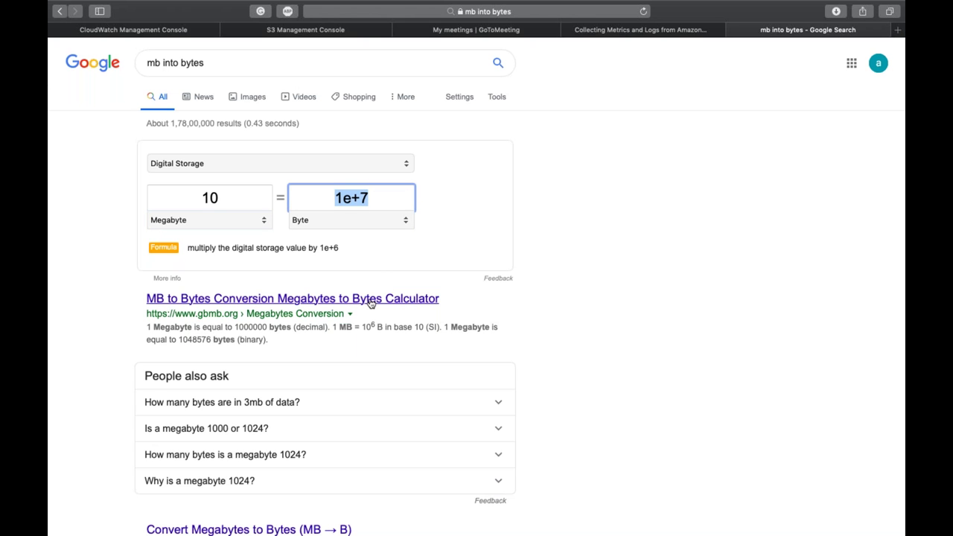
Step: Convert 10 MB on gbmb.org and copy the 10485760 binary byte result
super+click(370, 299)
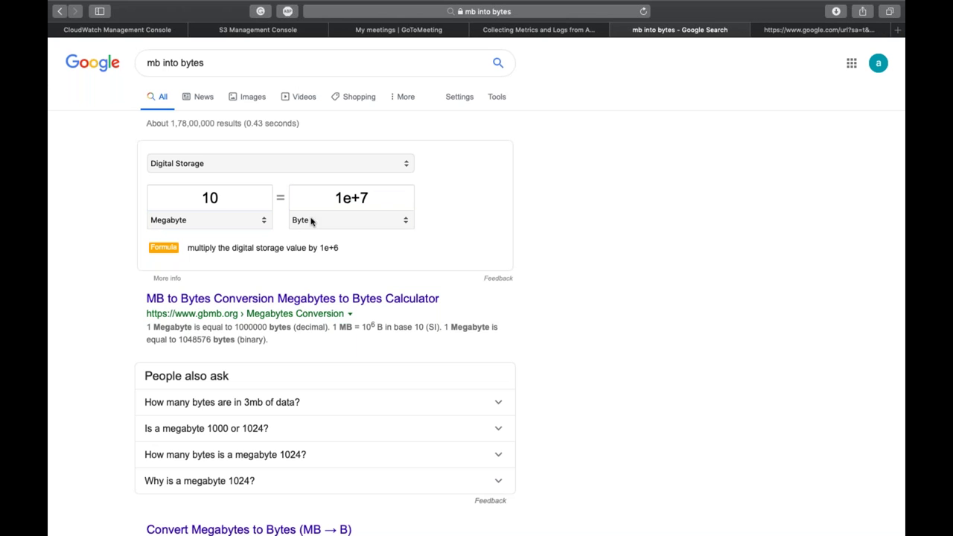
click(238, 190)
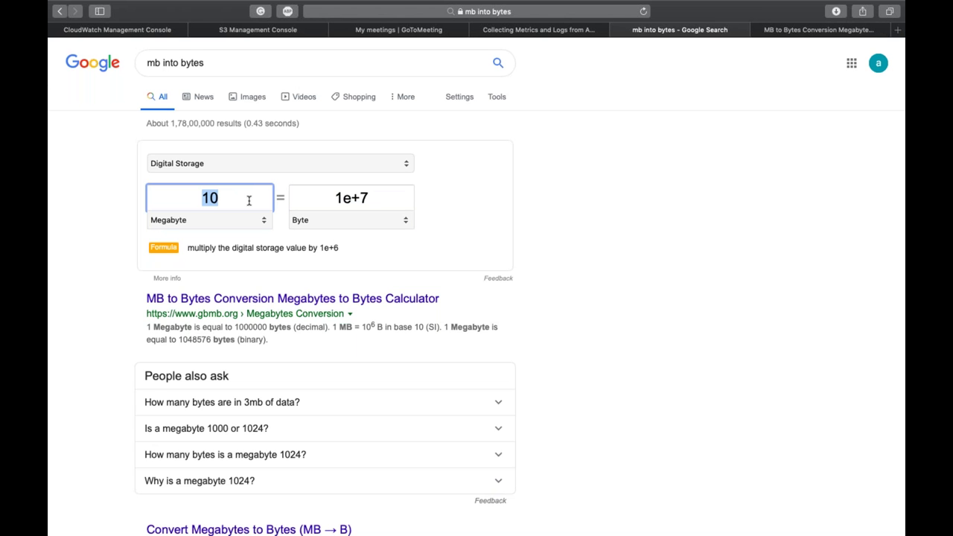
text(9.15)
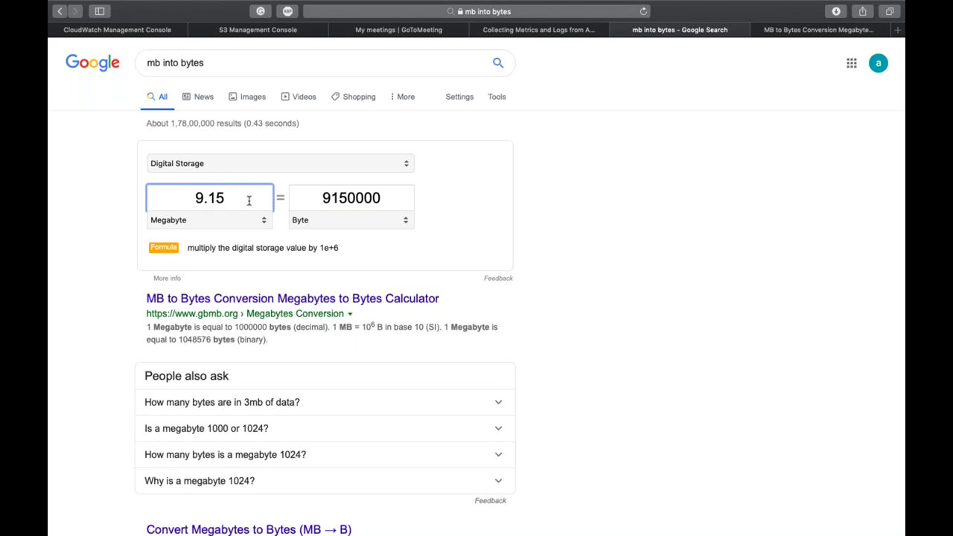
key(BackSpace)
key(BackSpace)
key(BackSpace)
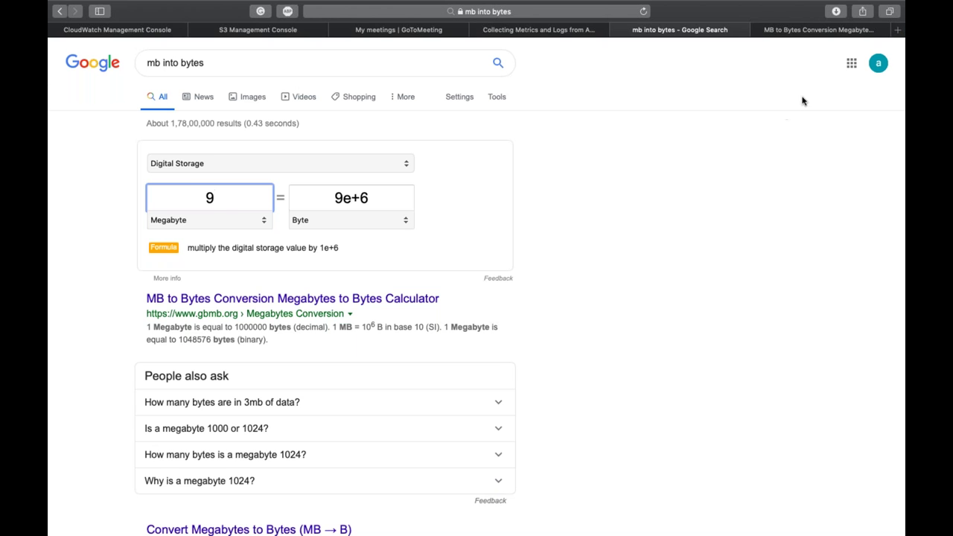
click(809, 30)
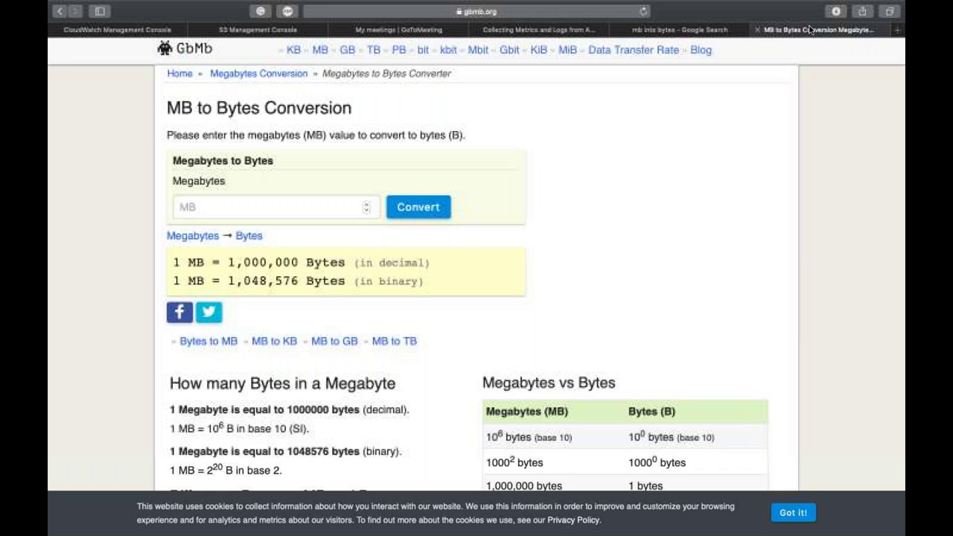
click(273, 214)
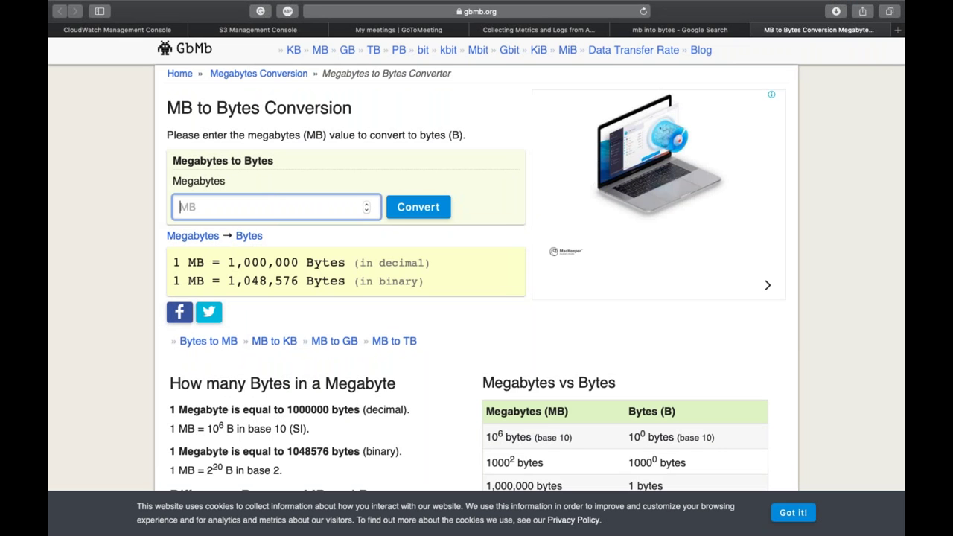
text(10)
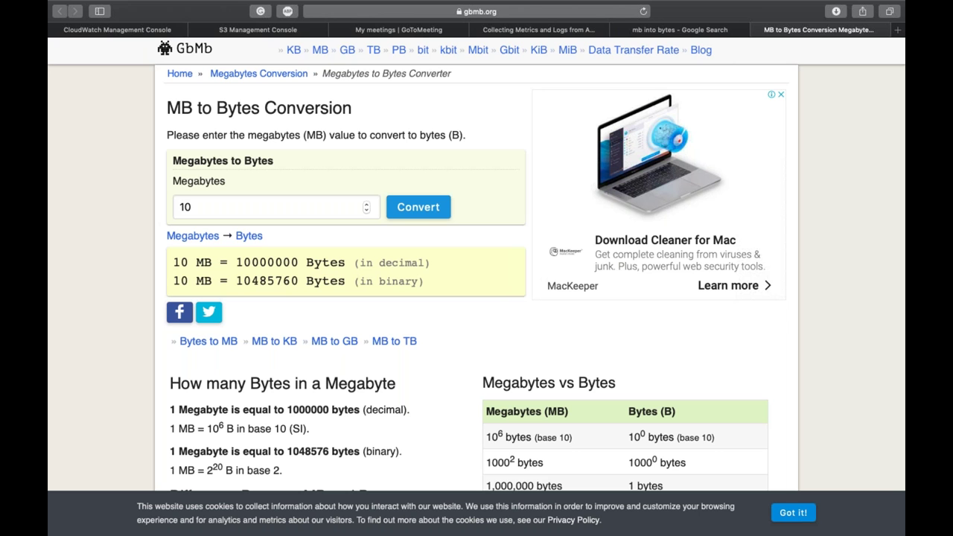
double_click(271, 281)
key(super+c)
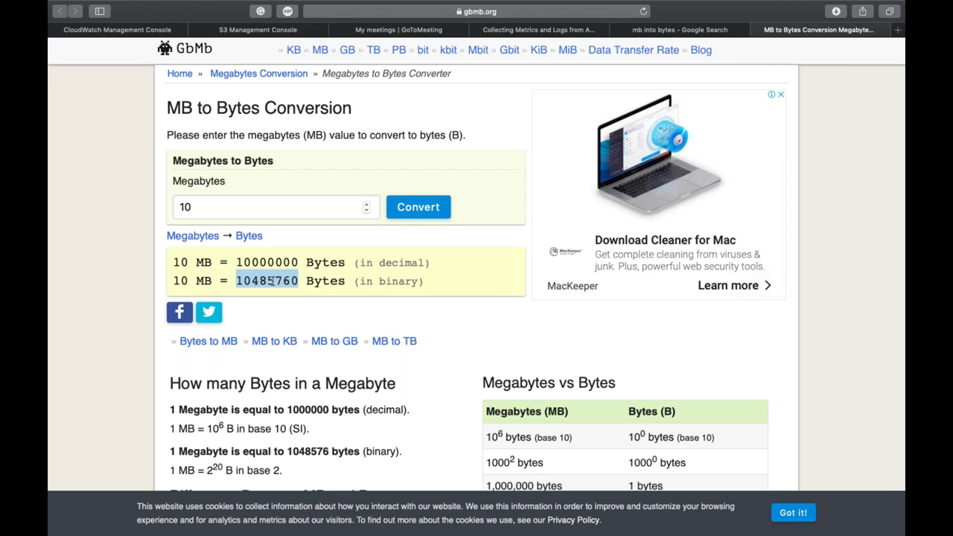
key(ctrl+Tab)
key(ctrl+Tab)
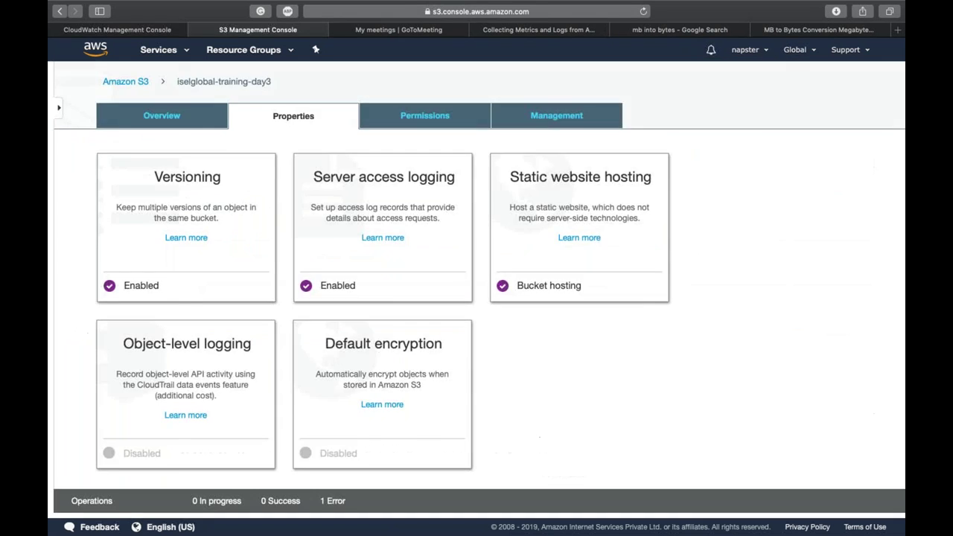
Step: Edit the S3 Out of Service alarm and paste 10485760 as the threshold
key(ctrl+shift+Tab)
key(ctrl+Tab)
key(ctrl+Tab)
key(ctrl+w)
key(ctrl+shift+Tab)
click(739, 110)
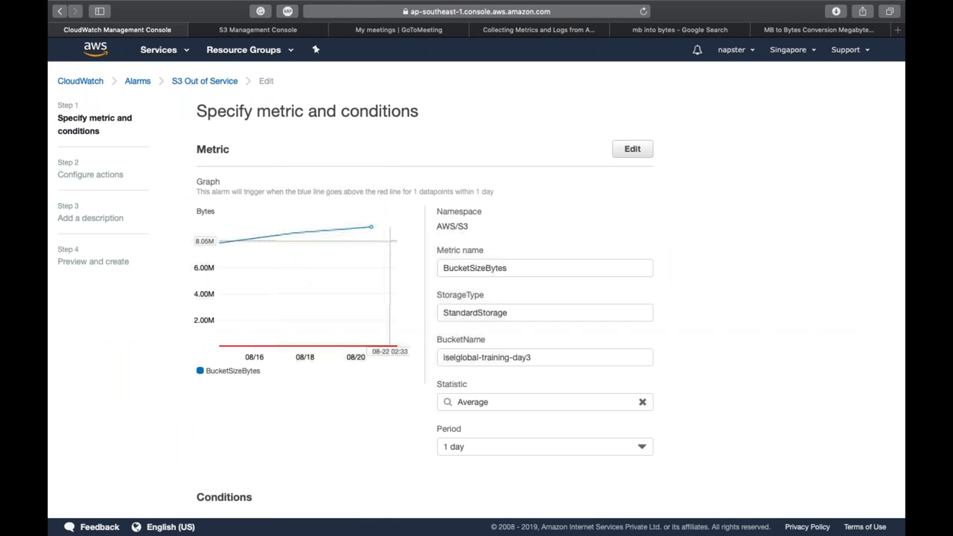
scroll(358, 246, down, 3)
scroll(477, 298, down, 3)
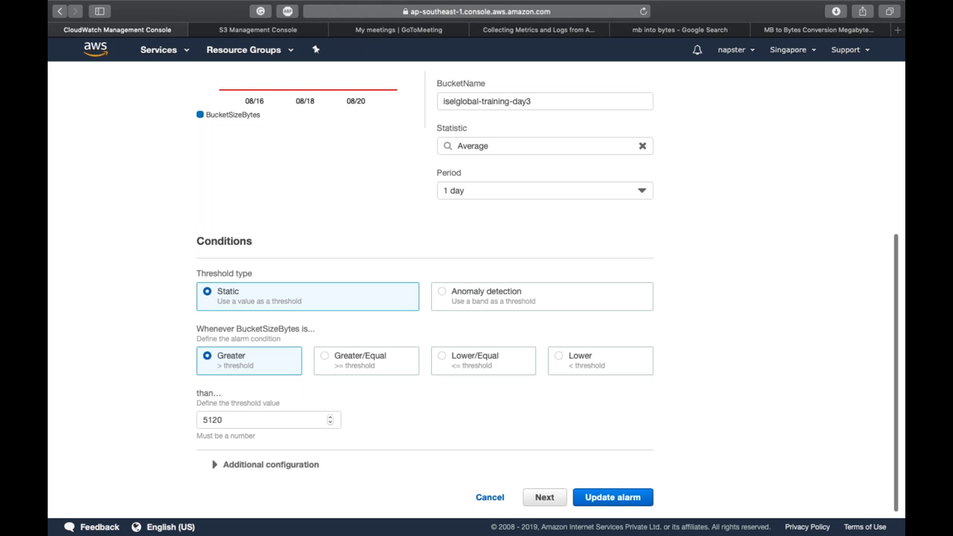
double_click(251, 421)
key(super+v)
Step: Replace the threshold's trailing digits with 7s
scroll(114, 384, up, 5)
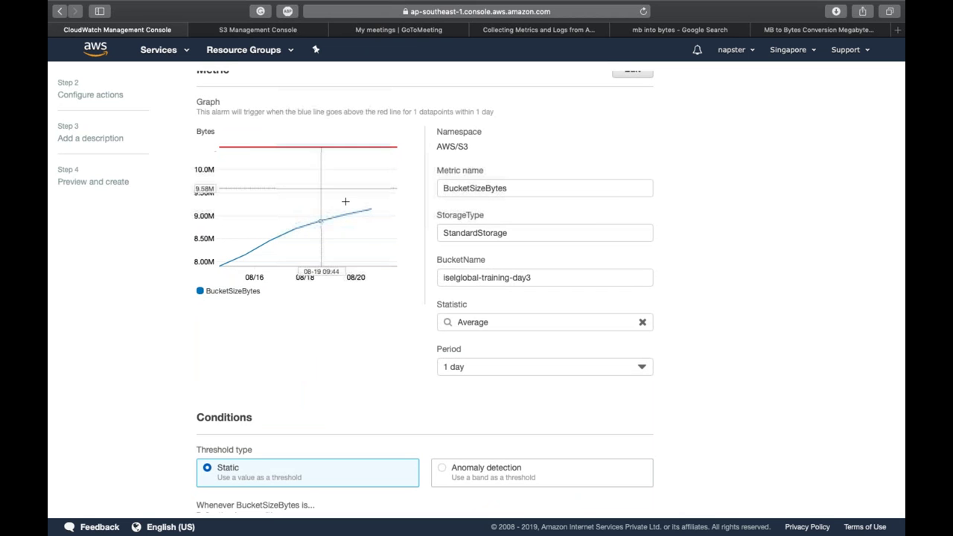
mouse_move(369, 211)
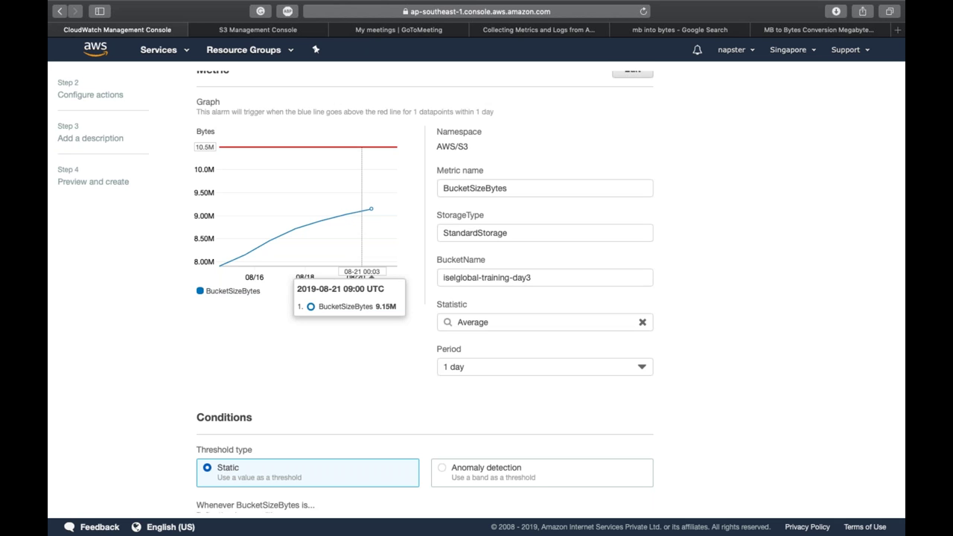
scroll(413, 346, down, 5)
click(275, 425)
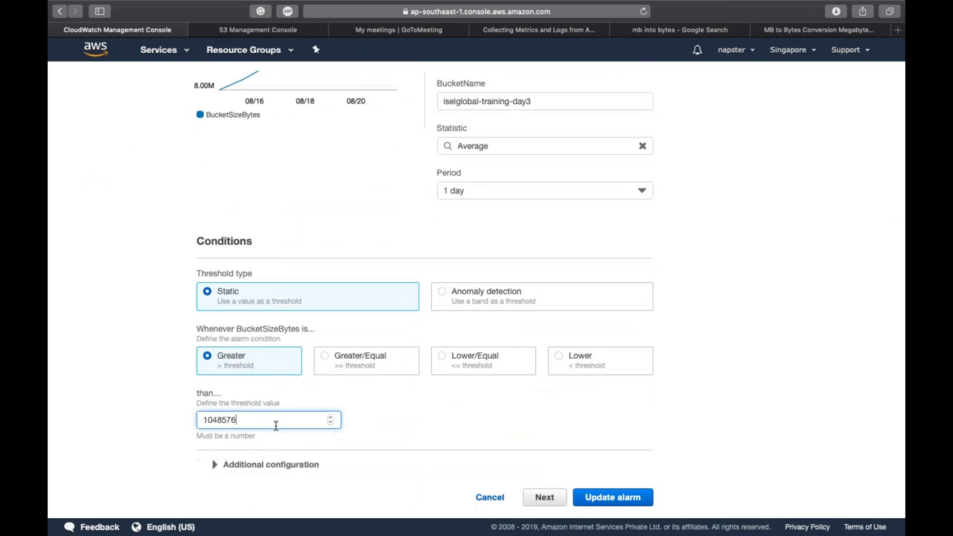
key(BackSpace)
text(7)
key(BackSpace)
text(7)
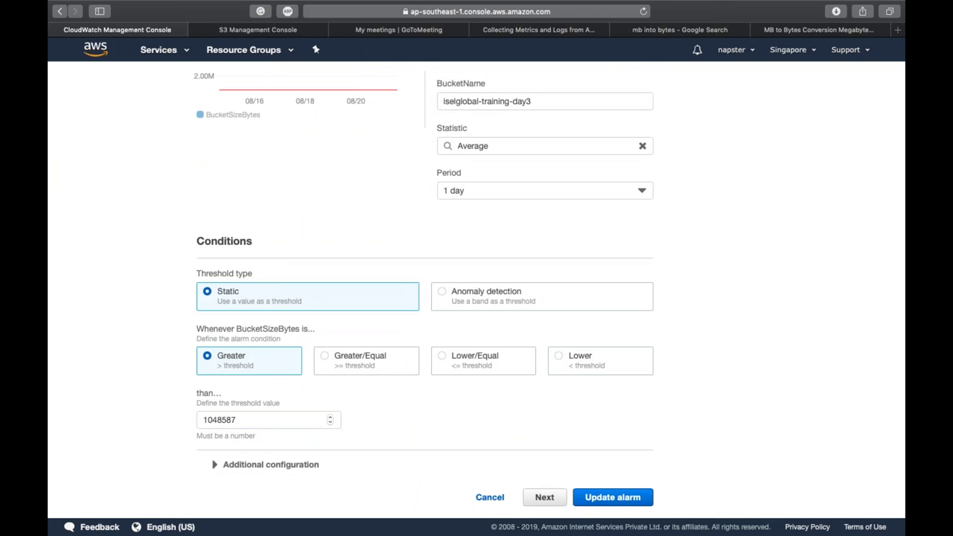
Step: Correct the threshold digits so it reads 10485870
scroll(546, 293, up, 1)
scroll(424, 297, up, 5)
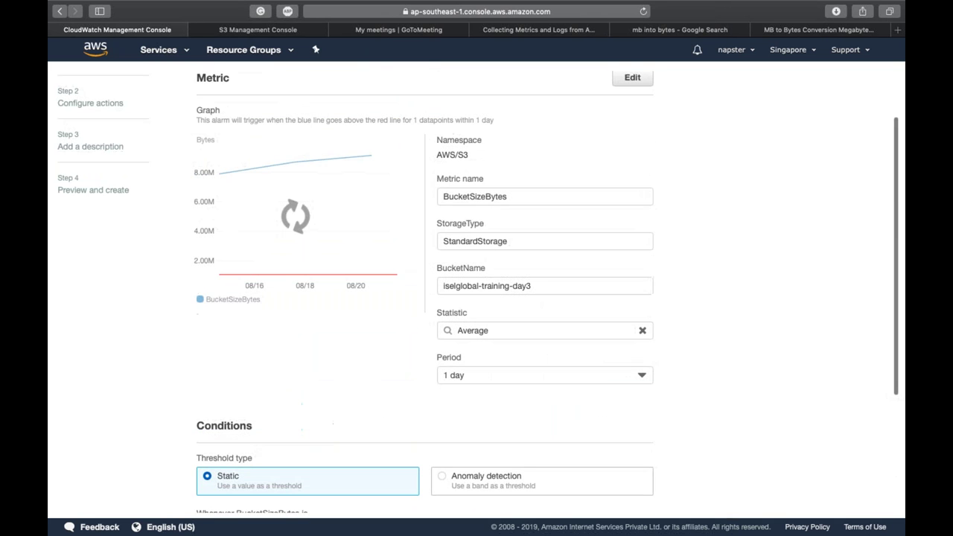
scroll(477, 290, down, 3)
scroll(476, 298, down, 2)
click(262, 421)
text(-)
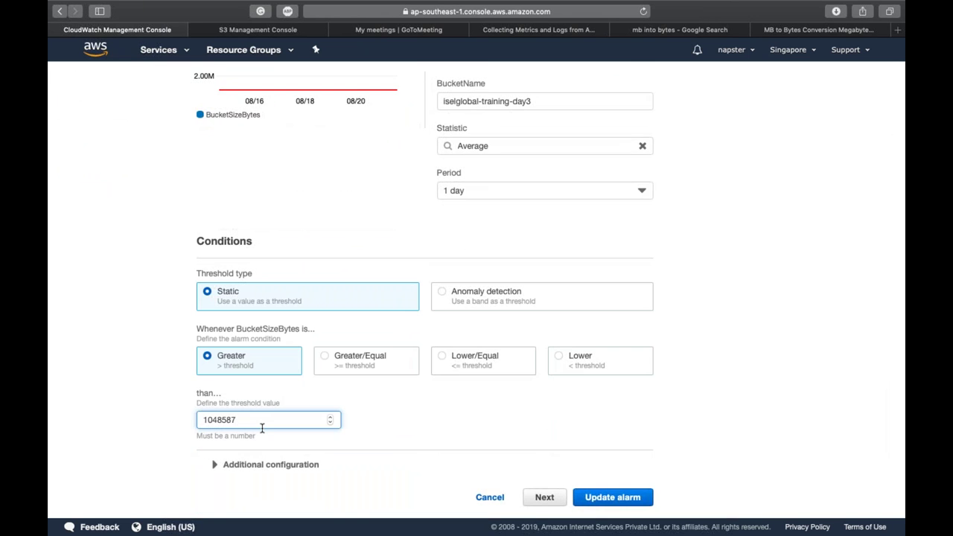
key(BackSpace)
text(0)
scroll(175, 259, up, 7)
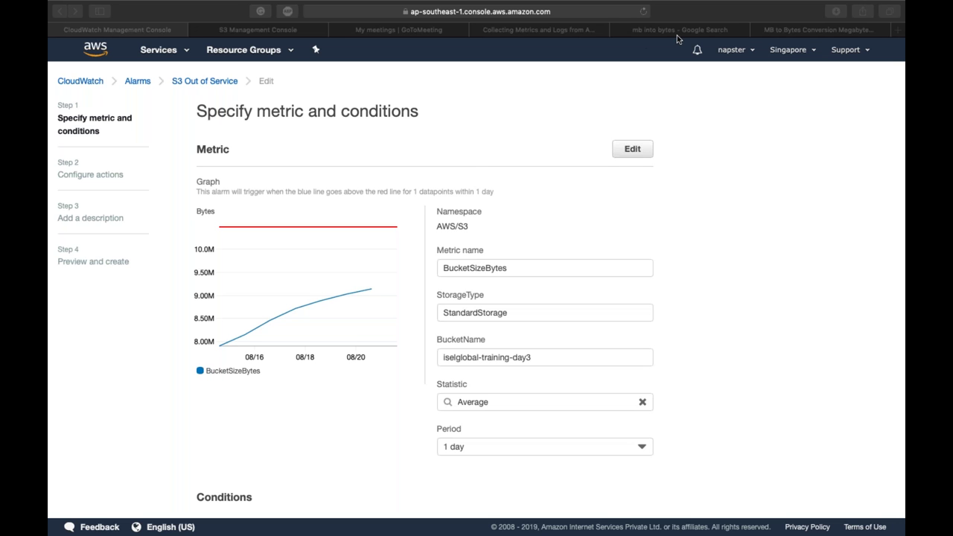
Step: Convert 7 MB to bytes on gbmb.org, copy 7000000, and return to the alarm edit page
click(787, 33)
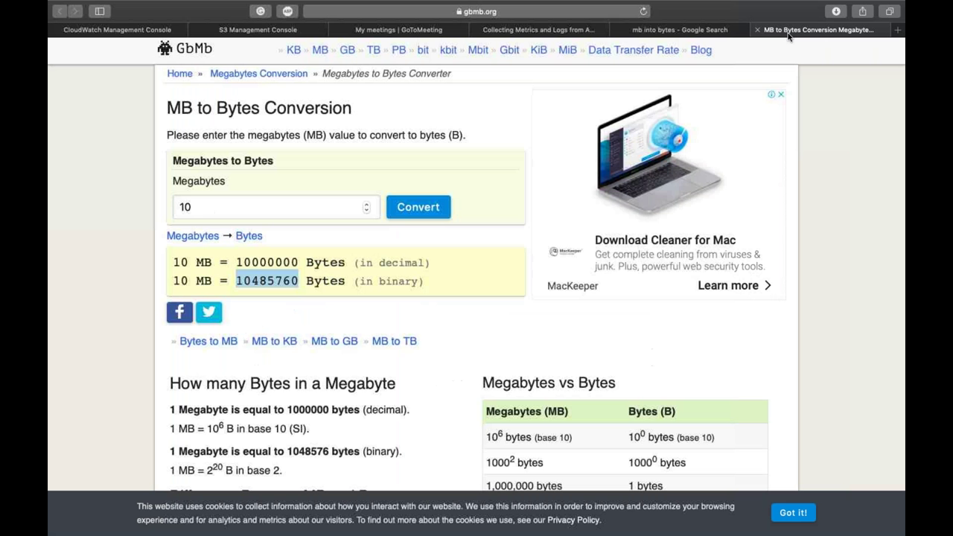
double_click(196, 206)
text(7)
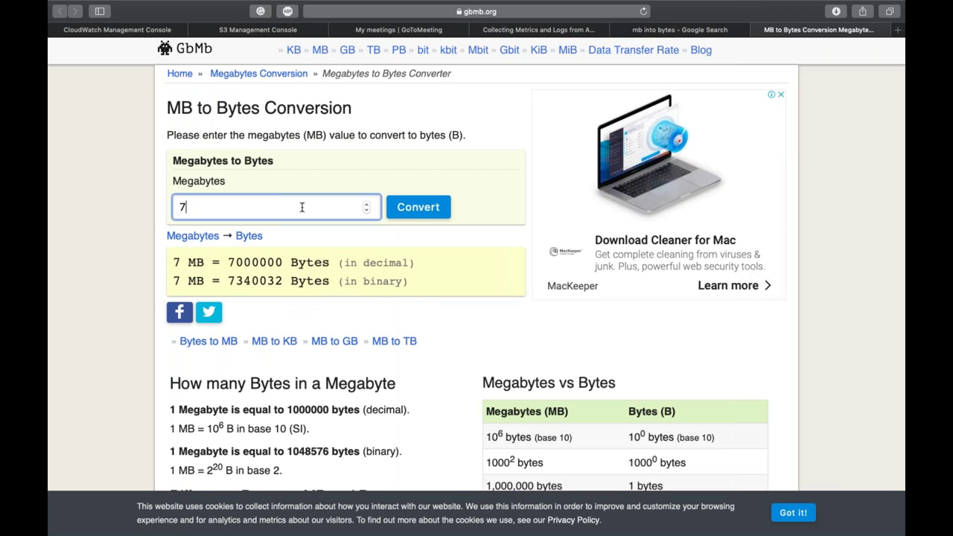
click(405, 209)
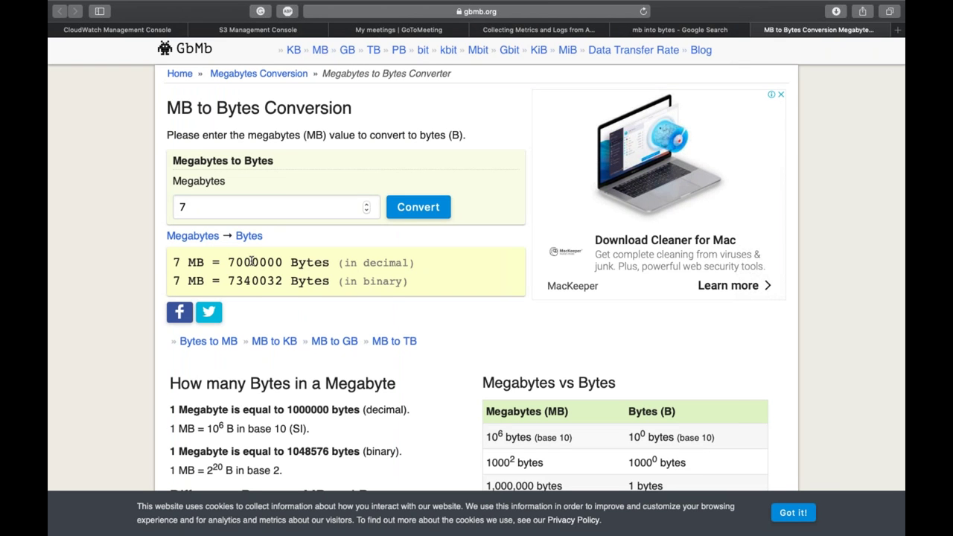
double_click(252, 262)
key(ctrl+c)
key(super+1)
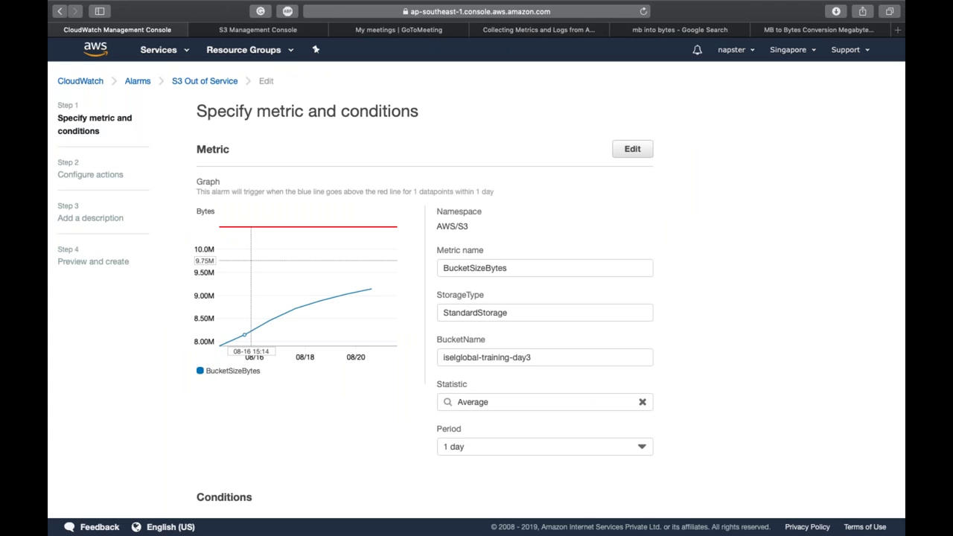
Step: Set the alarm threshold to 7000000, correct it to 10000000, and update the alarm
scroll(384, 370, down, 5)
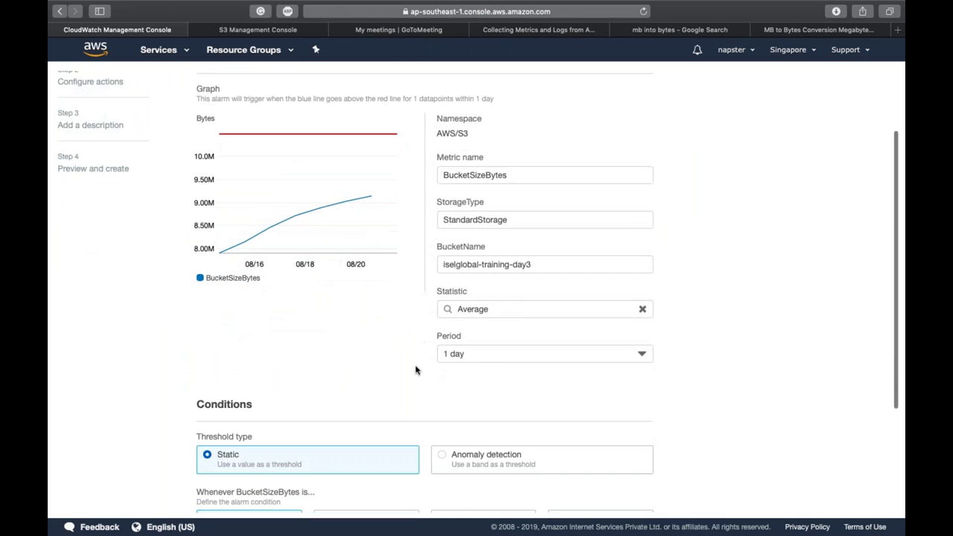
double_click(276, 430)
key(ctrl+v)
click(149, 365)
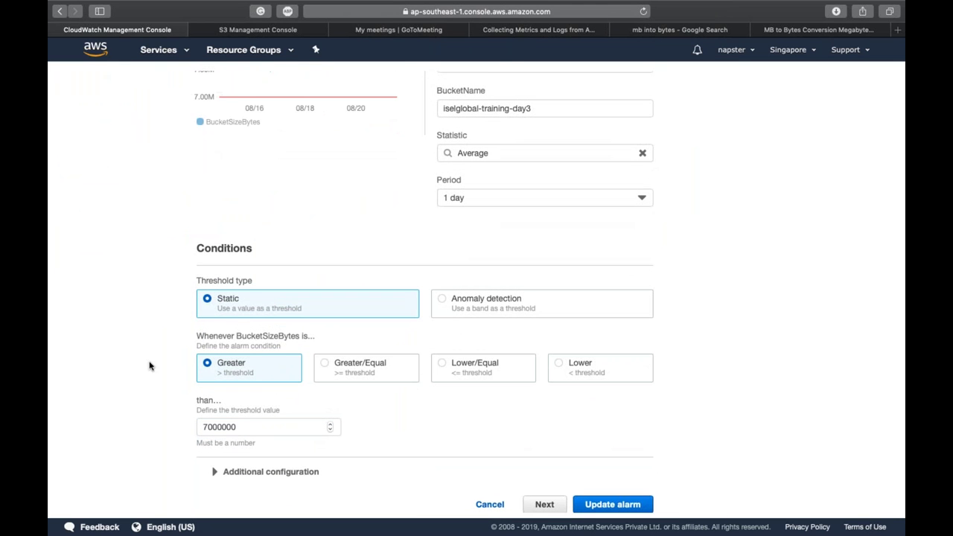
scroll(149, 365, up, 4)
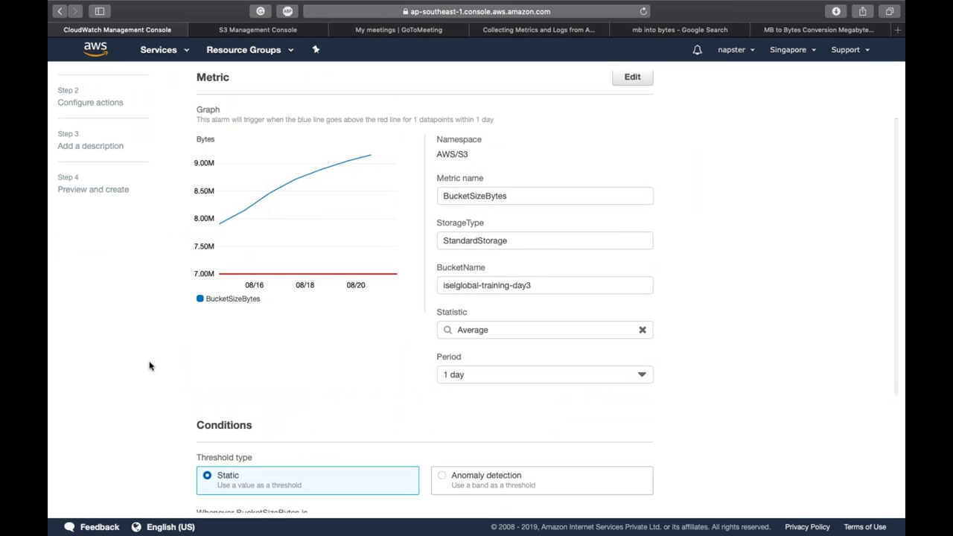
scroll(149, 365, down, 4)
click(206, 439)
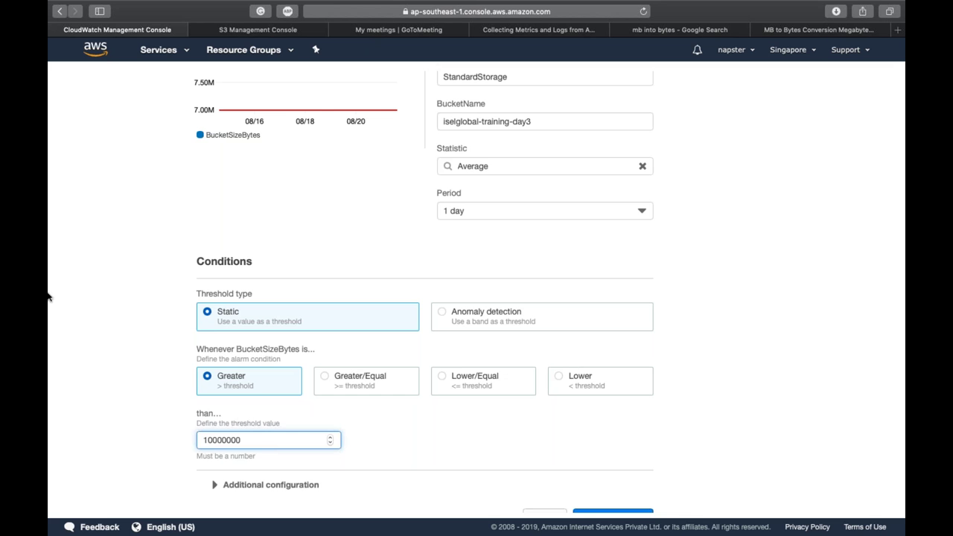
scroll(275, 233, up, 5)
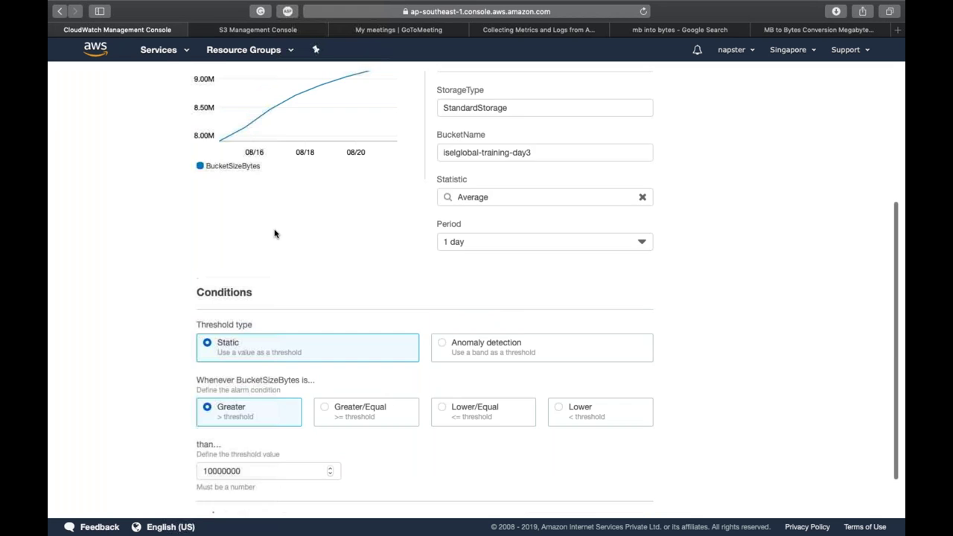
scroll(446, 372, down, 3)
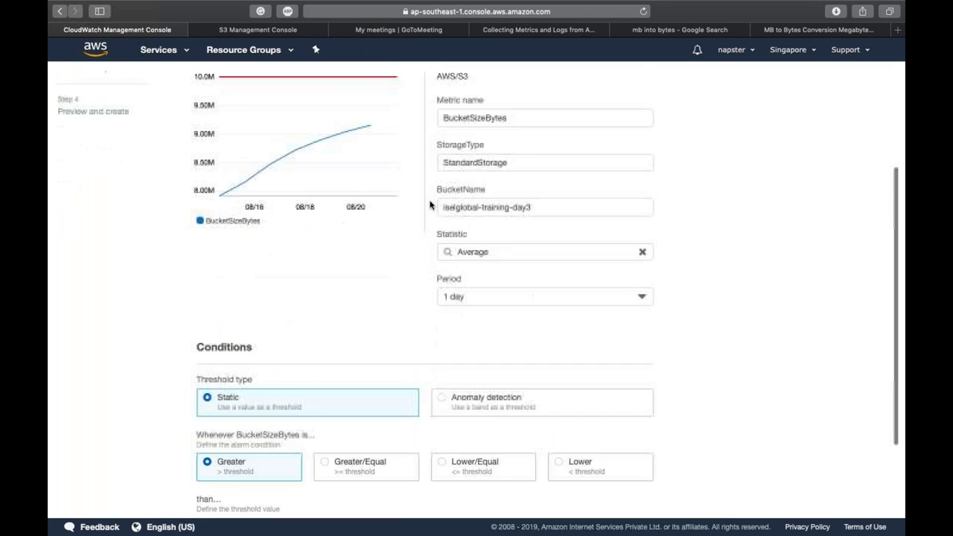
click(632, 507)
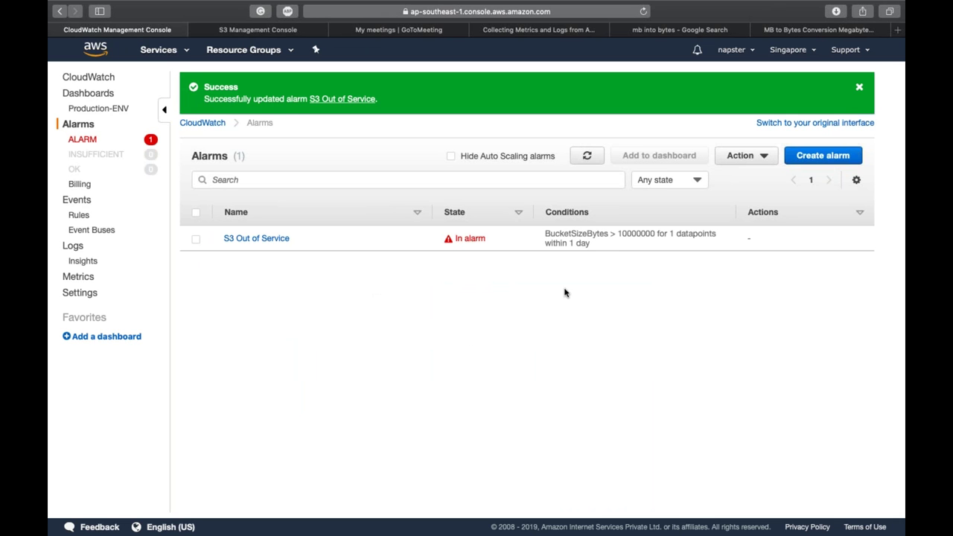
Step: Queue four PDFs from Downloads for upload to the bucket, then remove two of them
click(258, 30)
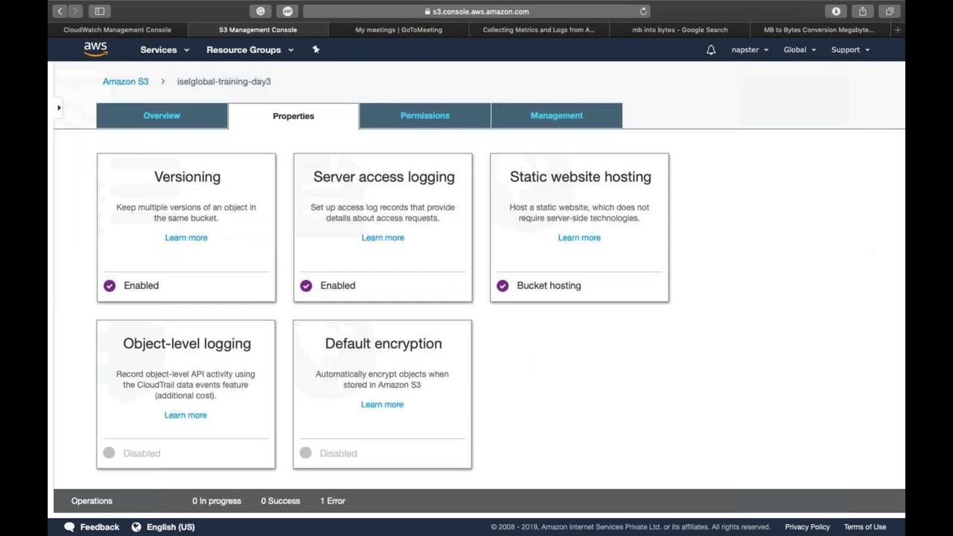
click(188, 130)
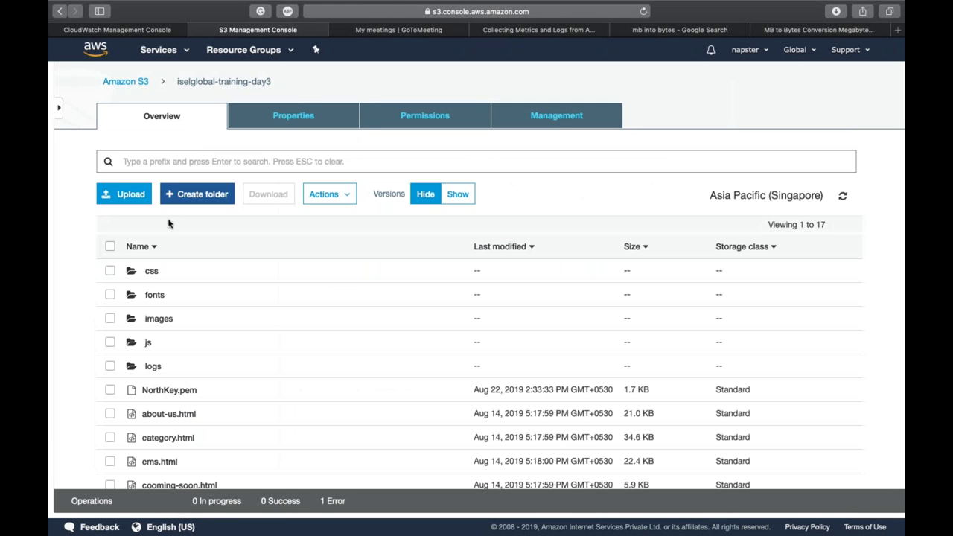
click(123, 192)
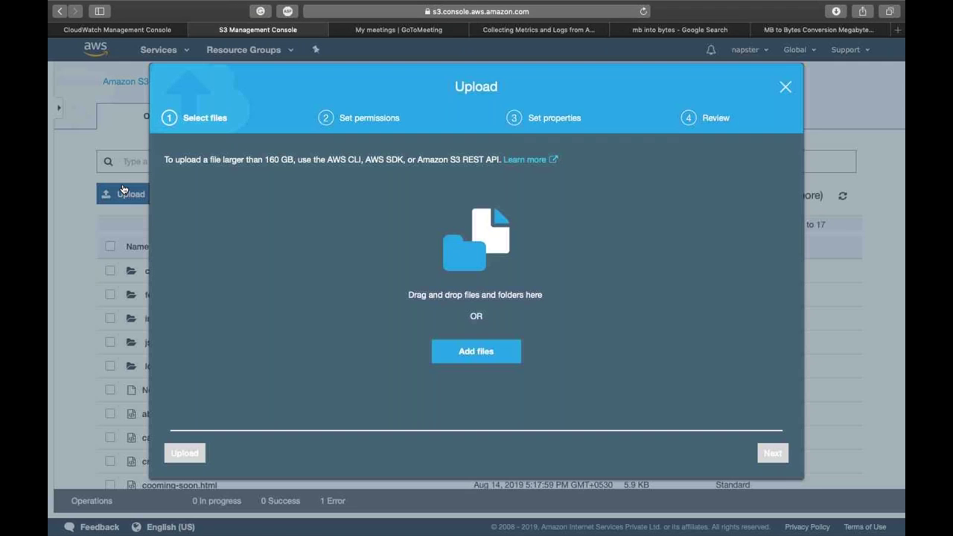
click(468, 350)
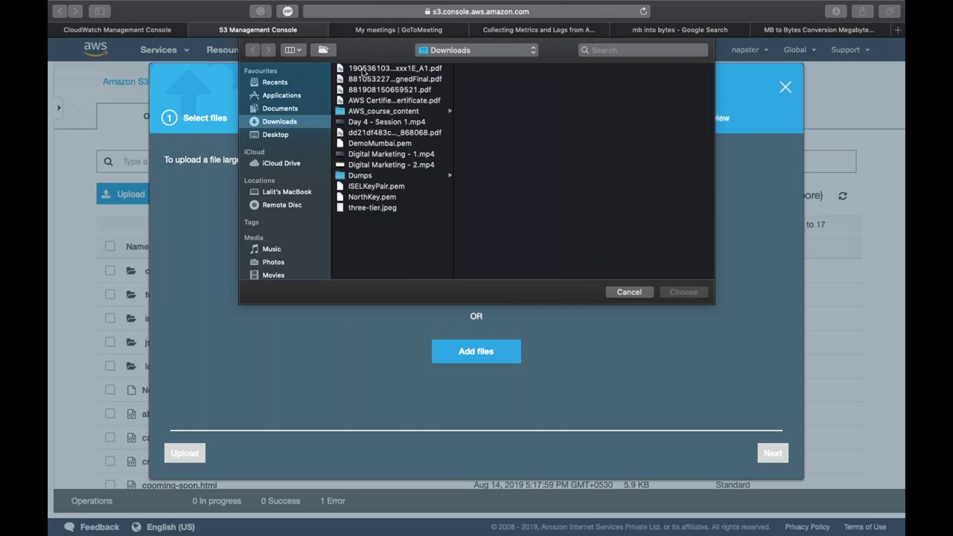
click(363, 68)
key(shift+Down)
key(shift+Down)
key(shift+Down)
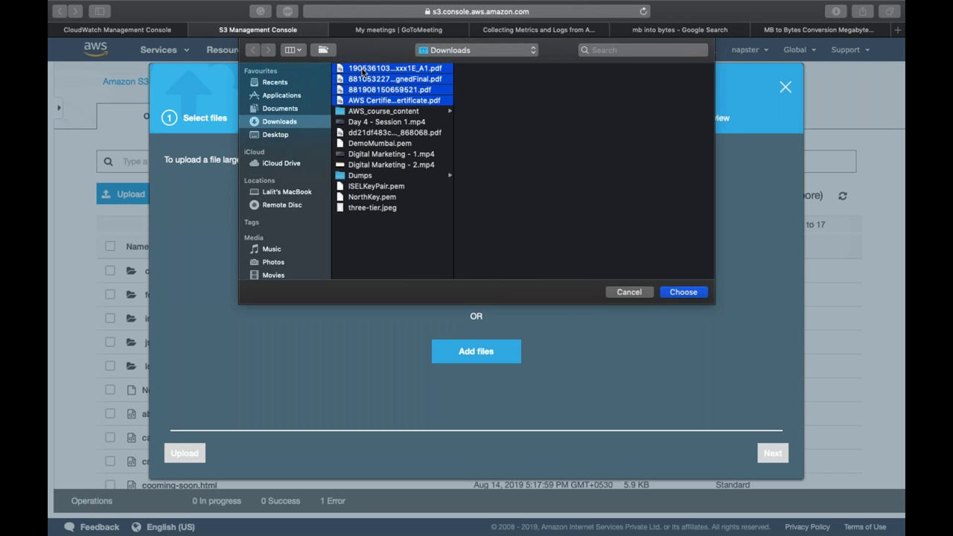
key(shift+Down)
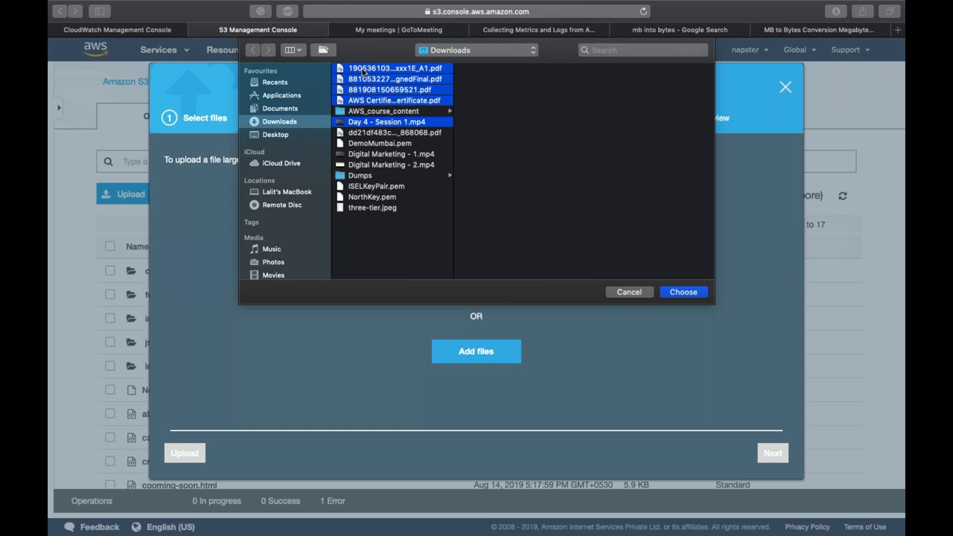
key(shift+Up)
key(Return)
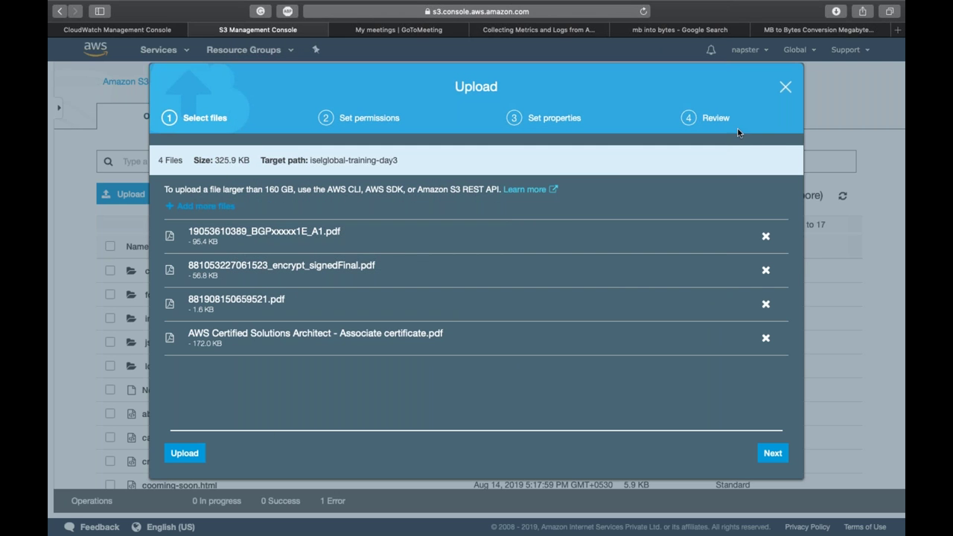
click(766, 237)
click(766, 236)
click(766, 237)
click(766, 237)
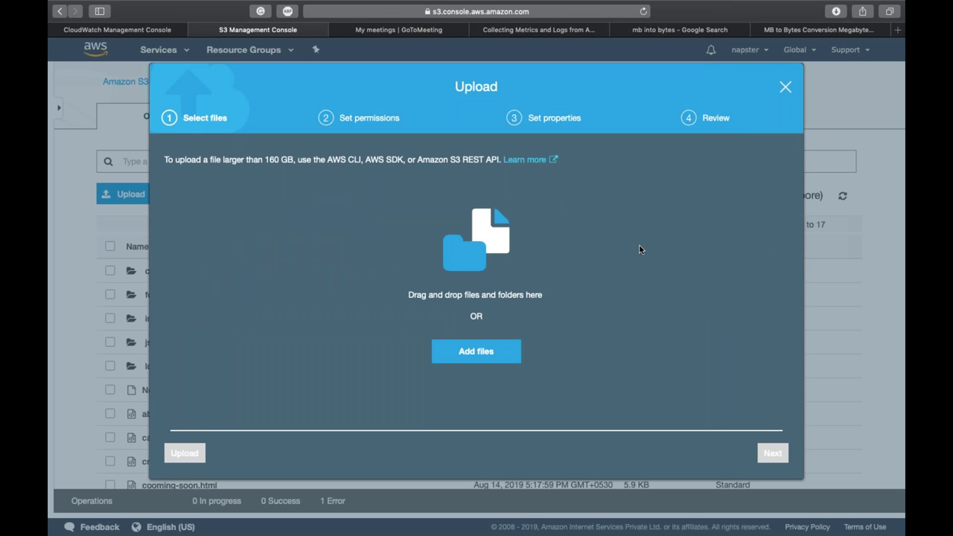
Step: Add Digital Marketing - 1.mp4 from Downloads and start the upload
click(486, 358)
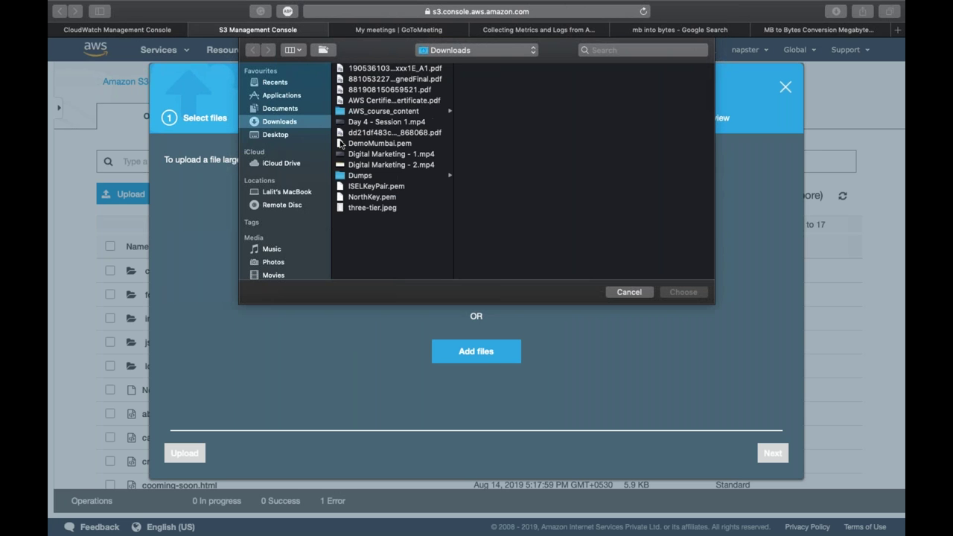
click(283, 108)
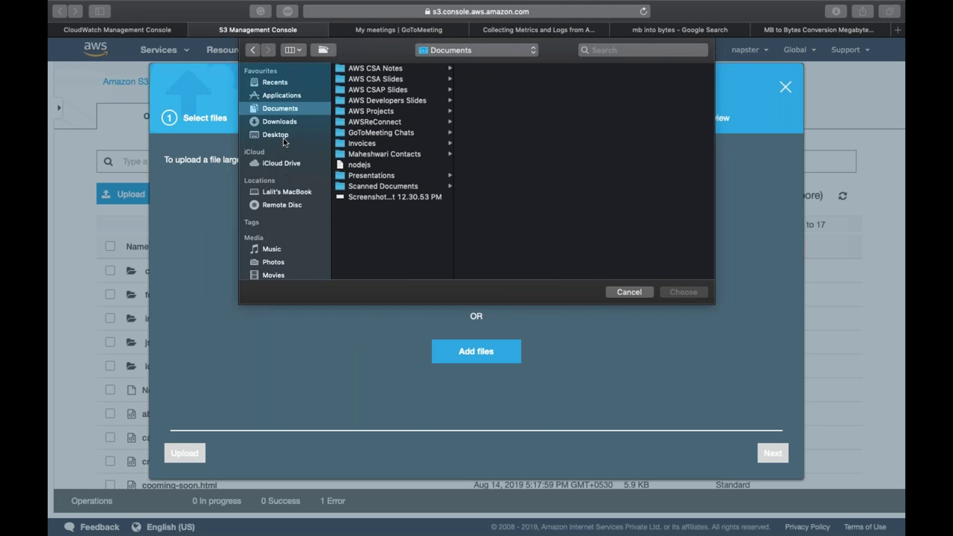
click(284, 122)
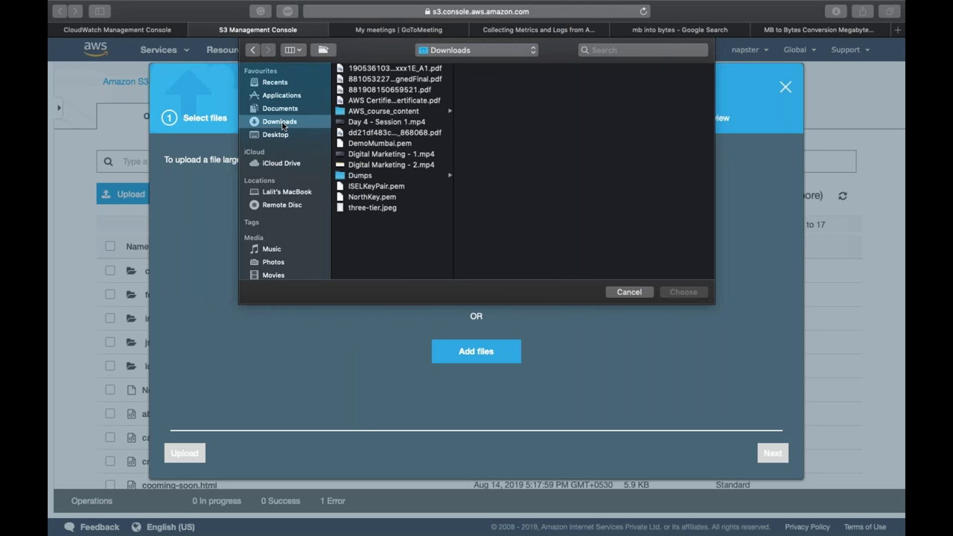
double_click(374, 155)
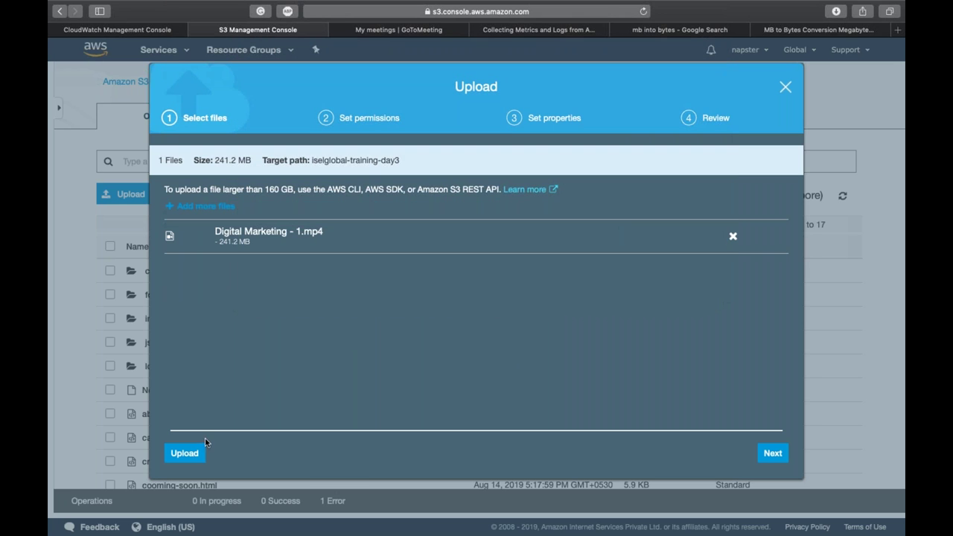
click(184, 453)
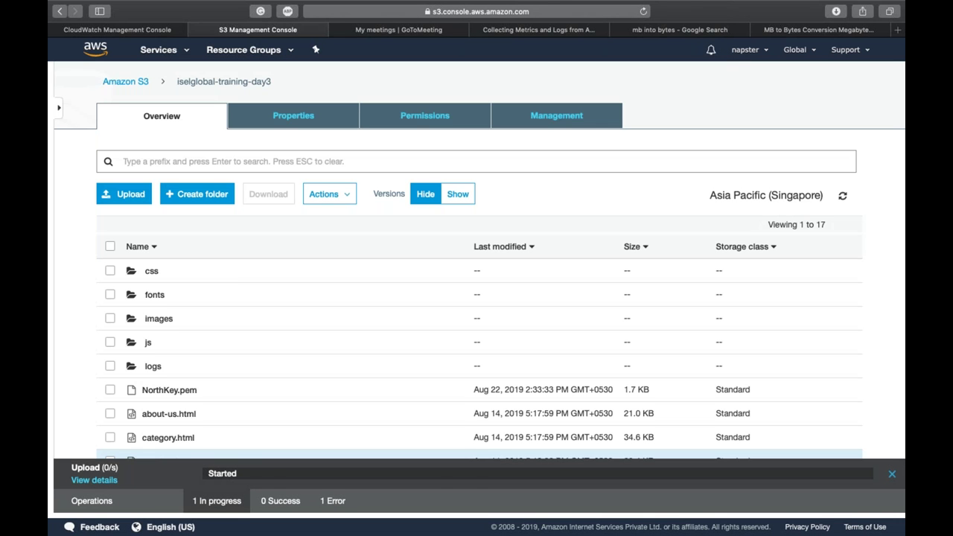
Step: Search Google in a new tab for 'small video download for testing'
key(super+t)
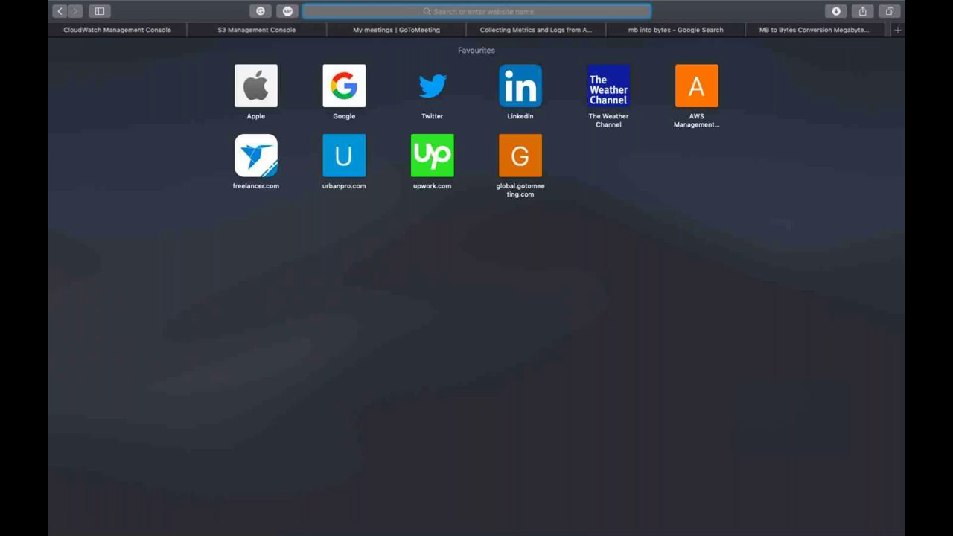
text(dmall)
key(BackSpace)
key(BackSpace)
key(BackSpace)
key(BackSpace)
key(BackSpace)
text(small video)
key(Return)
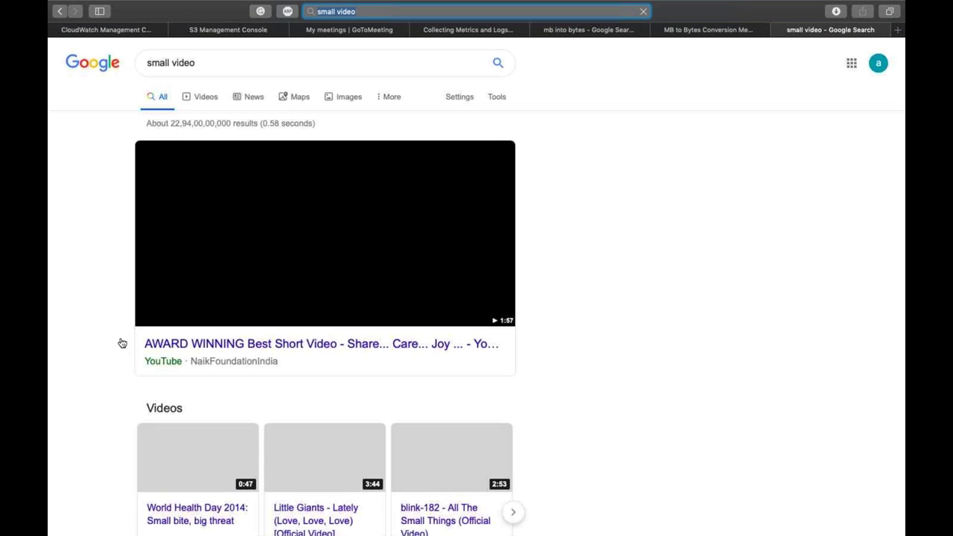
click(361, 55)
text(download)
key(Down)
key(Return)
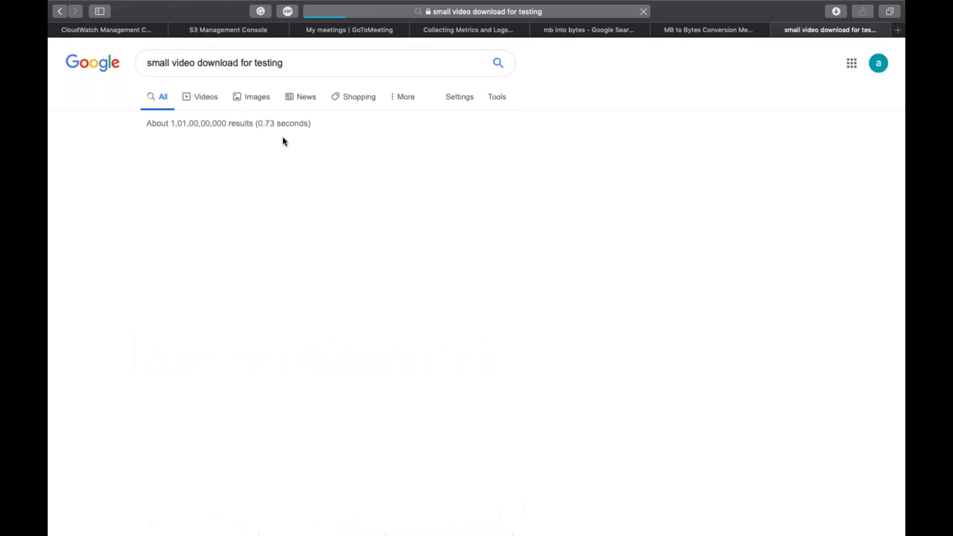
Step: Download the 3 MB sample MP4 from file-examples.com and close the video tab
click(275, 147)
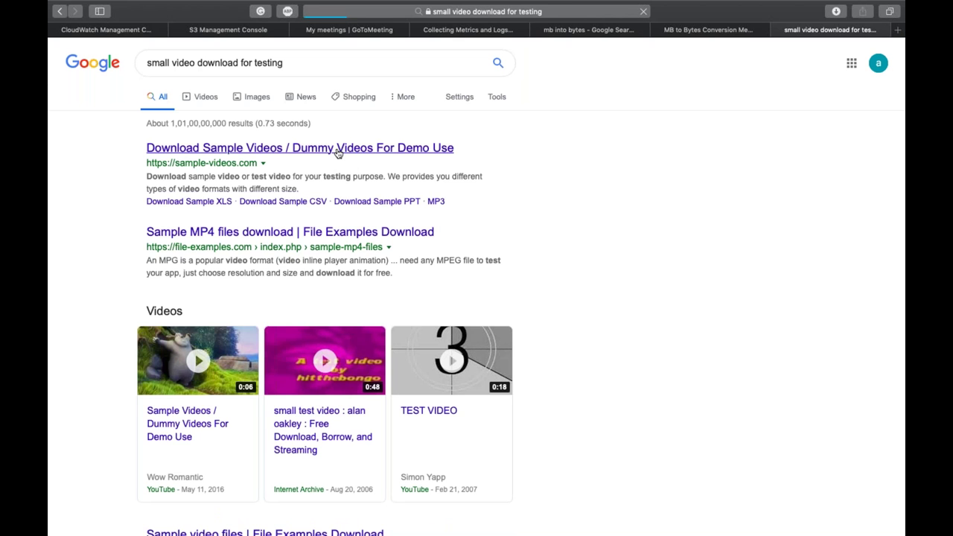
super+click(342, 235)
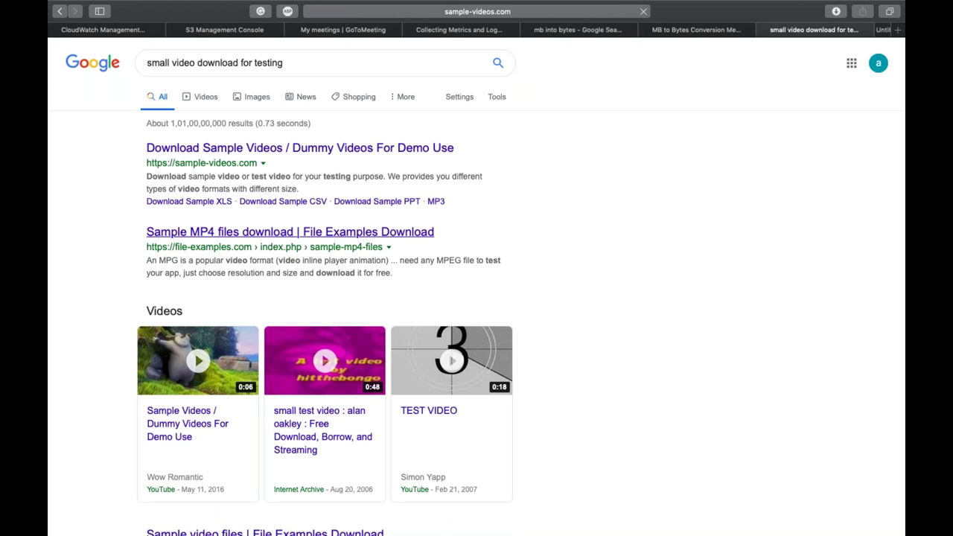
click(814, 30)
click(750, 30)
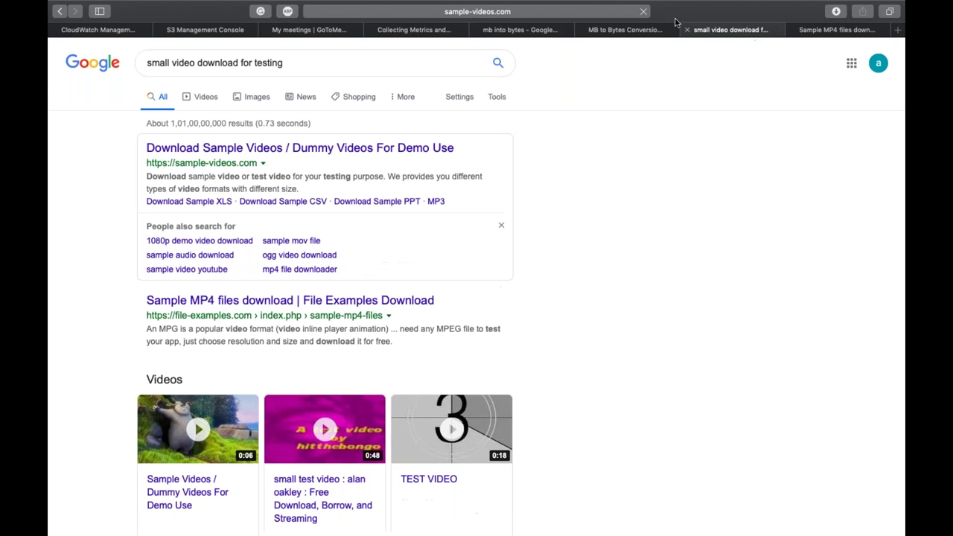
click(824, 33)
scroll(589, 179, down, 5)
click(649, 287)
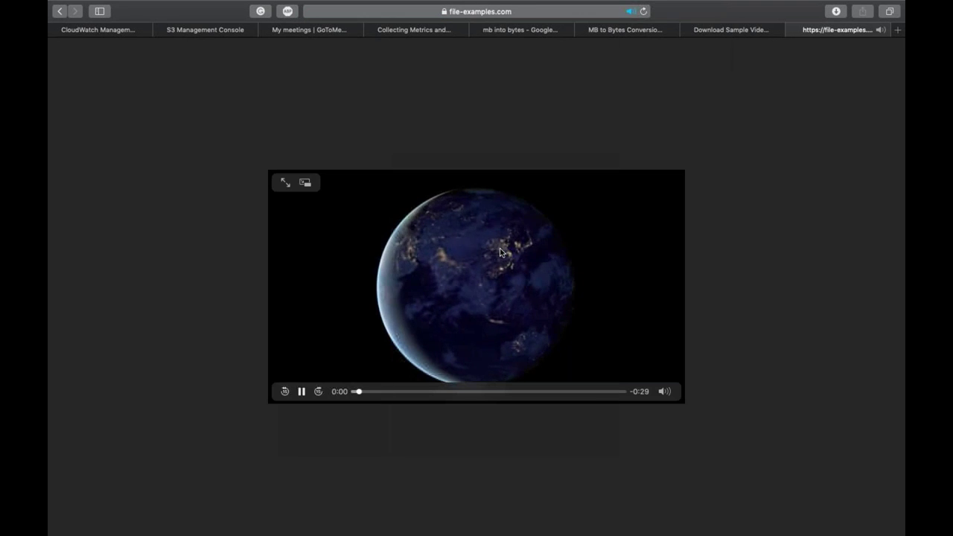
right_click(501, 250)
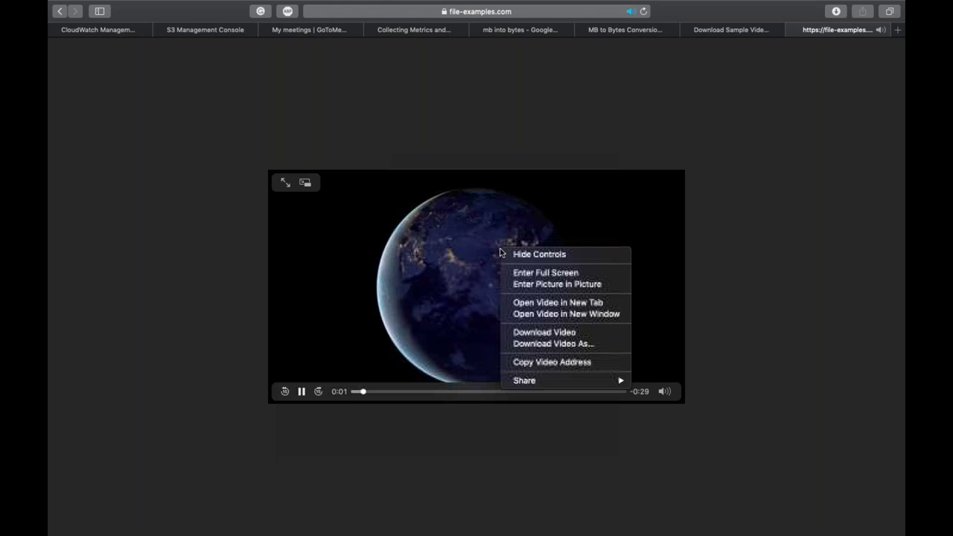
click(545, 331)
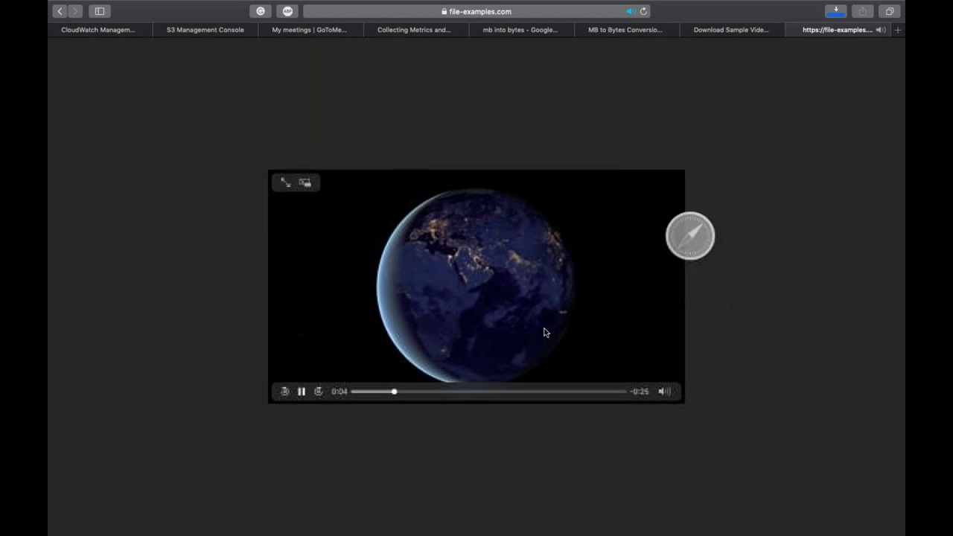
key(super+w)
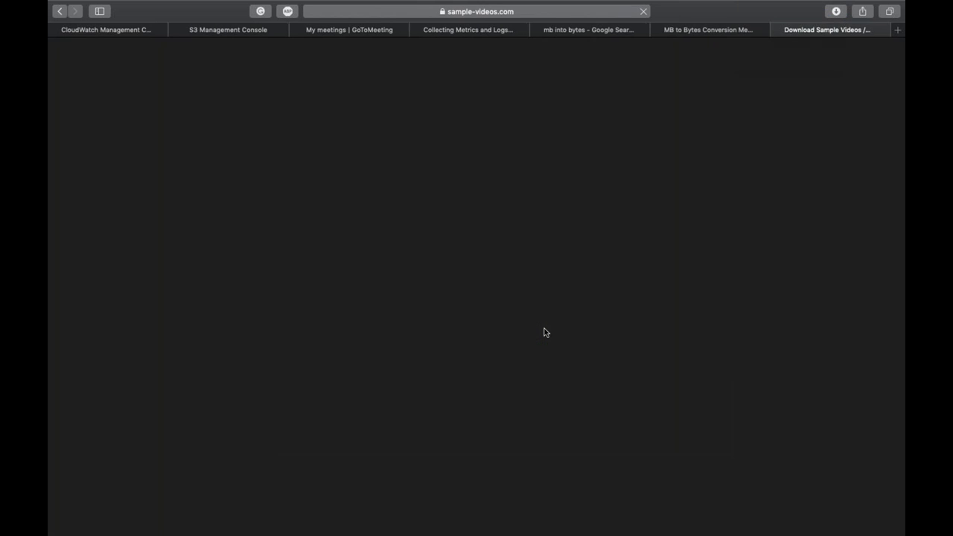
Step: Upload file_example_MP4_640_3MG.mp4 from Downloads to the iselglobal-training-day3 bucket
key(super+w)
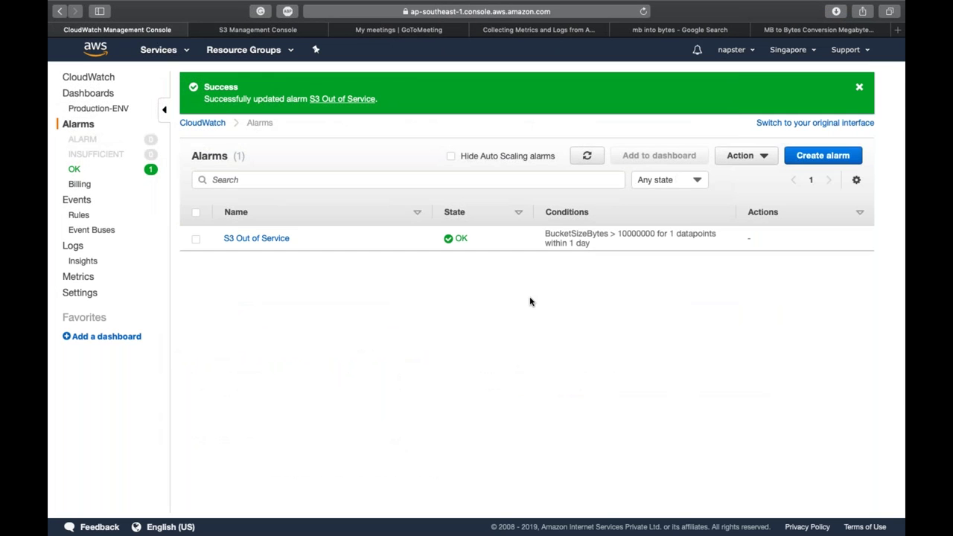
key(ctrl+Tab)
scroll(470, 449, down, 2)
scroll(471, 449, down, 5)
scroll(470, 449, up, 5)
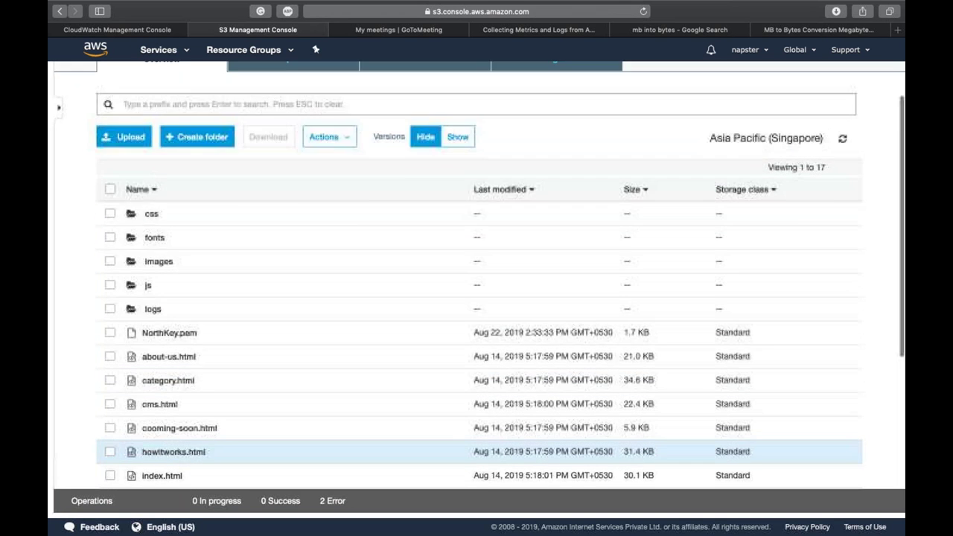
scroll(470, 449, up, 2)
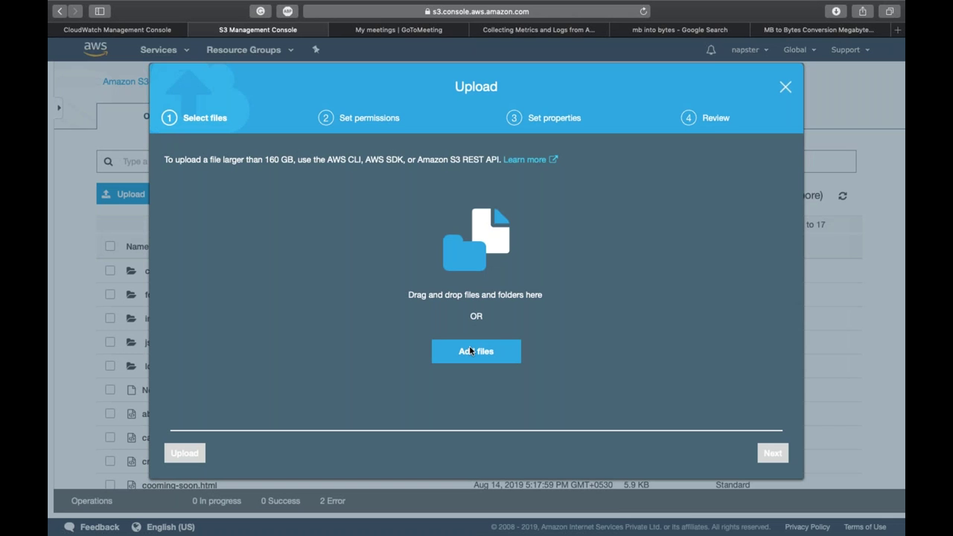
click(472, 351)
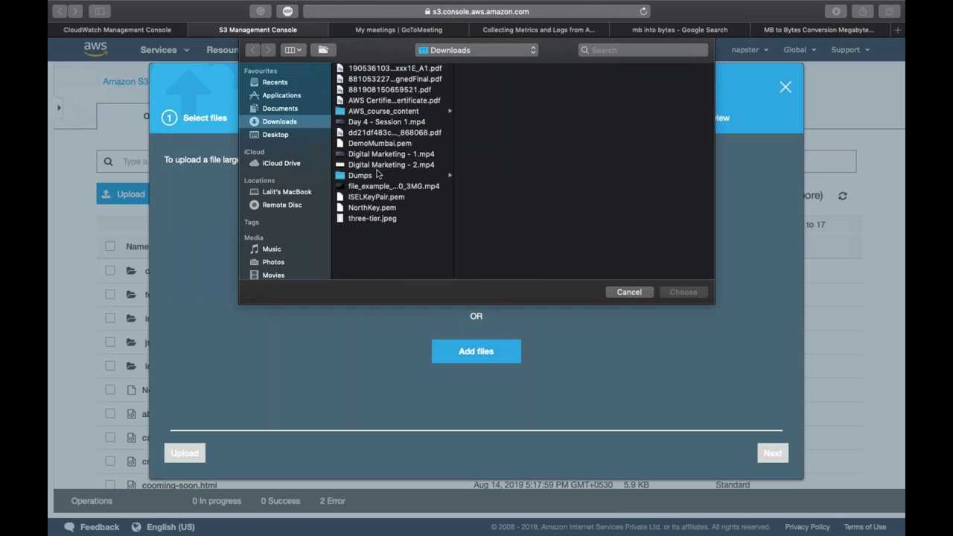
click(395, 133)
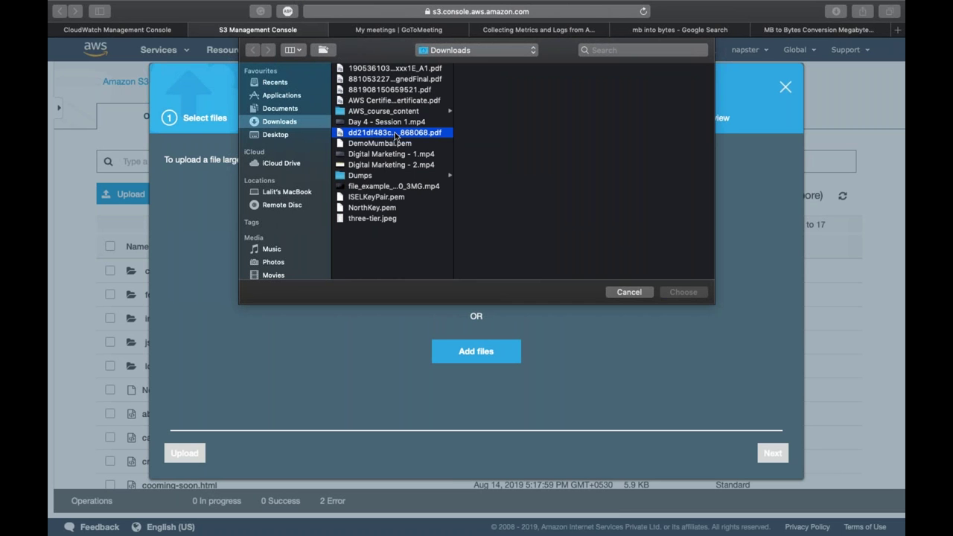
click(376, 186)
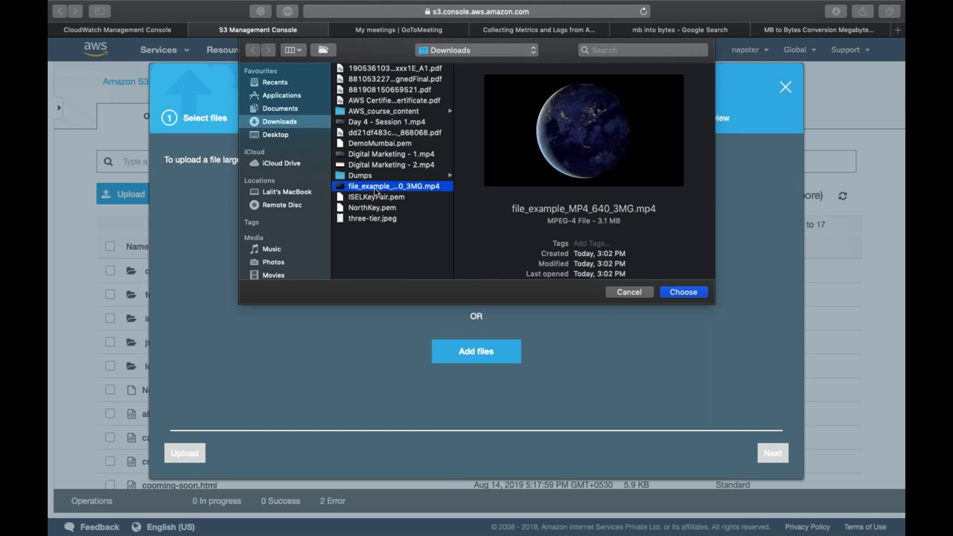
double_click(376, 187)
click(185, 452)
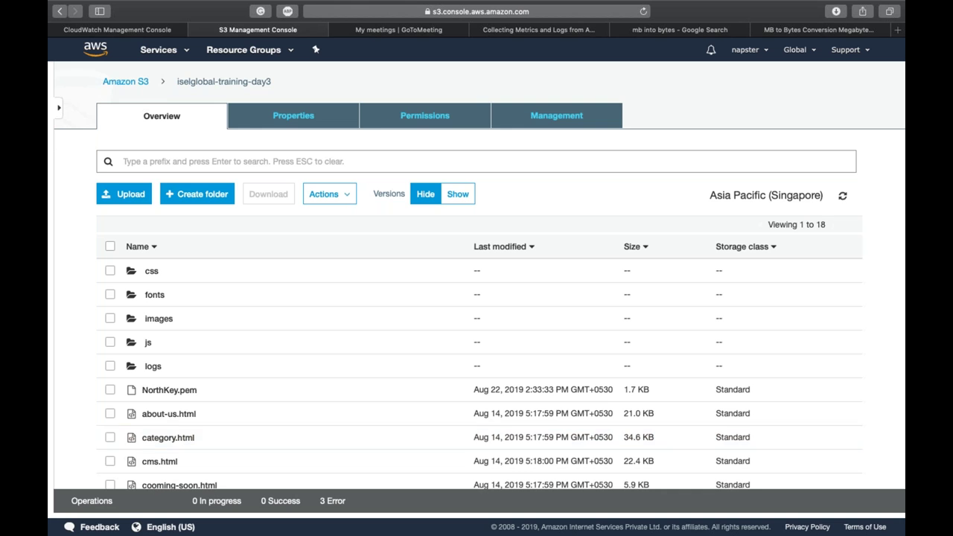
Step: Check the uploaded mp4 object's details, then return to the CloudWatch alarms tab
scroll(479, 276, down, 1)
scroll(198, 451, down, 5)
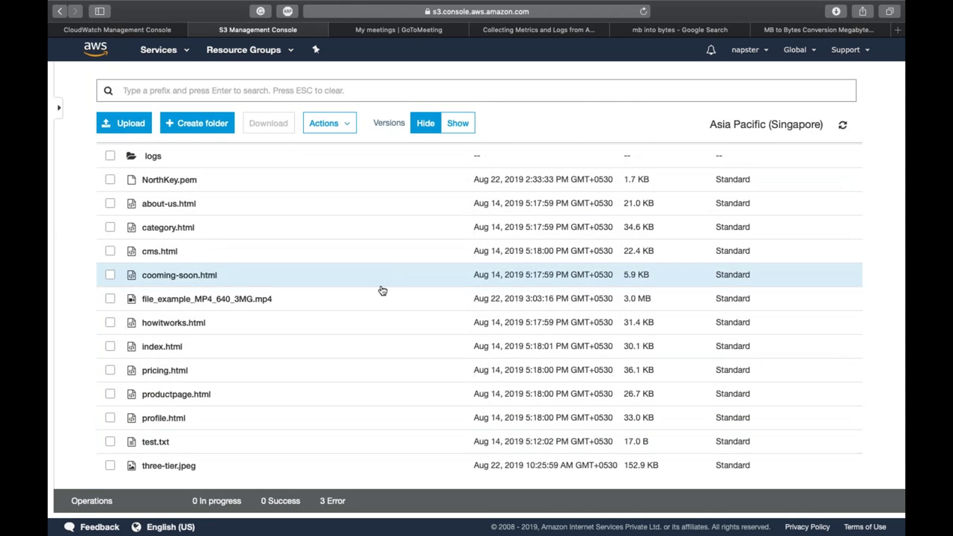
click(382, 298)
scroll(381, 298, up, 6)
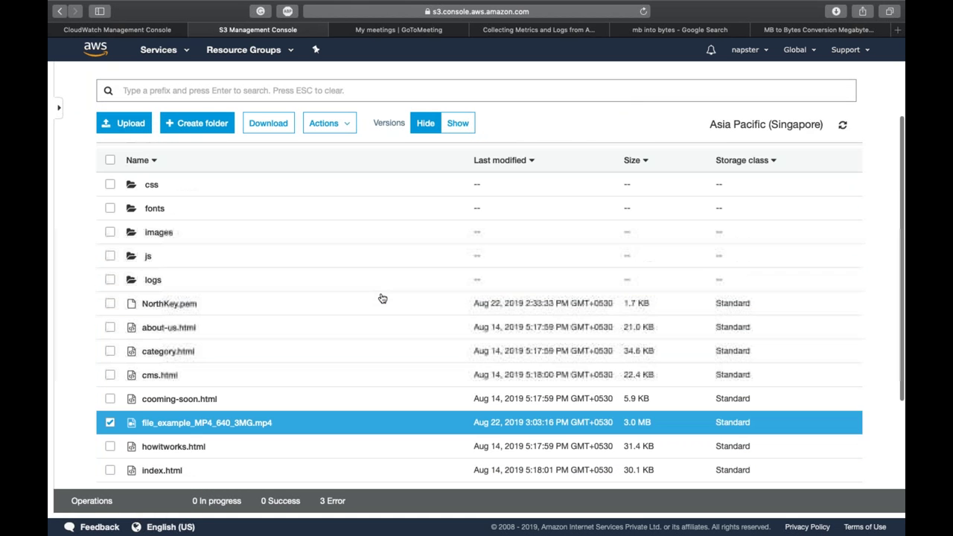
click(846, 157)
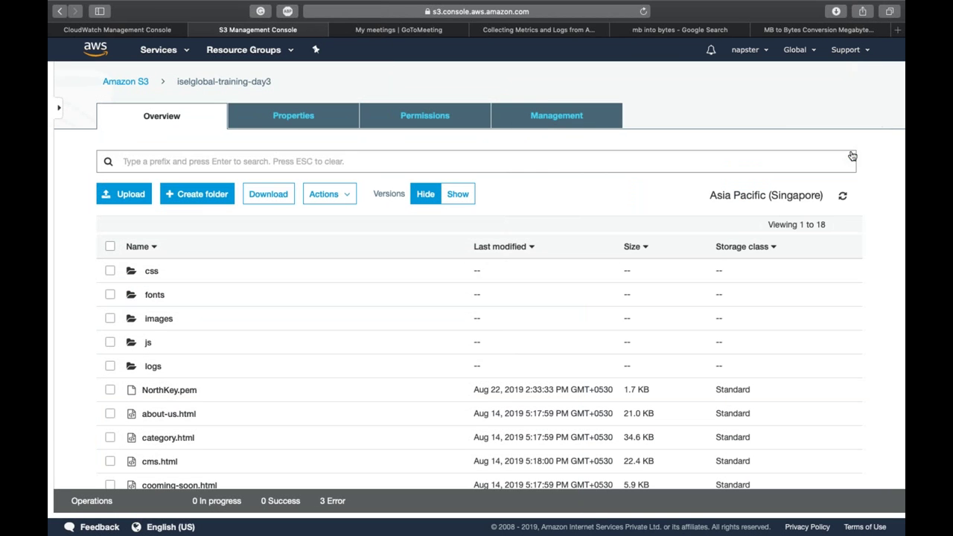
click(128, 31)
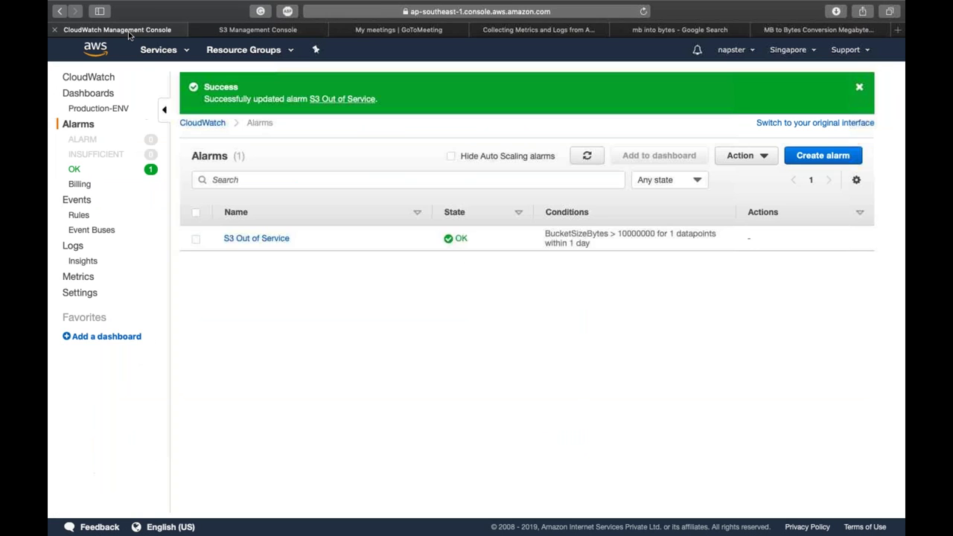
Step: Open the S3 Out of Service alarm's details and review them
click(277, 242)
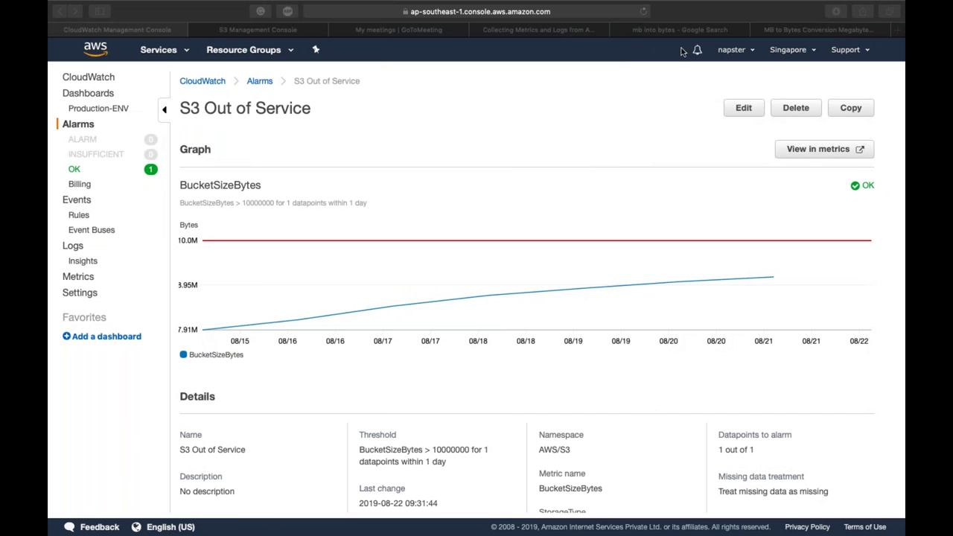
click(683, 83)
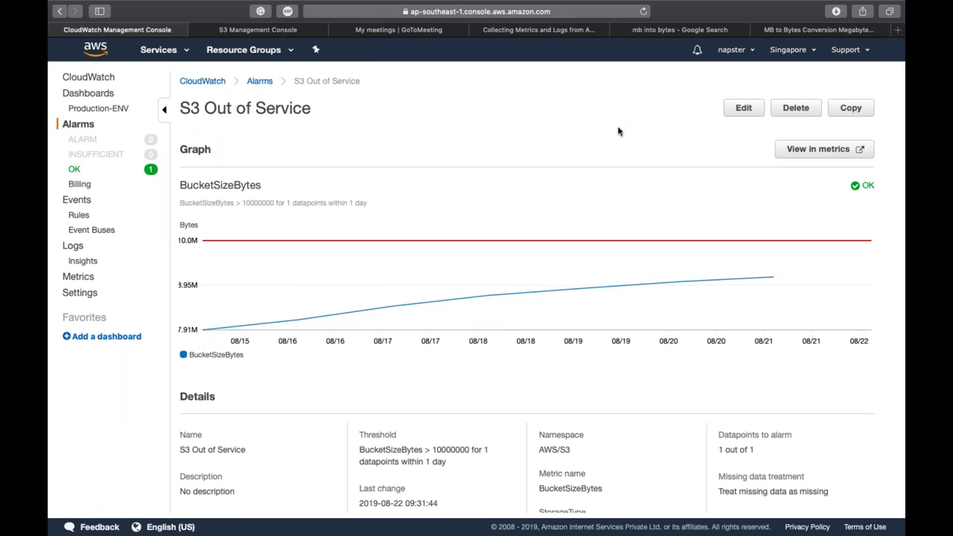
scroll(617, 131, down, 3)
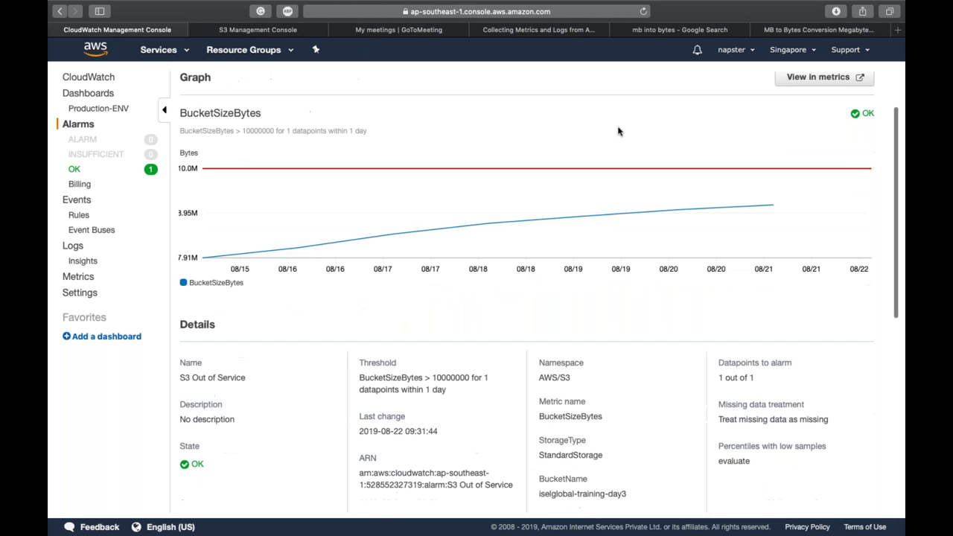
scroll(618, 131, up, 3)
Step: Refresh the alarm list, reopen S3 Out of Service, and view its metric in Metrics
mouse_move(773, 277)
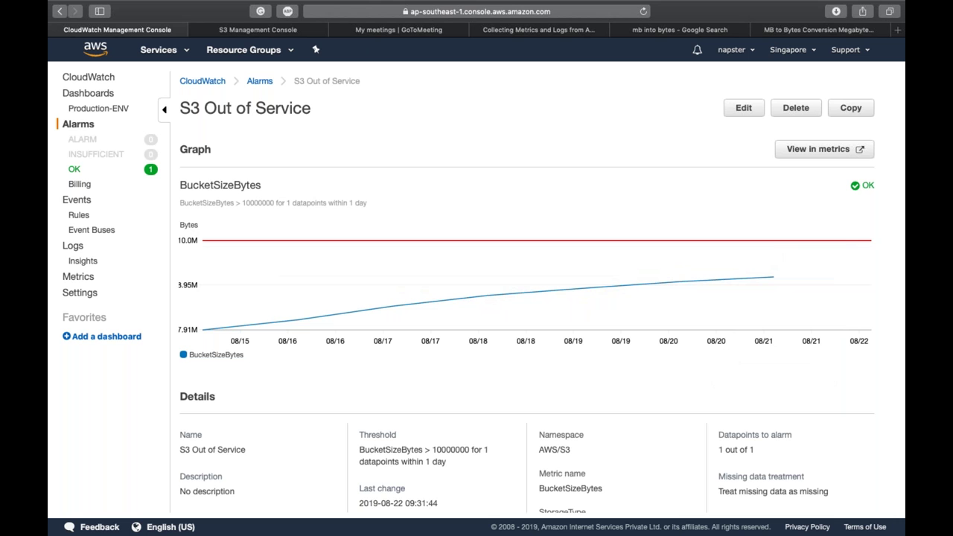
click(252, 82)
click(587, 117)
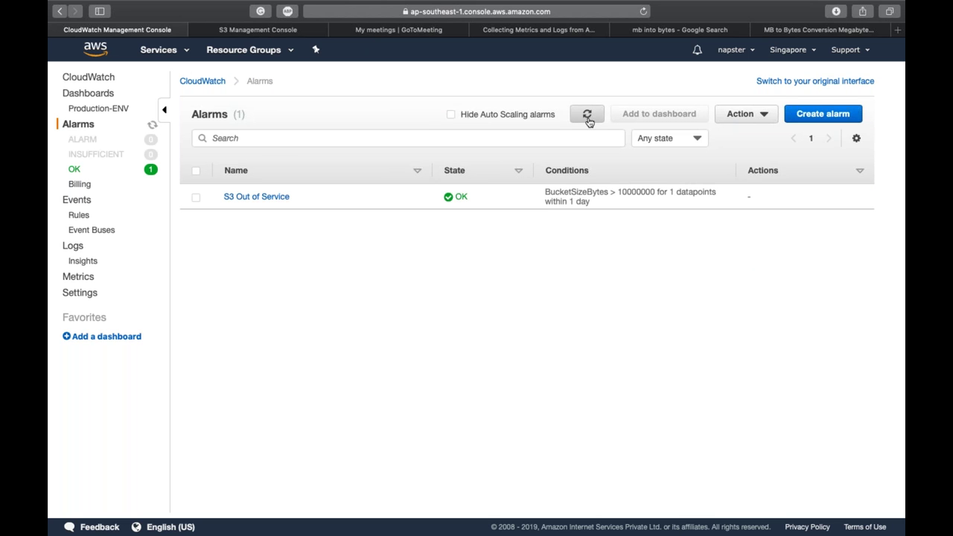
click(588, 119)
click(252, 197)
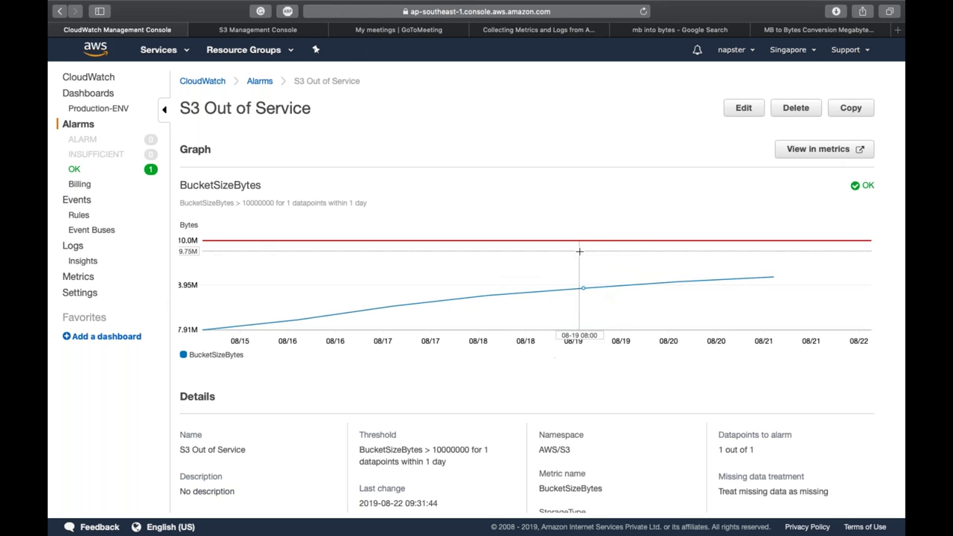
scroll(579, 252, down, 1)
scroll(579, 251, down, 10)
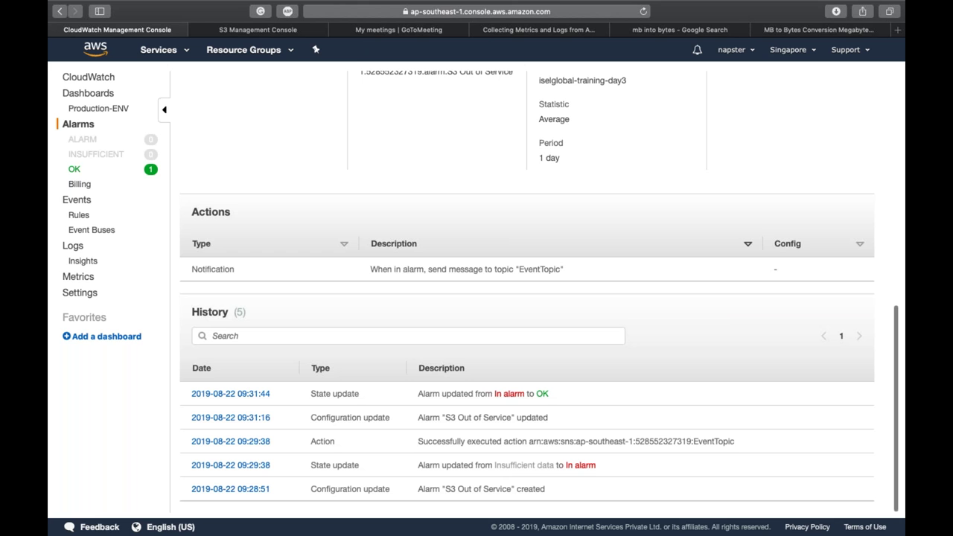
scroll(802, 149, up, 10)
click(799, 148)
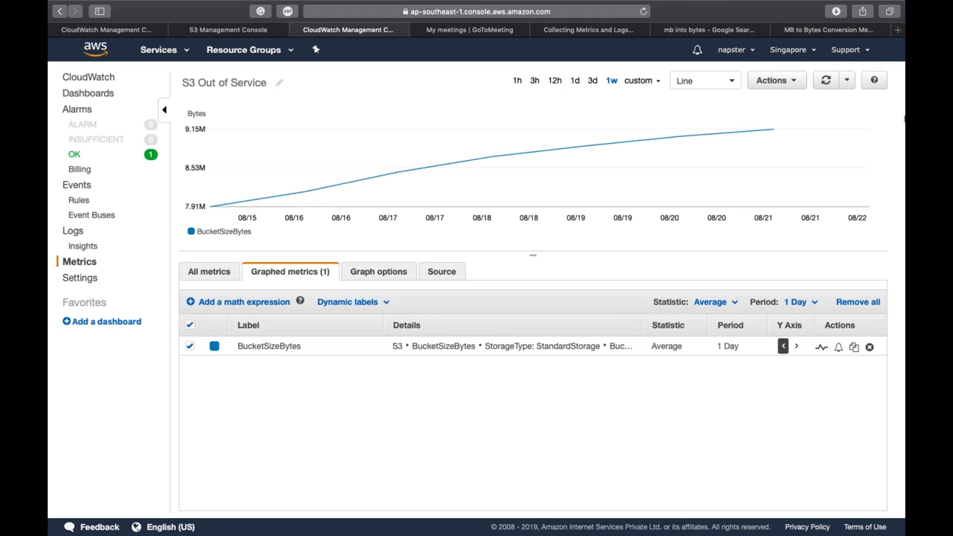
Step: Narrow the BucketSizeBytes graph's time range to the last 5 minutes
click(772, 80)
click(771, 81)
click(517, 82)
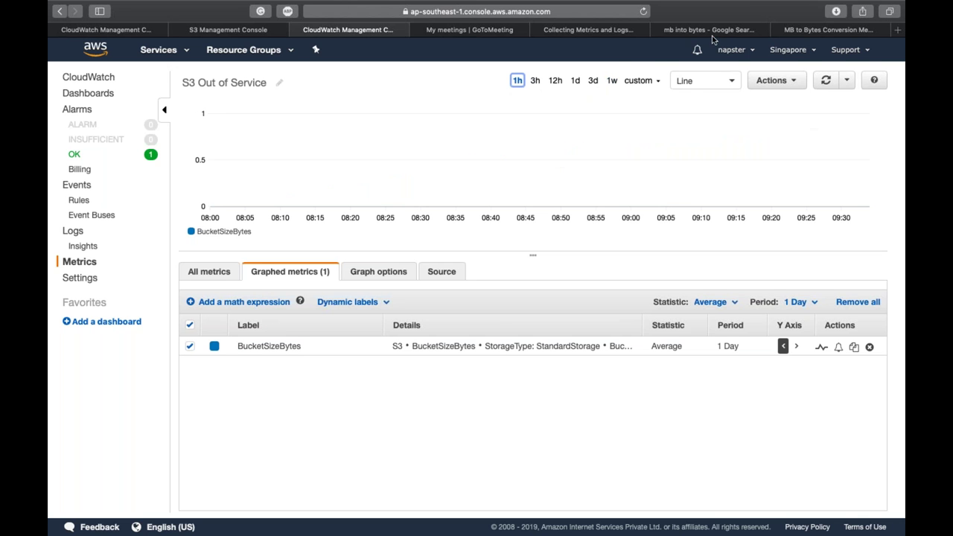
click(637, 81)
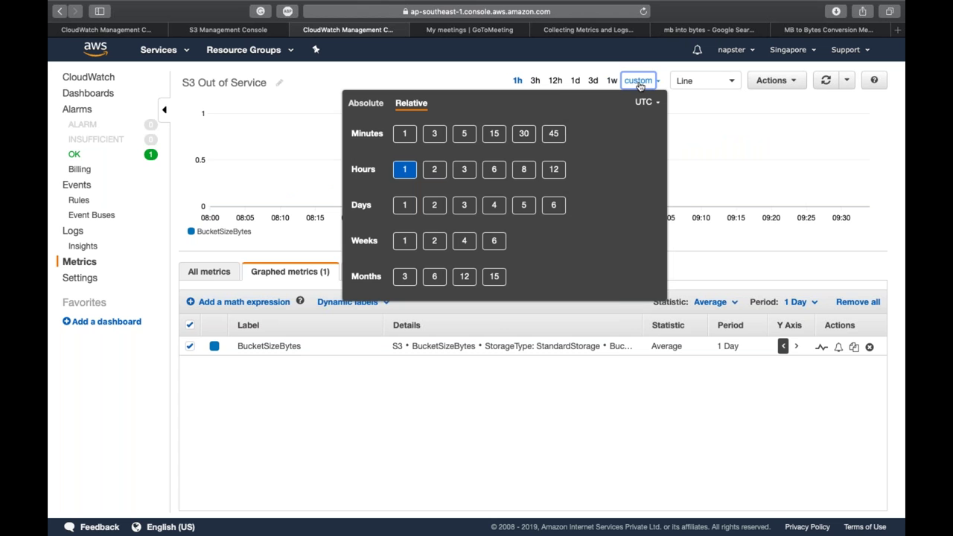
click(404, 133)
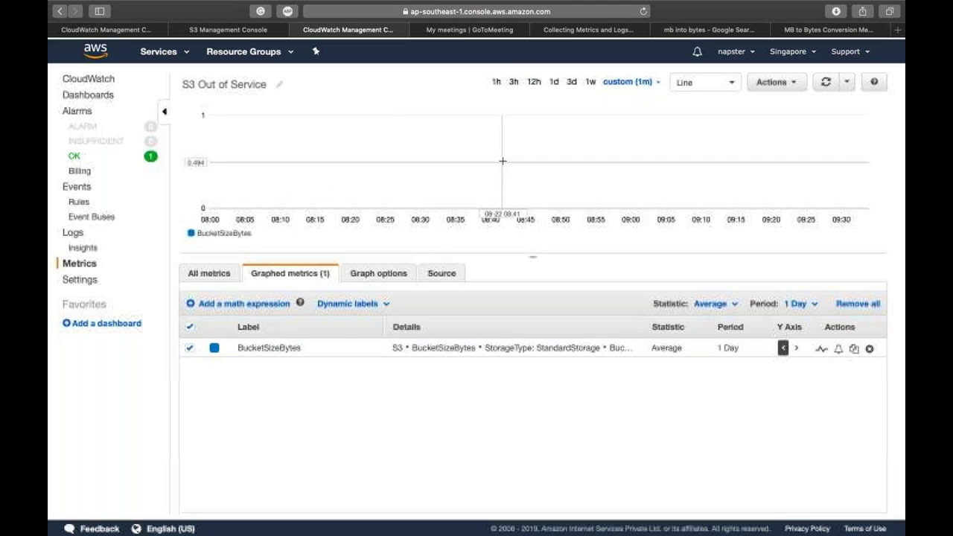
click(629, 81)
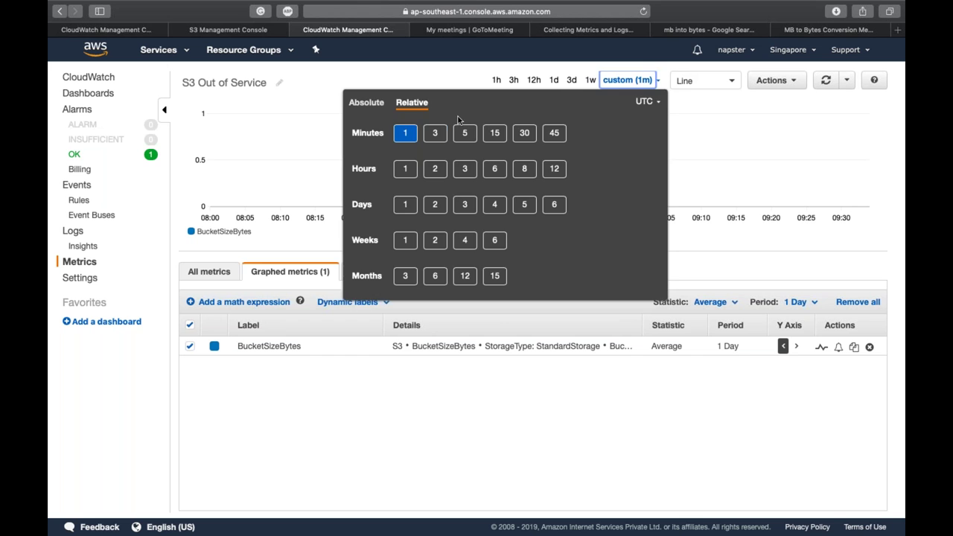
click(434, 133)
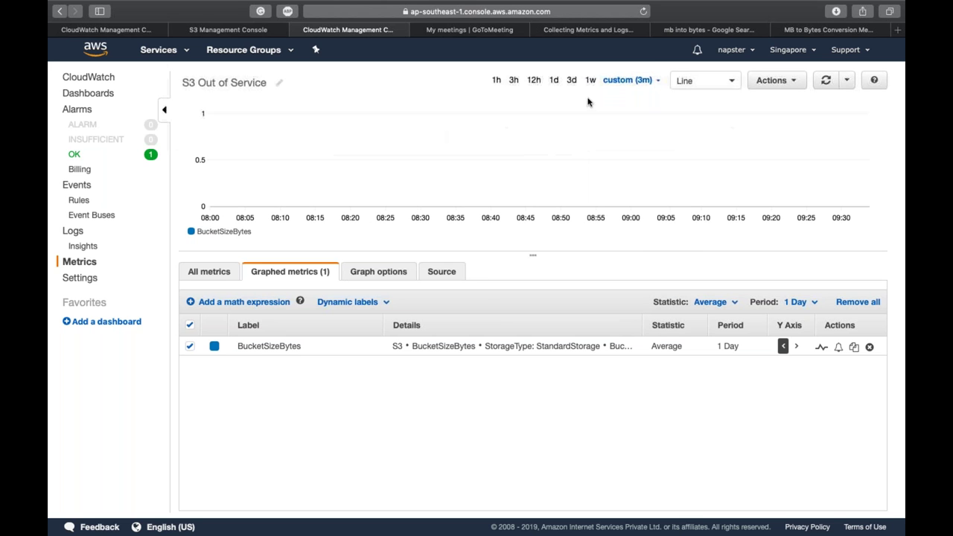
click(622, 79)
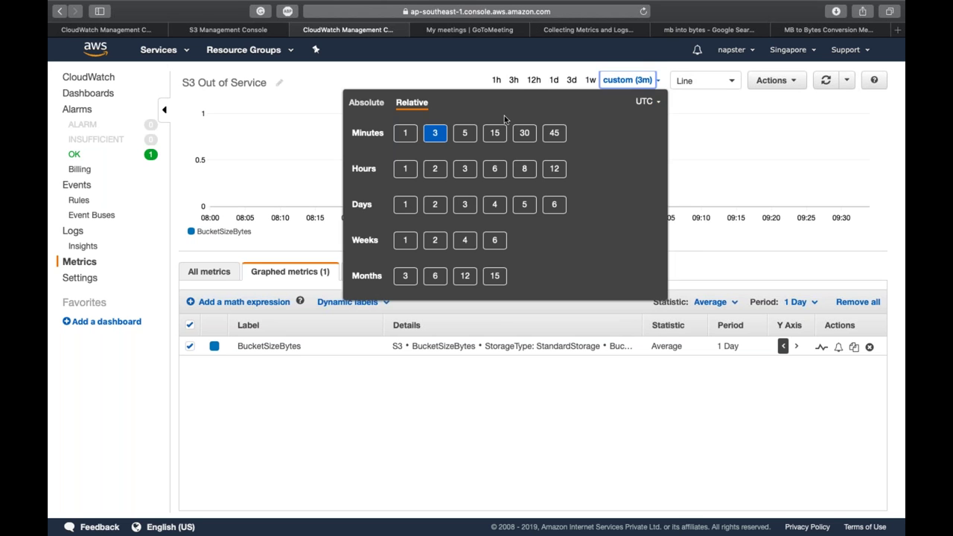
click(463, 137)
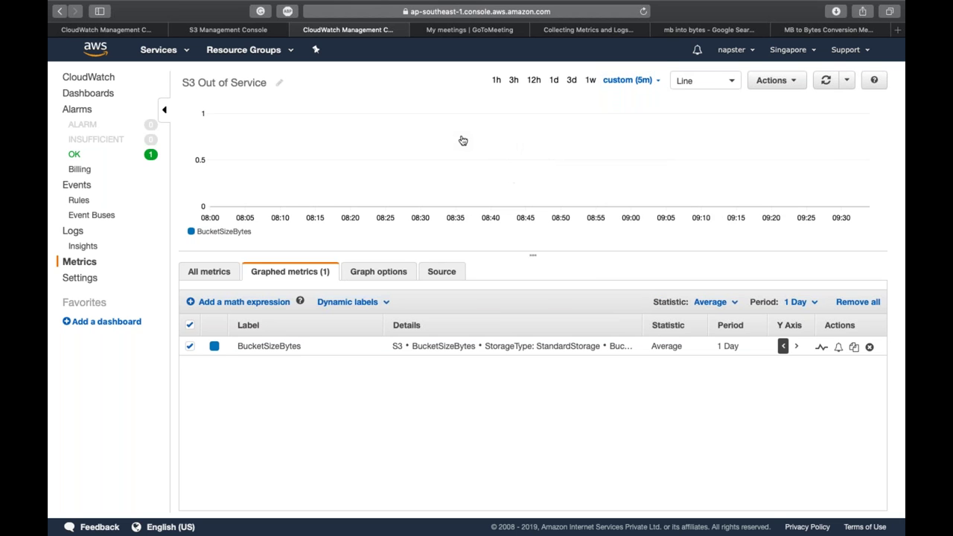
Step: Reload the graph and set it to auto-refresh every 10 seconds
click(825, 79)
click(847, 80)
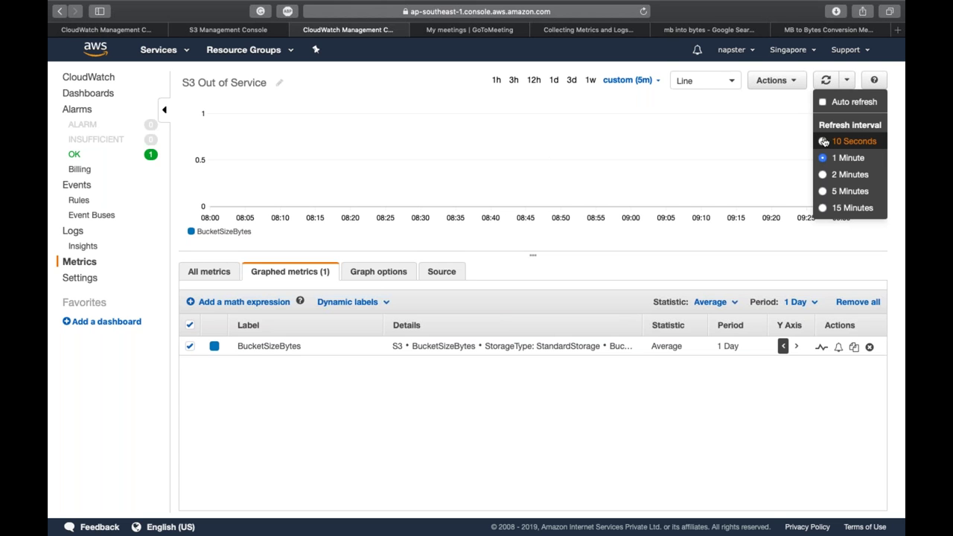
click(823, 142)
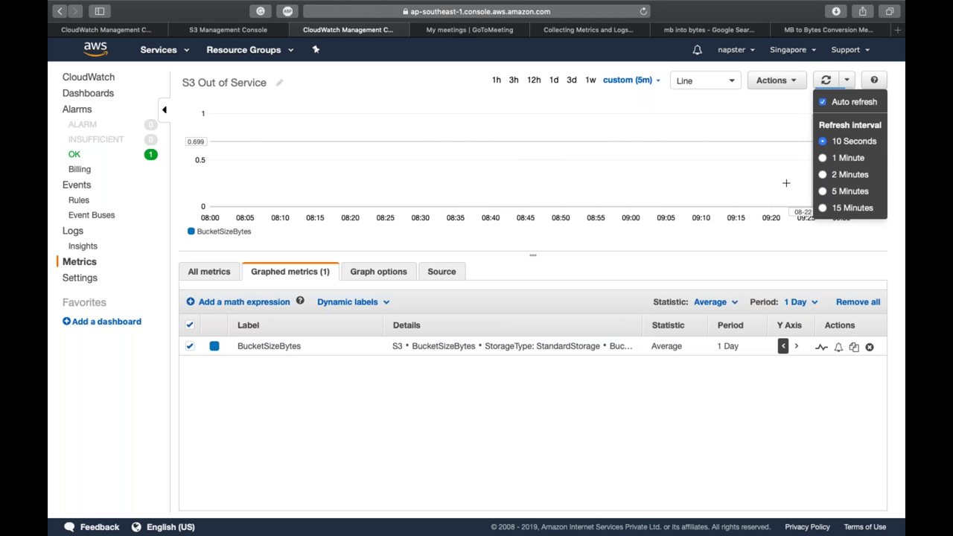
click(785, 240)
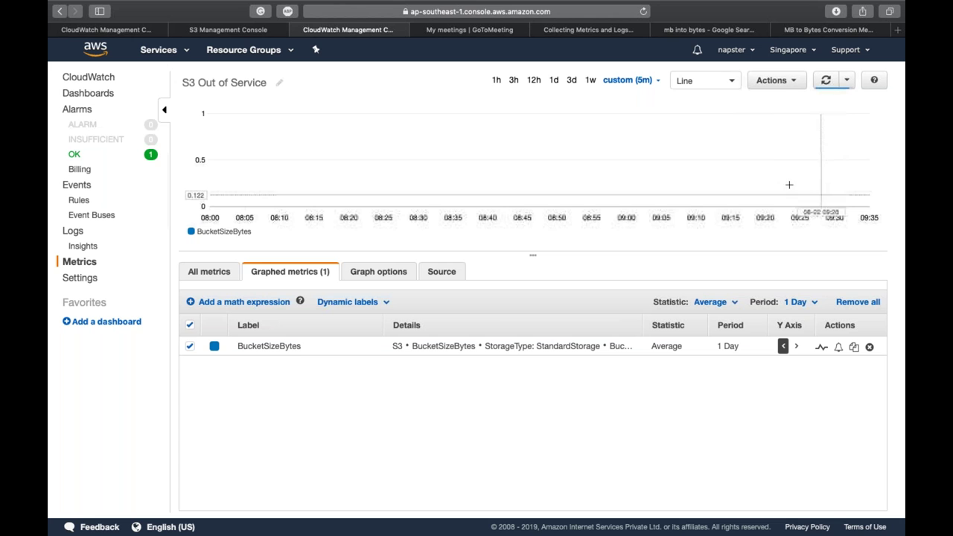
Step: Return to the alarm details tab and go to CloudTrail through the Services search 'cloudtr'
click(140, 29)
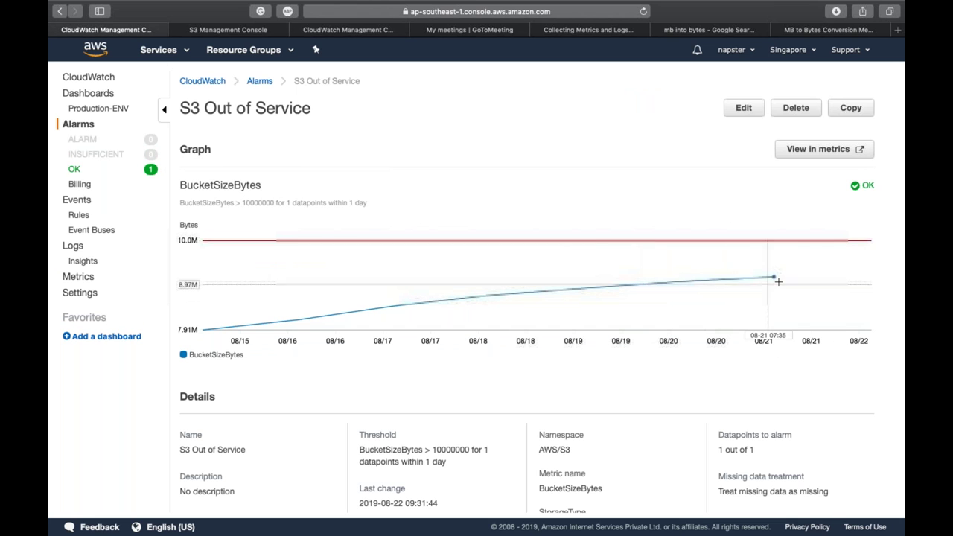
mouse_move(783, 249)
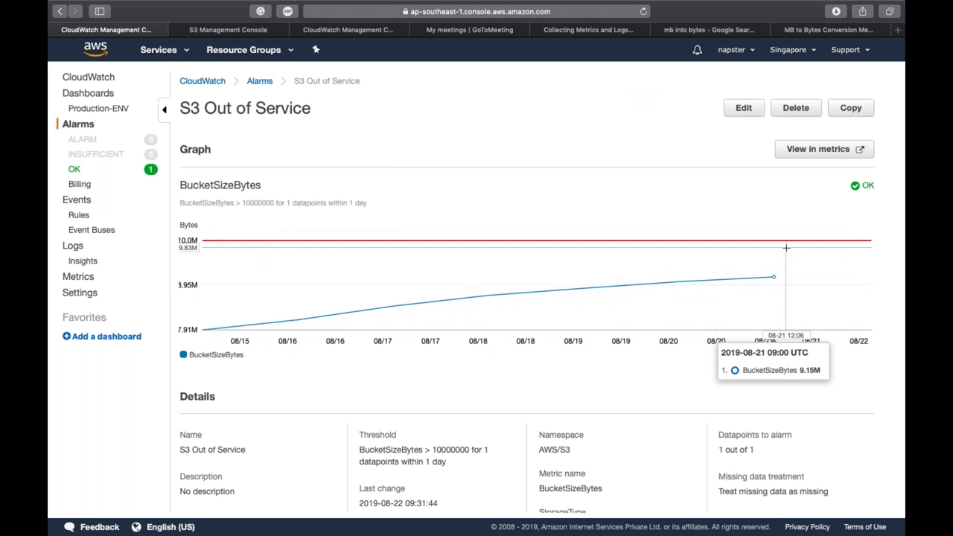
click(159, 50)
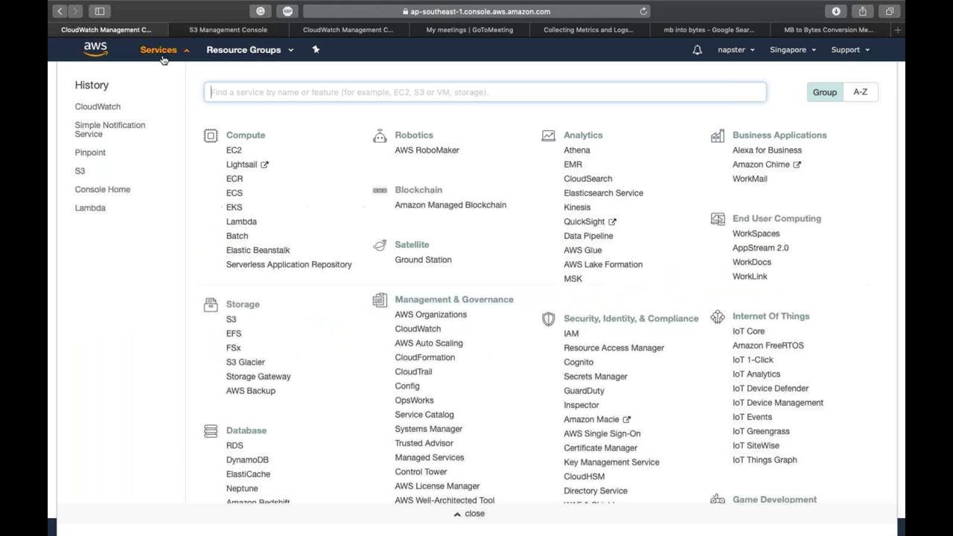
text(cloud)
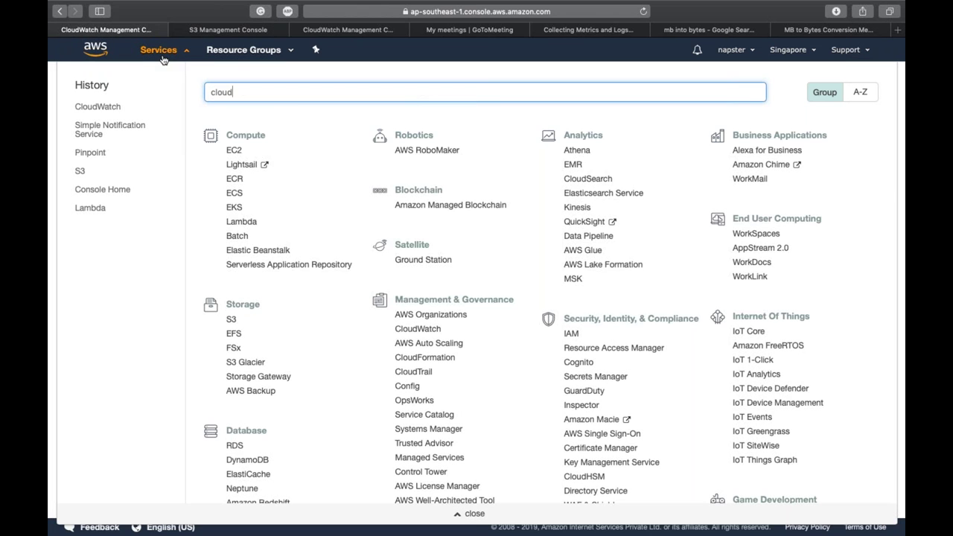
text(tr)
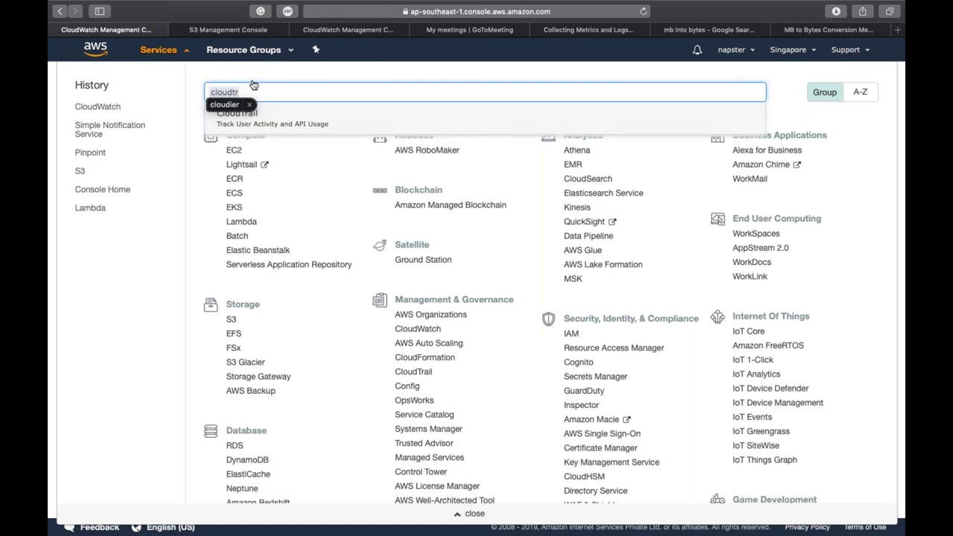
click(276, 124)
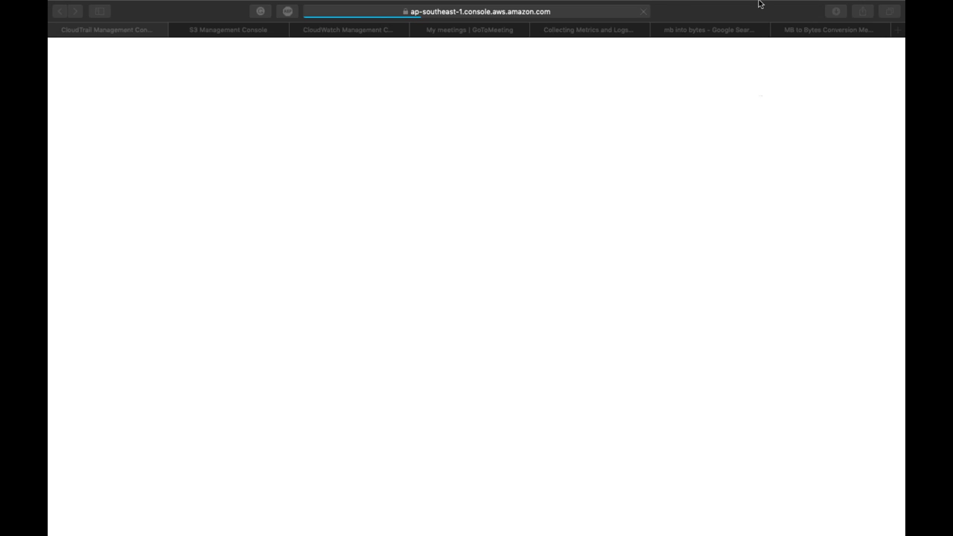
Step: Wait for the CloudTrail dashboard's recent events, then switch back to the CloudWatch tab
mouse_move(750, 3)
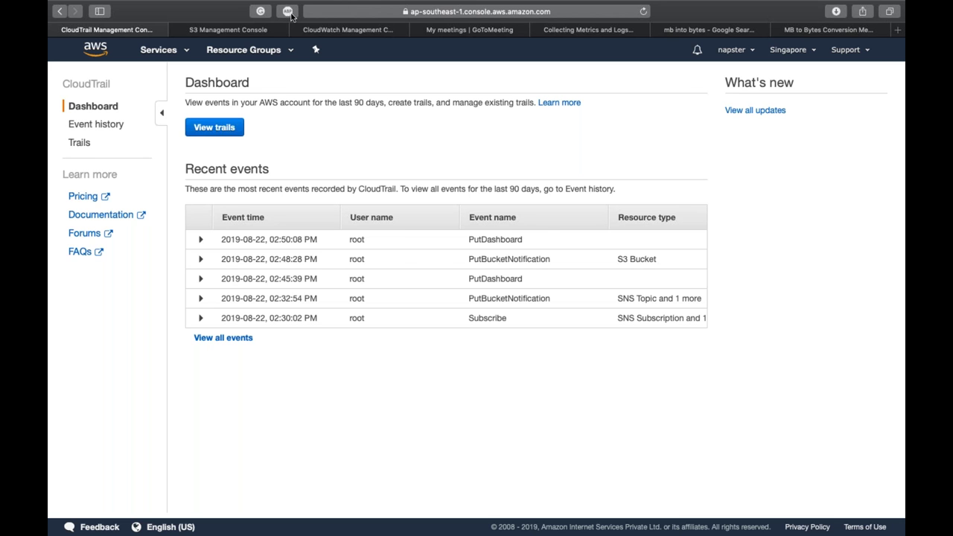
click(328, 33)
Step: Create a log group named 'test' from the Logs page and open its retention setting
click(75, 233)
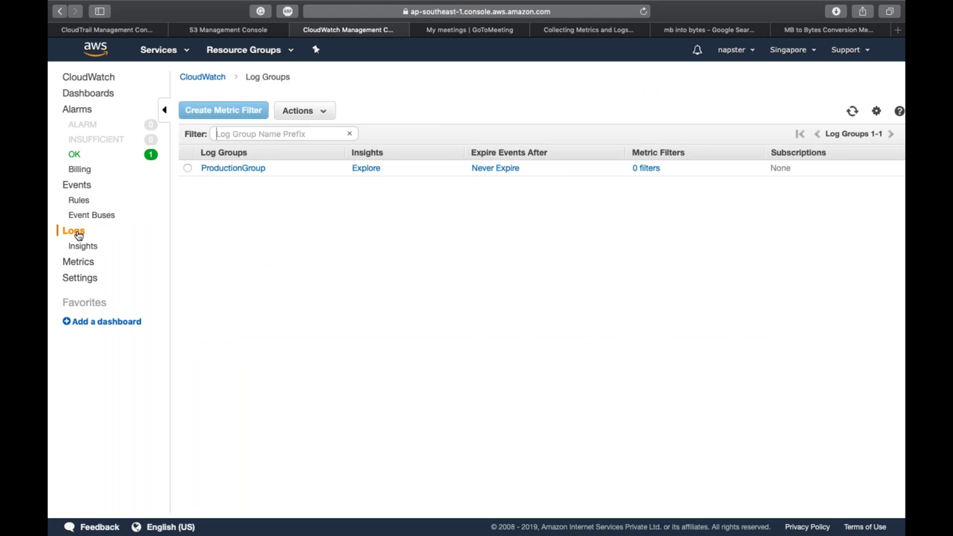
click(299, 110)
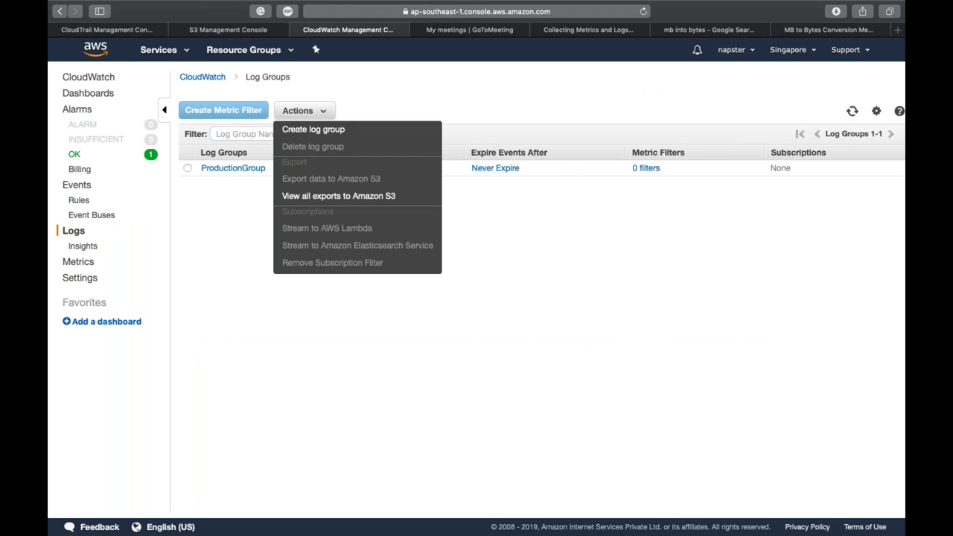
click(298, 130)
click(527, 287)
text(test)
click(563, 317)
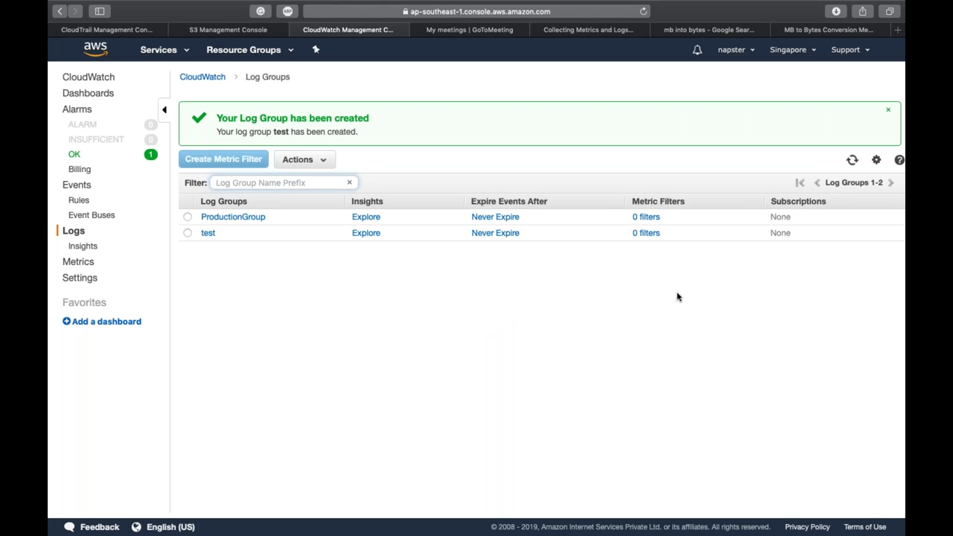
click(525, 241)
click(479, 235)
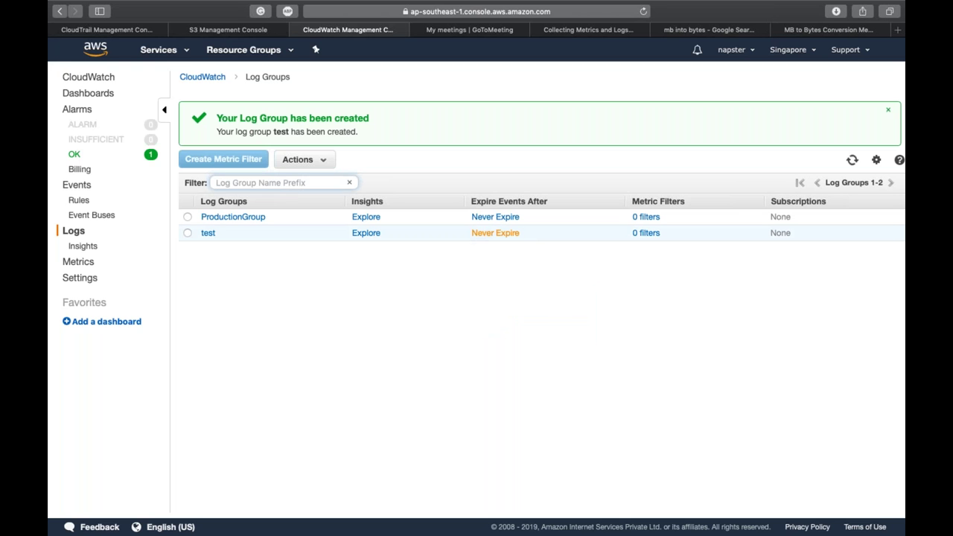
Step: Set the test log group's retention to 1 month (30 days), then reopen its retention settings
click(502, 284)
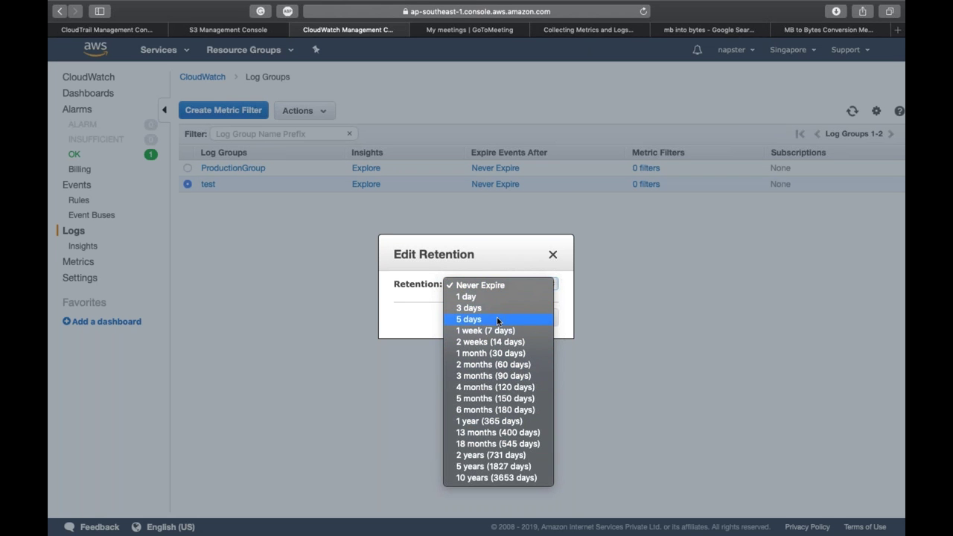
click(503, 354)
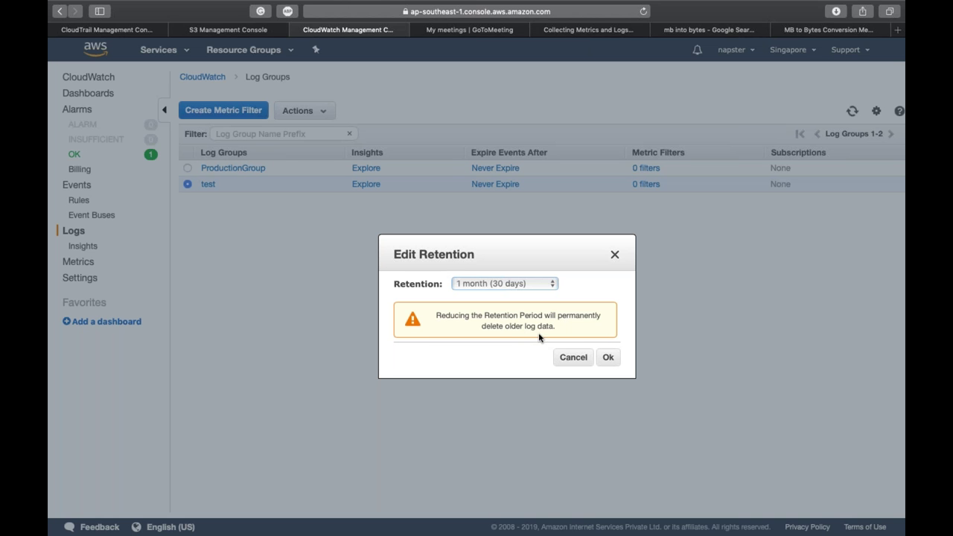
click(608, 357)
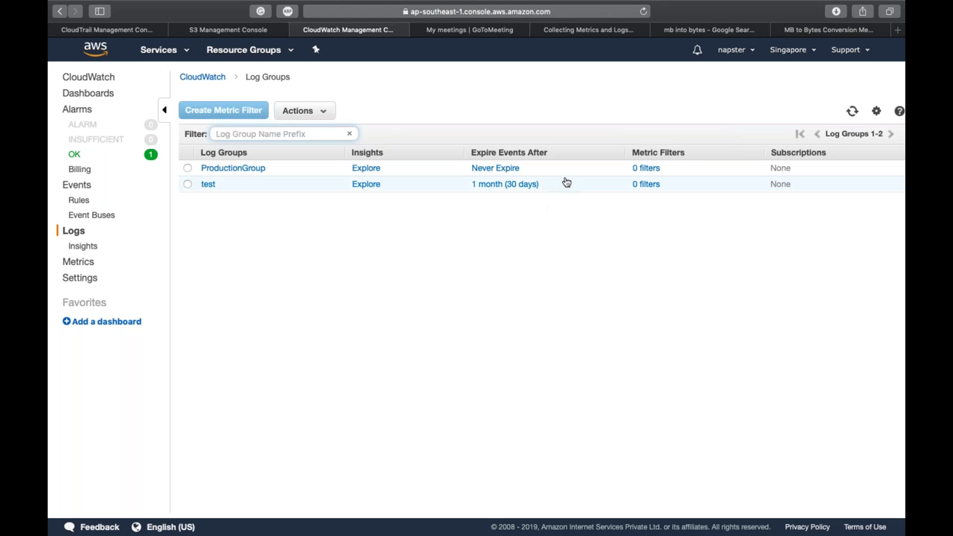
click(530, 184)
Step: Cancel the Edit Retention dialog unchanged and switch to the CloudTrail Management Console tab
click(513, 318)
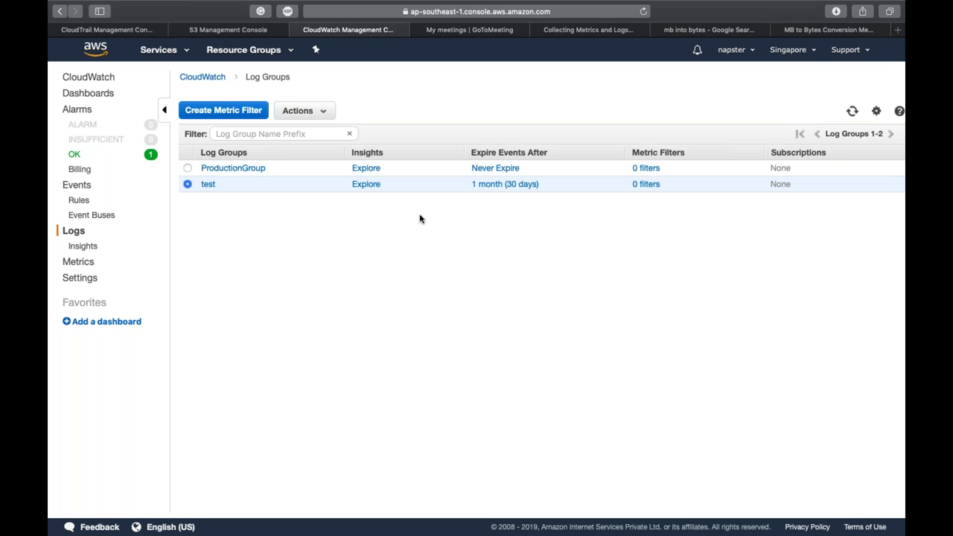
click(76, 31)
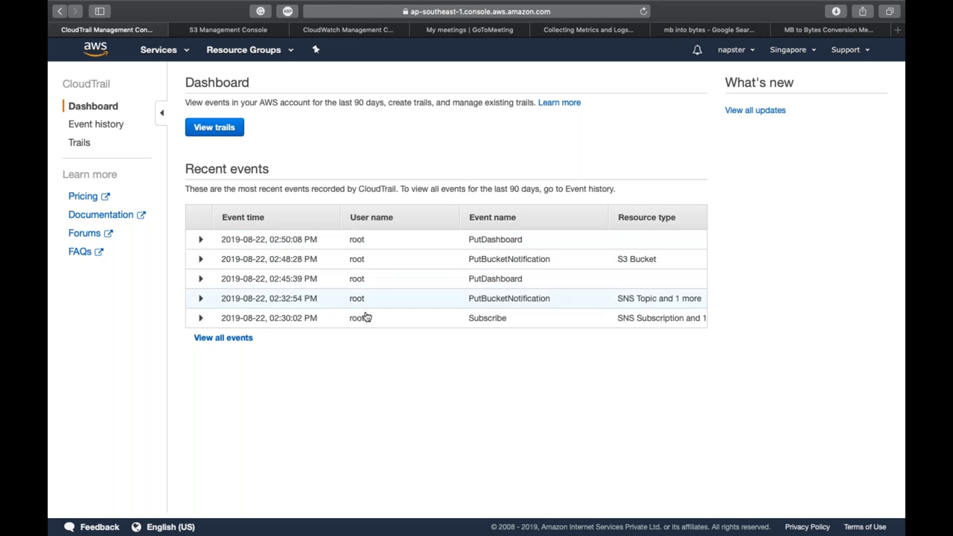
Step: Open Event history, browse the 90 days of events, and open the Time range calendar
click(240, 339)
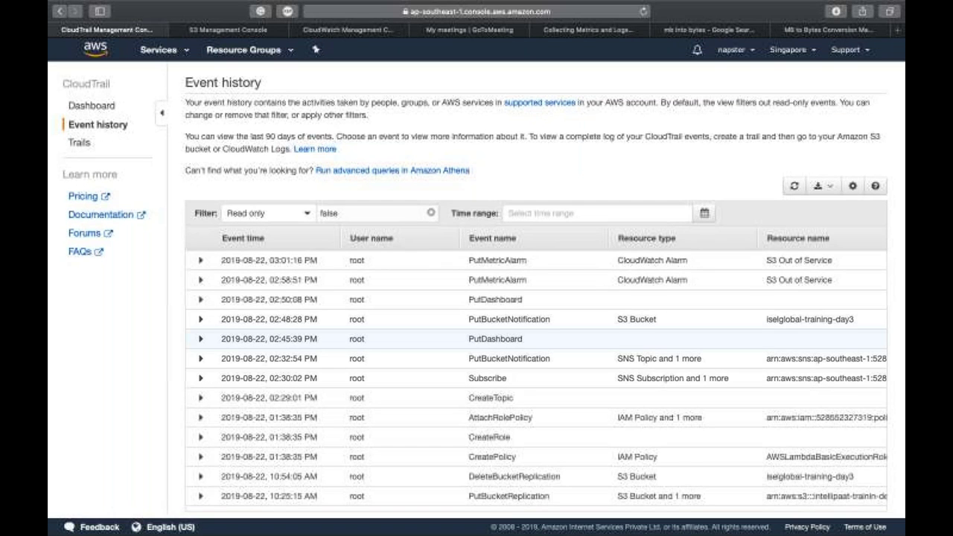
scroll(536, 342, down, 15)
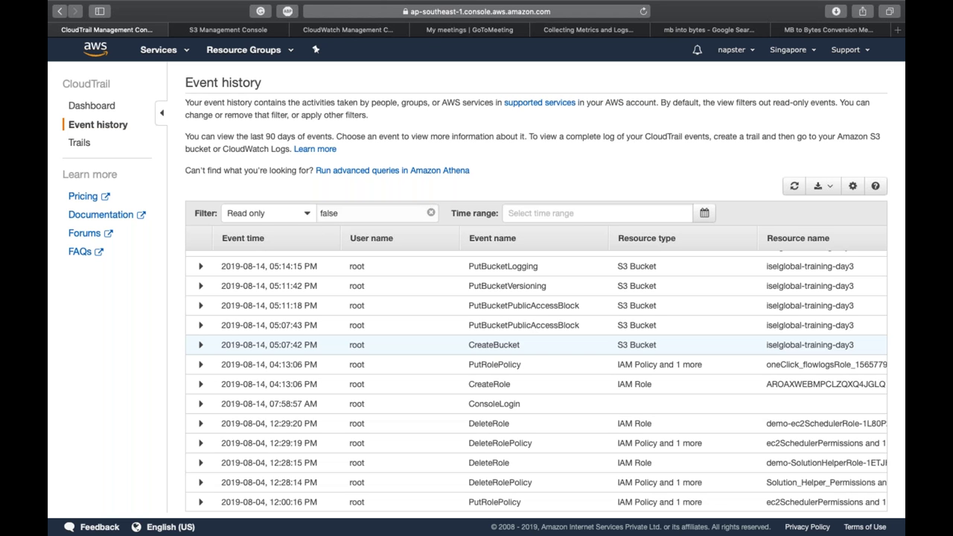
scroll(264, 297, up, 10)
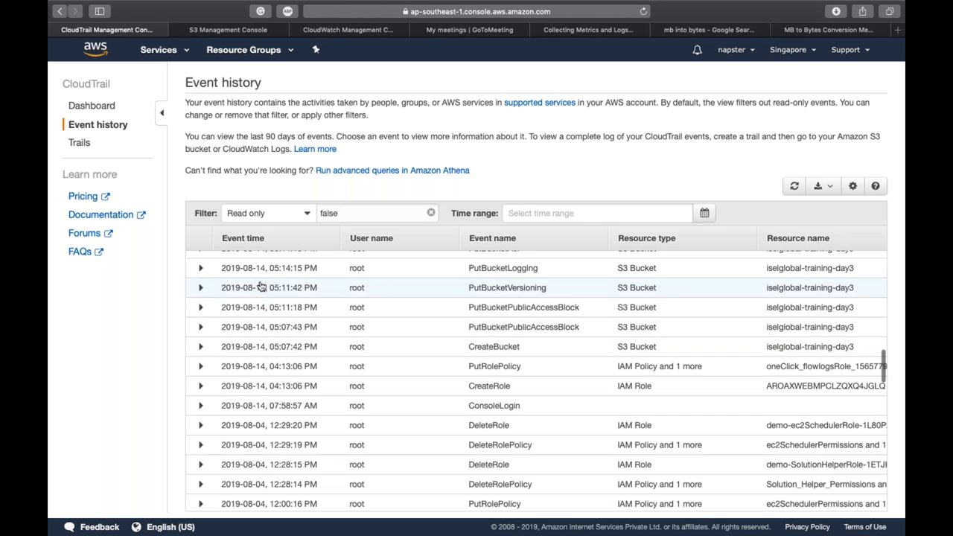
scroll(260, 287, up, 3)
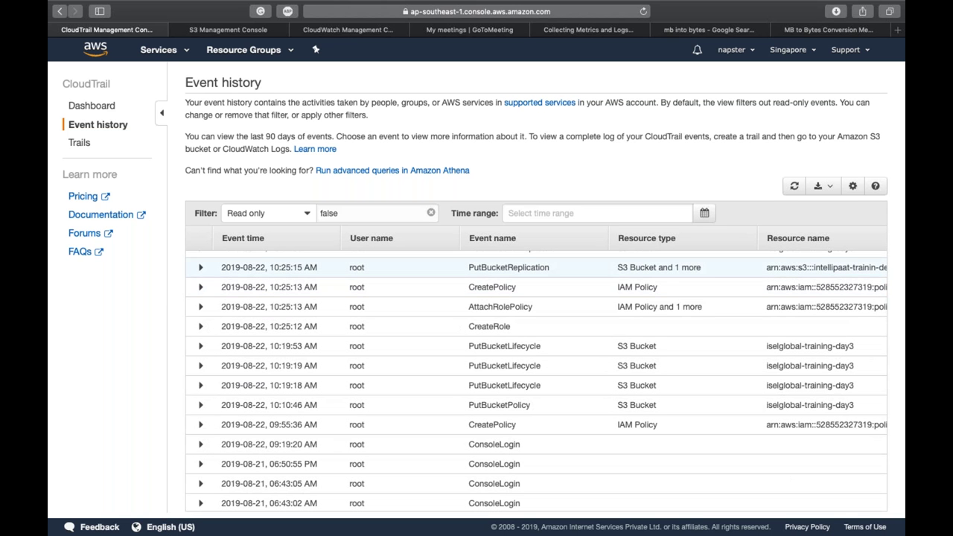
double_click(271, 136)
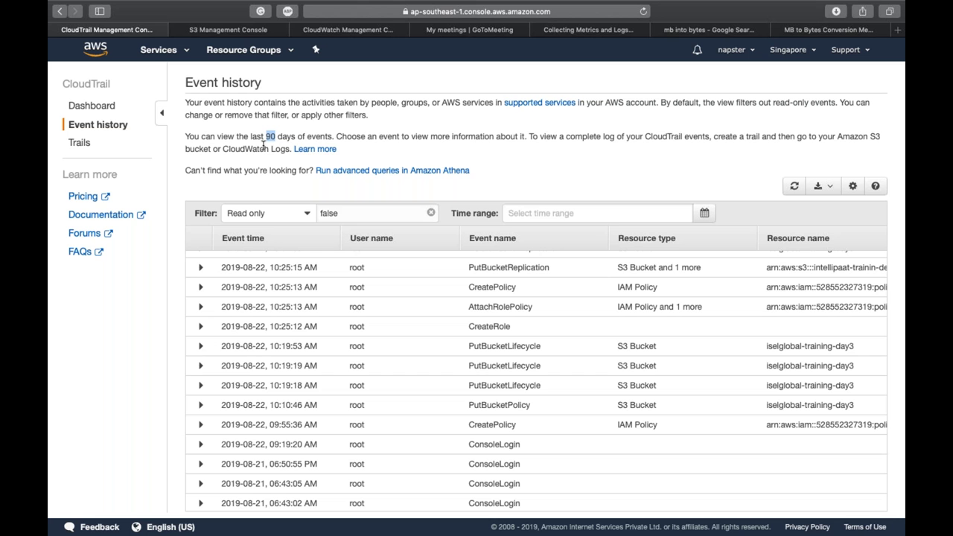
click(560, 137)
click(533, 214)
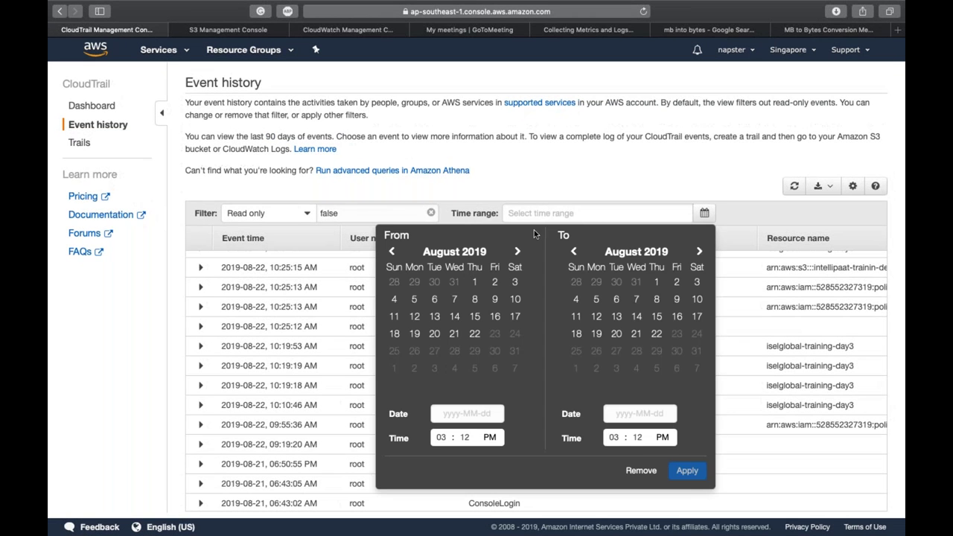
Step: Close the time-range calendar, scroll through older events, then return to the CloudTrail Dashboard
click(605, 157)
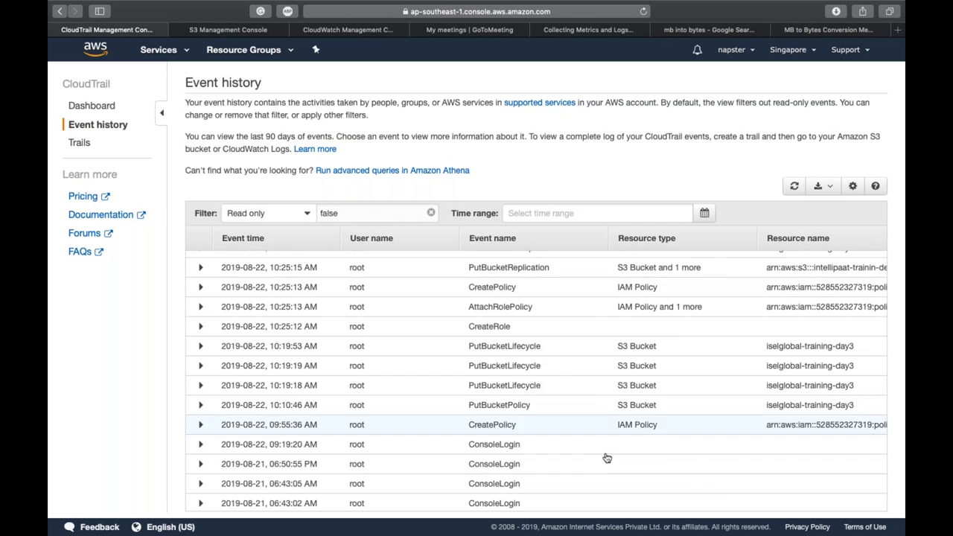
scroll(603, 459, down, 1)
scroll(604, 460, down, 15)
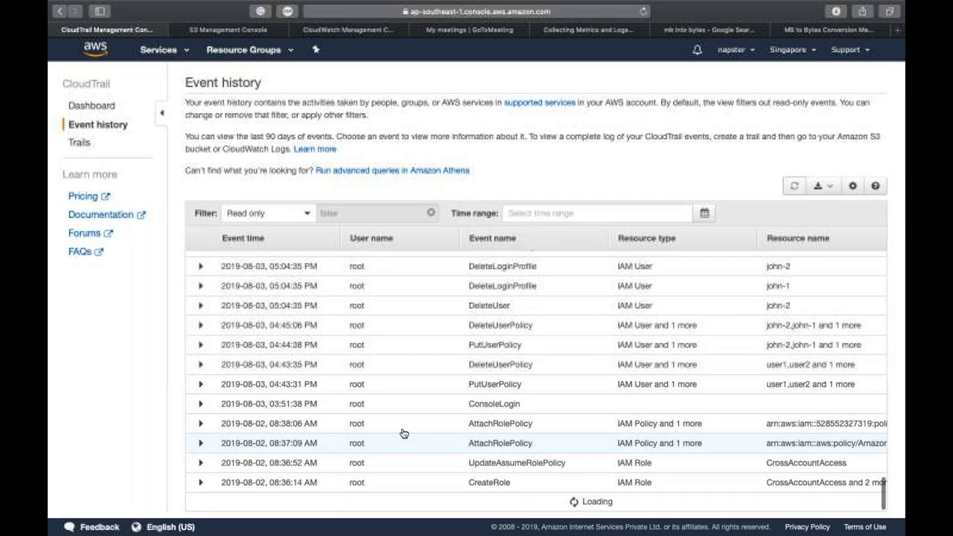
scroll(380, 399, down, 10)
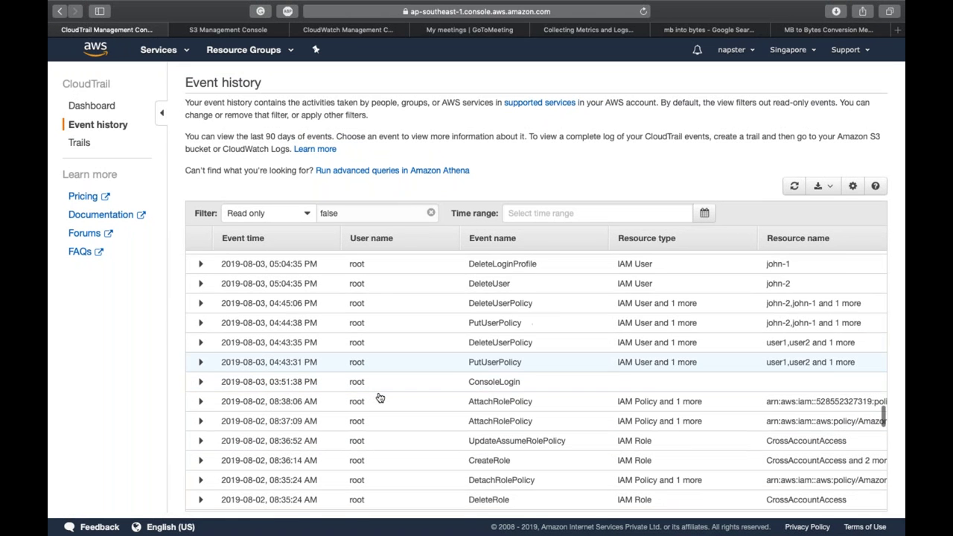
scroll(380, 398, down, 10)
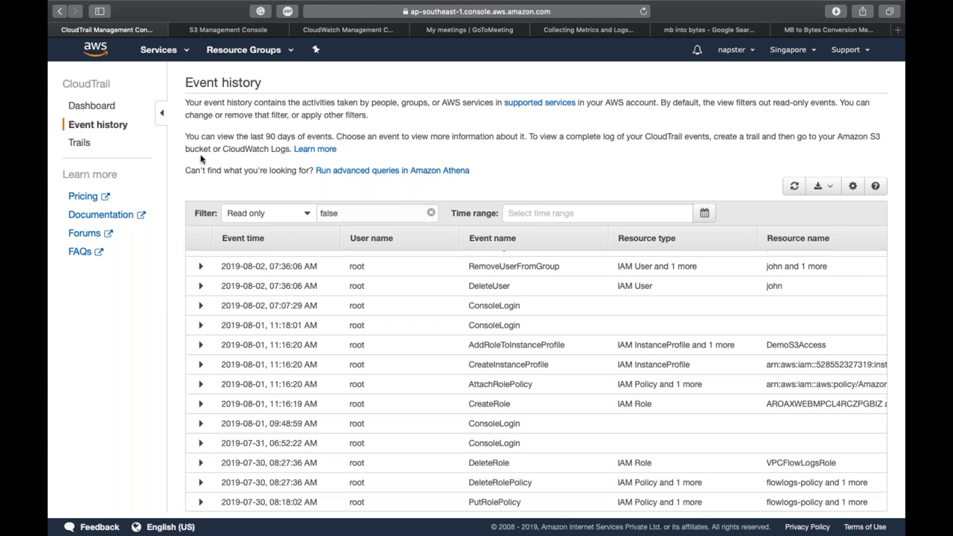
click(108, 110)
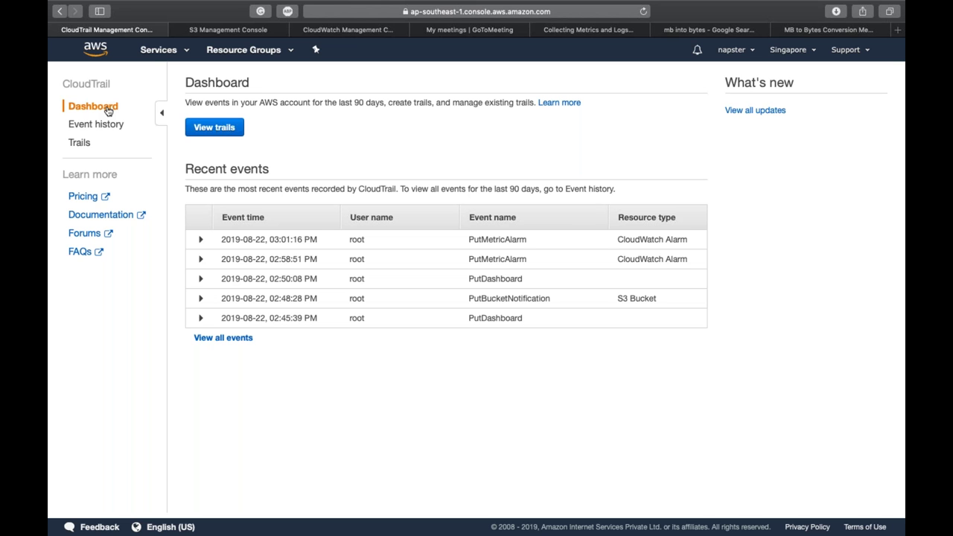
Step: Switch the demo trail's logging OFF and delete the trail, leaving the Trails list empty
click(223, 129)
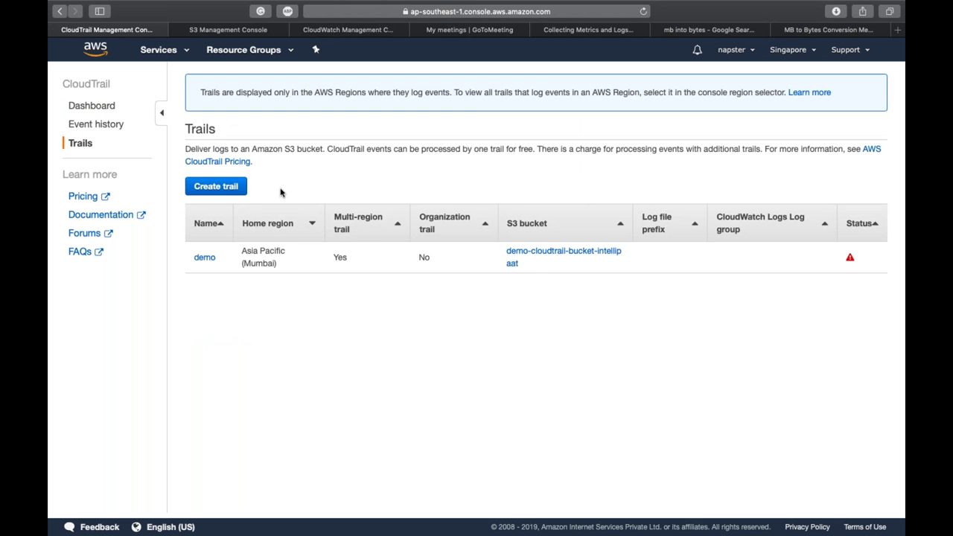
click(205, 258)
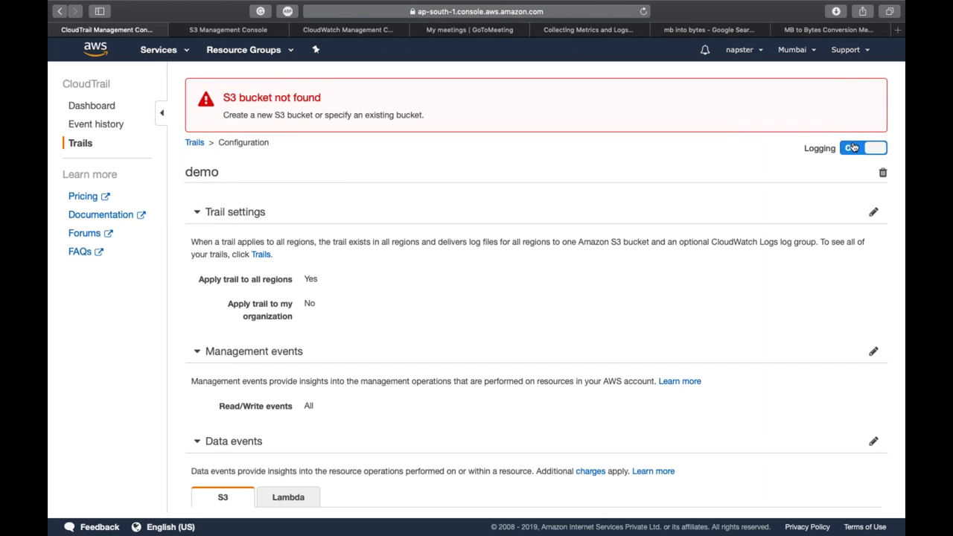
click(853, 148)
click(619, 224)
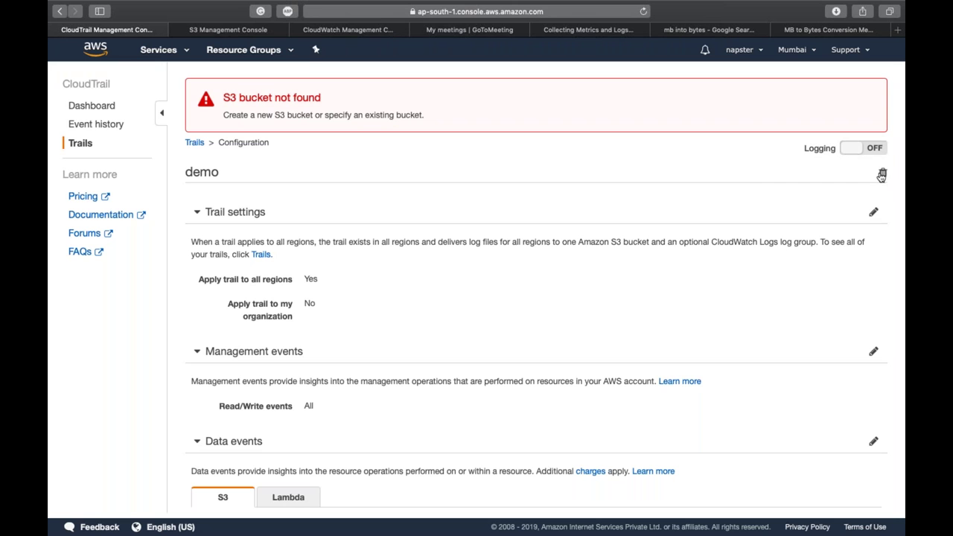
click(883, 173)
scroll(618, 202, down, 2)
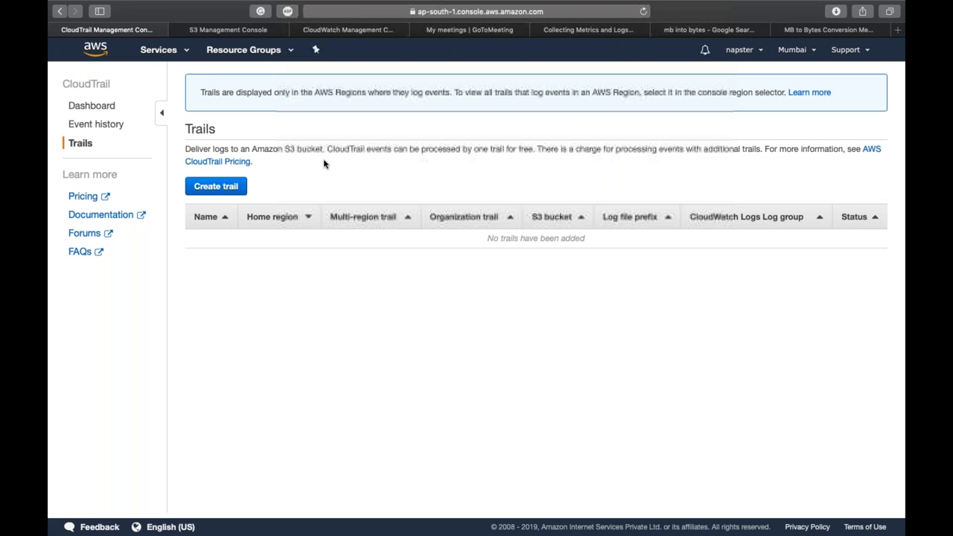
Step: Start a new trail named Demo with Apply trail to all regions kept at Yes
click(205, 188)
click(355, 137)
text(Demo)
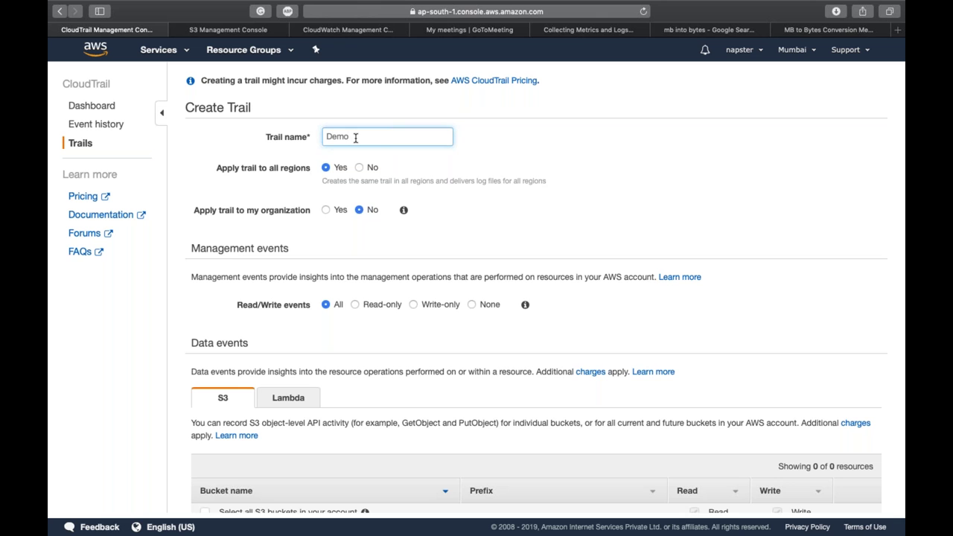
click(240, 182)
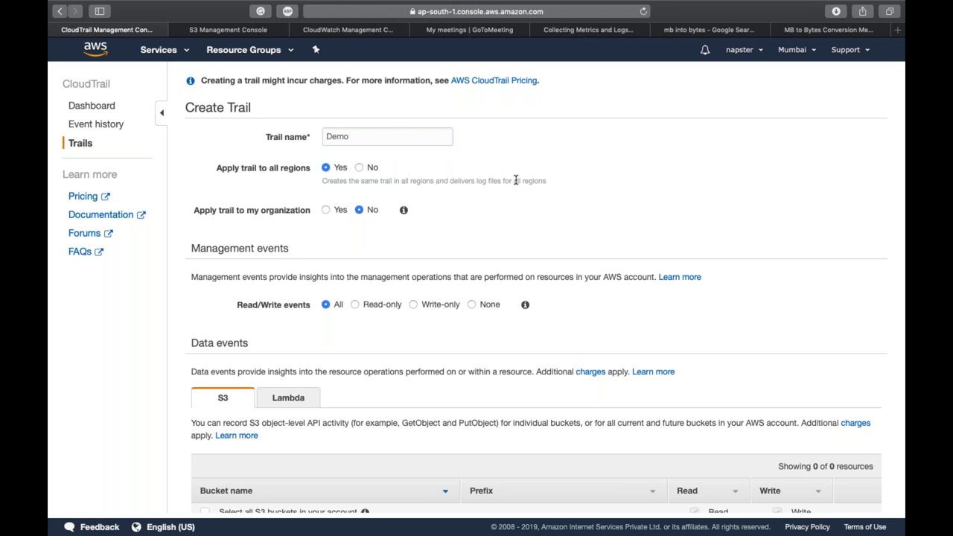
click(365, 170)
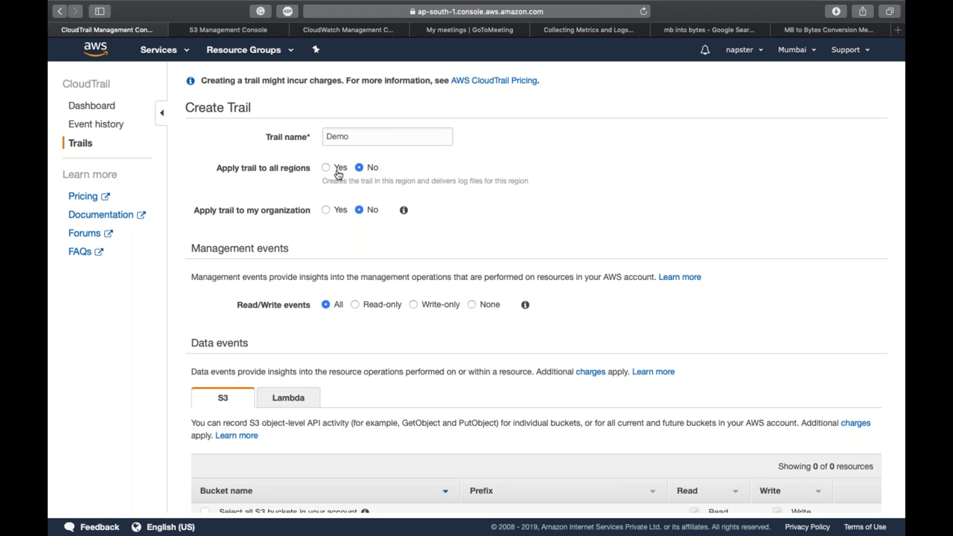
click(338, 172)
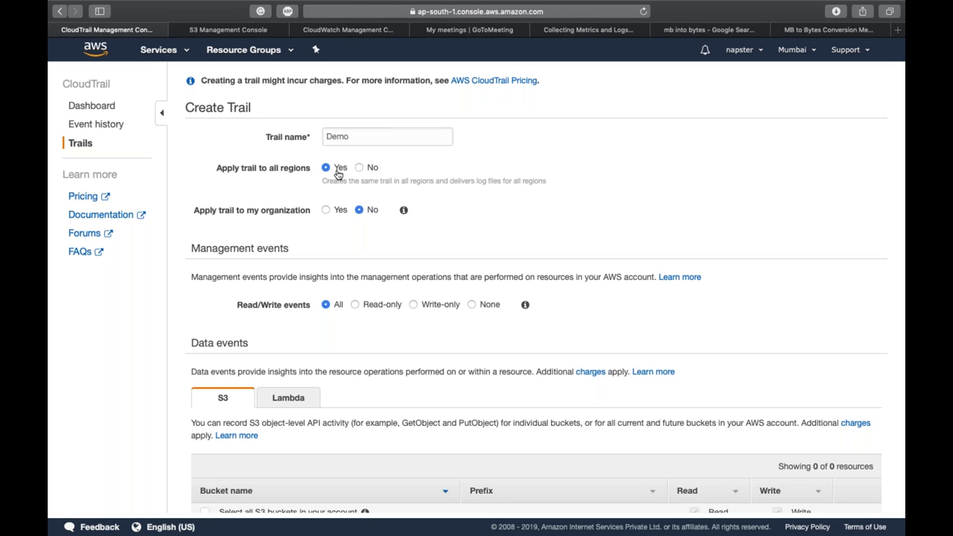
Step: Review the S3 and Lambda data event options and scroll down to the Storage section
scroll(338, 174, down, 1)
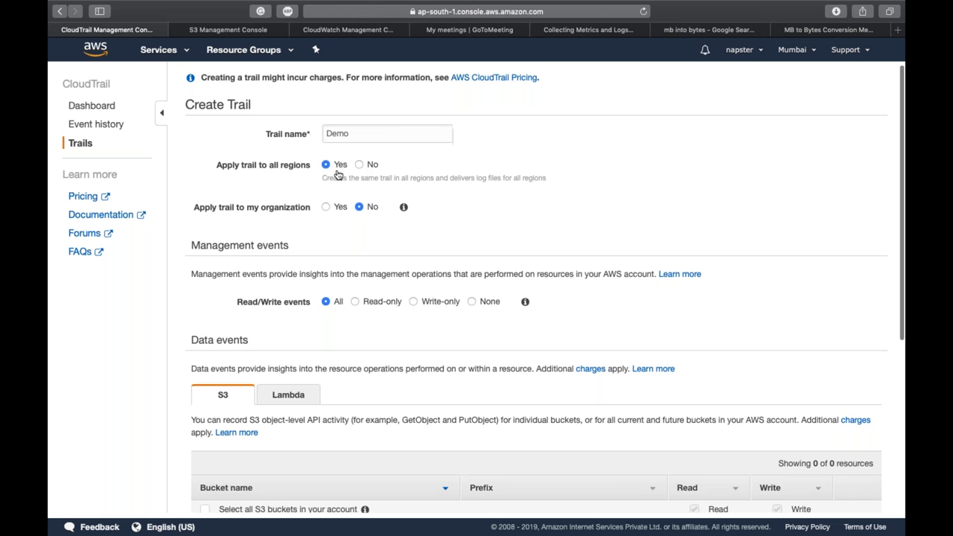
scroll(339, 175, down, 2)
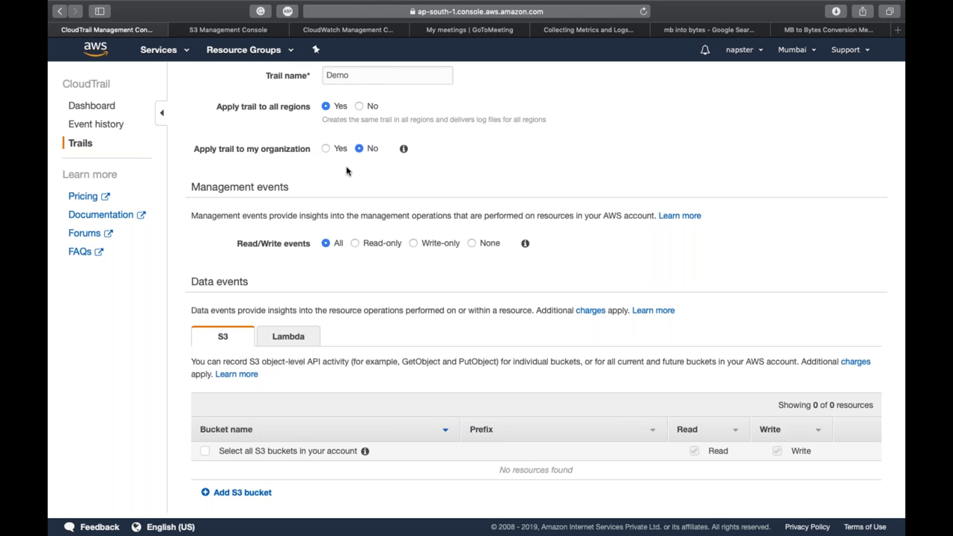
scroll(346, 171, down, 3)
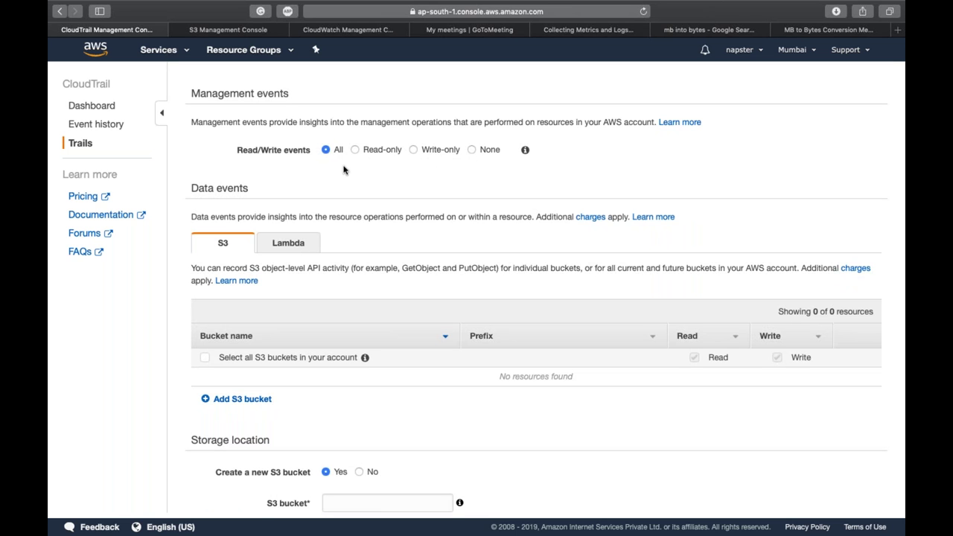
scroll(344, 169, down, 3)
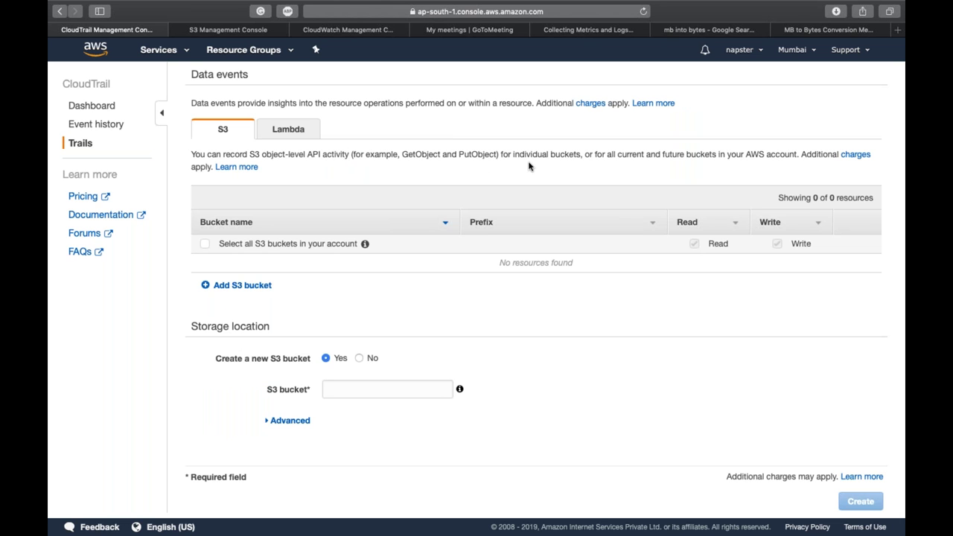
click(295, 132)
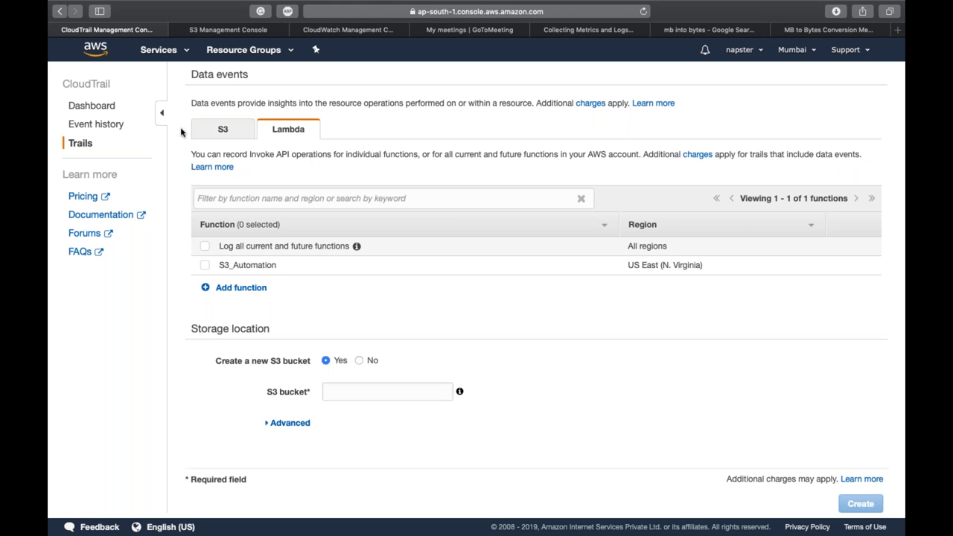
click(228, 135)
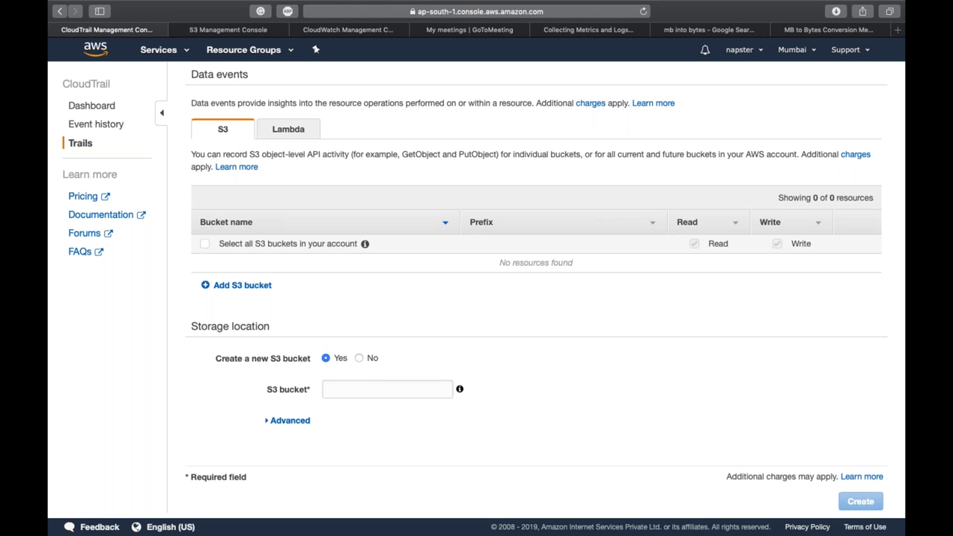
scroll(253, 268, down, 1)
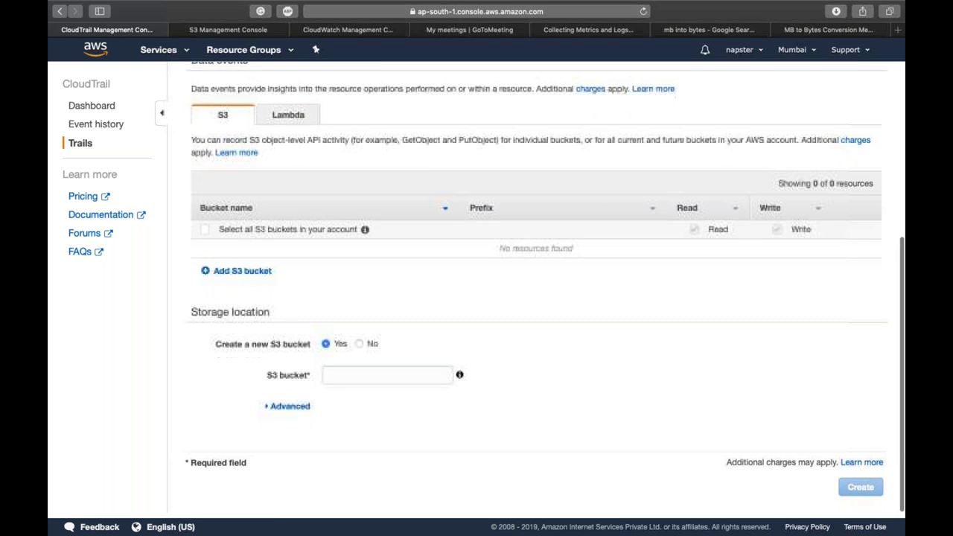
double_click(209, 314)
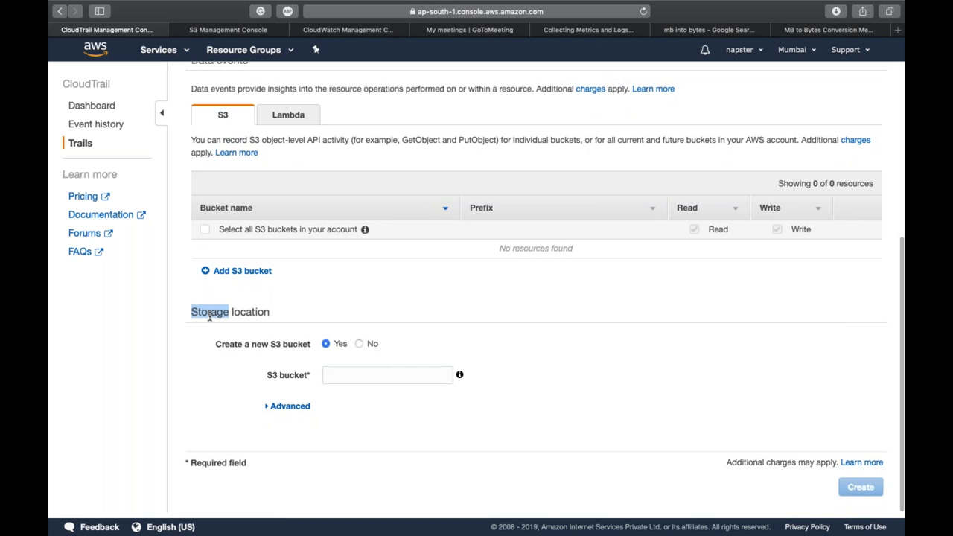
click(210, 314)
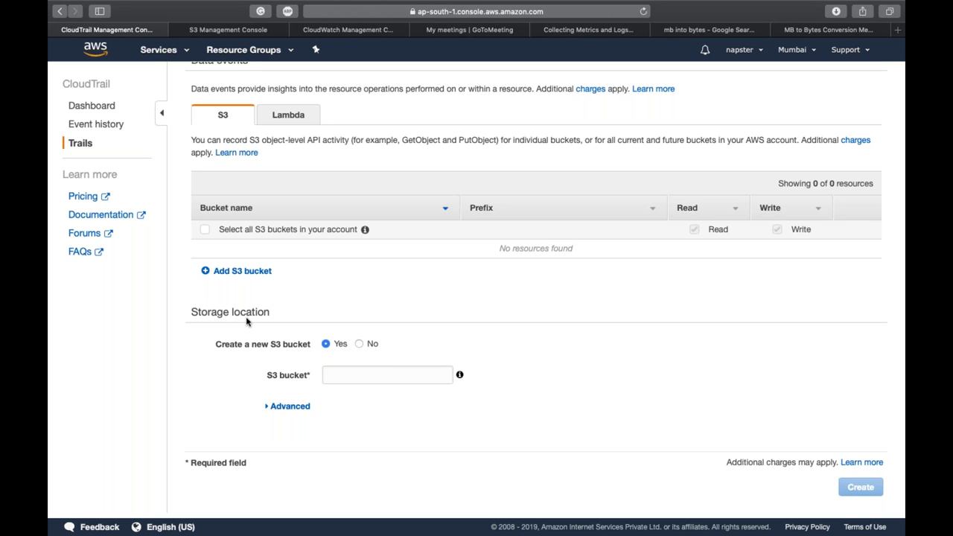
Step: Set Create a new S3 bucket to No, choose iselglobal-training-day3, and create the Demo trail
click(329, 347)
click(351, 373)
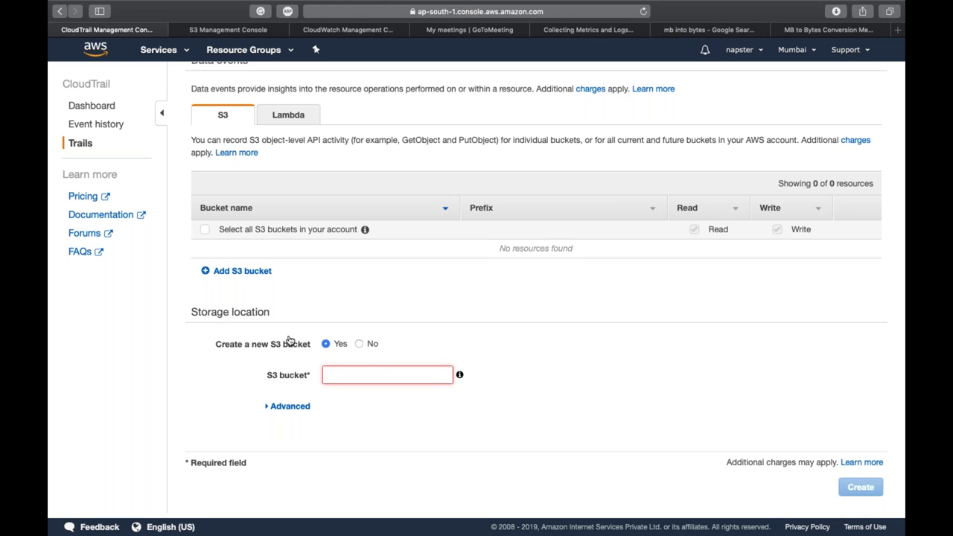
click(361, 347)
click(368, 378)
scroll(381, 424, down, 2)
scroll(381, 424, down, 1)
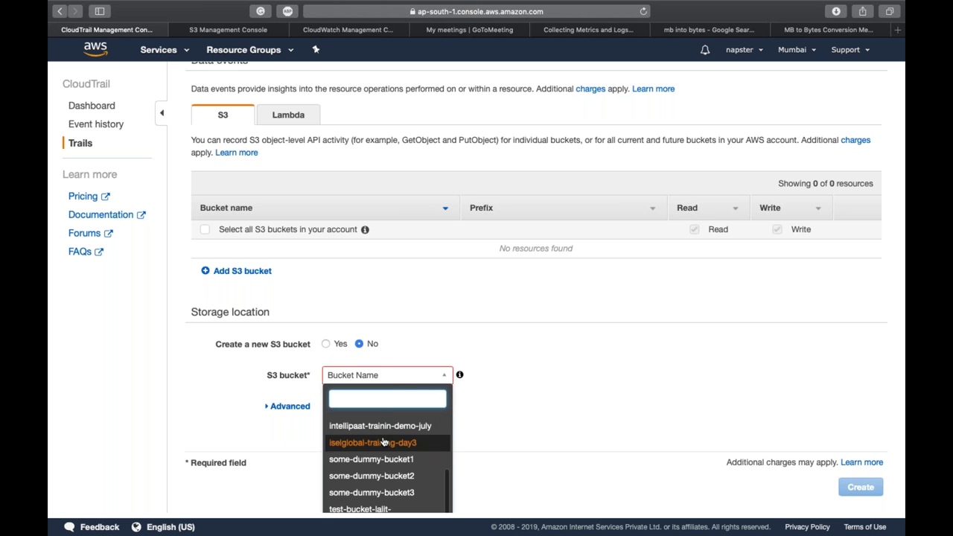
click(384, 441)
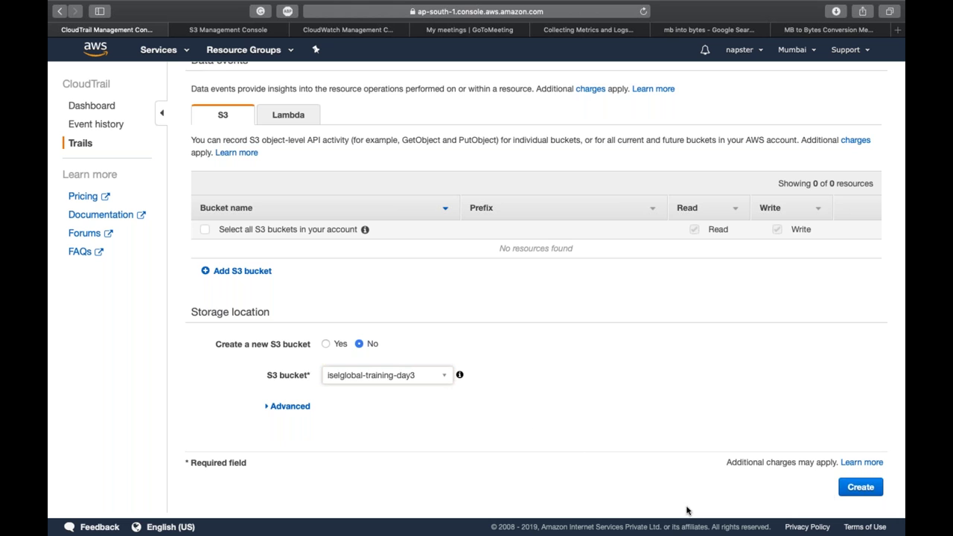
click(846, 494)
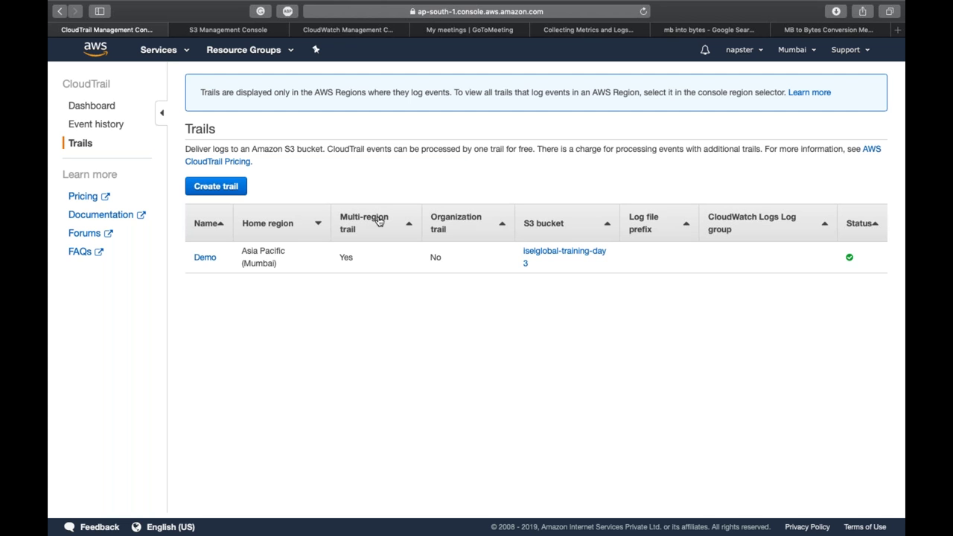
Step: Sort trails by the multi-region column, then switch to the S3 Management Console tab
click(379, 220)
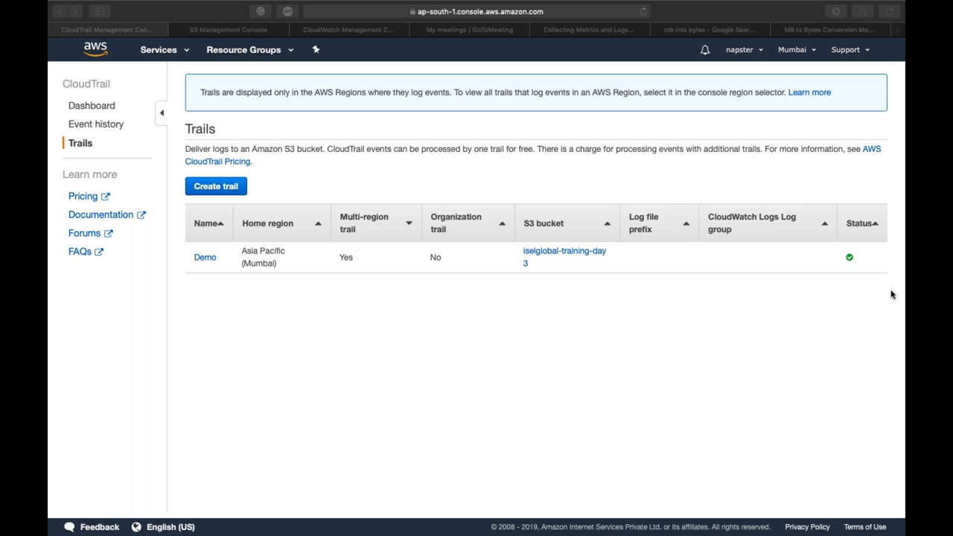
click(485, 440)
key(ctrl+Tab)
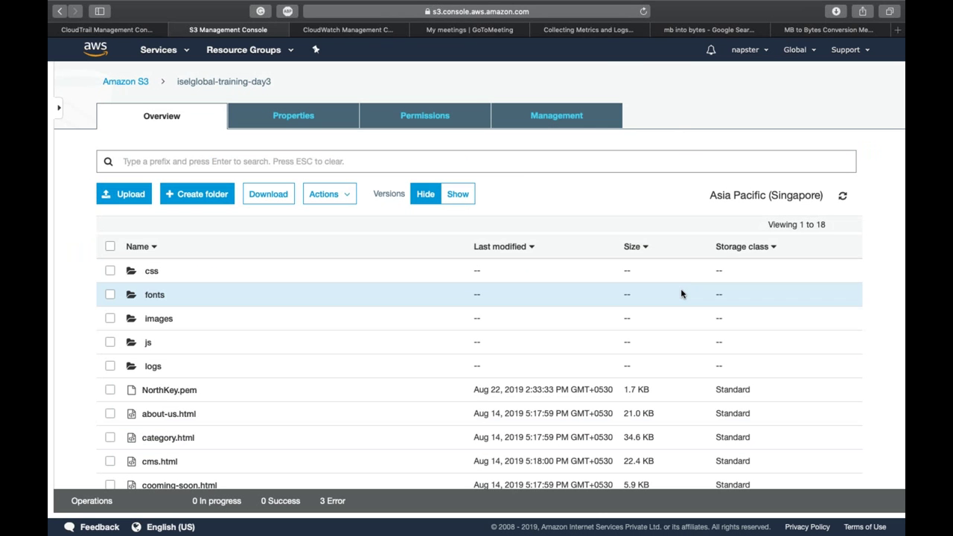
Step: Refresh the bucket to show AWSLogs, check Management > Inventory, then return to CloudTrail's Trails list
click(842, 196)
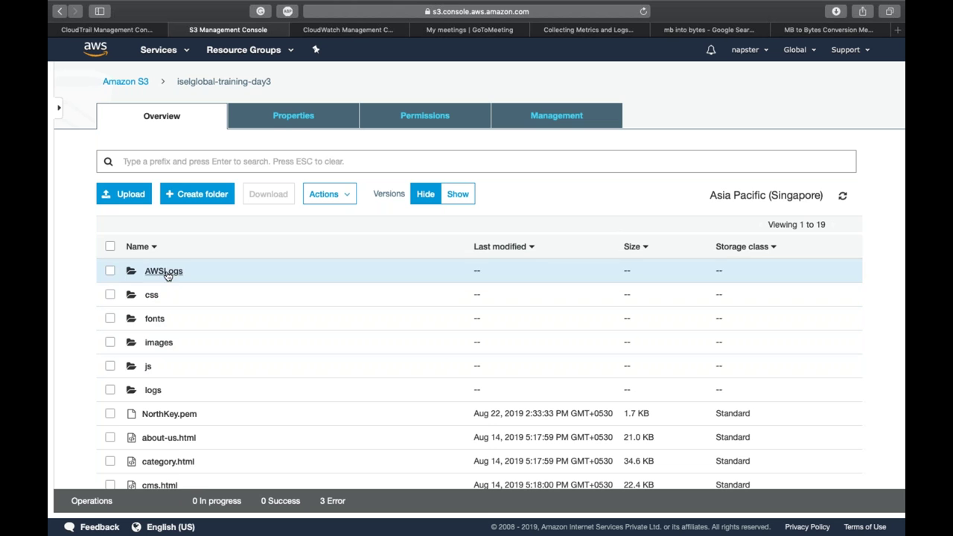
click(110, 270)
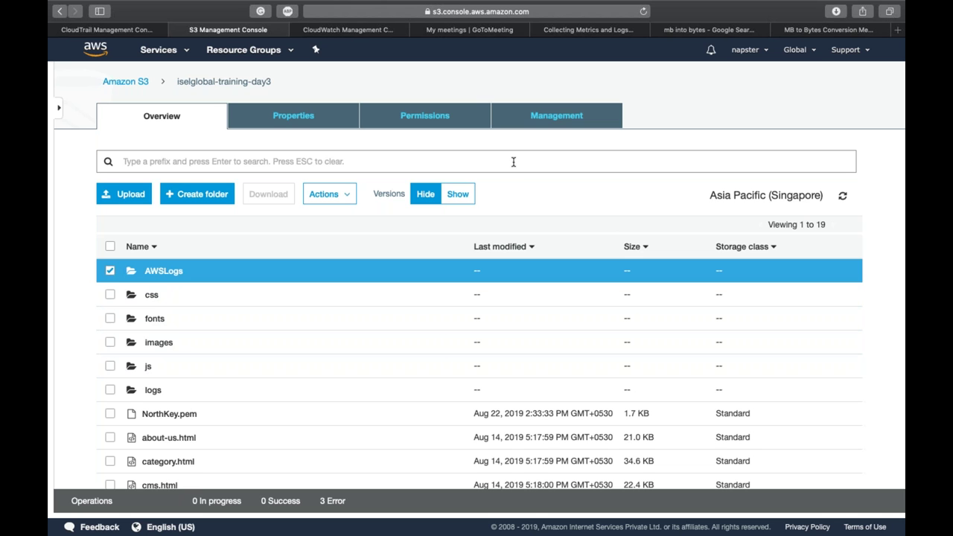
click(548, 121)
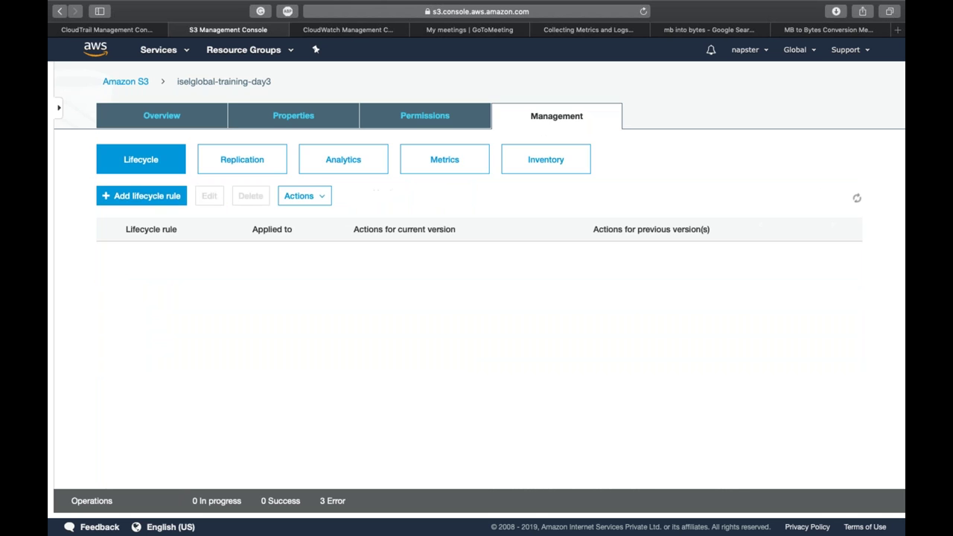
click(548, 170)
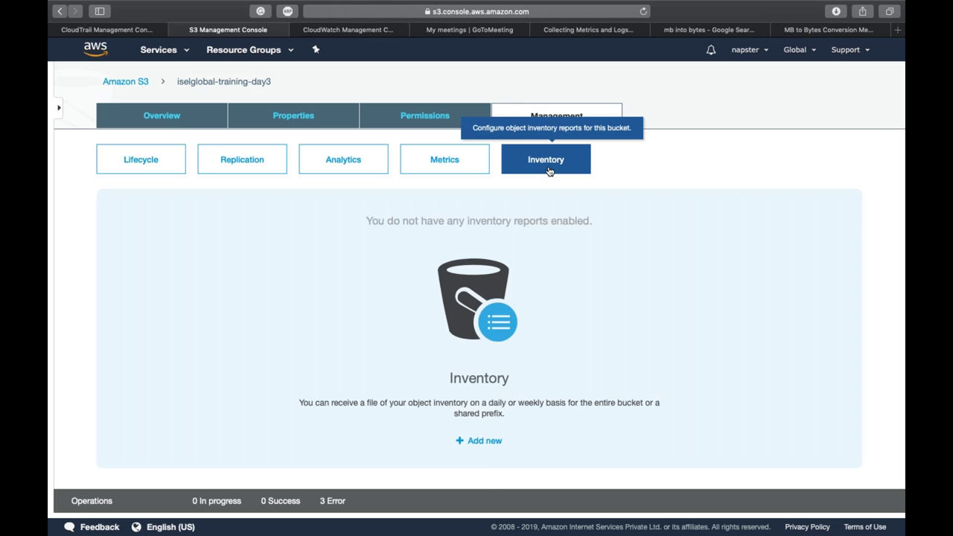
click(172, 119)
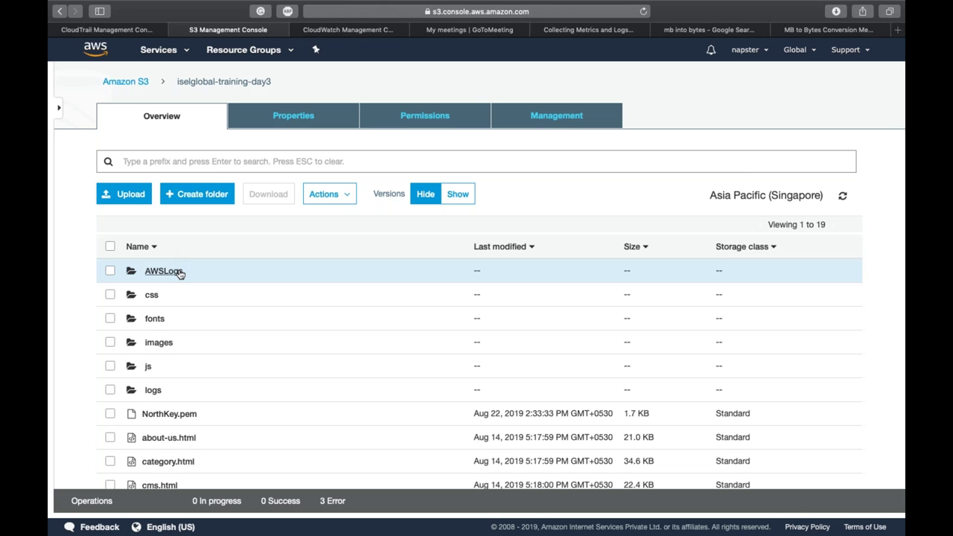
click(241, 271)
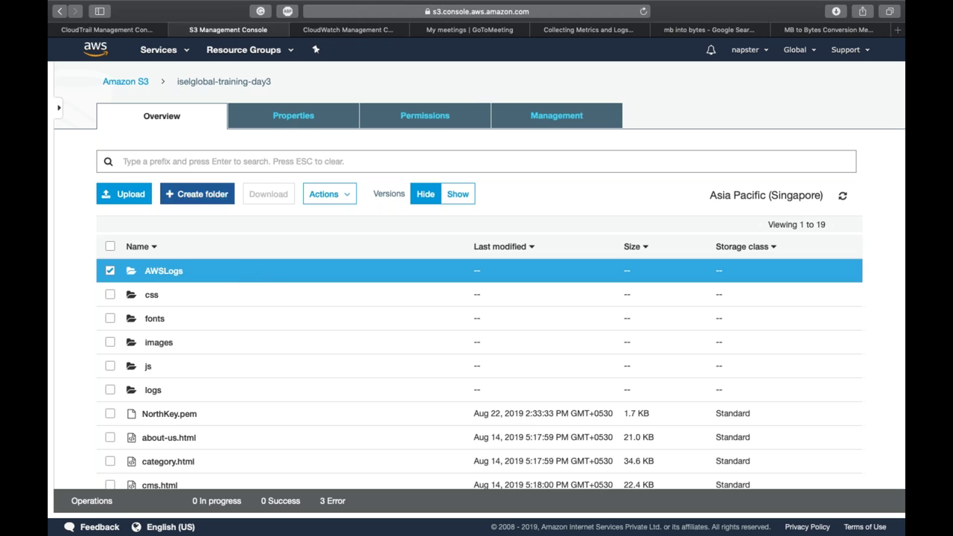
click(121, 31)
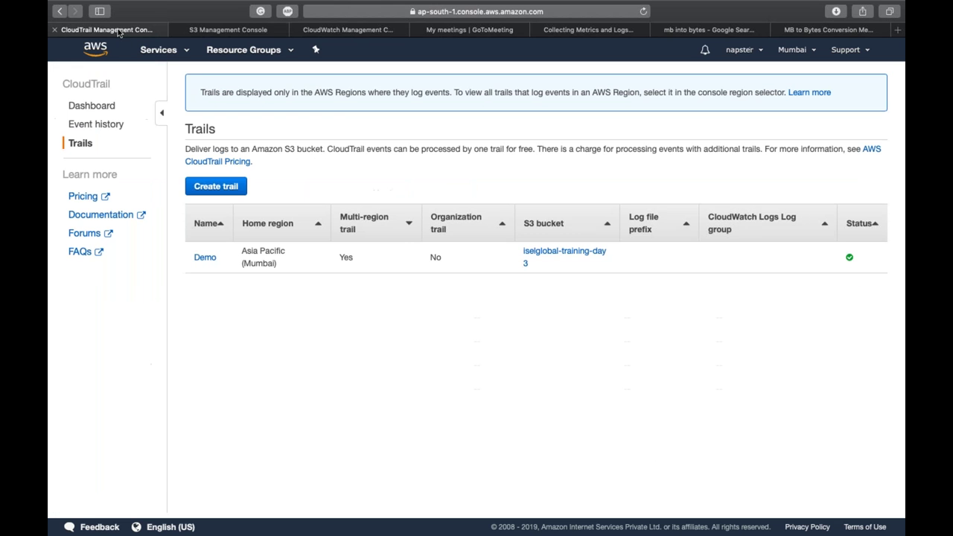
Step: Open the Demo trail, delete it with confirmation, and go back to the S3 bucket tab
click(210, 262)
scroll(386, 311, down, 2)
scroll(386, 311, down, 5)
scroll(384, 313, up, 6)
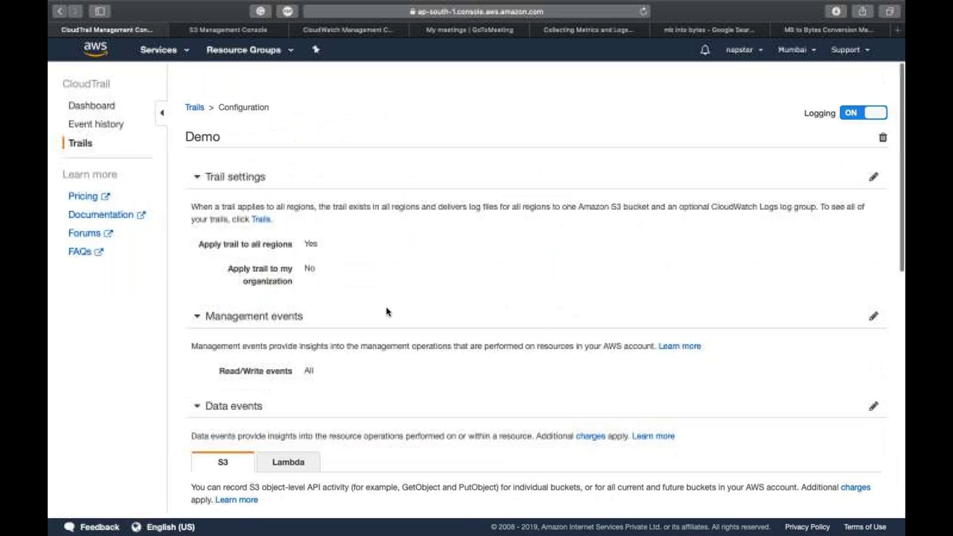
click(883, 110)
click(611, 201)
click(228, 30)
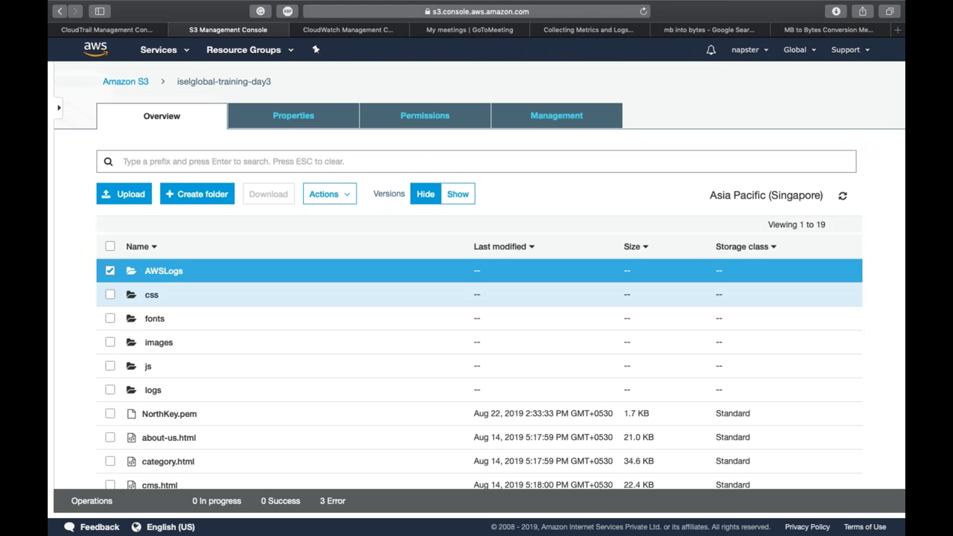
Step: Drill into AWSLogs > account > CloudTrail > ap-southeast-1 > 2019 > 08 > 22 to reach the 4.5 KB log file
click(163, 271)
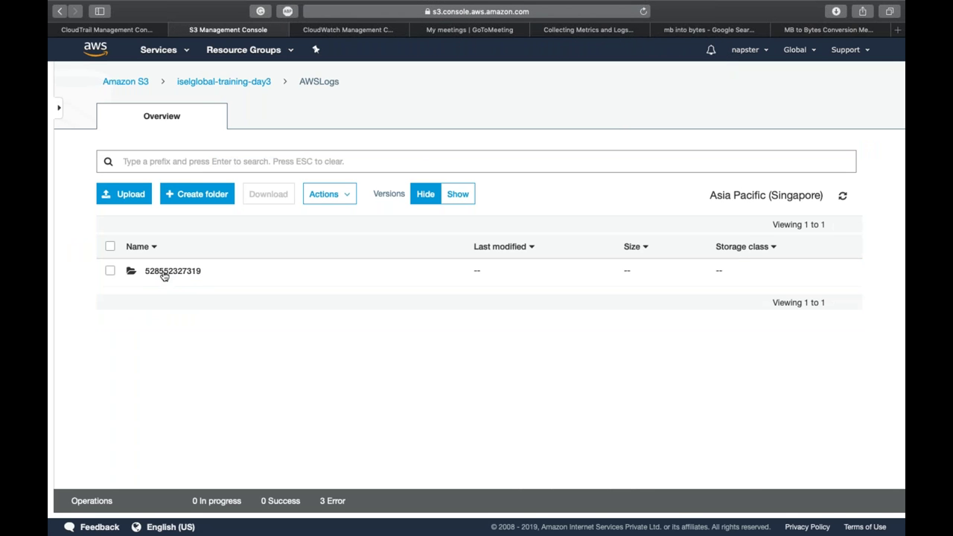
click(173, 272)
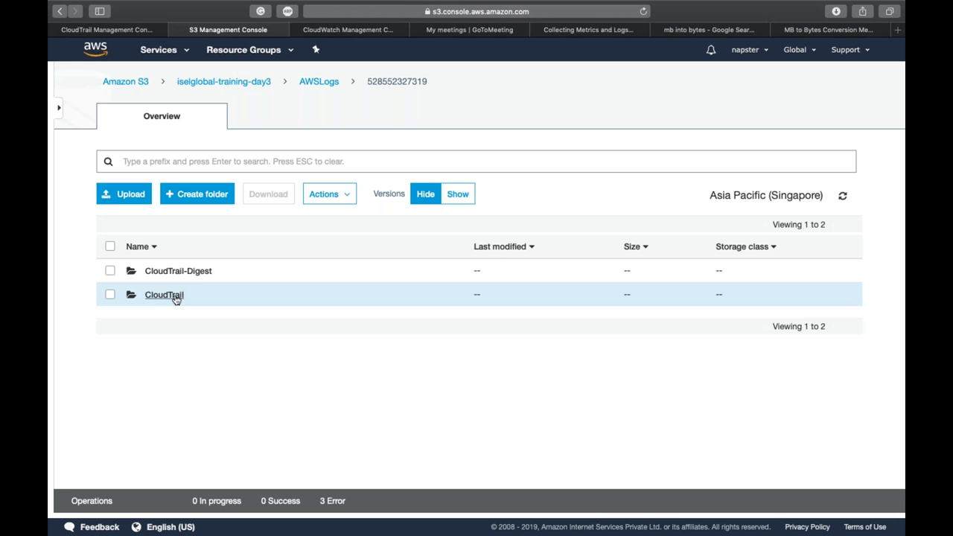
click(174, 296)
click(160, 270)
click(151, 273)
click(156, 276)
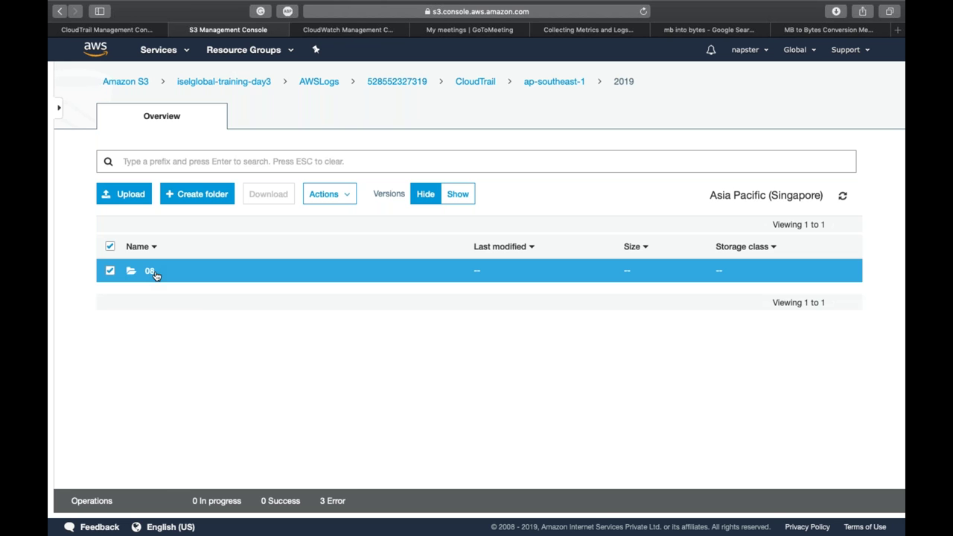
click(151, 272)
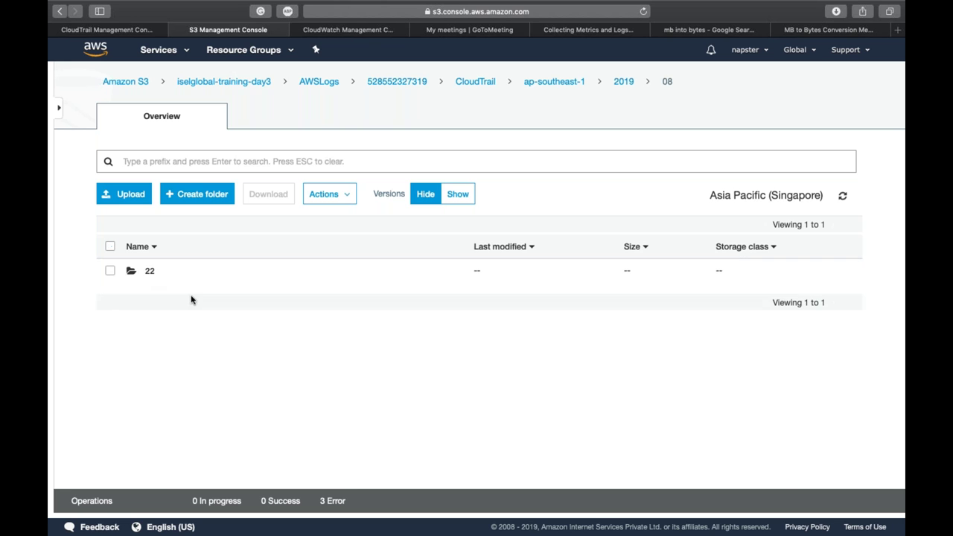
click(150, 273)
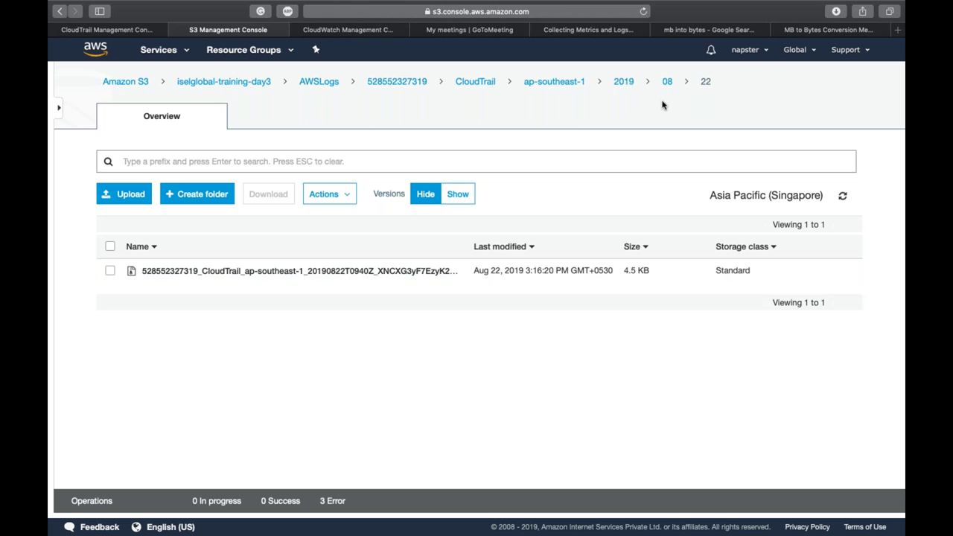
key(ctrl+Up)
click(542, 46)
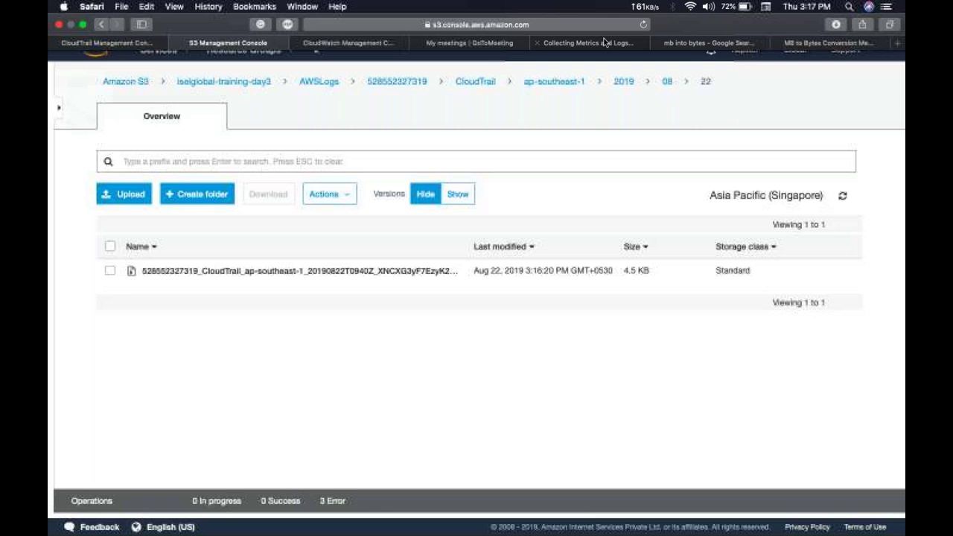
Step: Close the CloudWatch documentation, Google search and MB-to-bytes converter tabs
click(541, 44)
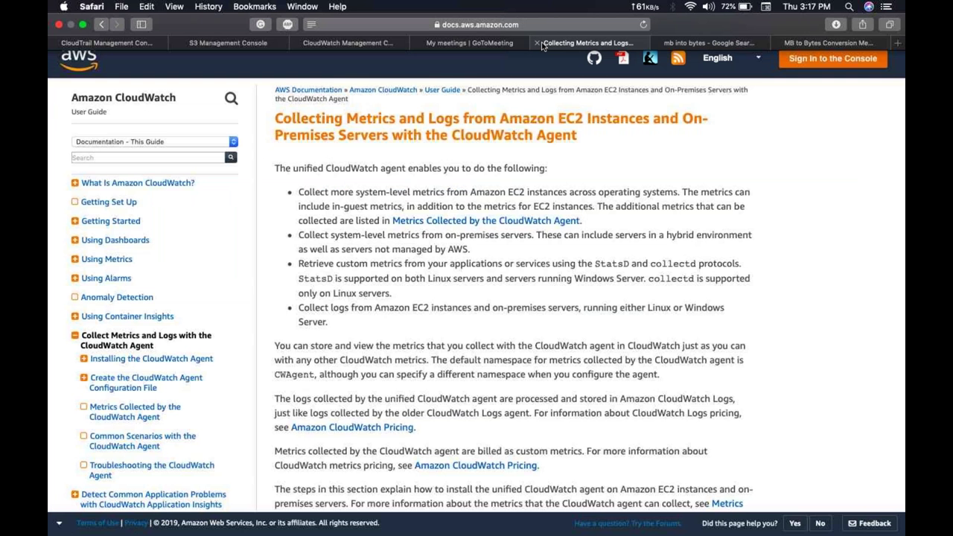
click(538, 42)
click(538, 42)
click(539, 42)
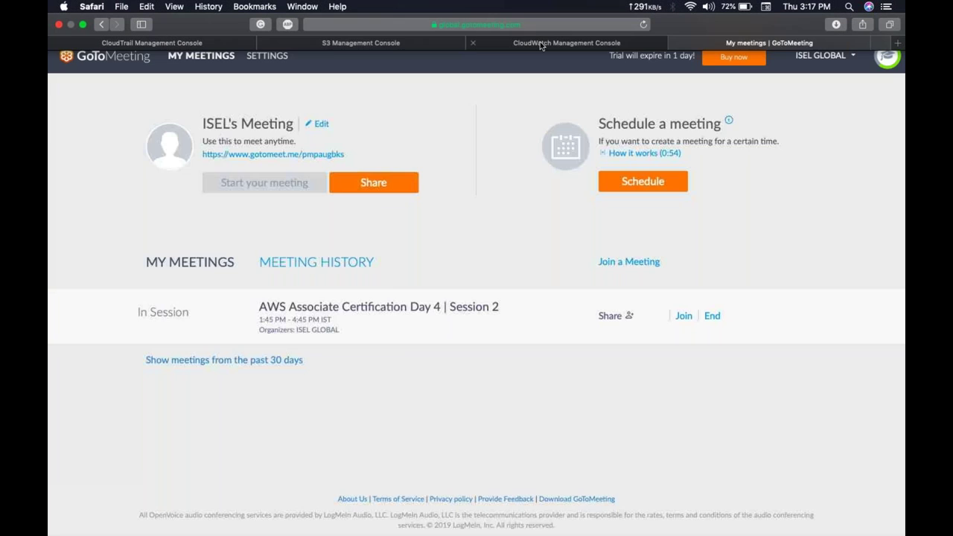
Step: Go from the CloudTrail trails tab to the AWS console home, then close the CloudWatch tab
click(437, 43)
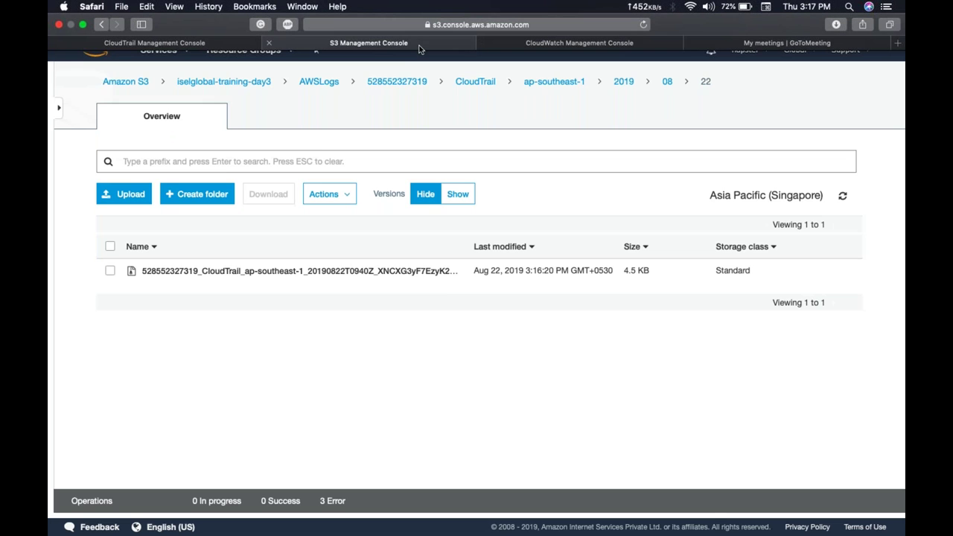
click(211, 46)
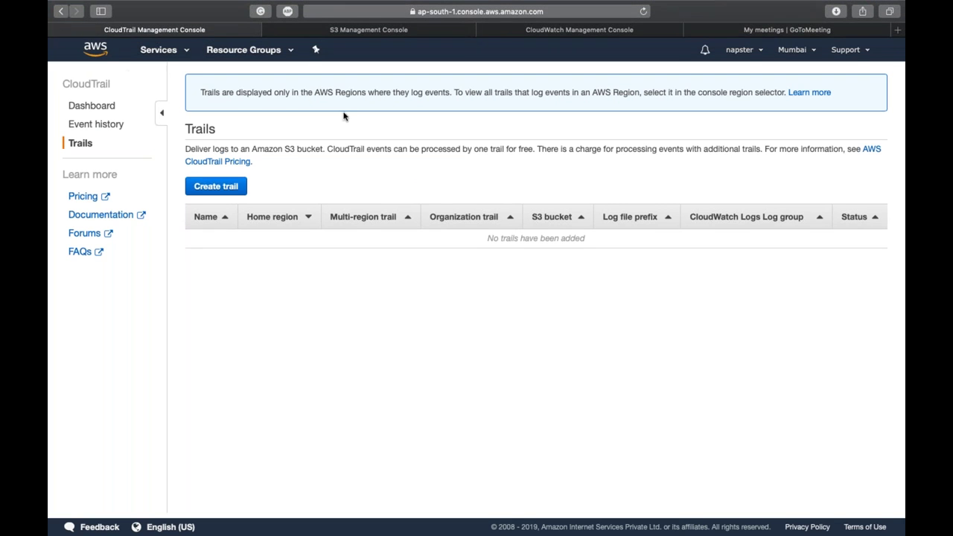
click(102, 52)
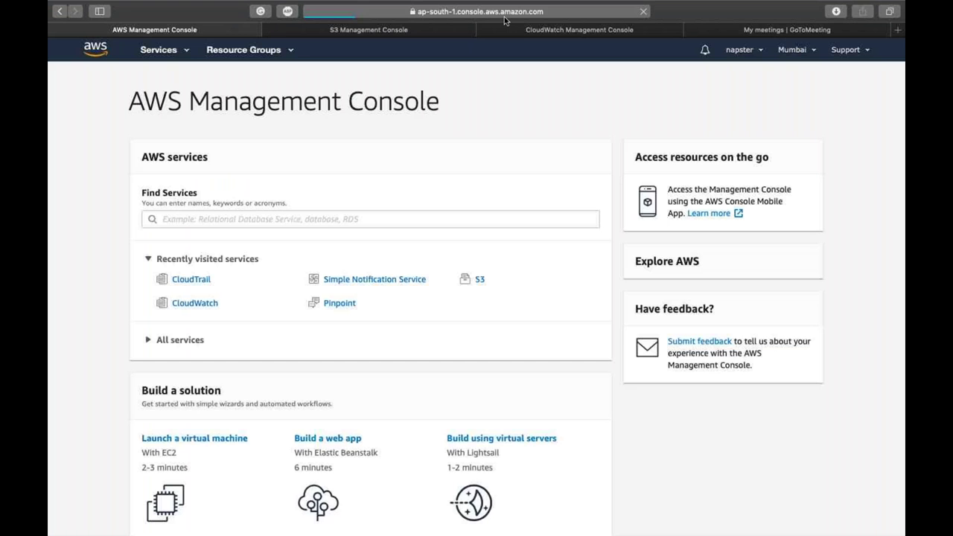
click(484, 31)
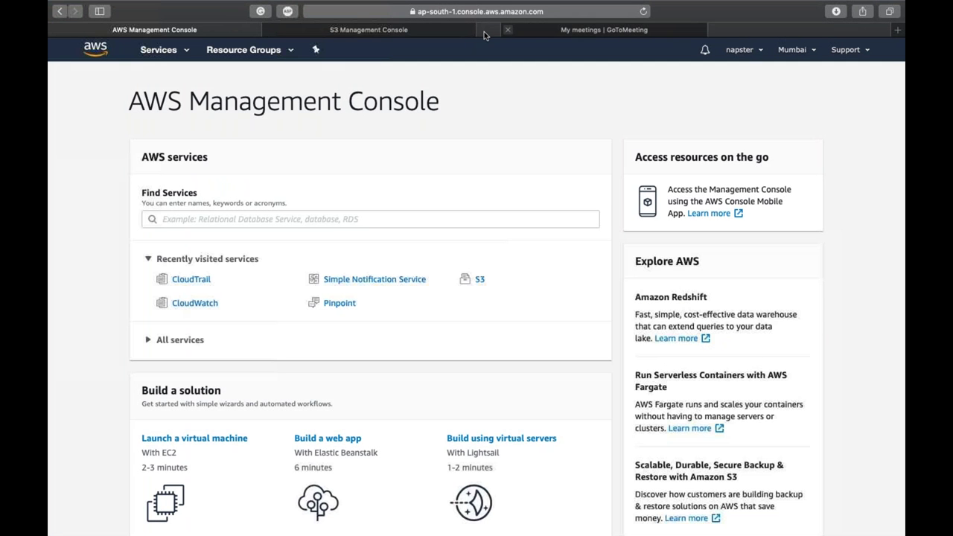
Step: Show and dismiss the app launcher, then bring focus back to the browser window
key(F4)
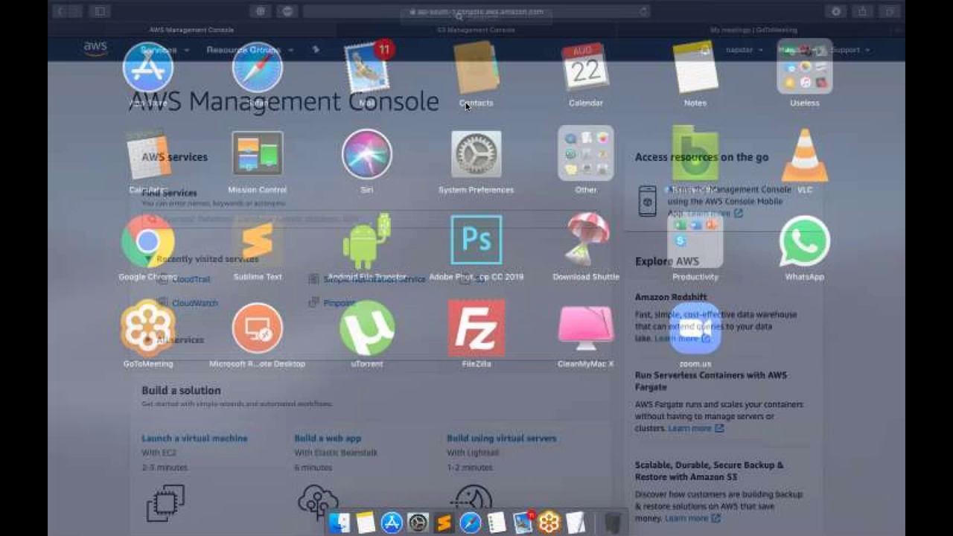
click(428, 113)
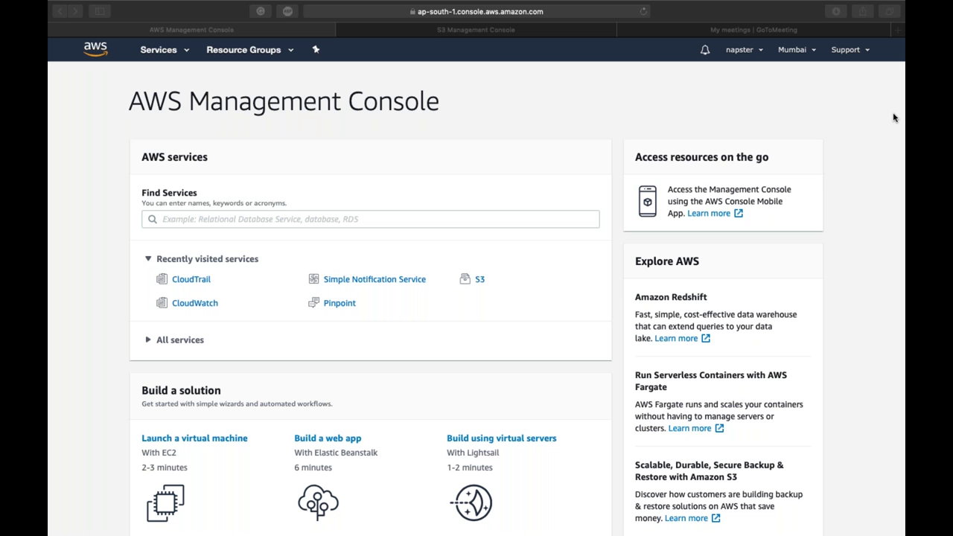
click(658, 105)
mouse_move(646, 4)
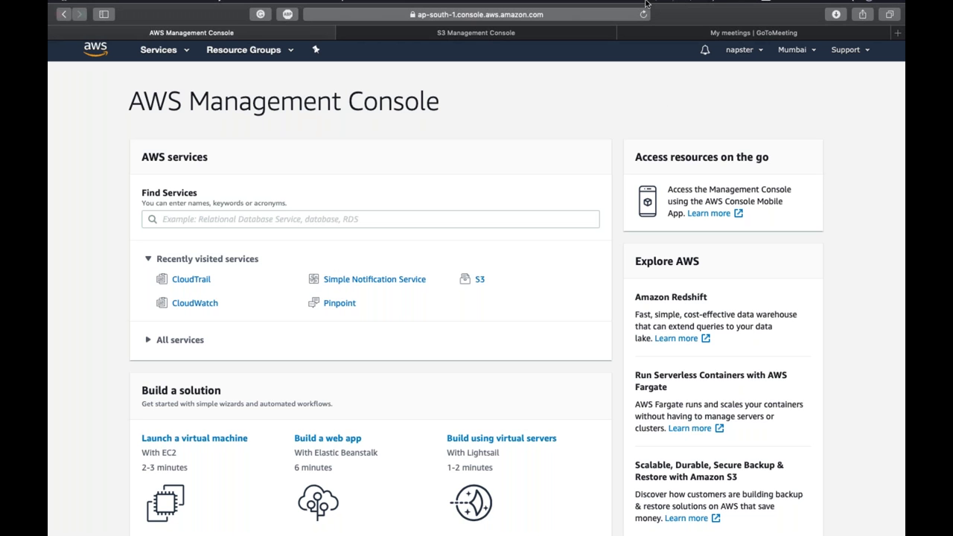
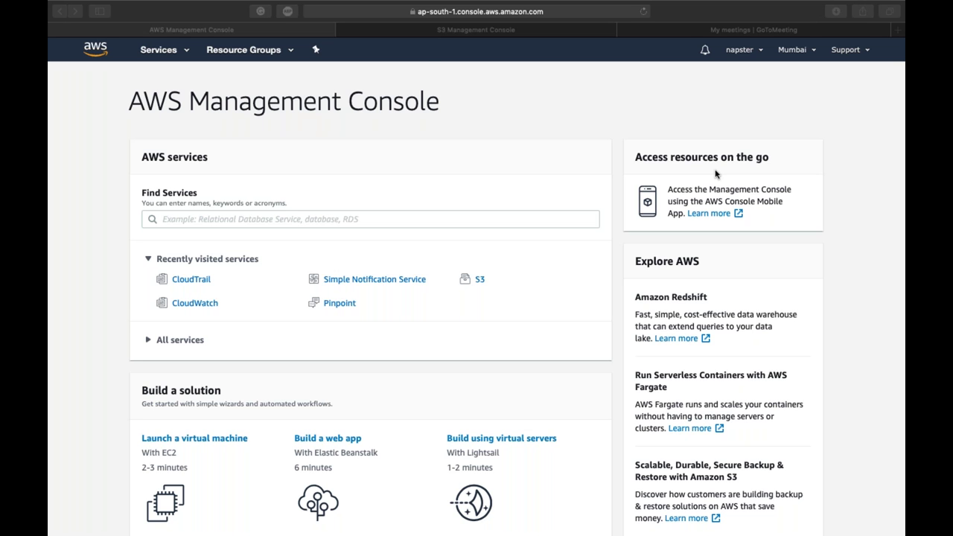
Step: Switch to the desktop, open the 8. CloudFormation course folder, and discard the unsaved untitled TextEdit document
click(526, 123)
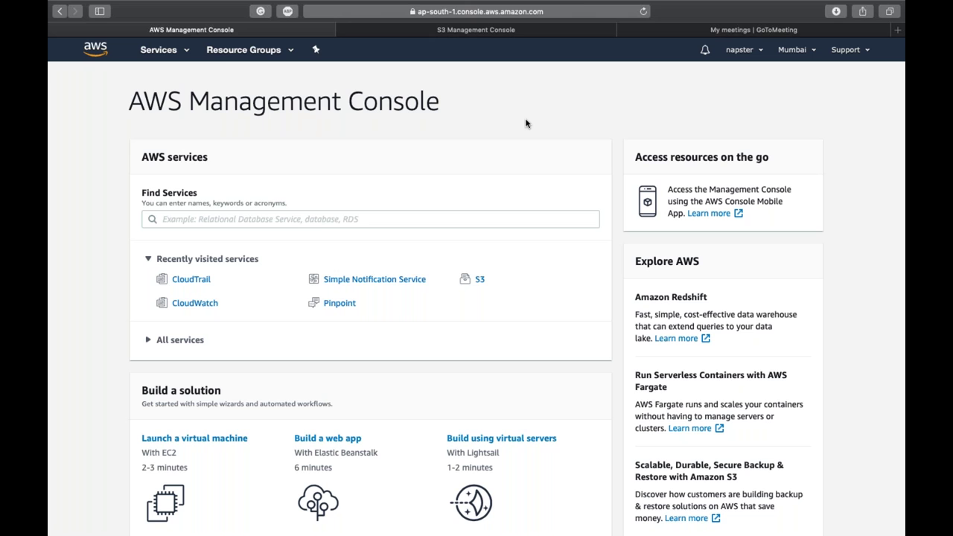
key(ctrl+Left)
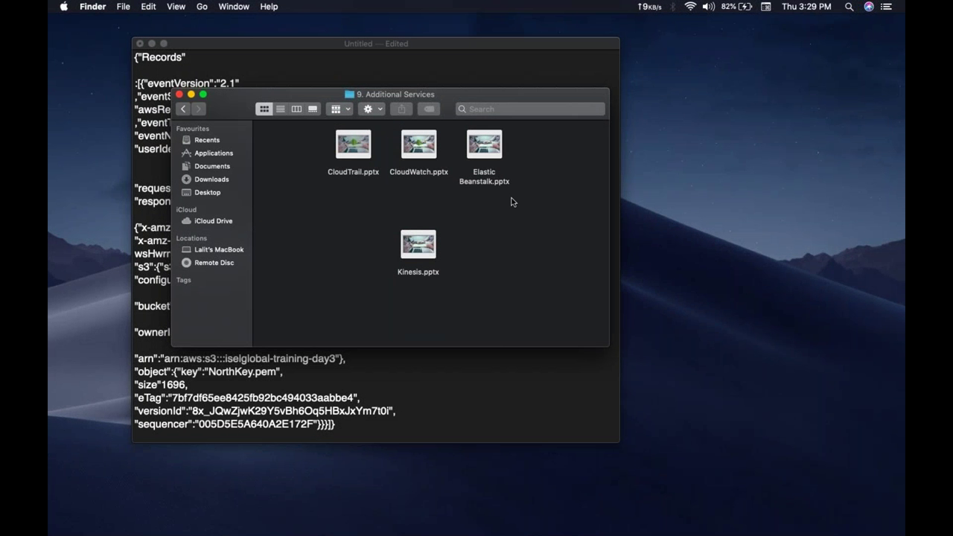
key(super+Up)
key(Left)
key(super+Down)
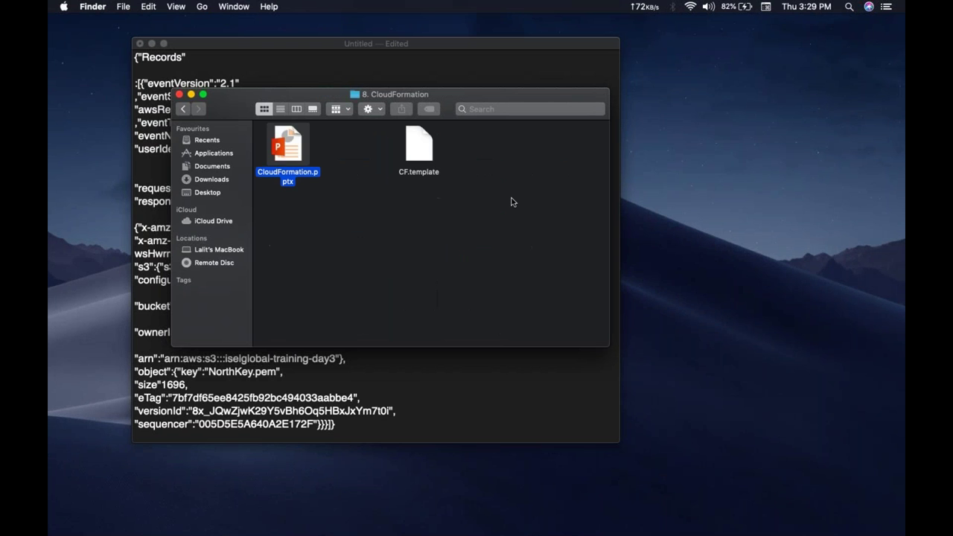
click(141, 45)
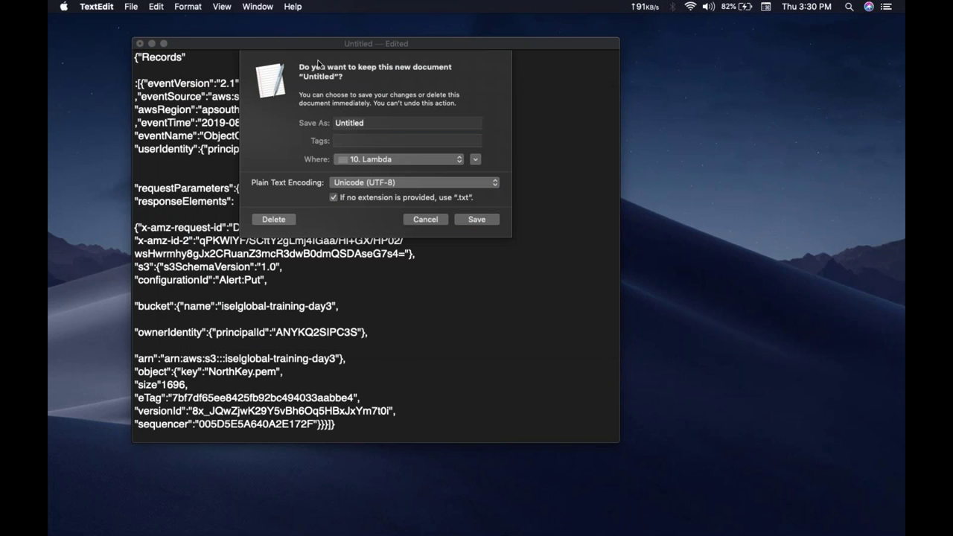
click(273, 219)
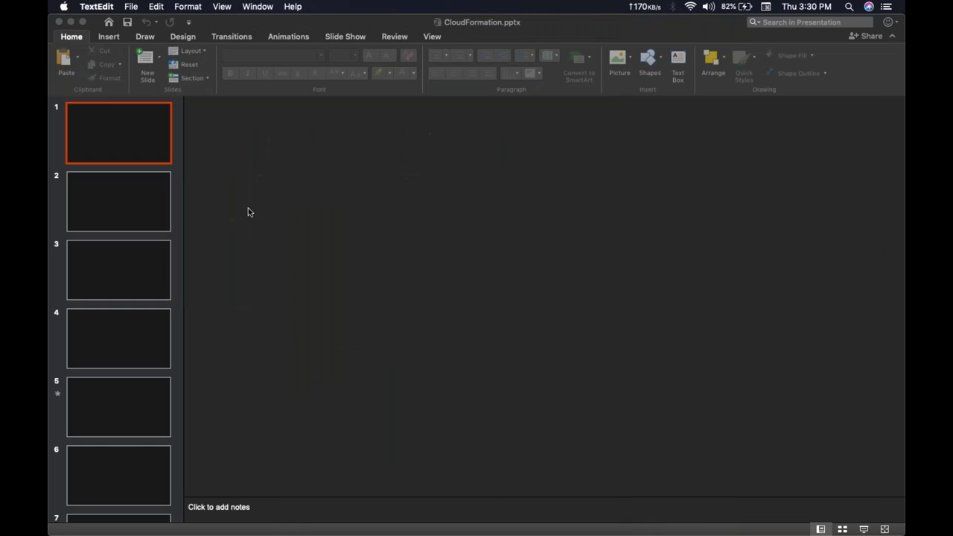
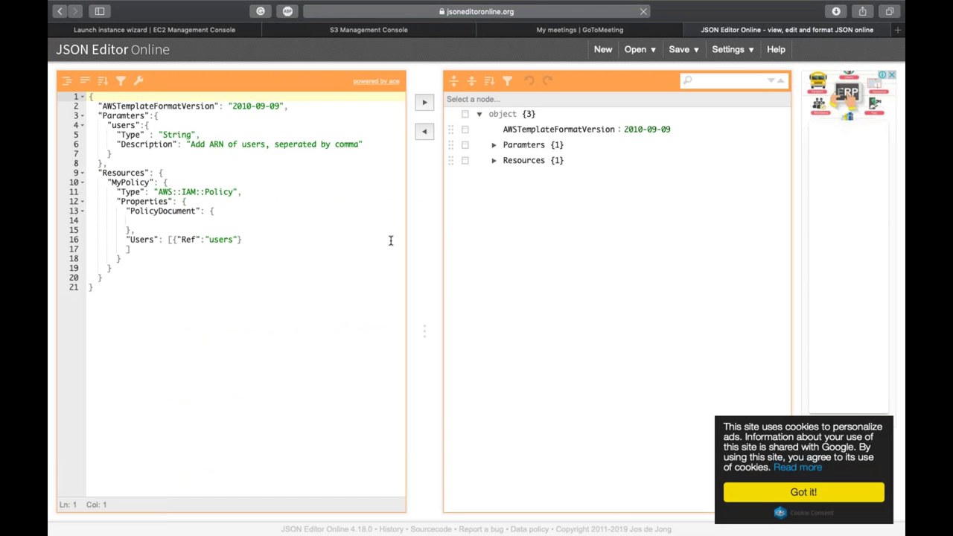
Step: Select and delete the Paramters block from the template
click(178, 135)
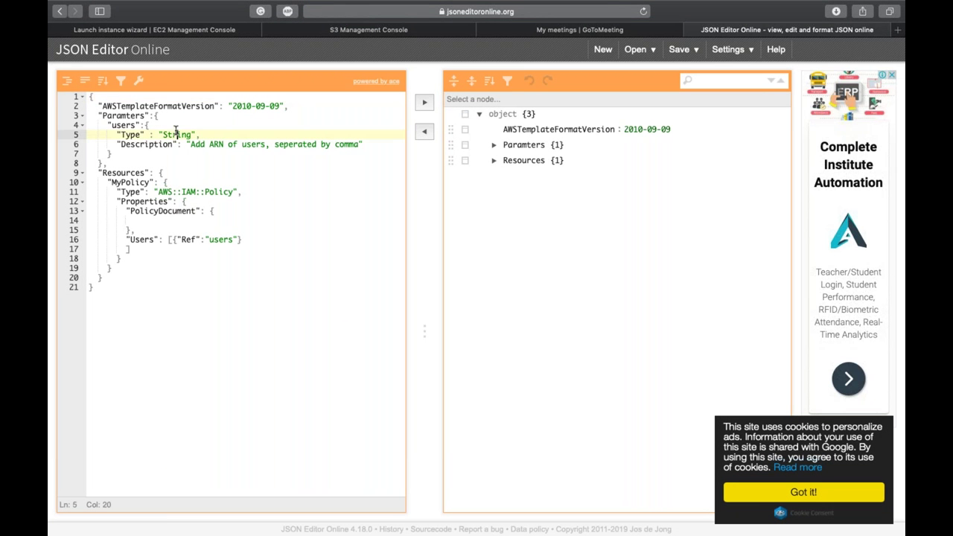
drag(113, 153, 89, 115)
key(BackSpace)
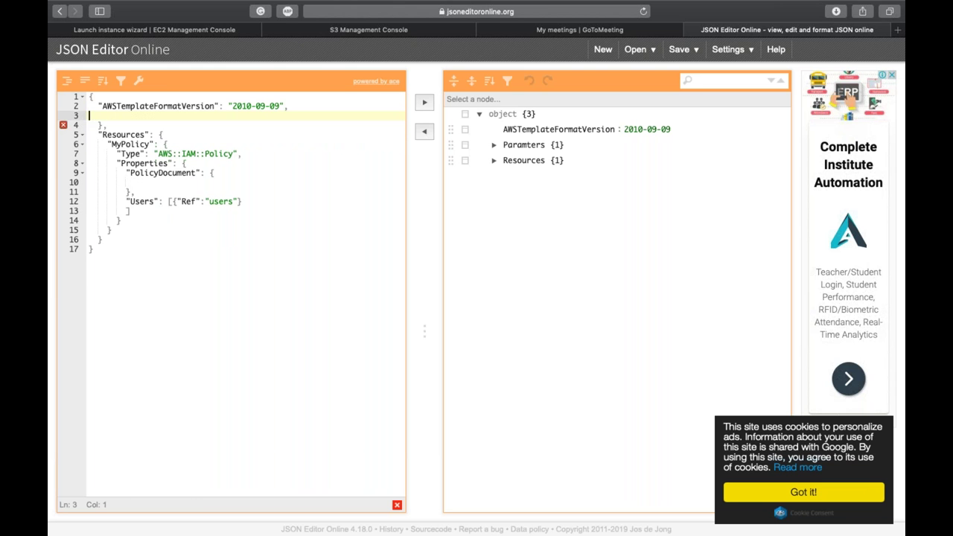
Step: Remove the leftover closing brace and blank line, then open a new browser tab
key(Down)
key(Down)
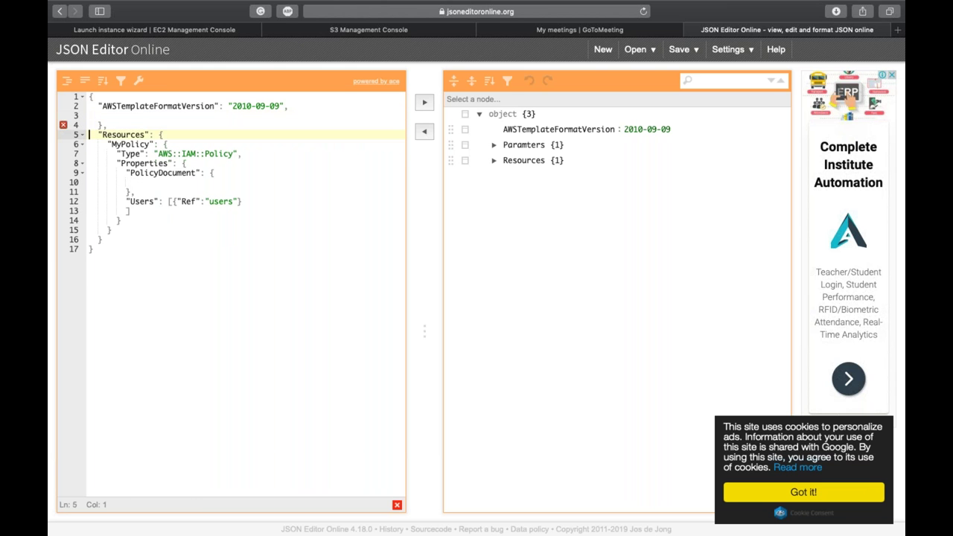
key(Up)
key(Right)
key(Right)
key(Right)
key(Right)
key(BackSpace)
key(BackSpace)
key(BackSpace)
key(BackSpace)
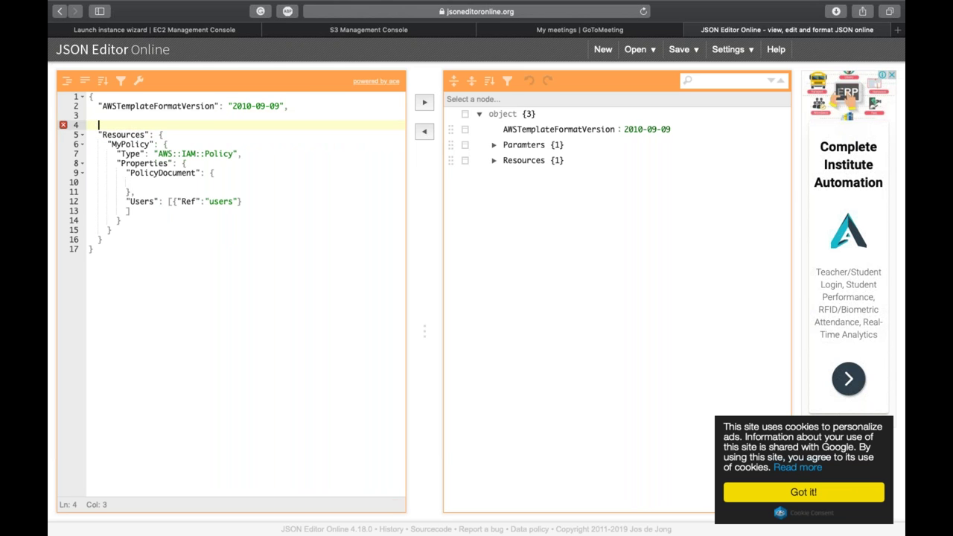
key(BackSpace)
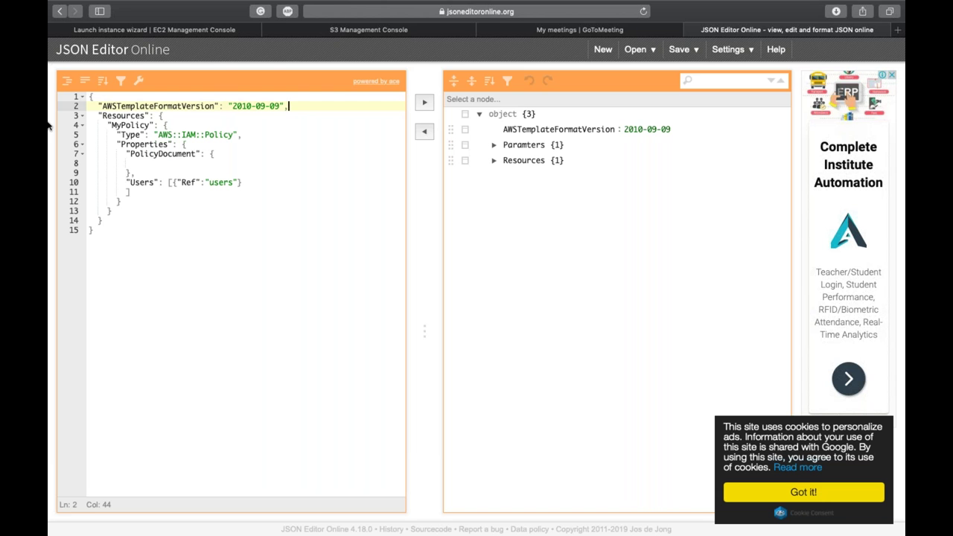
click(278, 197)
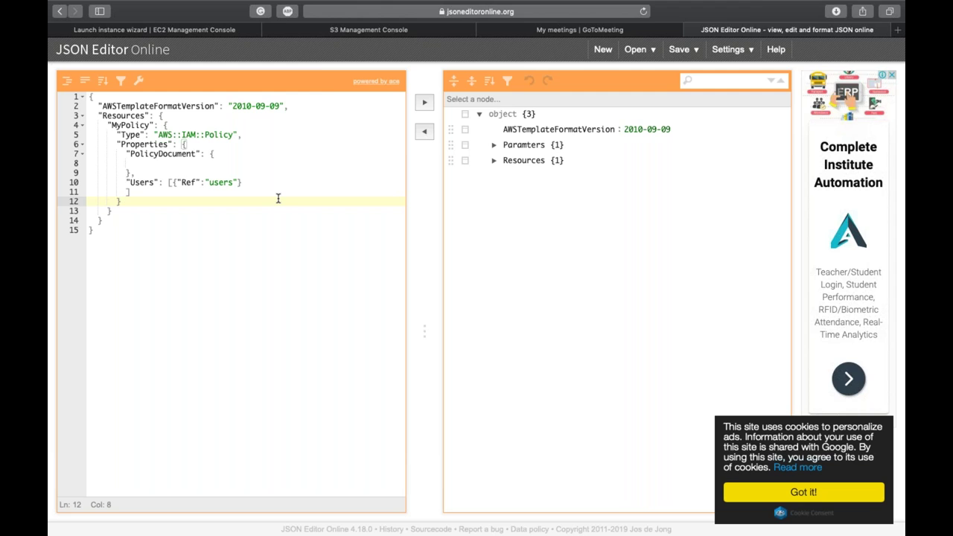
key(super+t)
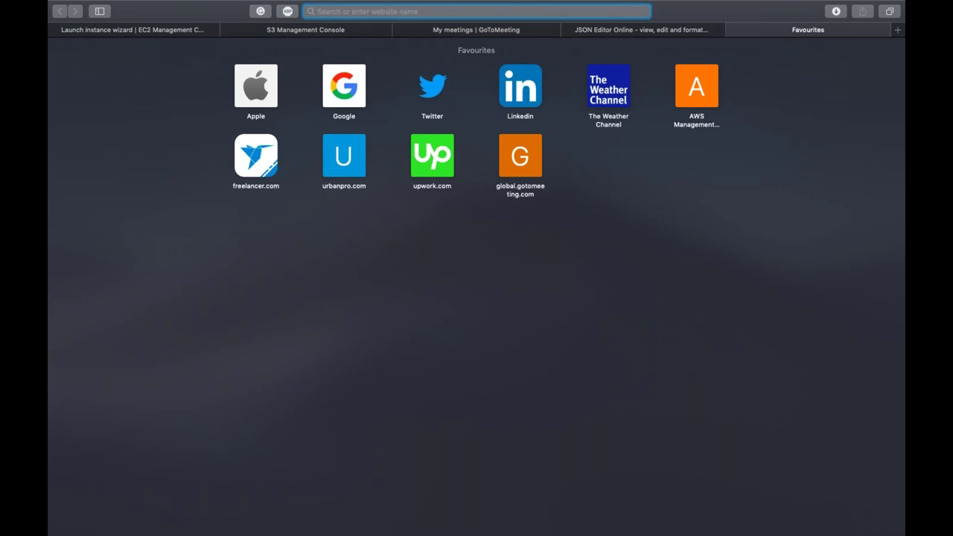
Step: Search Google for 'aws cloudformation vpc' and open the AWS::EC2::VPC reference page
text(aws cl)
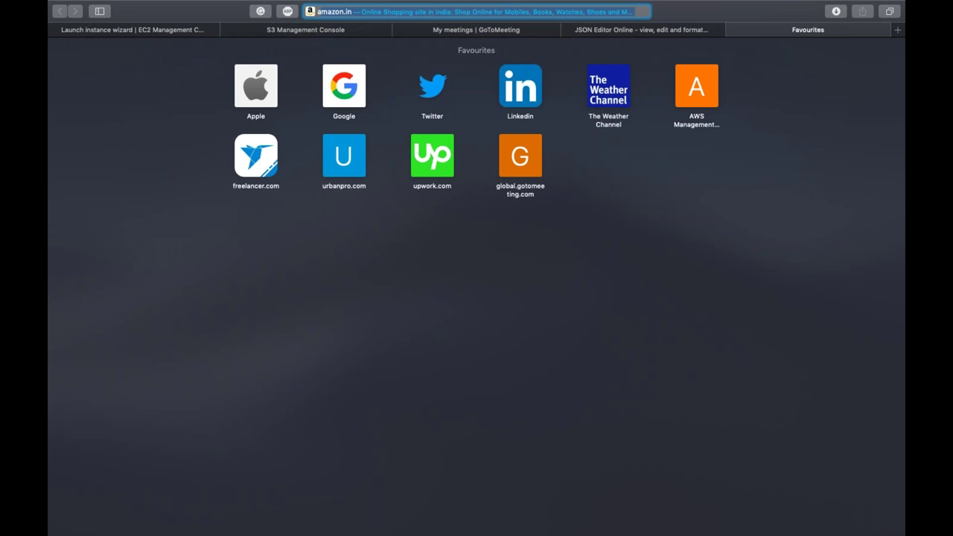
text(oud)
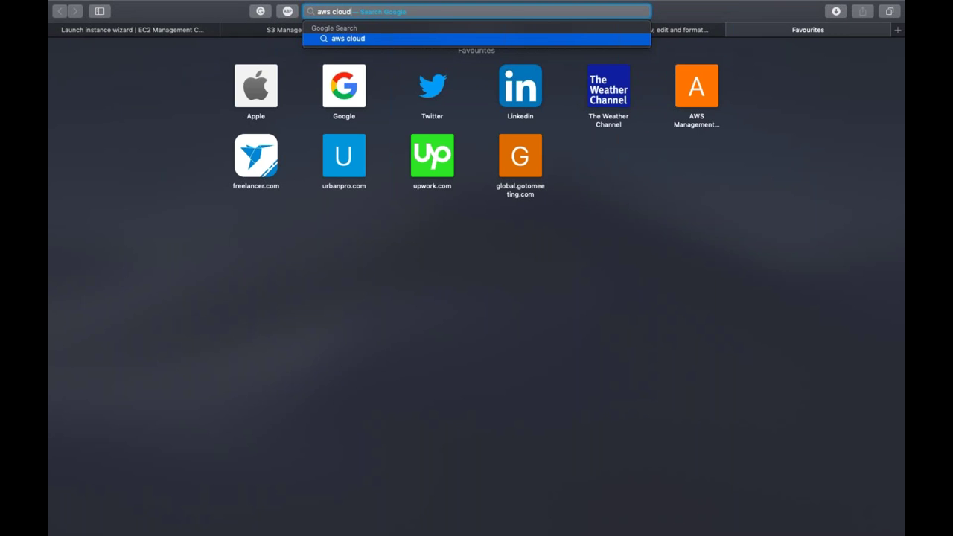
text(formation vpc)
key(Return)
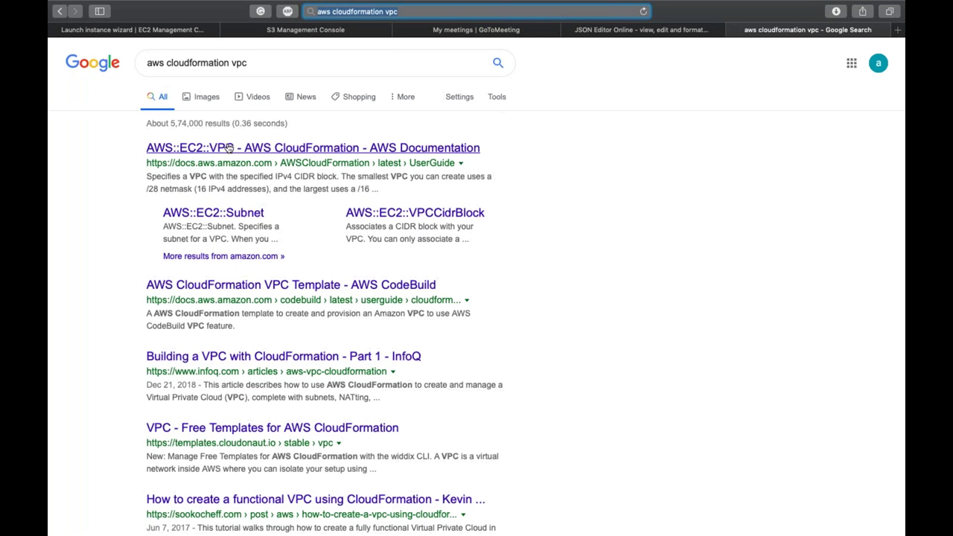
click(241, 148)
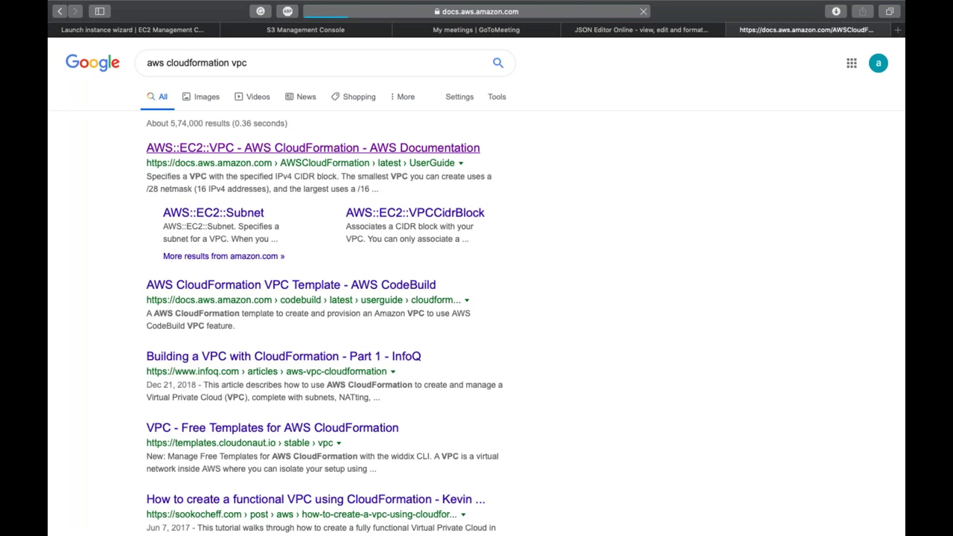
Step: Copy the VPC JSON syntax and go back to the JSON Editor Online template
scroll(490, 272, down, 2)
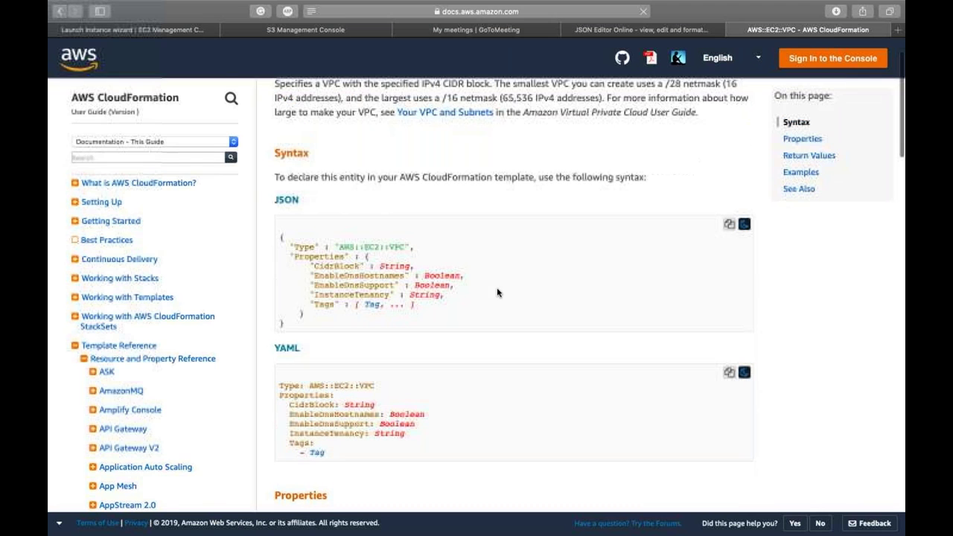
click(730, 224)
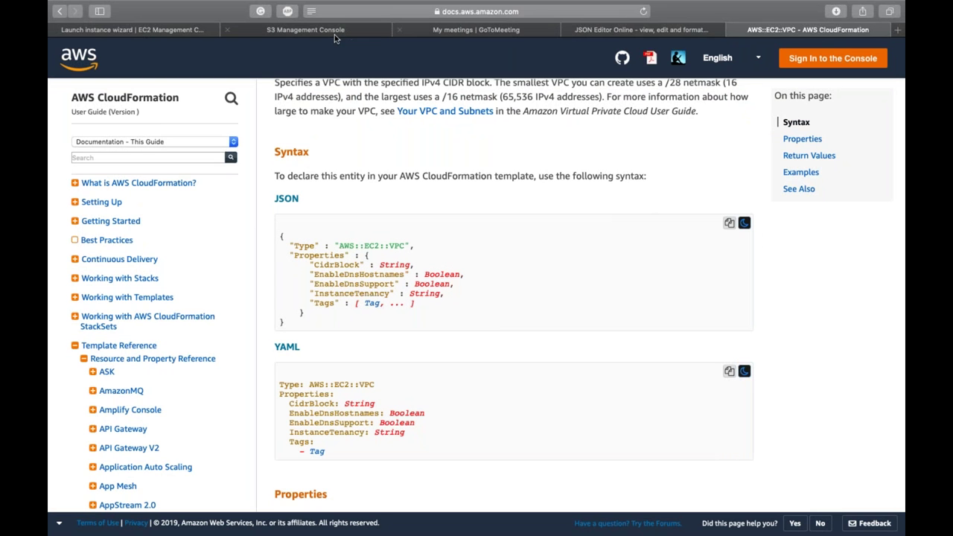
click(610, 32)
double_click(112, 125)
Step: Delete the entire MyPolicy resource block
click(171, 125)
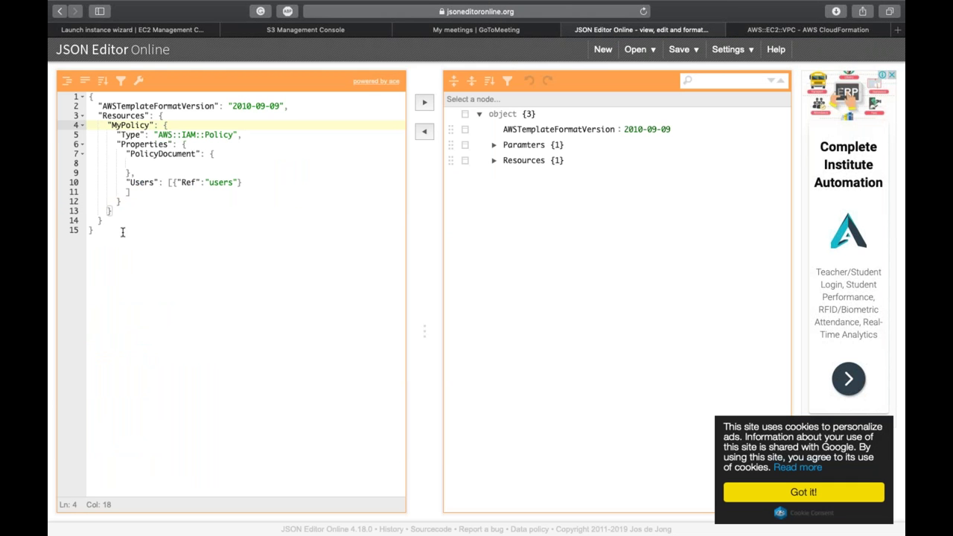
drag(112, 211, 101, 126)
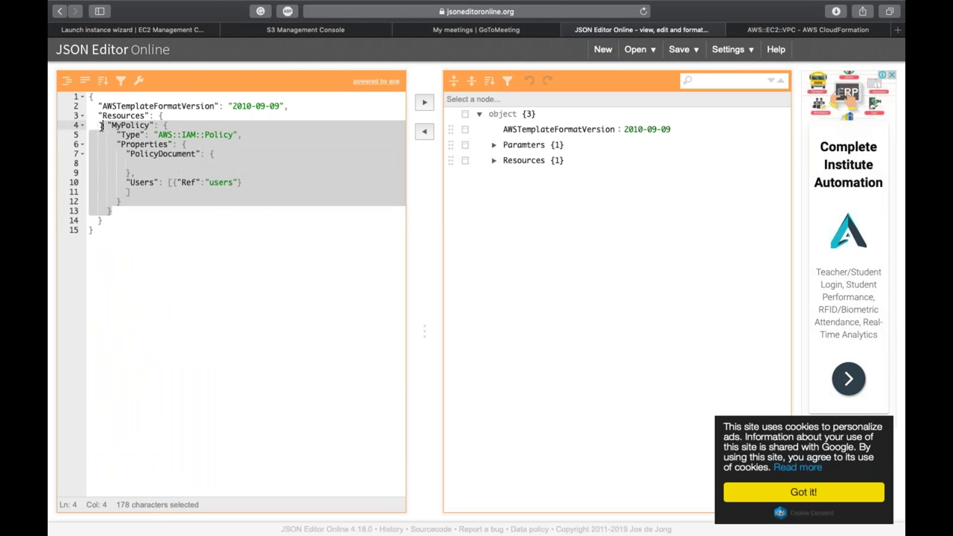
key(BackSpace)
Step: Add a "myVPC": resource and paste the AWS::EC2::VPC Type and Properties skeleton
text(")
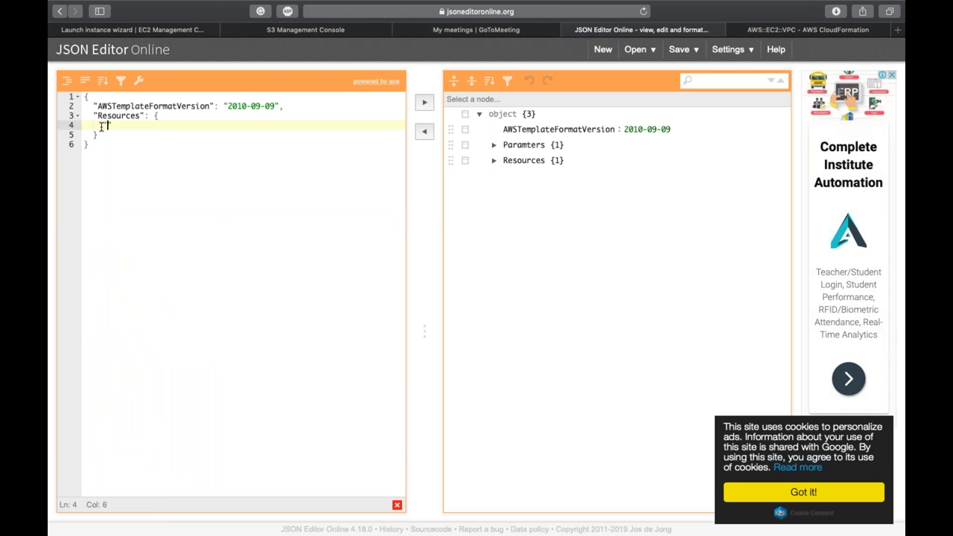
text(myVPC)
key(Right)
key(Right)
key(Left)
text(:)
key(super+v)
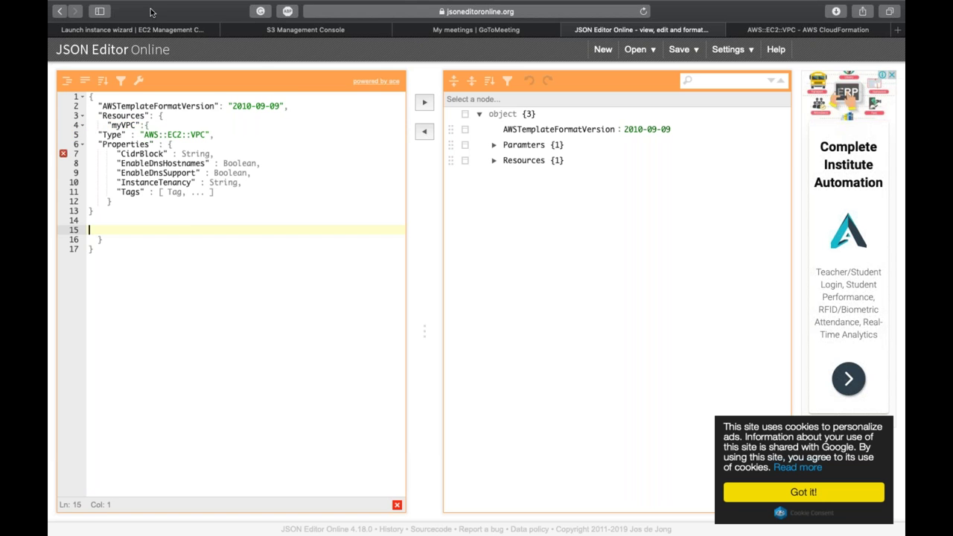
double_click(110, 135)
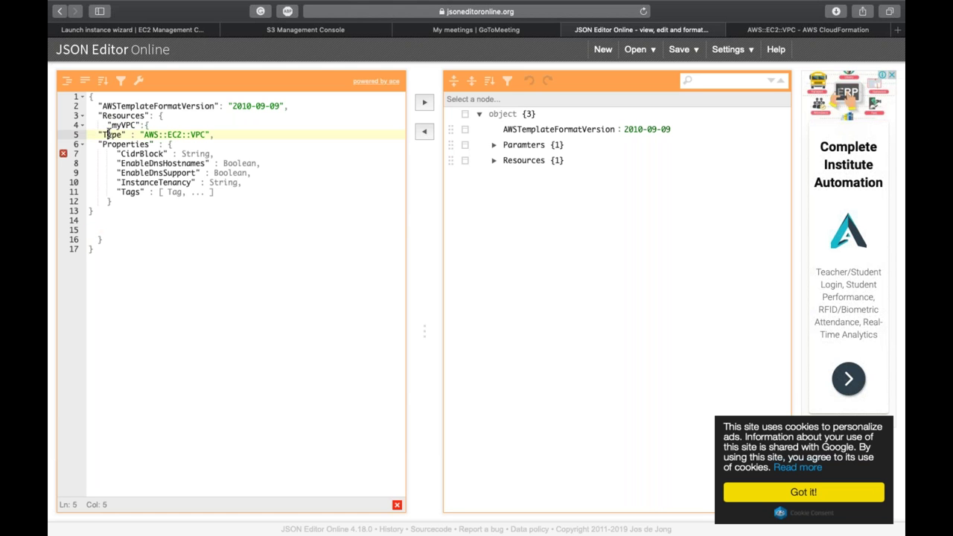
click(195, 134)
double_click(116, 135)
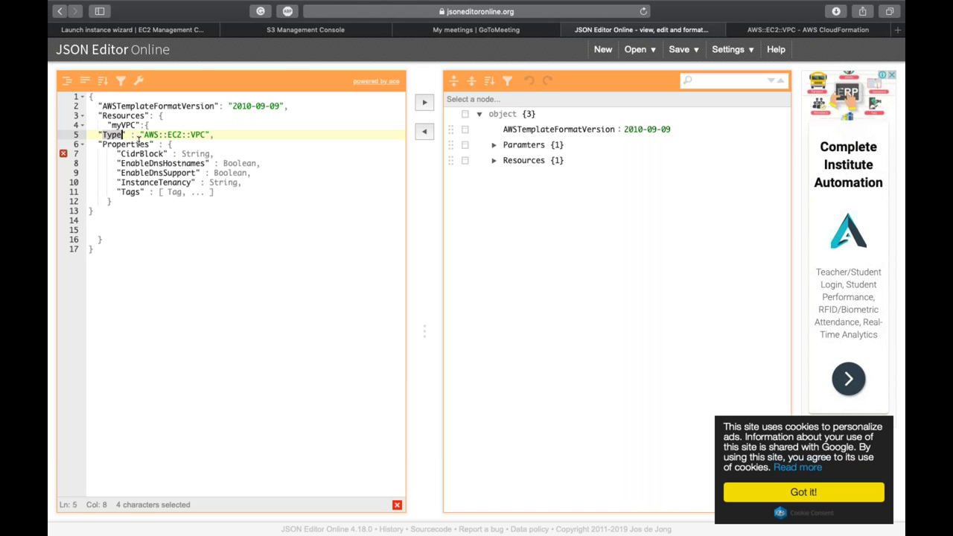
Step: Set CidrBlock to "10.0.0.0/16" and EnableDnsHostnames and EnableDnsSupport to true
double_click(139, 143)
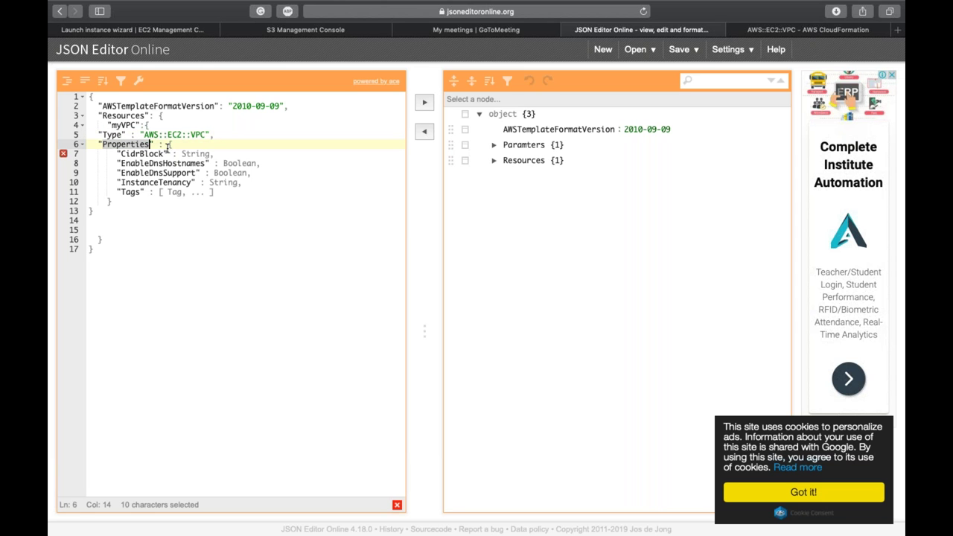
double_click(195, 154)
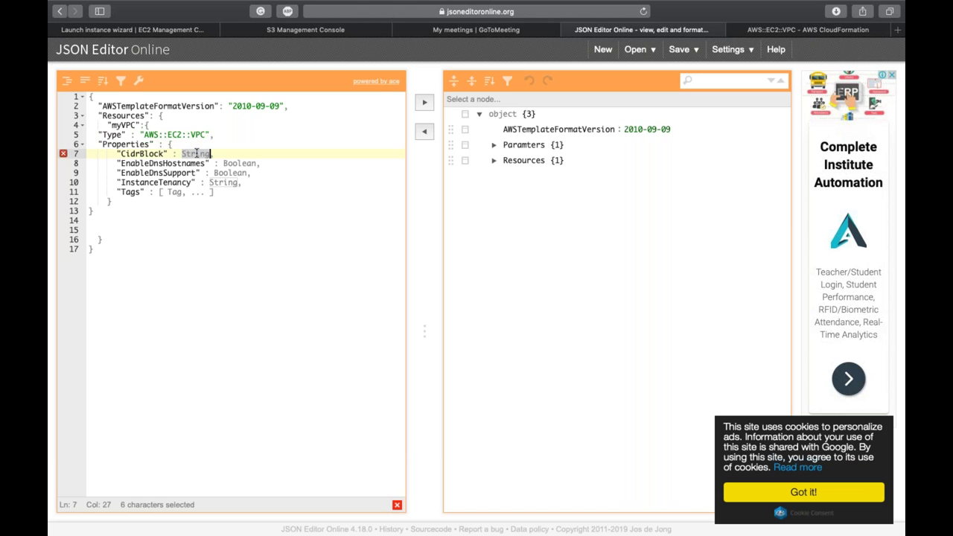
text("10.0.)
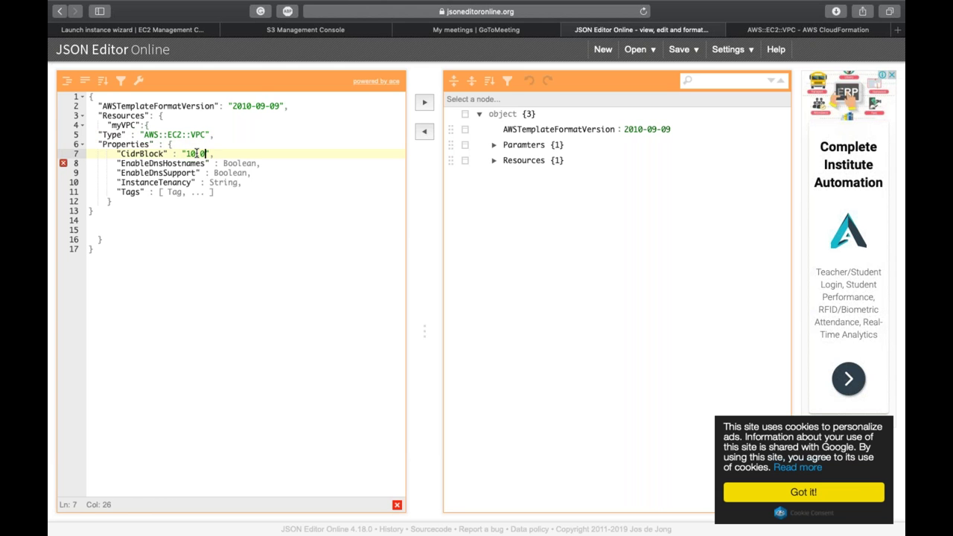
text(0.0/16)
double_click(237, 159)
text(true)
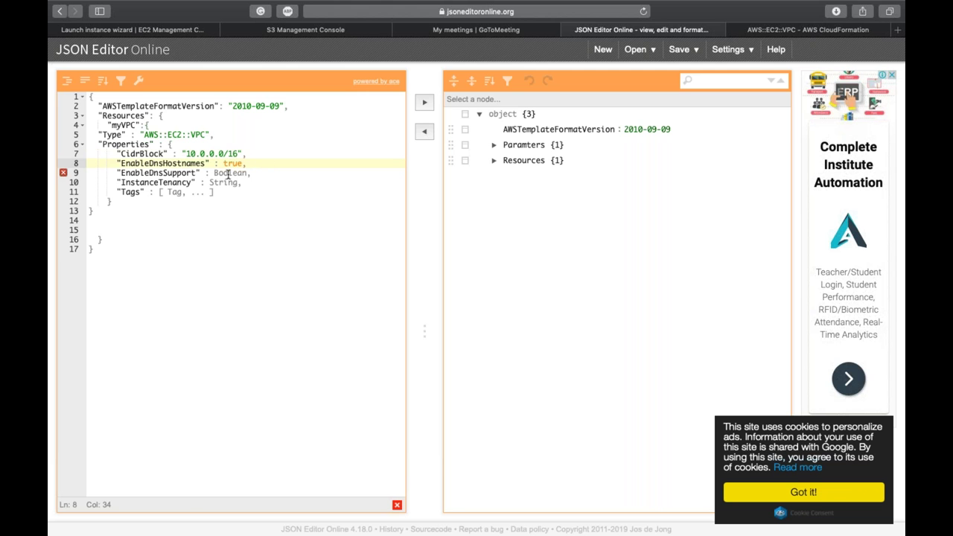
double_click(229, 173)
text(tu)
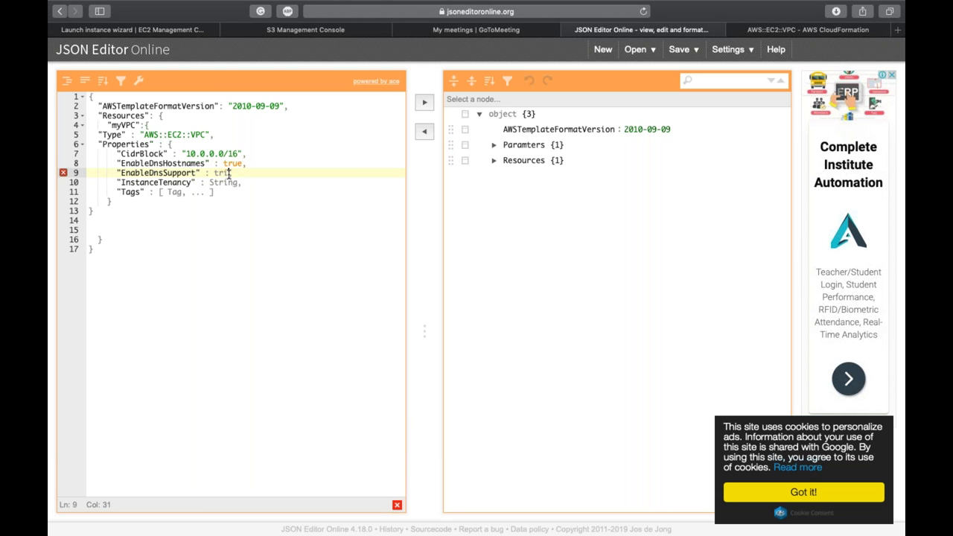
text(ue,)
Step: Set InstanceTenancy to "default" and clear the Tag placeholder so Tags is empty
double_click(223, 182)
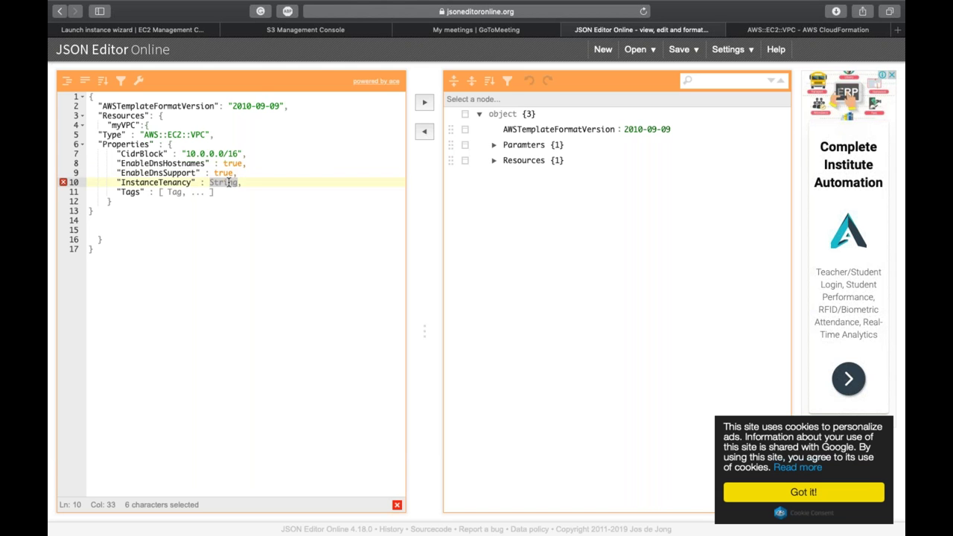
text(")
text(default)
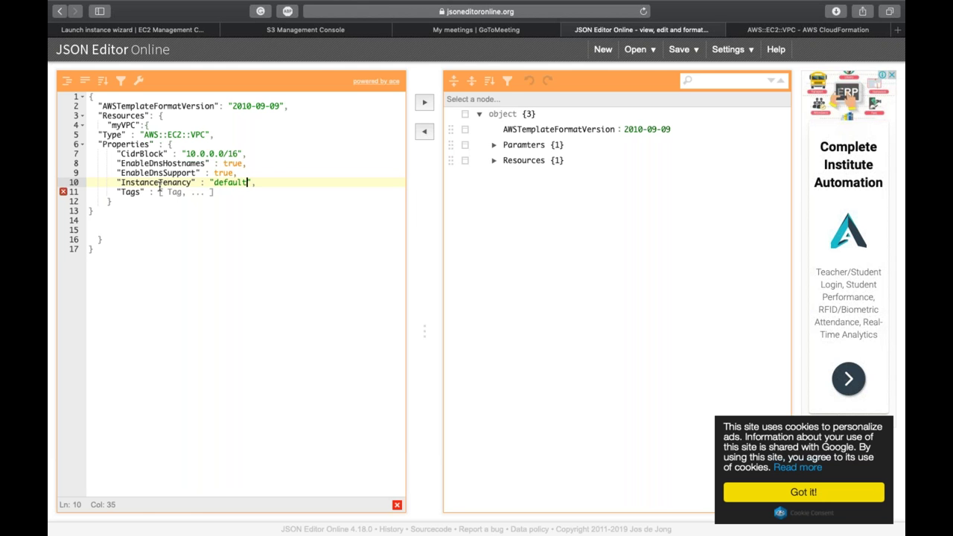
click(169, 192)
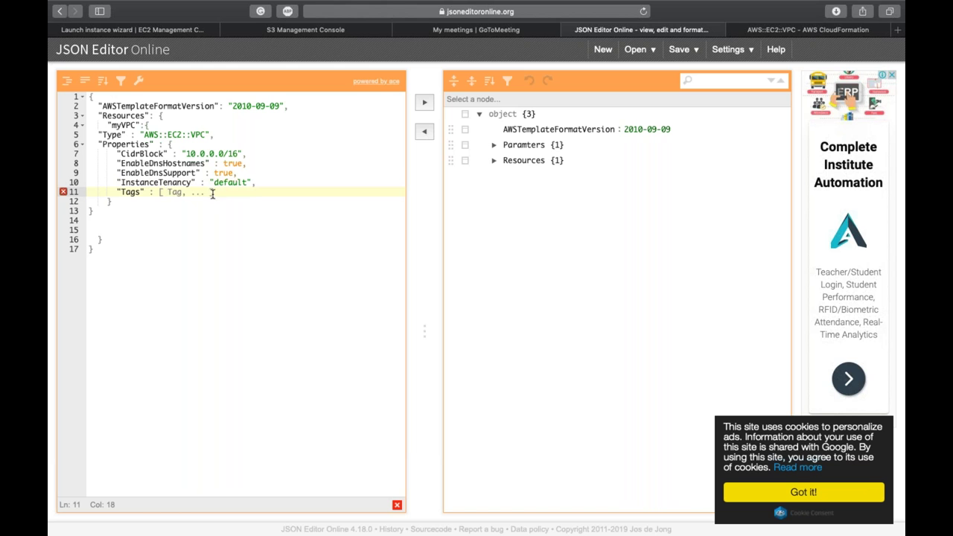
shift+click(201, 192)
key(BackSpace)
key(shift+Right)
key(BackSpace)
click(748, 28)
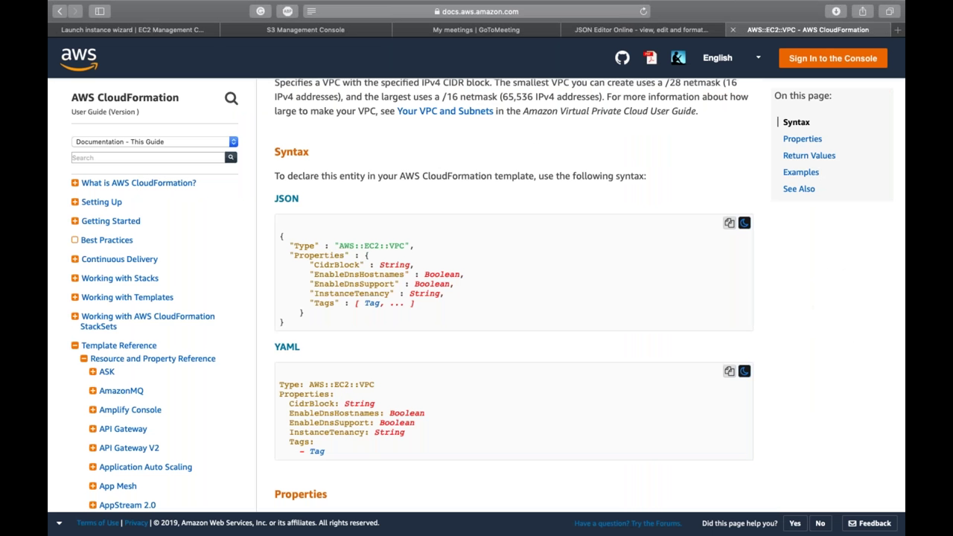
Step: Read the InstanceTenancy property description on the VPC reference page
click(338, 298)
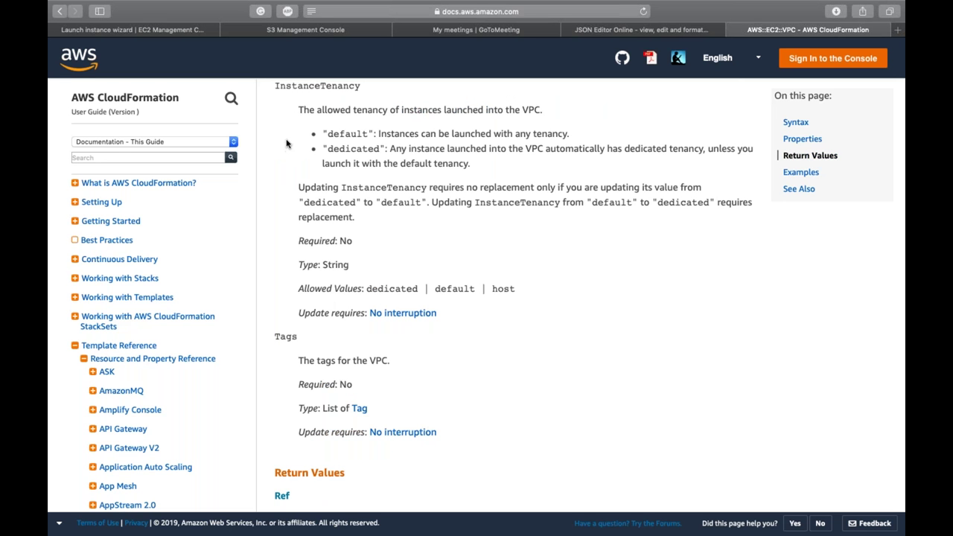
drag(272, 87, 542, 296)
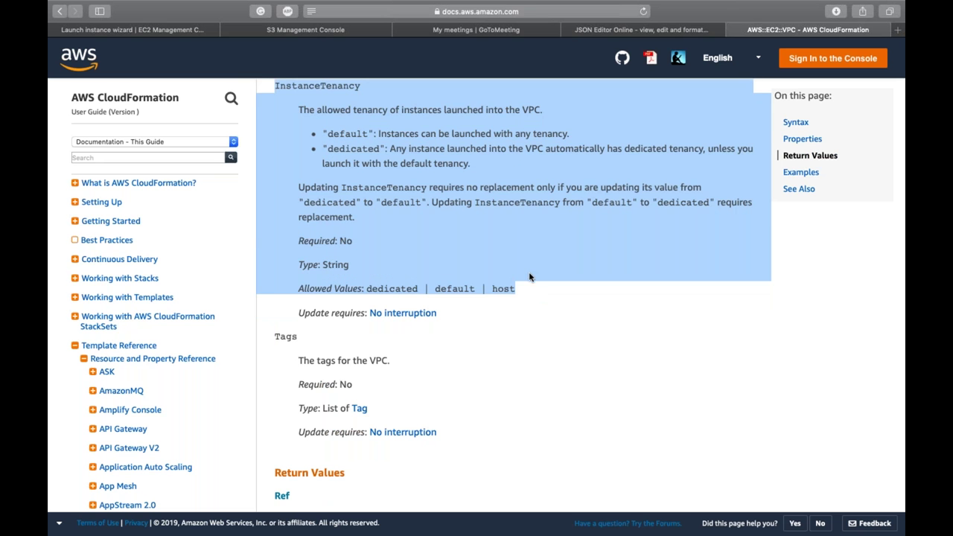
click(528, 274)
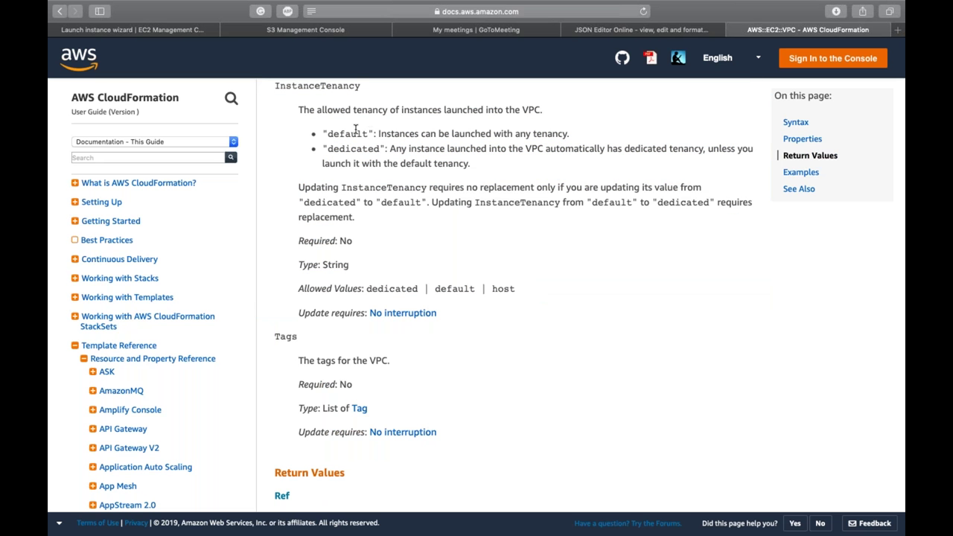
double_click(319, 85)
click(309, 154)
Step: Jump to the Examples section and select the sample Key "foo", Value "bar" tag
scroll(356, 149, down, 1)
scroll(357, 149, down, 1)
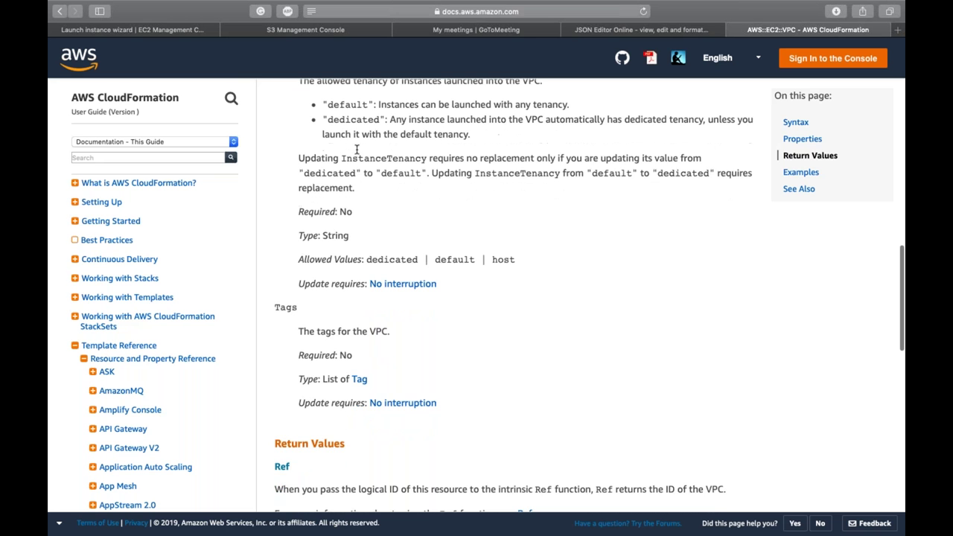
click(800, 171)
drag(525, 291, 362, 290)
key(super+c)
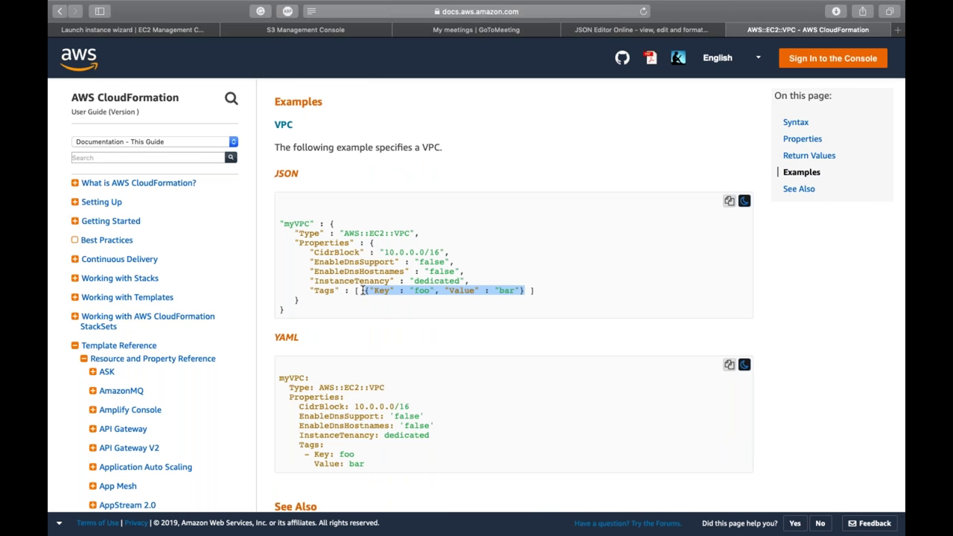
Step: Paste the sample tag into Tags and change it to Key "Name", Value "MyVPC-CF"
click(675, 33)
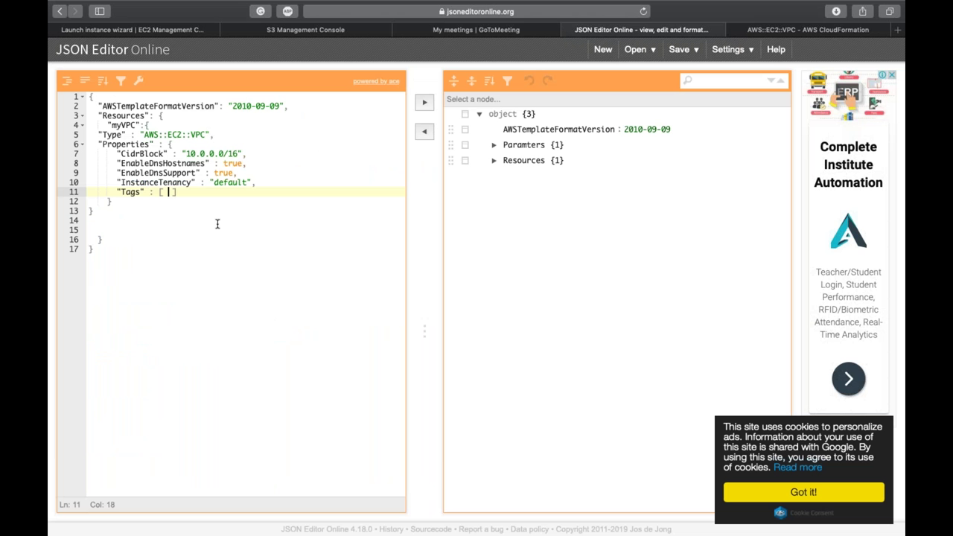
key(super+v)
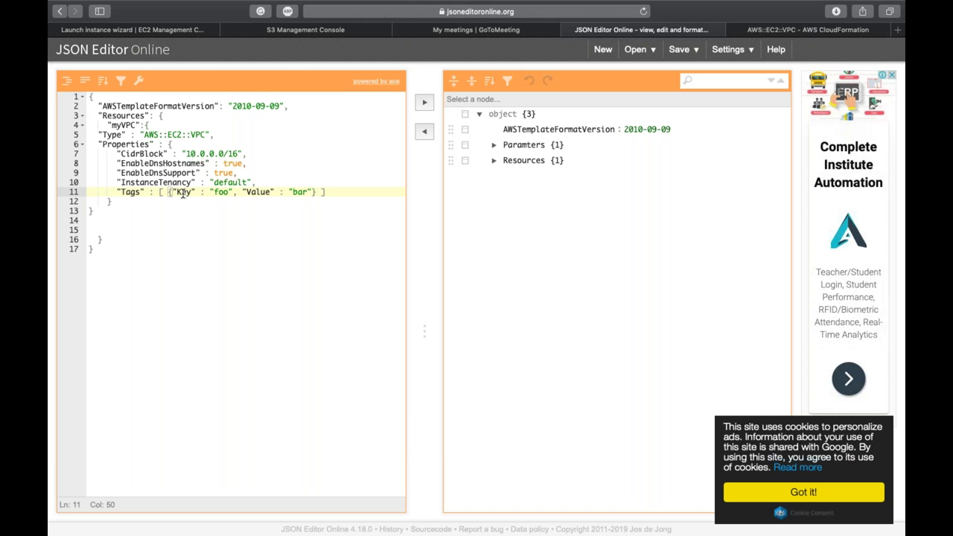
double_click(183, 192)
text(Name)
key(Right)
key(Right)
key(Right)
key(Right)
key(Right)
key(Right)
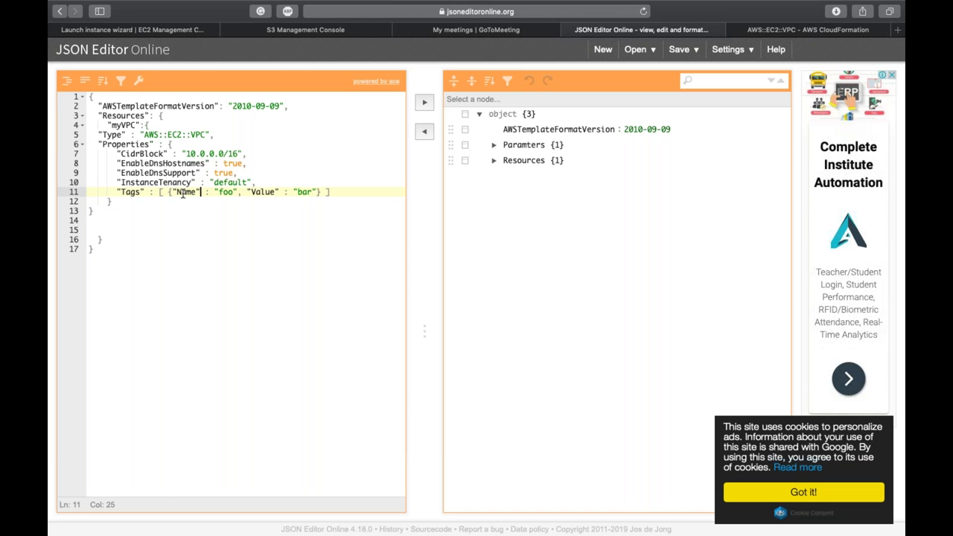
key(shift+Left)
key(shift+Left)
key(Left)
key(Left)
key(Left)
key(Left)
double_click(182, 192)
text(Key)
key(Left)
key(shift+Right)
key(shift+Right)
key(shift+Right)
text(Name)
key(Right)
key(Right)
key(Right)
key(Right)
key(Right)
key(Right)
key(Right)
key(Right)
key(shift+Right)
key(shift+Right)
key(shift+Right)
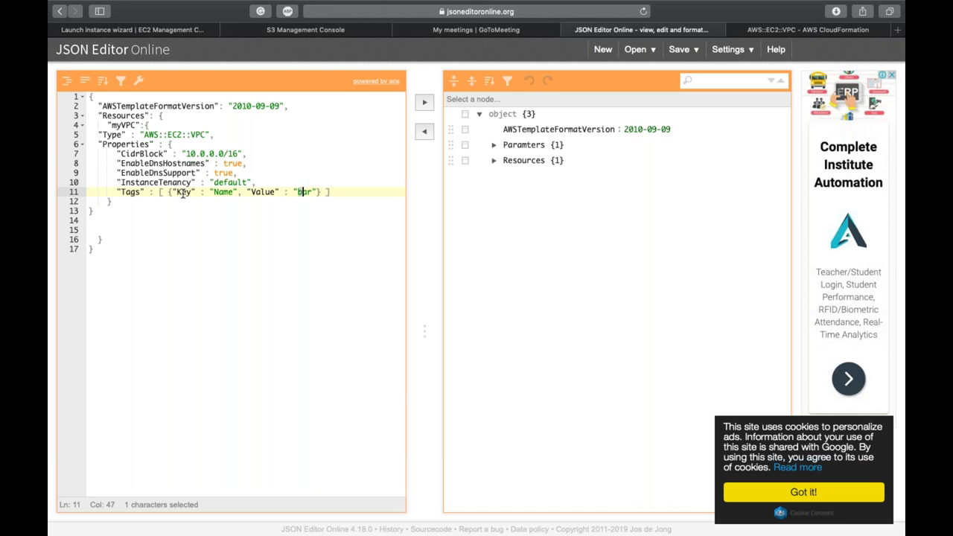
text(MyVPC)
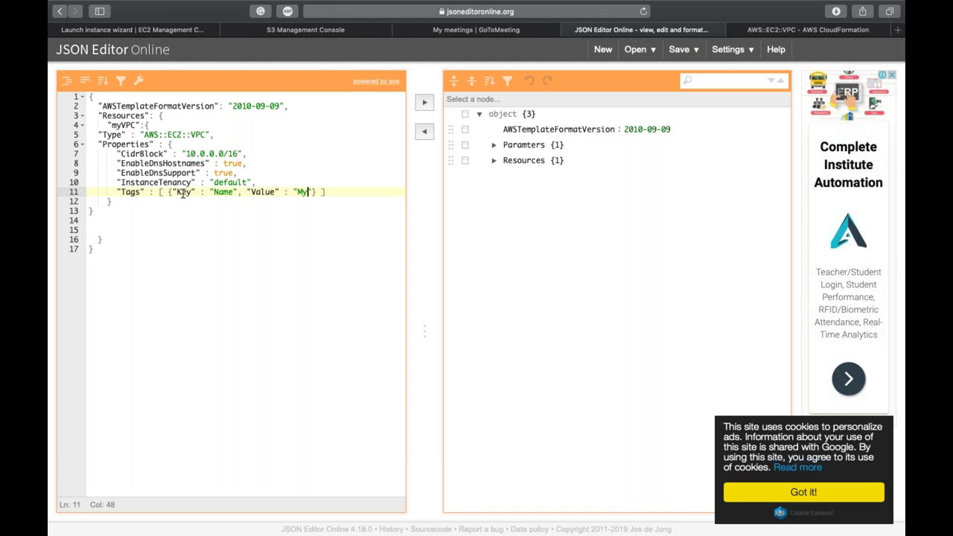
text(-CF)
Step: Reformat the template by syncing it through the tree view and back
click(426, 110)
click(424, 132)
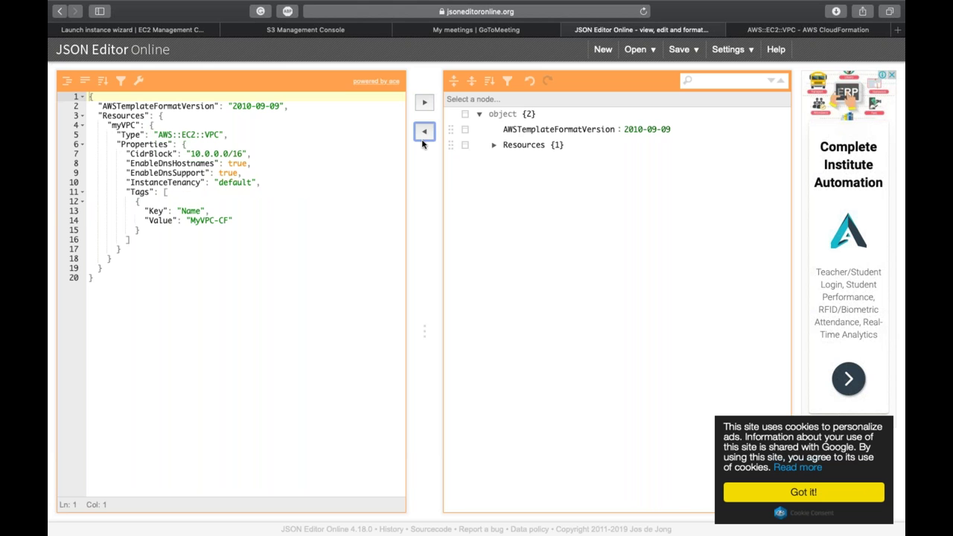
click(309, 215)
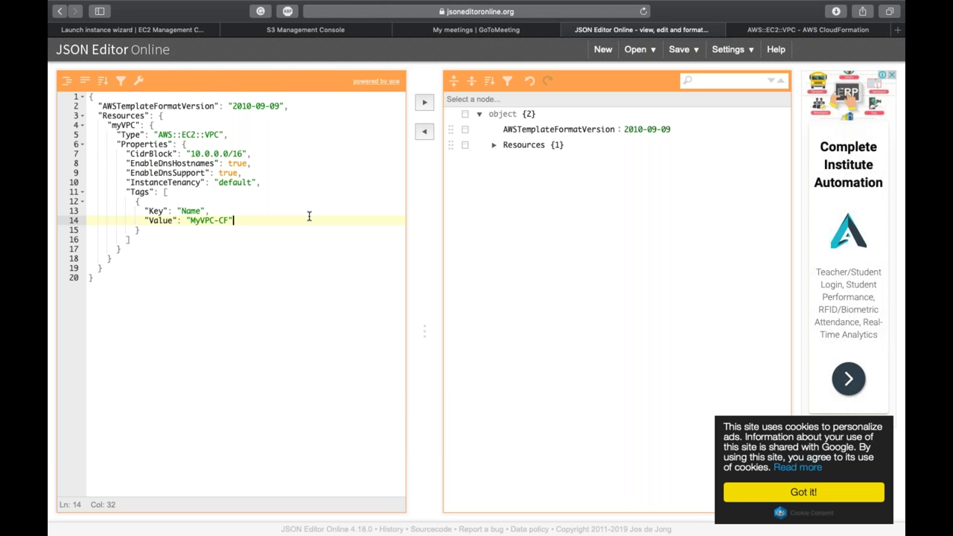
Step: Review the finished template: AWSTemplateFormatVersion, Resources, myVPC, Type, Properties, CIDR and tenancy
double_click(115, 106)
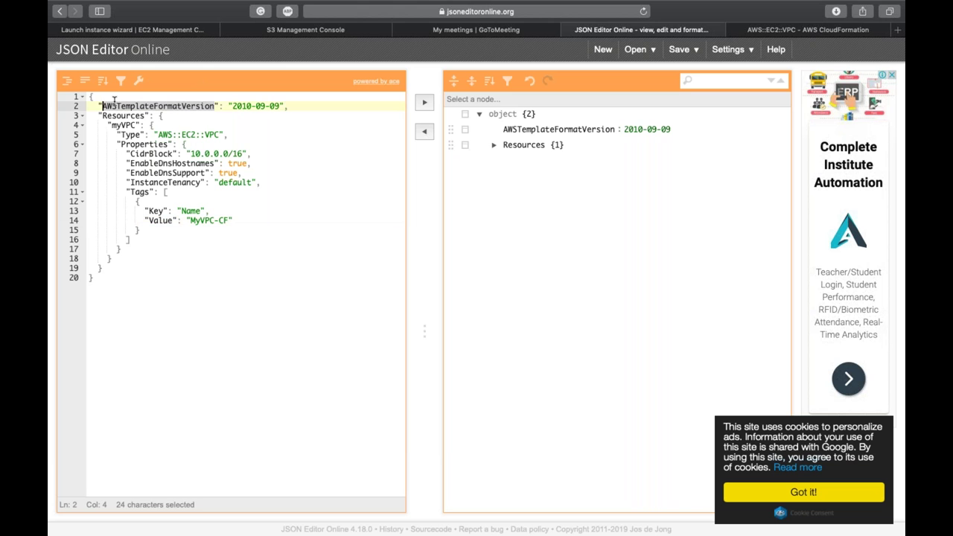
click(94, 97)
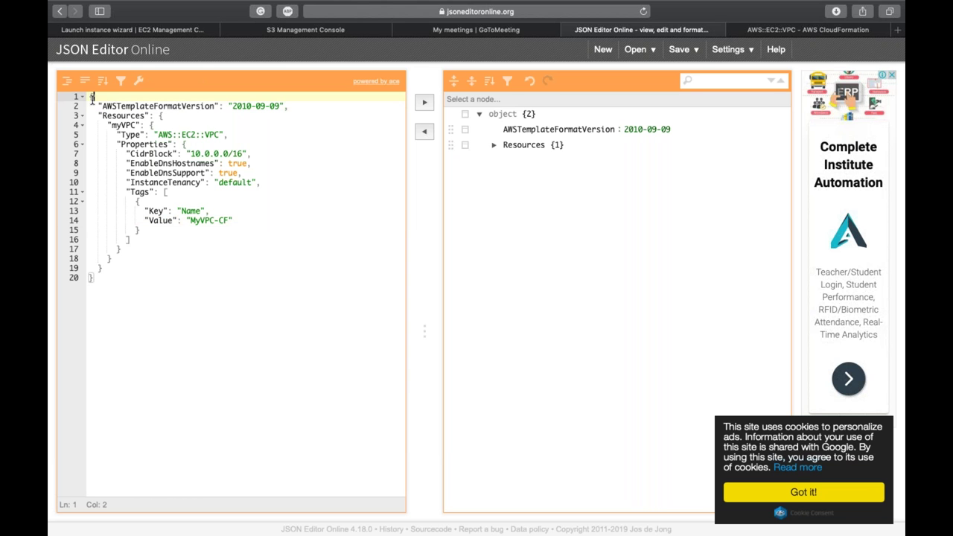
double_click(136, 106)
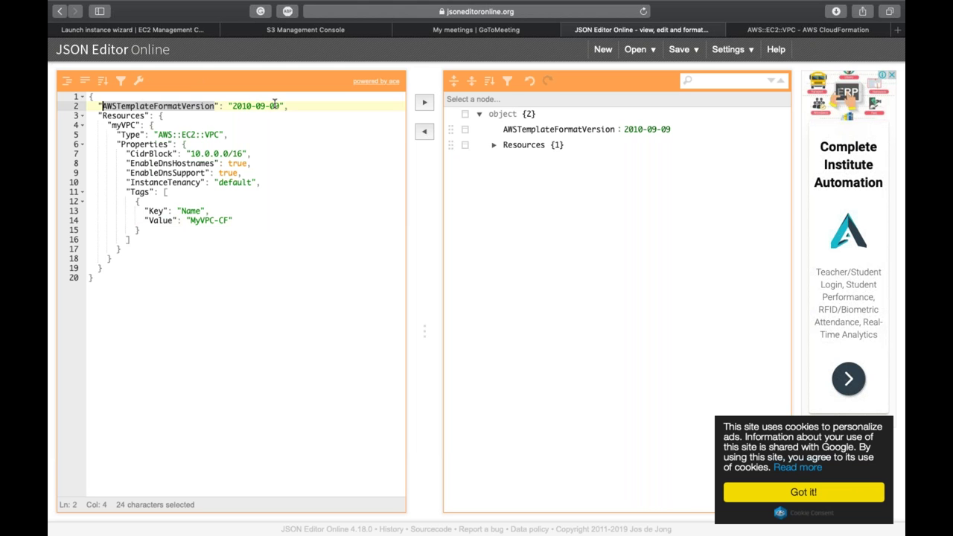
double_click(137, 116)
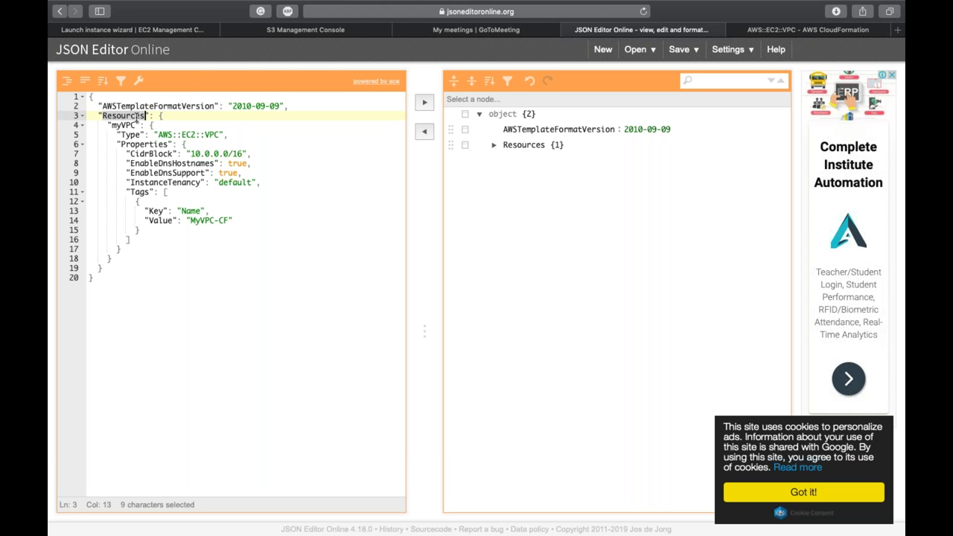
double_click(115, 127)
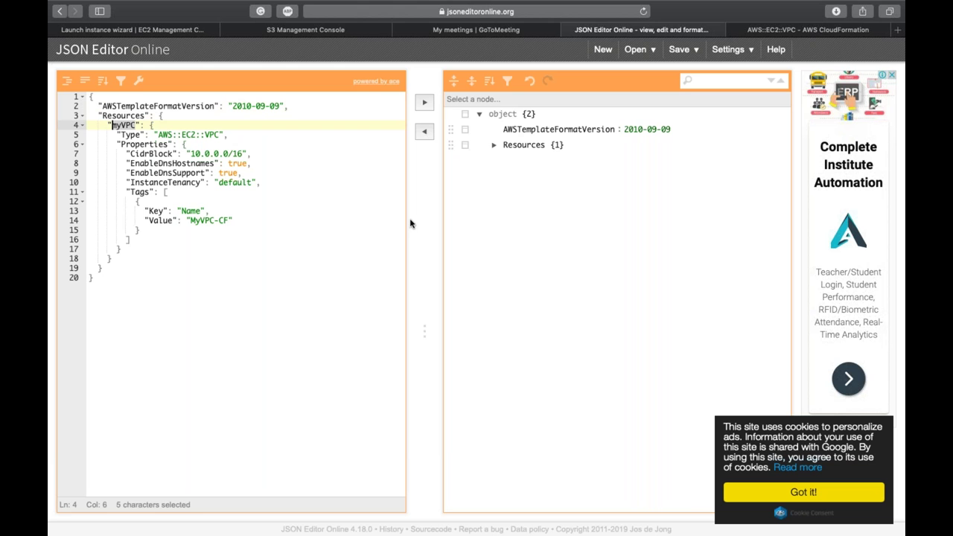
click(251, 182)
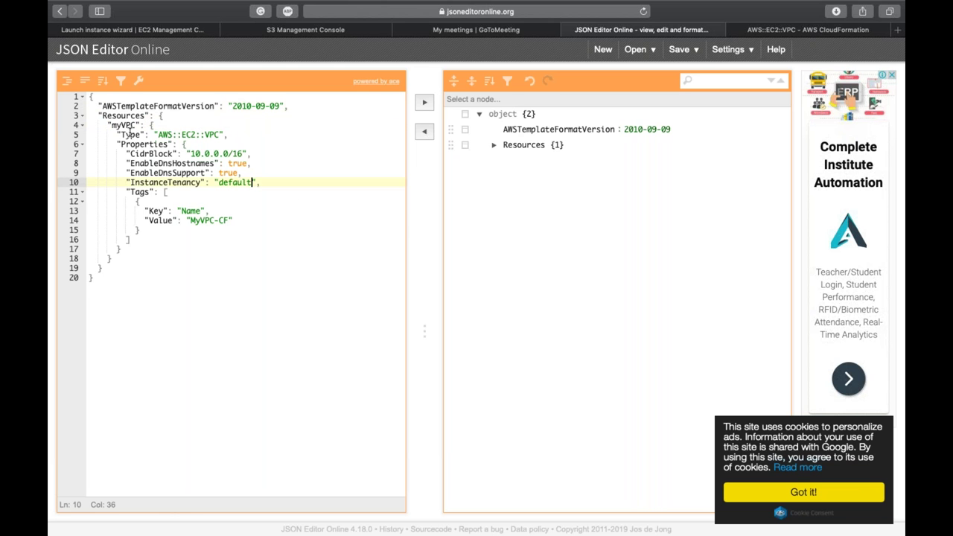
double_click(130, 134)
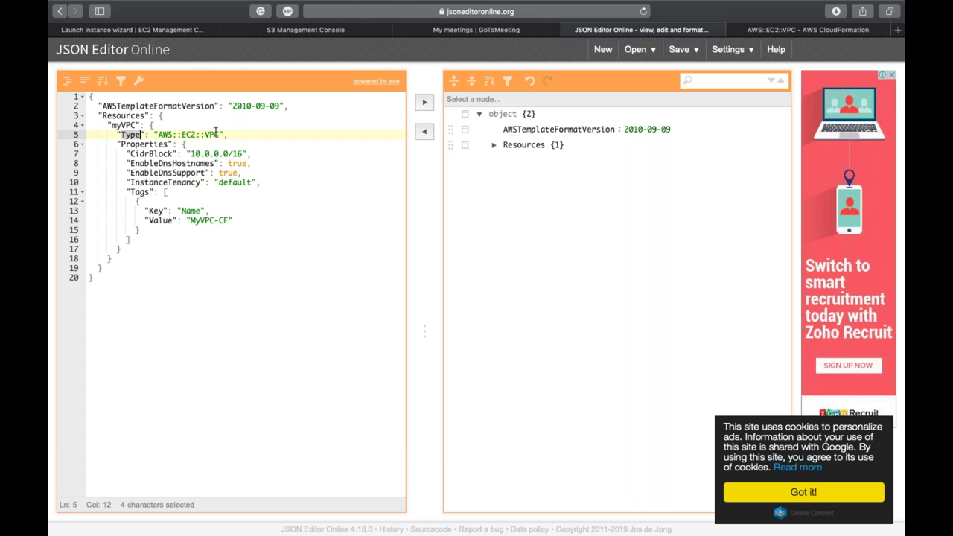
double_click(146, 143)
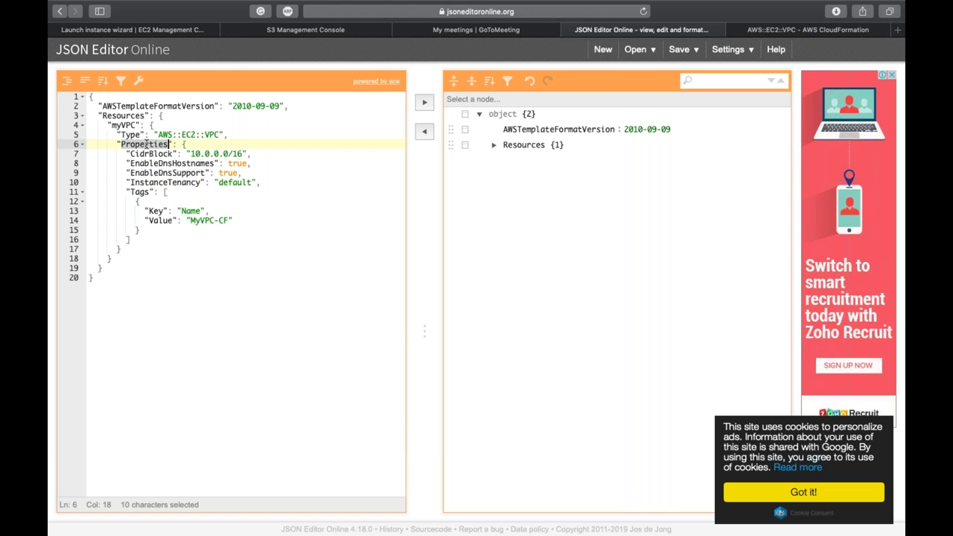
double_click(196, 153)
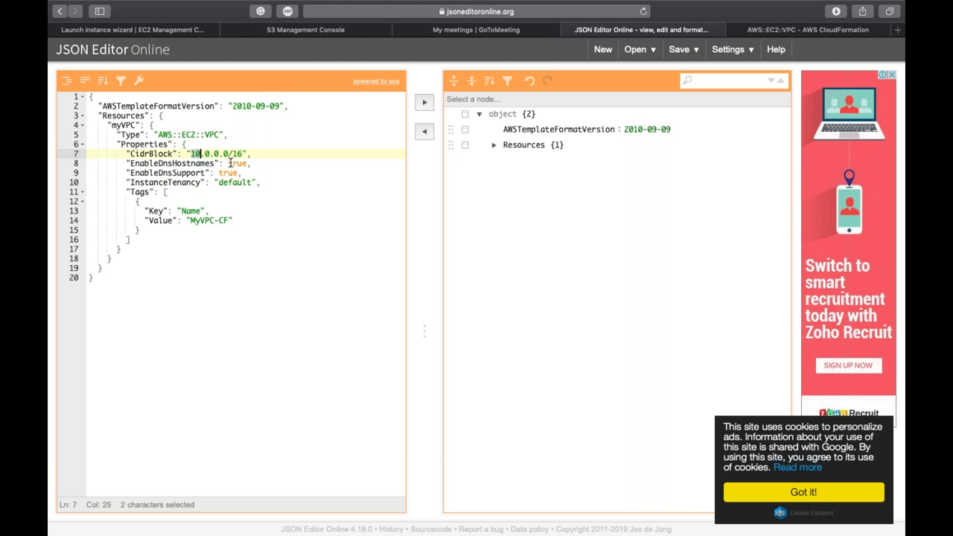
double_click(236, 182)
click(227, 214)
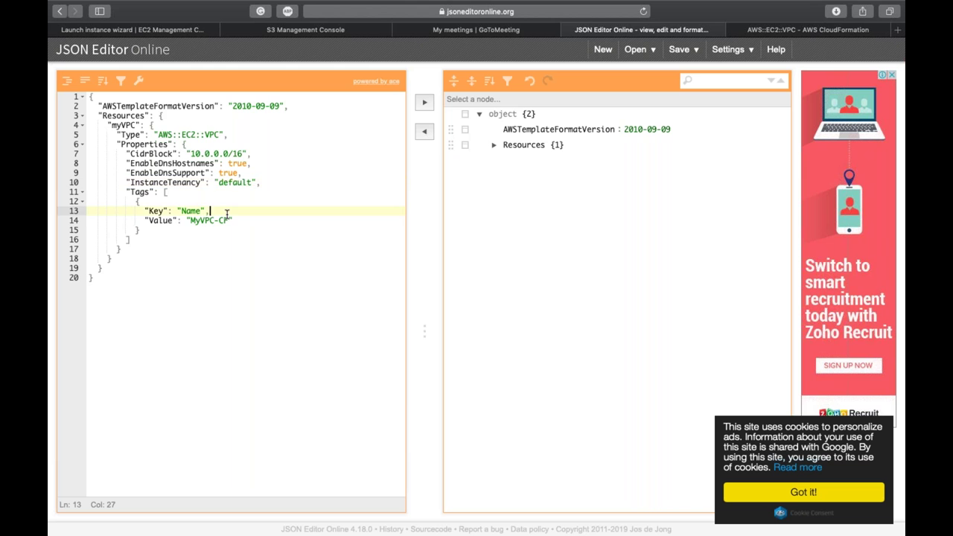
key(super+a)
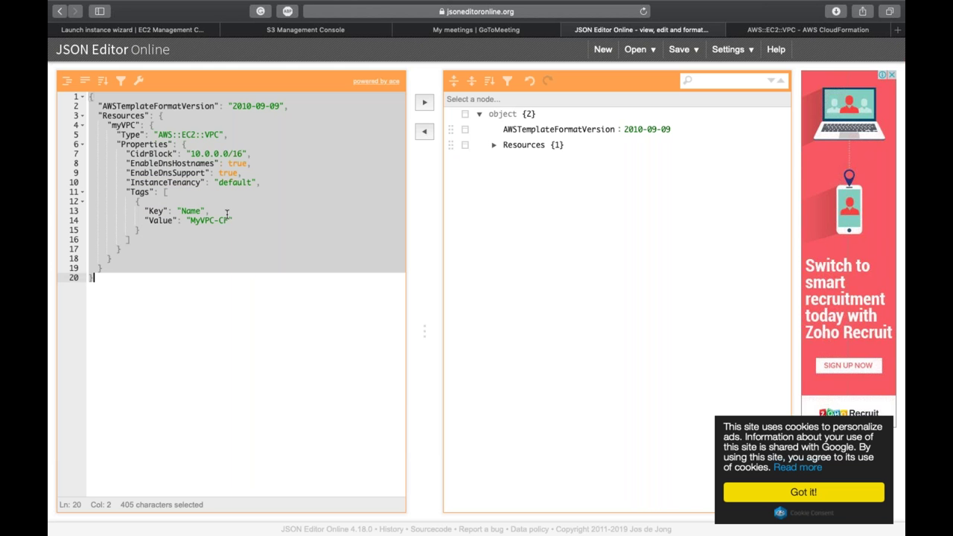
click(227, 214)
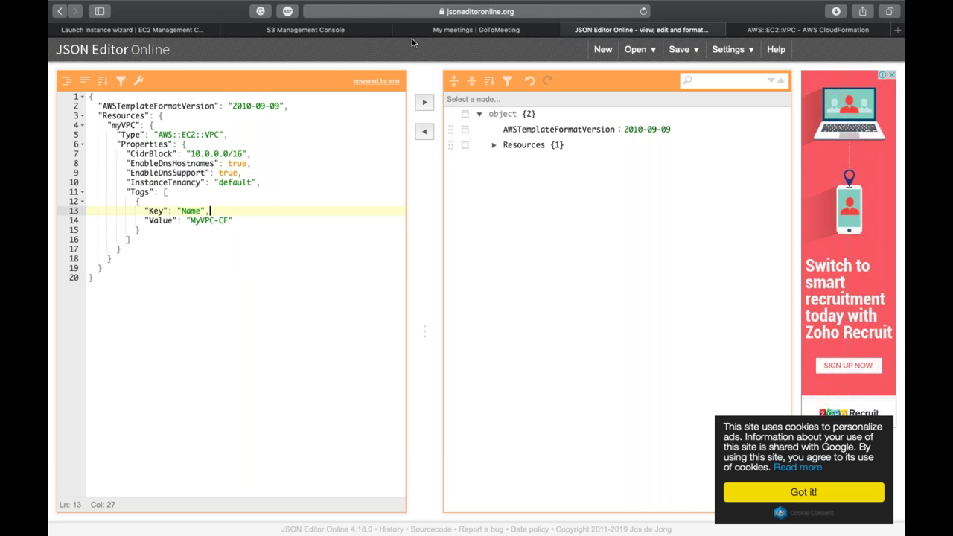
click(177, 32)
Step: Find CloudFormation via the services search and switch to the previous console
click(153, 52)
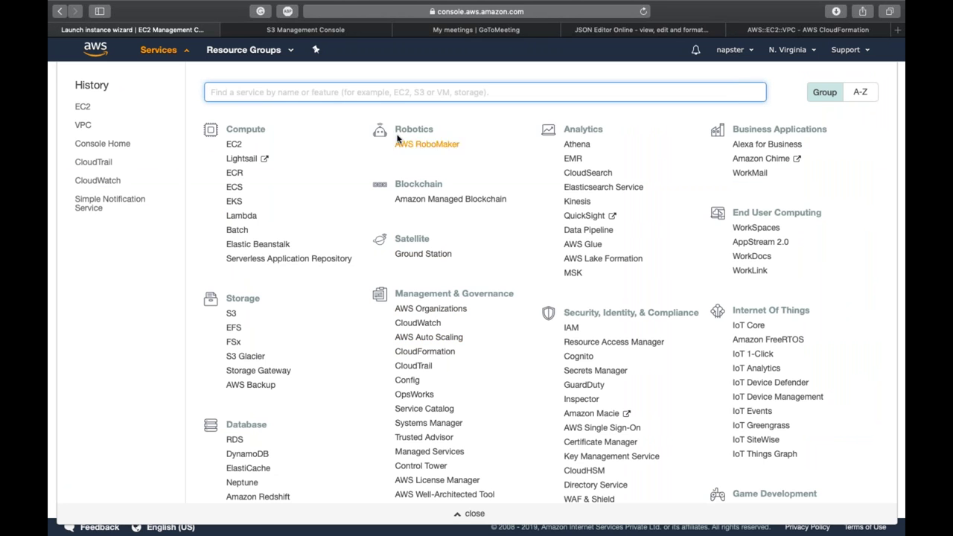
text(cloudform)
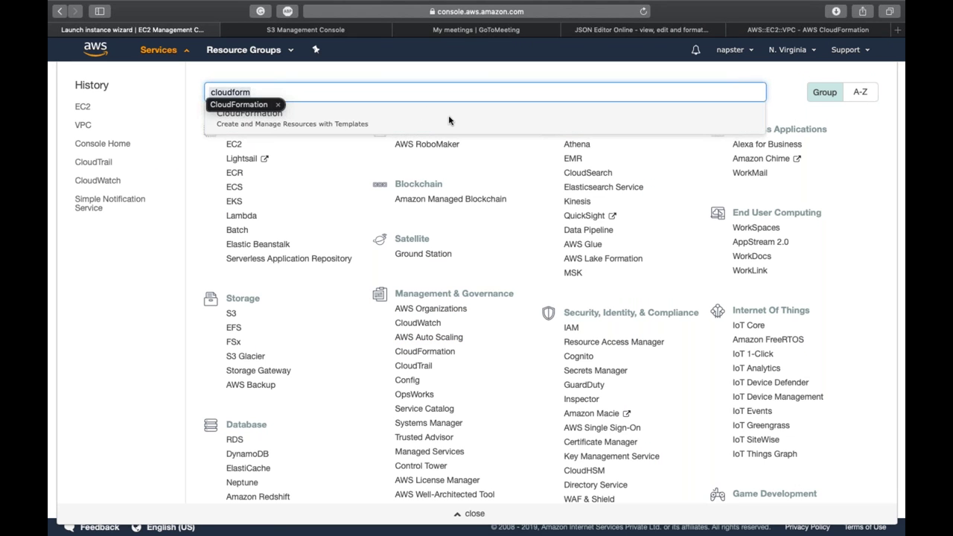
click(355, 117)
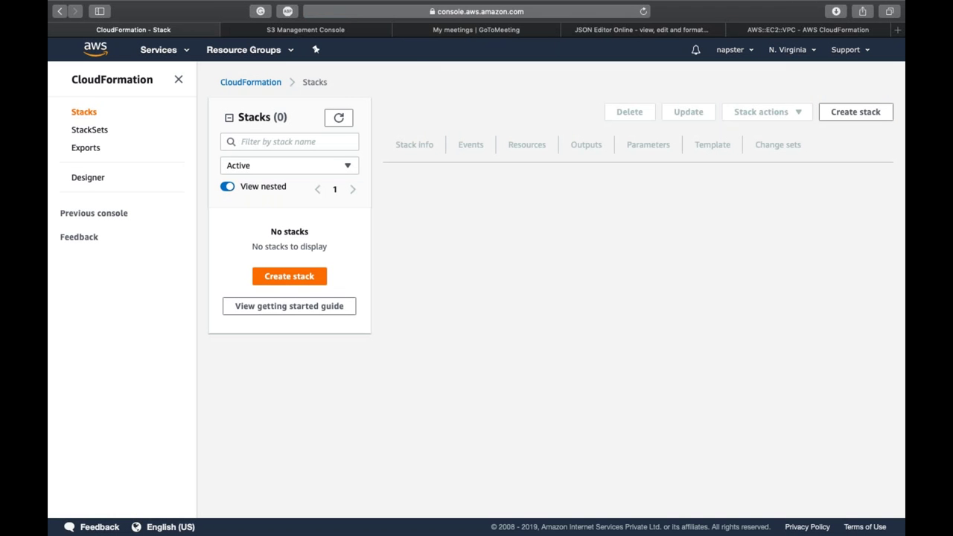
click(101, 209)
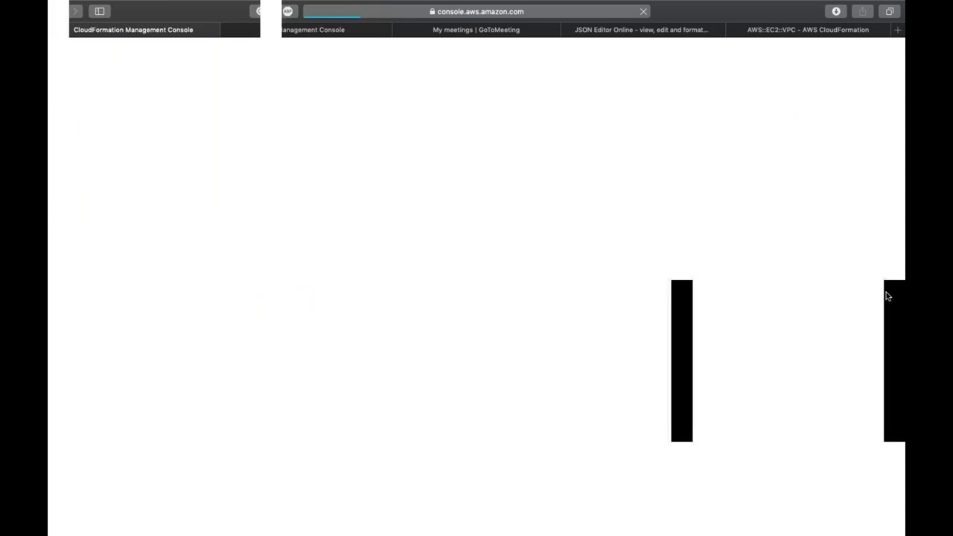
Step: Dismiss the console notices and open the CloudFormation template Designer
click(282, 347)
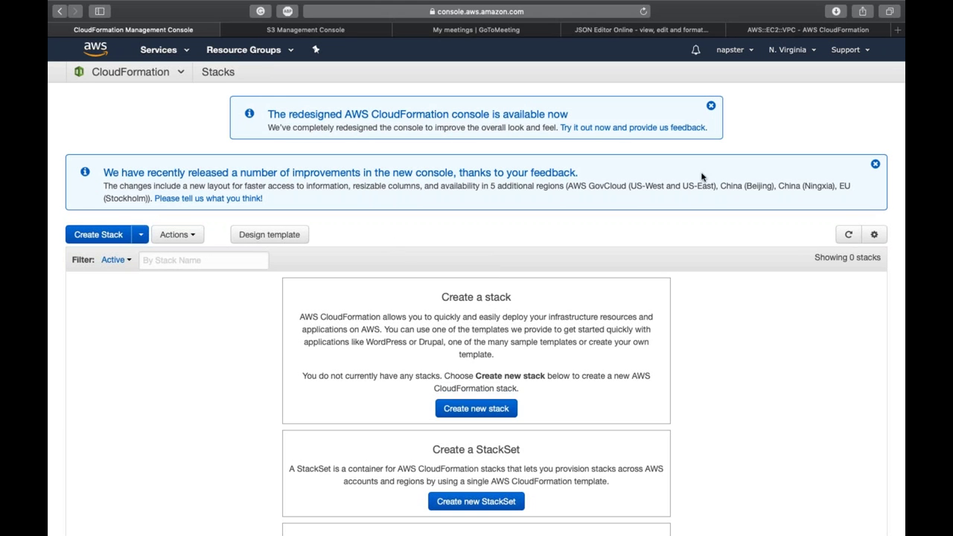
click(710, 108)
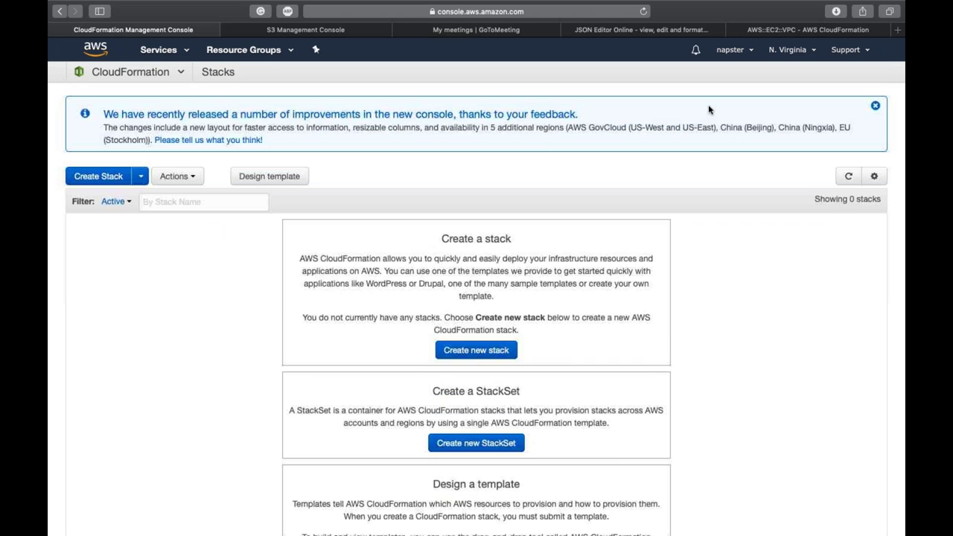
click(874, 102)
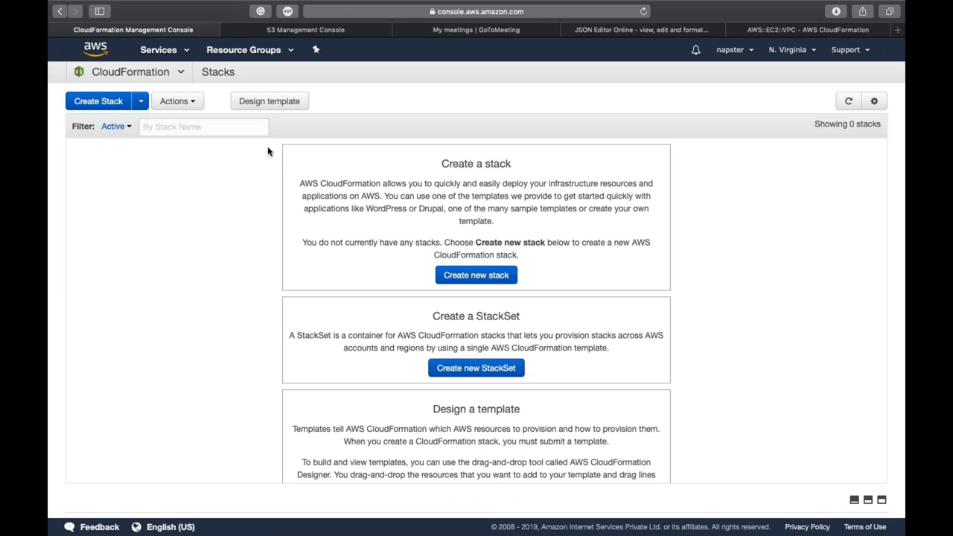
click(255, 105)
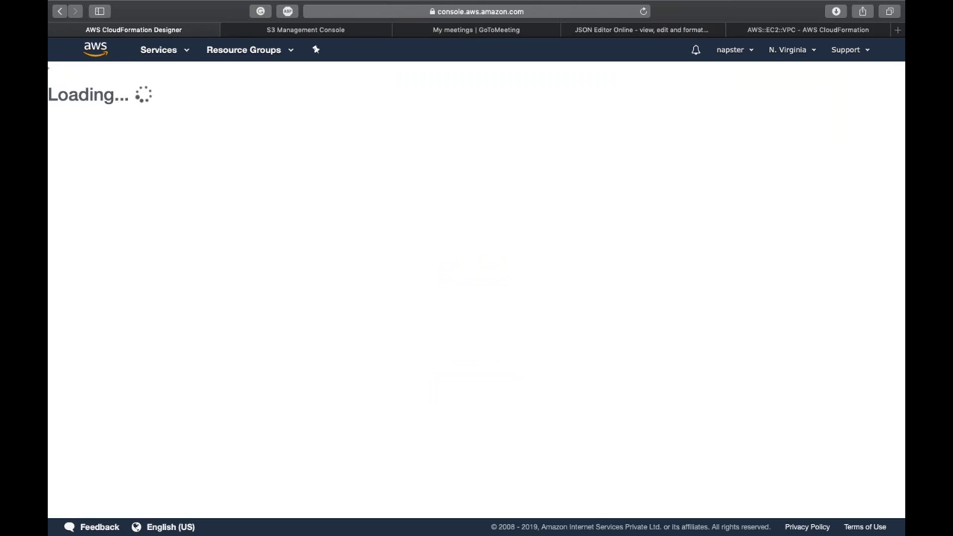
Step: Replace the starter template text with the pasted myVPC JSON
click(148, 496)
click(184, 451)
key(super+a)
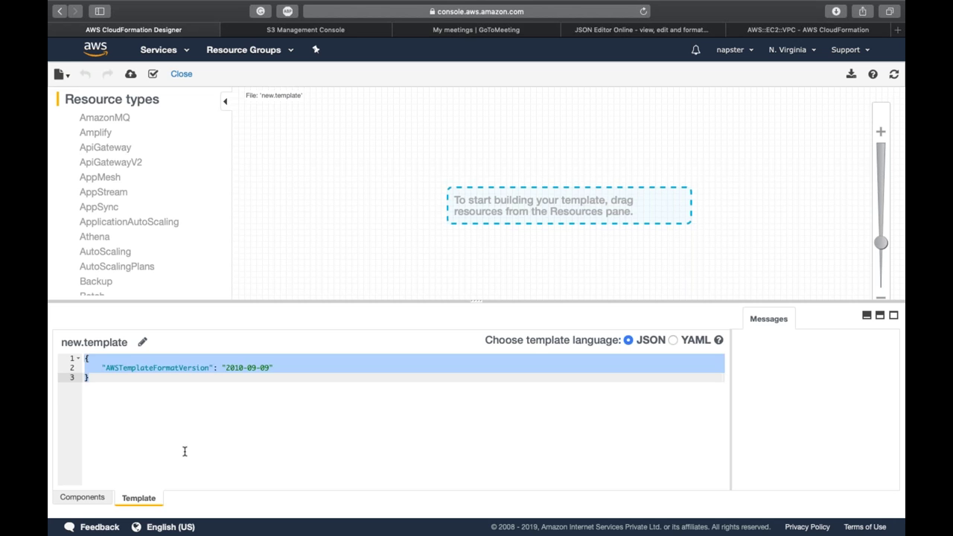
key(super+v)
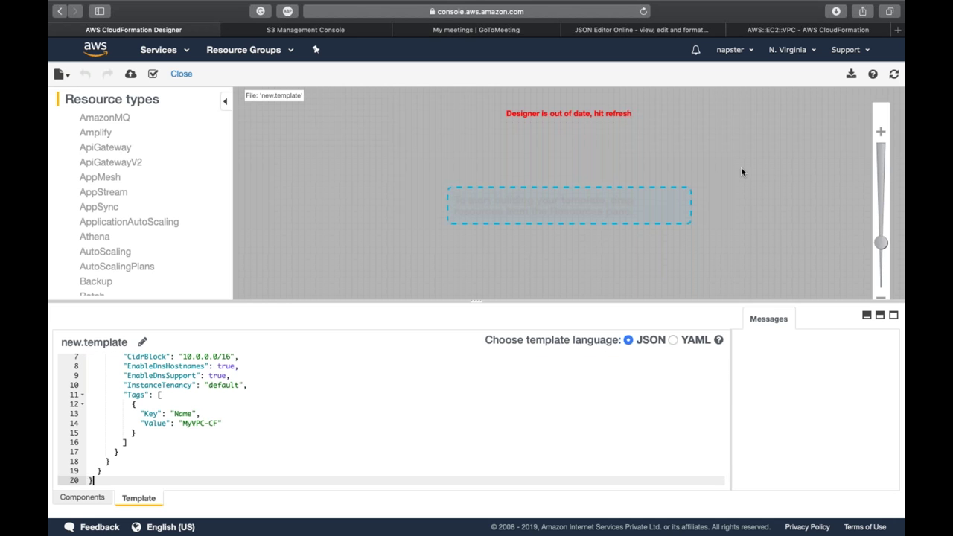
Step: Refresh the diagram, validate the template, and start creating a stack from it
click(892, 75)
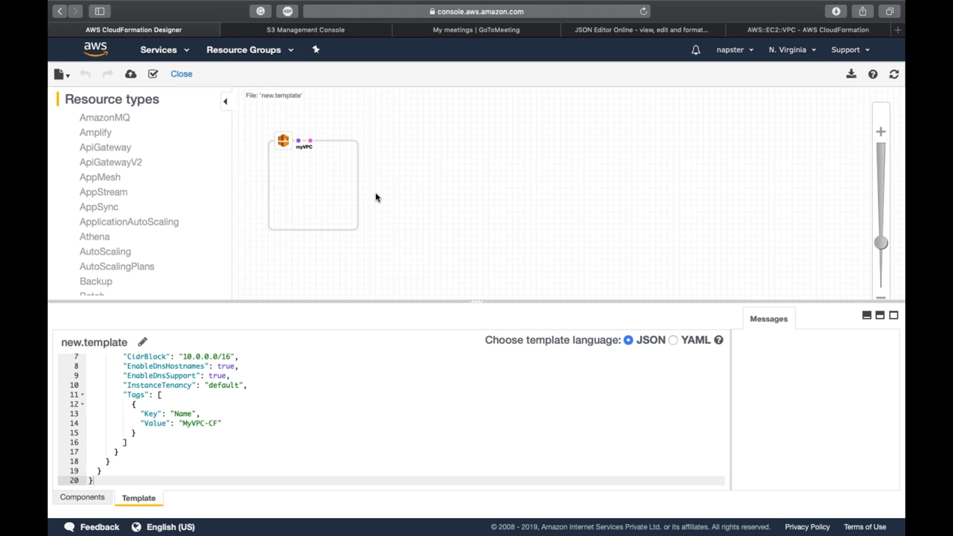
click(153, 74)
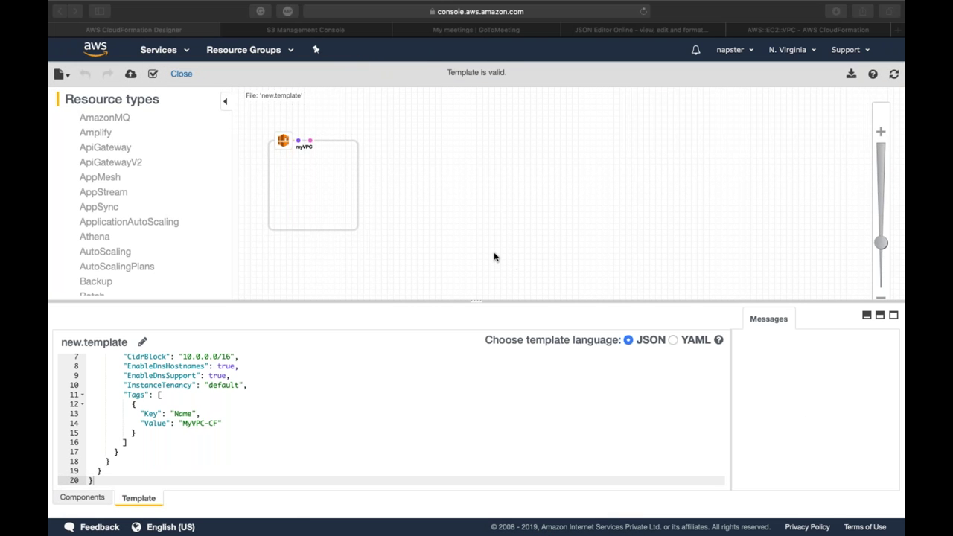
click(153, 73)
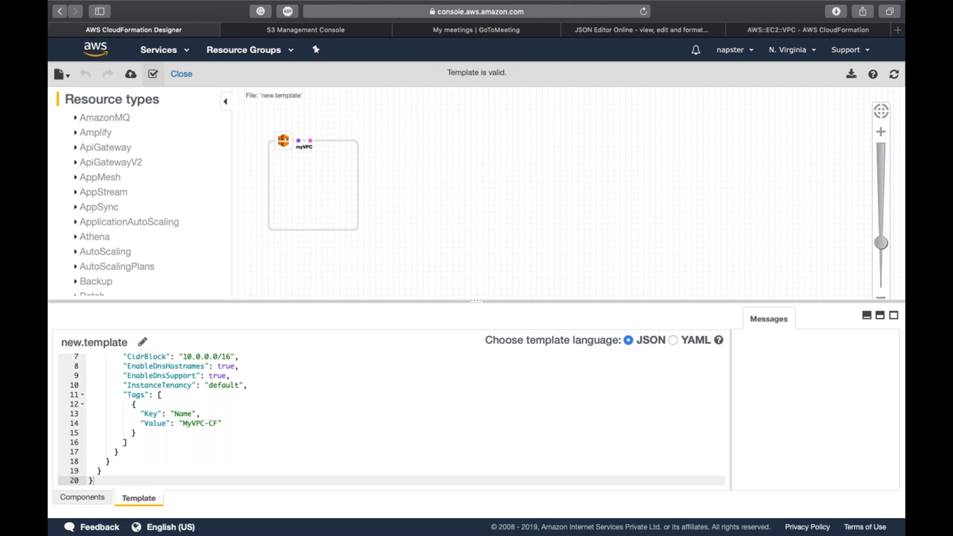
click(132, 74)
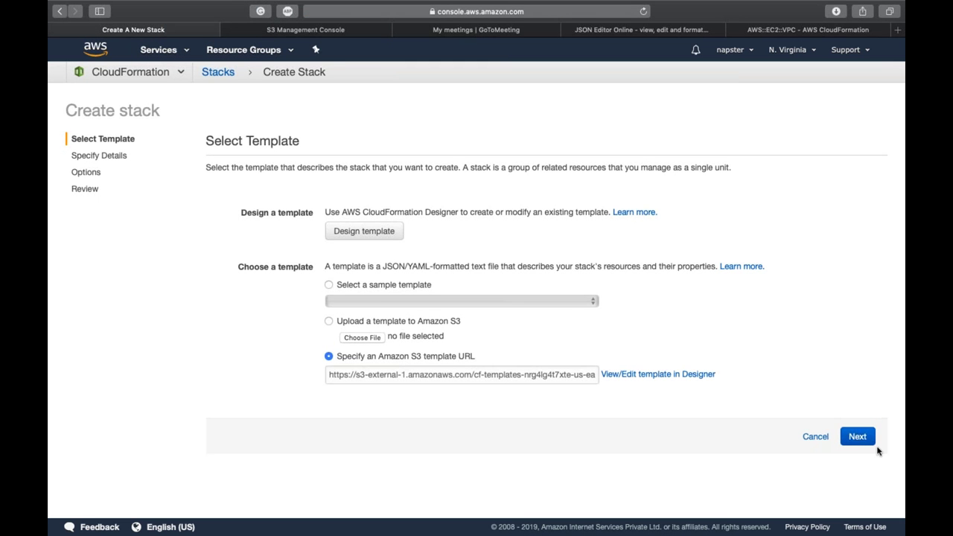
Step: Accept the template and name the stack test1
click(854, 437)
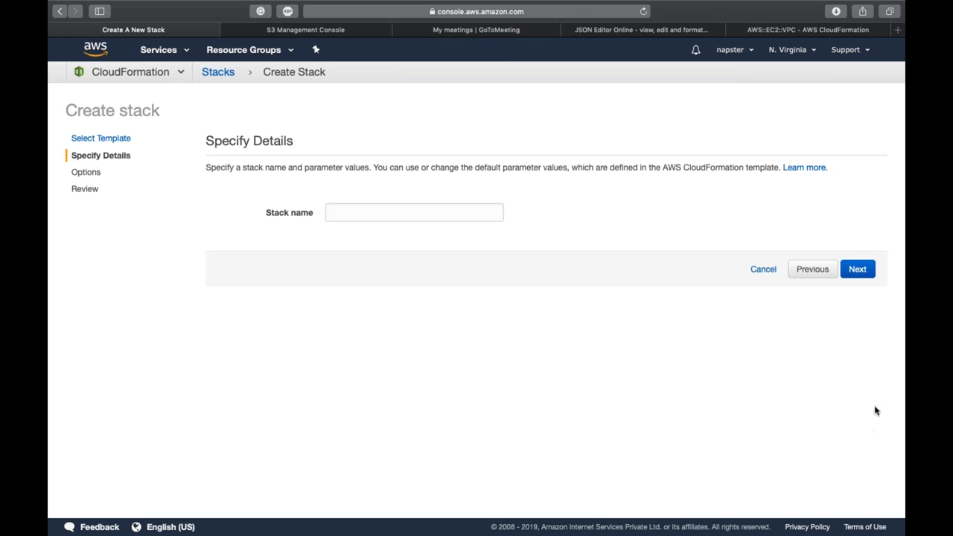
click(474, 214)
text(test1)
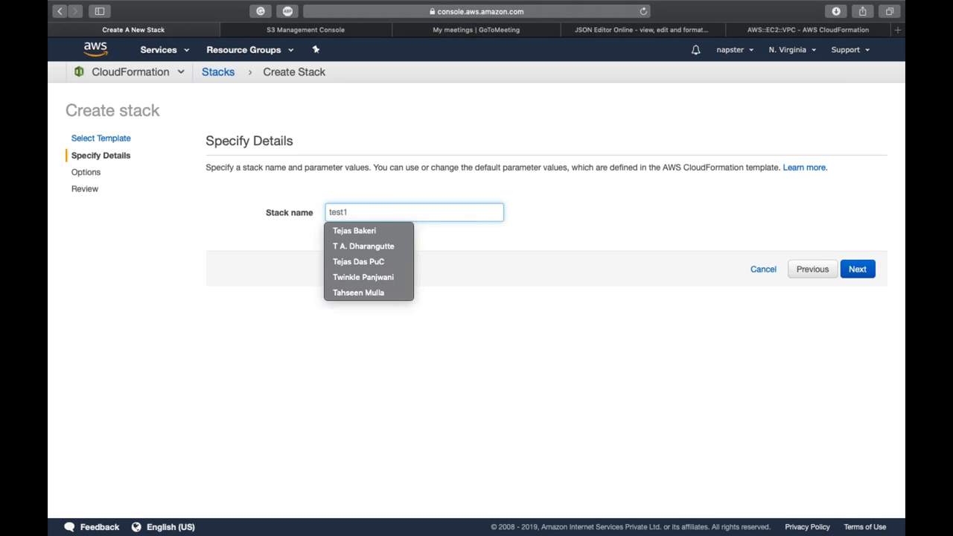
click(715, 312)
click(851, 268)
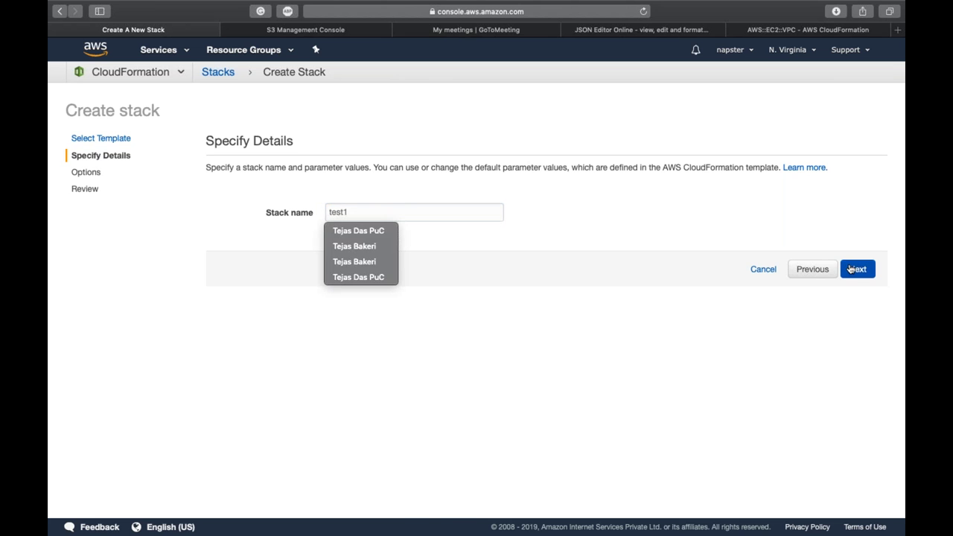
Step: Leave stack options default with an empty rollback monitoring time and continue to Review
scroll(696, 328, down, 1)
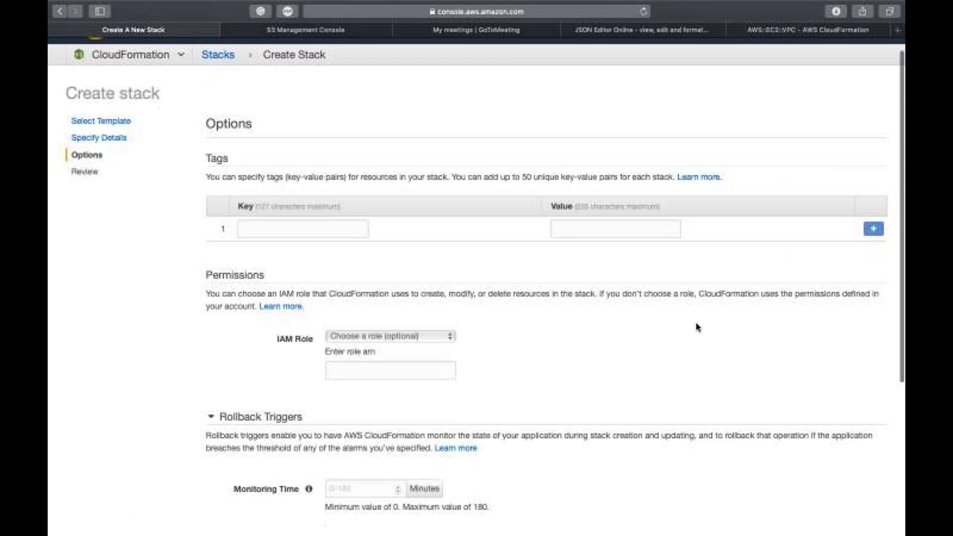
scroll(696, 327, down, 2)
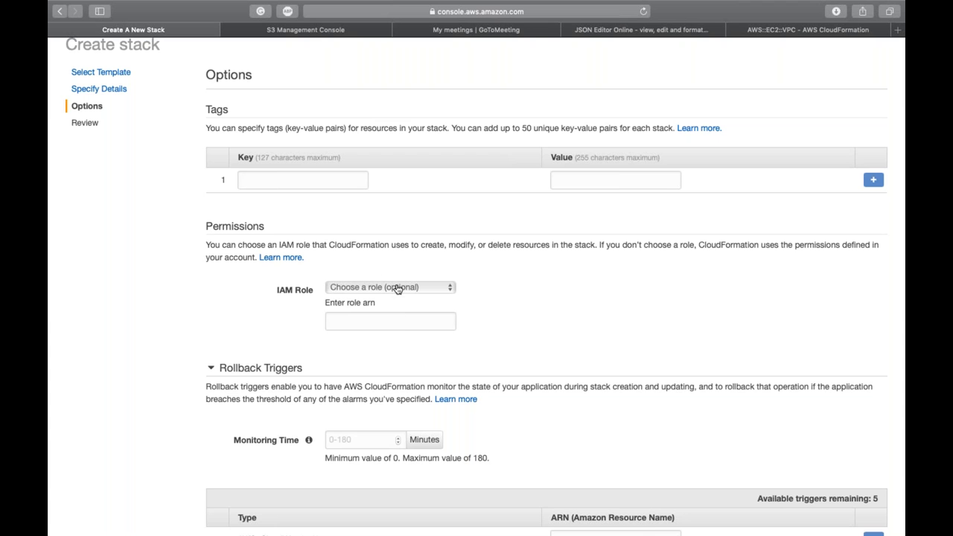
scroll(429, 317, down, 1)
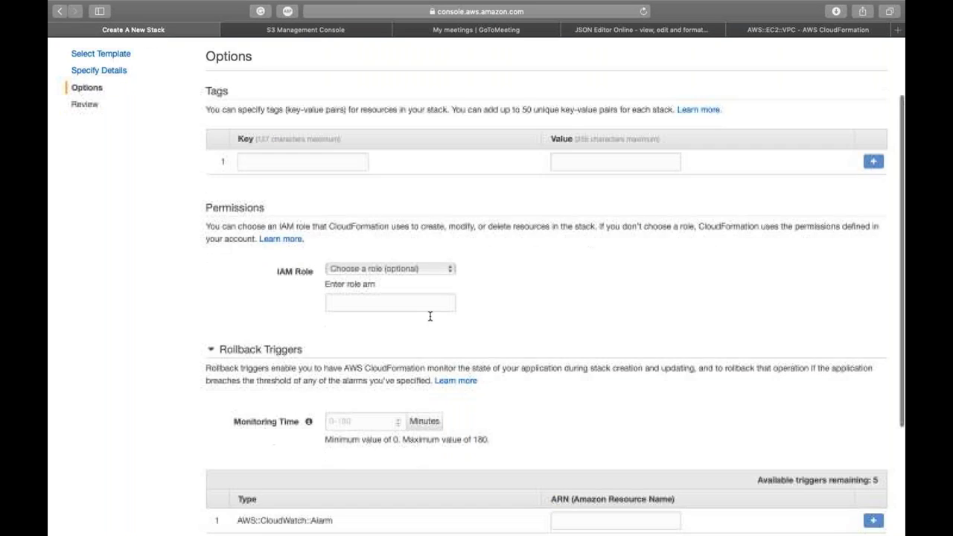
scroll(429, 316, down, 5)
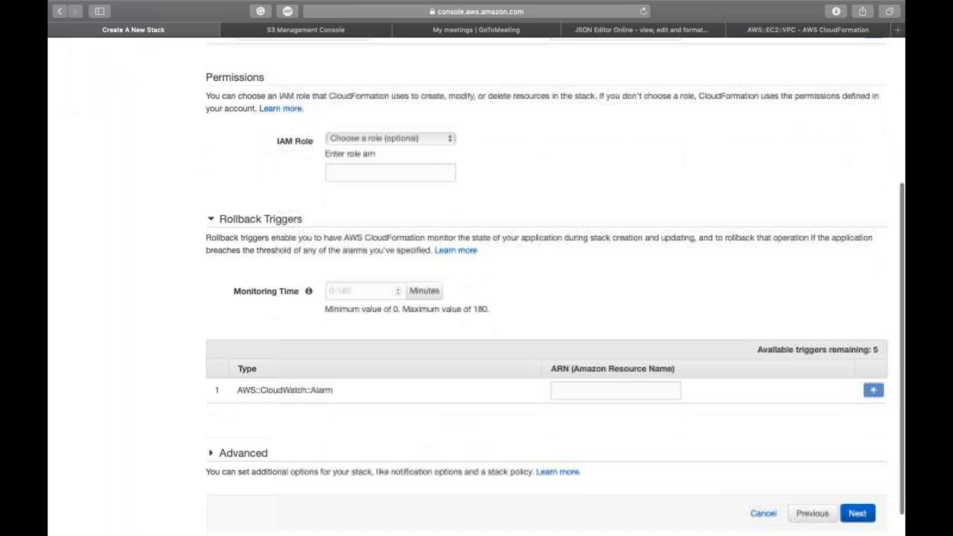
click(358, 291)
text(2)
key(BackSpace)
text(11)
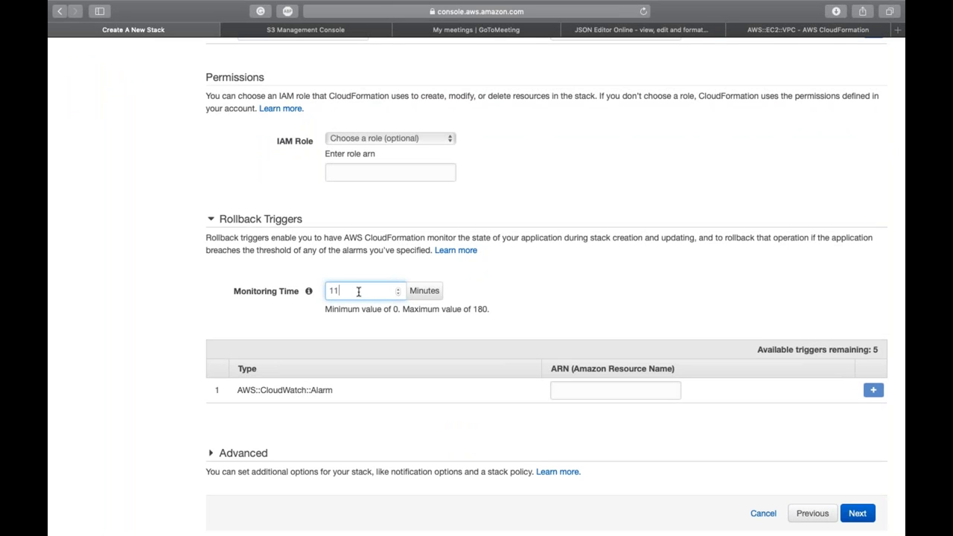
key(BackSpace)
key(BackSpace)
scroll(358, 291, down, 2)
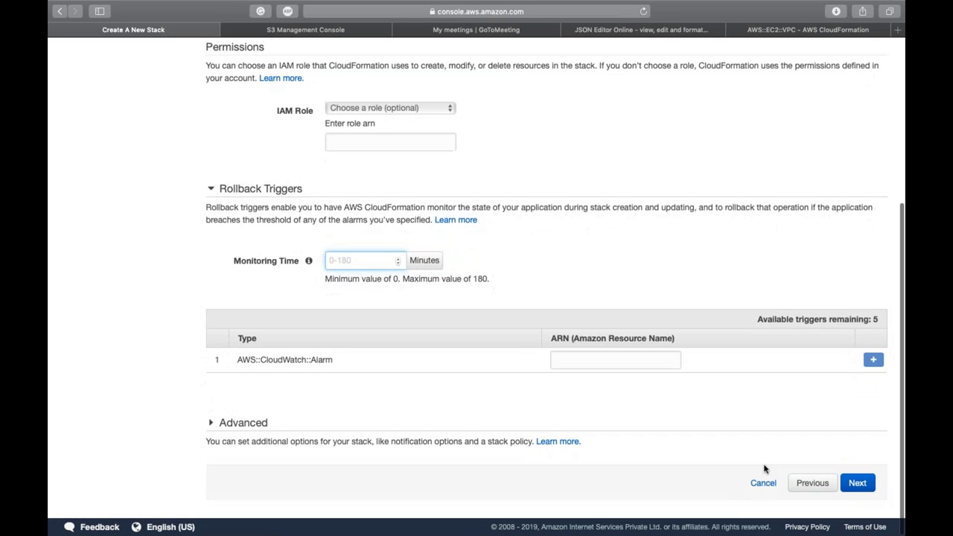
click(857, 483)
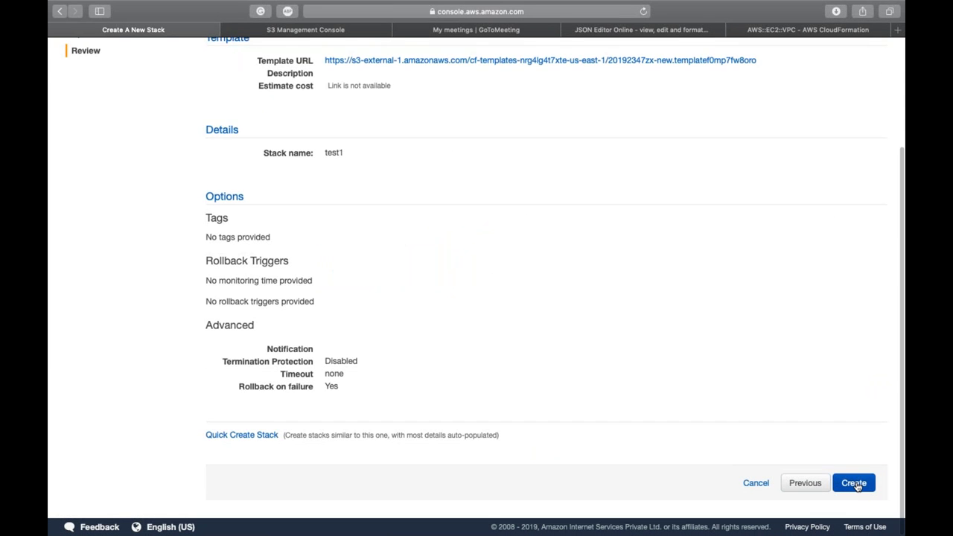
scroll(749, 310, up, 5)
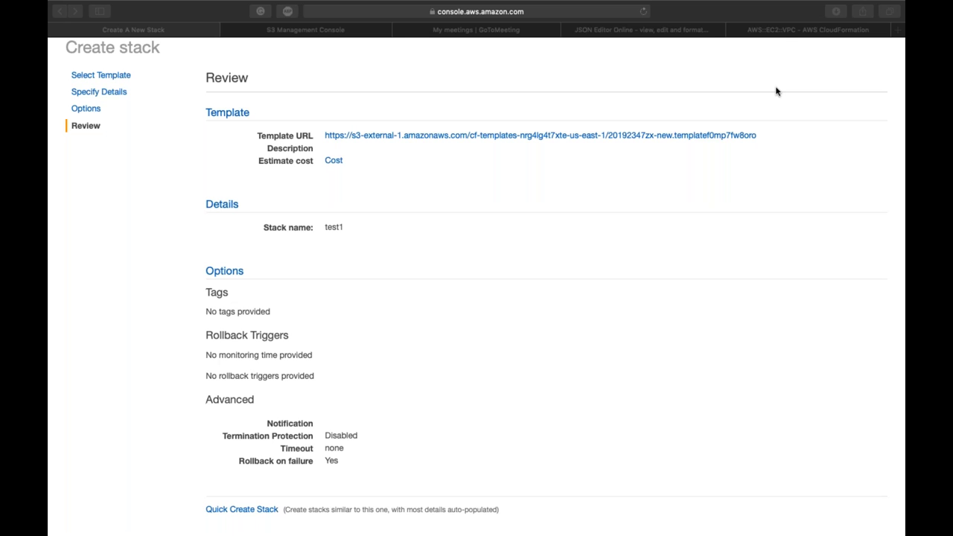
mouse_move(694, 3)
scroll(626, 371, down, 3)
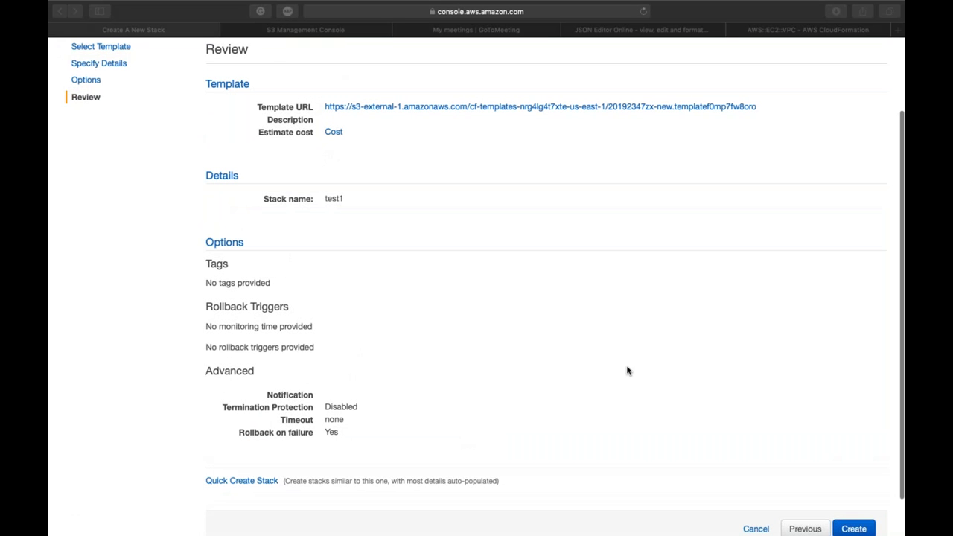
scroll(627, 371, down, 2)
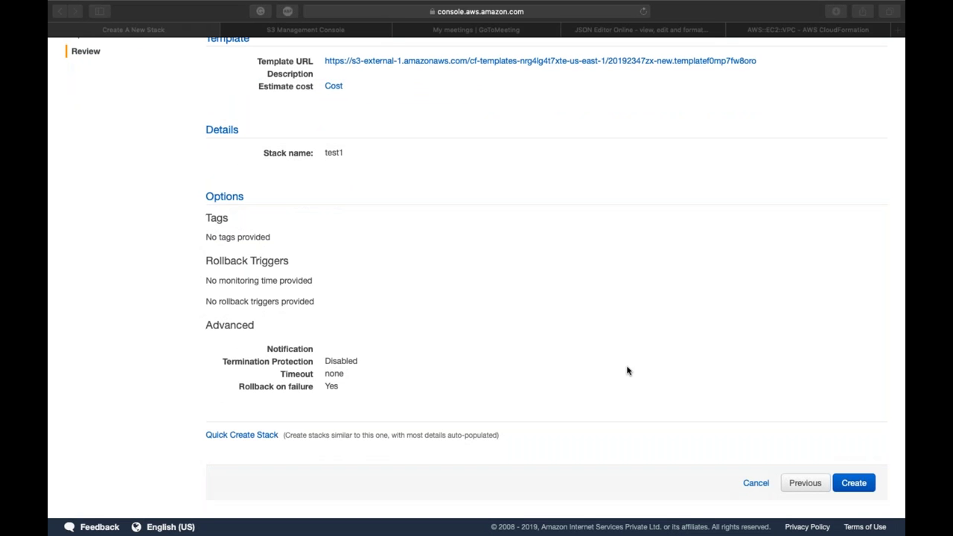
scroll(627, 371, up, 2)
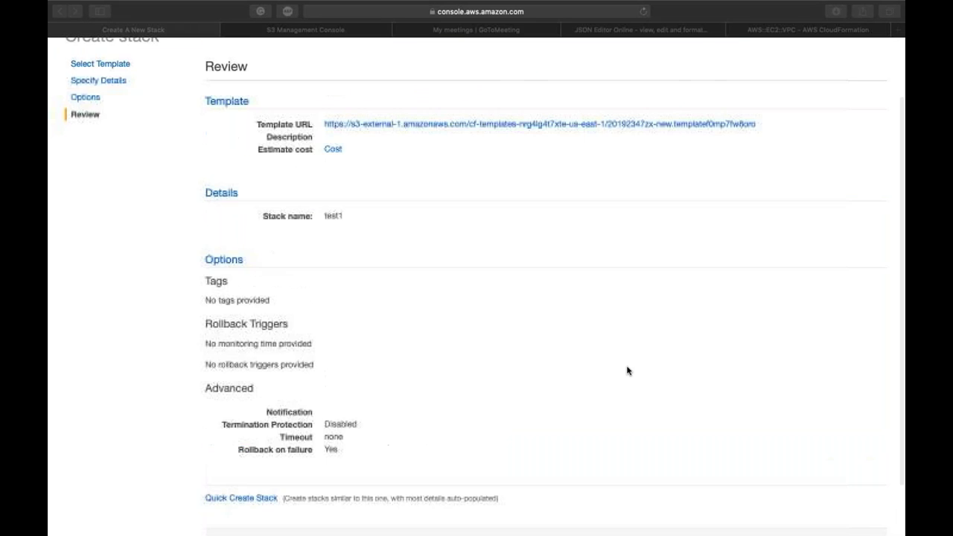
scroll(627, 371, down, 1)
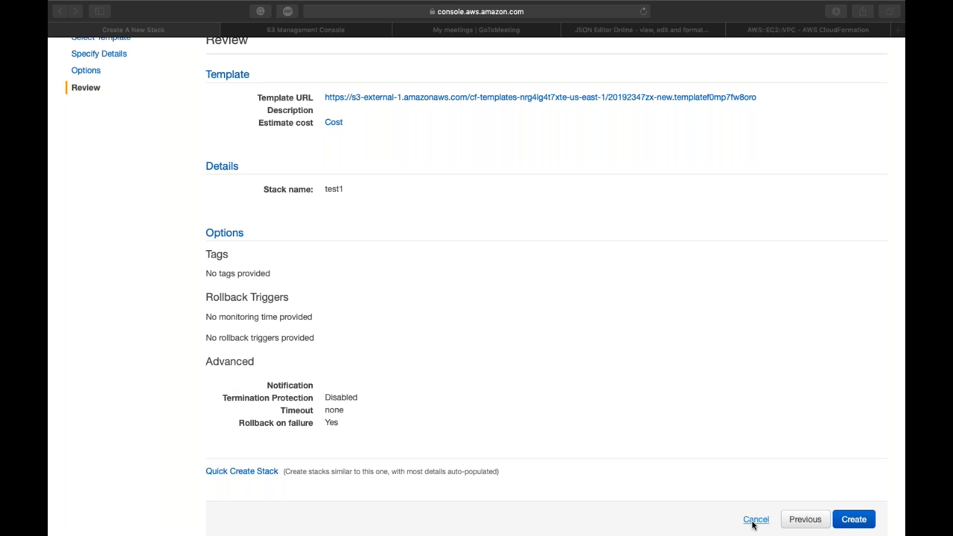
click(590, 415)
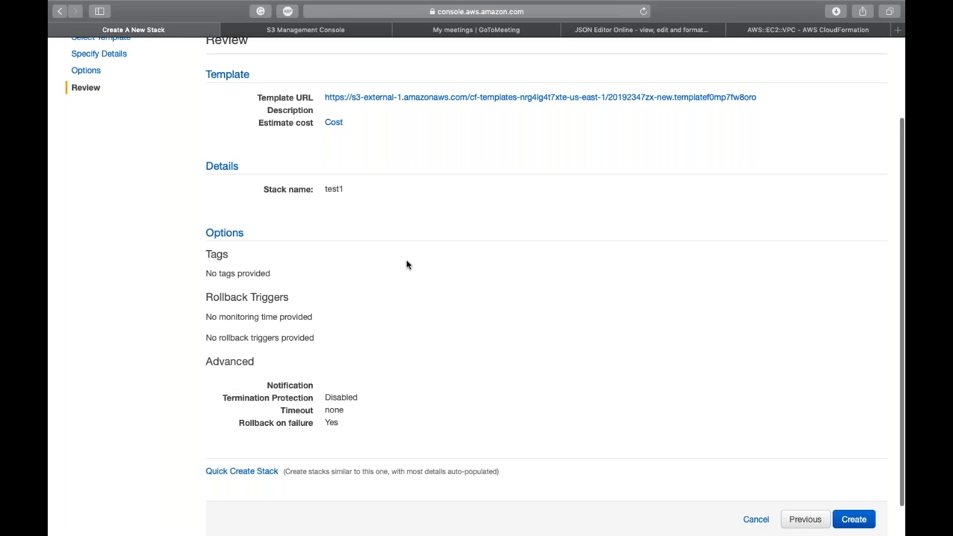
scroll(407, 264, up, 3)
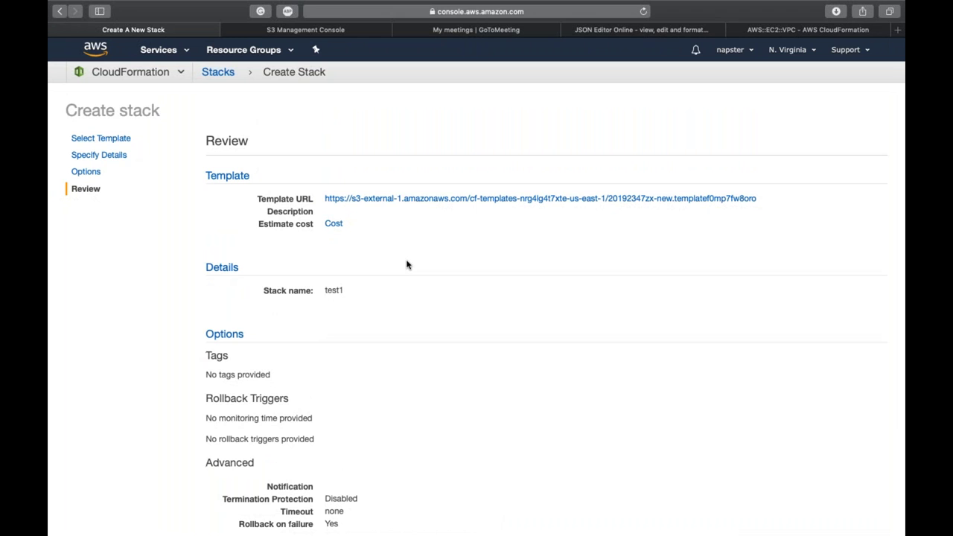
scroll(407, 264, down, 3)
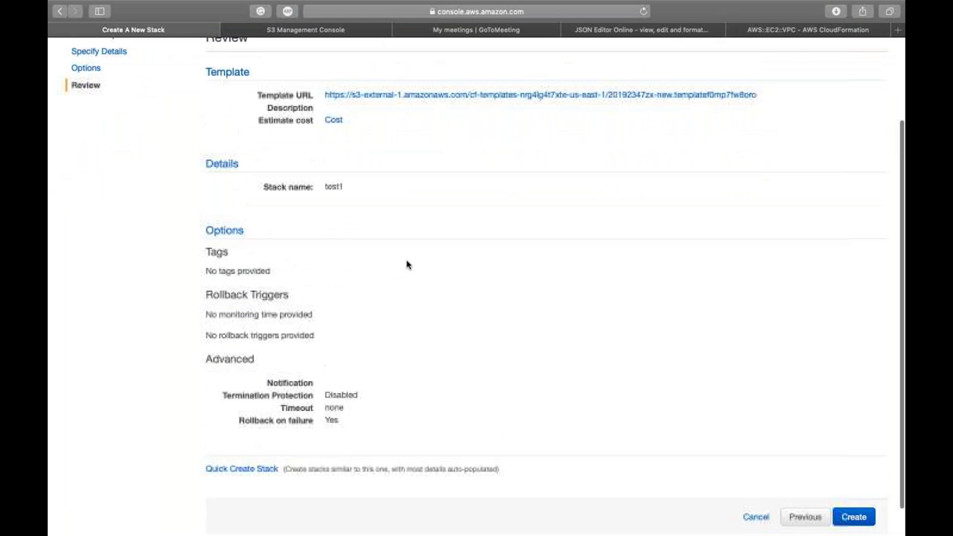
Step: Create the test1 stack from the Review page
double_click(676, 295)
click(853, 526)
click(856, 516)
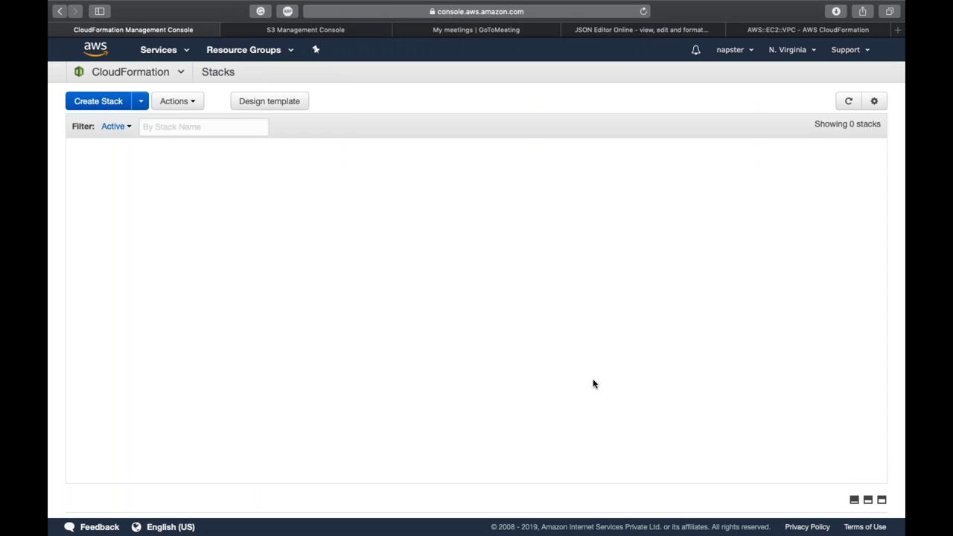
Step: Refresh the Stacks list, check test1's CREATE_IN_PROGRESS events, then switch to S3
click(868, 501)
click(846, 102)
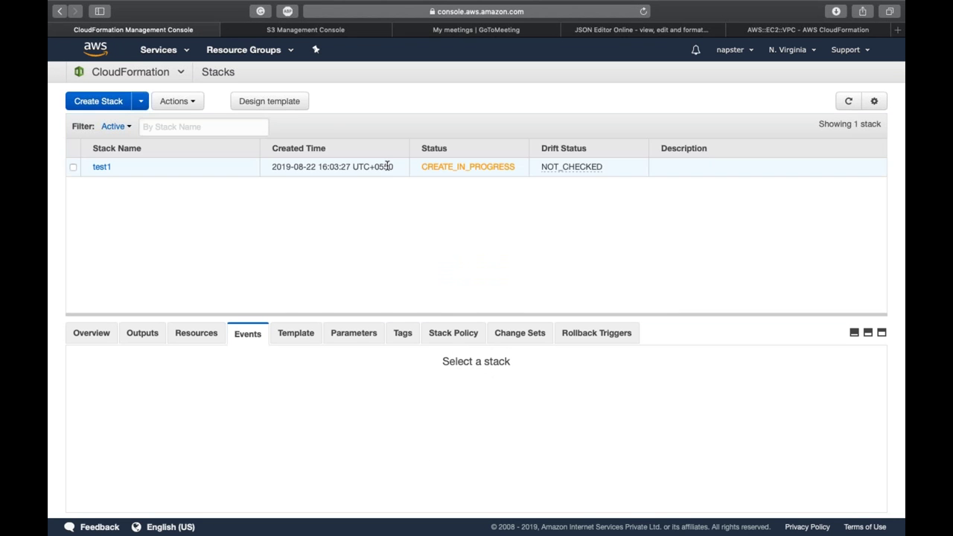
click(387, 165)
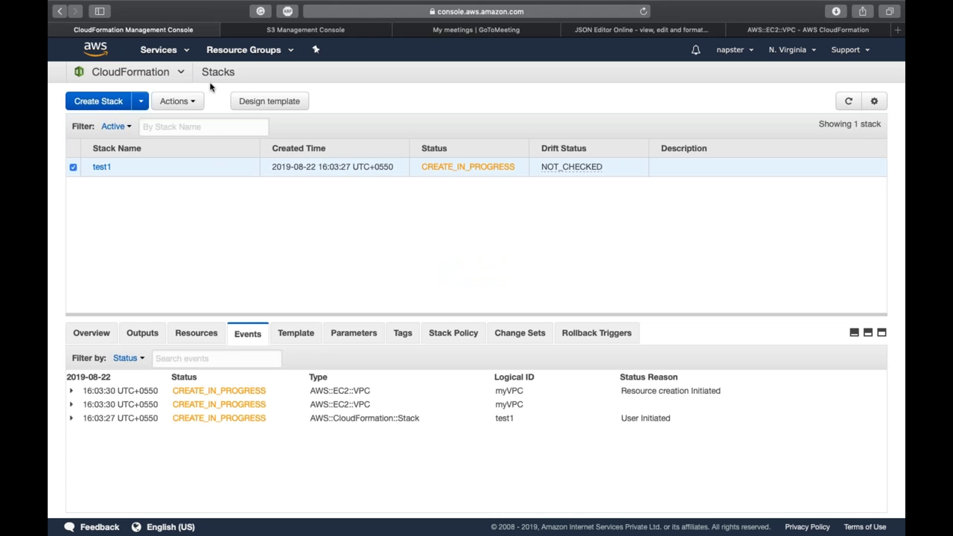
click(289, 33)
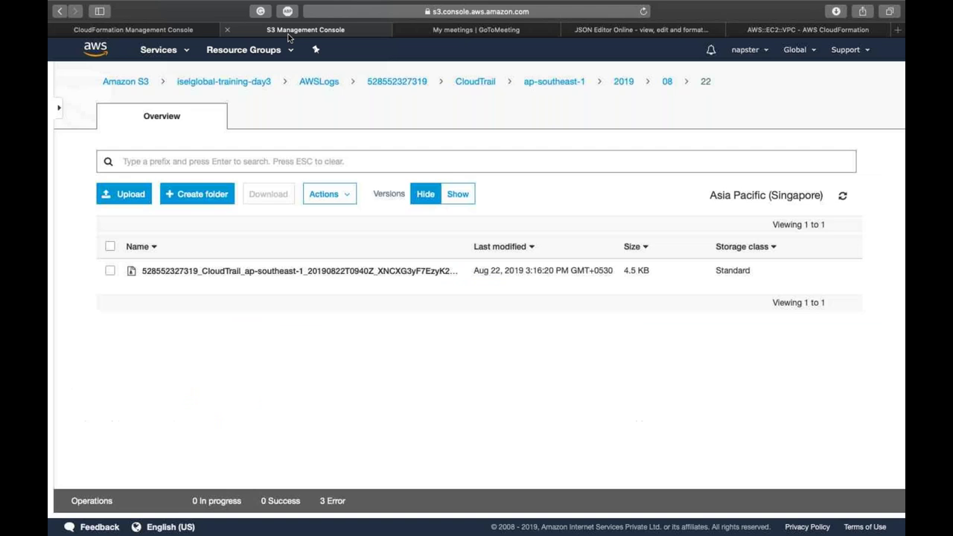
Step: Open the VPC console's Your VPCs list
click(166, 50)
text(vp)
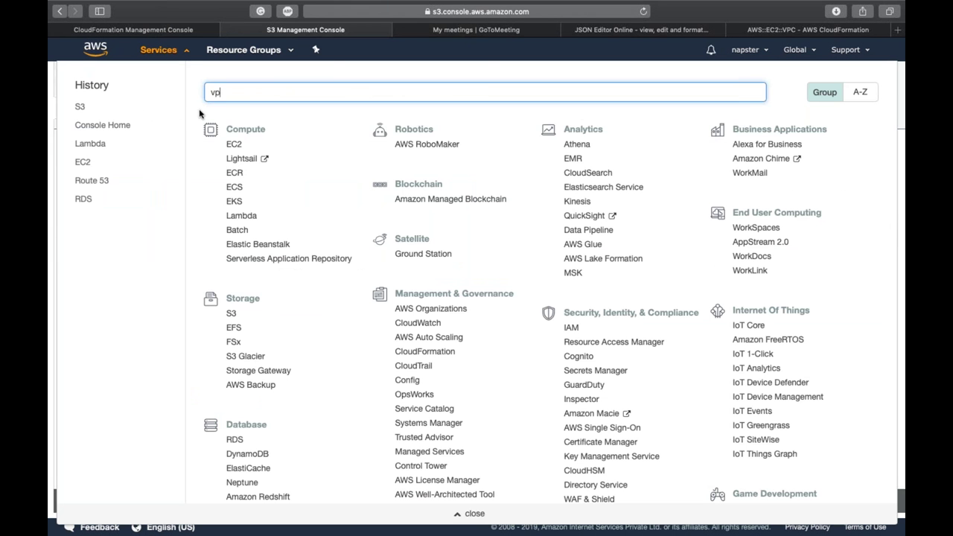
text(c)
click(236, 123)
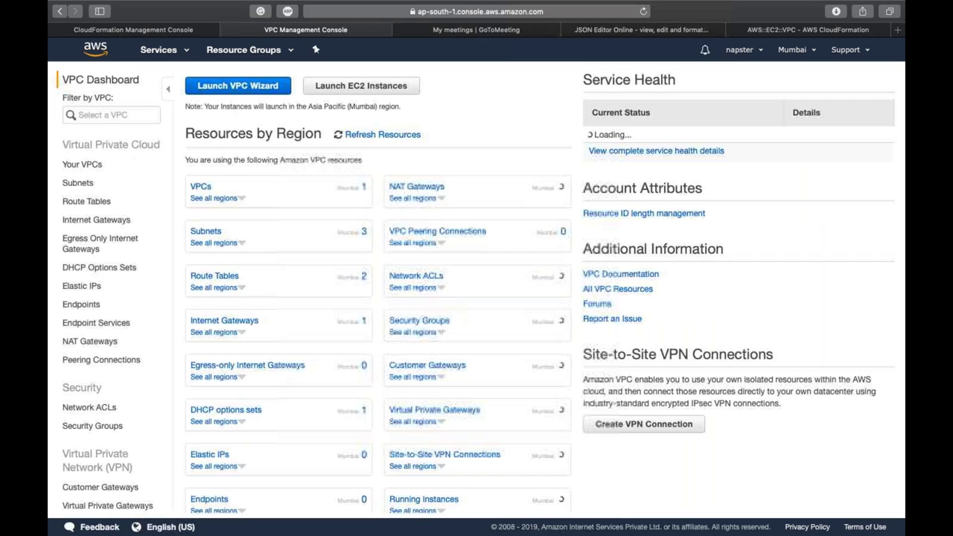
click(197, 185)
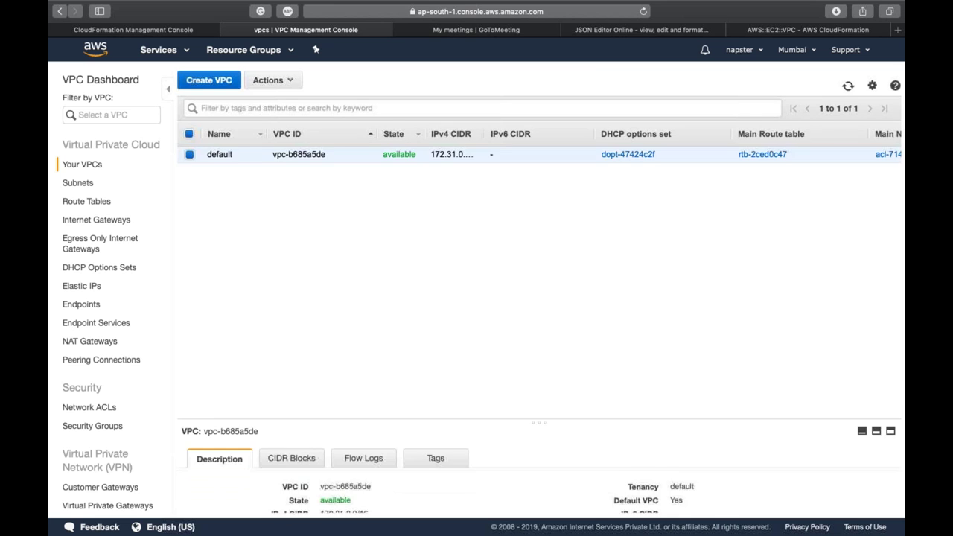
Step: Refresh the CloudFormation stacks and VPC list, then switch region to US East (N. Virginia)
key(ctrl+shift+Tab)
click(846, 100)
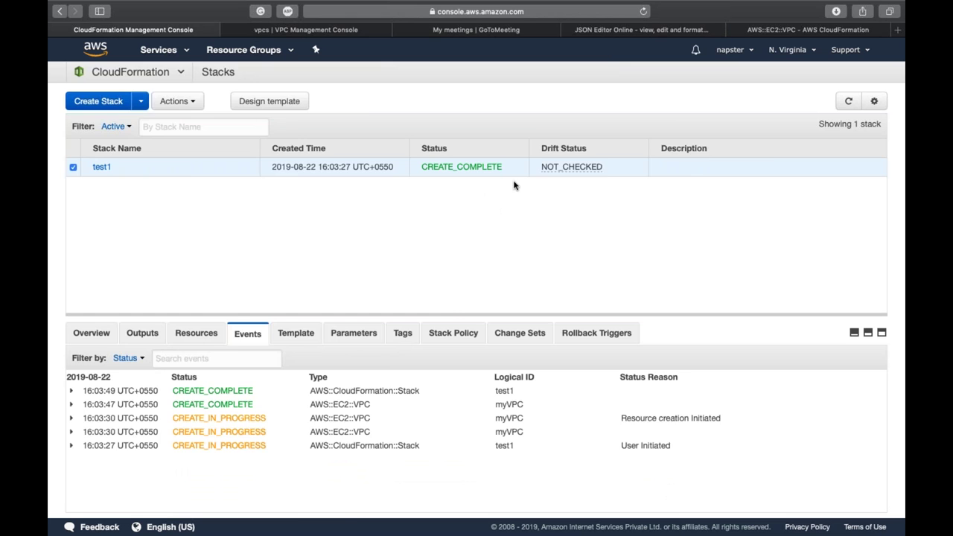
key(ctrl+Tab)
click(848, 89)
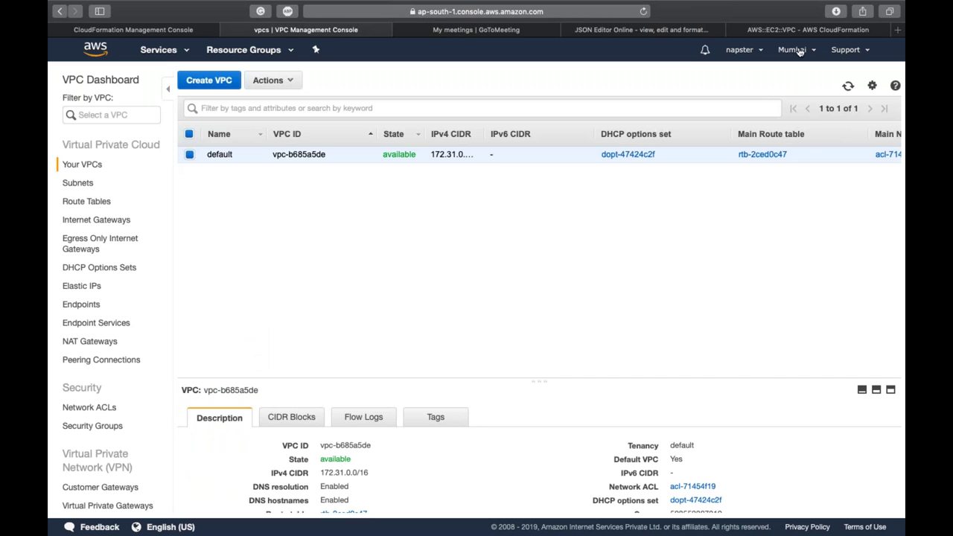
click(793, 50)
click(769, 79)
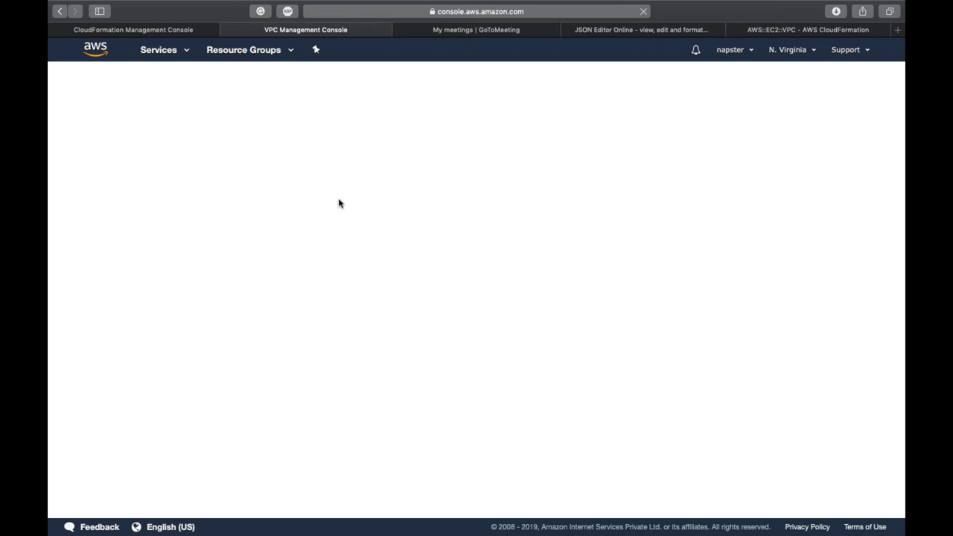
Step: Confirm the MyVPC-CF VPC from stack test1, then go back to the JSON template's format version line
key(ctrl+shift+Tab)
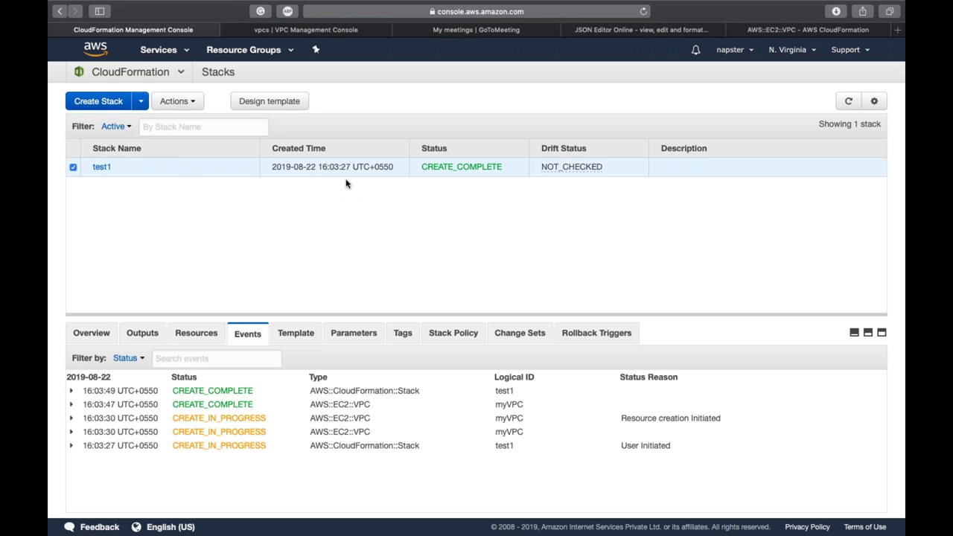
key(ctrl+Tab)
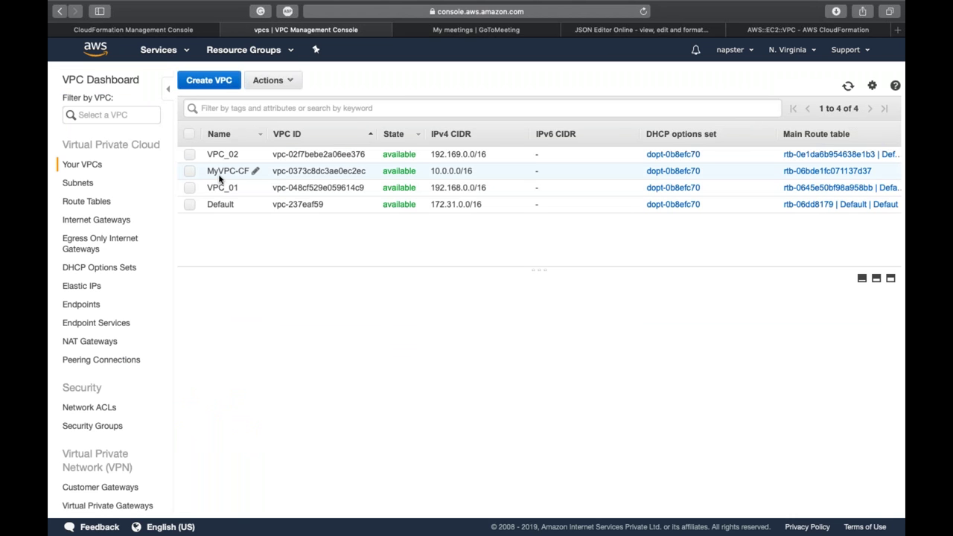
click(220, 177)
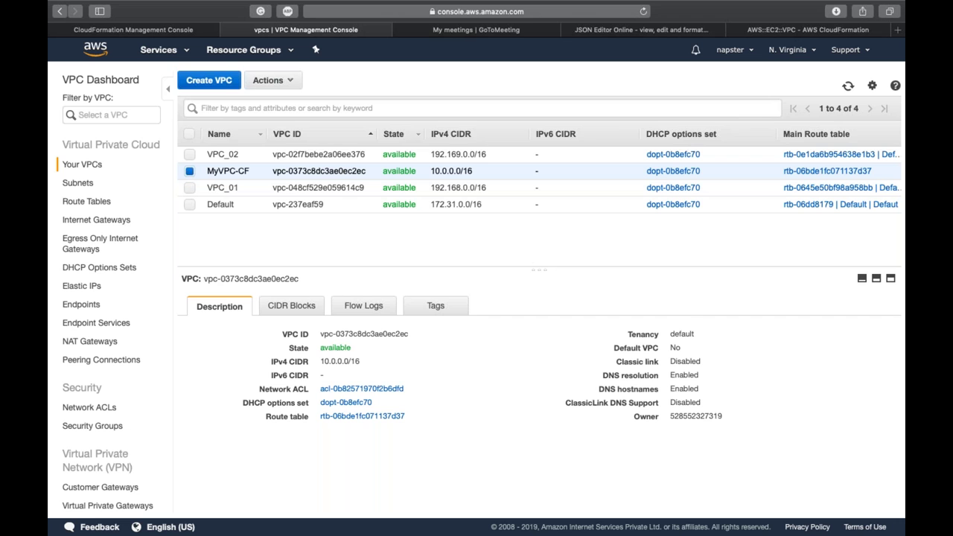
key(ctrl+shift+Tab)
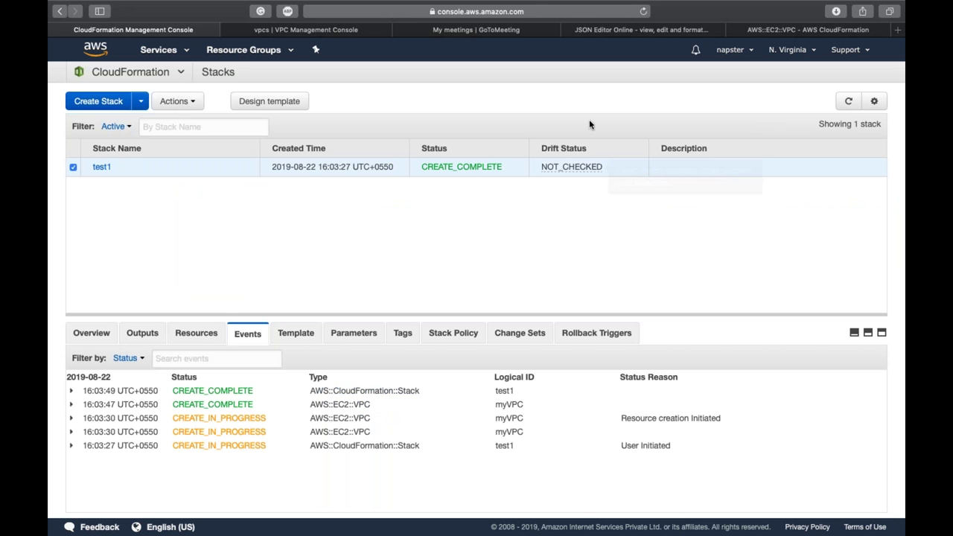
click(600, 30)
click(294, 106)
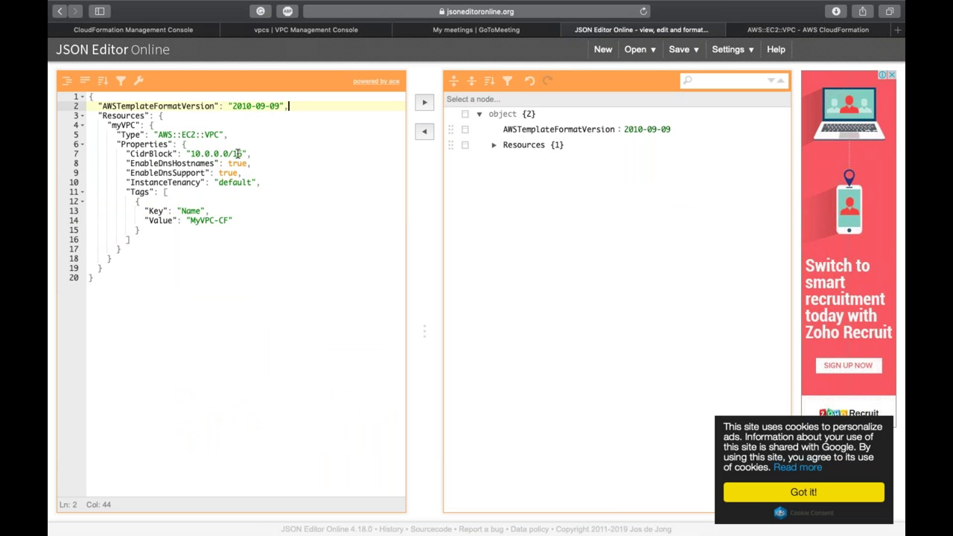
Step: Insert a "Paramters" section holding an empty "CIDr" object after the format version line
key(Return)
text("Paramt)
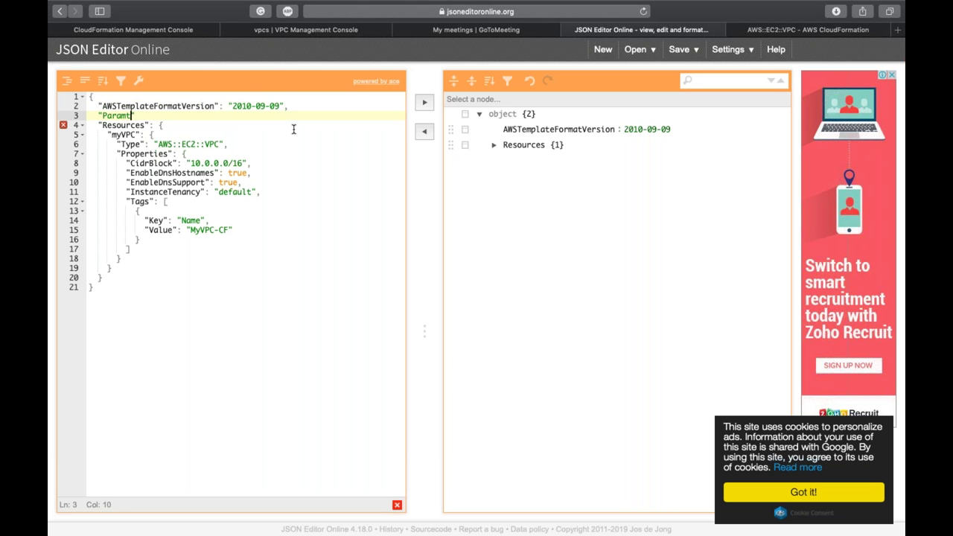
text(ers":{)
key(Return)
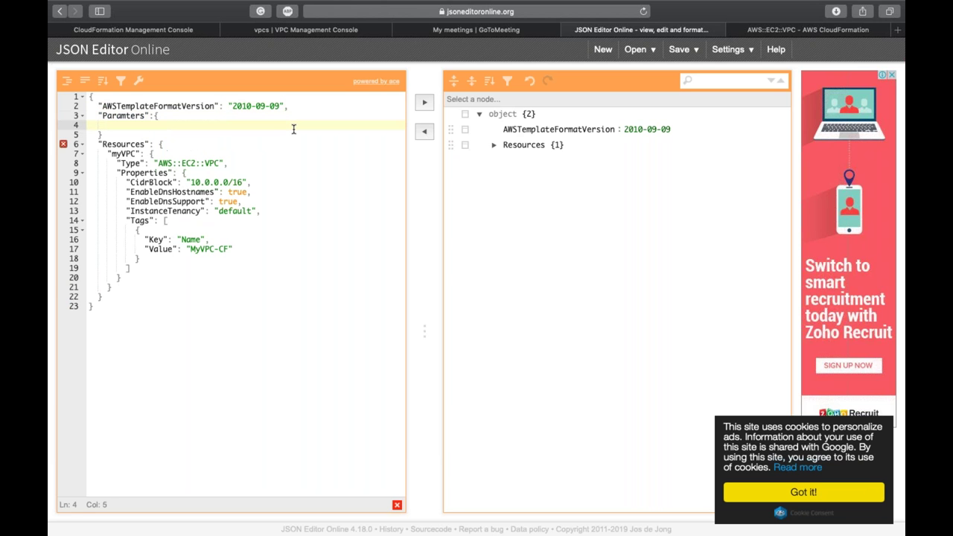
text(")
text(CIDr)
text(":")
key(Return)
key(BackSpace)
key(BackSpace)
key(BackSpace)
key(BackSpace)
text({)
key(Return)
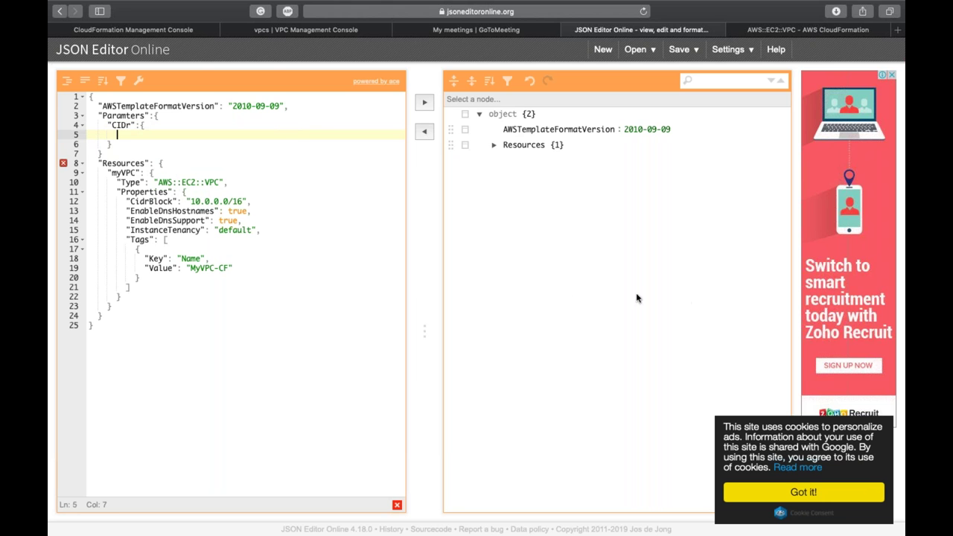
Step: Search the web for 'cloudformation paramter' and open the Parameters - AWS CloudFormation docs page
key(super+t)
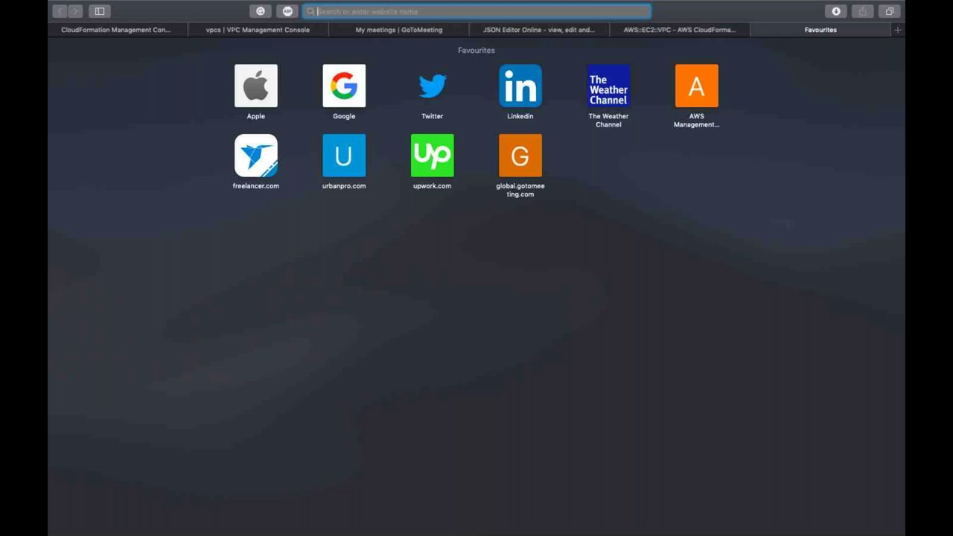
text(cloudformation paramt)
text(er)
key(Return)
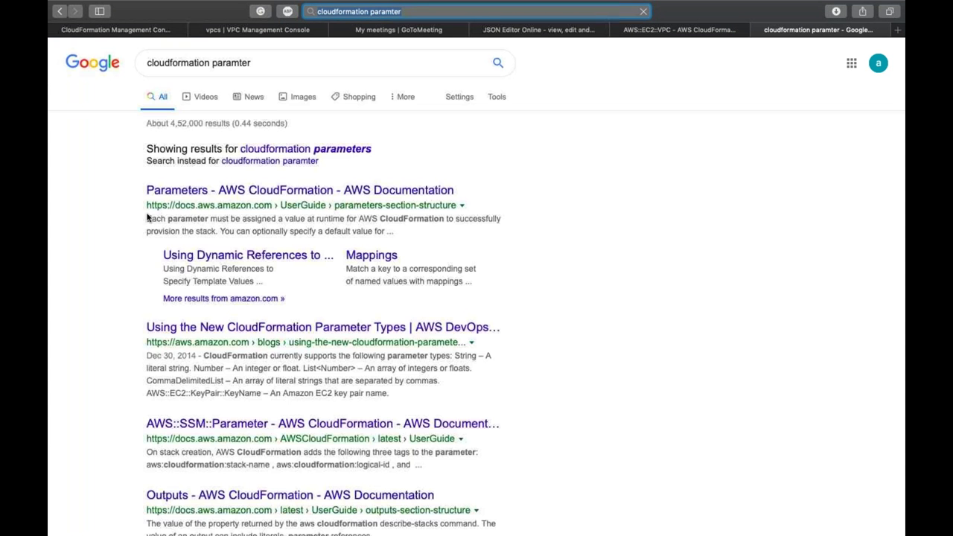
click(193, 191)
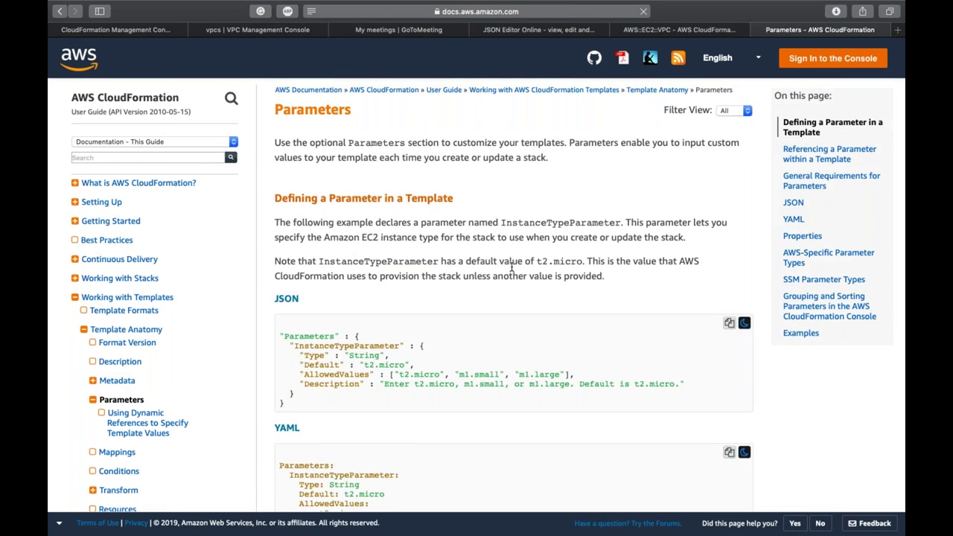
Step: Select the JSON example's Type, Default, AllowedValues and Description lines for reuse
scroll(305, 299, down, 1)
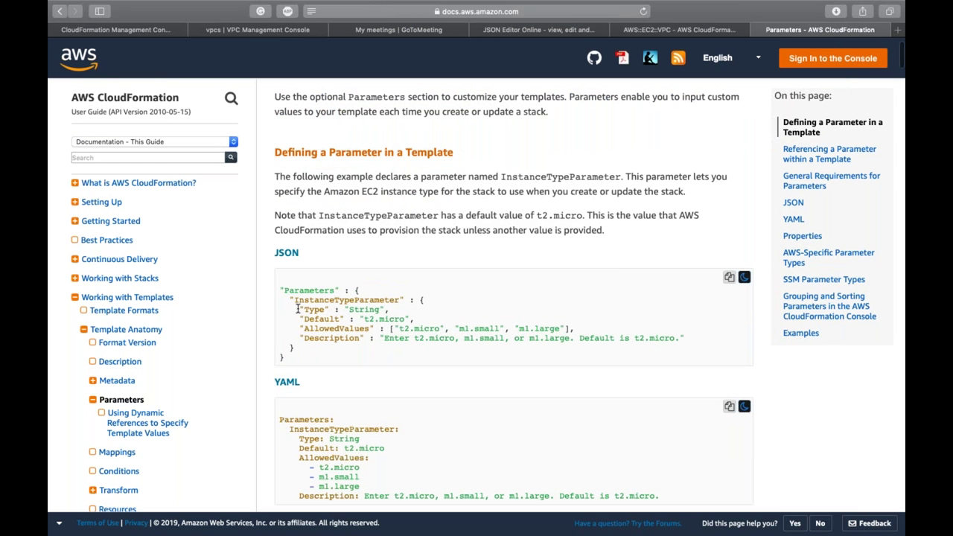
drag(301, 308, 683, 337)
key(ctrl+c)
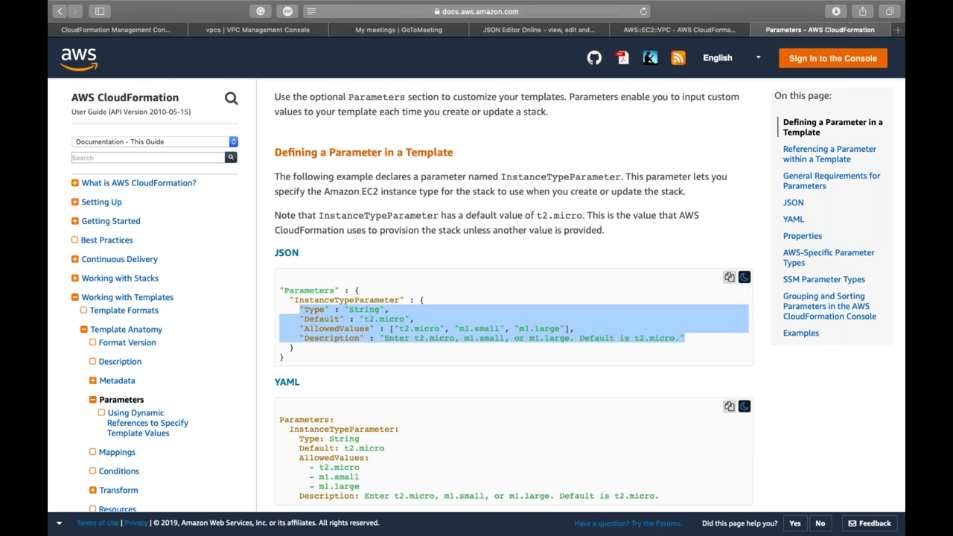
click(545, 31)
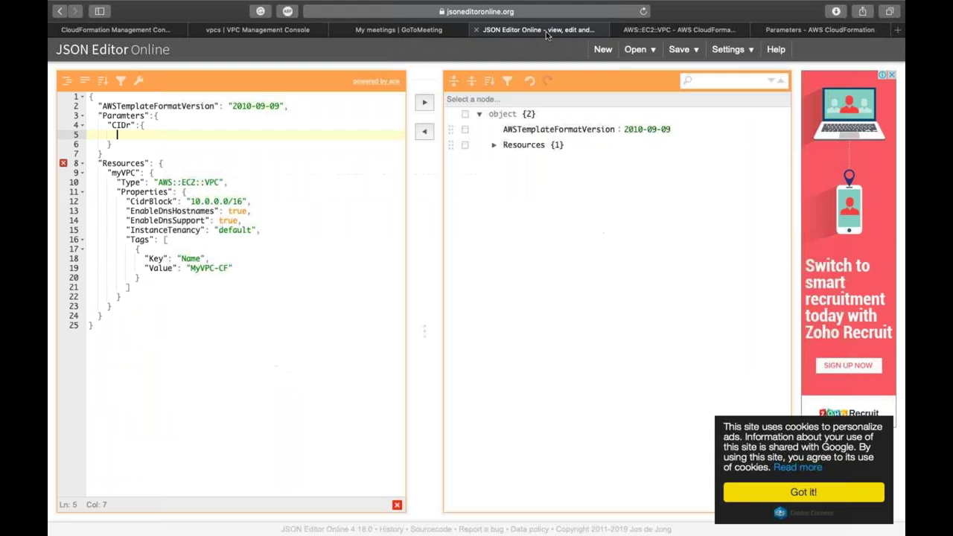
Step: Paste the sample properties under CIDr, set Default to 192.168.0.0/16 and remove AllowedValues
key(ctrl+v)
double_click(171, 135)
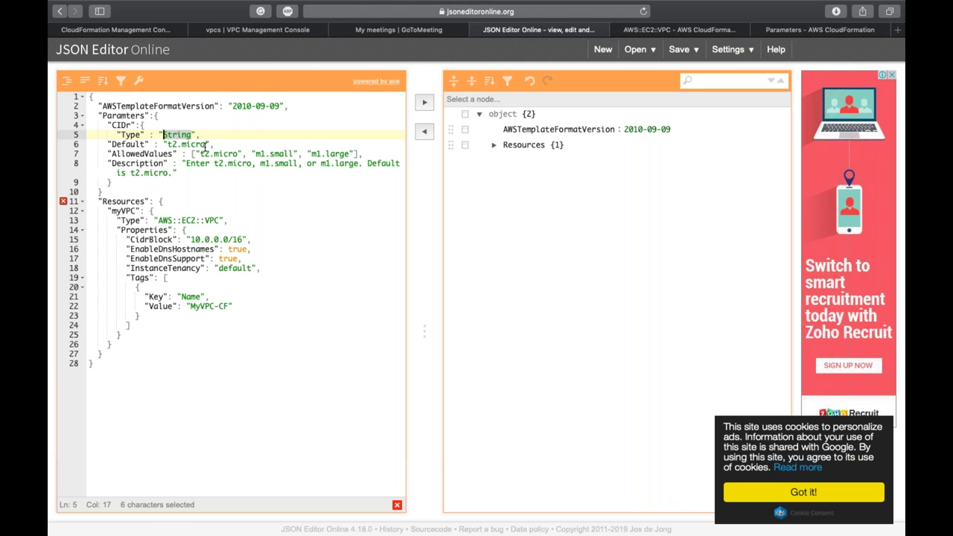
click(206, 144)
key(BackSpace)
key(BackSpace)
key(BackSpace)
key(BackSpace)
key(BackSpace)
key(BackSpace)
key(BackSpace)
key(BackSpace)
text(192.168.0.0/16)
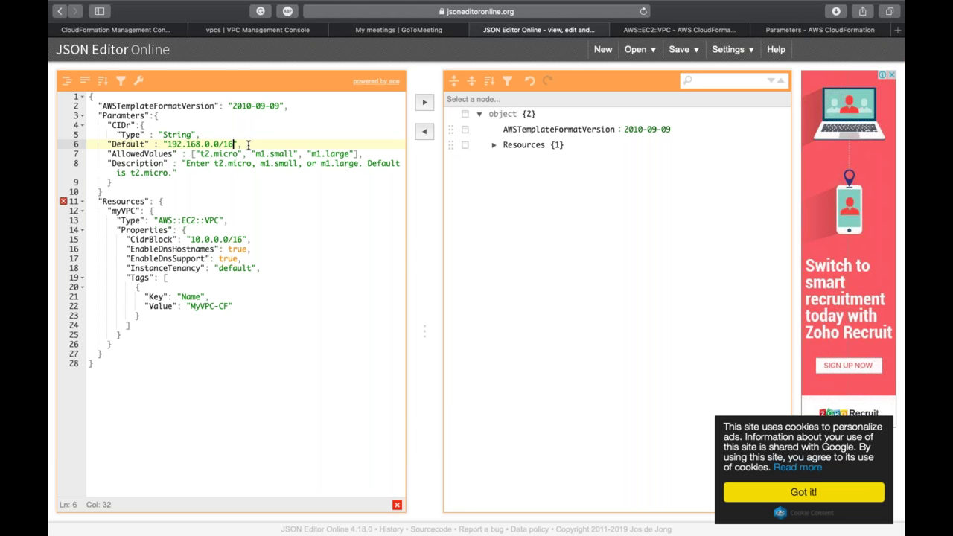
drag(246, 145, 375, 155)
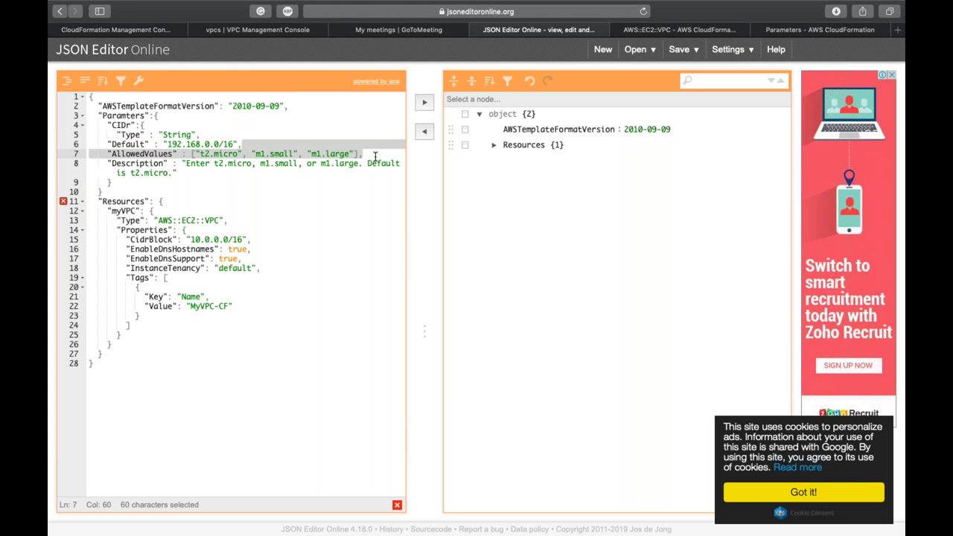
key(BackSpace)
Step: Replace the sample description with a VPC range description and reformat the template
key(Down)
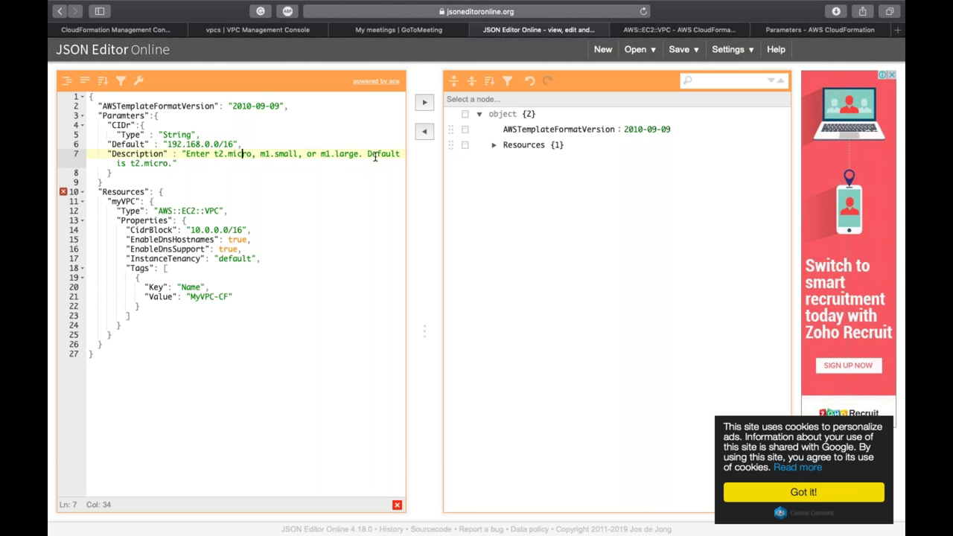
drag(184, 153, 172, 162)
text(Ente)
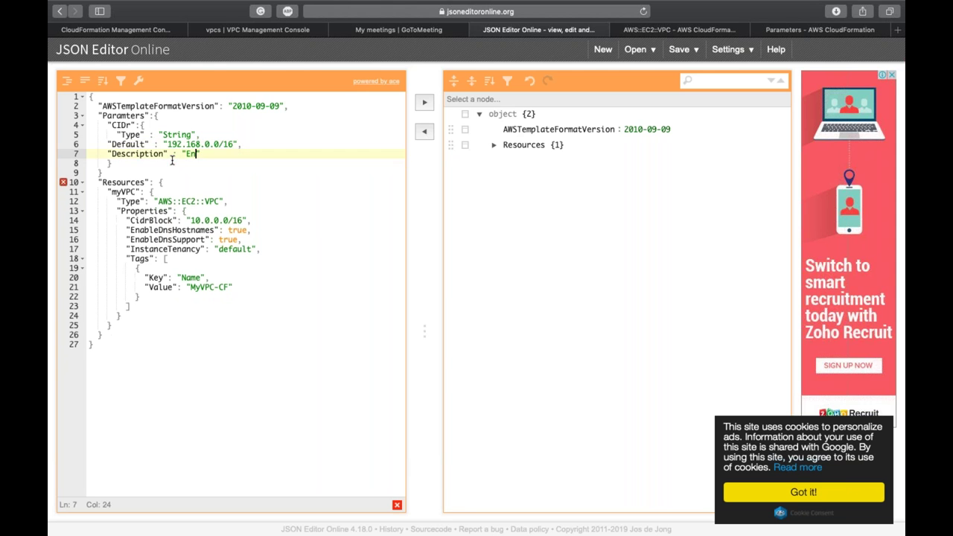
text(r Ranege Te)
key(BackSpace)
key(BackSpace)
key(BackSpace)
key(BackSpace)
key(BackSpace)
key(BackSpace)
text(ge For VPC.)
key(Down)
key(Down)
text(,)
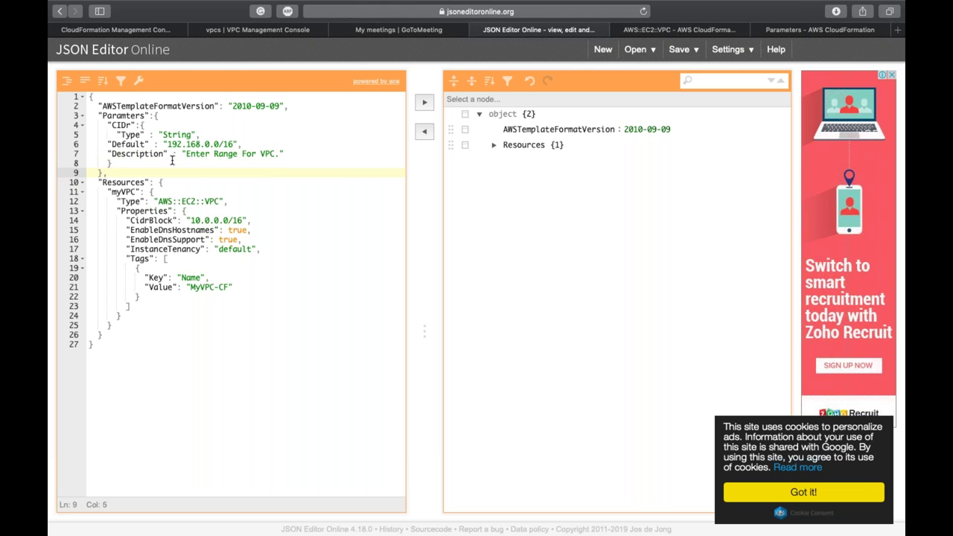
click(424, 102)
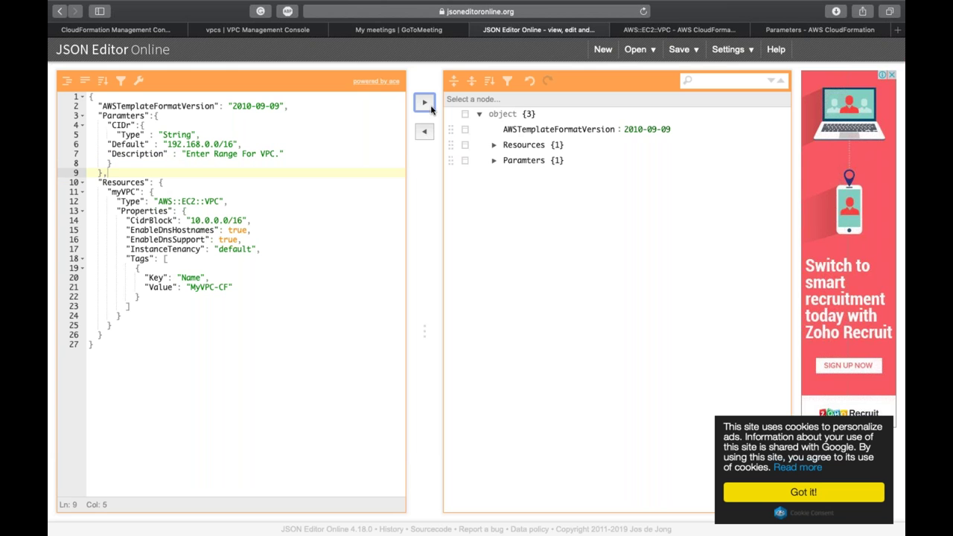
click(425, 132)
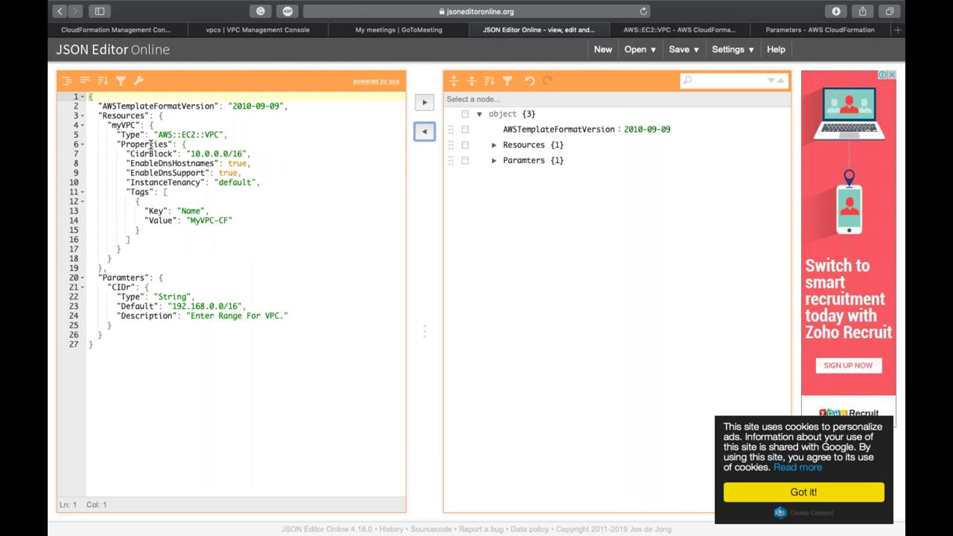
Step: Change myVPC's CidrBlock from 10.0.0.0/16 to {"Ref":"CIDr"}
double_click(121, 287)
click(191, 153)
key(shift+Right)
key(shift+Right)
key(shift+Right)
key(shift+Right)
key(shift+Right)
key(shift+Right)
key(shift+Right)
key(shift+Right)
key(shift+Right)
key(shift+Right)
key(shift+Right)
key(shift+Right)
key(shift+Right)
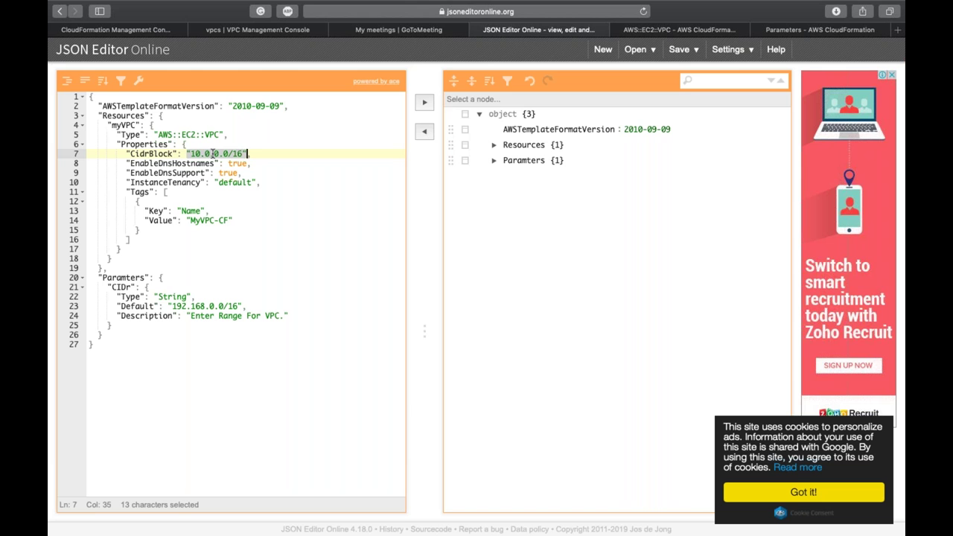
text({)
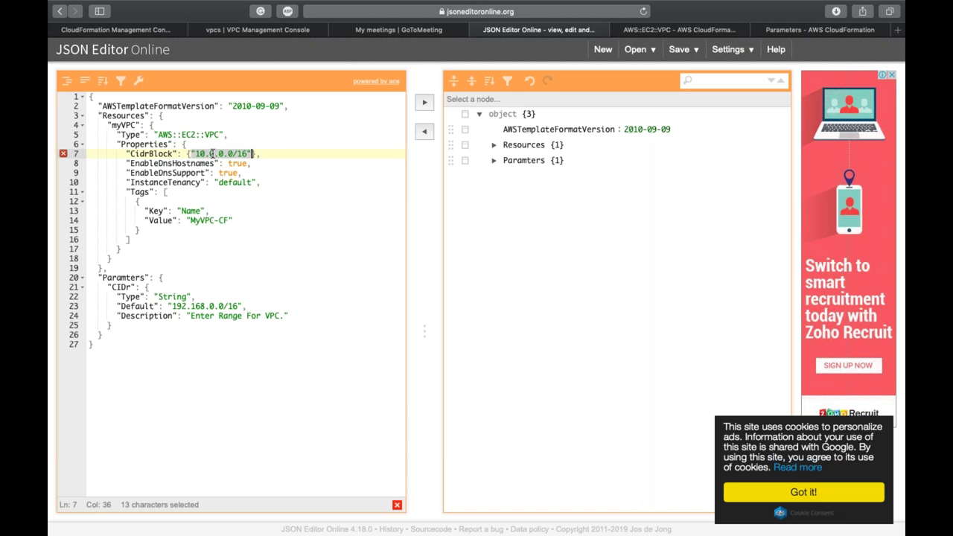
key(BackSpace)
text("Ref")
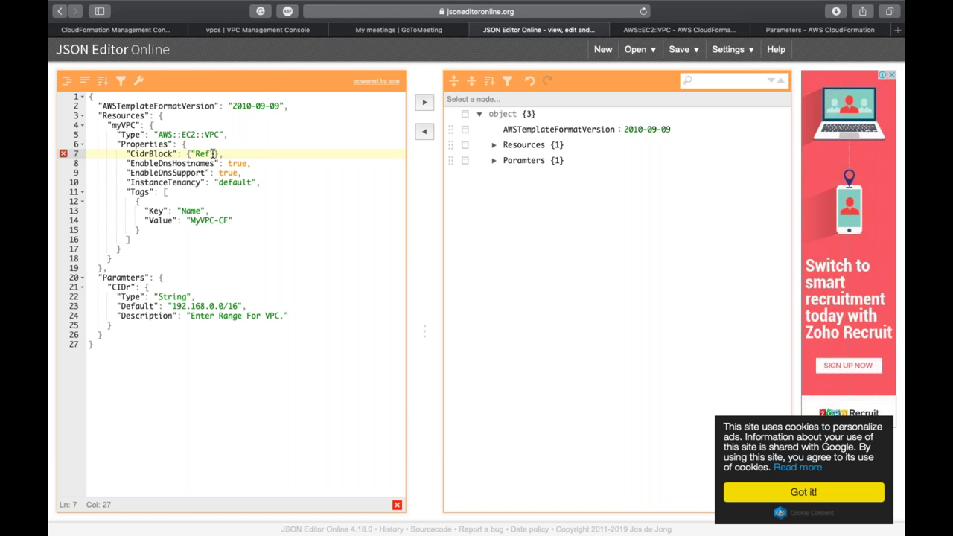
text(:"CIDr)
Step: Review the CIDr default and reference, then select the whole template for copying
click(184, 355)
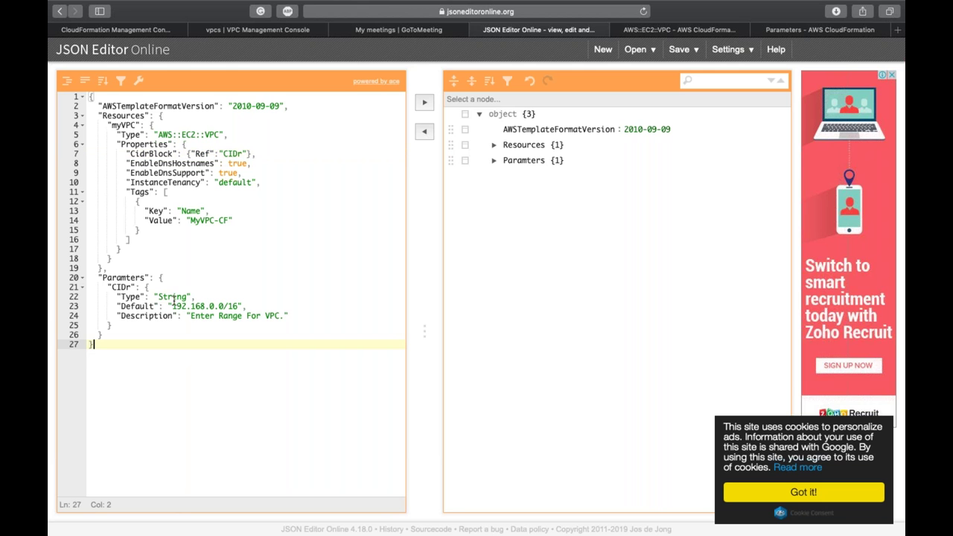
double_click(198, 306)
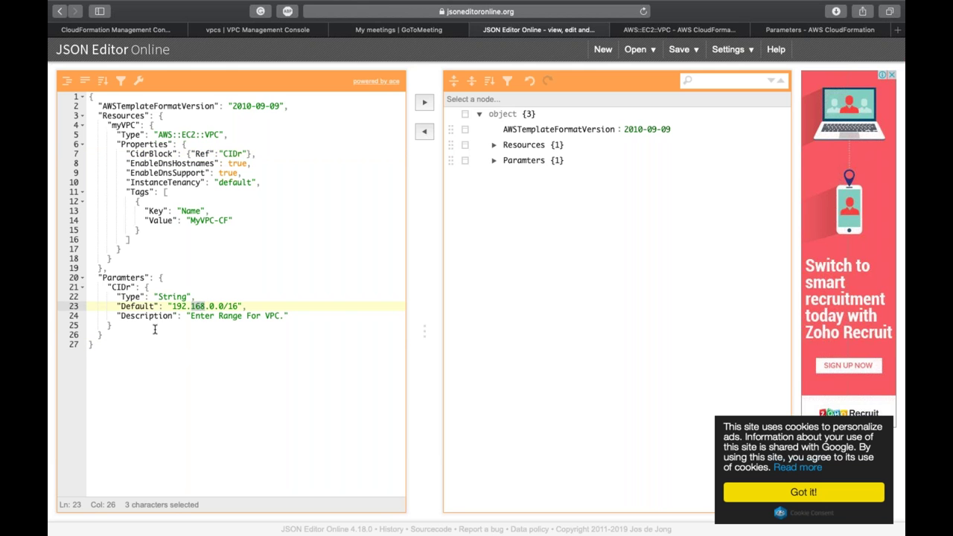
double_click(212, 153)
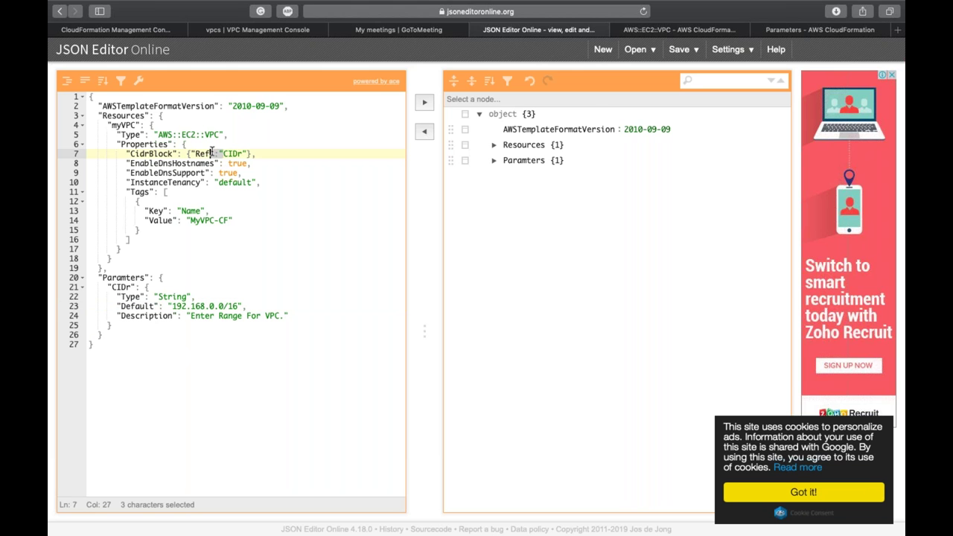
key(super+s)
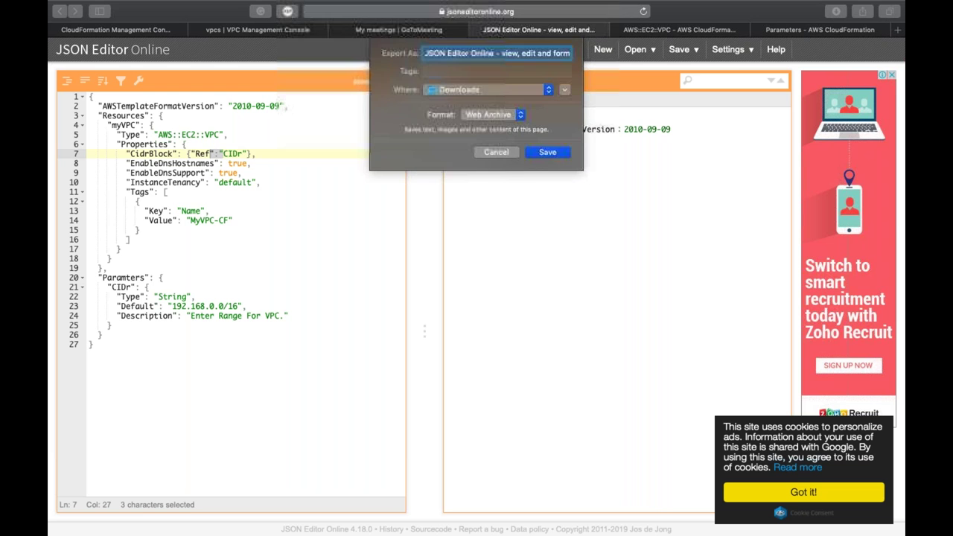
key(Escape)
key(super+a)
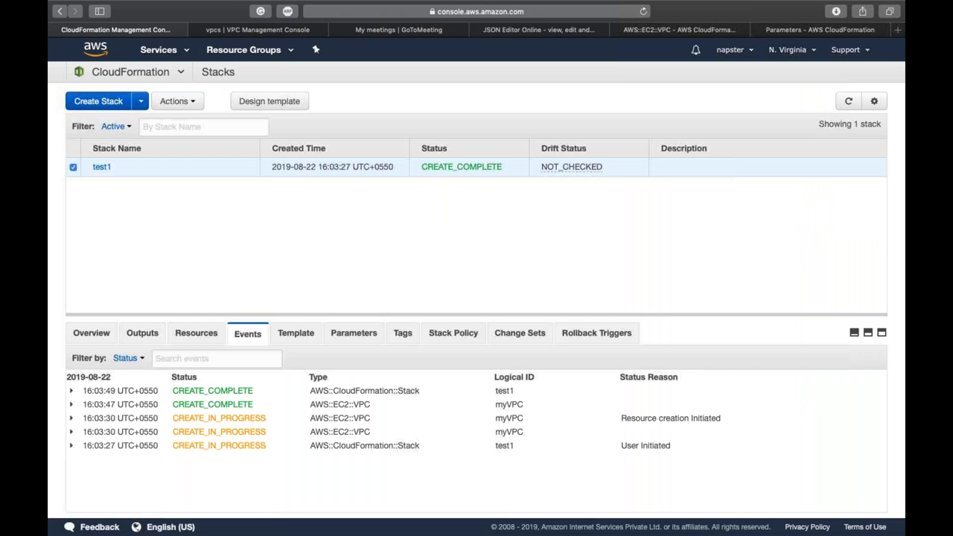
Step: Paste the VPC template into a new CloudFormation Designer template and validate it
click(270, 101)
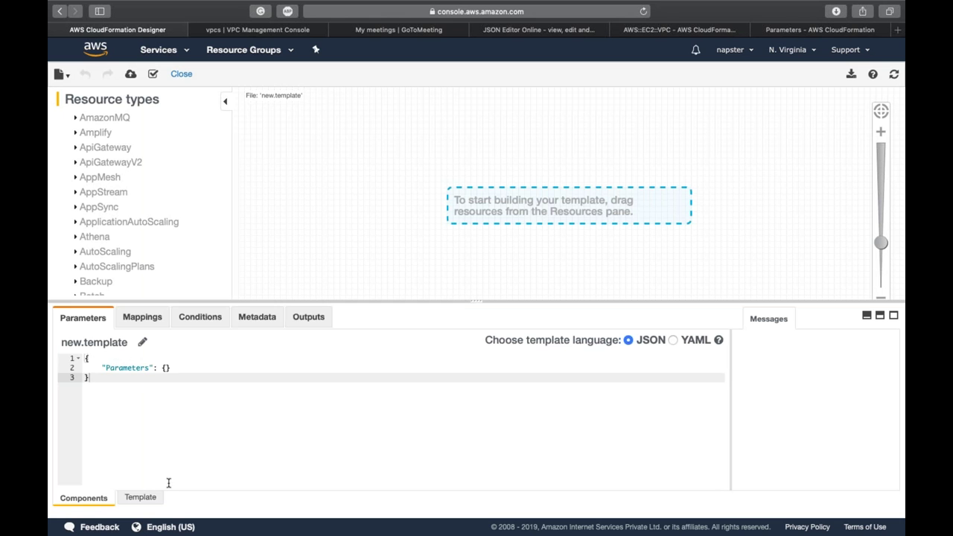
click(153, 495)
key(super+a)
key(super+v)
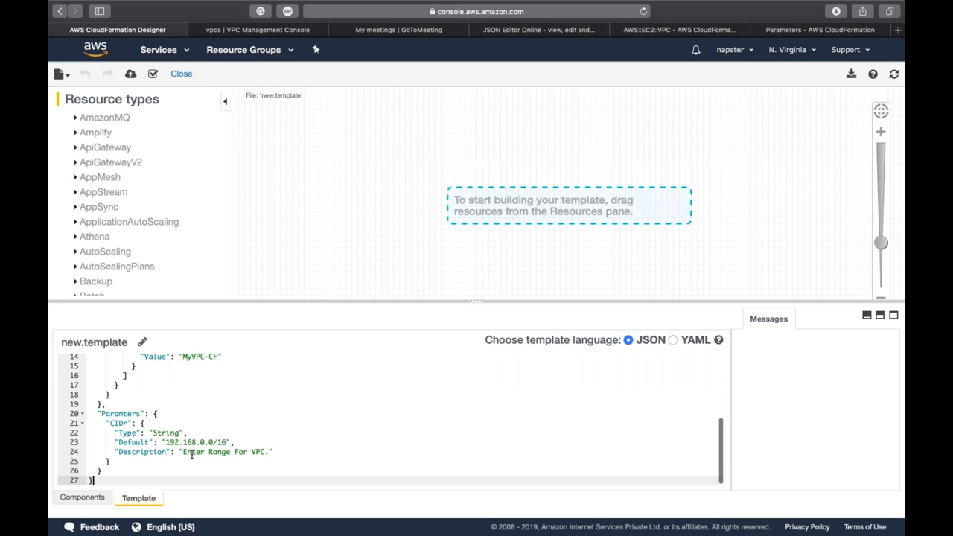
click(893, 73)
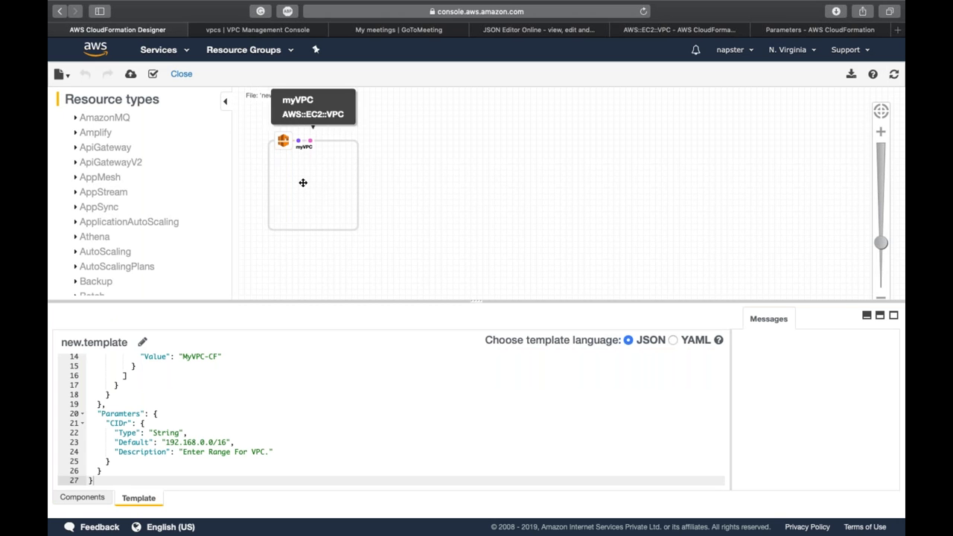
click(152, 74)
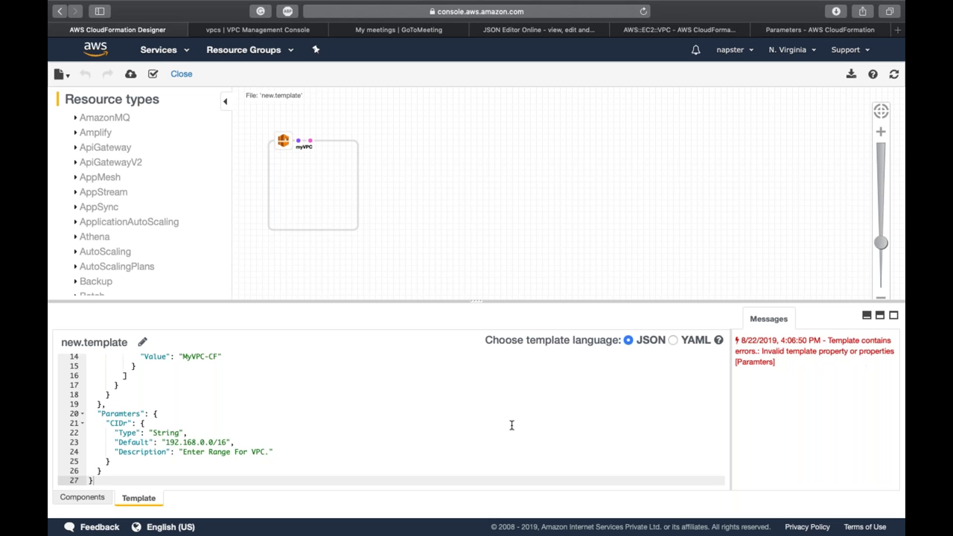
Step: Correct 'Paramters' to 'Parameters', re-validate, and launch Create Stack from the template
scroll(241, 395, up, 3)
scroll(241, 396, down, 3)
click(127, 413)
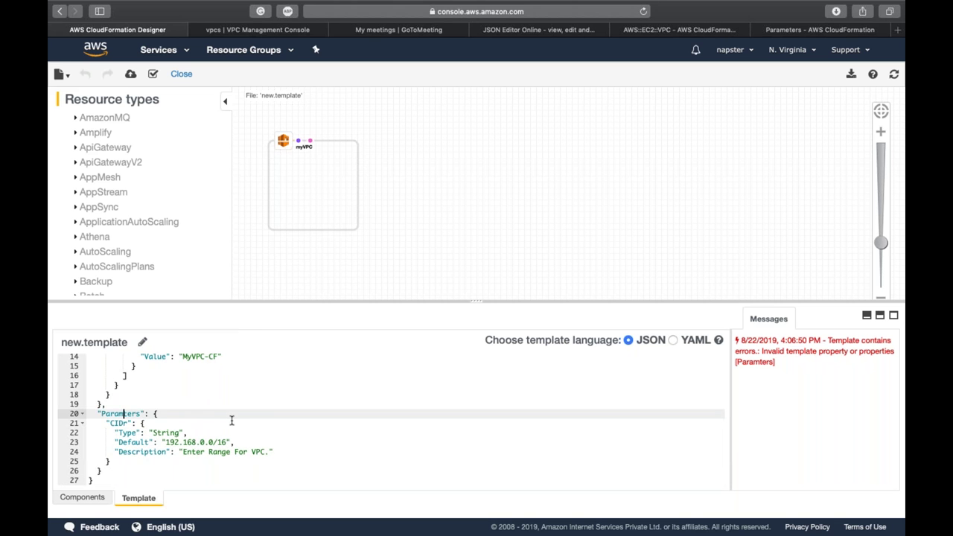
text(e)
key(BackSpace)
text(e)
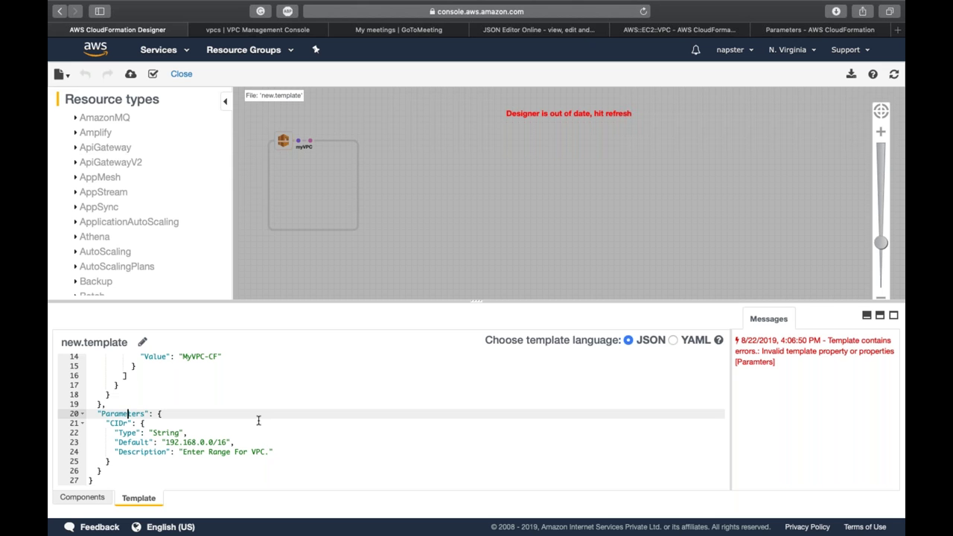
click(893, 74)
click(153, 74)
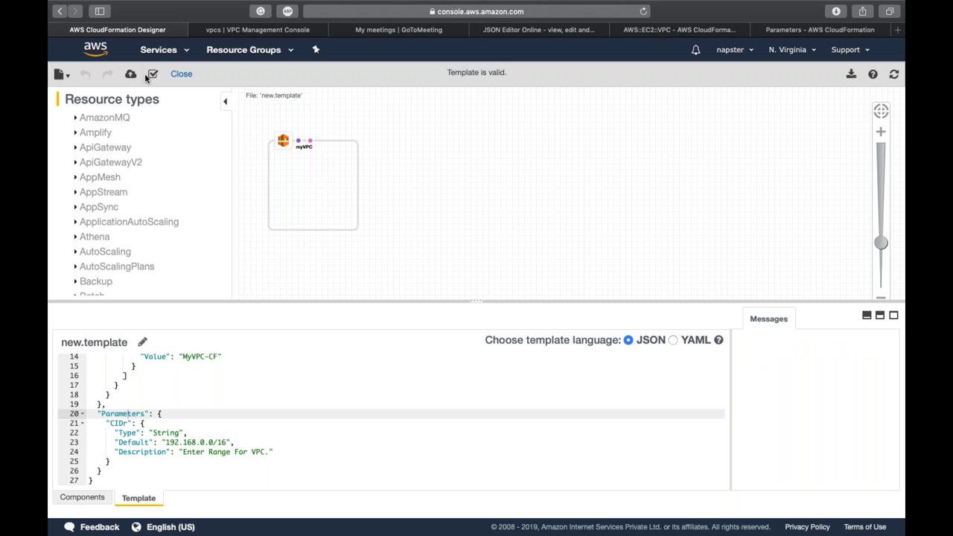
click(130, 75)
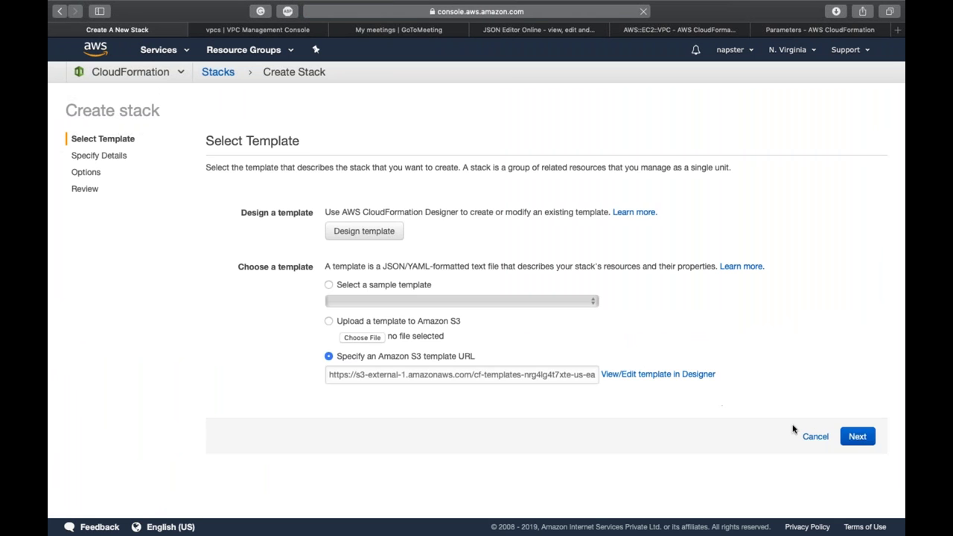
Step: Name the stack demo2 and change its CIDr parameter to 192.18.0.0/16
click(856, 435)
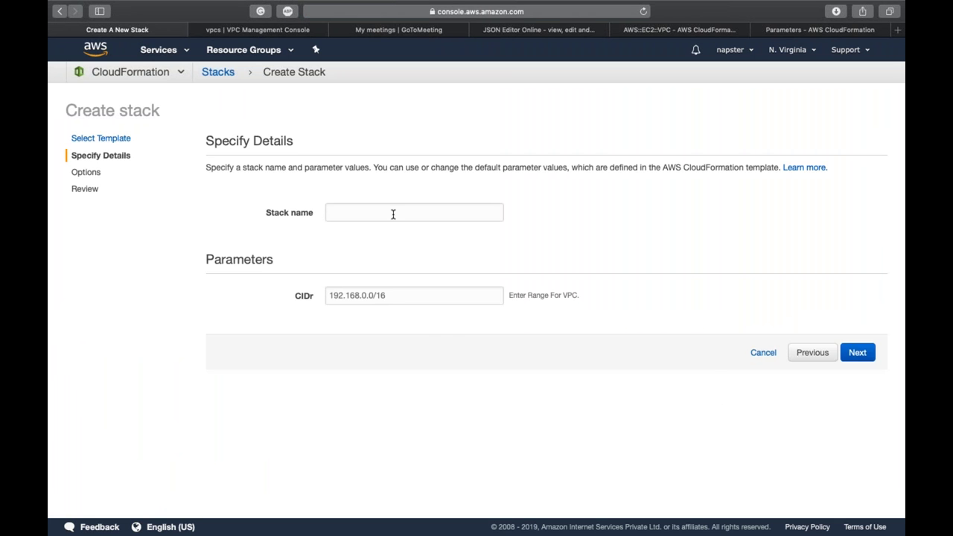
click(392, 213)
text(demo2)
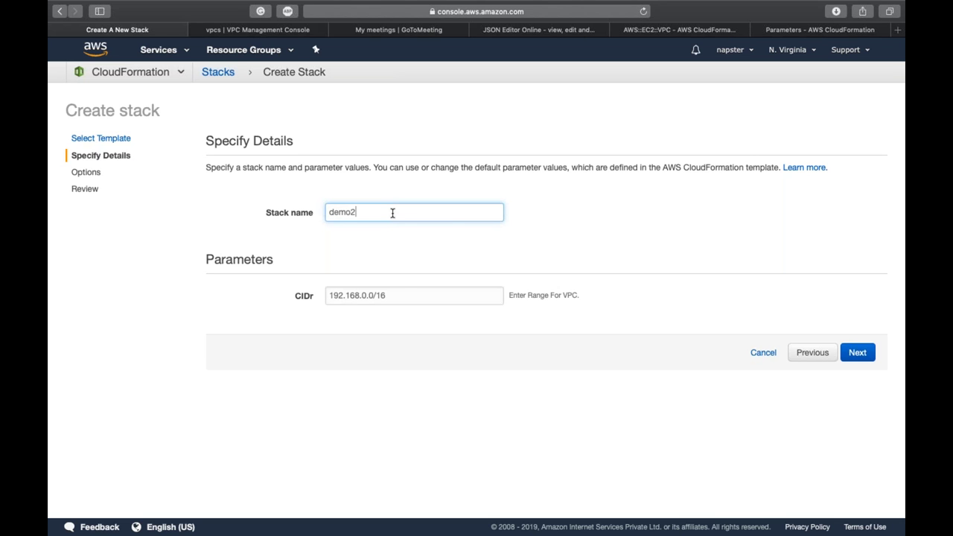
click(360, 341)
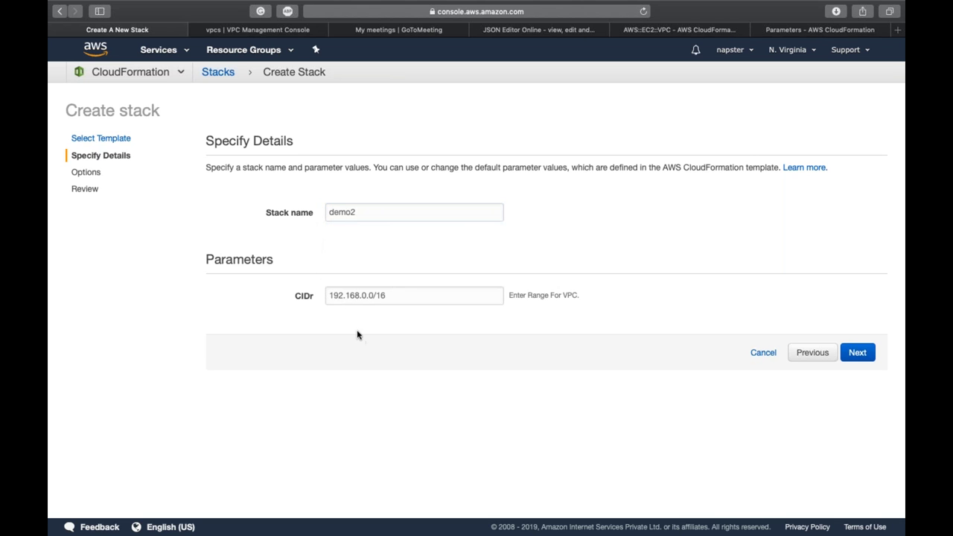
click(431, 298)
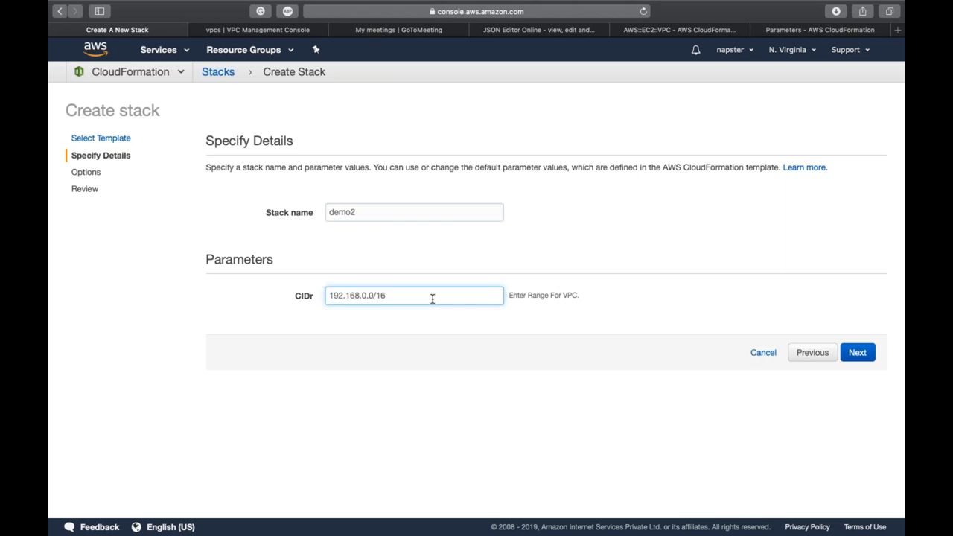
triple_click(432, 299)
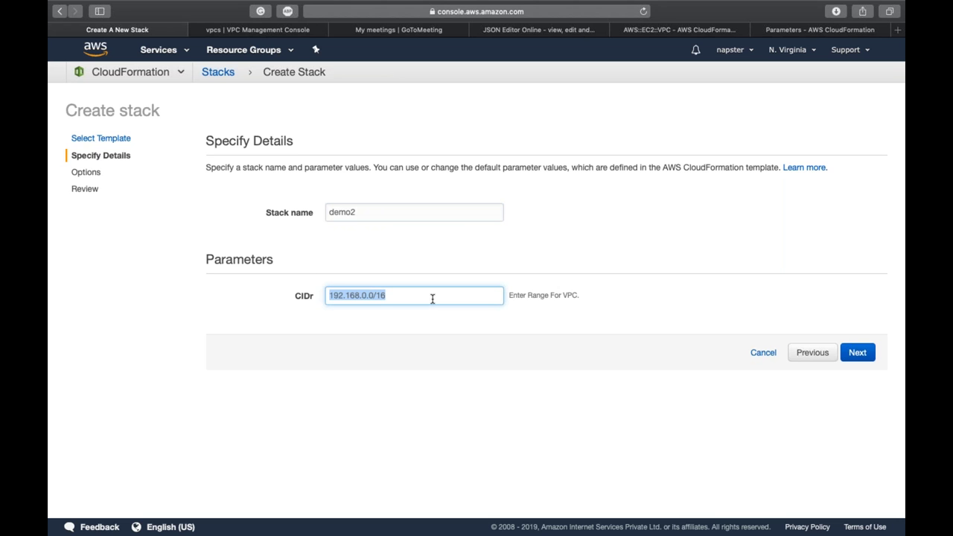
click(432, 298)
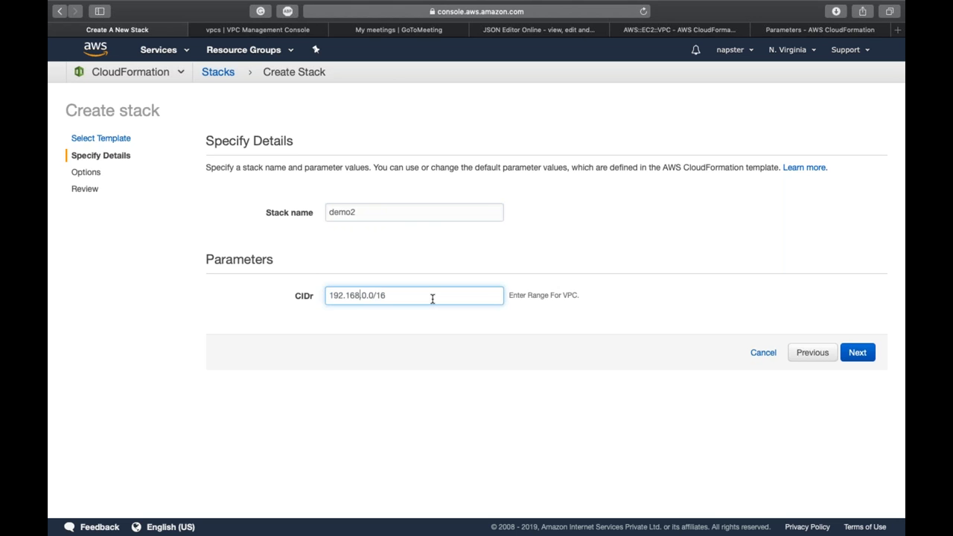
key(BackSpace)
click(461, 402)
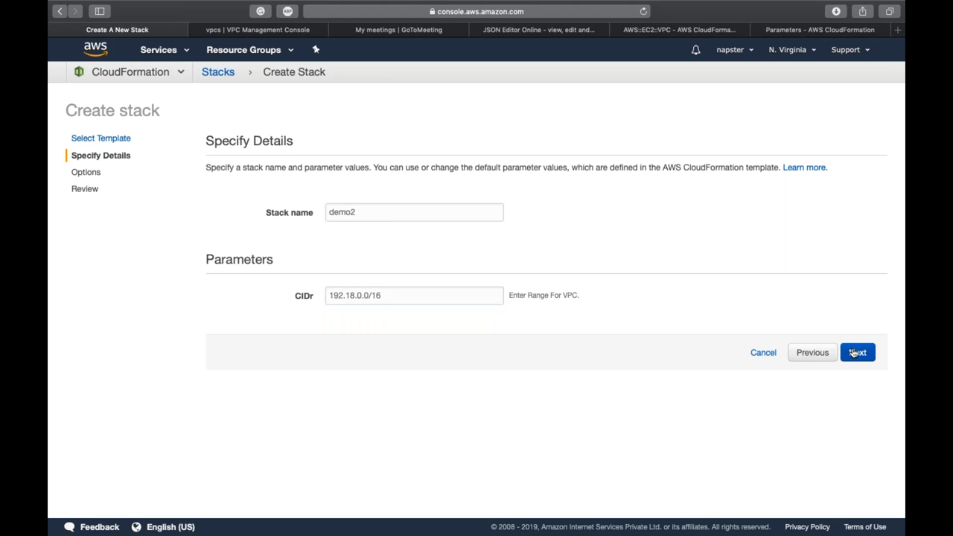
Step: Pass through the Options and Review steps and create the demo2 stack
click(854, 353)
scroll(855, 417, down, 5)
click(857, 484)
click(852, 483)
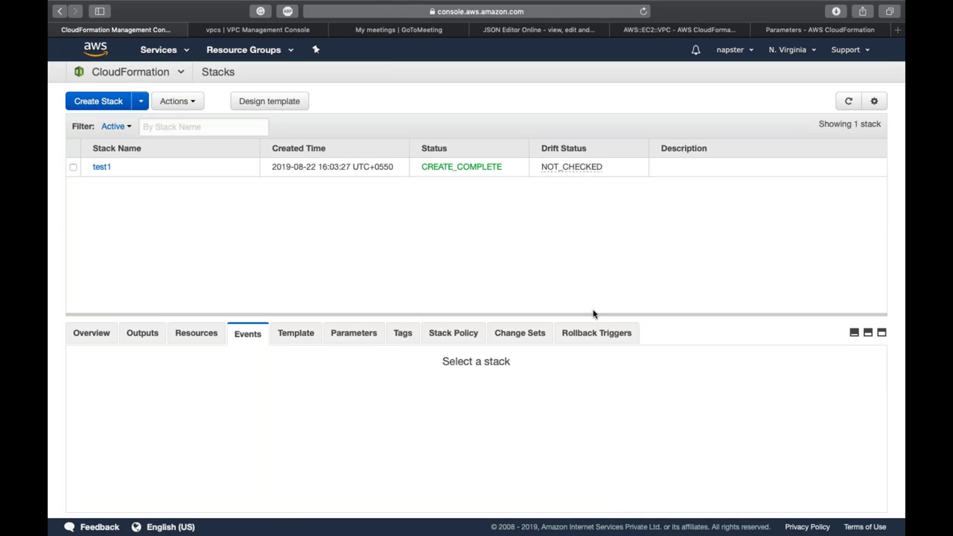
Step: Refresh the Stacks list and follow demo2's creation events
click(848, 100)
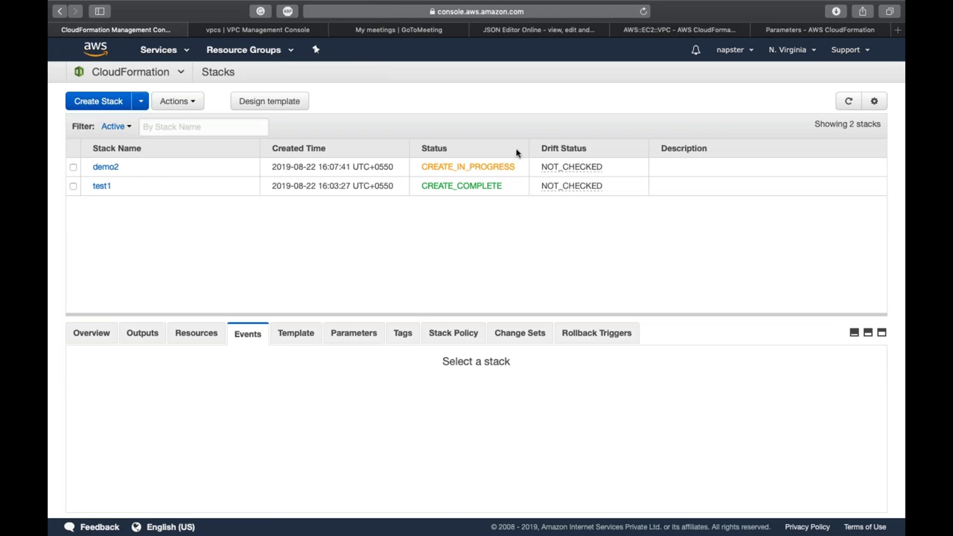
click(517, 166)
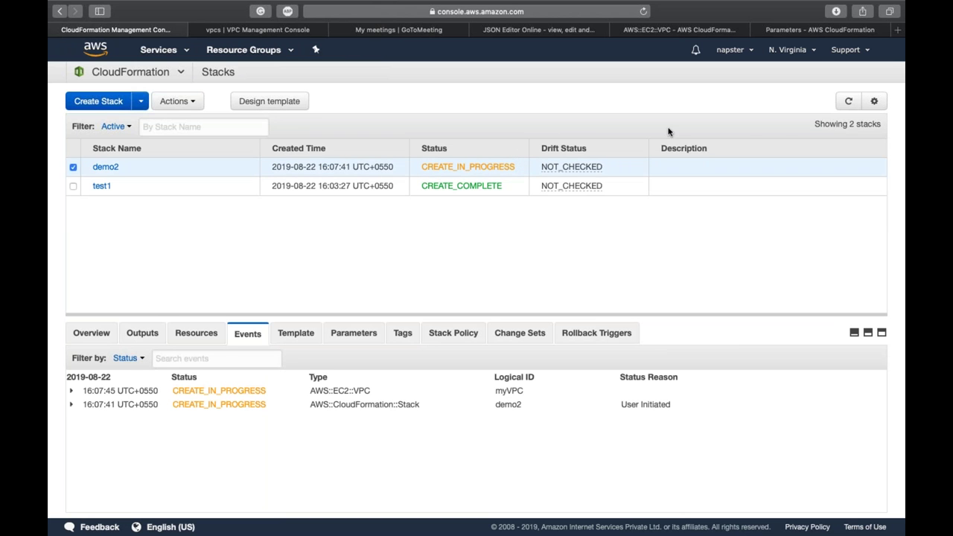
click(848, 101)
click(848, 101)
click(847, 101)
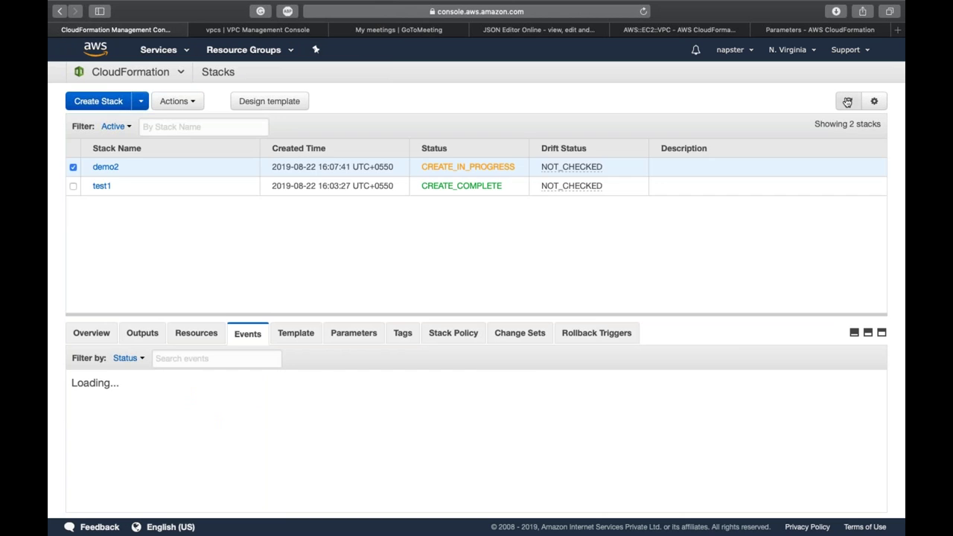
click(847, 101)
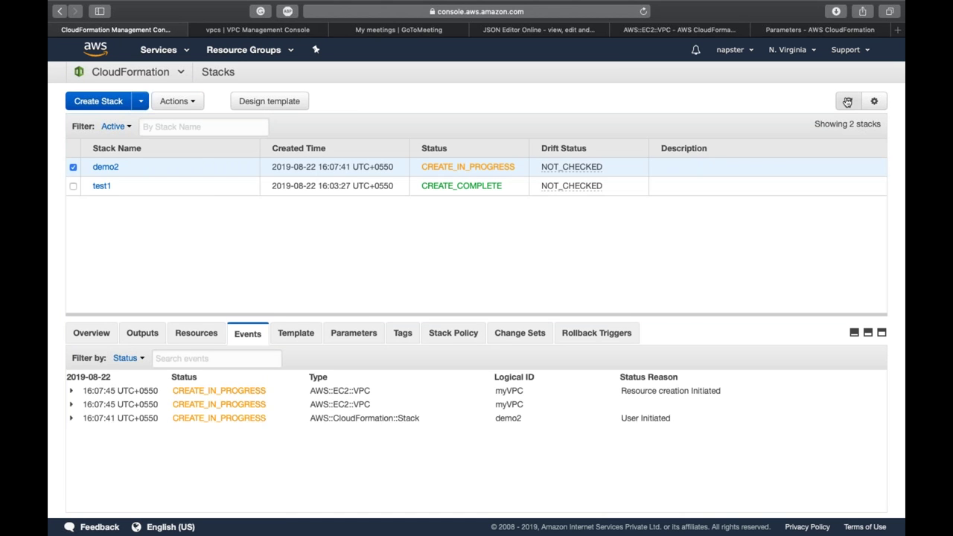
Step: Refresh Your VPCs to confirm the new MyVPC-CF VPC with range 192.18.0.0/16
key(ctrl+Tab)
click(846, 87)
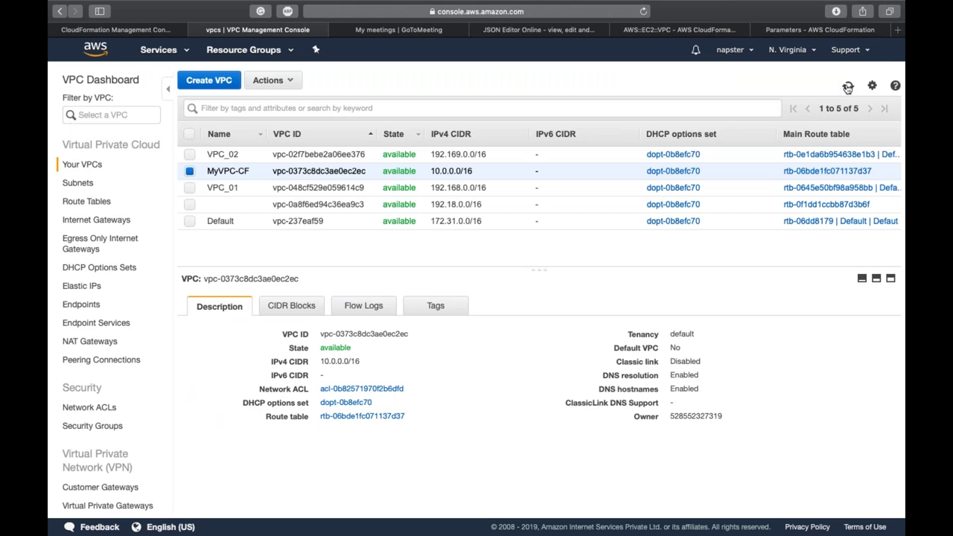
click(461, 205)
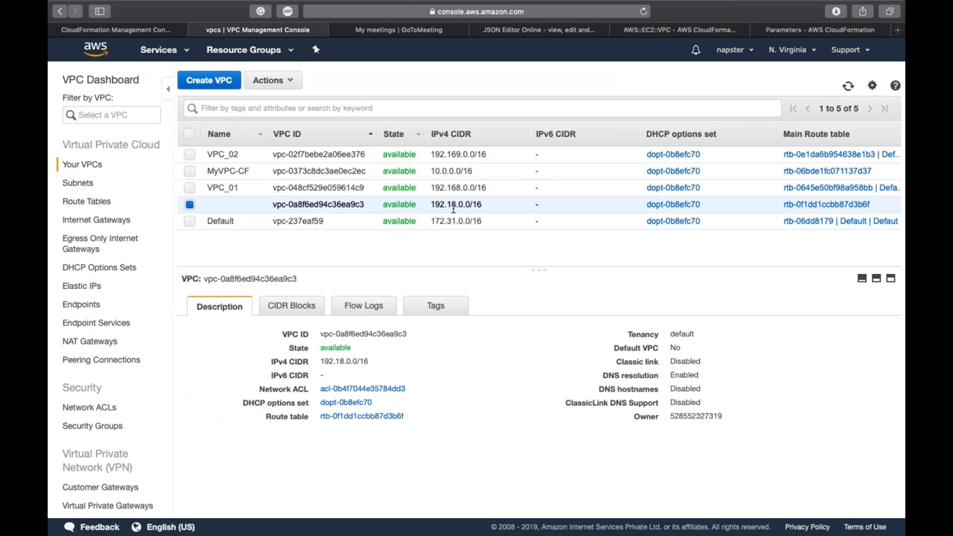
click(847, 86)
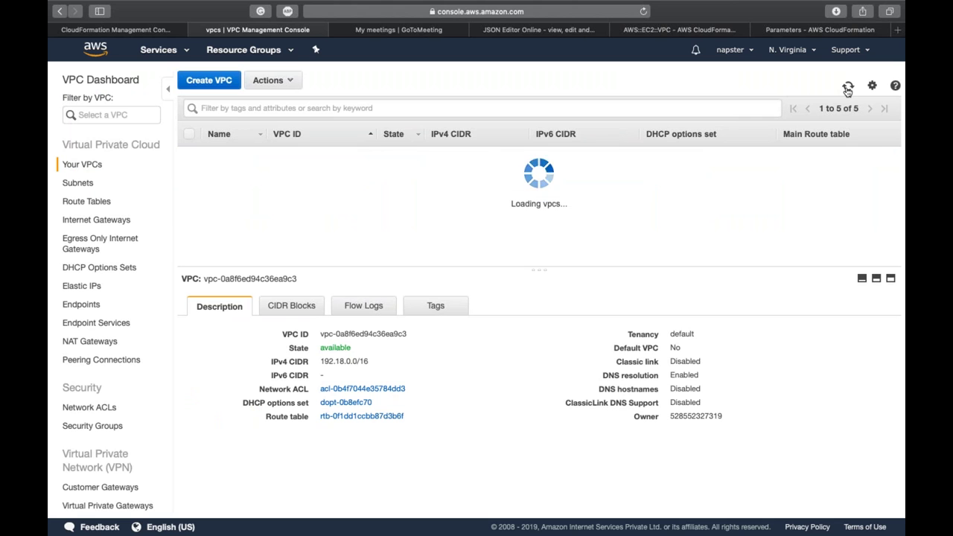
click(847, 86)
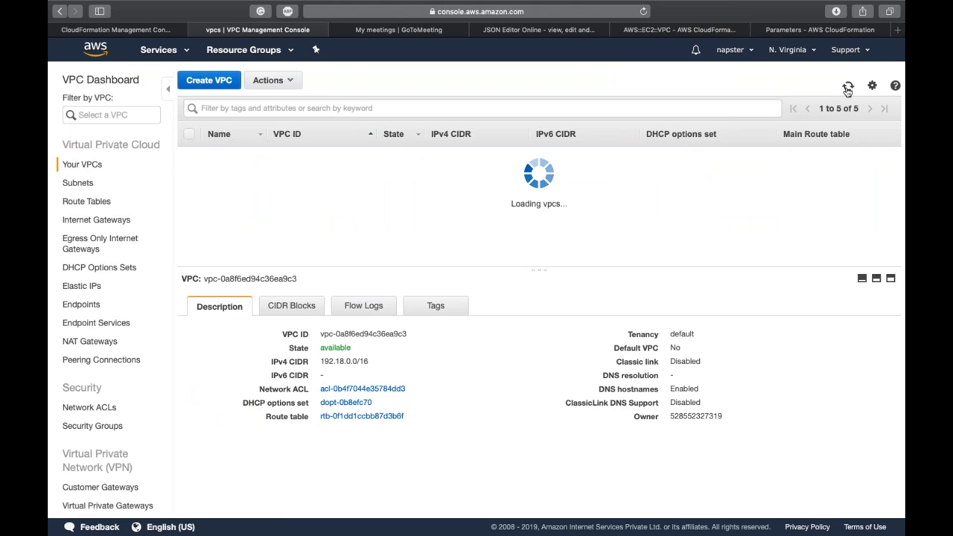
click(847, 87)
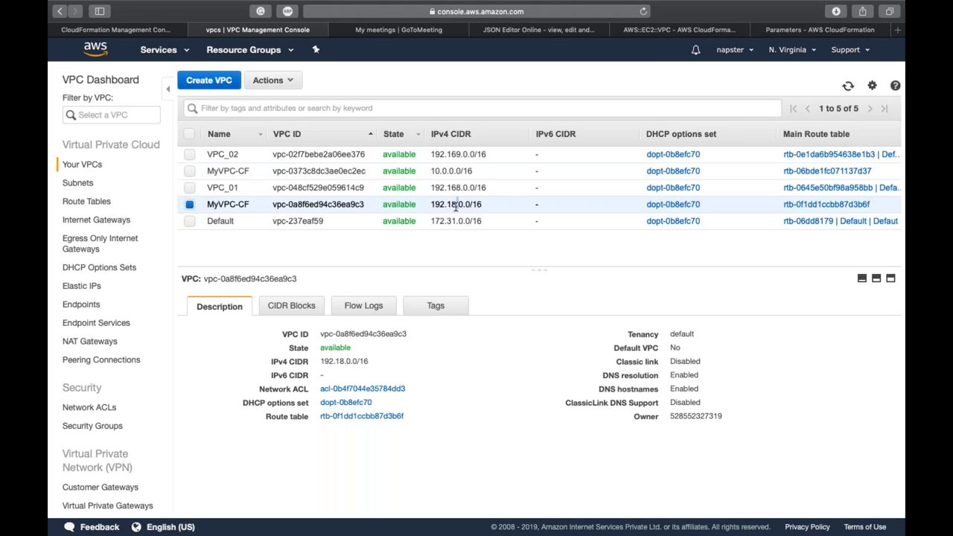
key(ctrl+shift+Tab)
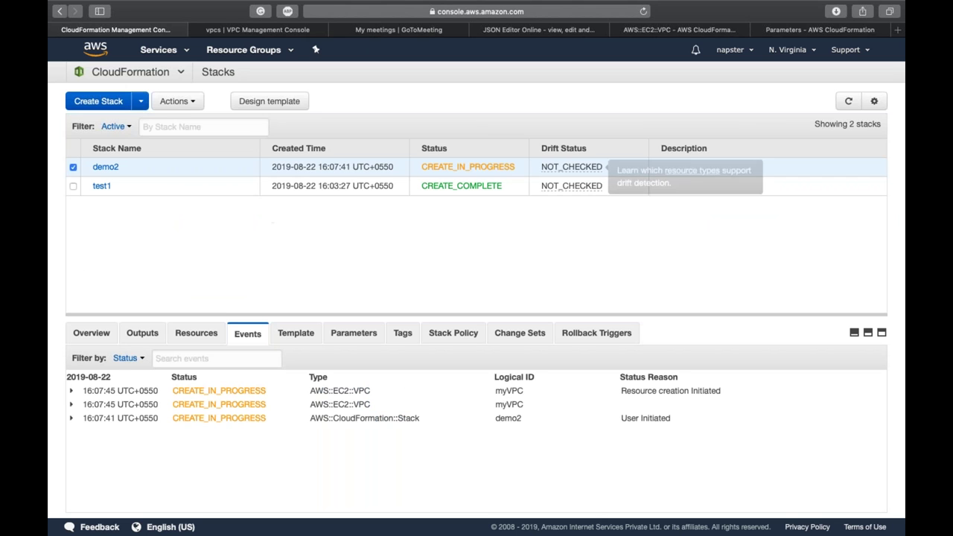
Step: Delete the test1 stack via Actions > Delete Stack
click(847, 104)
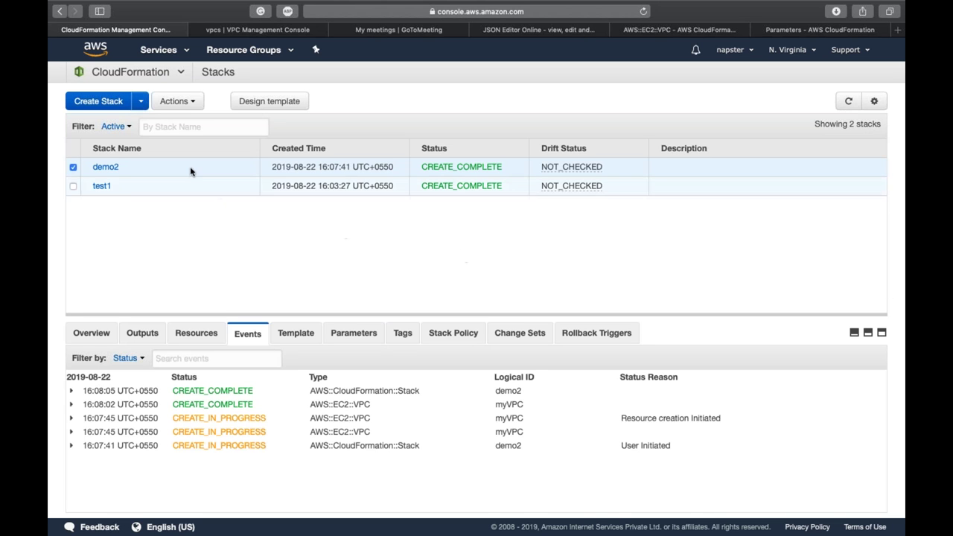
click(73, 188)
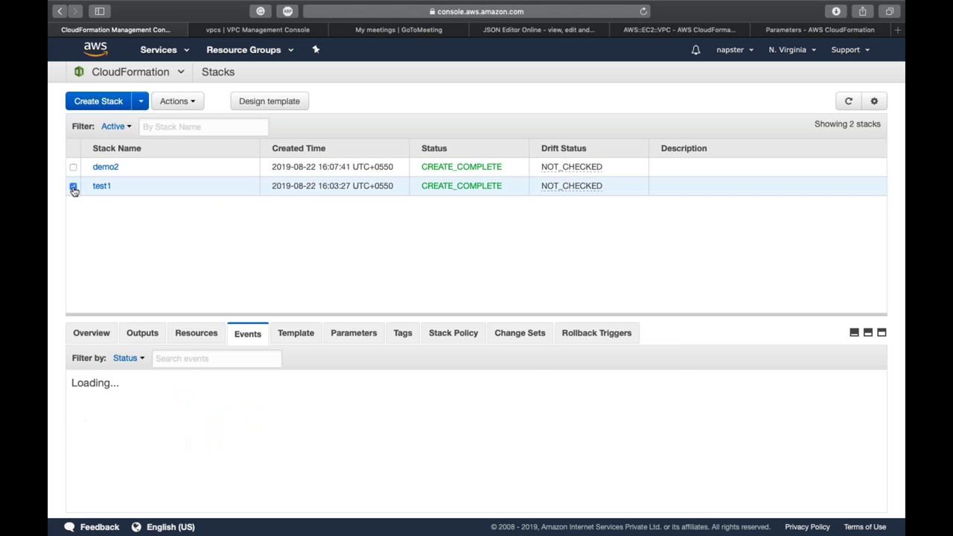
click(186, 103)
click(187, 190)
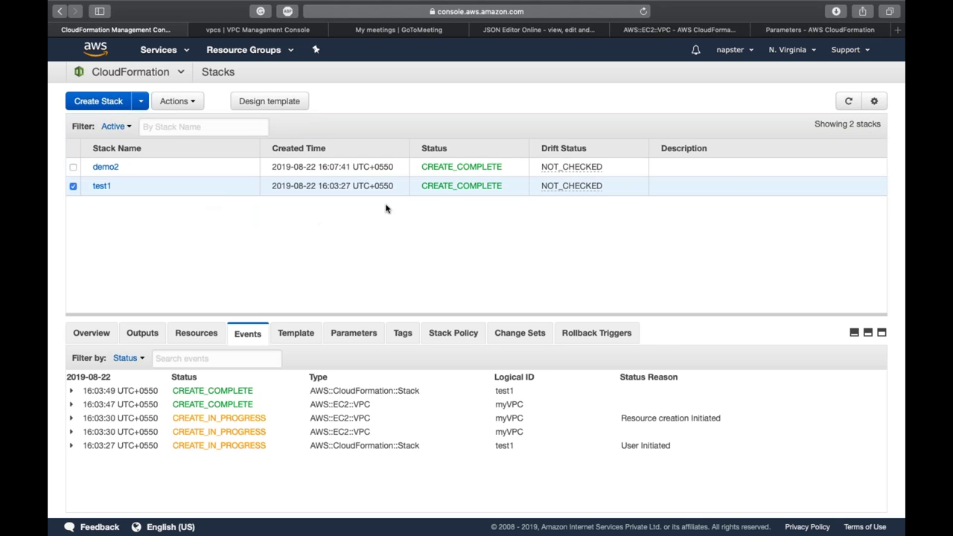
click(591, 228)
Step: Delete the demo2 stack the same way, then return to JSON Editor Online
click(176, 104)
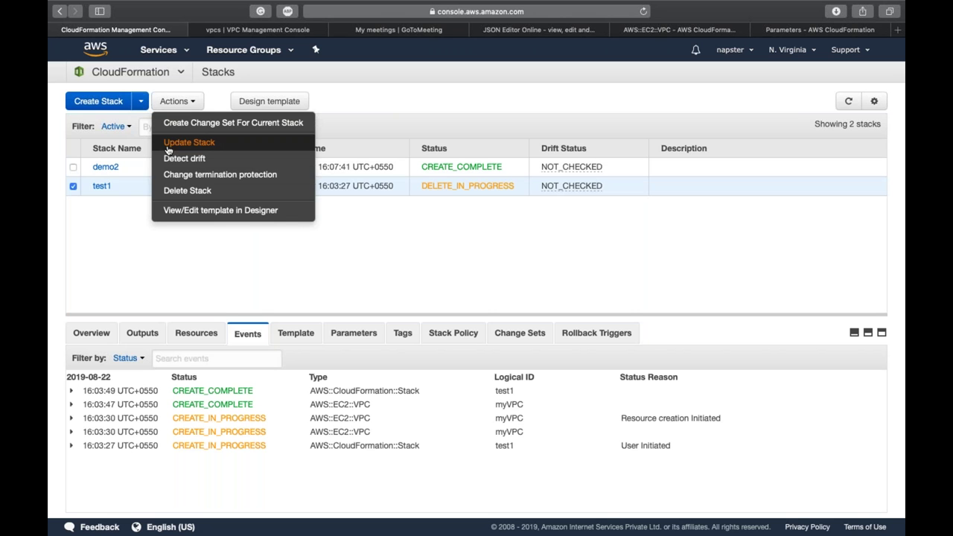
click(120, 174)
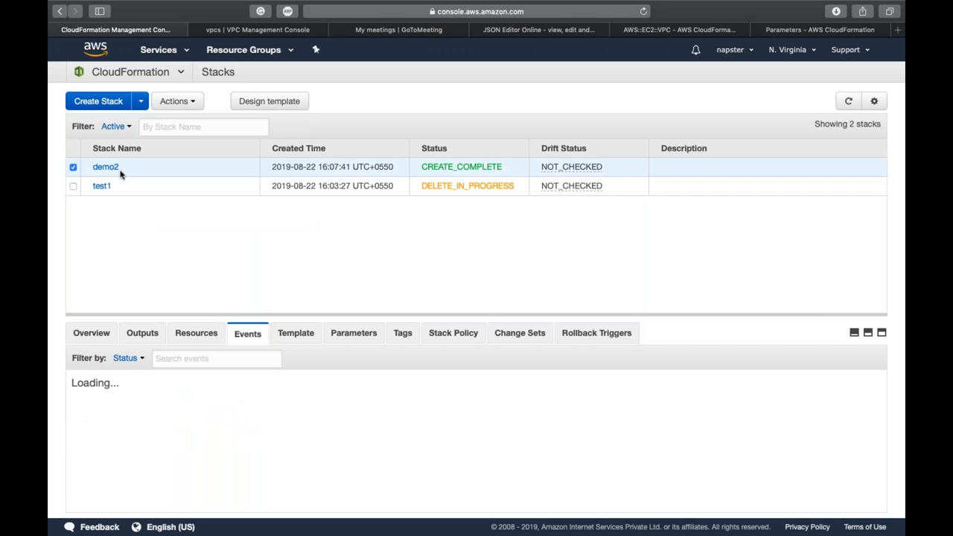
click(173, 101)
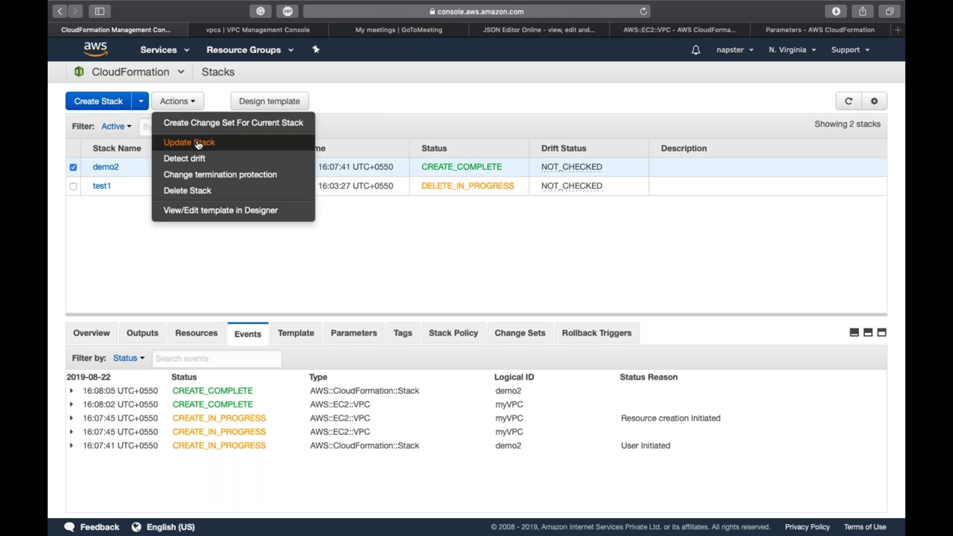
click(223, 191)
click(593, 234)
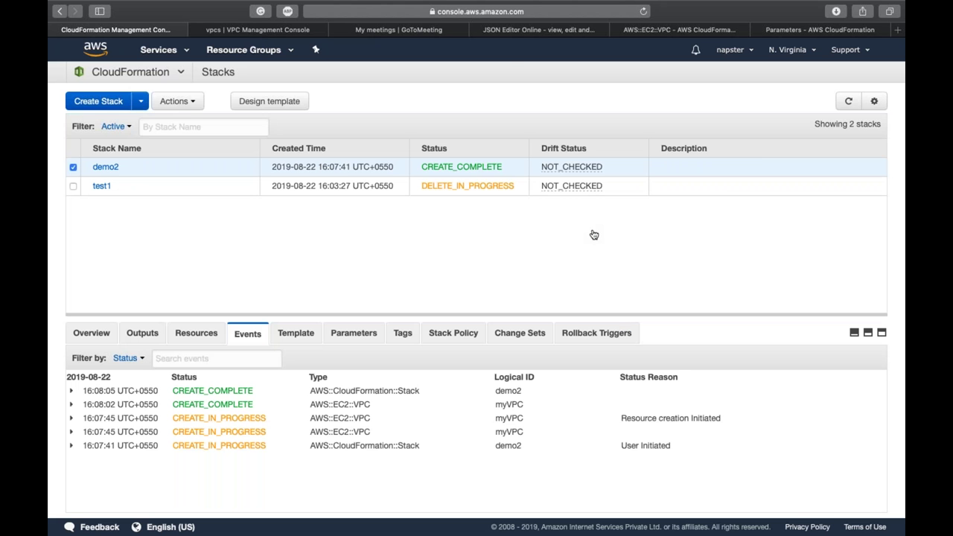
click(522, 31)
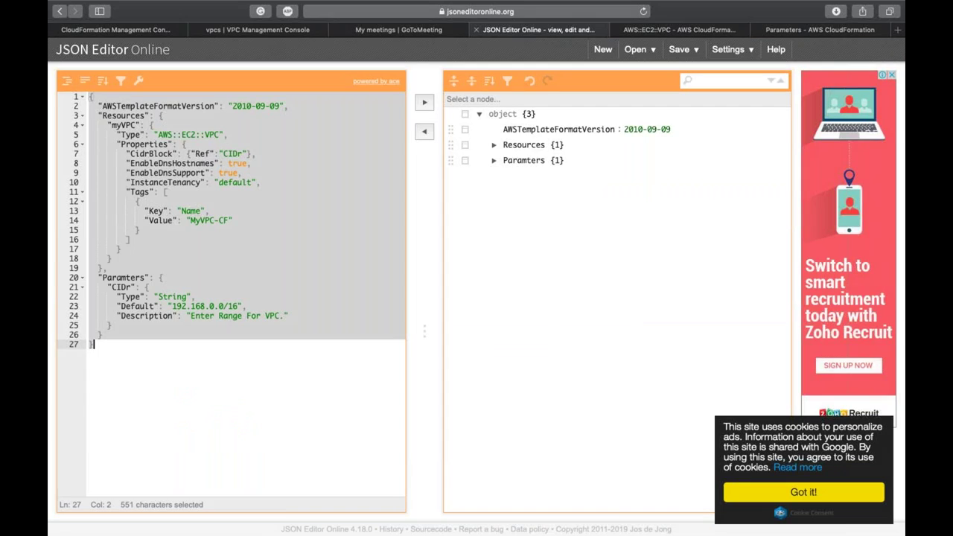
key(ctrl+Left)
key(ctrl+Left)
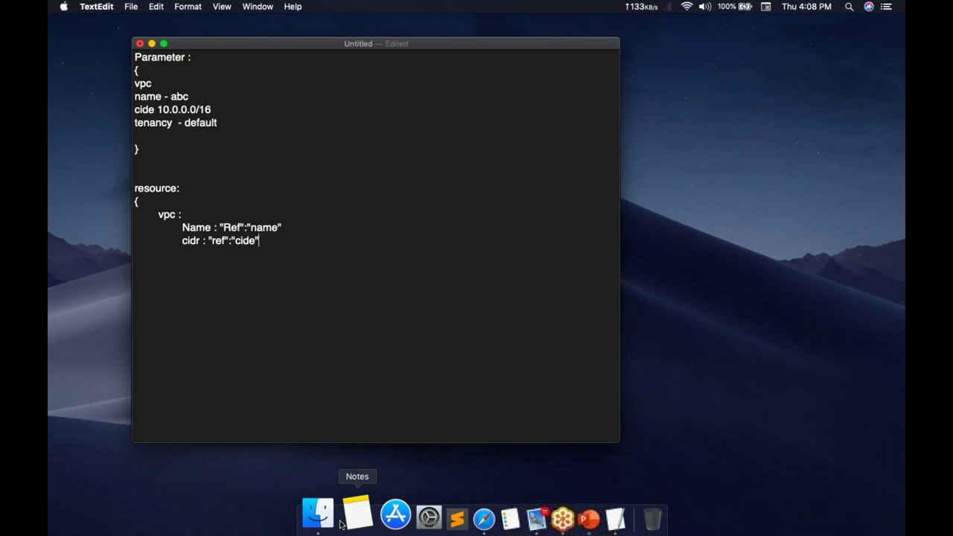
Step: Open CF.template from the CloudFormation folder in Sublime Text and copy all of it
click(320, 530)
click(452, 191)
click(418, 146)
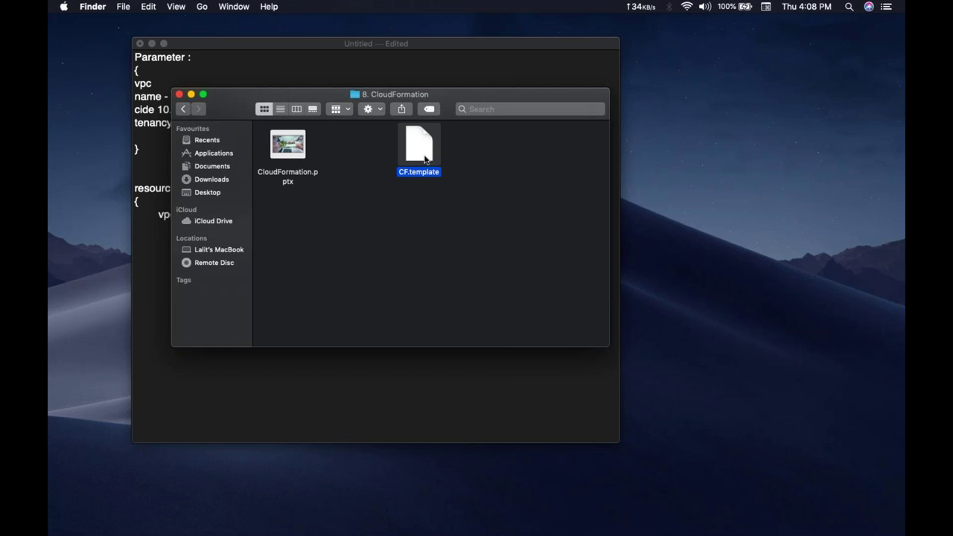
click(433, 513)
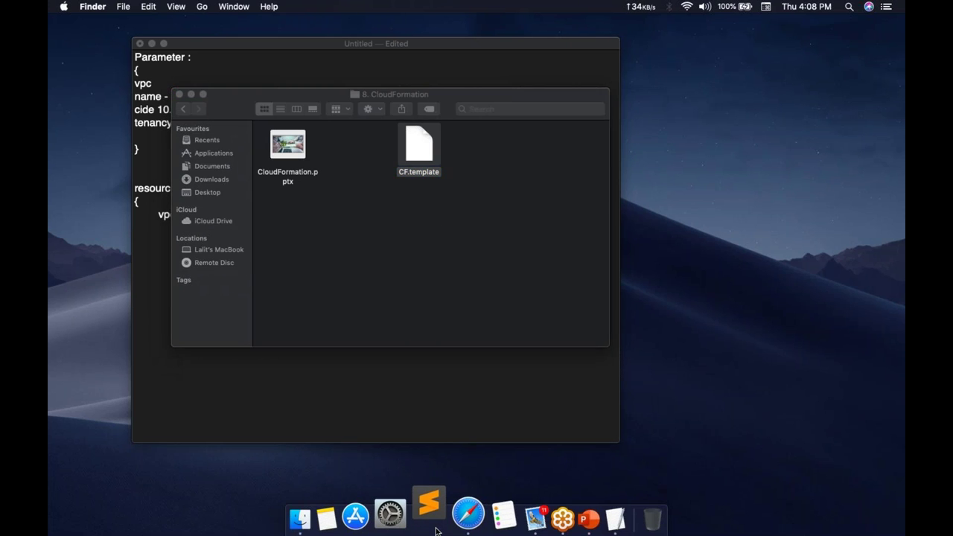
key(cmd+a)
key(cmd+c)
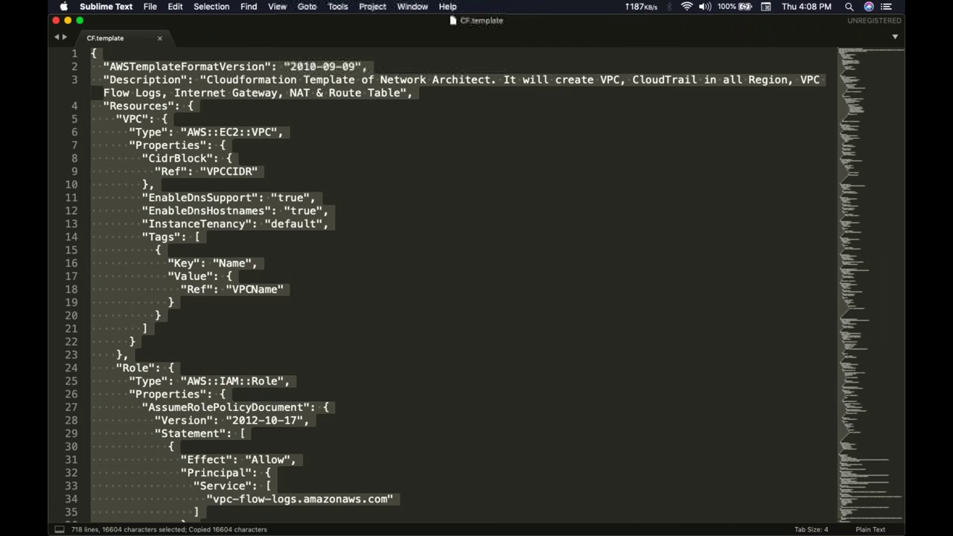
Step: Paste the network template over the old JSON in JSON Editor Online and sync the tree view
key(ctrl+Right)
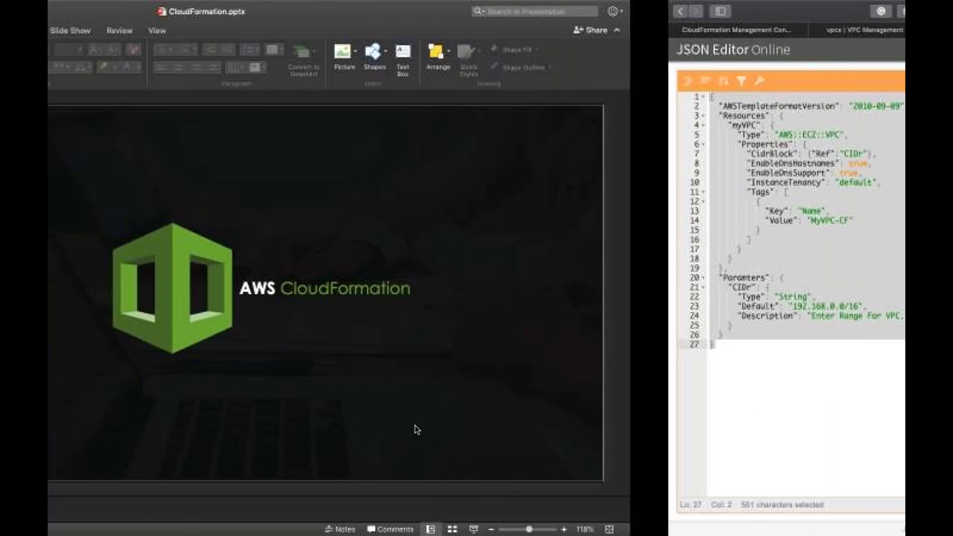
key(ctrl+Right)
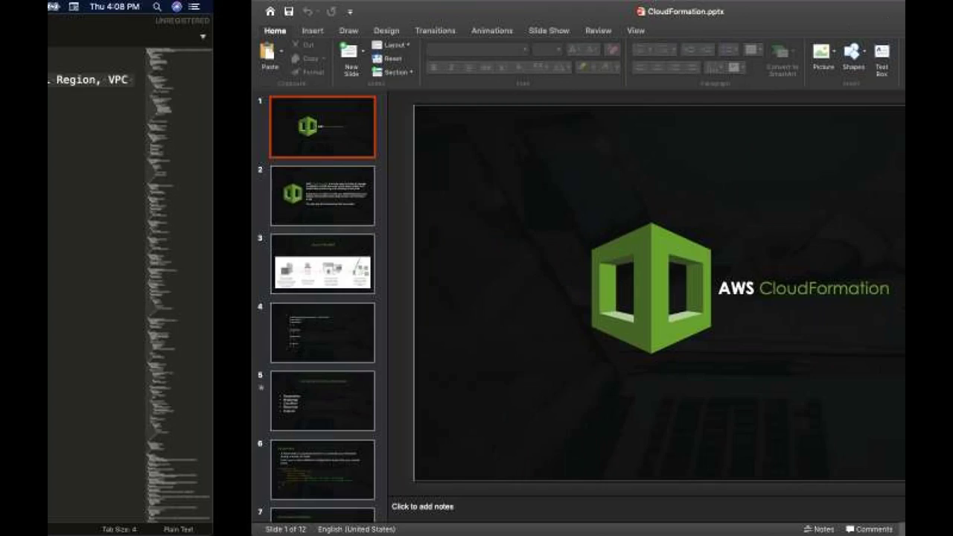
key(super+v)
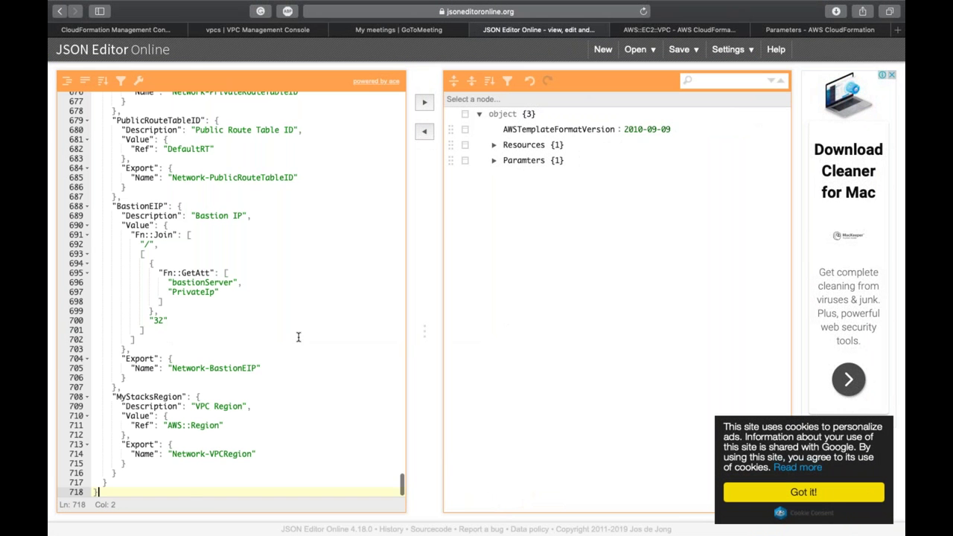
click(425, 105)
click(424, 132)
Step: Expand the Parameters node in the tree to show its 16 entries, VPCCIDR through TrafficType
scroll(332, 185, up, 20)
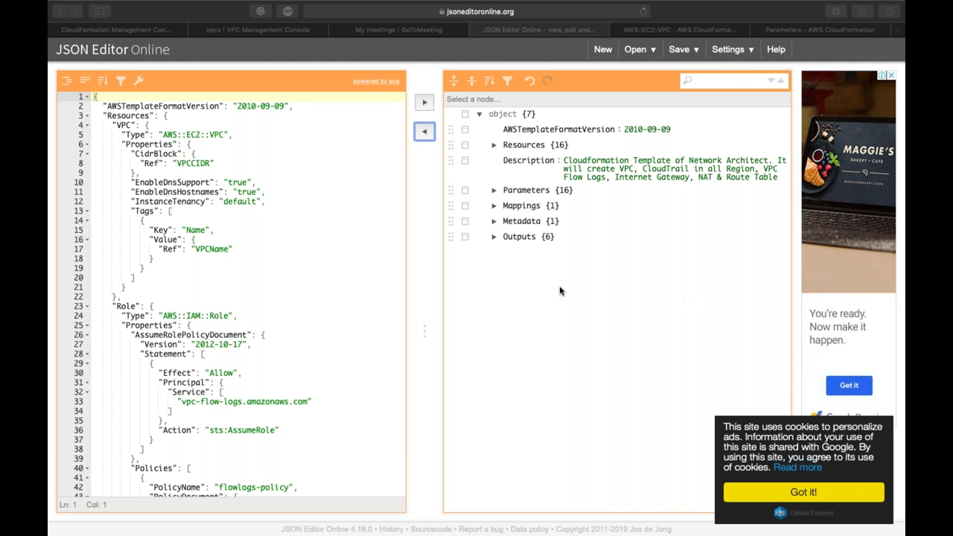
click(313, 260)
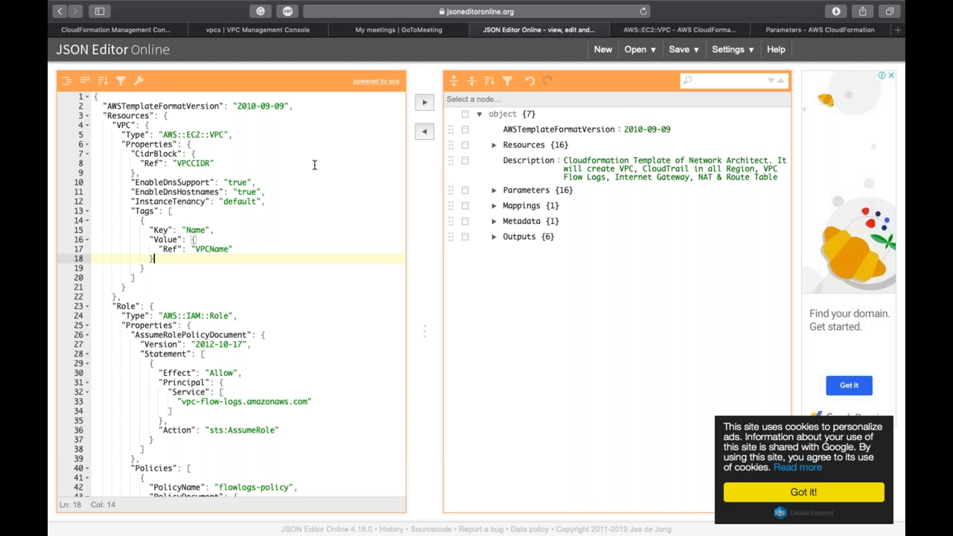
click(314, 165)
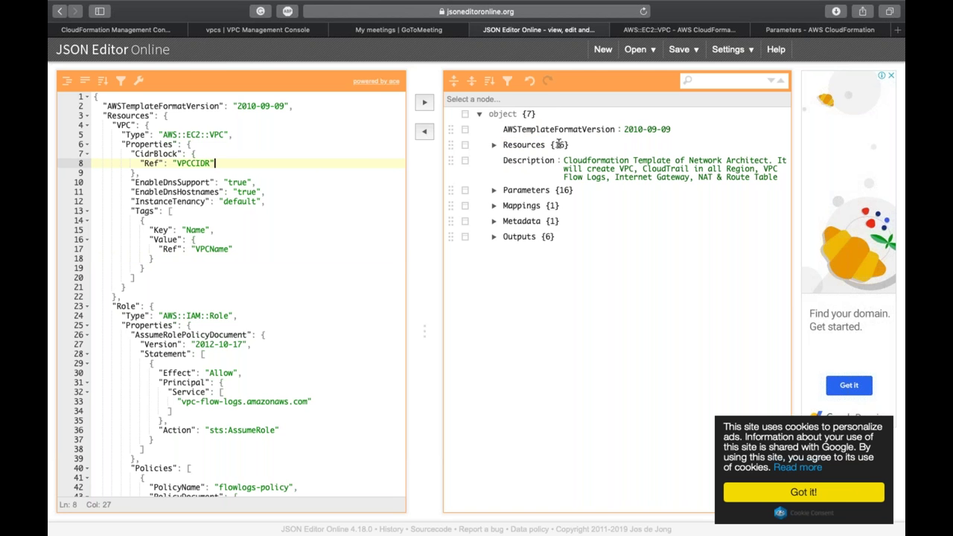
click(492, 191)
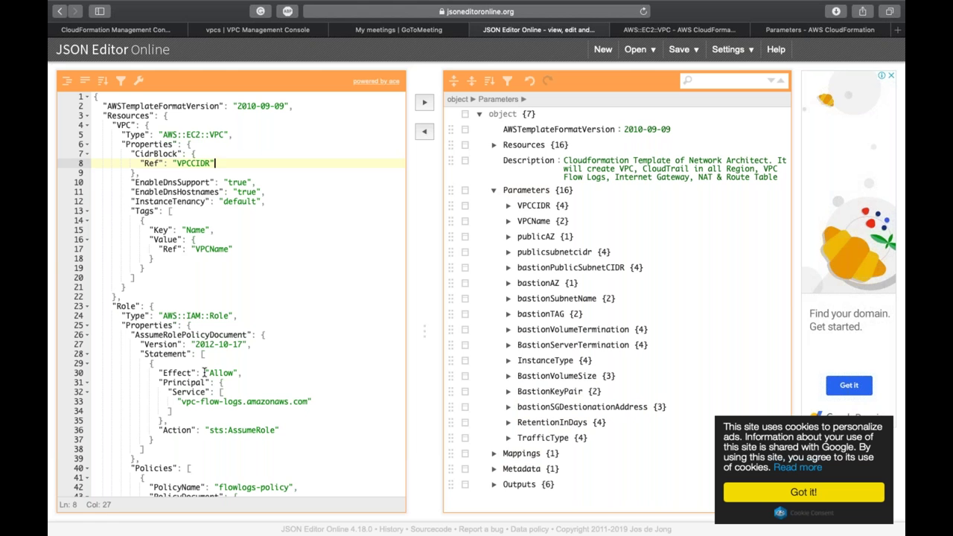
click(179, 256)
double_click(127, 125)
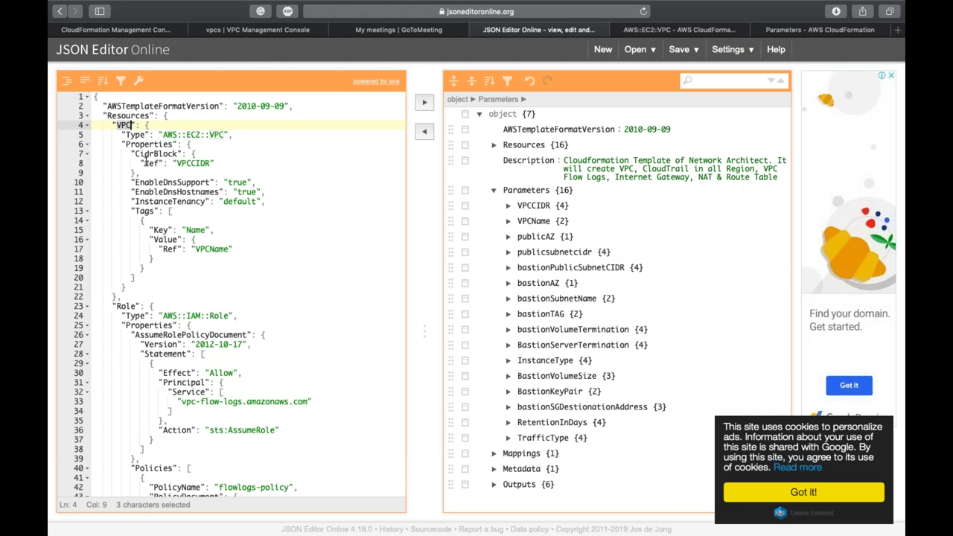
double_click(182, 163)
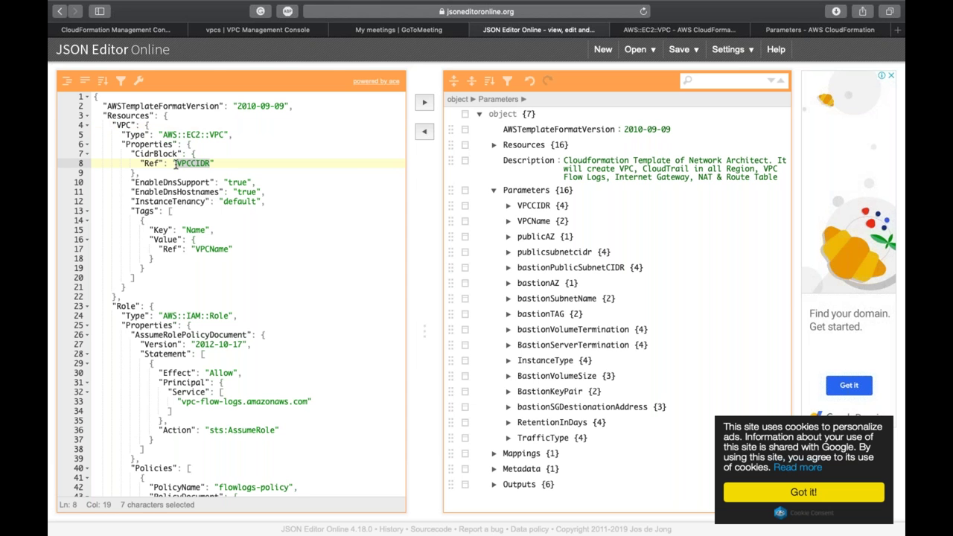
double_click(533, 205)
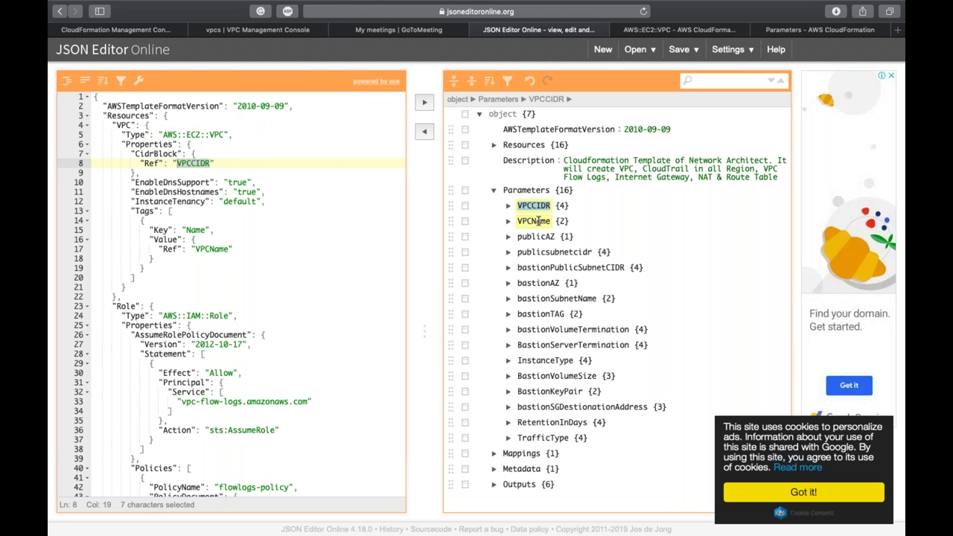
click(535, 221)
double_click(538, 221)
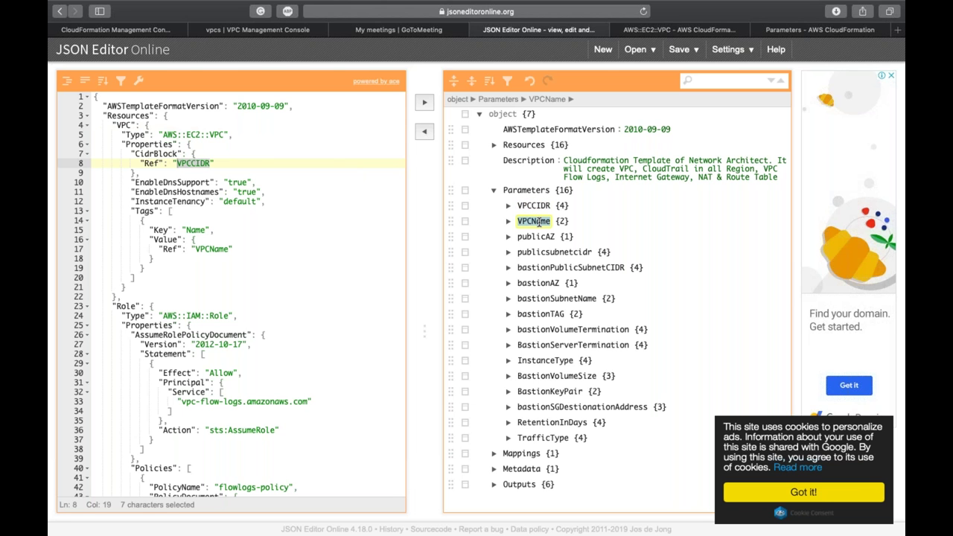
double_click(208, 250)
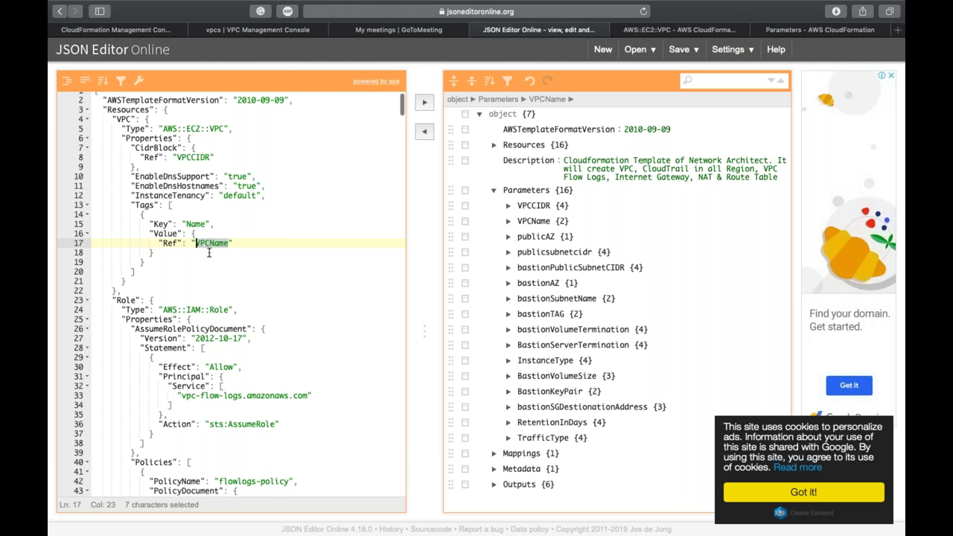
scroll(207, 249, down, 5)
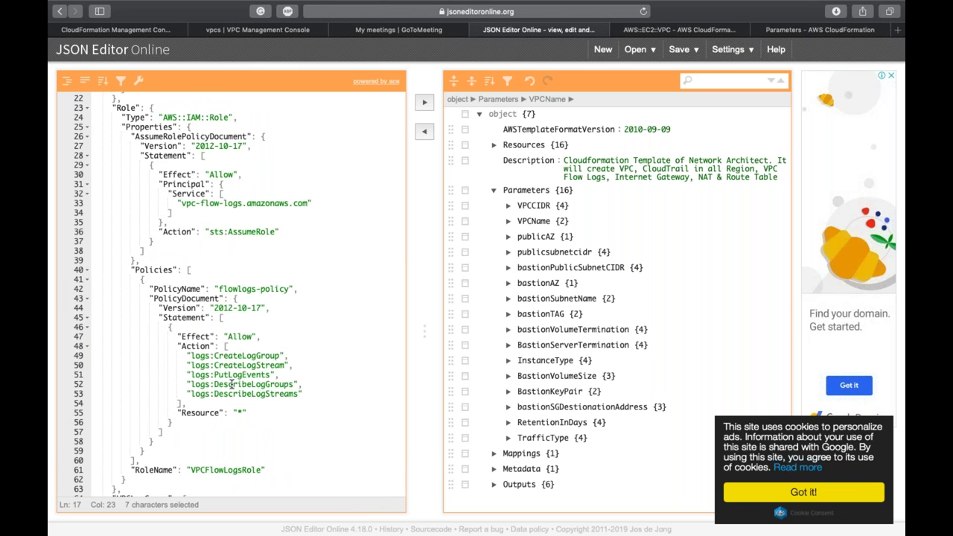
scroll(232, 384, down, 6)
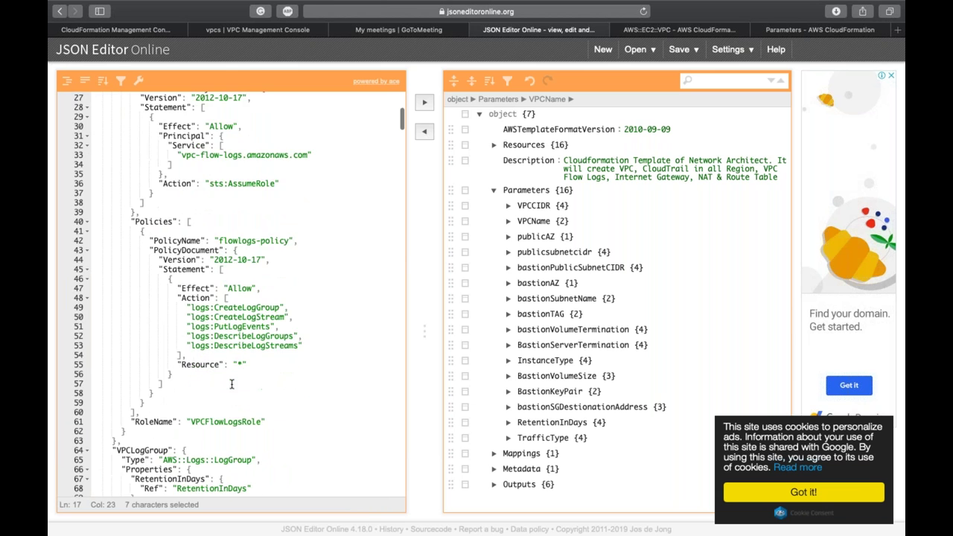
double_click(223, 242)
scroll(223, 239, down, 4)
double_click(140, 116)
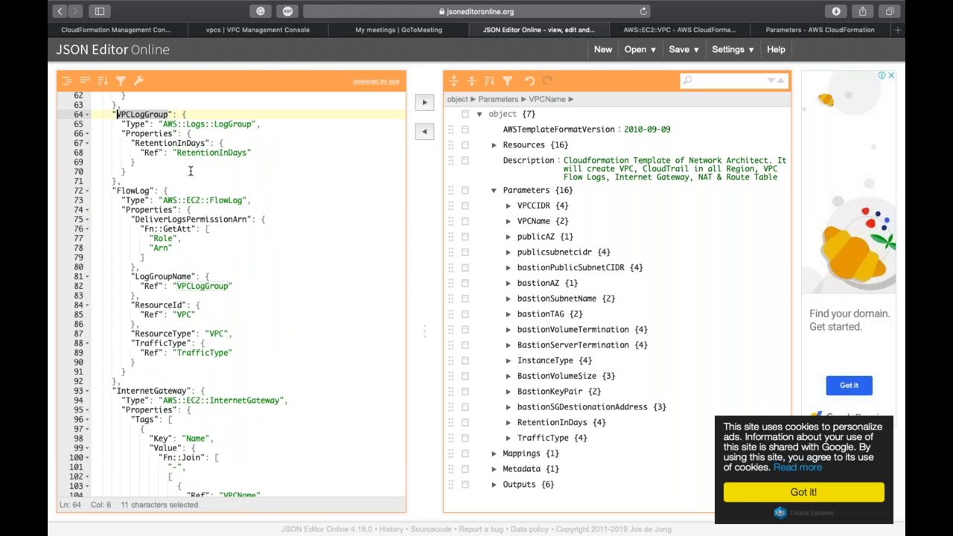
double_click(133, 191)
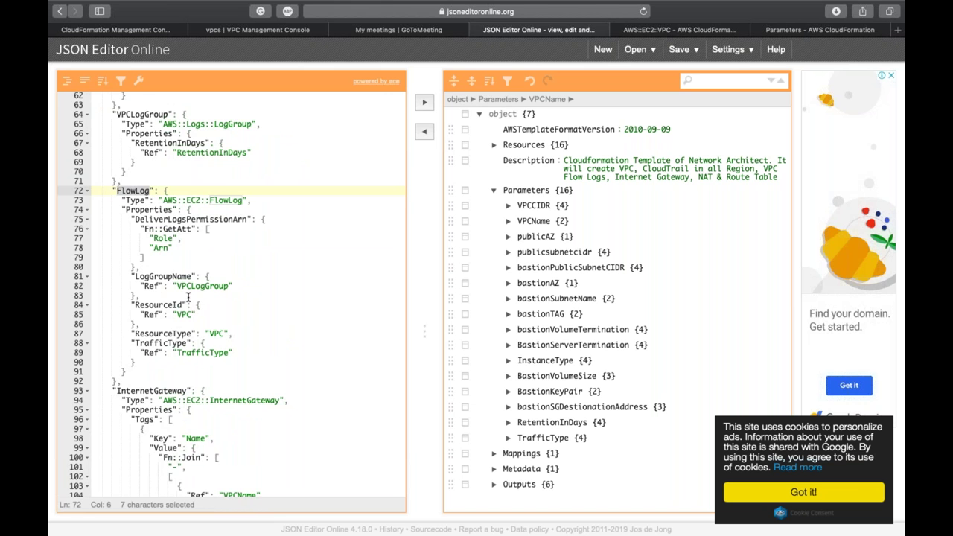
scroll(189, 298, down, 8)
double_click(149, 151)
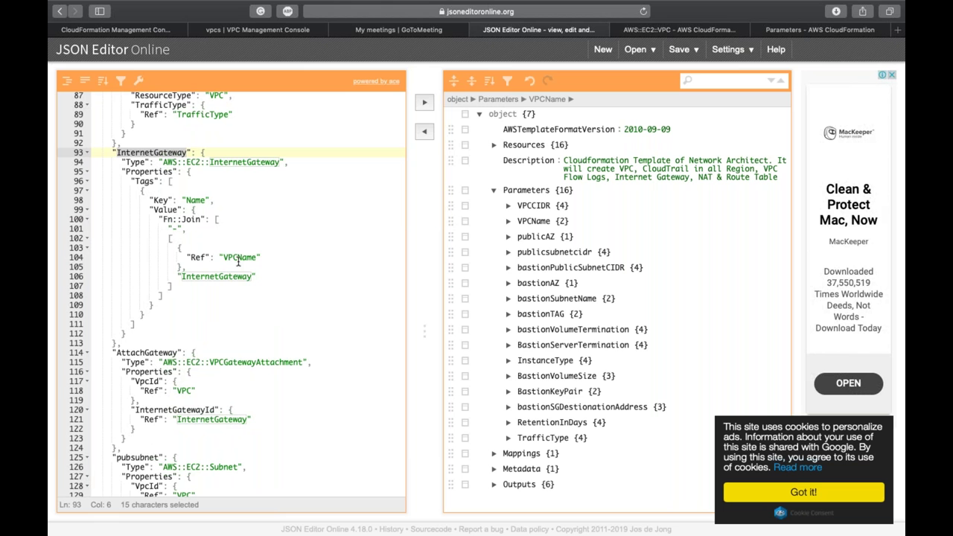
scroll(212, 232, down, 6)
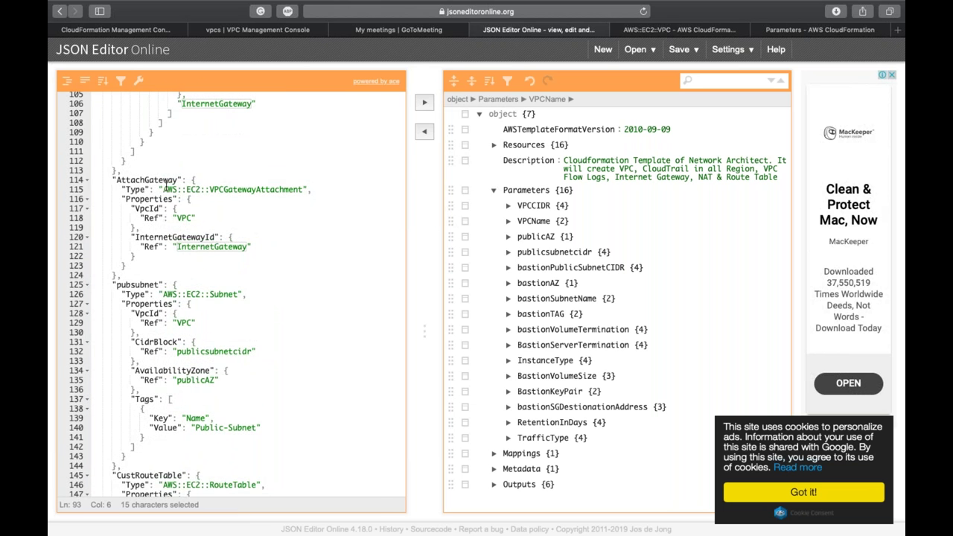
double_click(163, 178)
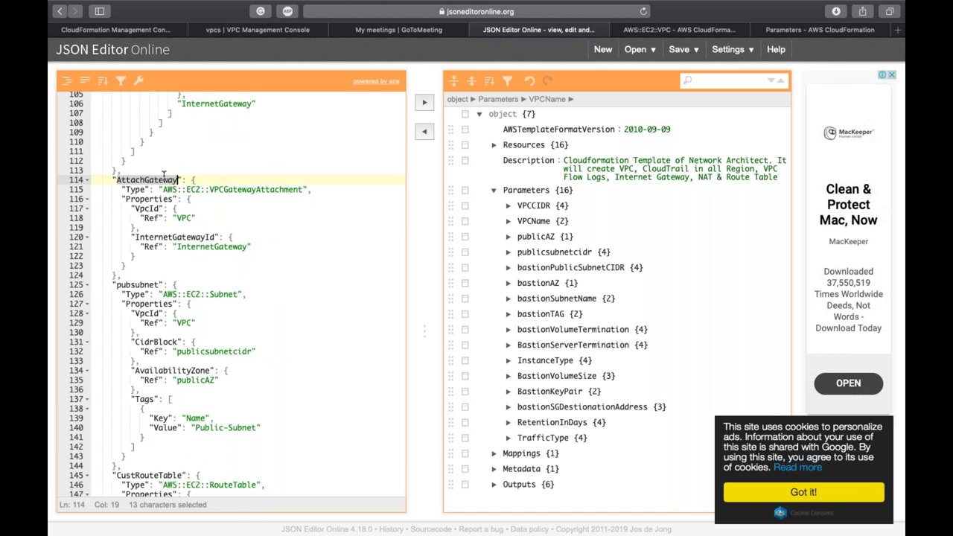
scroll(163, 178, down, 5)
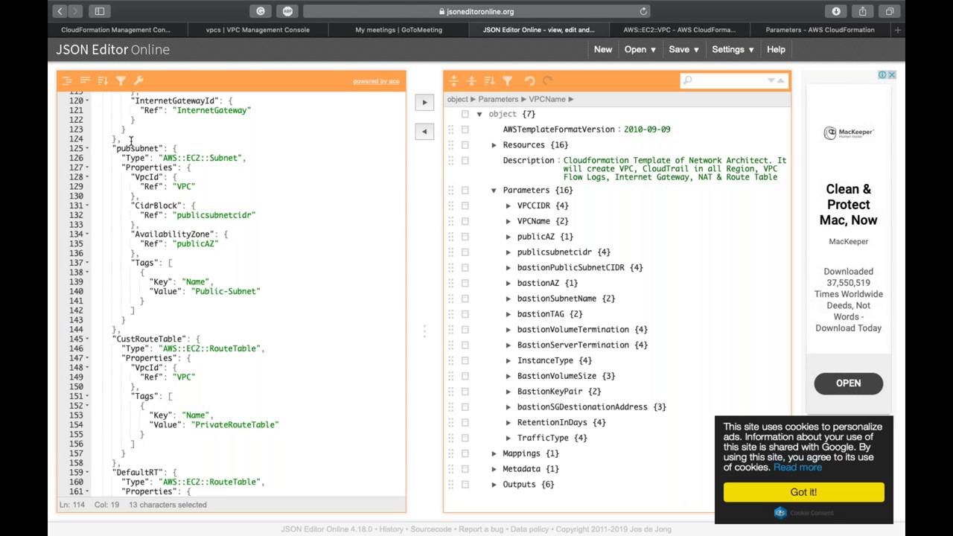
click(135, 146)
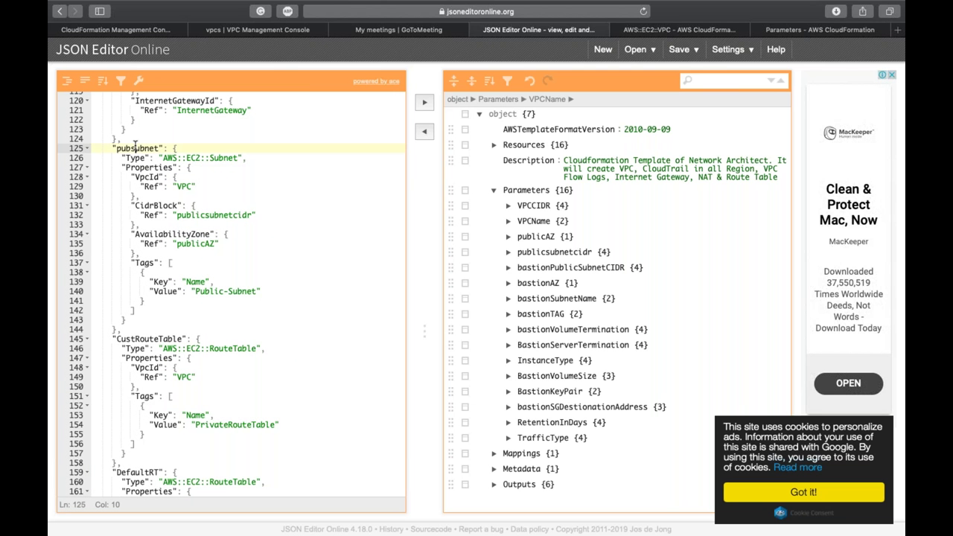
double_click(135, 146)
scroll(218, 286, down, 2)
click(191, 179)
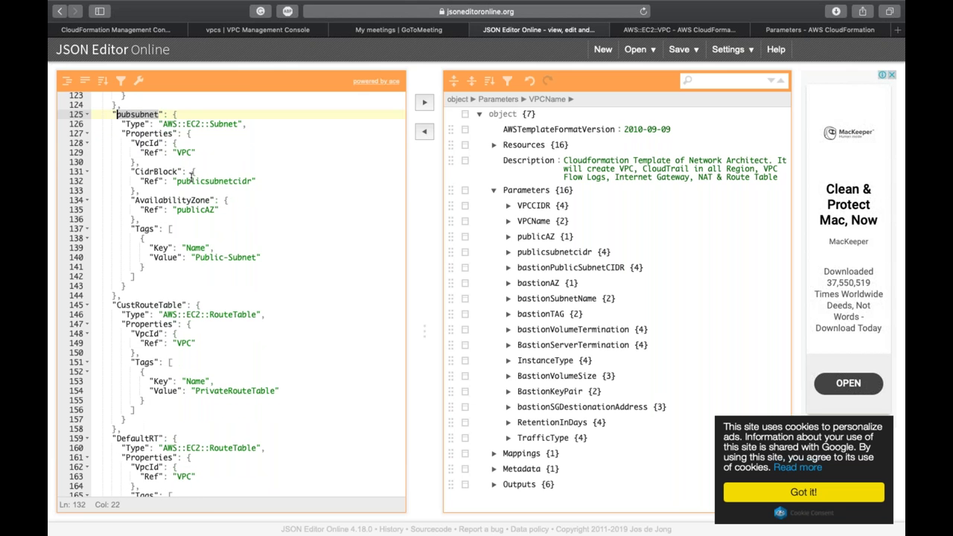
double_click(191, 179)
click(531, 255)
click(327, 250)
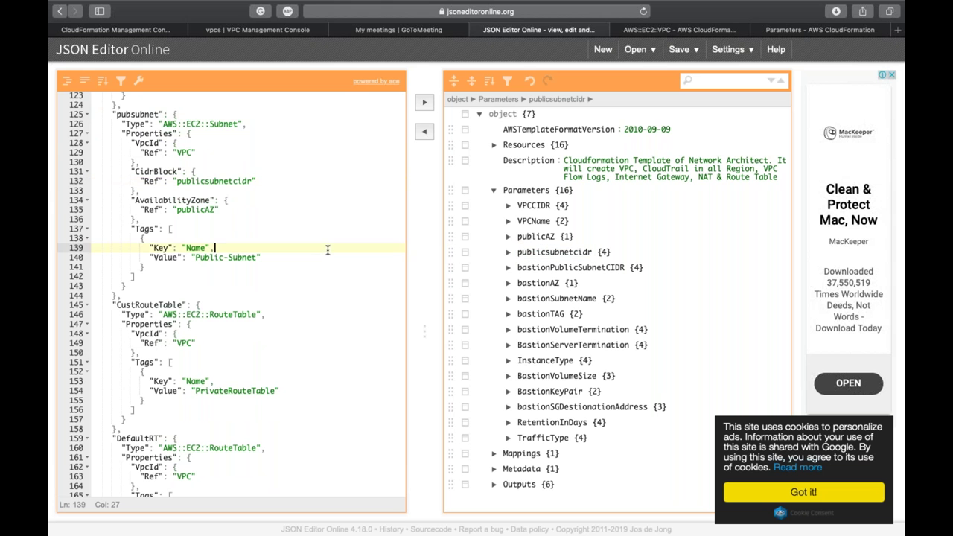
double_click(206, 211)
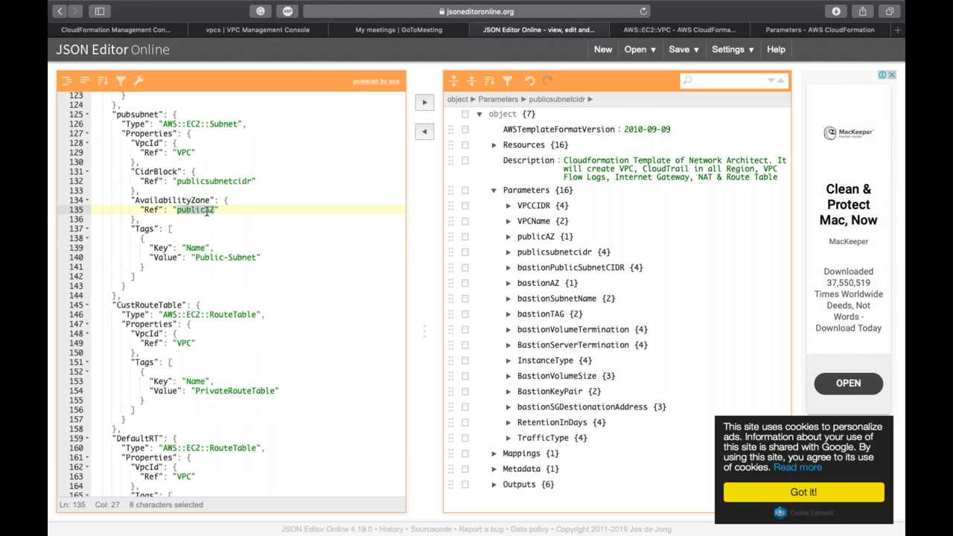
scroll(206, 210, down, 5)
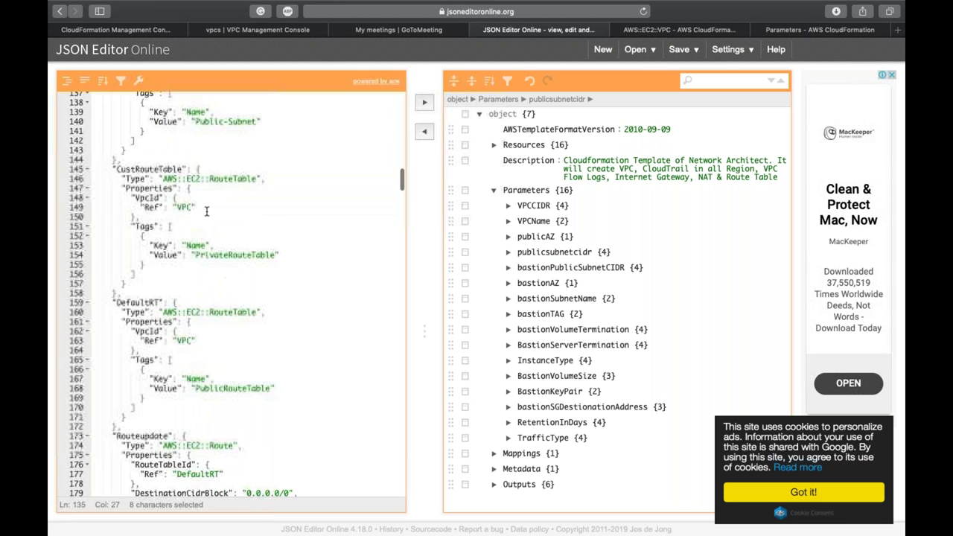
double_click(224, 313)
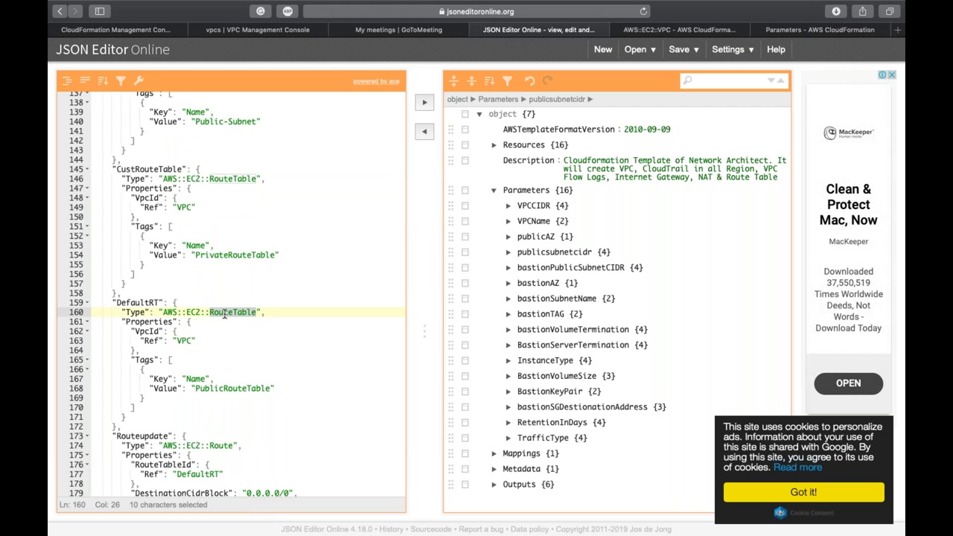
scroll(224, 313, down, 8)
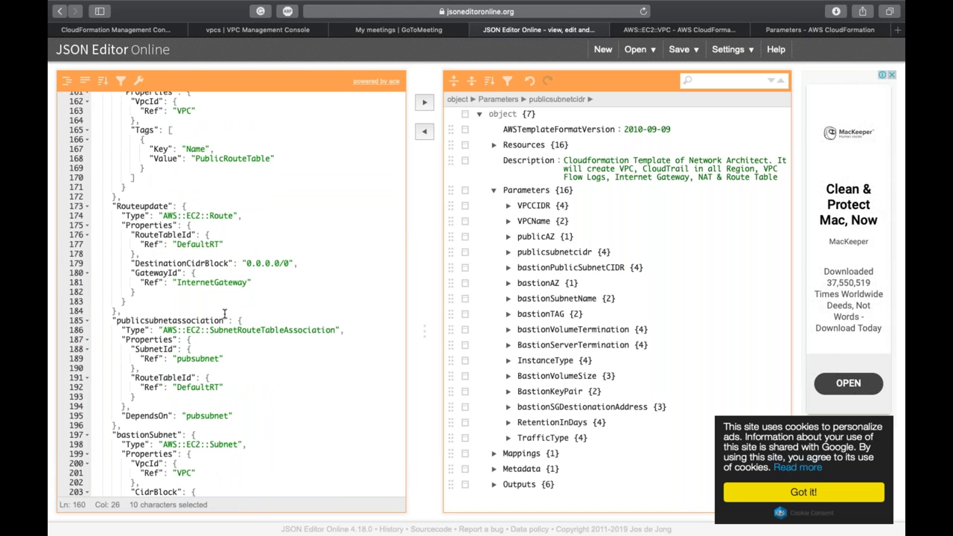
double_click(257, 262)
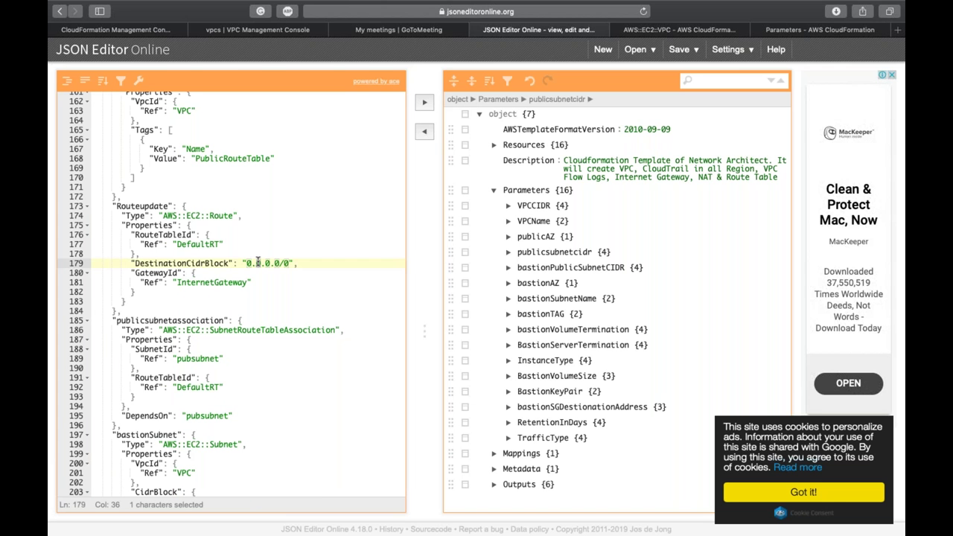
double_click(223, 281)
scroll(223, 280, down, 5)
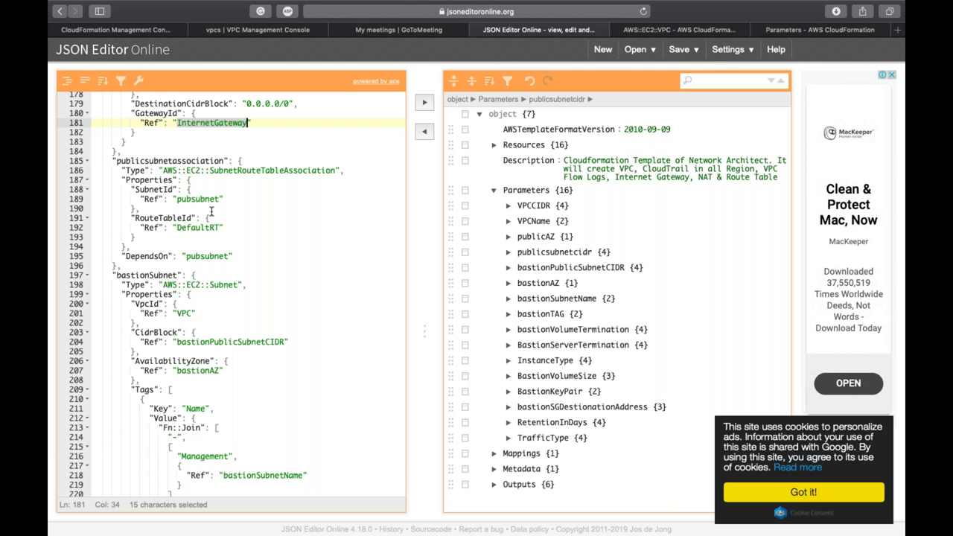
scroll(211, 212, down, 4)
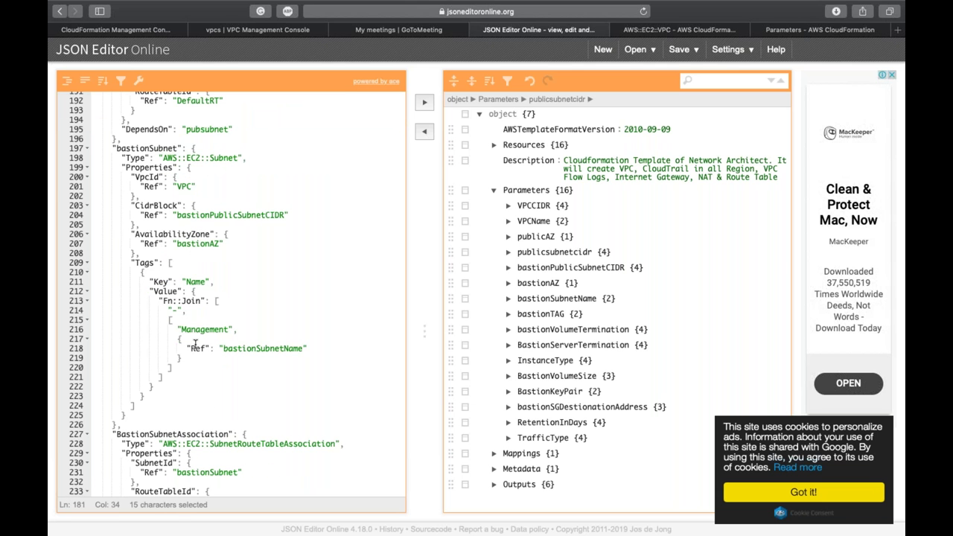
scroll(195, 344, down, 8)
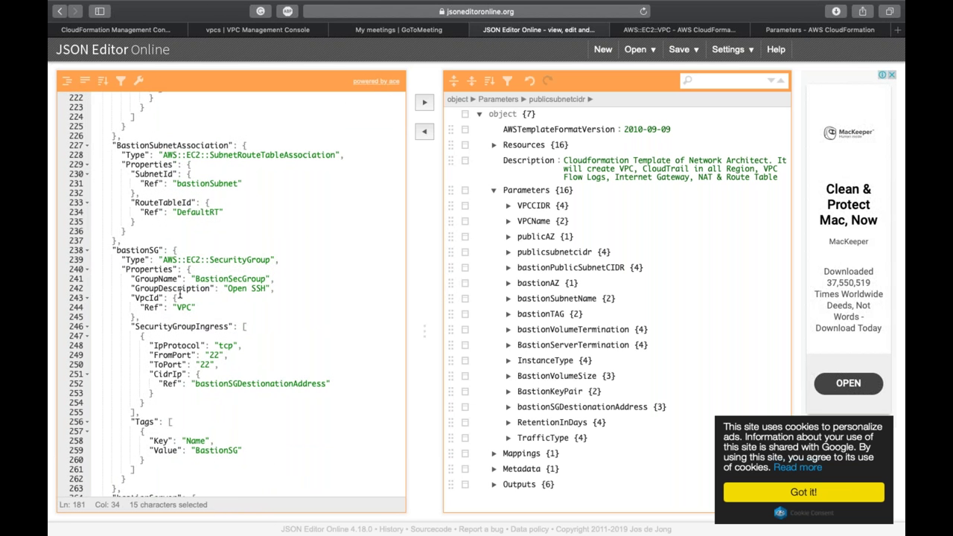
scroll(179, 294, down, 1)
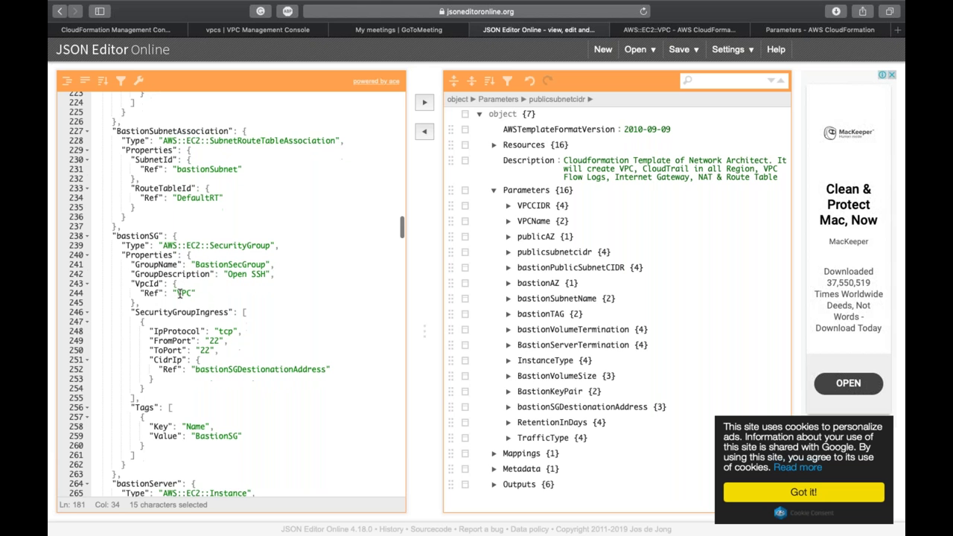
scroll(180, 294, down, 1)
Step: Review the bastion server's destination address, Instance type, InstanceType and bastionSG references in the template
scroll(180, 294, down, 3)
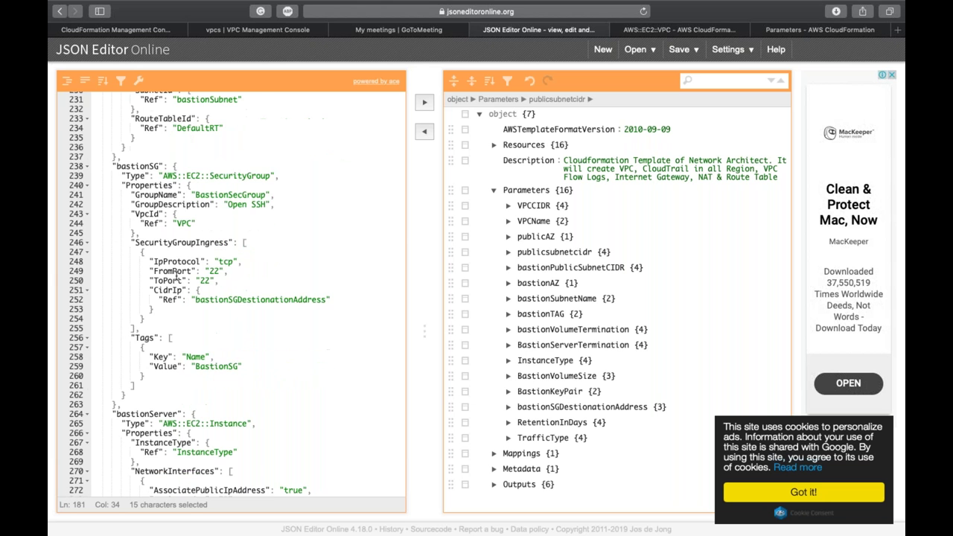
double_click(268, 298)
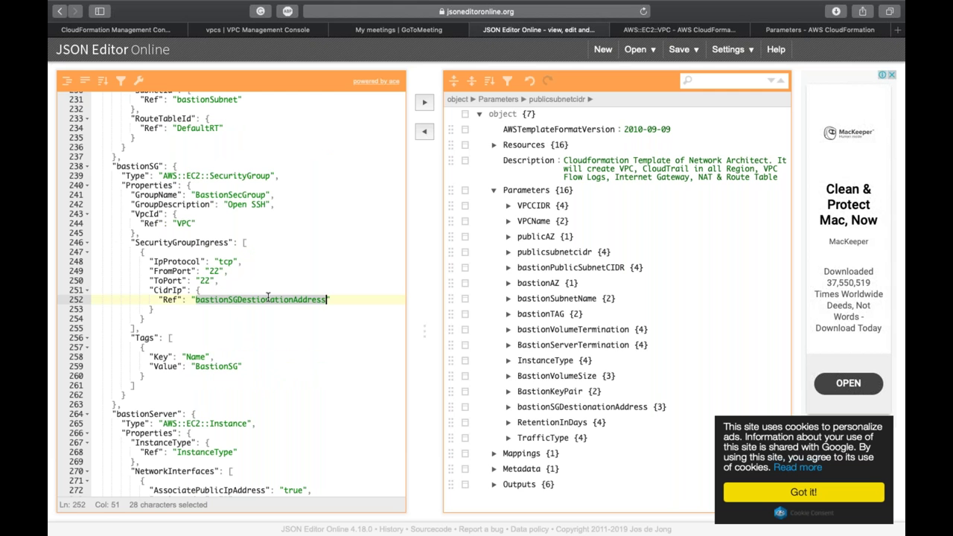
scroll(224, 298, down, 5)
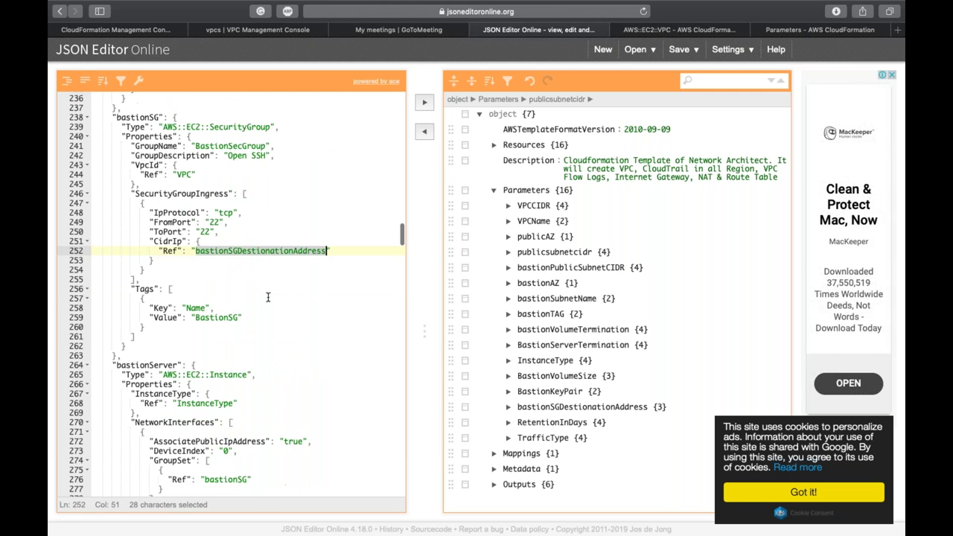
double_click(149, 189)
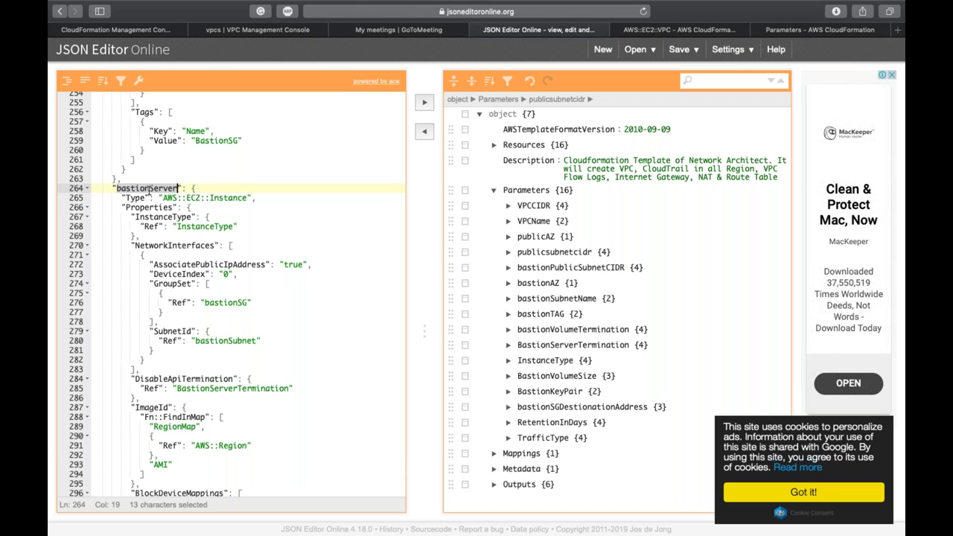
double_click(221, 199)
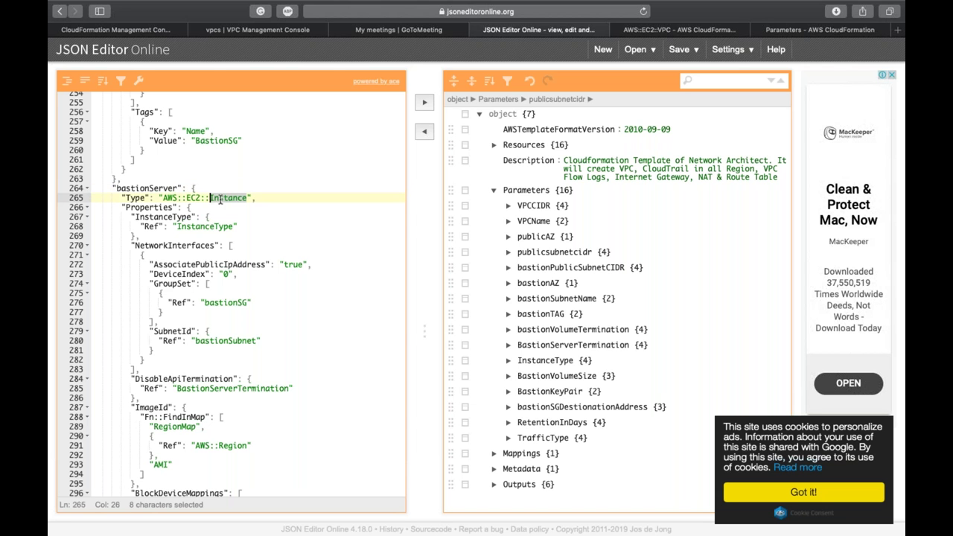
double_click(206, 225)
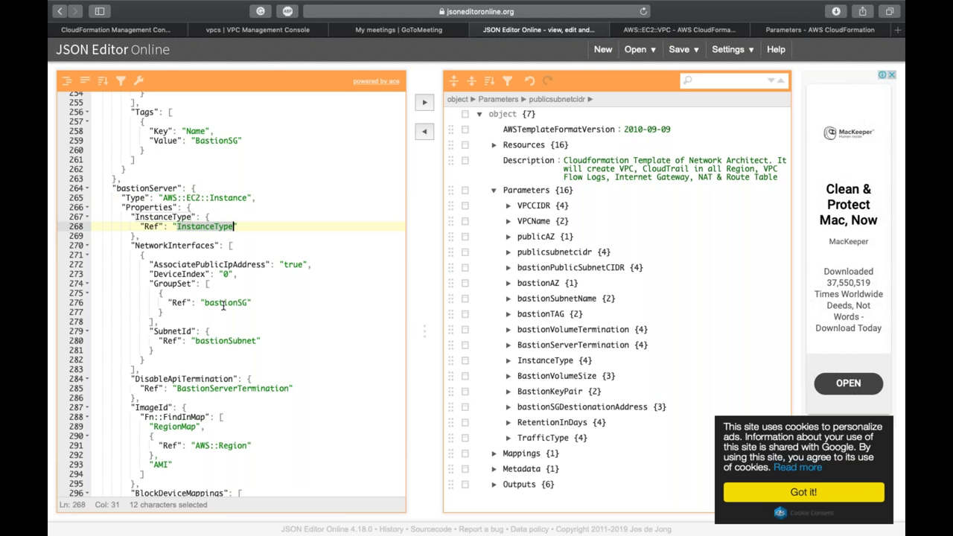
double_click(222, 304)
Step: Continue through the BastionServerTermination setting, the AWS::Region image lookup and the gp2 volume type
scroll(223, 305, down, 1)
scroll(223, 301, down, 5)
double_click(235, 267)
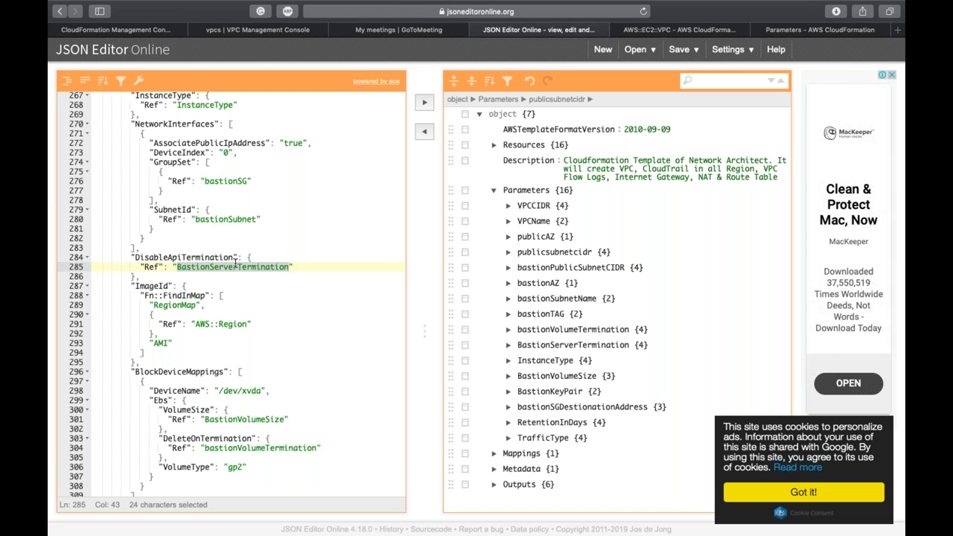
scroll(235, 265, down, 4)
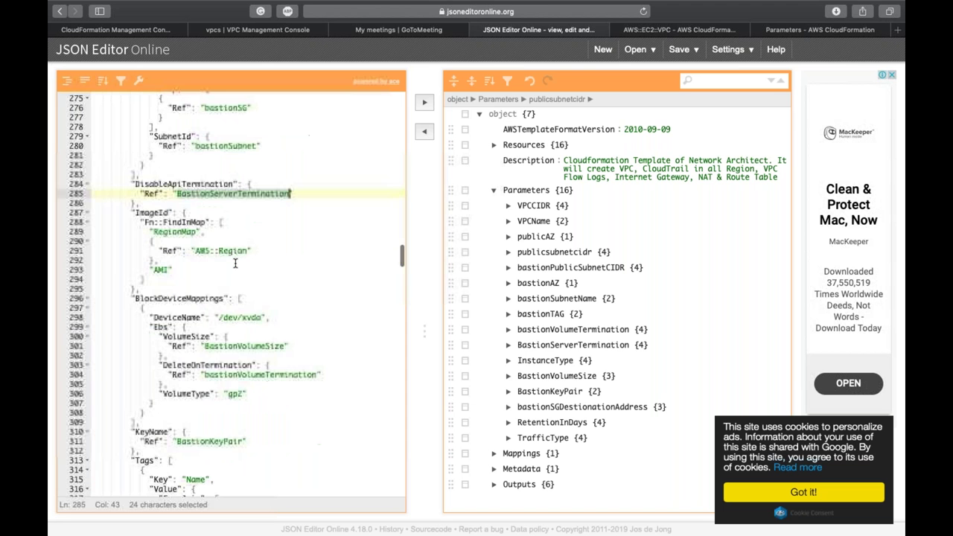
double_click(230, 250)
scroll(231, 250, down, 6)
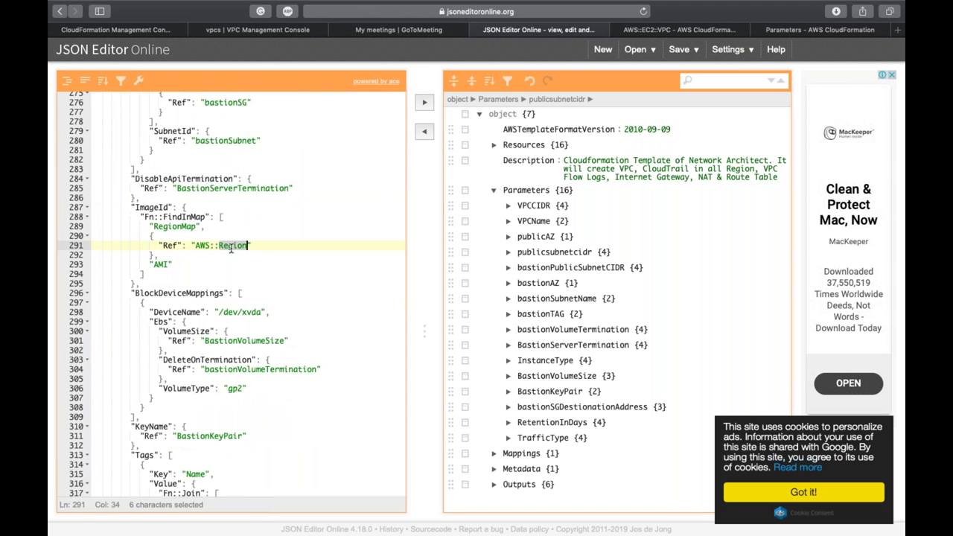
click(234, 281)
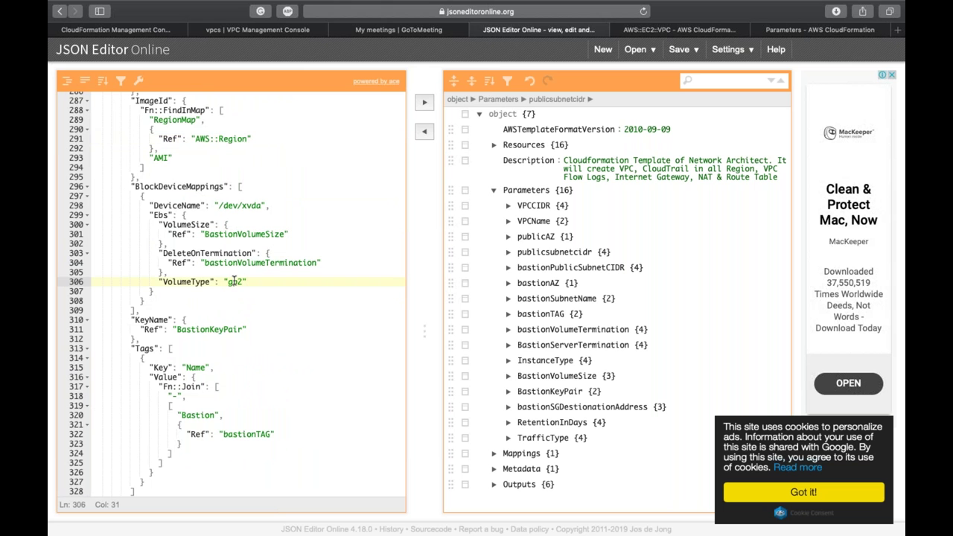
scroll(234, 280, down, 6)
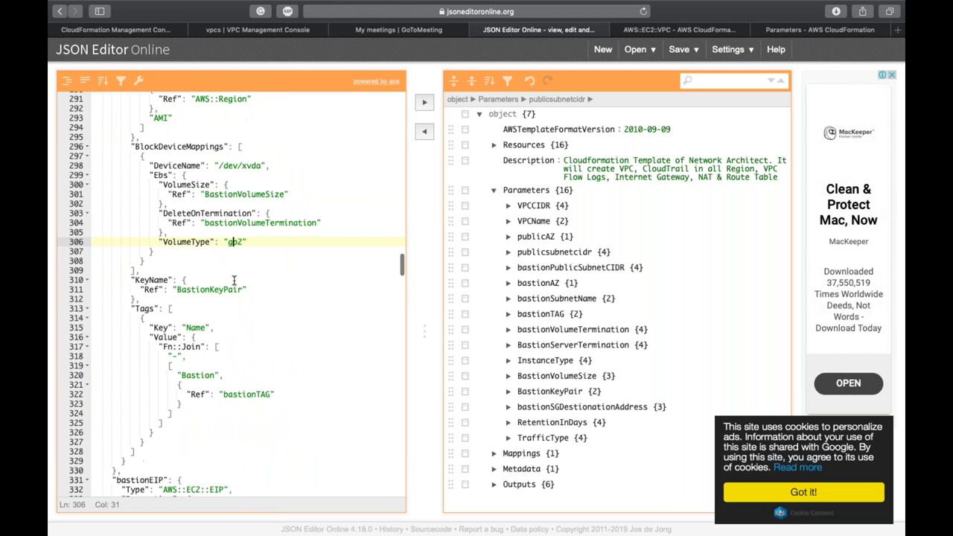
scroll(234, 280, down, 2)
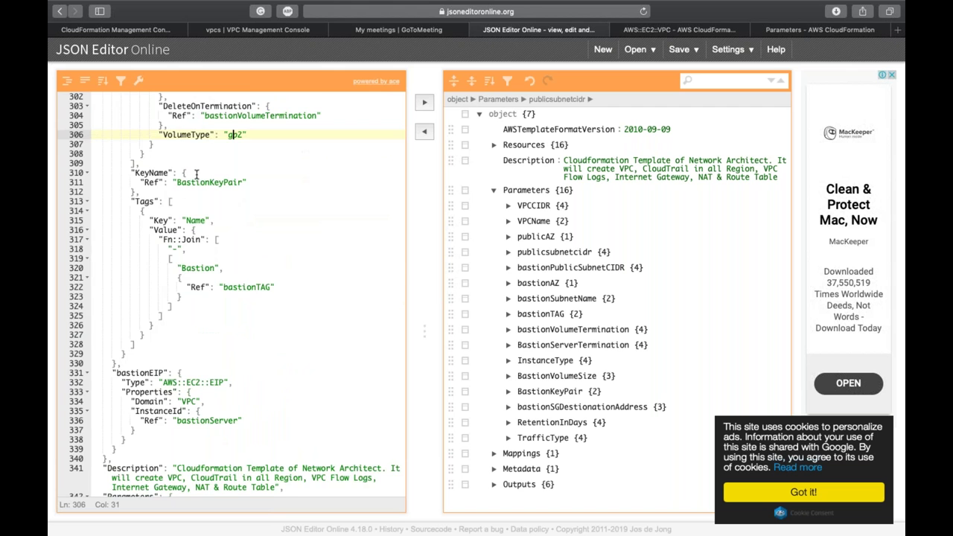
scroll(197, 172, down, 8)
Step: Point out the bastionEIP resource and Parameters section, then select the full 717-line template
drag(94, 202, 147, 207)
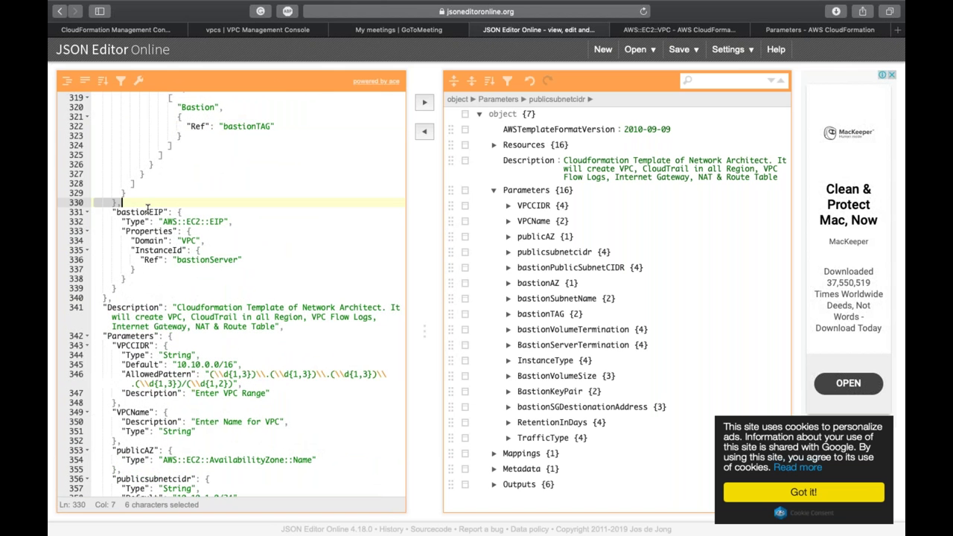
double_click(147, 212)
scroll(148, 212, down, 2)
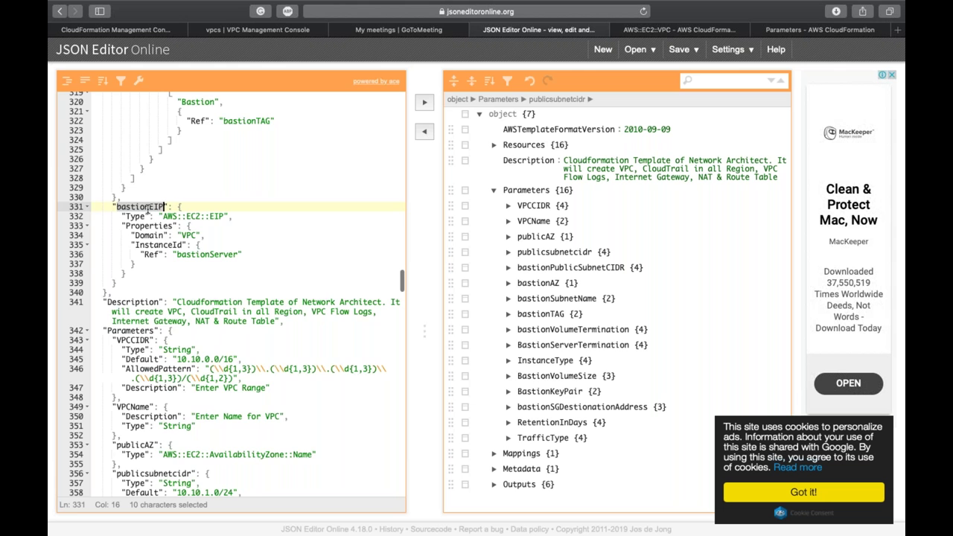
scroll(147, 212, down, 4)
double_click(132, 192)
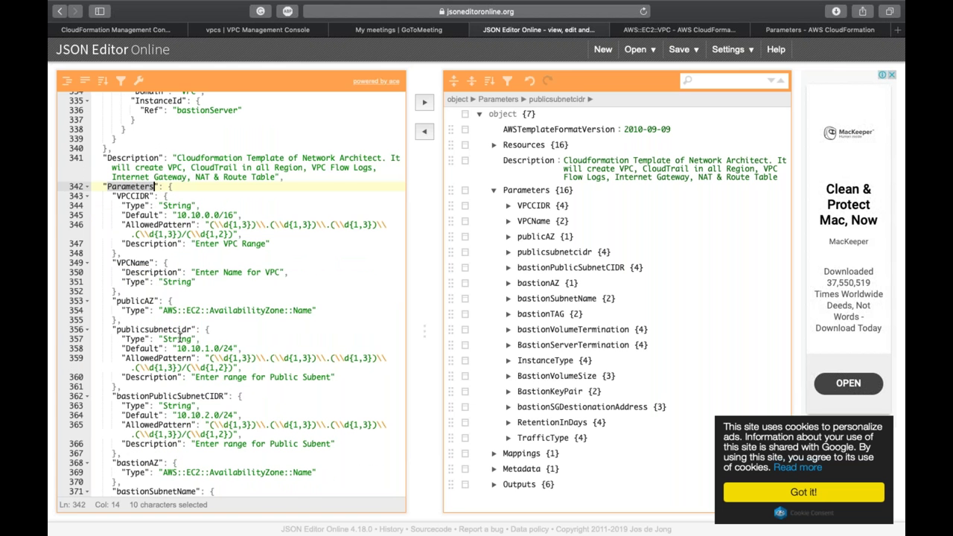
scroll(178, 337, down, 10)
scroll(179, 337, down, 10)
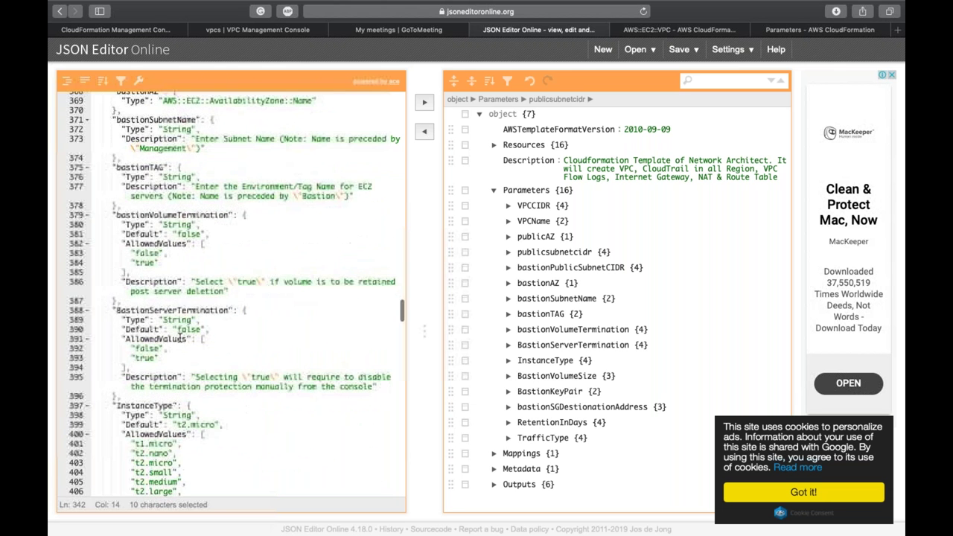
scroll(179, 337, down, 12)
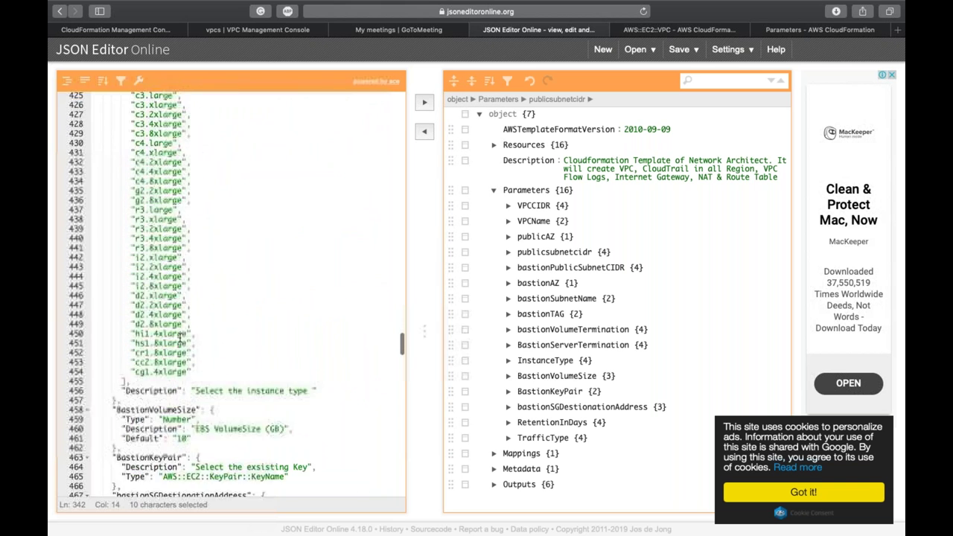
scroll(179, 337, down, 20)
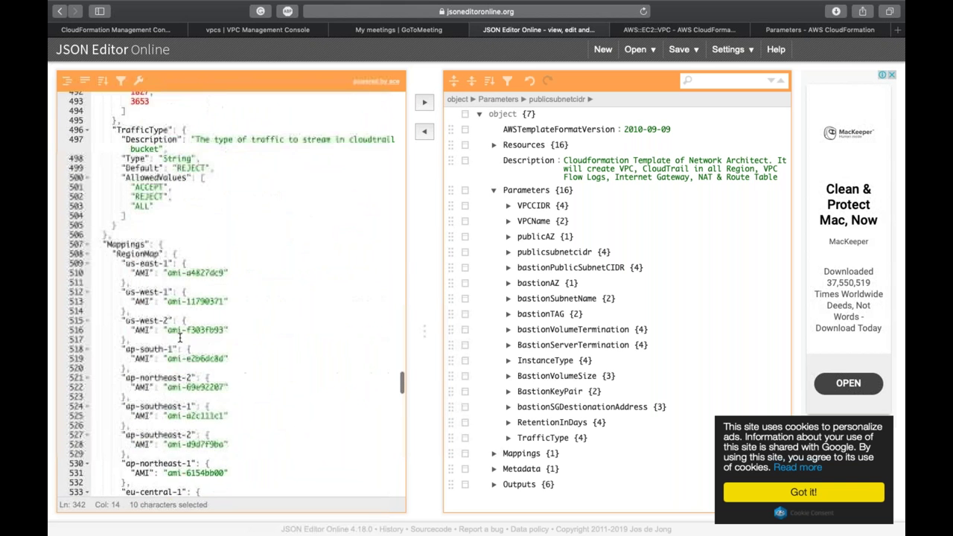
scroll(179, 337, down, 20)
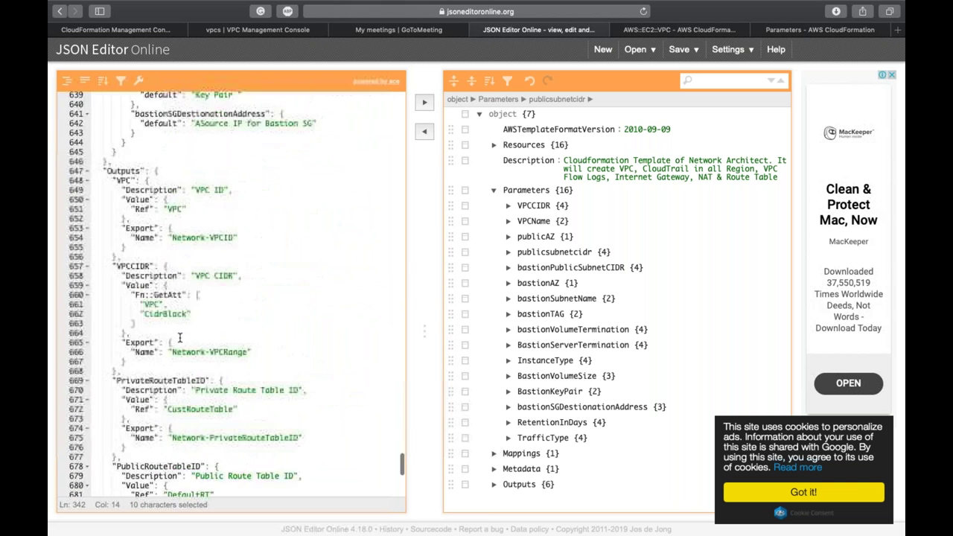
key(super+a)
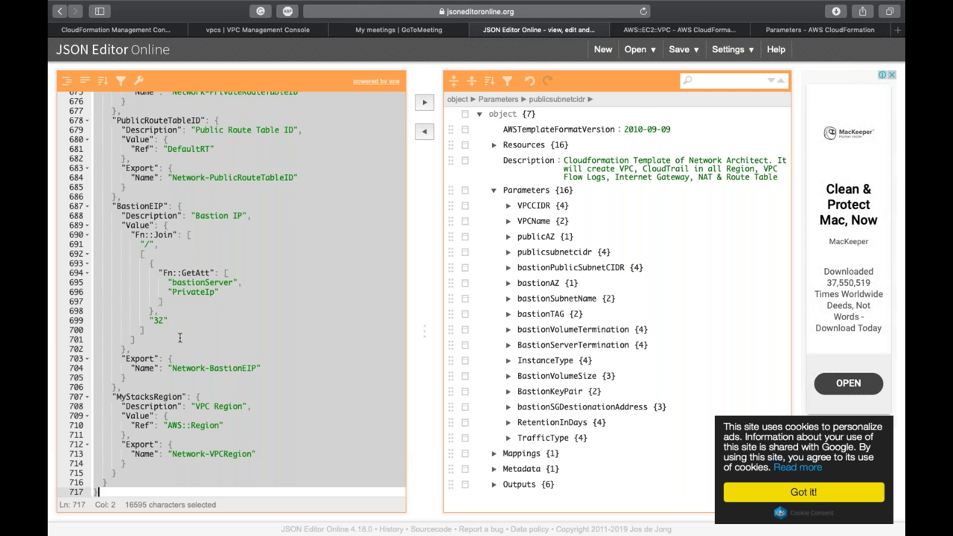
click(128, 33)
Step: Replace the Designer starter template with the copied JSON, validate it, and launch Create Stack
click(280, 103)
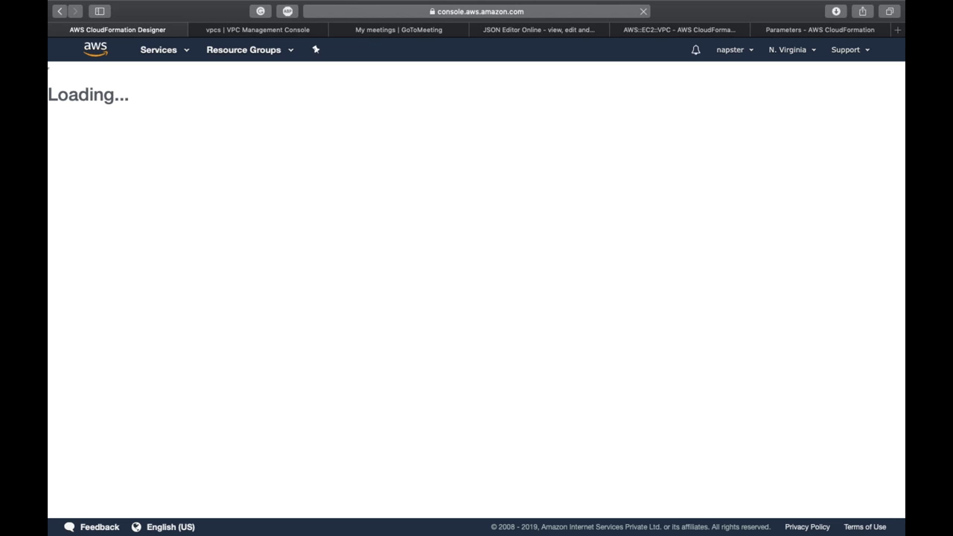
mouse_move(349, 4)
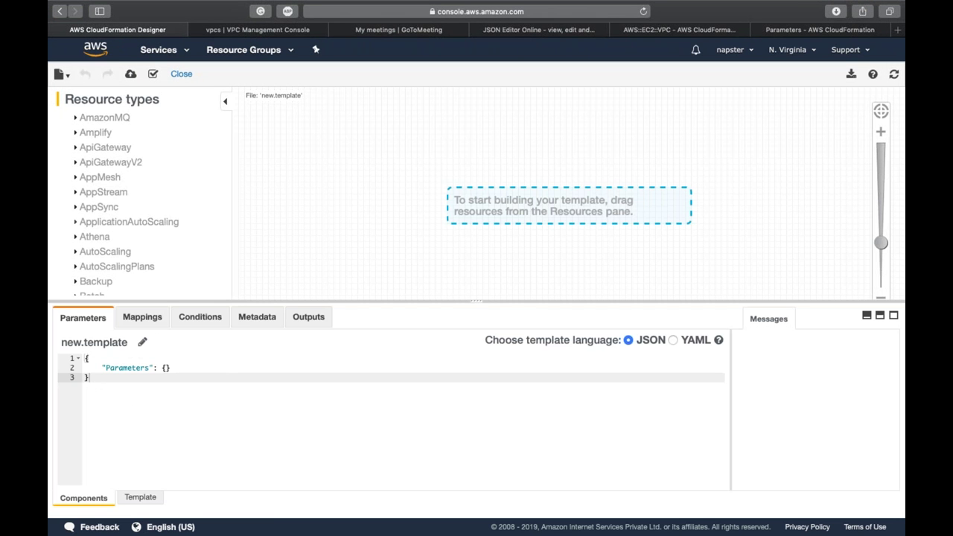
click(156, 499)
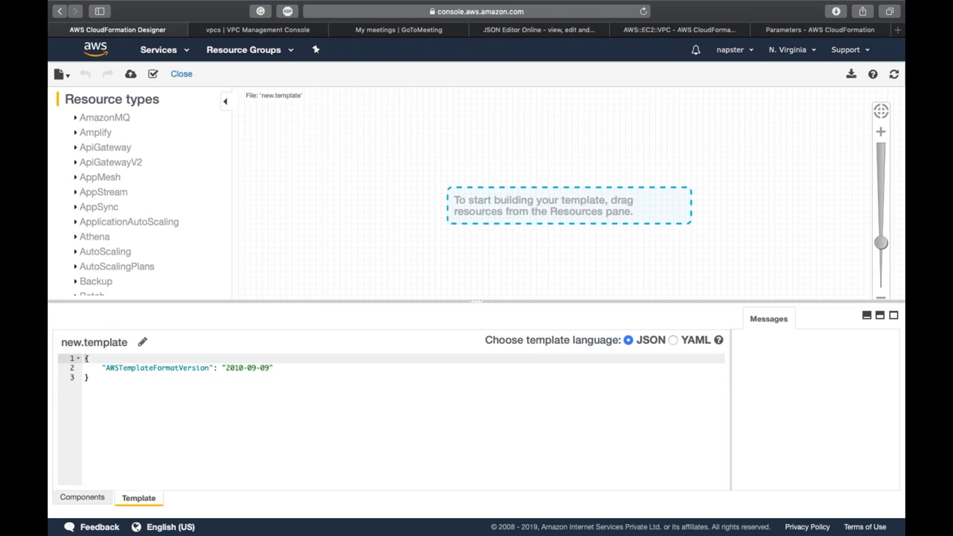
click(189, 444)
key(super+a)
key(super+v)
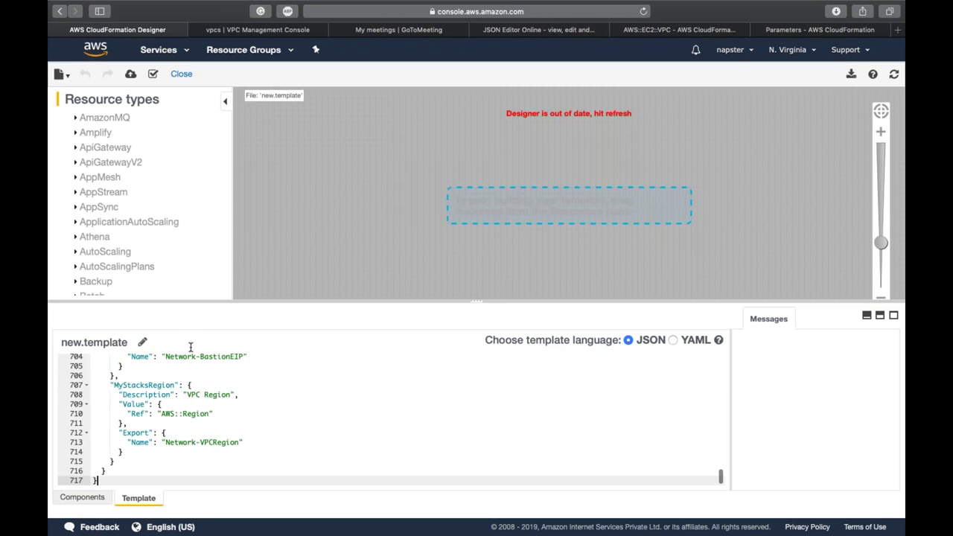
click(150, 76)
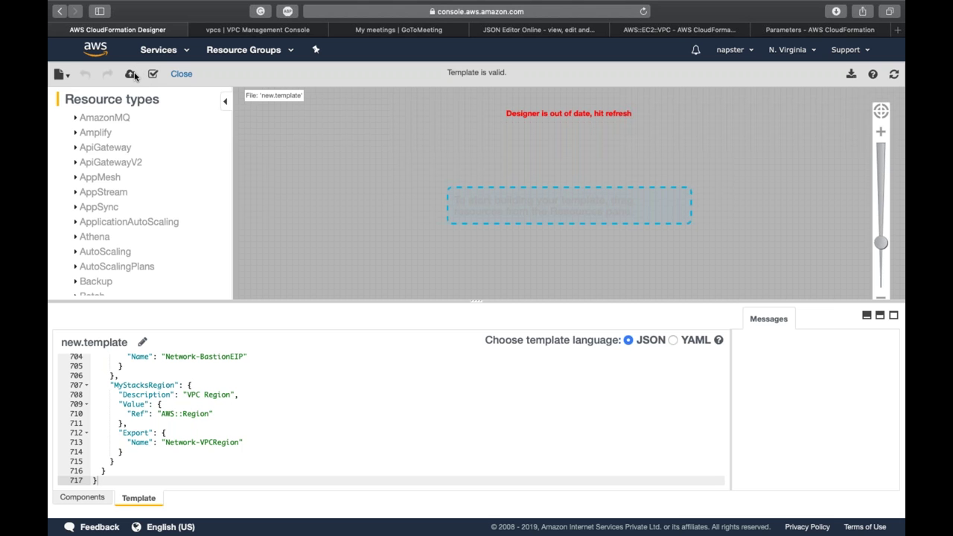
click(133, 75)
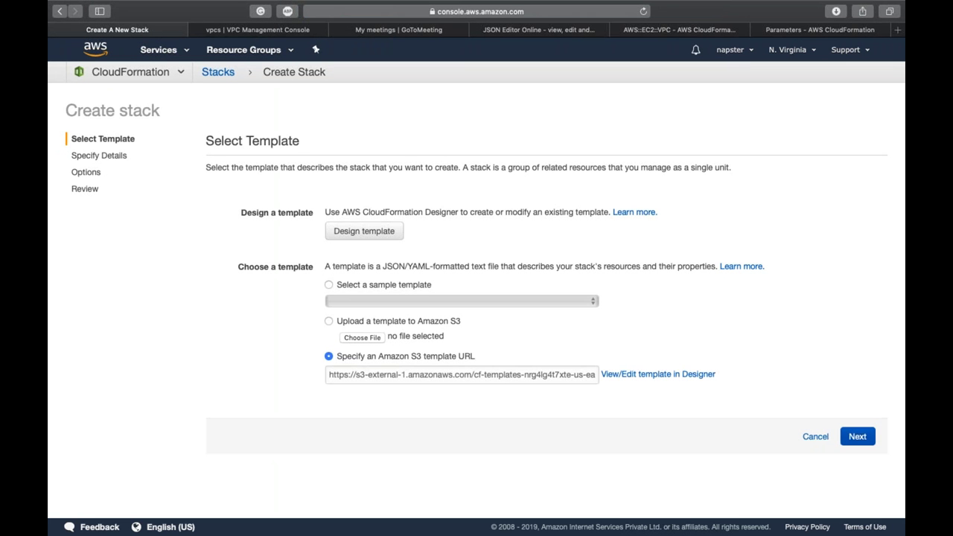
click(857, 436)
Step: Enter demo1 as the stack name
click(338, 211)
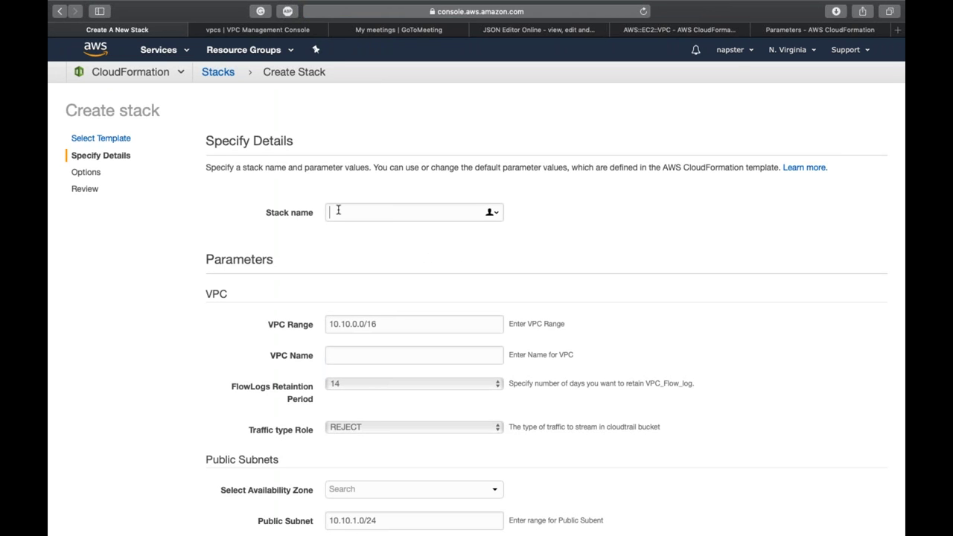
text(demo1)
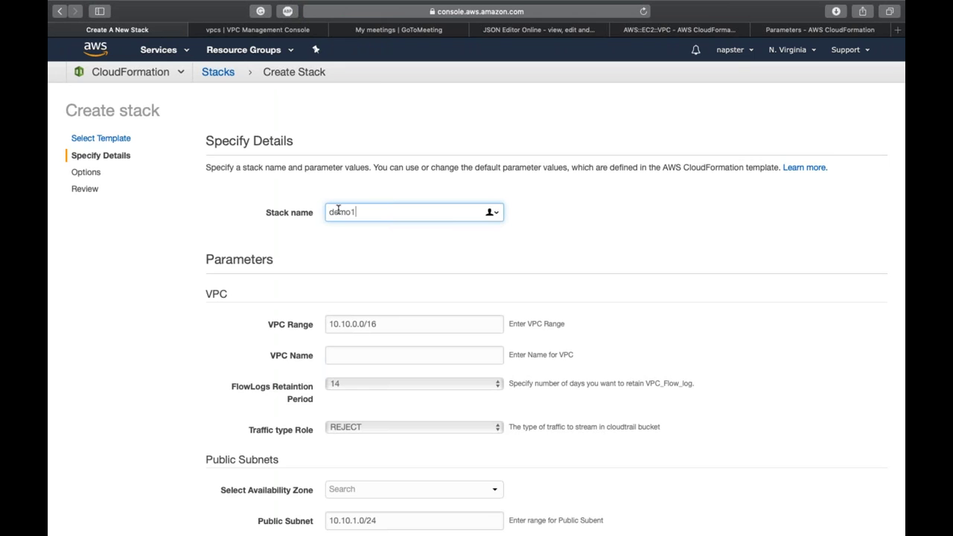
click(189, 282)
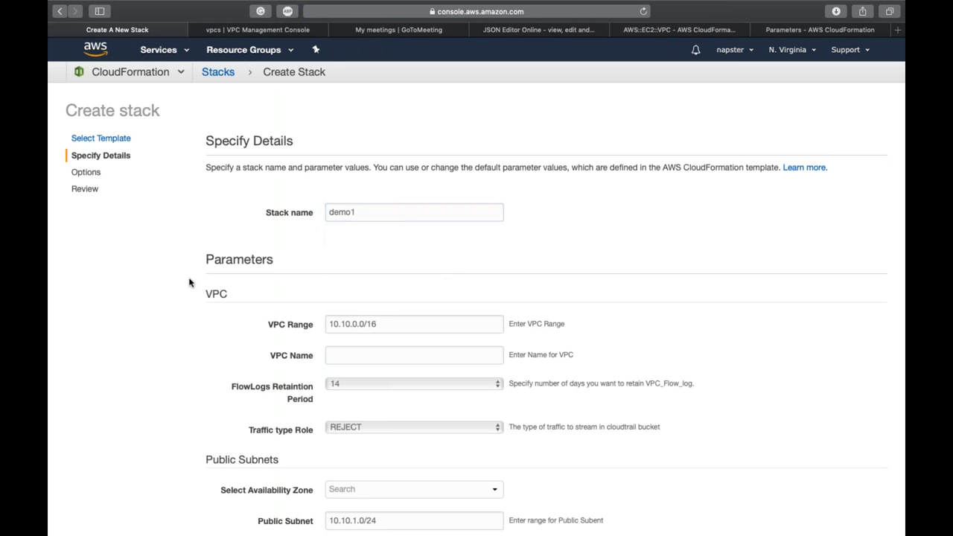
Step: Look over the Parameters section fields, including a dictionary lookup of 'Parameters'
scroll(189, 282, down, 3)
double_click(239, 163)
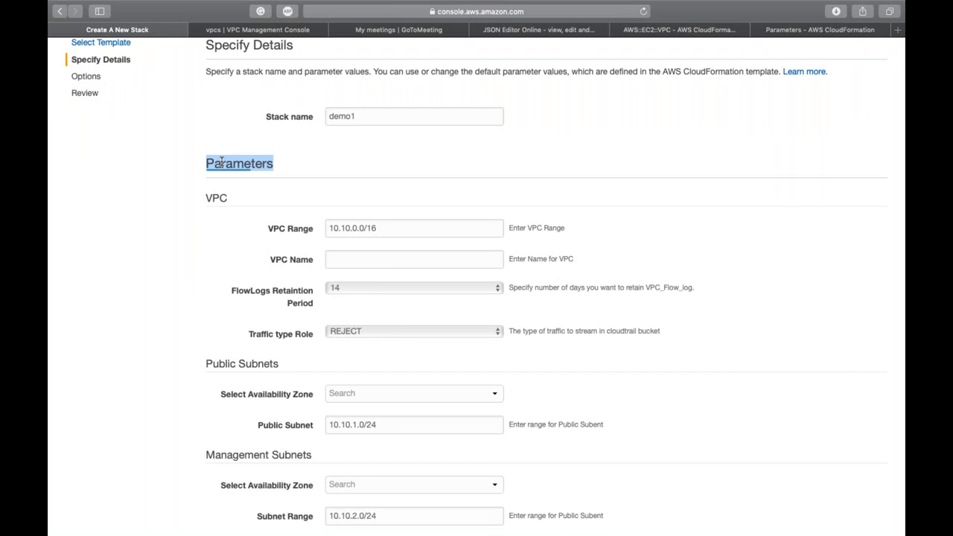
scroll(206, 305, down, 6)
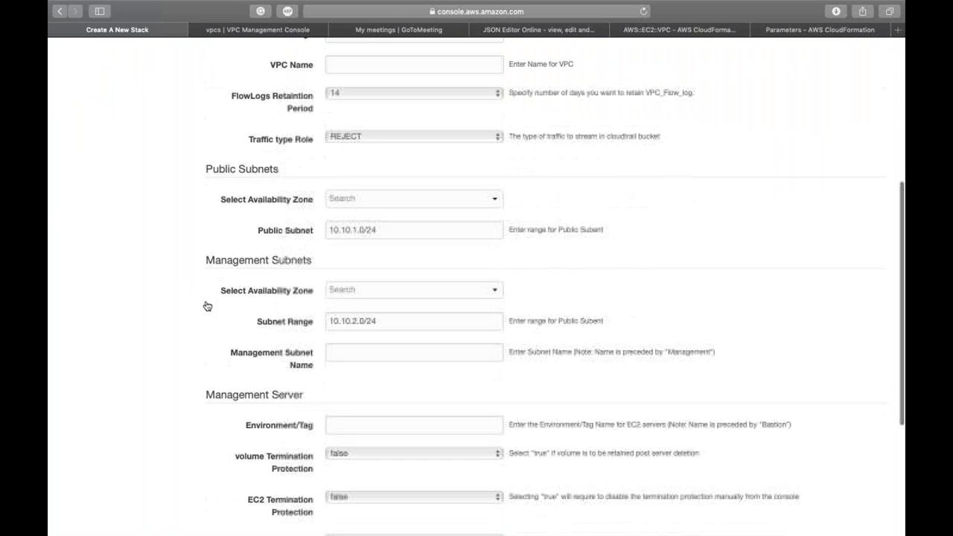
scroll(214, 129, up, 4)
key(ctrl+super+d)
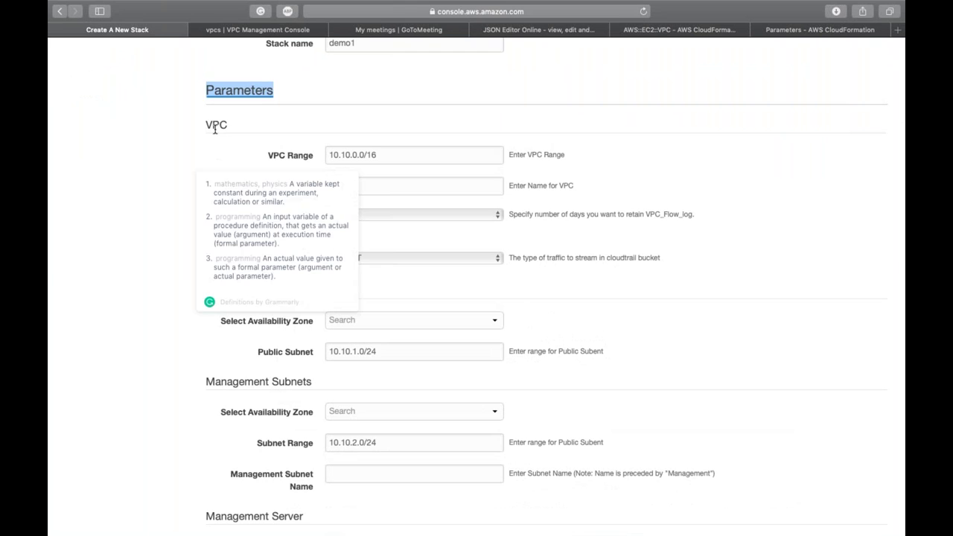
click(214, 129)
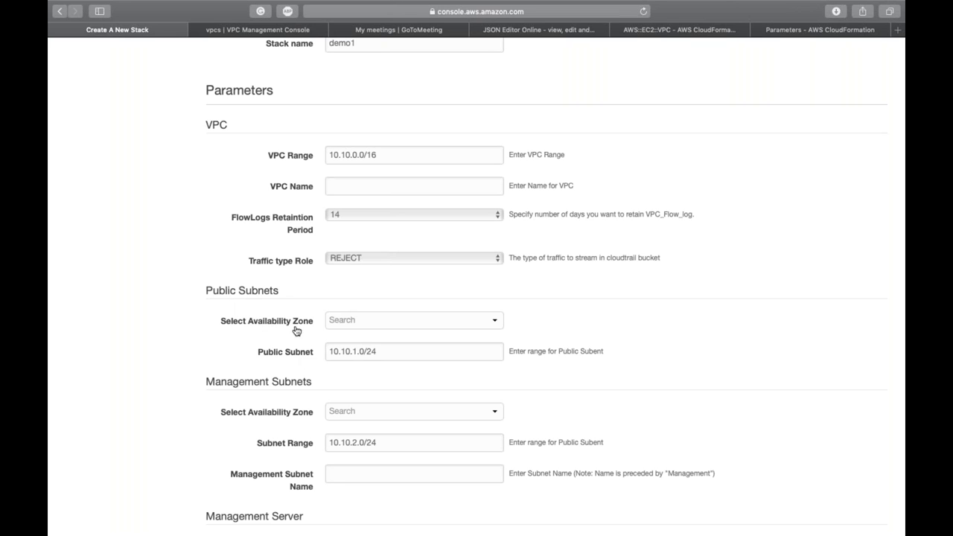
scroll(295, 331, down, 4)
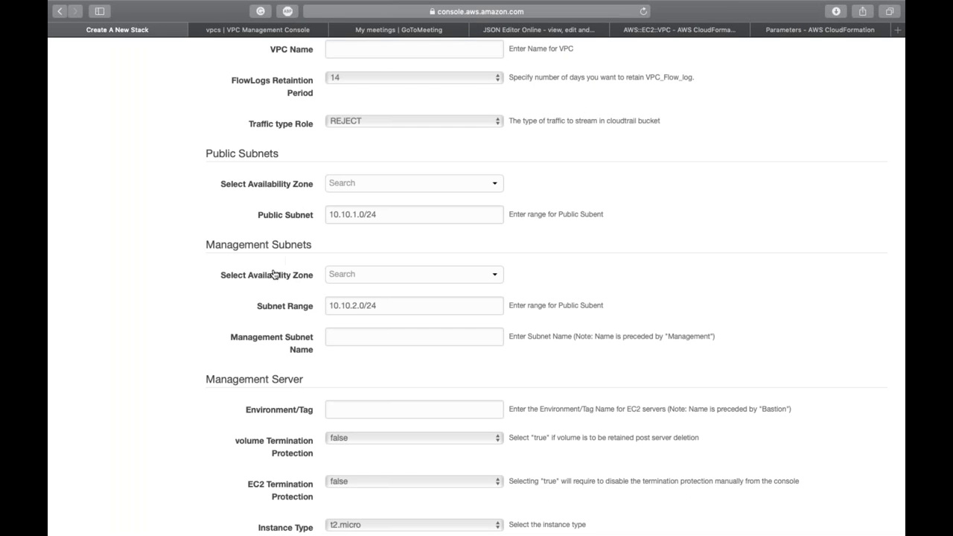
scroll(273, 353, down, 1)
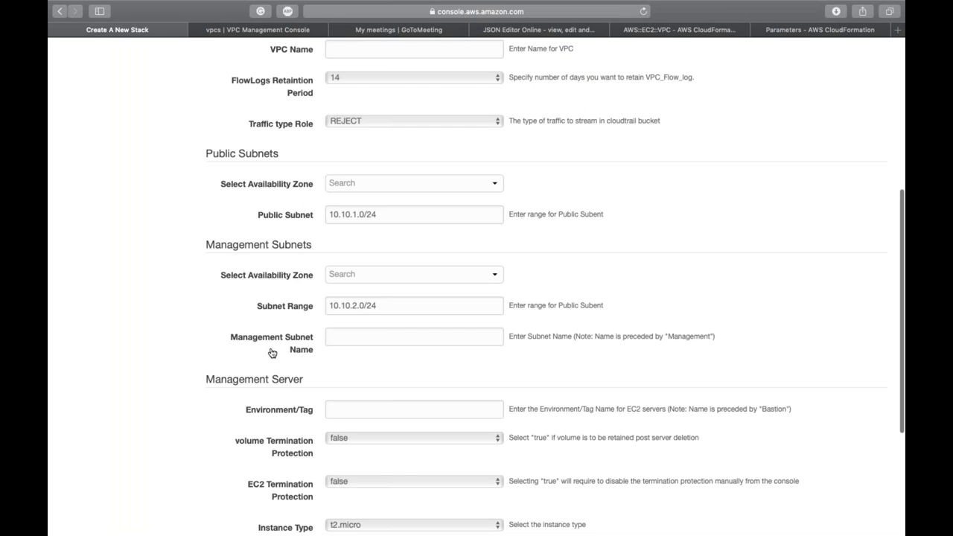
scroll(273, 352, down, 5)
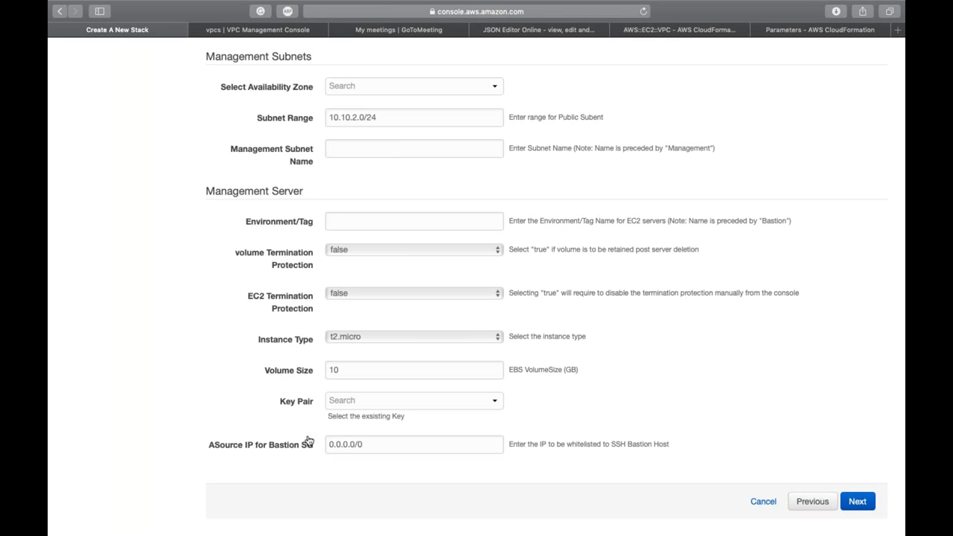
scroll(307, 440, up, 10)
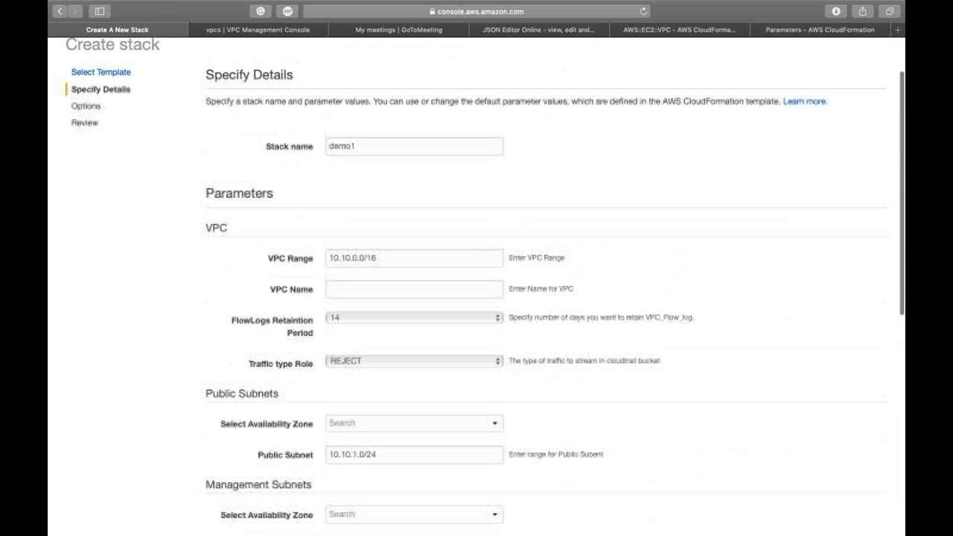
Step: Set VPC Range to 172.178.0.0/16 and VPC Name to Cf-Template
triple_click(387, 271)
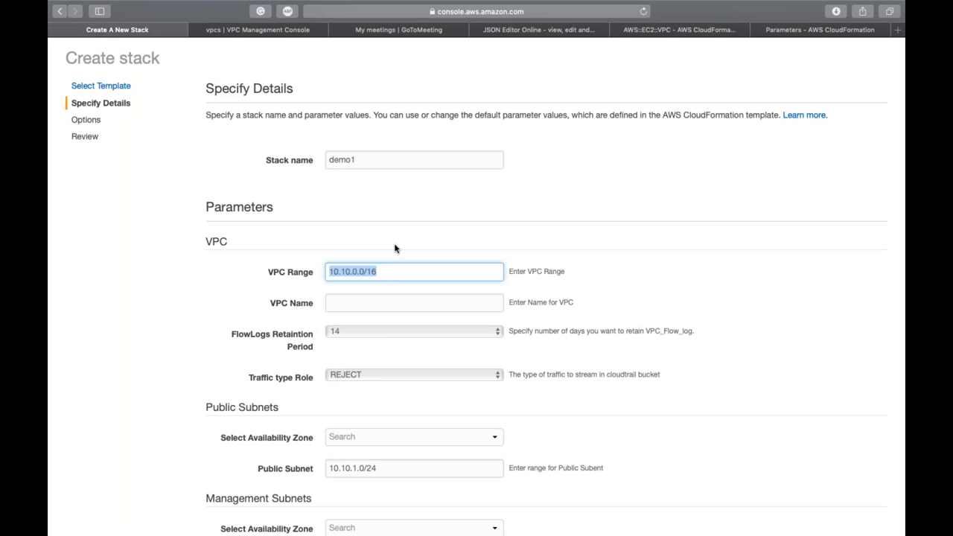
text(172.)
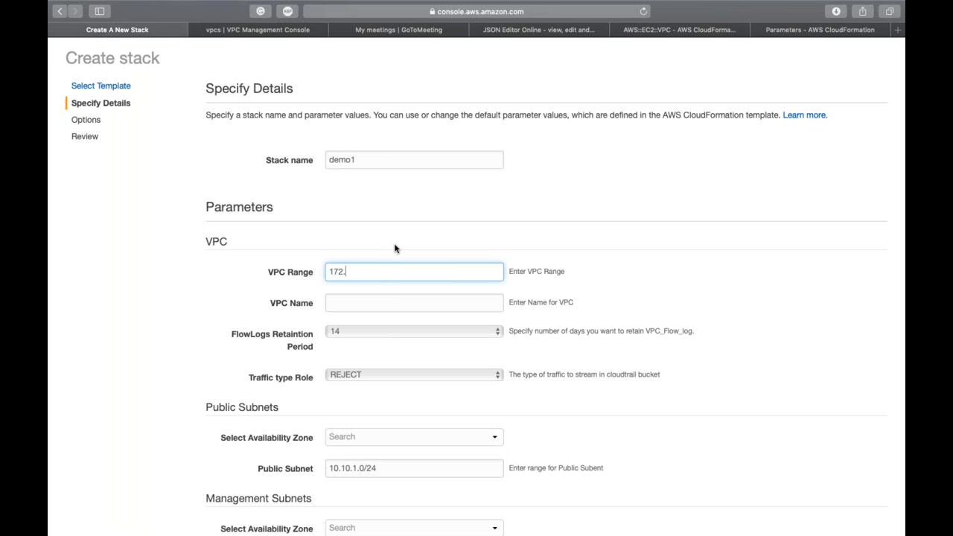
text(178.0.0/16)
key(super+a)
key(super+c)
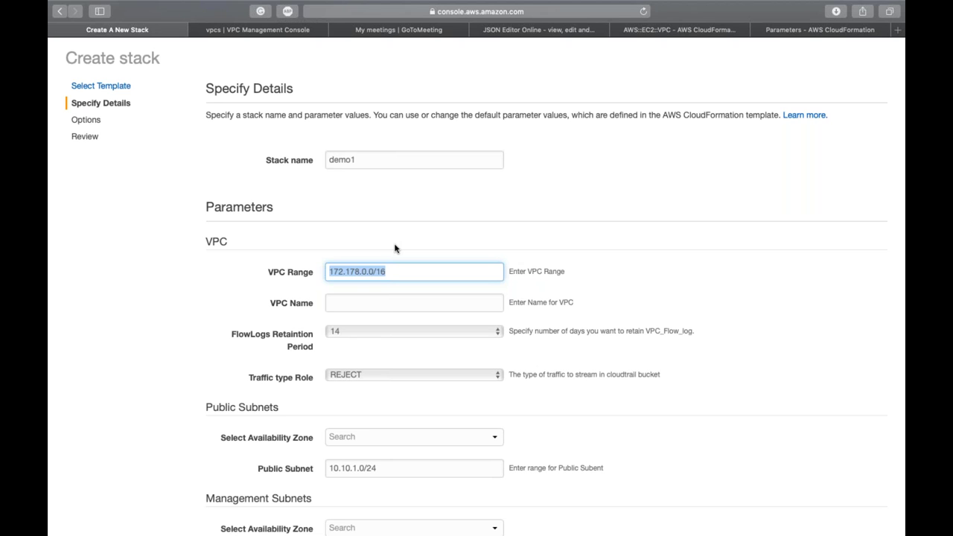
key(Tab)
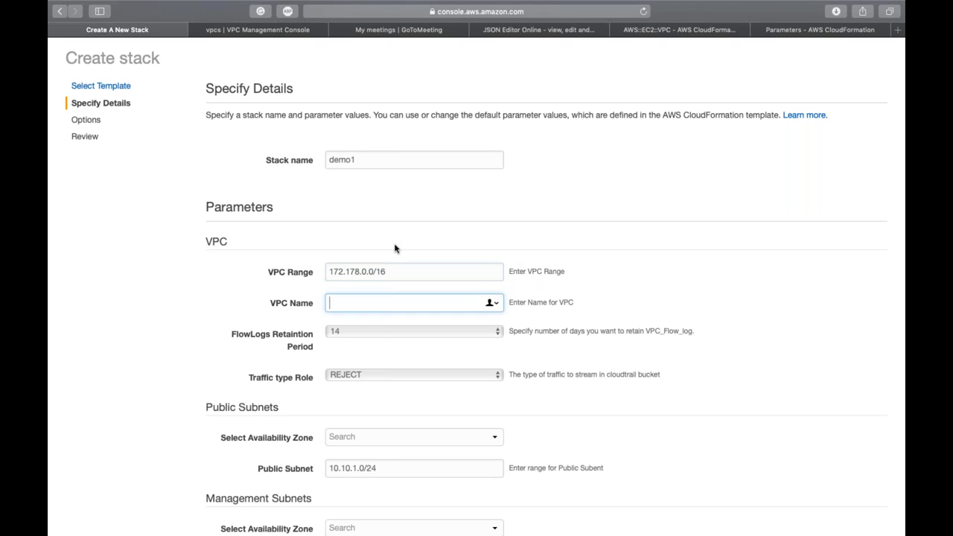
text(Cf-Template)
Step: Keep flow logs for 14 days and capture ALL traffic types
scroll(394, 248, down, 3)
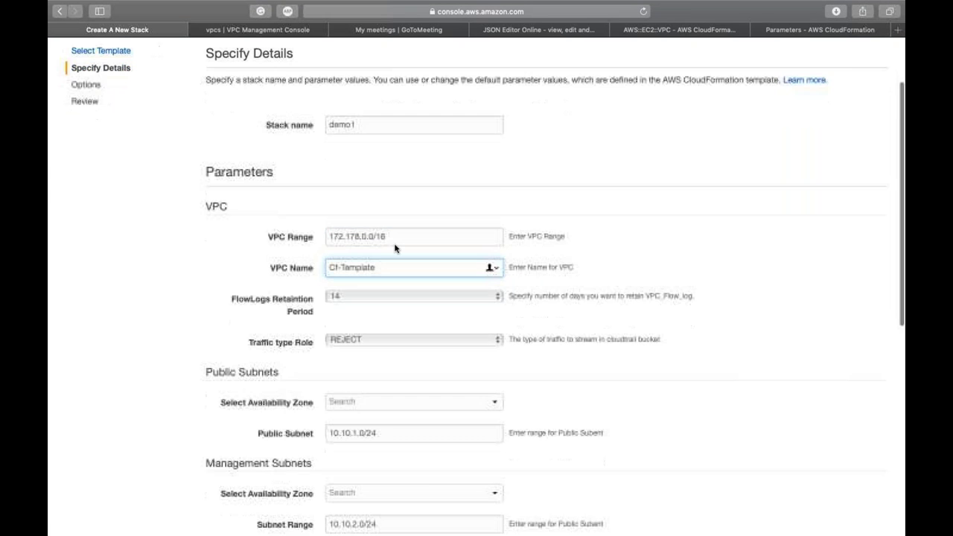
click(392, 235)
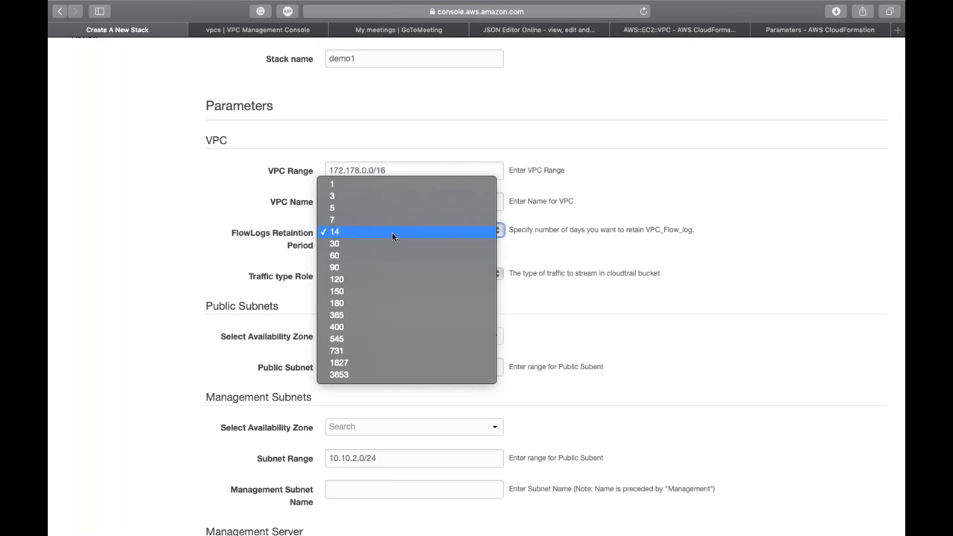
click(391, 231)
scroll(391, 231, down, 2)
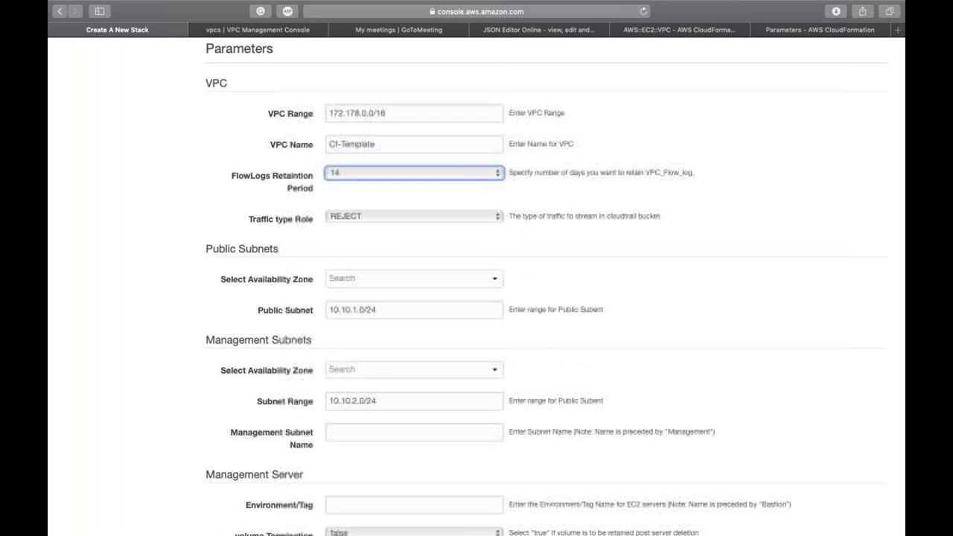
click(391, 216)
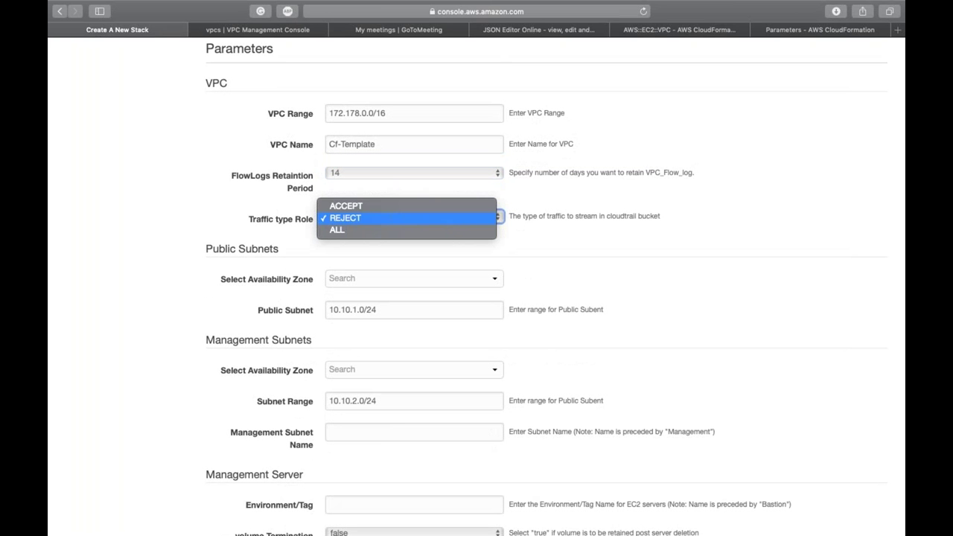
click(357, 230)
Step: Choose us-east-1a as the public subnet's availability zone
scroll(247, 211, down, 2)
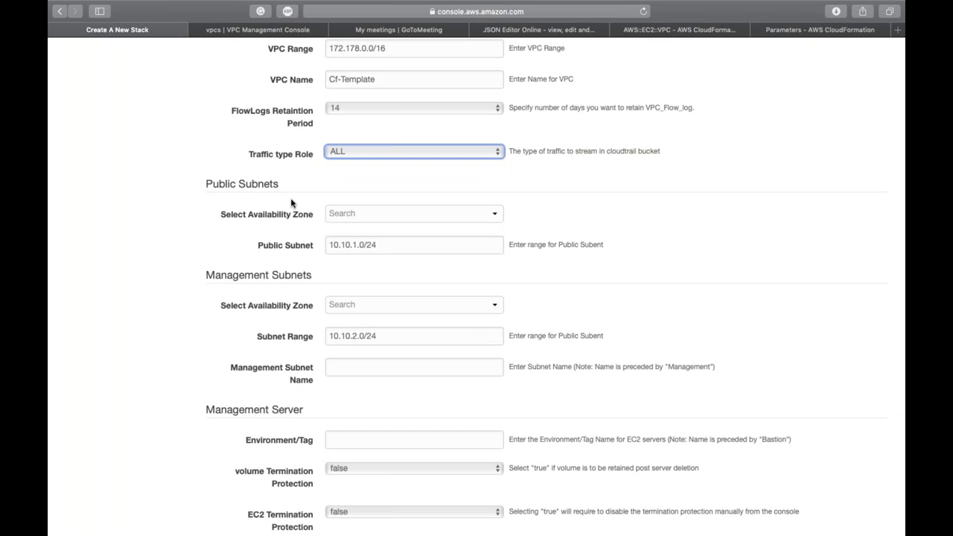
click(354, 216)
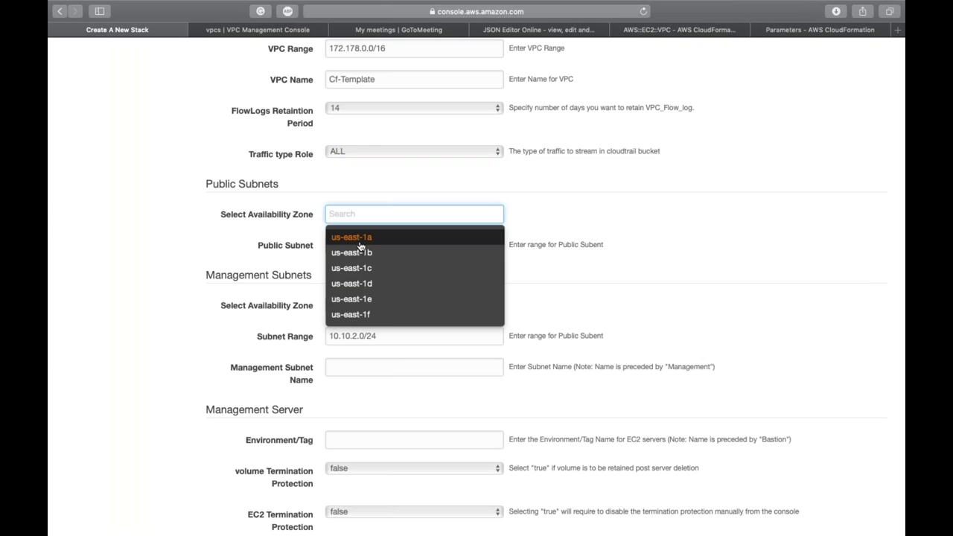
click(361, 240)
scroll(564, 242, up, 3)
key(Down)
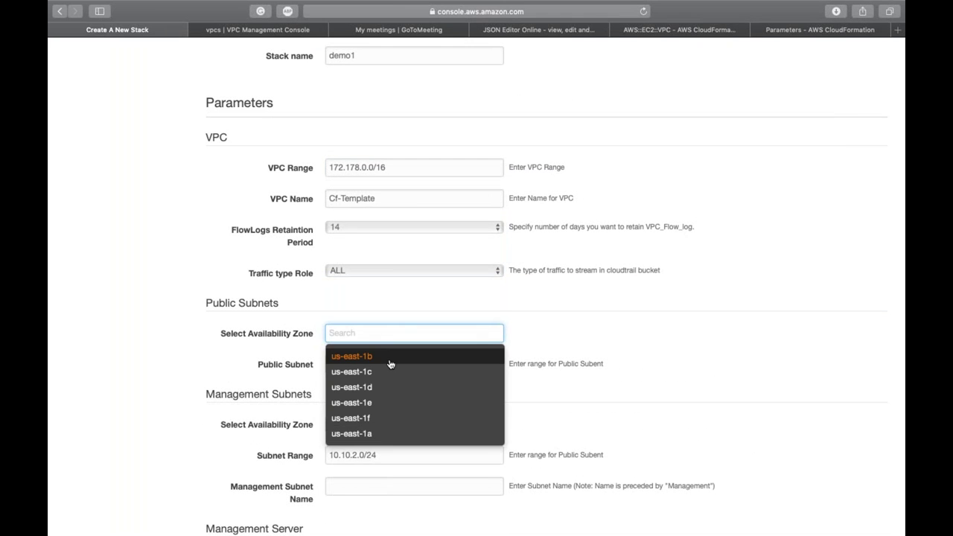
click(407, 435)
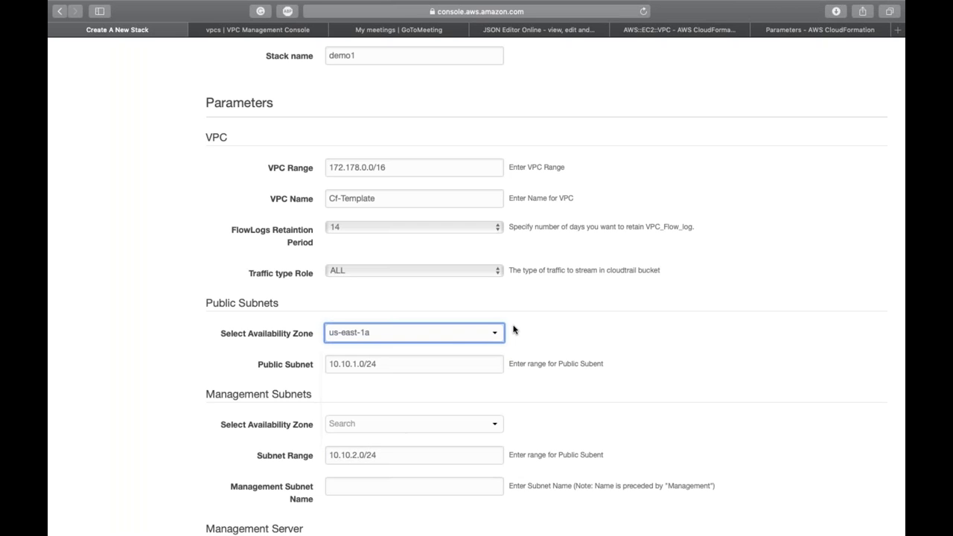
click(513, 329)
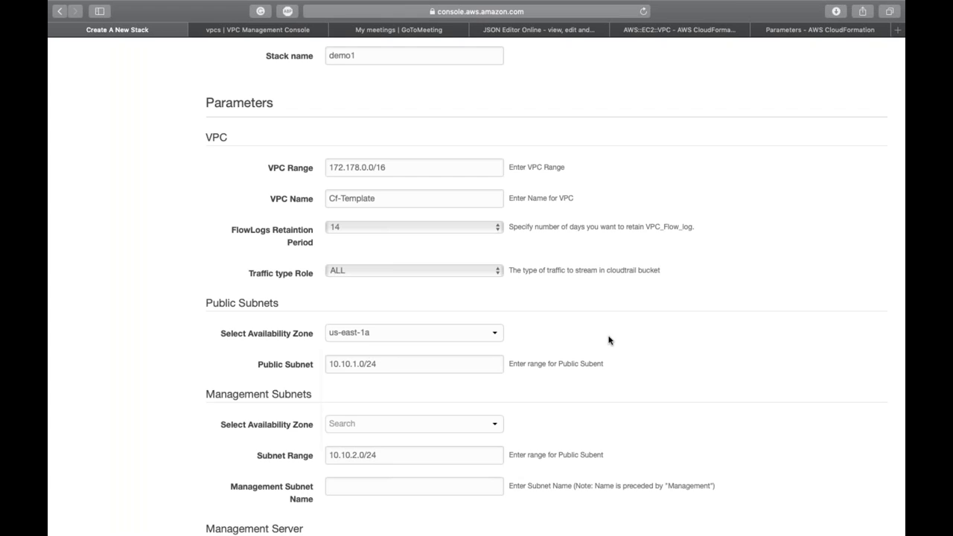
Step: Set the public subnet range to 172.178.0.0/24
scroll(608, 340, down, 2)
triple_click(439, 314)
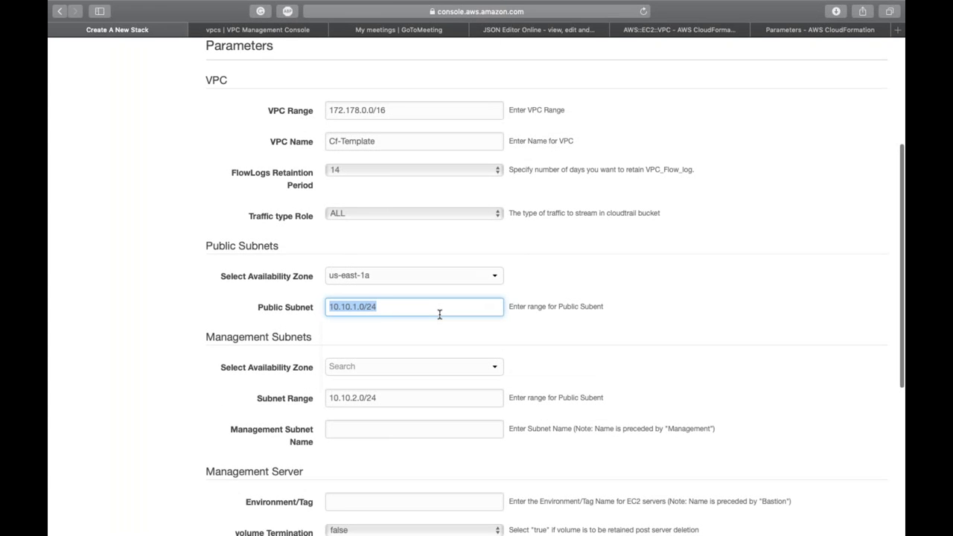
key(super+v)
key(BackSpace)
key(BackSpace)
text(24)
Step: Keep us-east-1a for the public subnet and choose us-east-1b for the management subnet
scroll(392, 307, down, 3)
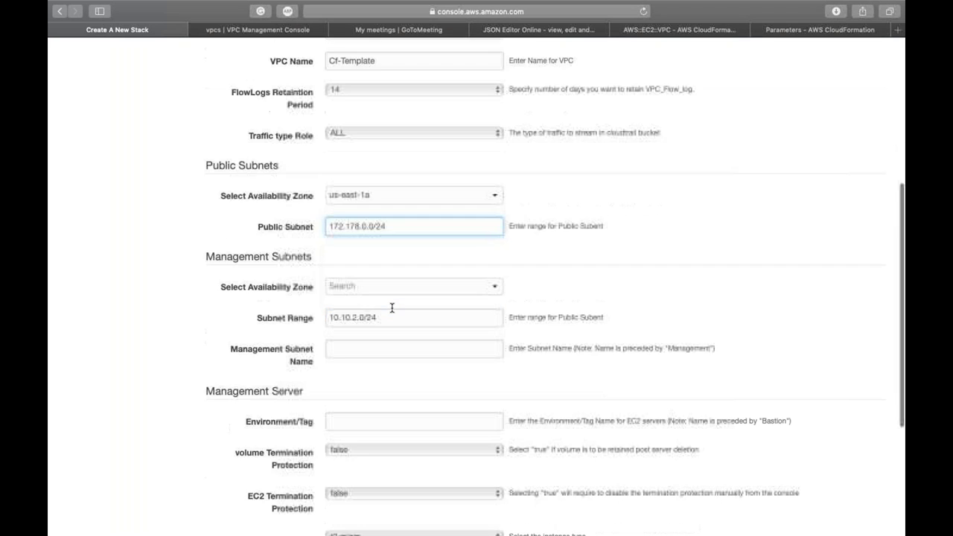
click(384, 189)
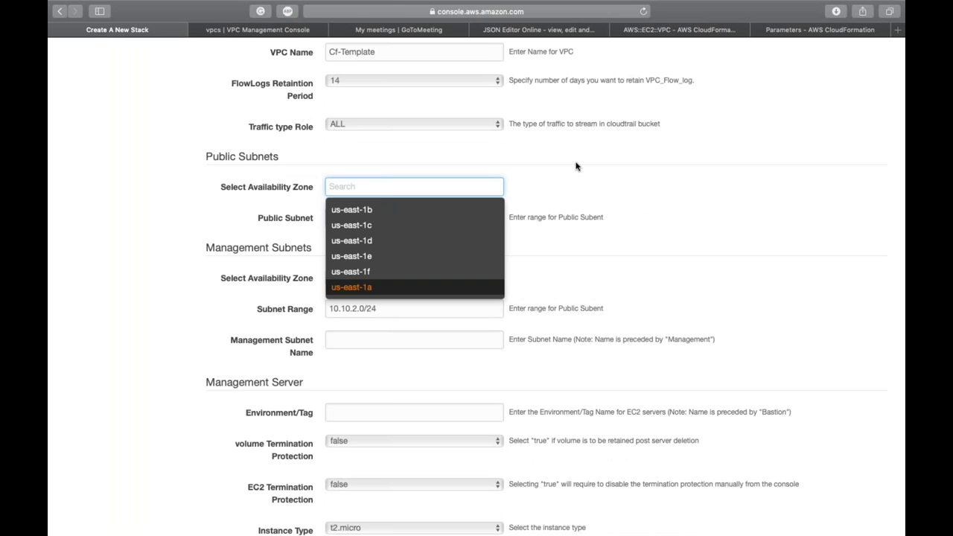
click(352, 287)
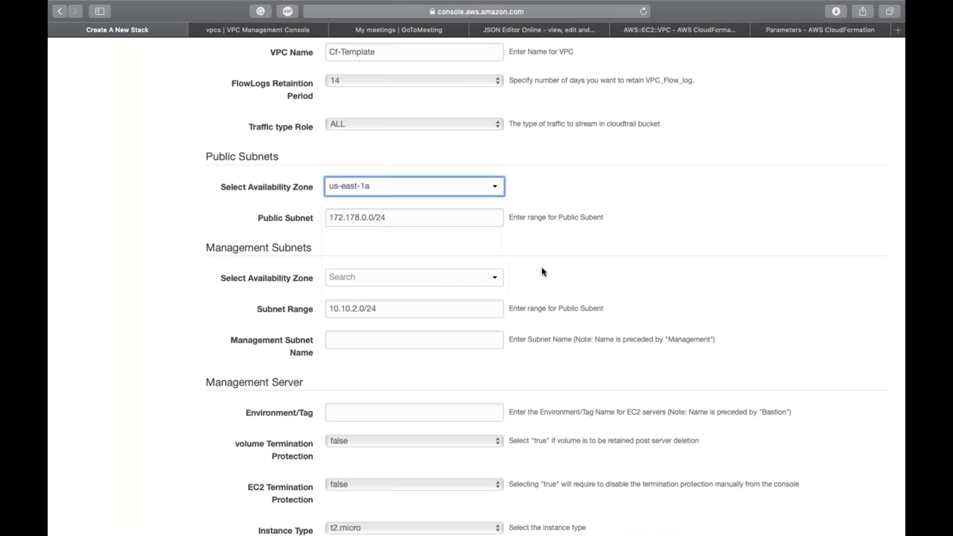
click(362, 278)
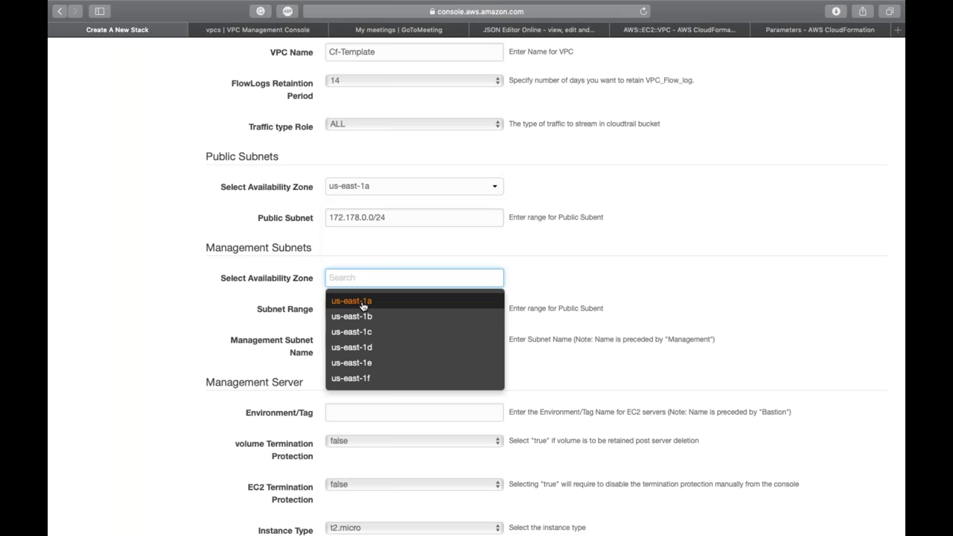
click(363, 316)
Step: Set the management subnet range to 172.178.1.0/24
click(367, 308)
key(super+a)
text(172.178.0.0/16)
click(367, 309)
key(BackSpace)
text(1)
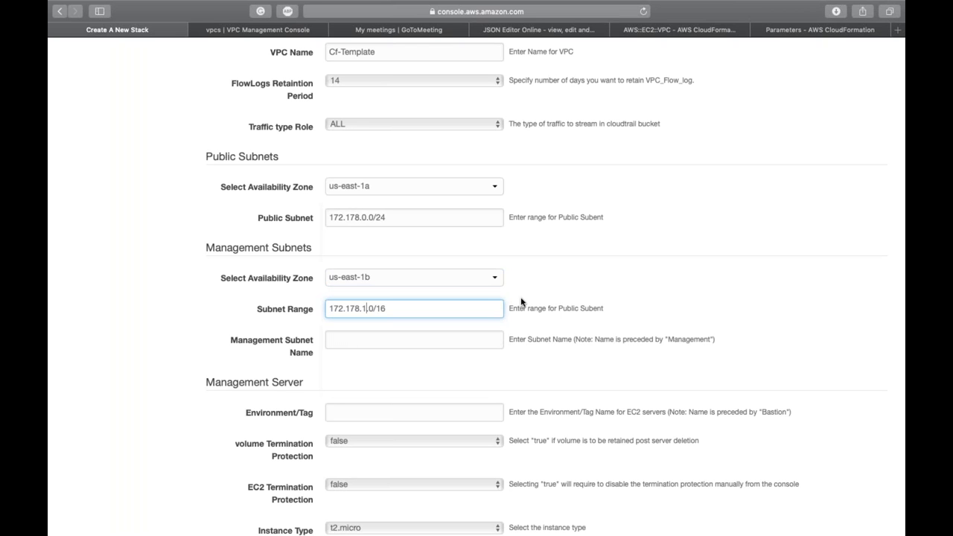
click(480, 305)
key(BackSpace)
key(BackSpace)
text(24)
Step: Name the management subnet bastion
key(Tab)
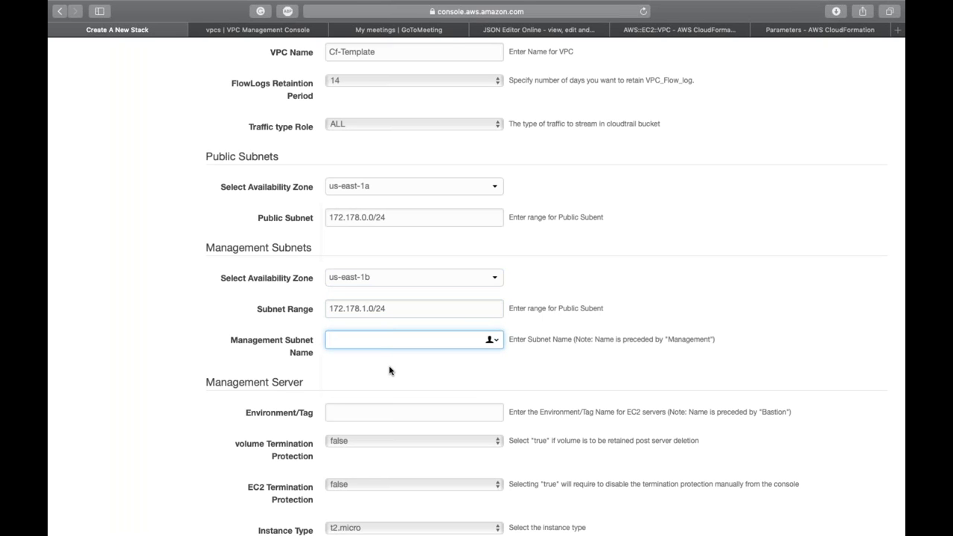
text(bastion)
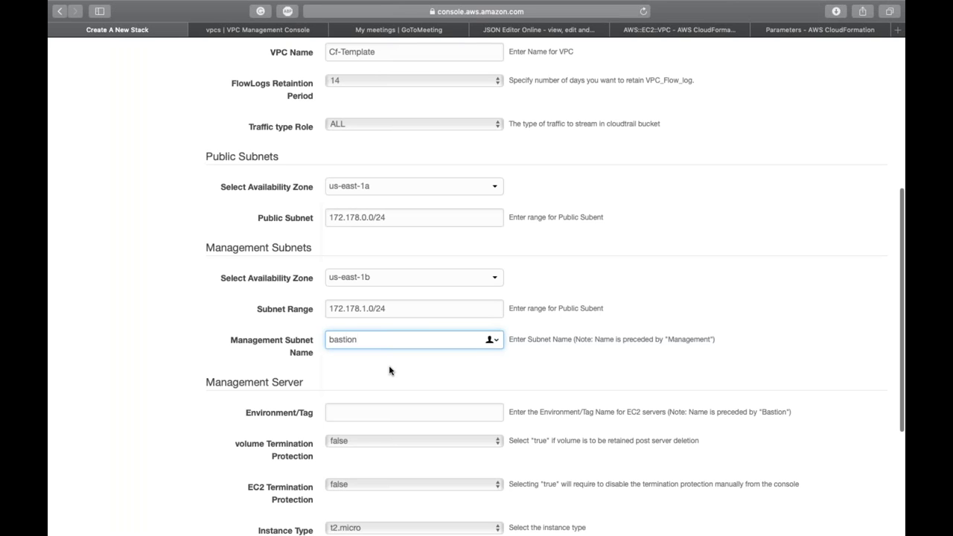
scroll(389, 370, down, 3)
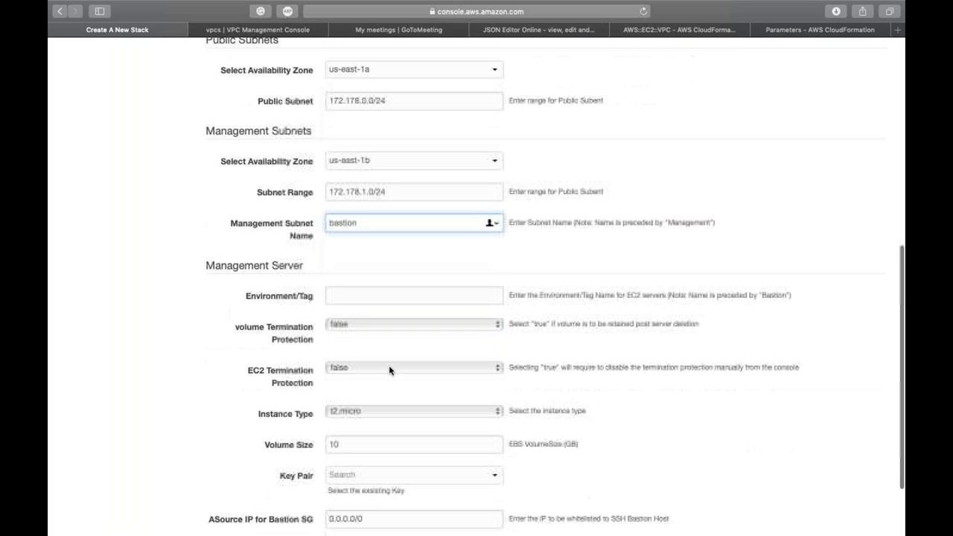
scroll(389, 370, down, 1)
key(Tab)
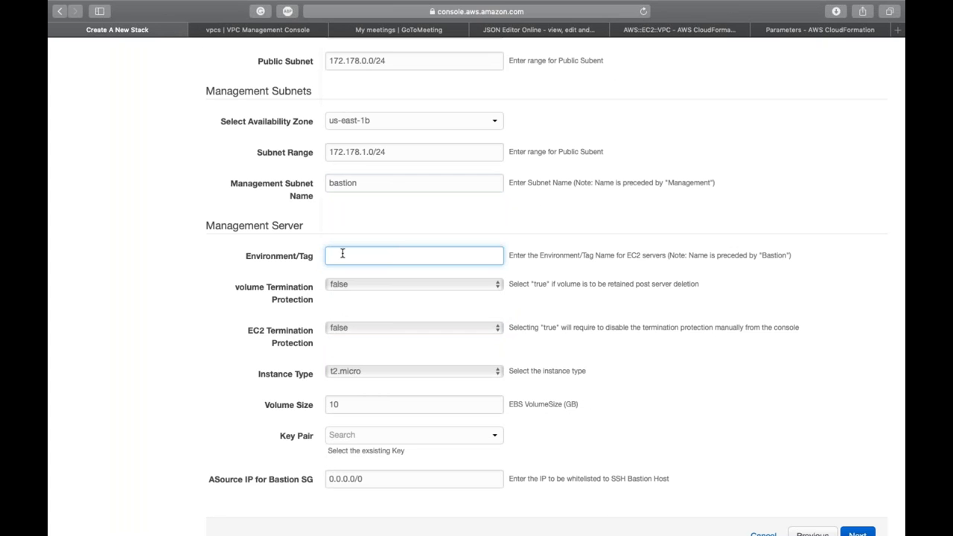
Step: Tag the management server environment as bastion and keep t2.micro as the instance type
text(bastion)
click(536, 291)
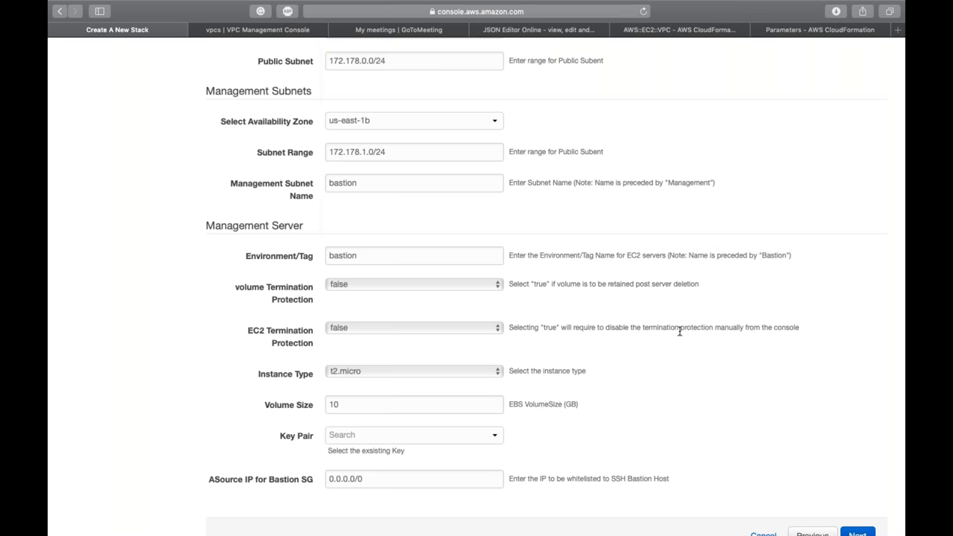
scroll(447, 335, down, 2)
click(348, 333)
scroll(349, 332, down, 12)
scroll(348, 333, up, 1)
scroll(349, 333, up, 3)
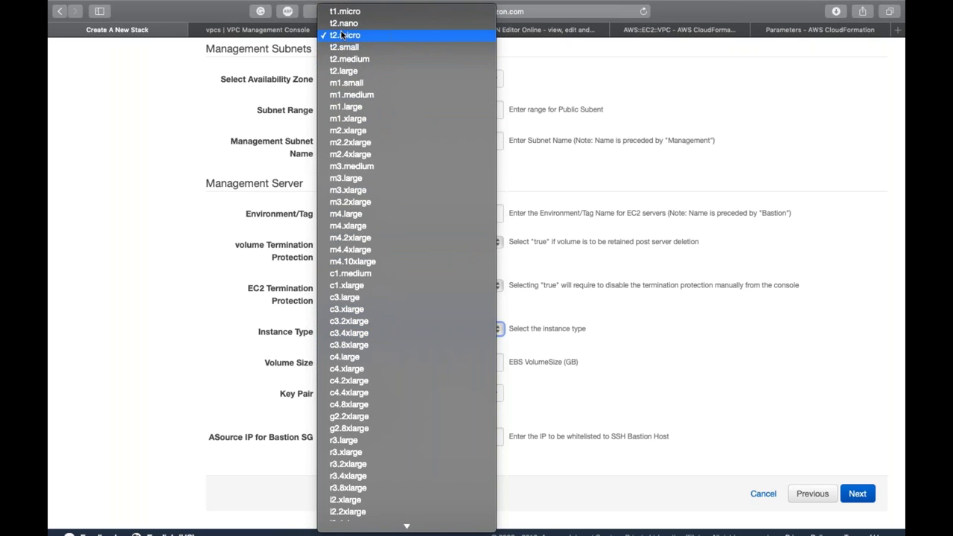
click(337, 33)
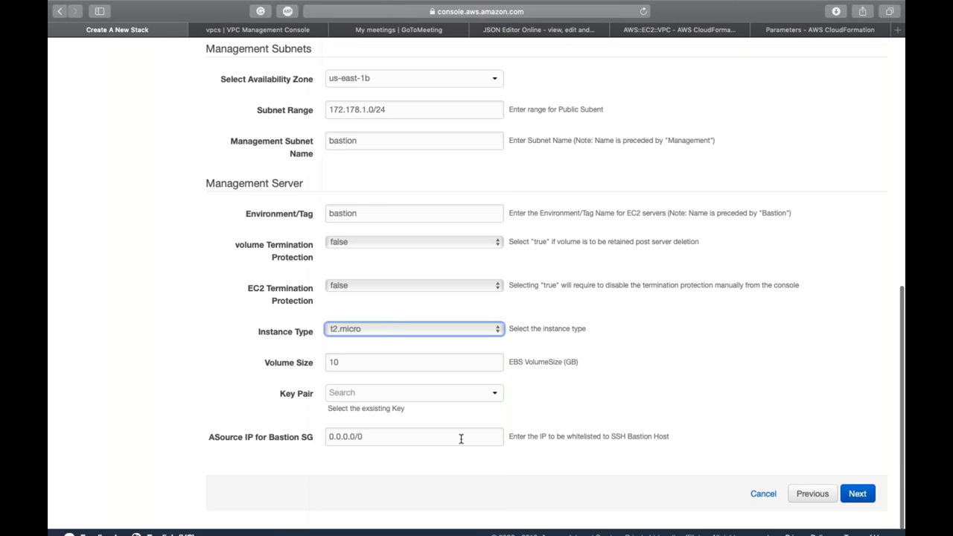
Step: Change the volume size to 8 GB
scroll(462, 438, down, 1)
key(Tab)
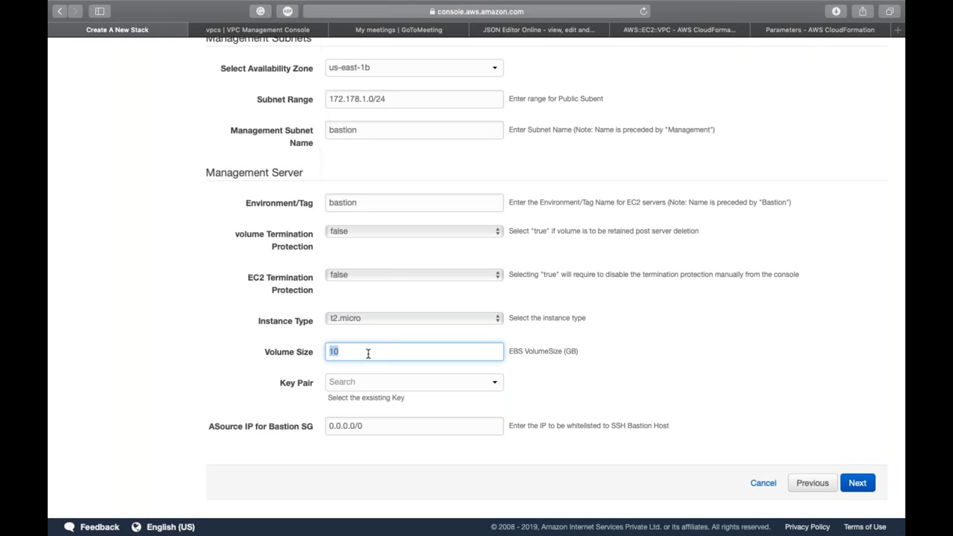
text(8)
click(630, 385)
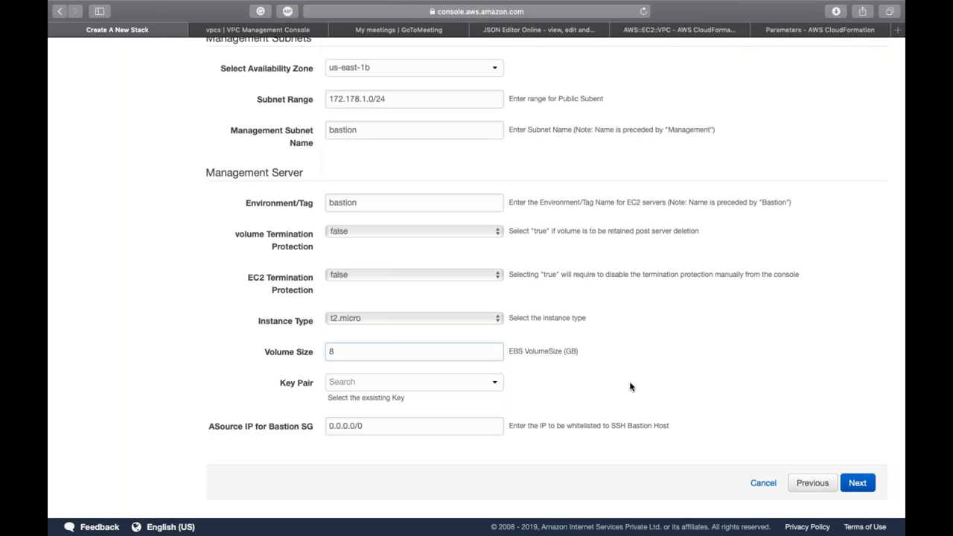
Step: Select the ISELKeyPair key pair and leave the bastion source IP at 0.0.0.0/0
click(425, 384)
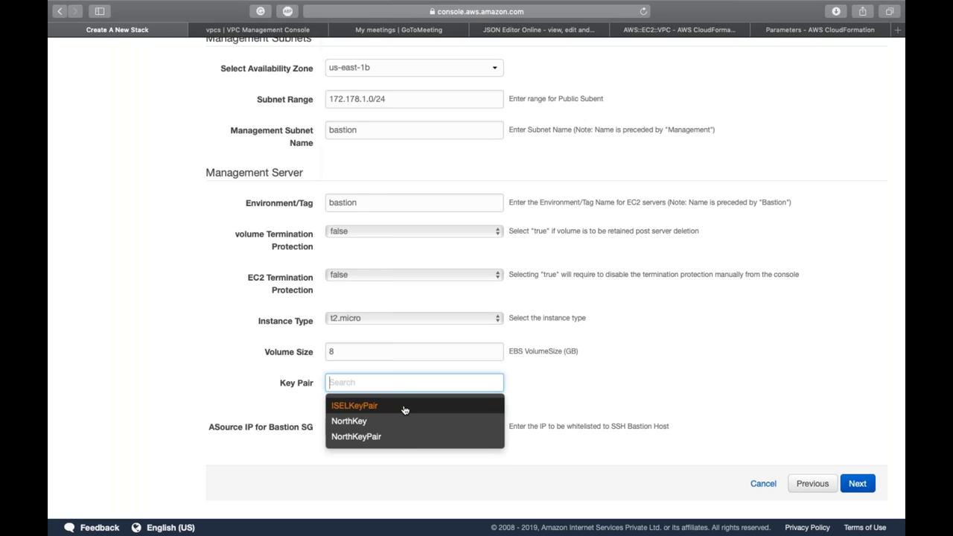
click(404, 407)
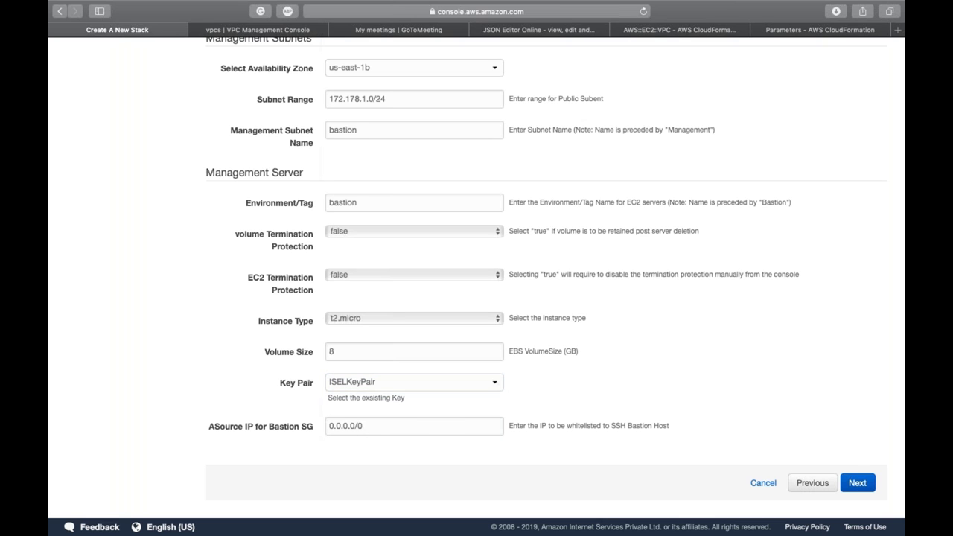
triple_click(399, 430)
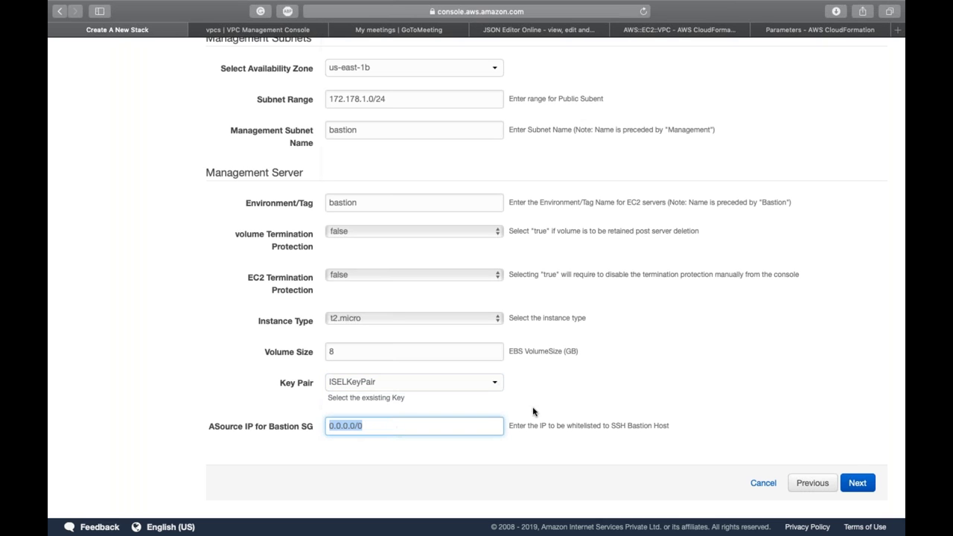
click(579, 416)
scroll(579, 415, up, 5)
scroll(476, 287, down, 2)
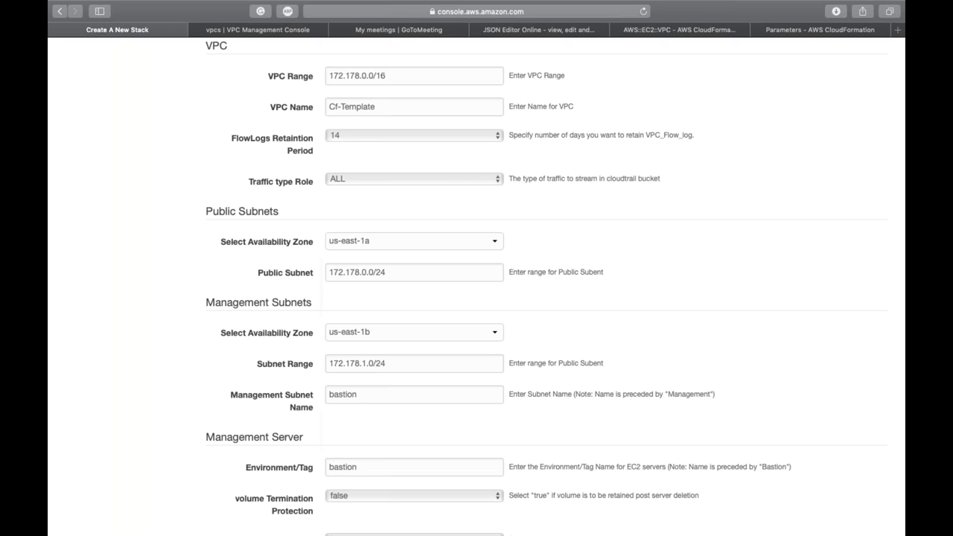
scroll(477, 298, down, 5)
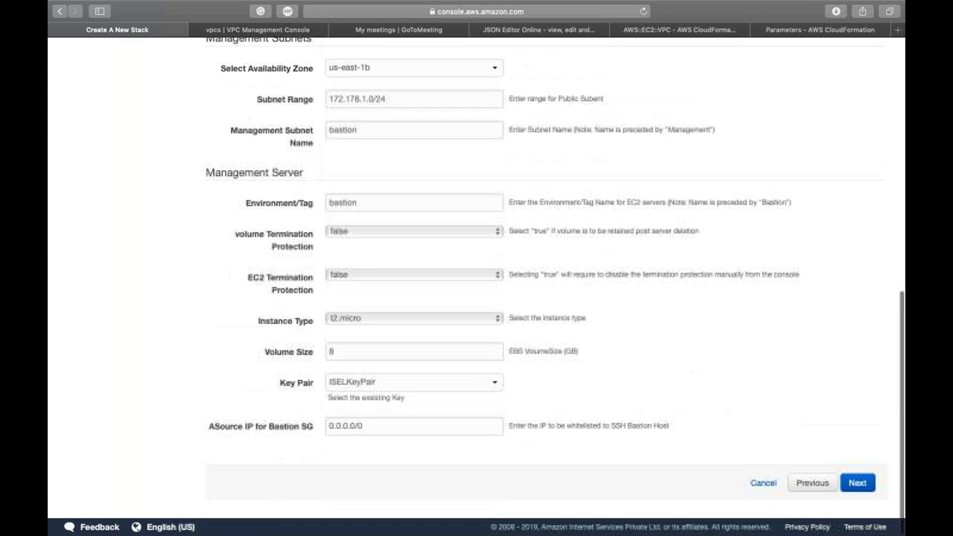
scroll(476, 298, up, 2)
scroll(477, 298, down, 2)
scroll(476, 286, up, 6)
scroll(476, 288, up, 1)
click(435, 337)
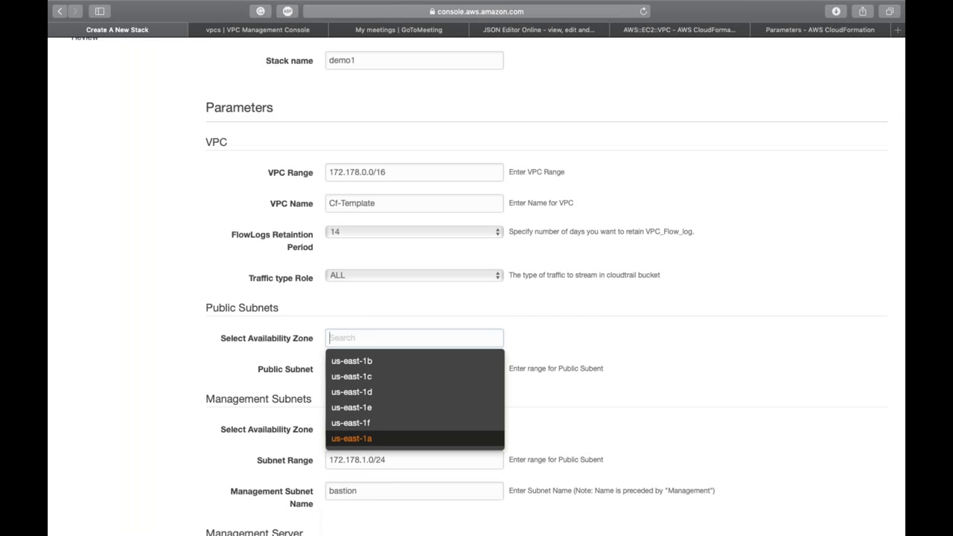
click(402, 439)
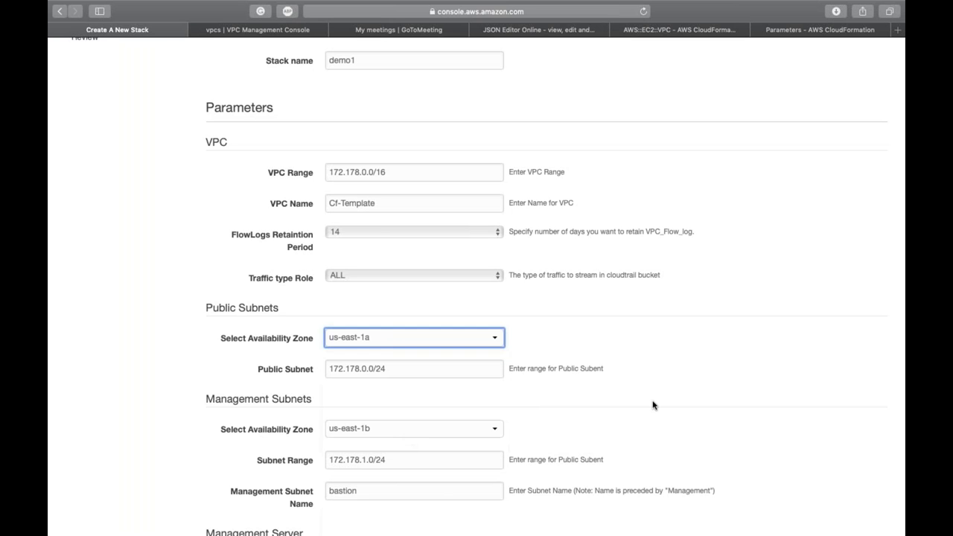
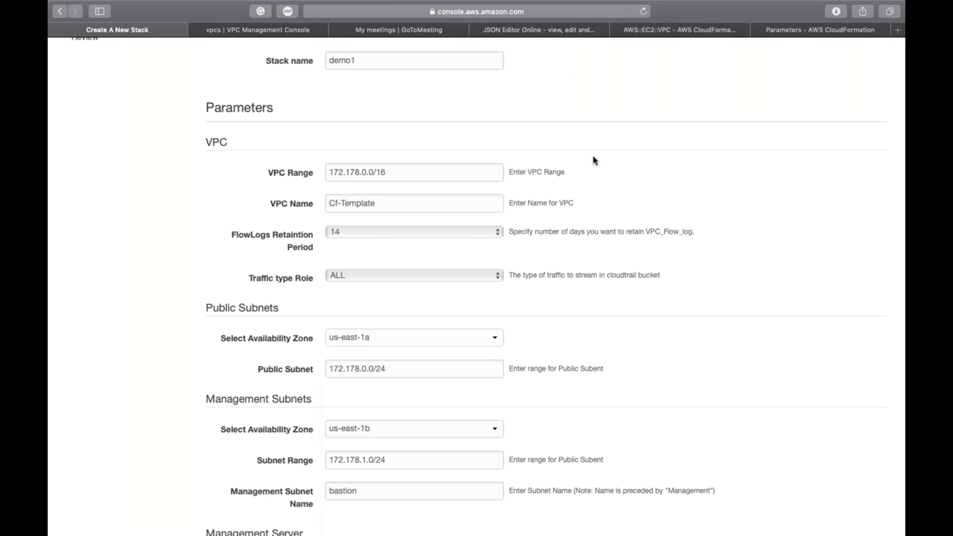
Step: Check the region list and keep us-east-1a as the public subnet availability zone
scroll(593, 157, up, 4)
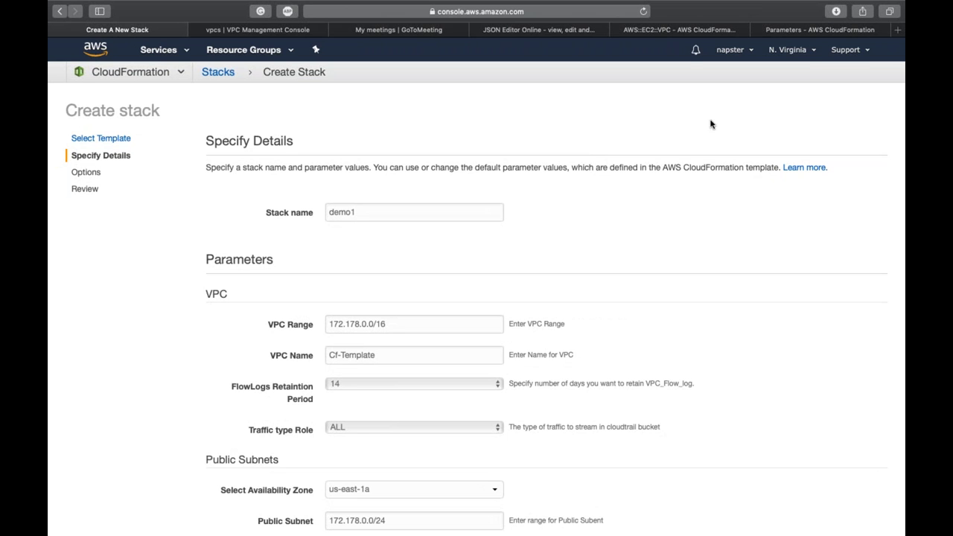
click(807, 52)
click(551, 338)
scroll(549, 337, down, 5)
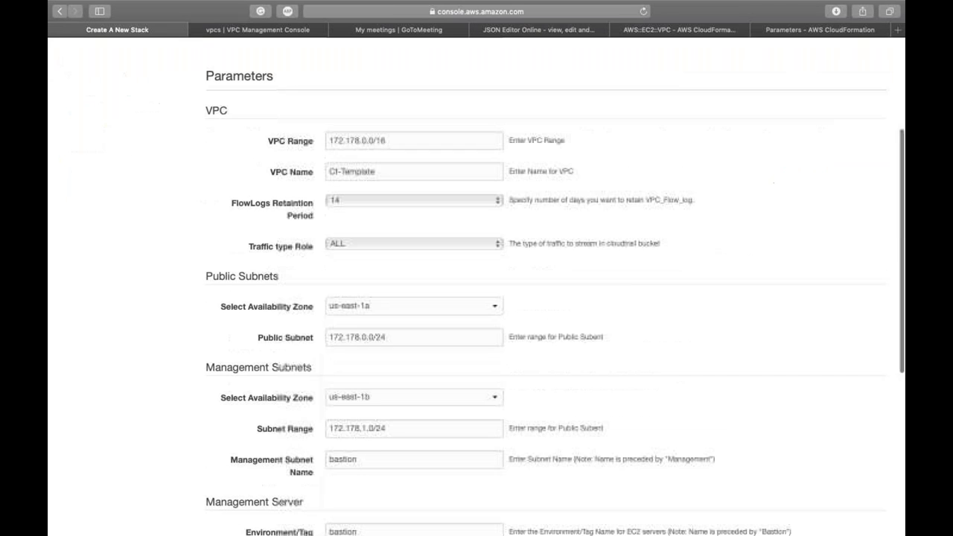
click(417, 306)
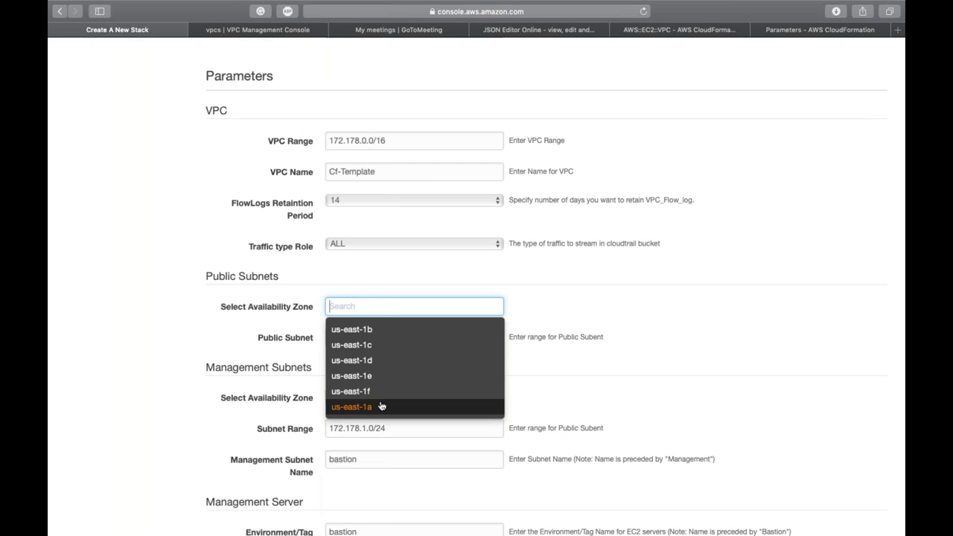
click(549, 347)
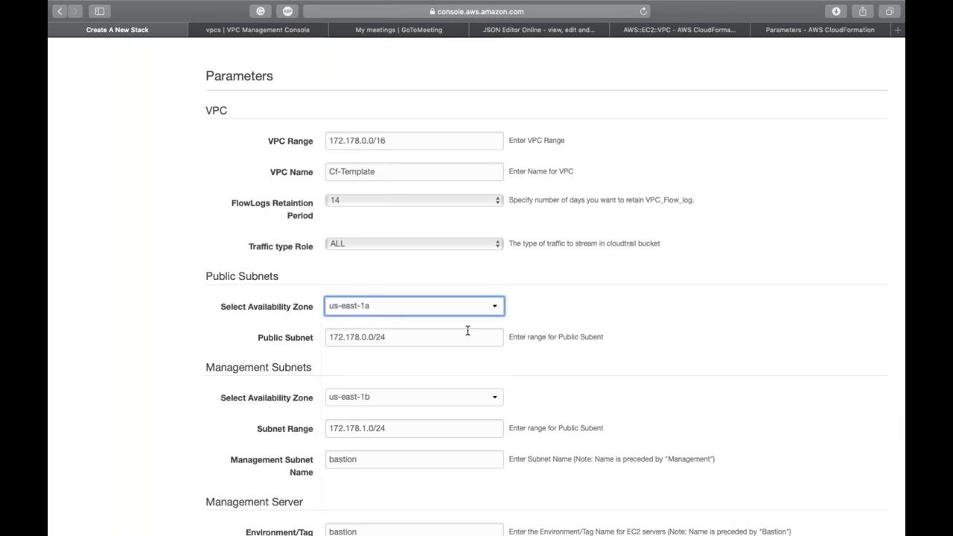
click(452, 309)
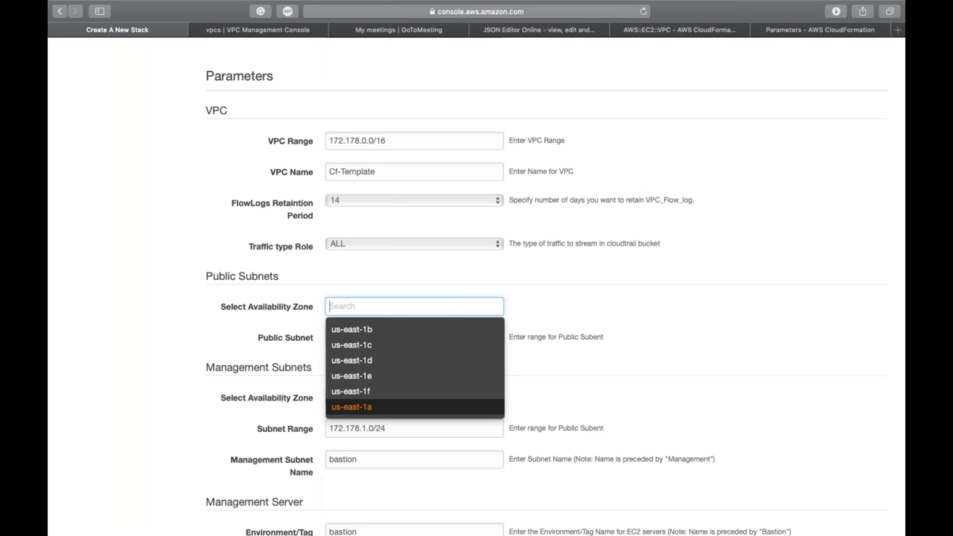
click(637, 347)
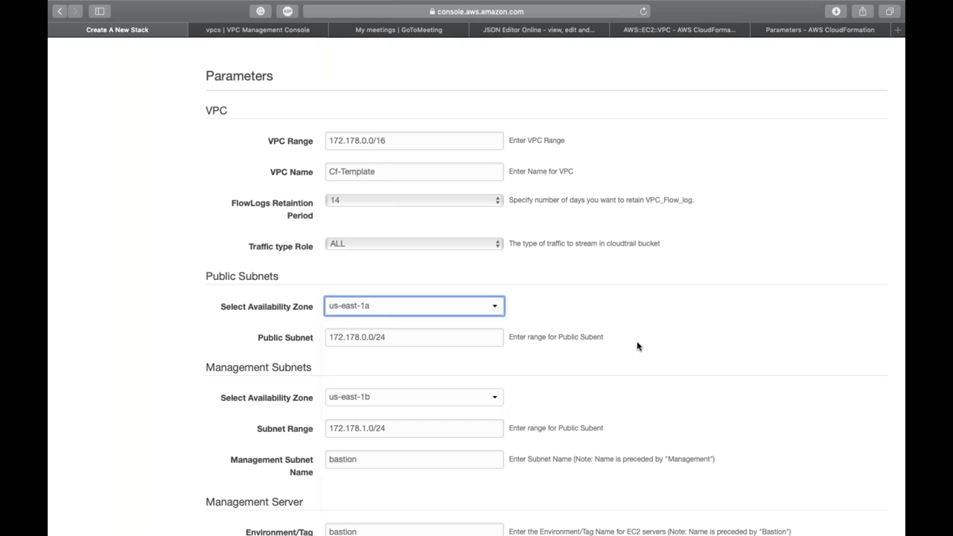
click(432, 308)
click(566, 306)
Step: Review the stack parameters again, leaving the public subnet zone at us-east-1a
scroll(566, 305, up, 5)
scroll(670, 298, down, 10)
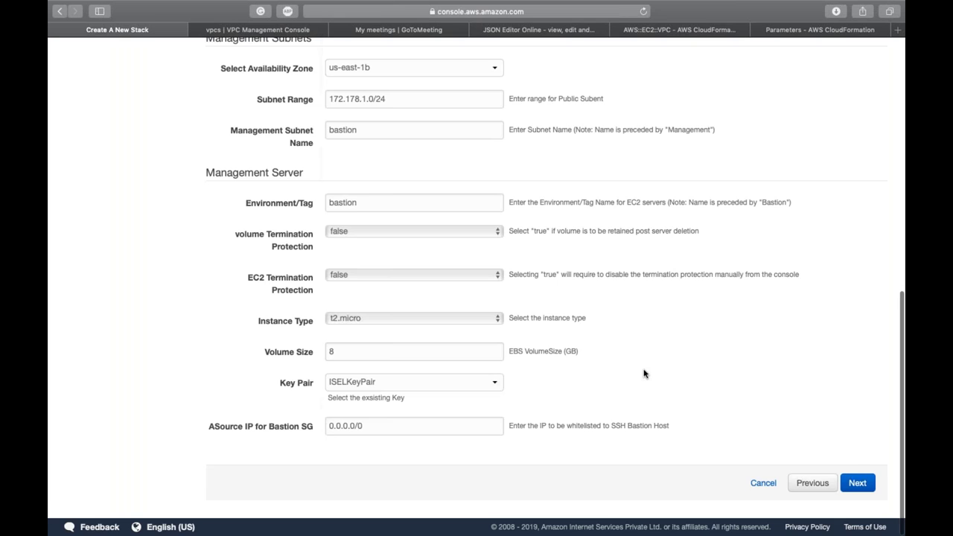
scroll(644, 374, up, 5)
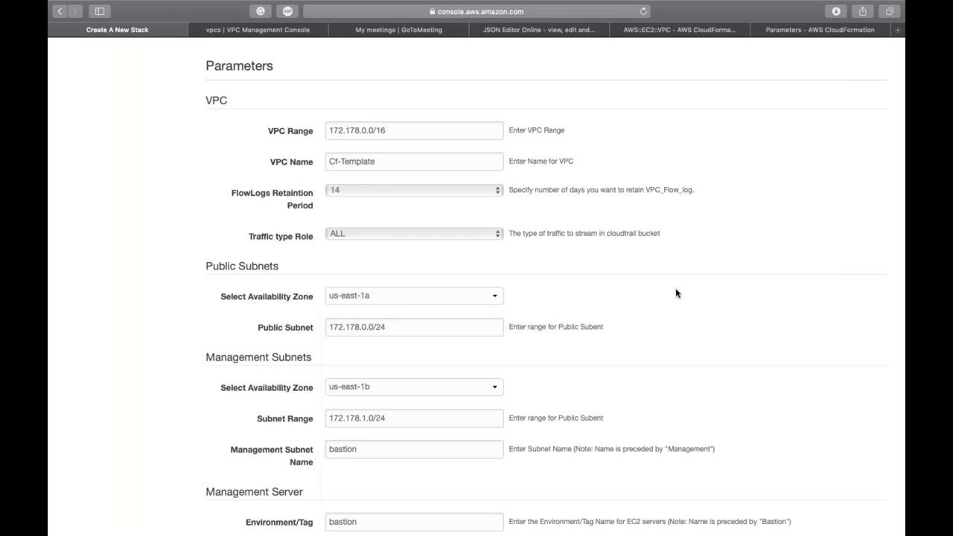
scroll(708, 253, up, 3)
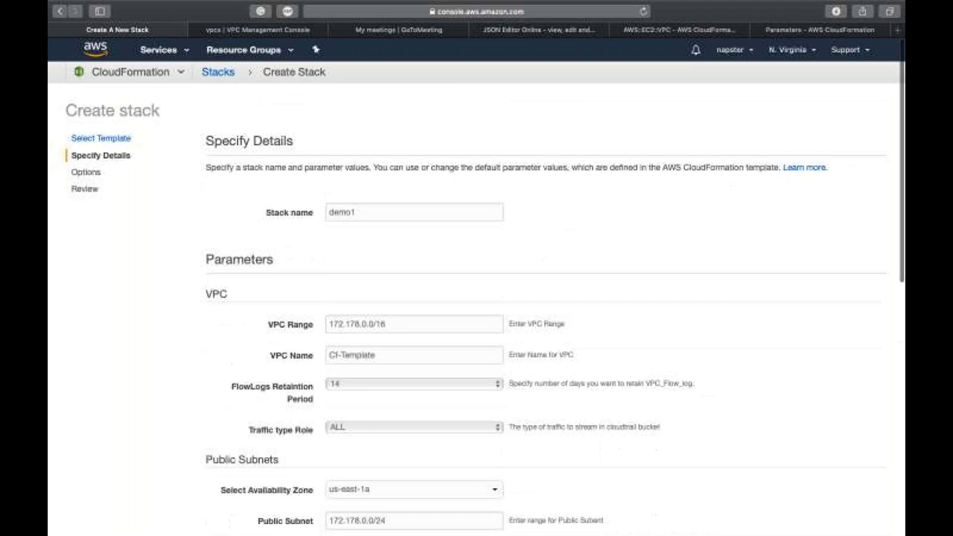
scroll(423, 329, down, 2)
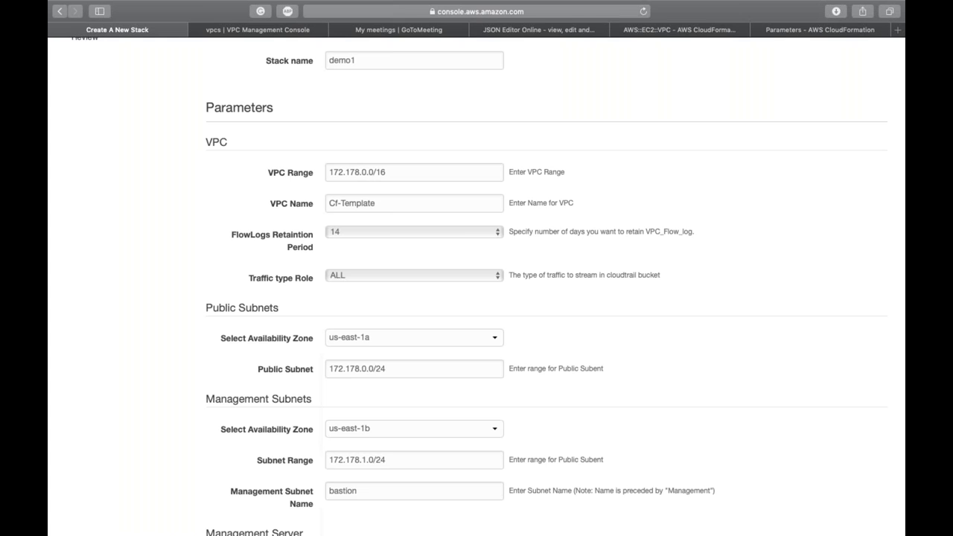
click(407, 344)
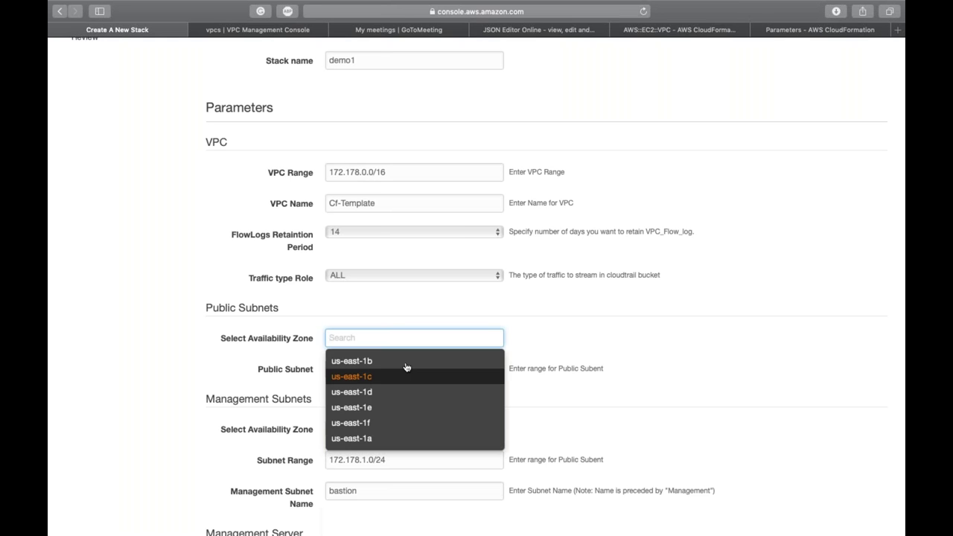
click(420, 320)
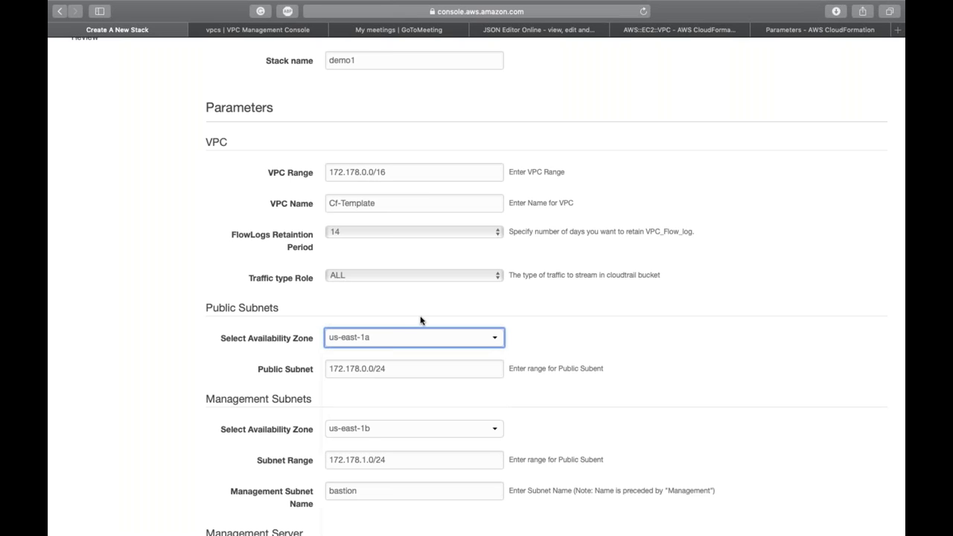
scroll(419, 320, down, 10)
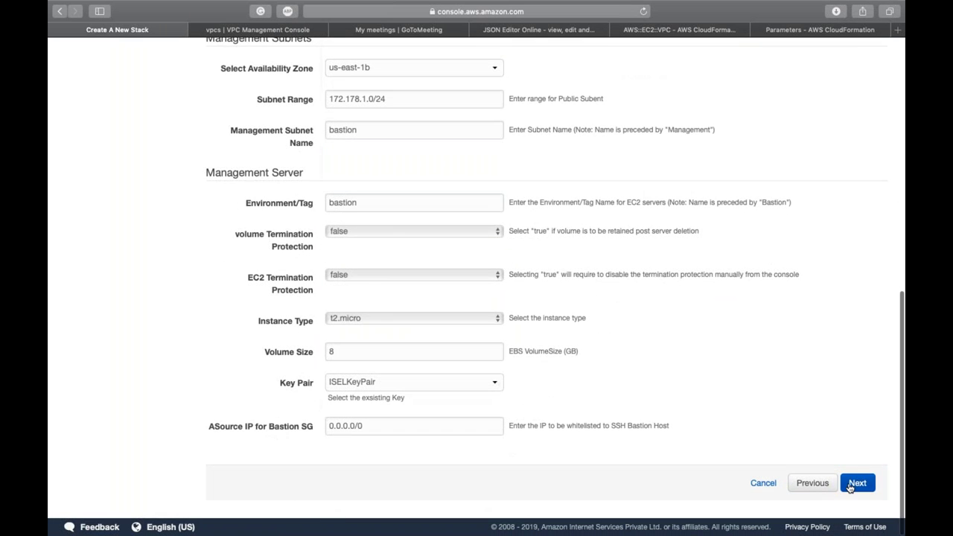
Step: Continue through stack options, acknowledge IAM resource creation, and create the demo1 stack
click(856, 483)
click(854, 485)
scroll(485, 510, down, 10)
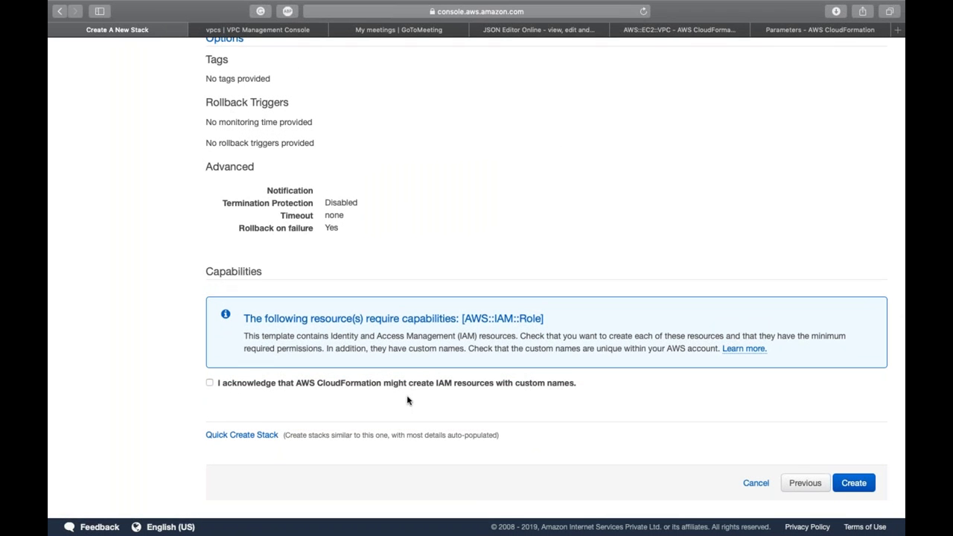
click(410, 383)
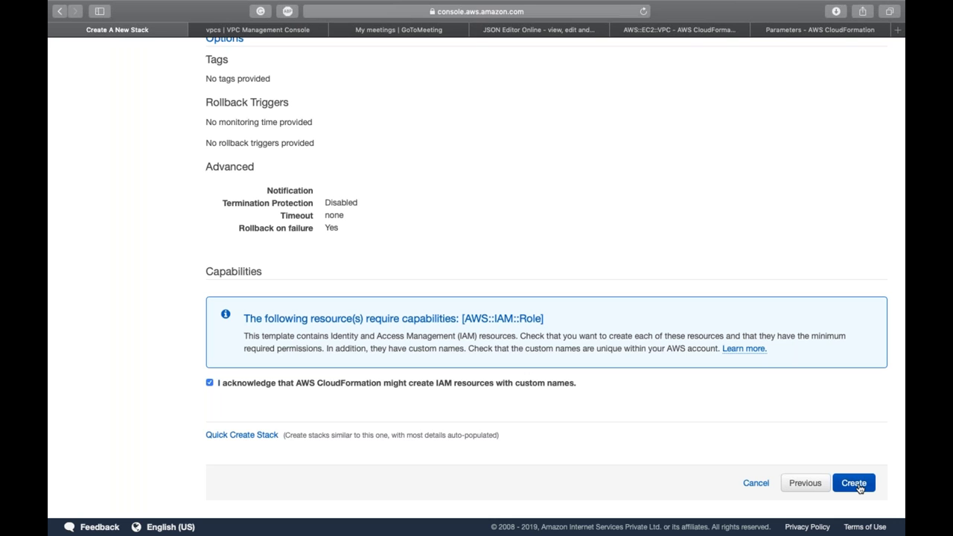
click(858, 487)
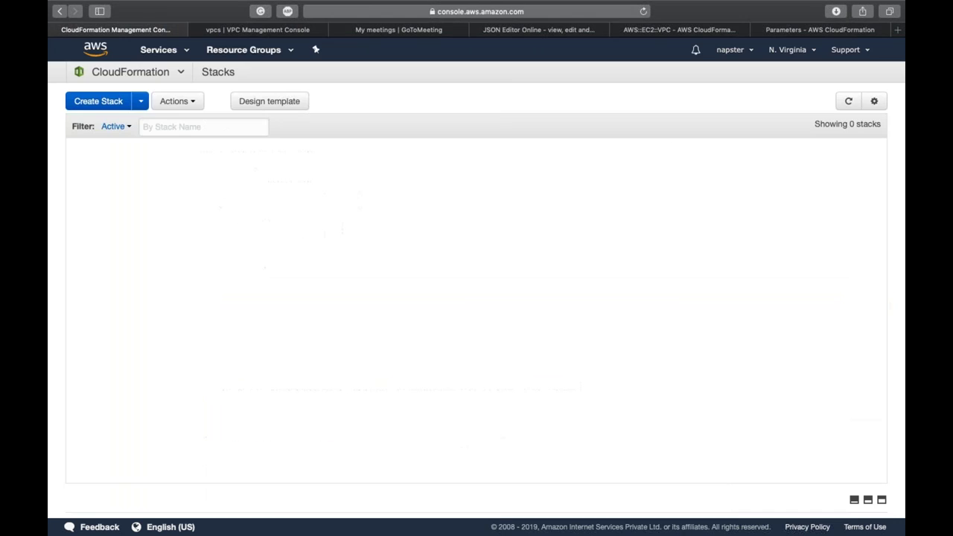
Step: Refresh the Stacks list and select demo1 to view its creation events
click(867, 499)
click(848, 103)
click(644, 172)
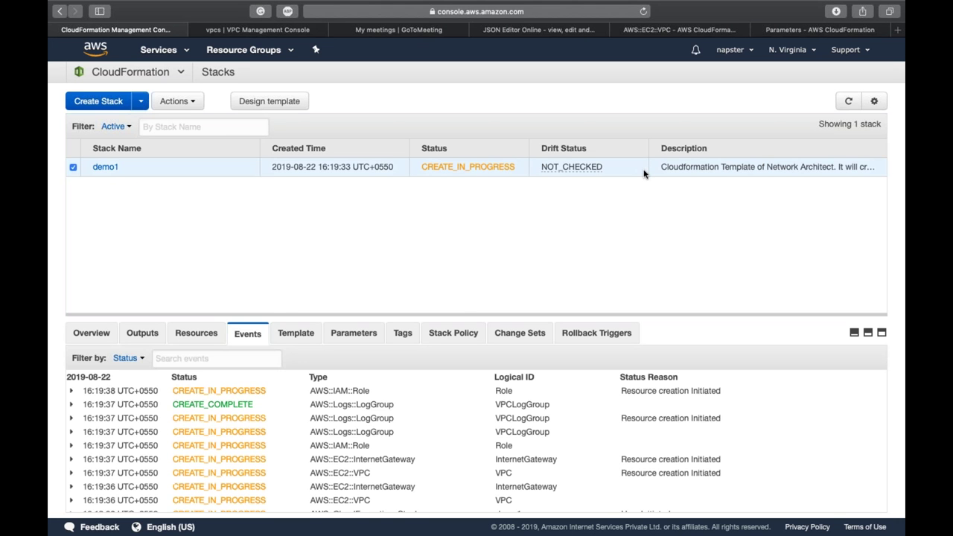
click(644, 173)
click(644, 174)
click(525, 30)
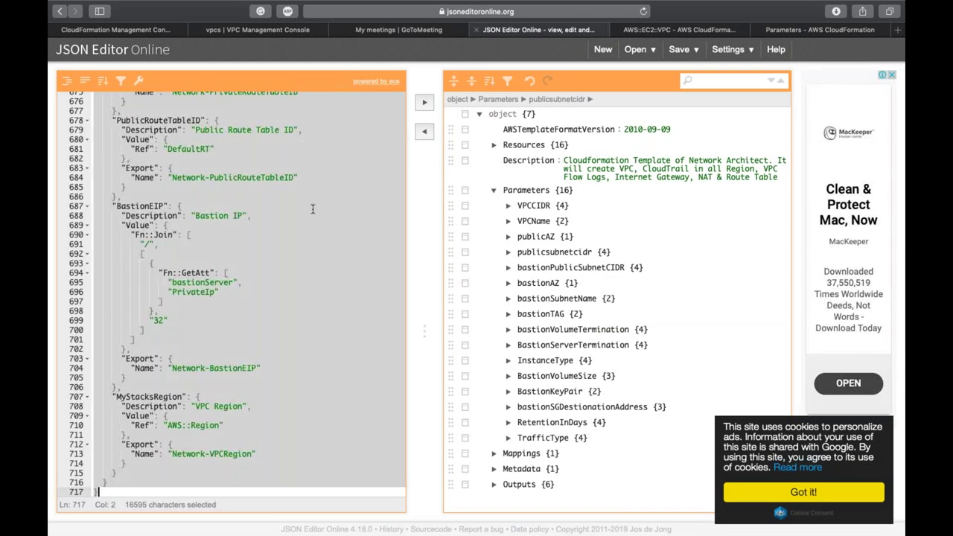
Step: Review the VPCName parameter in the template, then refresh demo1's creation events
click(312, 211)
scroll(309, 214, up, 15)
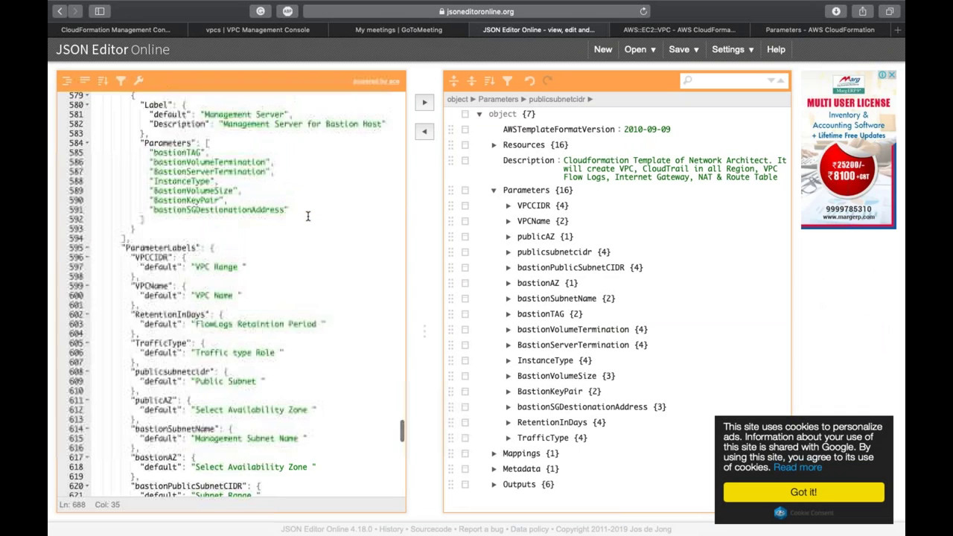
scroll(307, 215, up, 8)
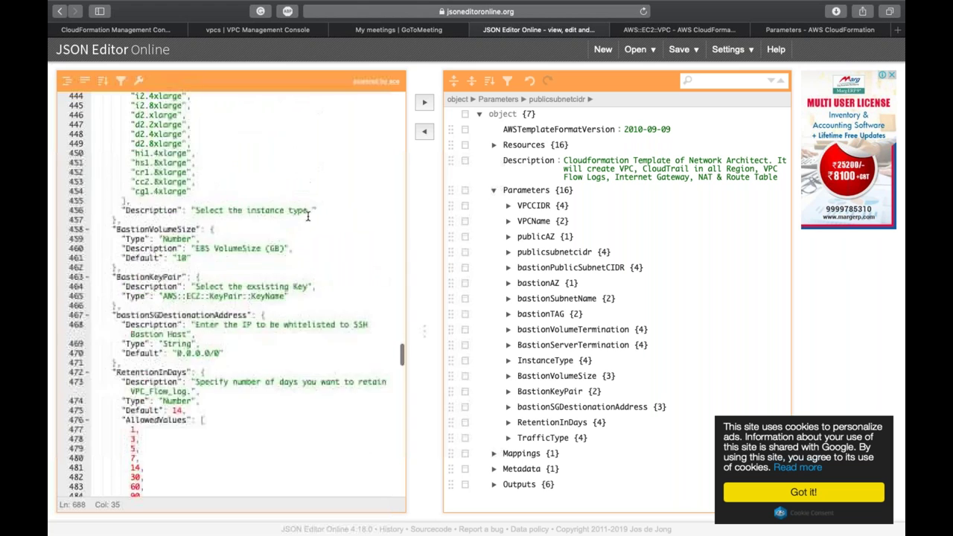
scroll(306, 216, up, 3)
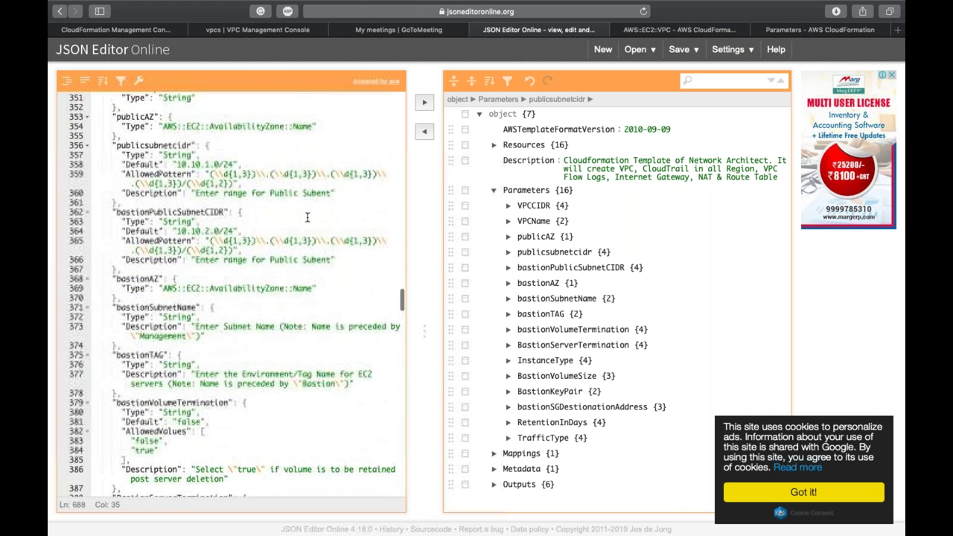
scroll(306, 216, down, 1)
click(307, 217)
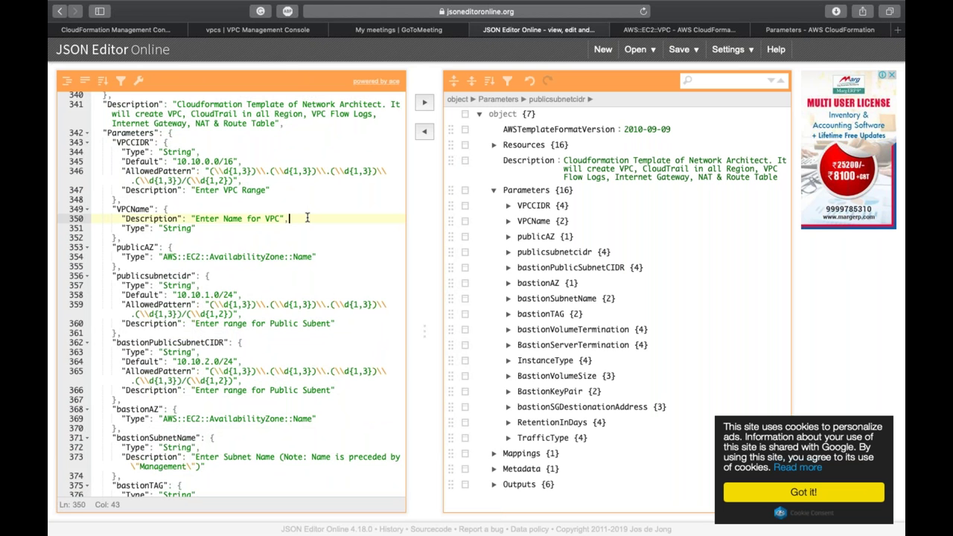
click(165, 33)
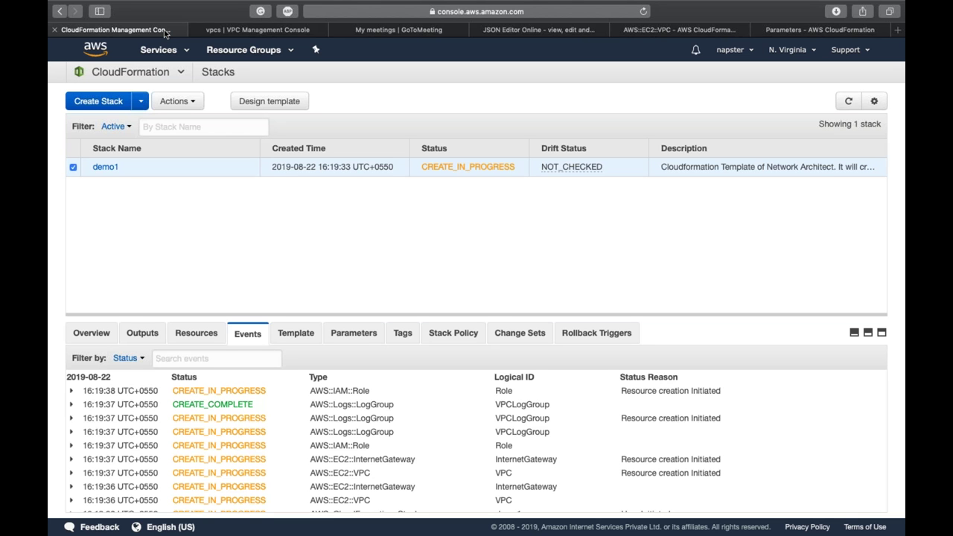
click(848, 101)
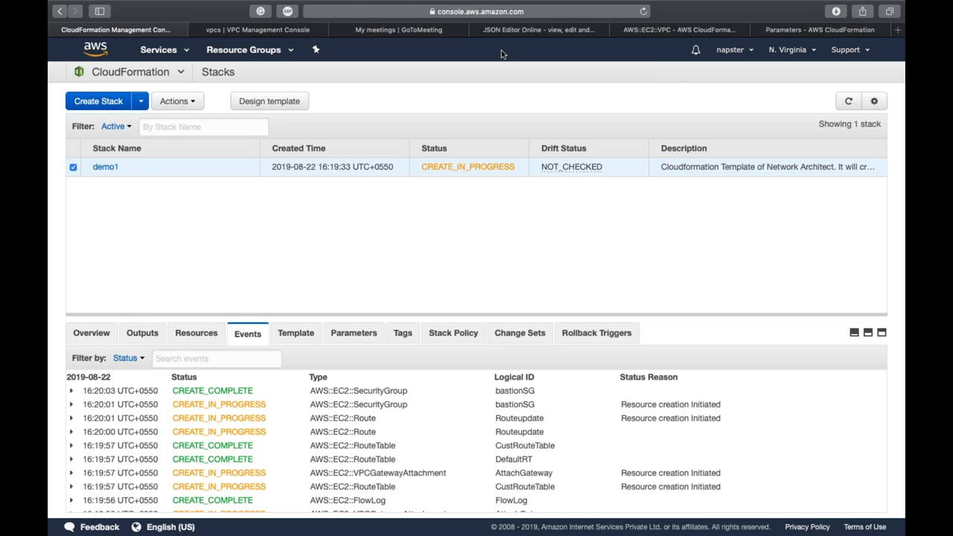
Step: Examine the publicAZ parameter and its AvailabilityZone Name type in the template
click(524, 31)
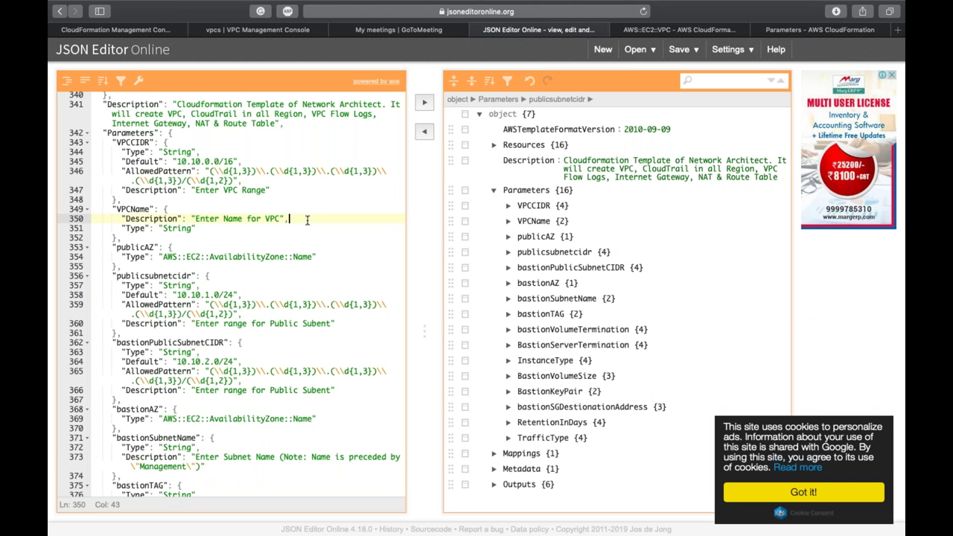
click(210, 230)
scroll(210, 229, down, 2)
double_click(131, 181)
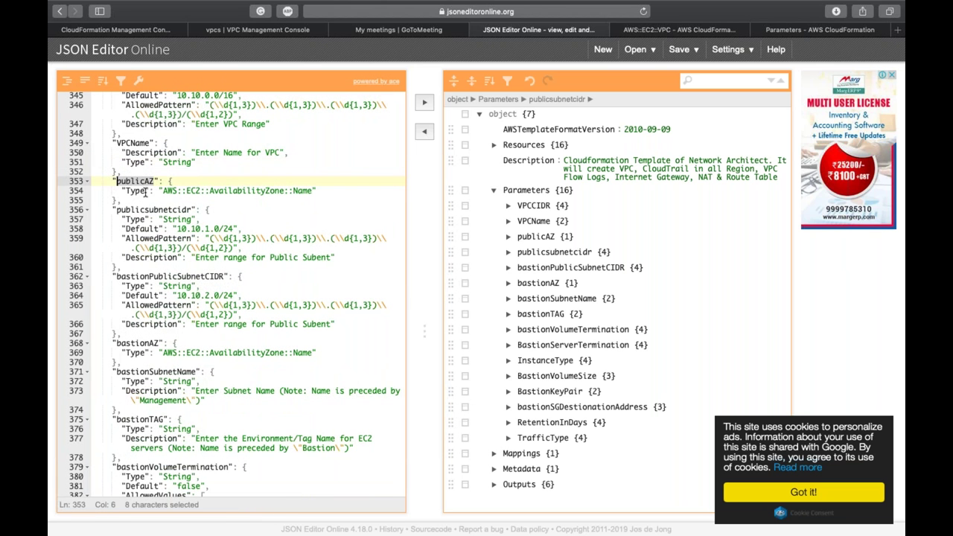
double_click(144, 191)
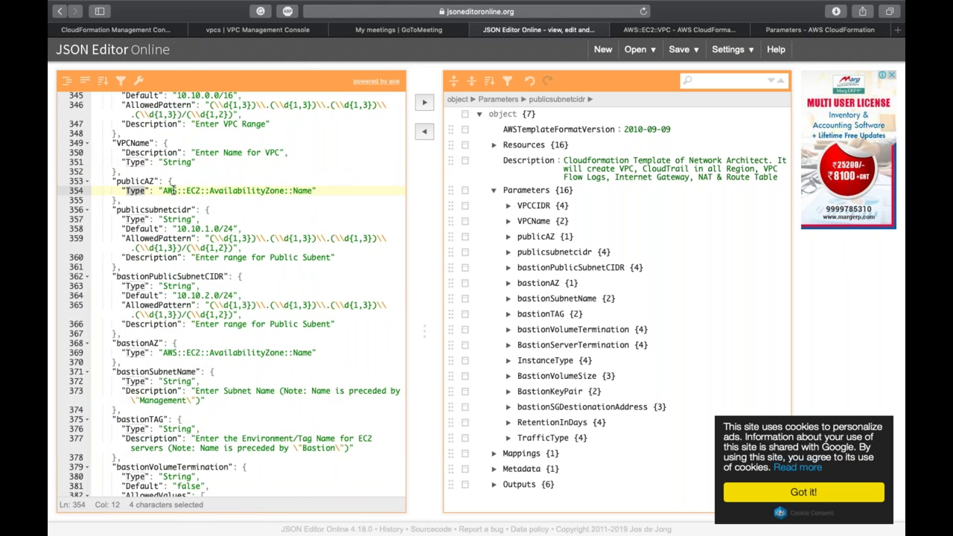
double_click(295, 191)
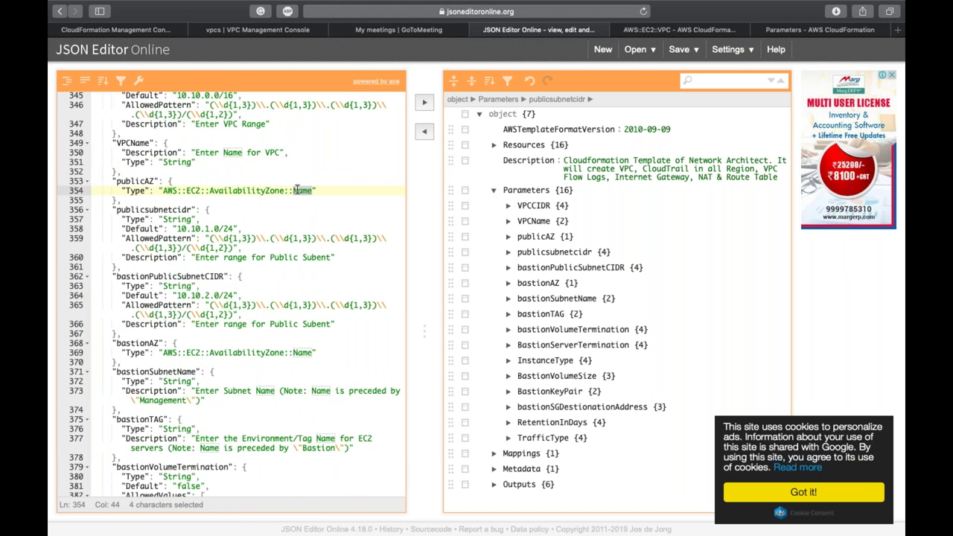
click(162, 191)
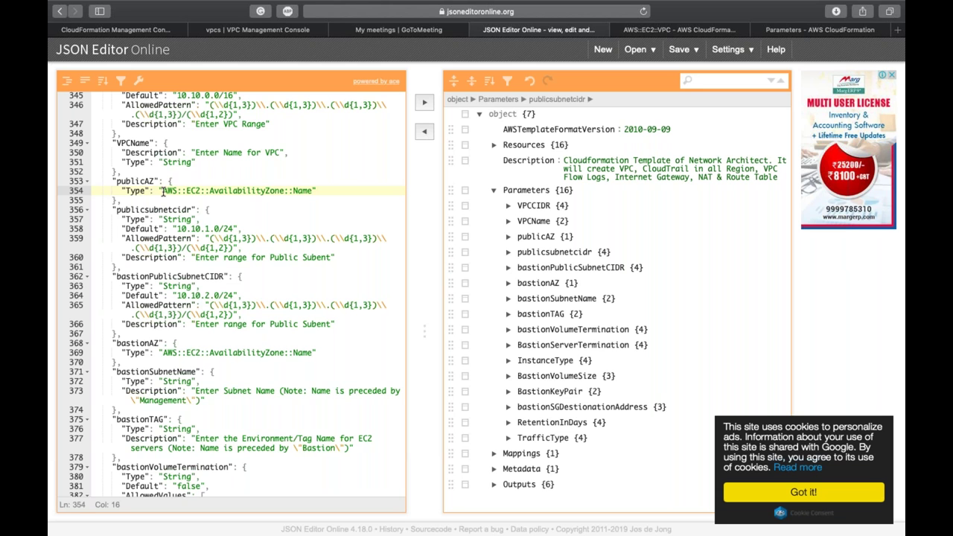
double_click(255, 191)
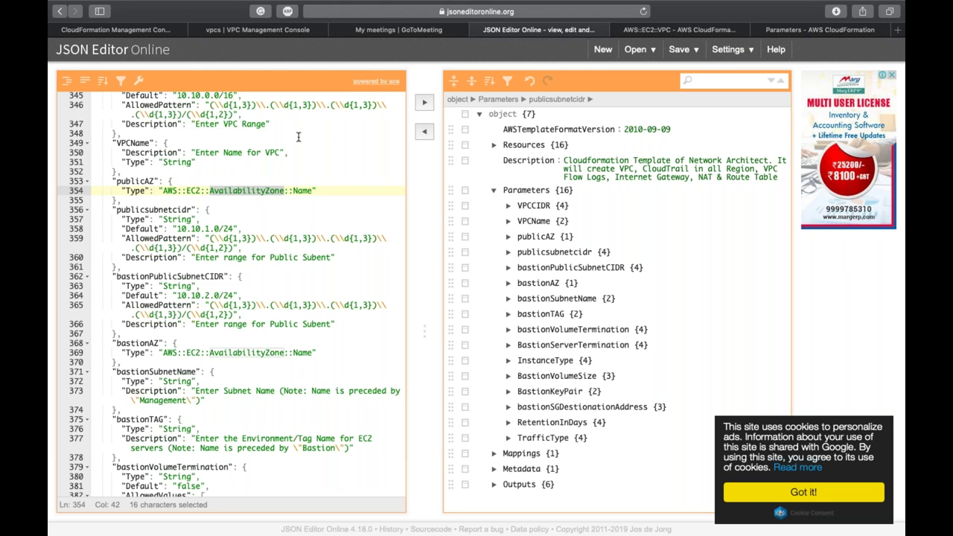
click(161, 34)
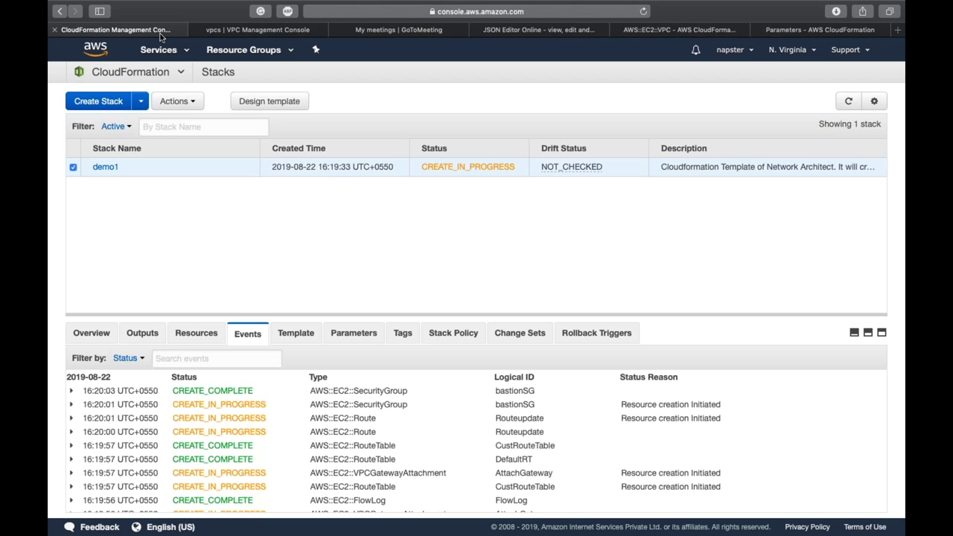
Step: Refresh demo1's events repeatedly until bastionServer and the route table associations complete
click(852, 101)
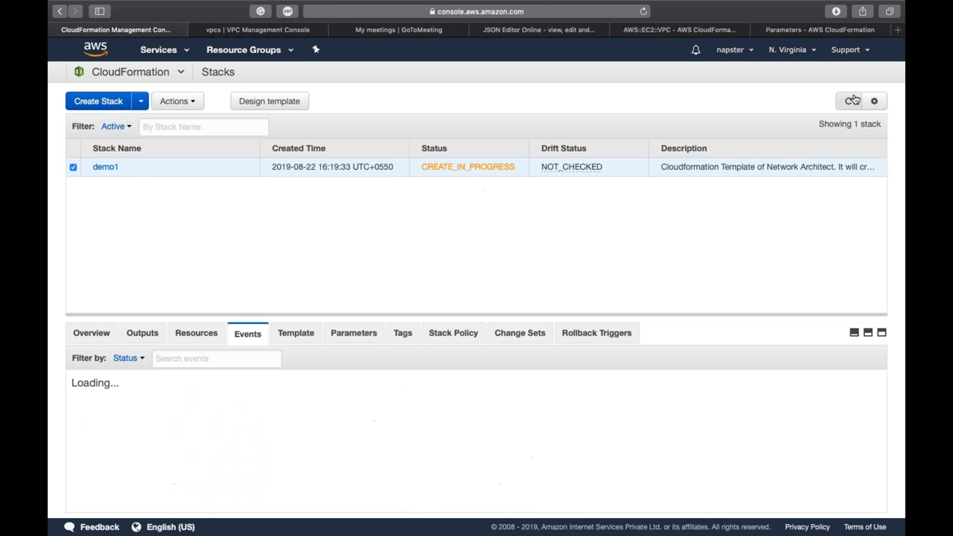
click(853, 100)
click(852, 100)
click(852, 100)
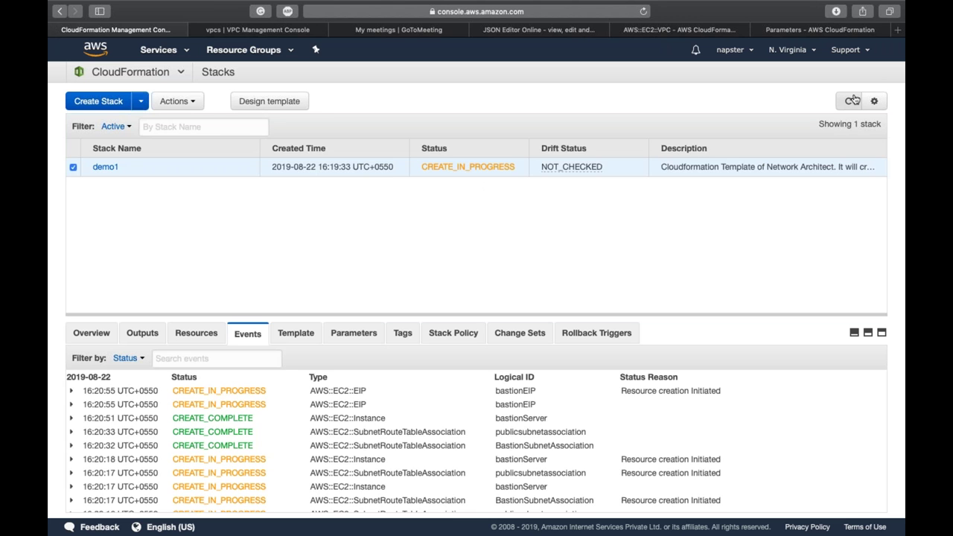
click(852, 100)
click(852, 100)
click(852, 101)
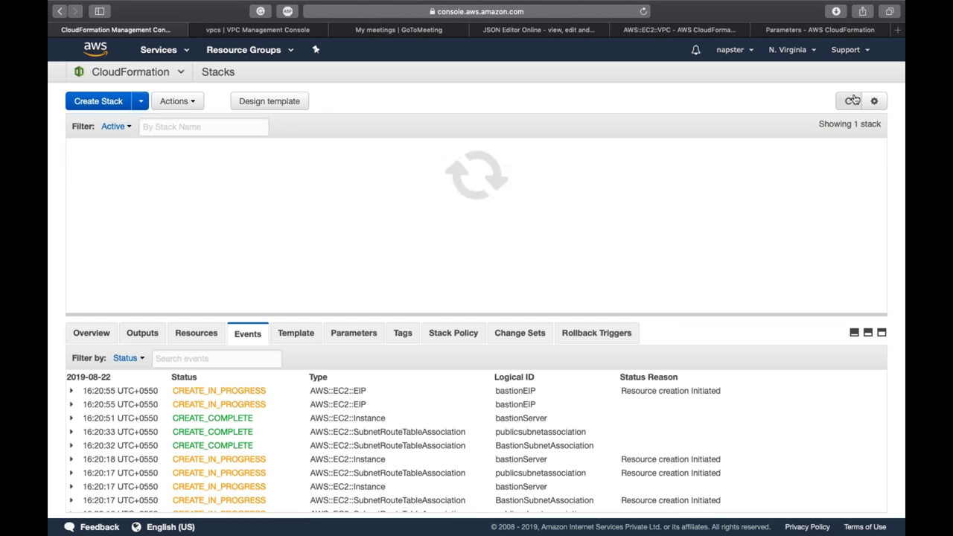
click(853, 100)
click(852, 100)
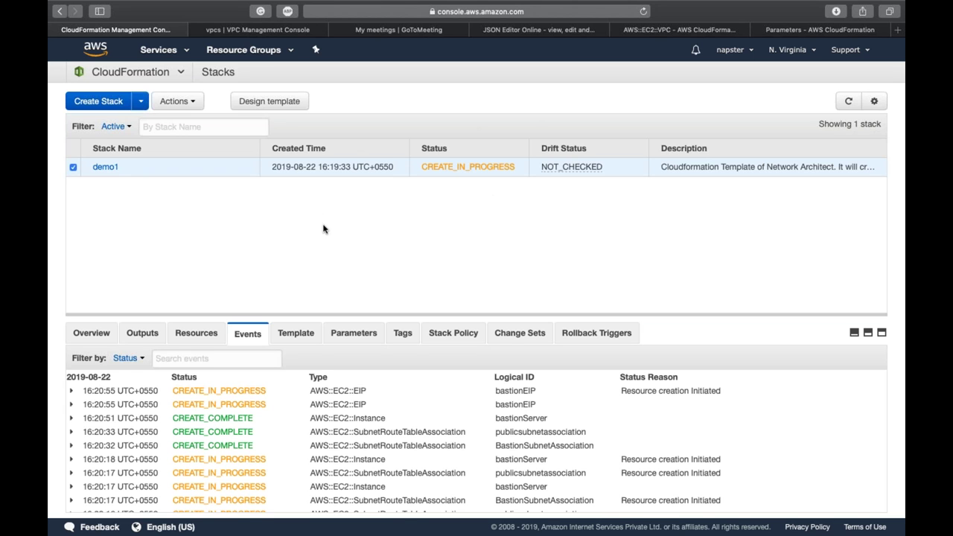
Step: Look over the Parameters block starting at line 342 of the template
click(514, 29)
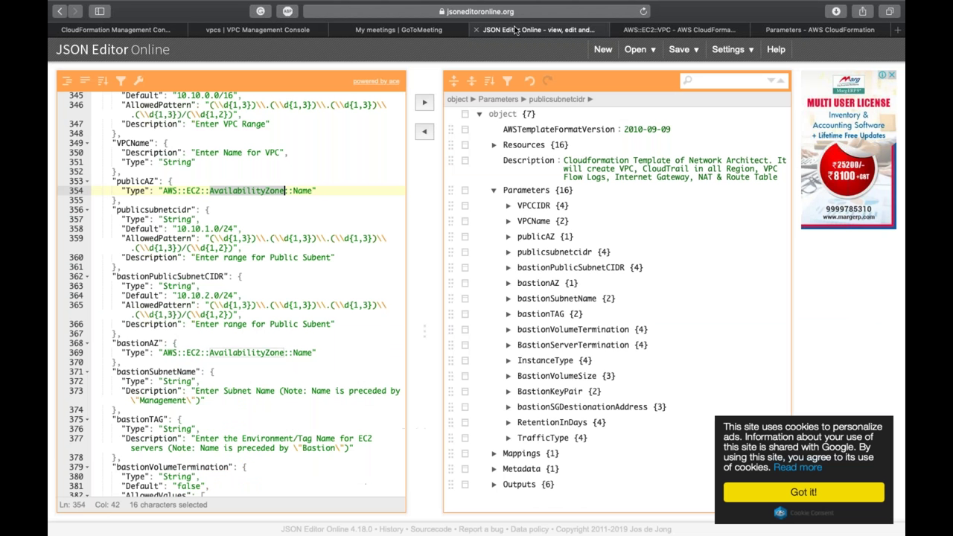
click(166, 198)
scroll(167, 199, up, 5)
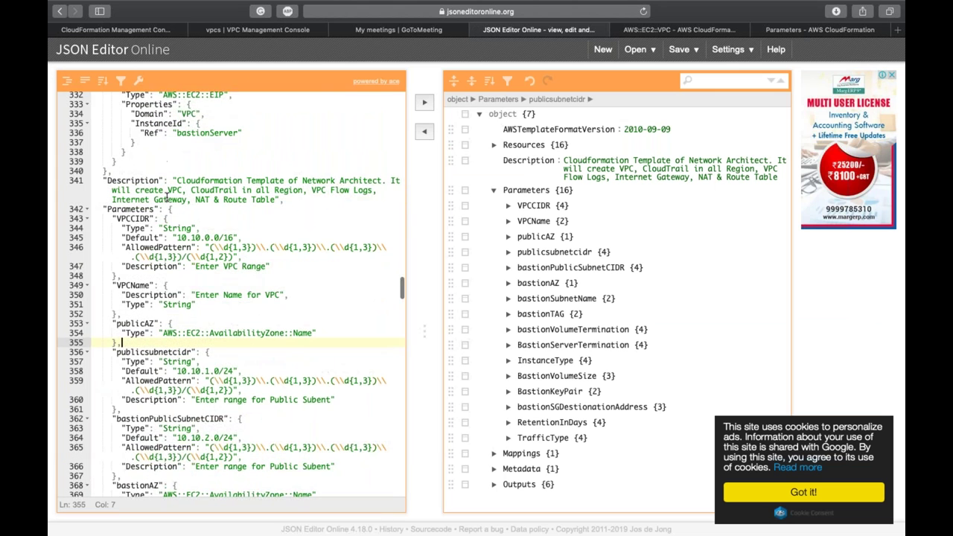
double_click(232, 306)
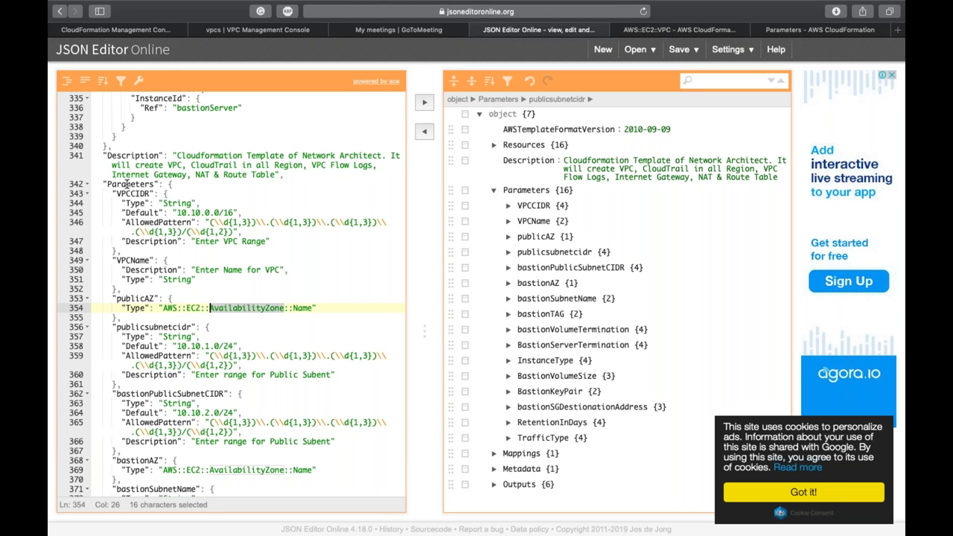
double_click(128, 183)
click(103, 193)
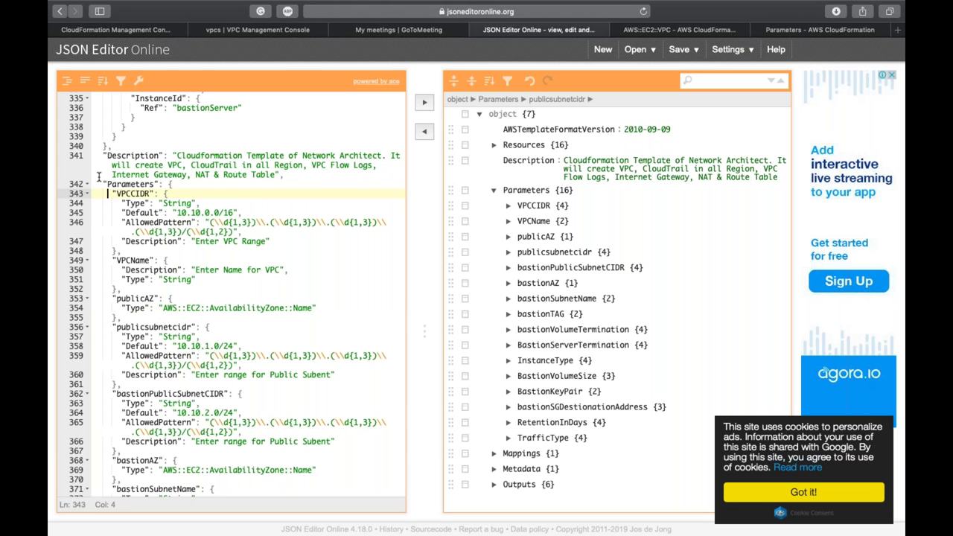
click(99, 183)
double_click(127, 183)
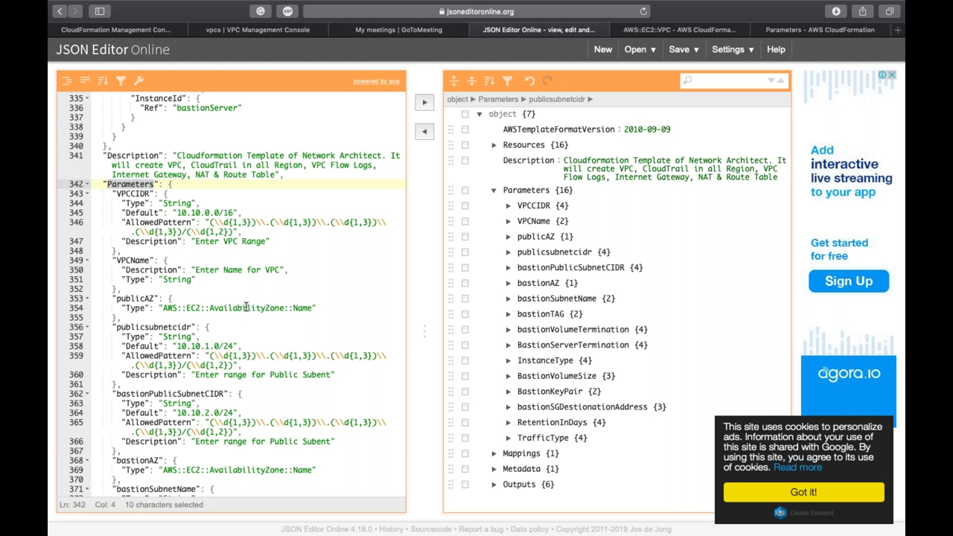
Step: Inspect the publicAZ AvailabilityZone type, then confirm demo1 reads CREATE_COMPLETE
double_click(246, 307)
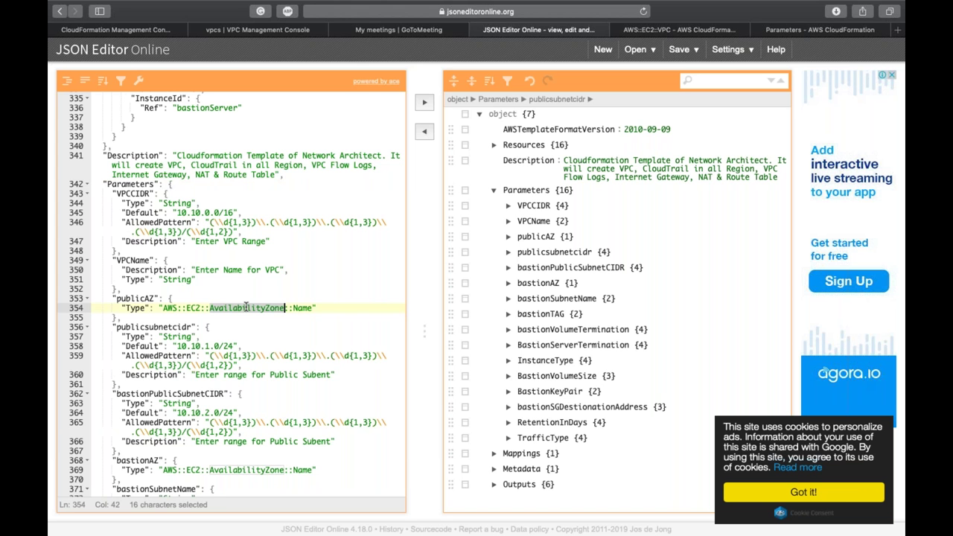
double_click(136, 298)
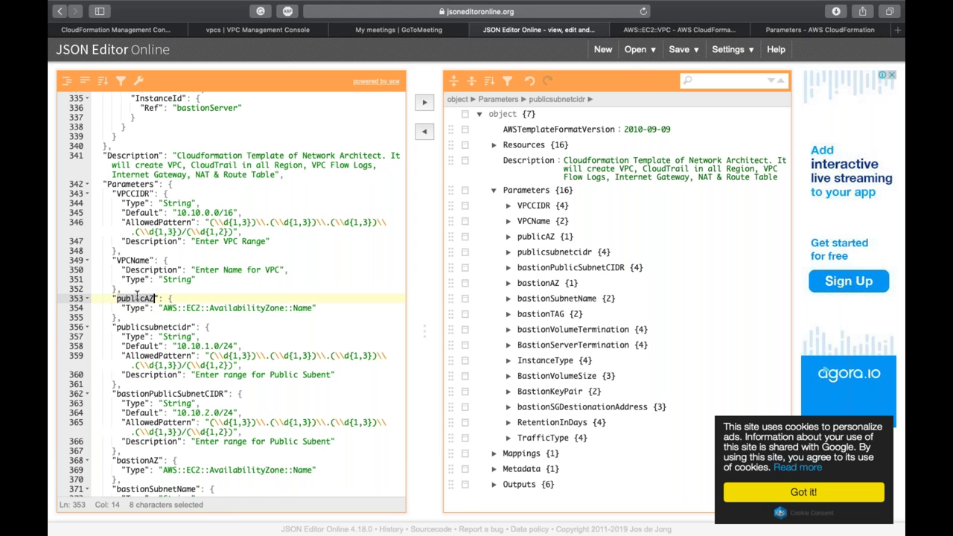
click(130, 30)
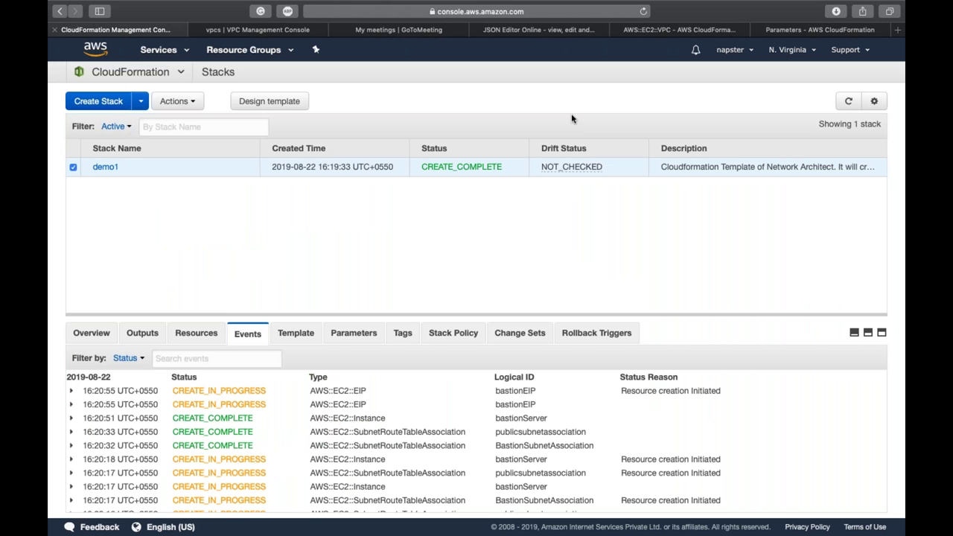
double_click(476, 176)
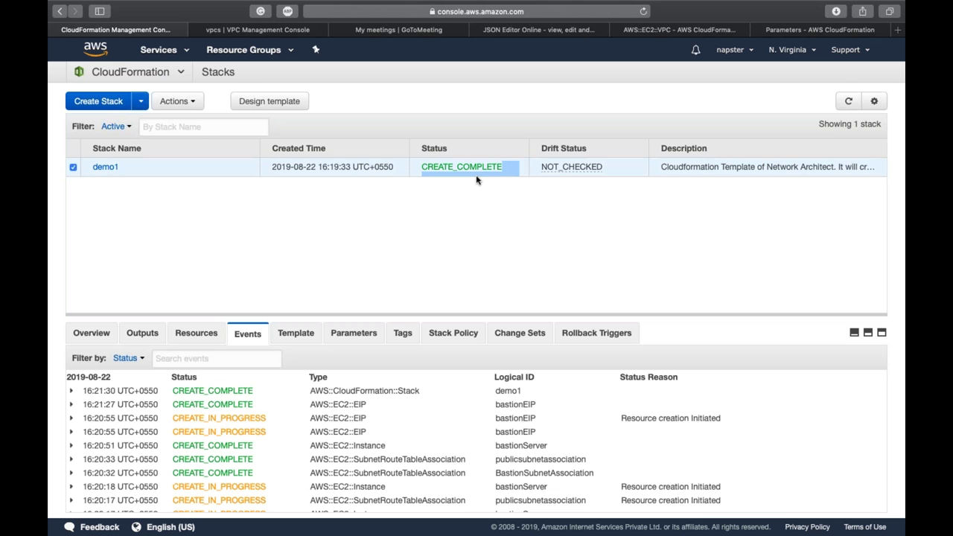
Step: Reload the VPC list and view the Cf-Template VPC's flow logs
click(266, 29)
click(848, 87)
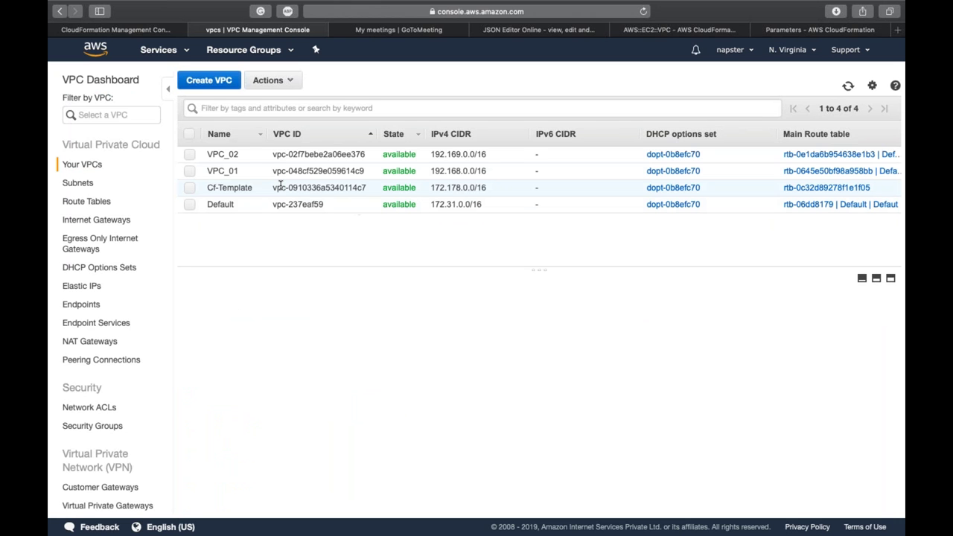
click(254, 191)
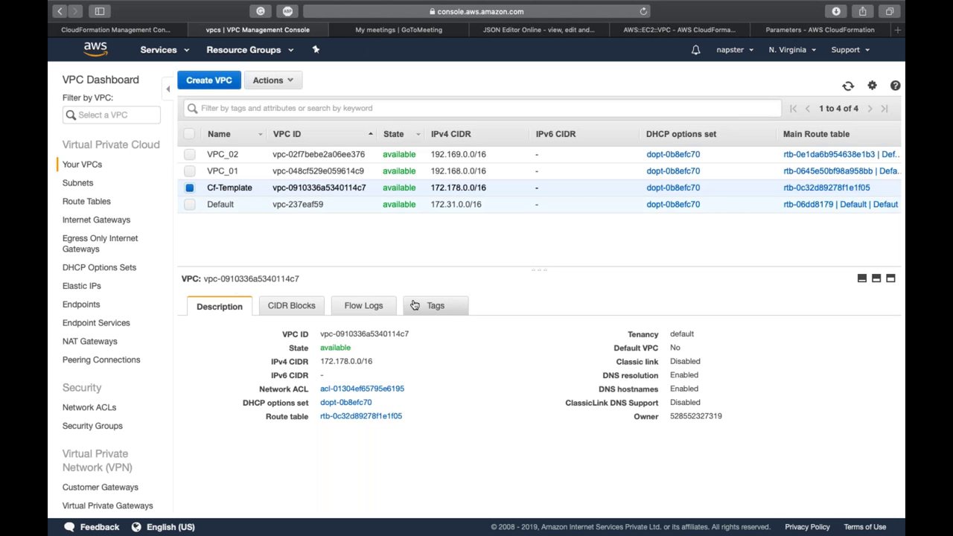
click(372, 306)
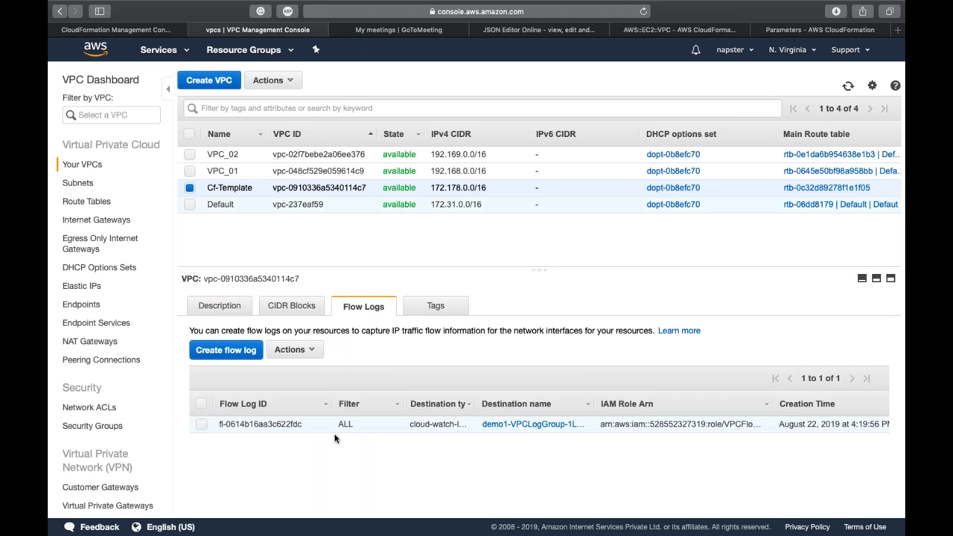
Step: List the subnets sorted by VPC to find the Cf-Template subnets
click(77, 183)
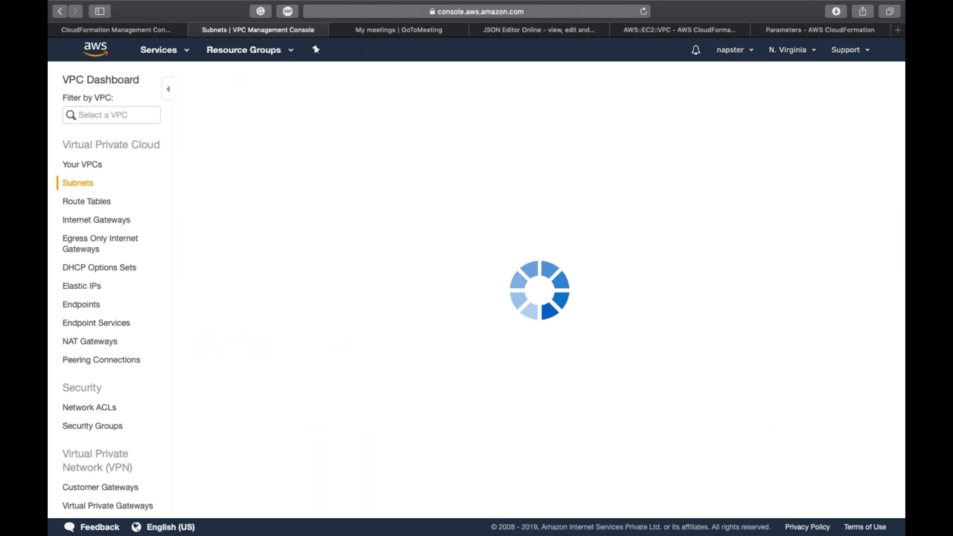
scroll(250, 258, down, 3)
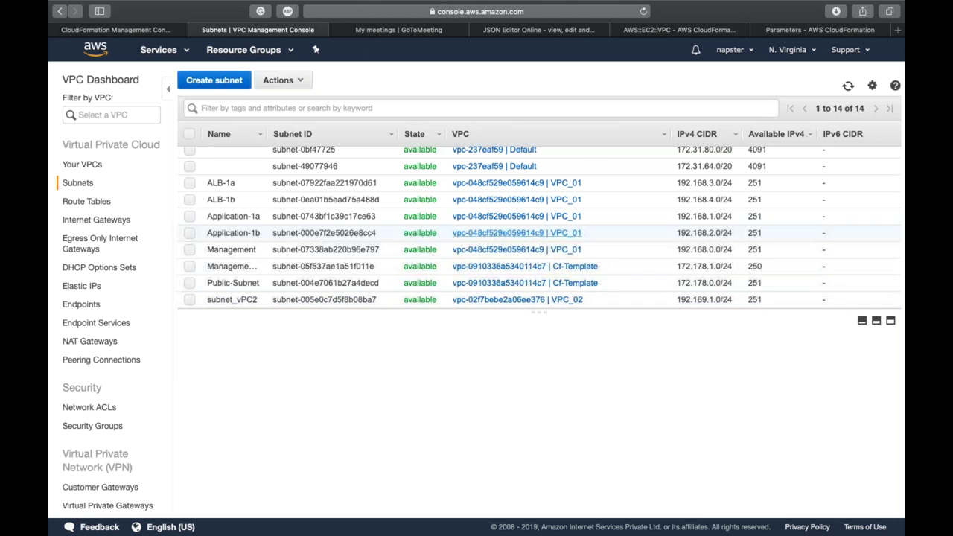
click(522, 131)
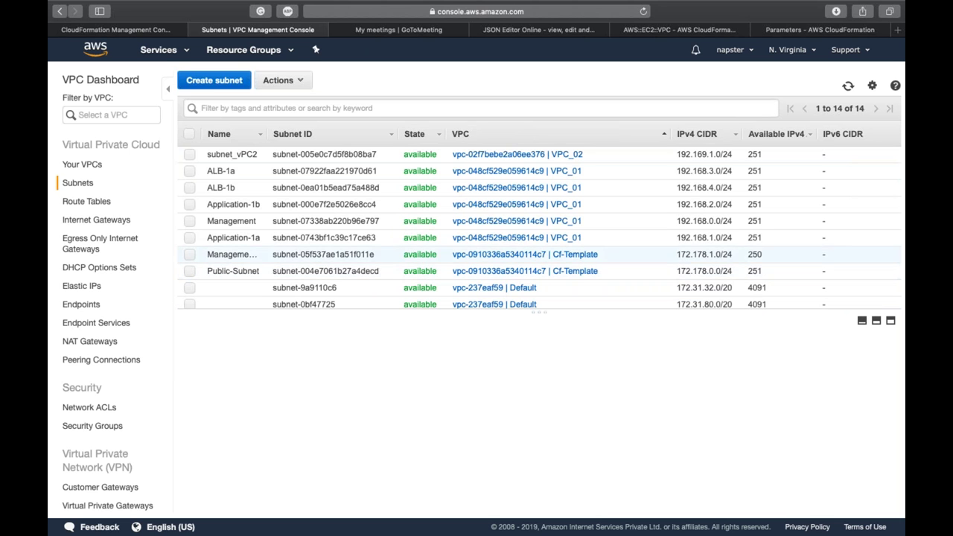
click(104, 204)
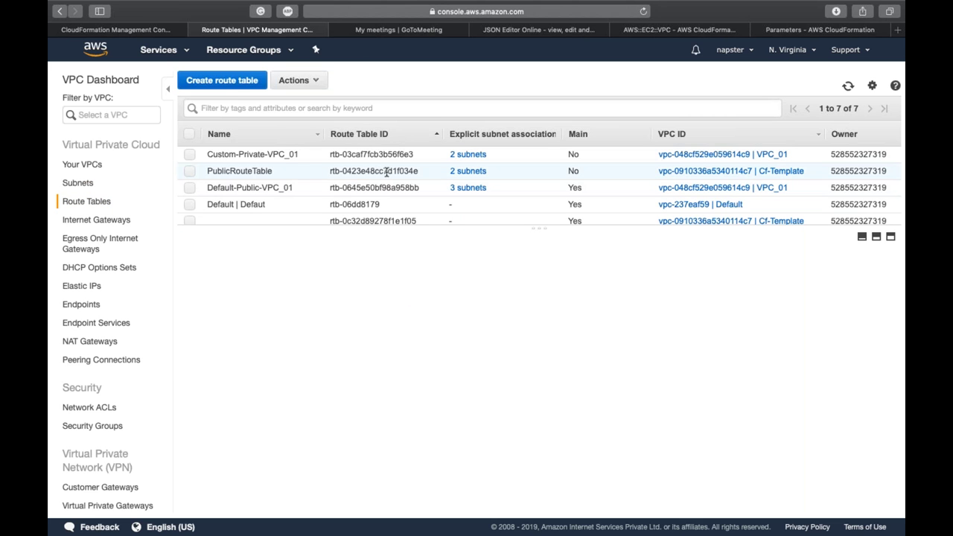
Step: Sort route tables by VPC ID and check PublicRouteTable's routes and subnet associations
click(723, 133)
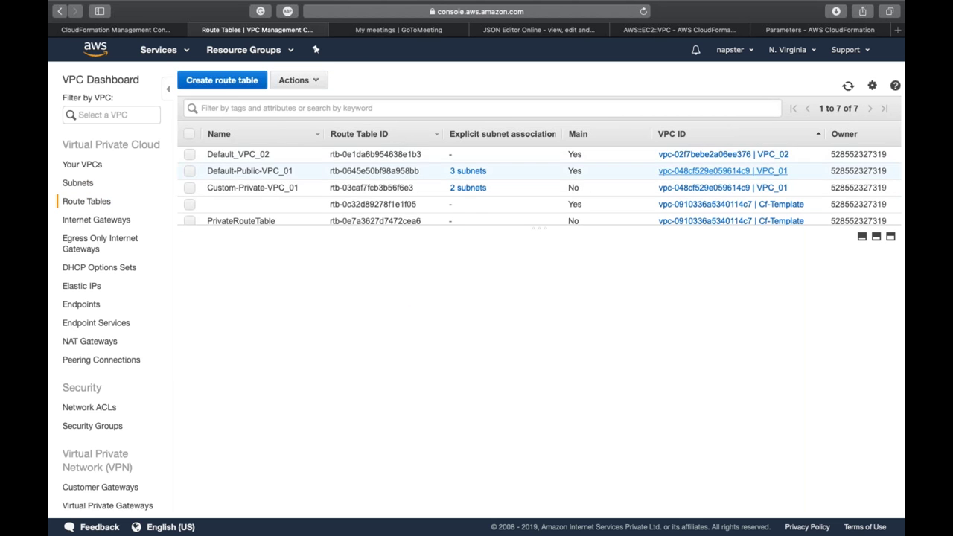
scroll(669, 186, down, 2)
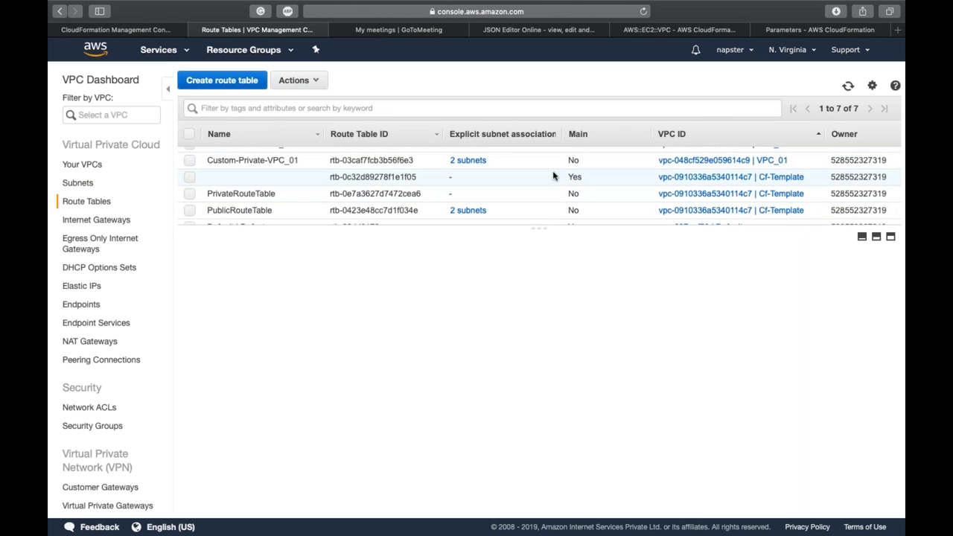
click(236, 211)
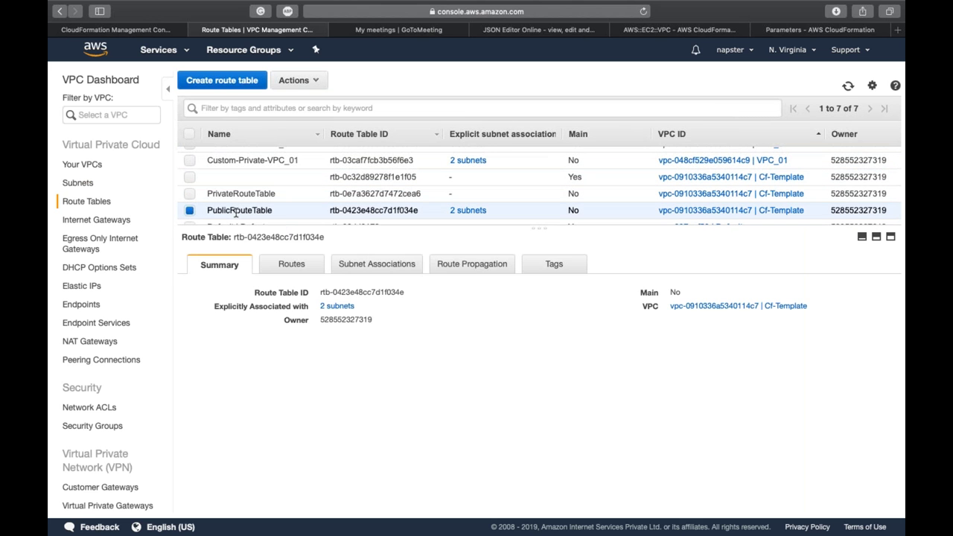
click(241, 194)
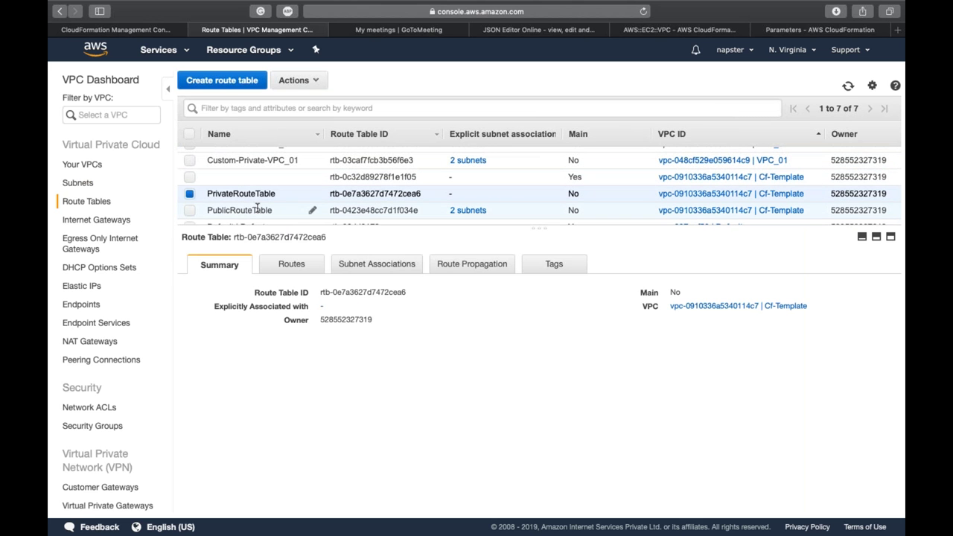
click(257, 210)
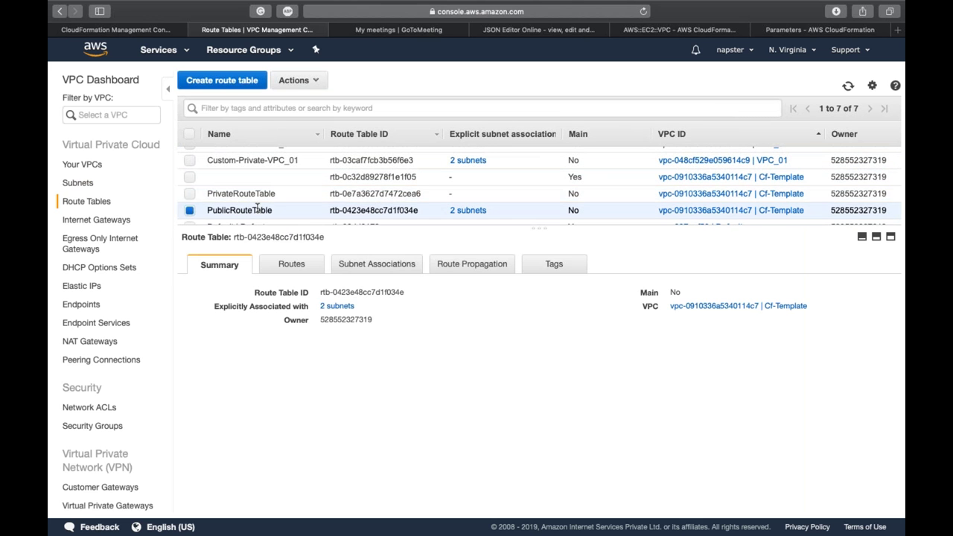
click(287, 269)
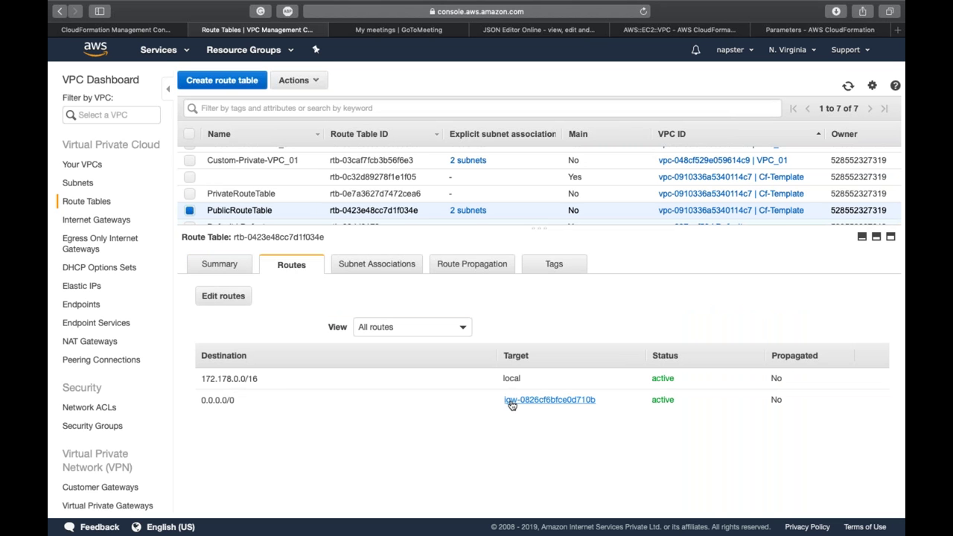
click(379, 265)
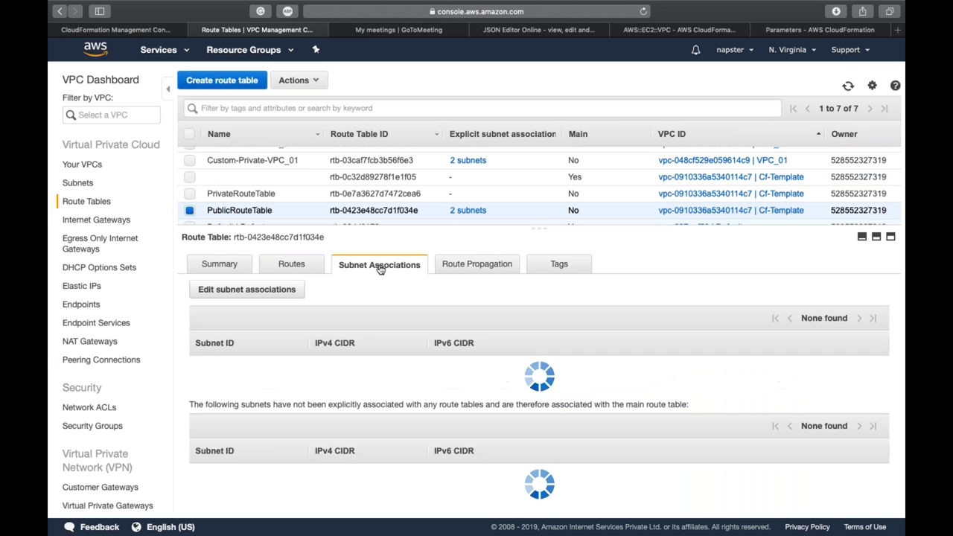
Step: Inspect Cf-Template-InternetGateway, then bring up the Elastic IPs list
click(93, 221)
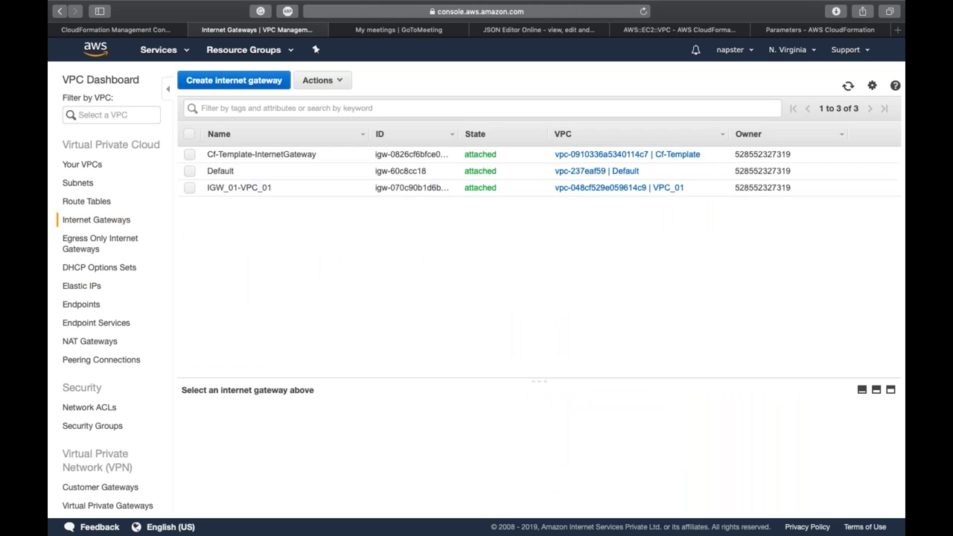
click(294, 156)
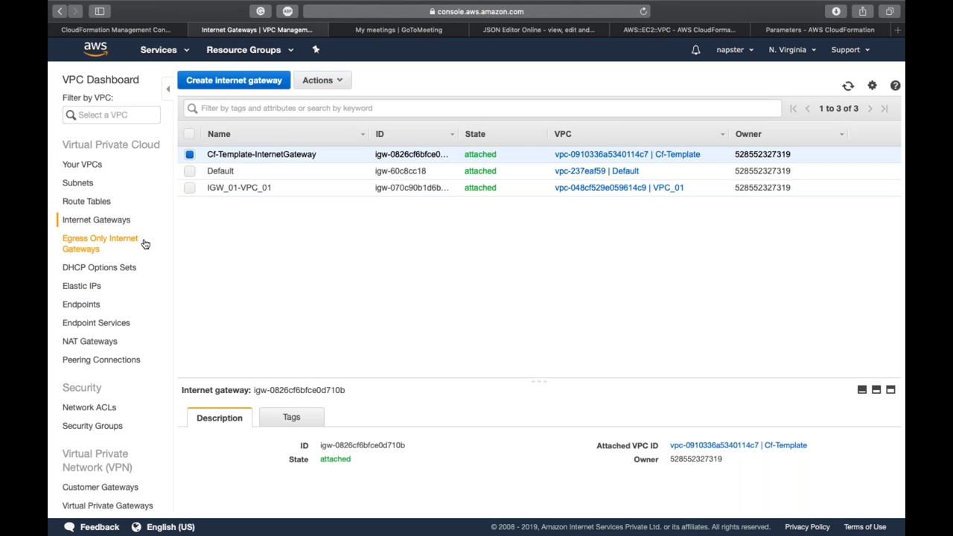
click(98, 290)
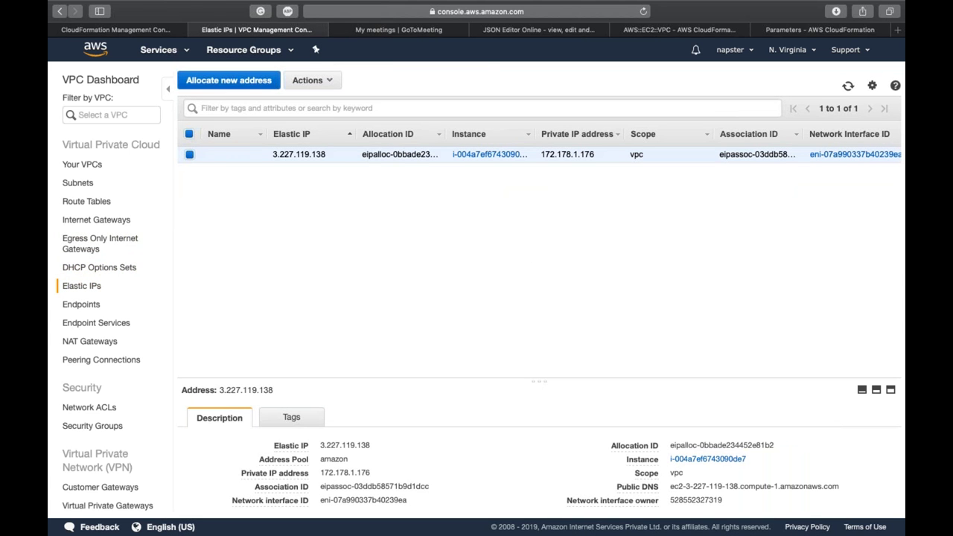
Step: Go to EC2 Instances to confirm Bastion-bastion is running, then return to CloudFormation
click(158, 50)
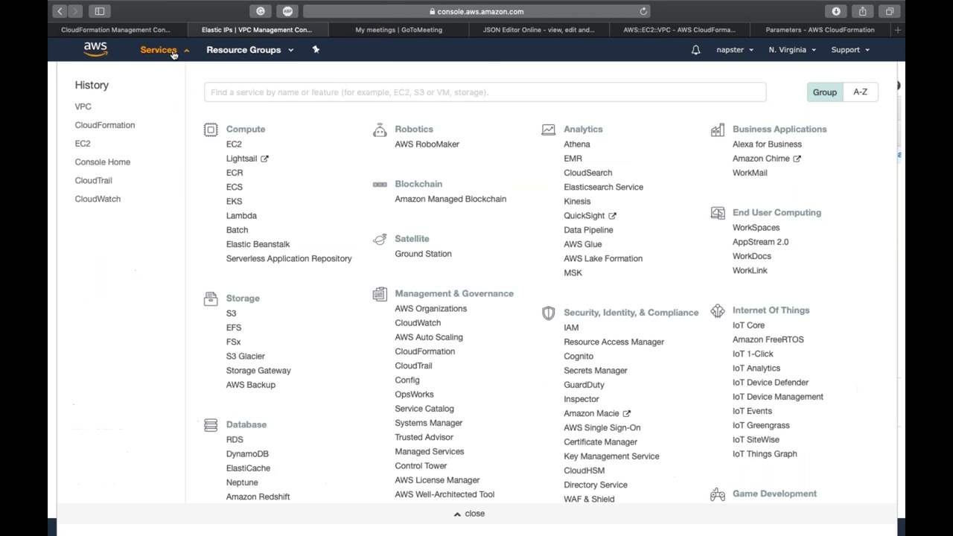
click(83, 144)
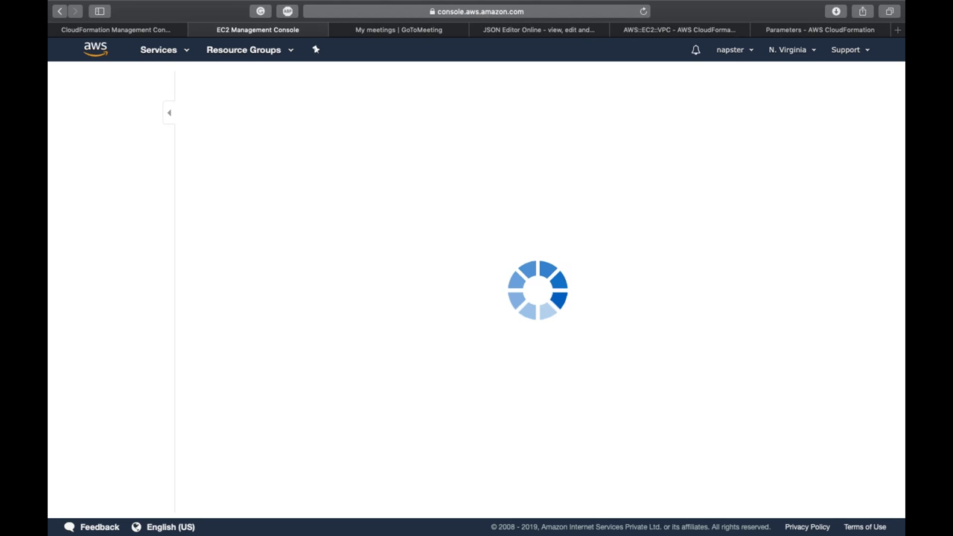
click(84, 170)
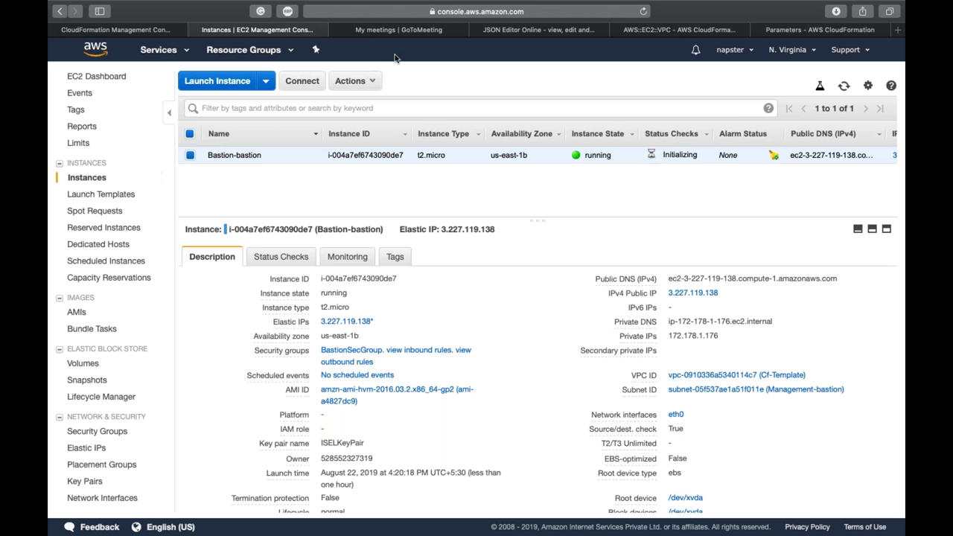
click(110, 32)
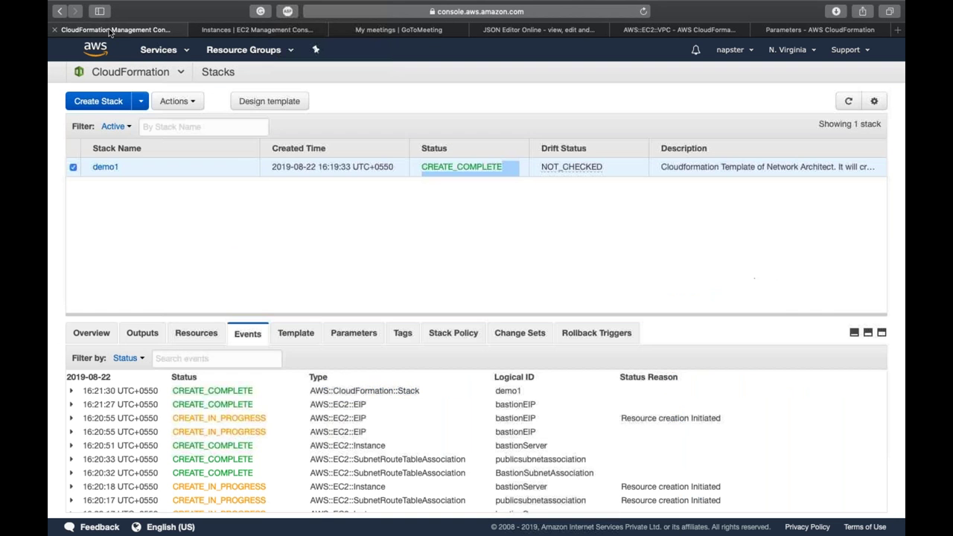
Step: Check the publicAZ AvailabilityZone Name type on line 354 and select the entire template to copy
click(516, 30)
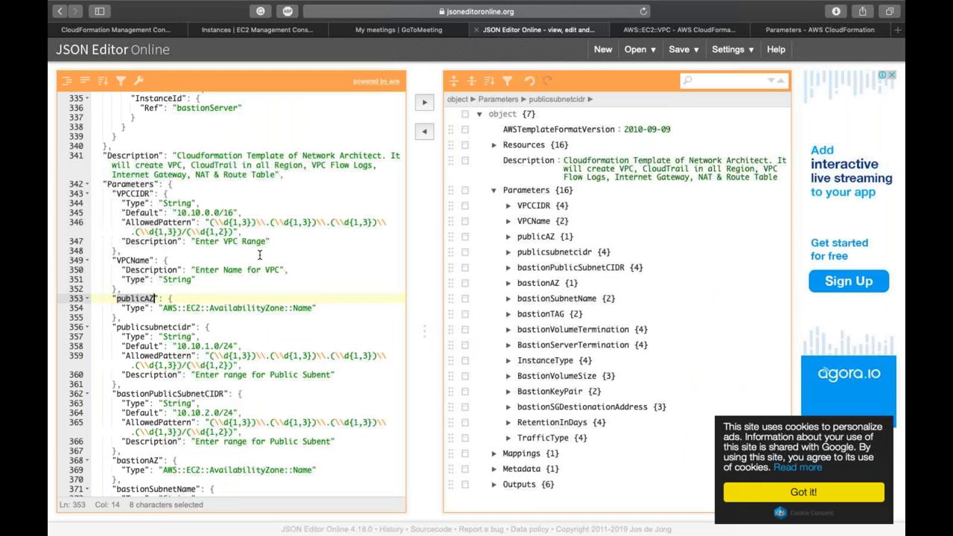
double_click(224, 310)
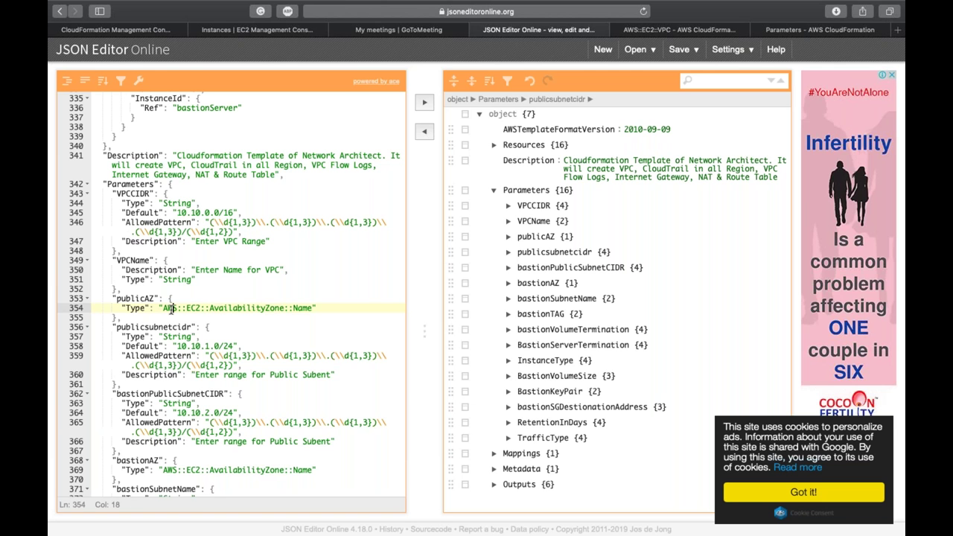
triple_click(169, 308)
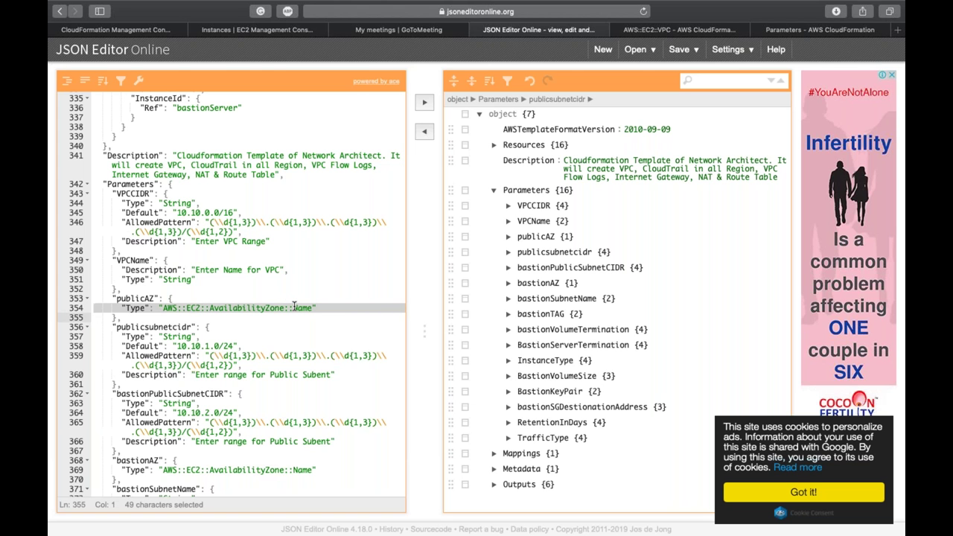
double_click(296, 307)
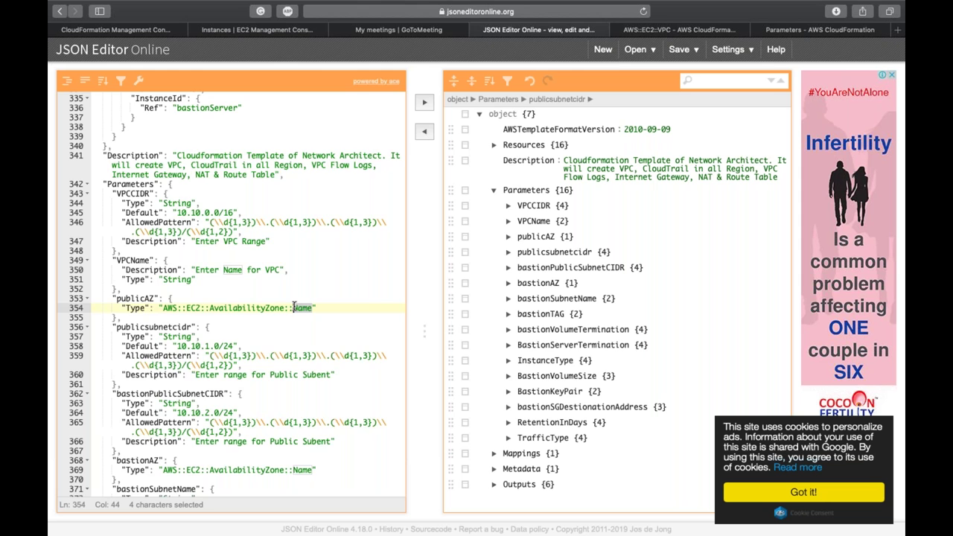
key(super+a)
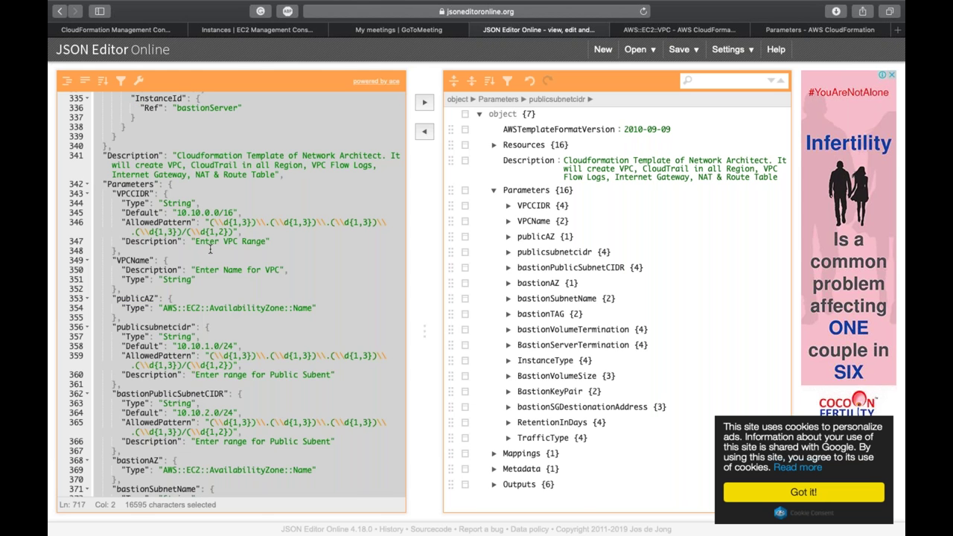
scroll(209, 250, up, 15)
click(115, 29)
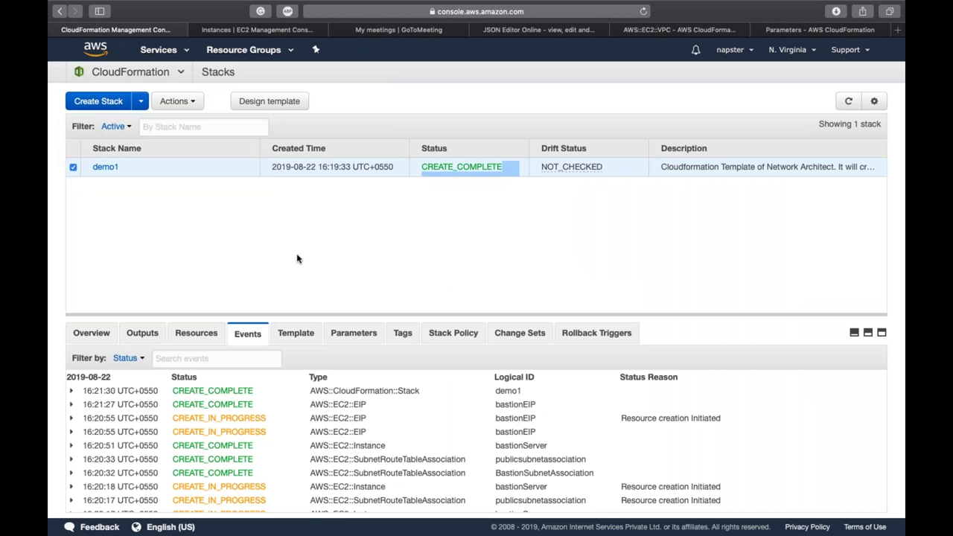
Step: Paste the copied 717-line template into the designer and start the create-stack wizard
click(278, 108)
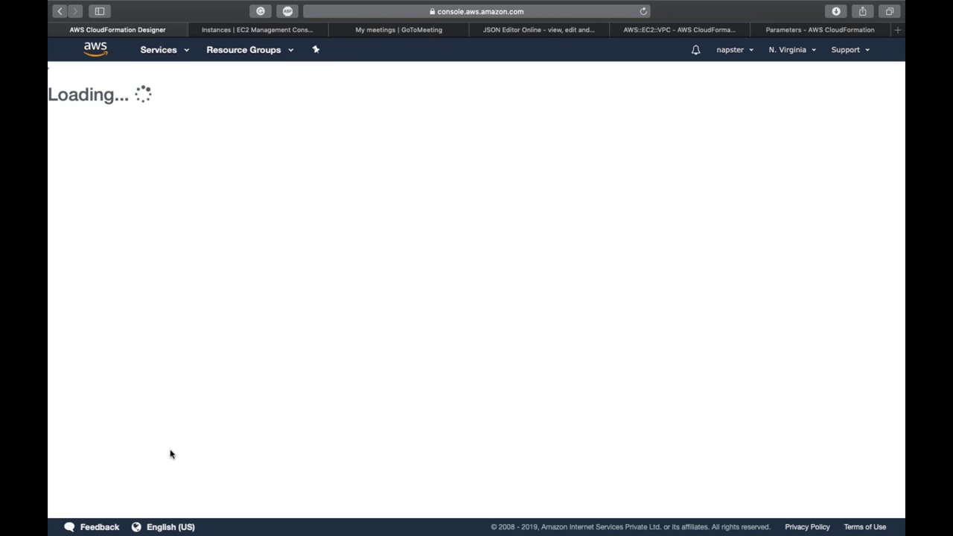
click(153, 497)
key(super+a)
key(super+v)
click(130, 74)
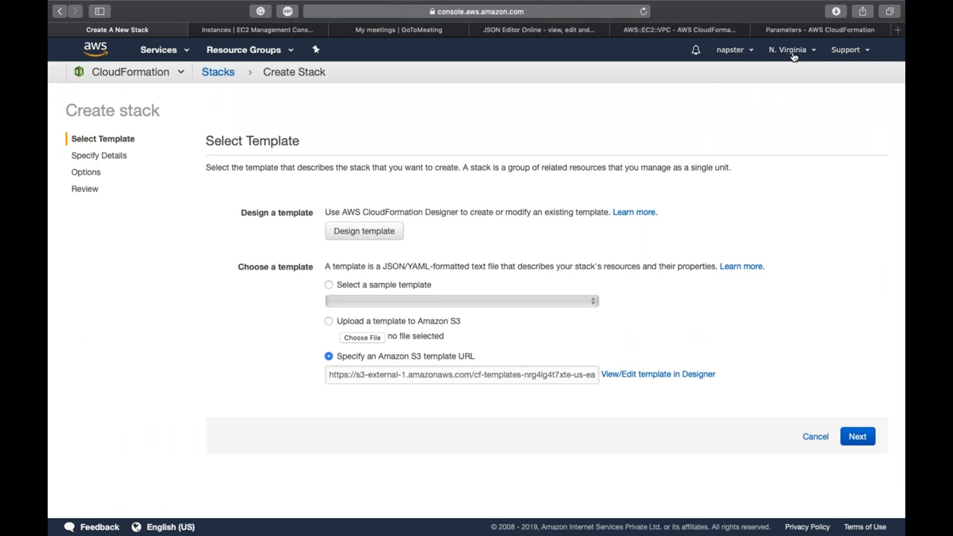
scroll(611, 245, down, 3)
scroll(612, 245, down, 2)
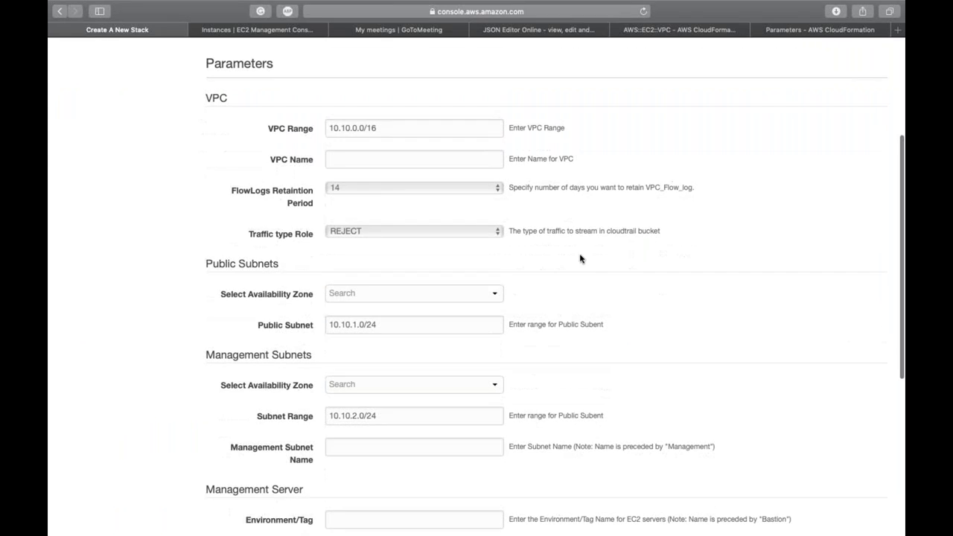
click(436, 294)
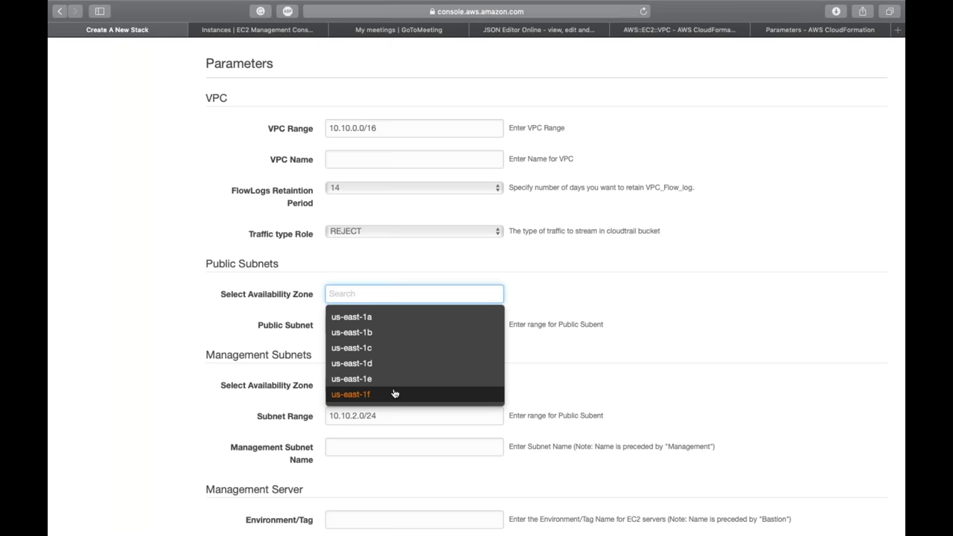
click(706, 254)
scroll(705, 255, up, 3)
Step: Switch the wizard to the Mumbai region and check its public subnet availability zones
click(787, 50)
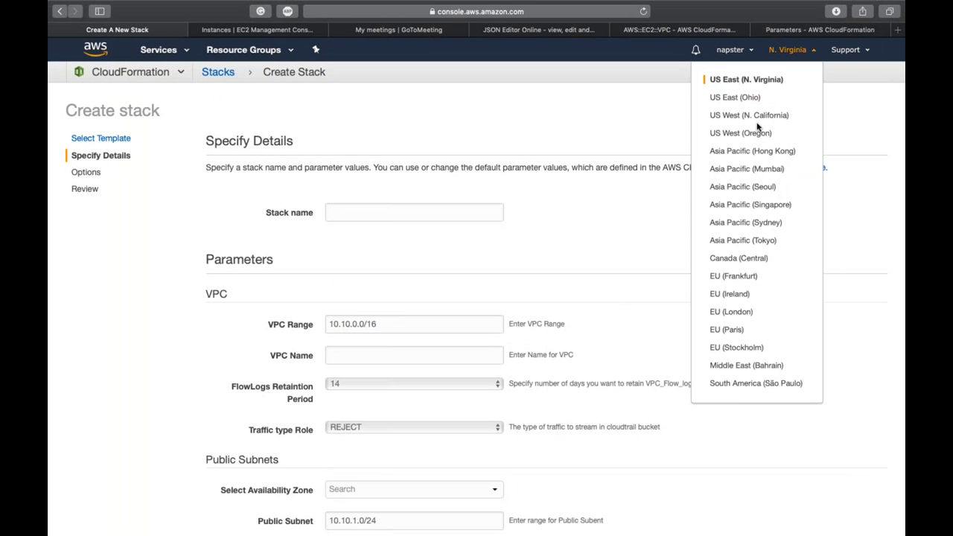
click(755, 168)
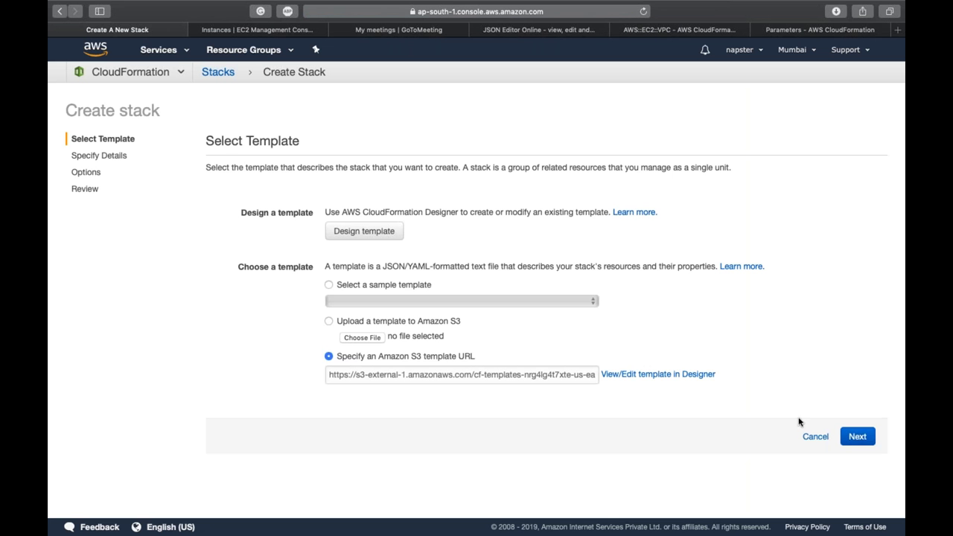
click(855, 436)
scroll(577, 367, down, 4)
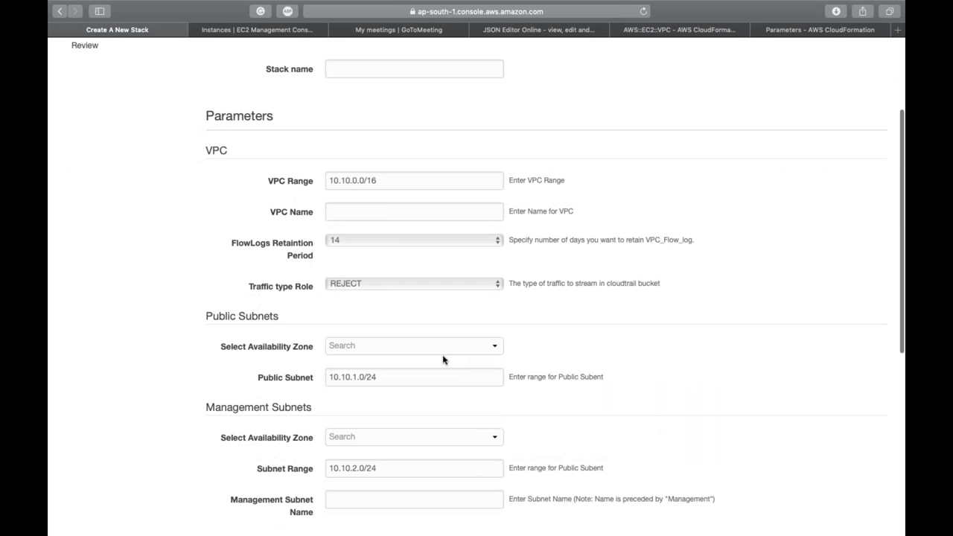
click(443, 354)
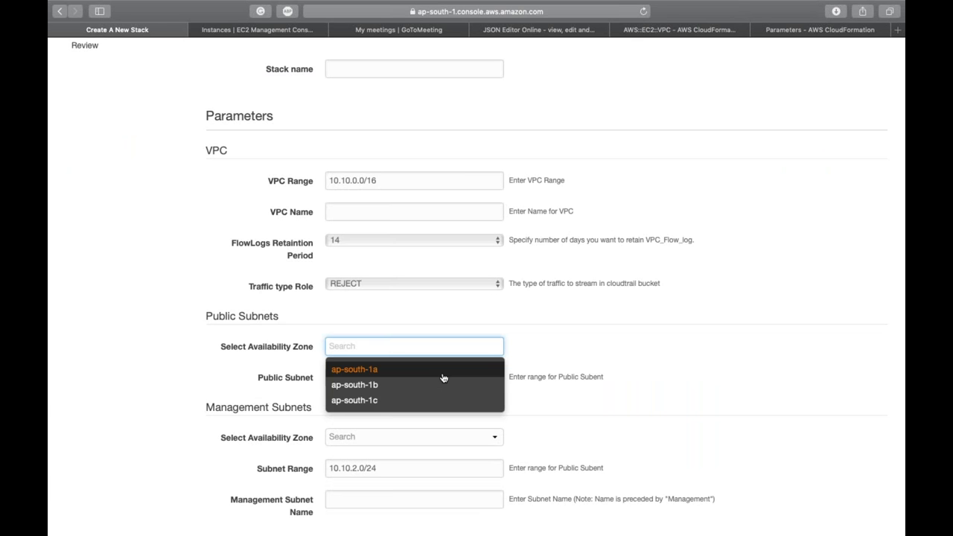
click(538, 367)
scroll(538, 367, up, 5)
click(793, 52)
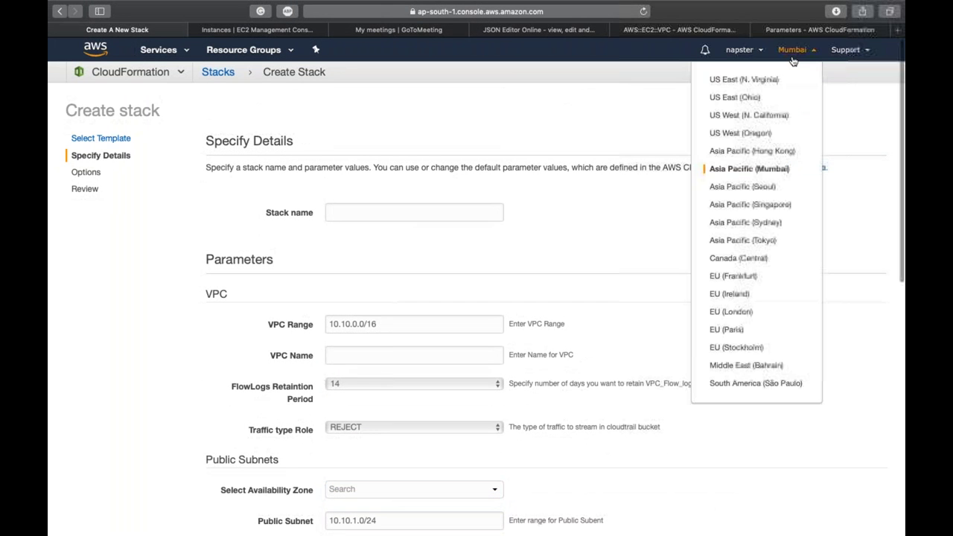
Step: Try switching to the Middle East (Bahrain) region, then back out of enabling it
click(743, 367)
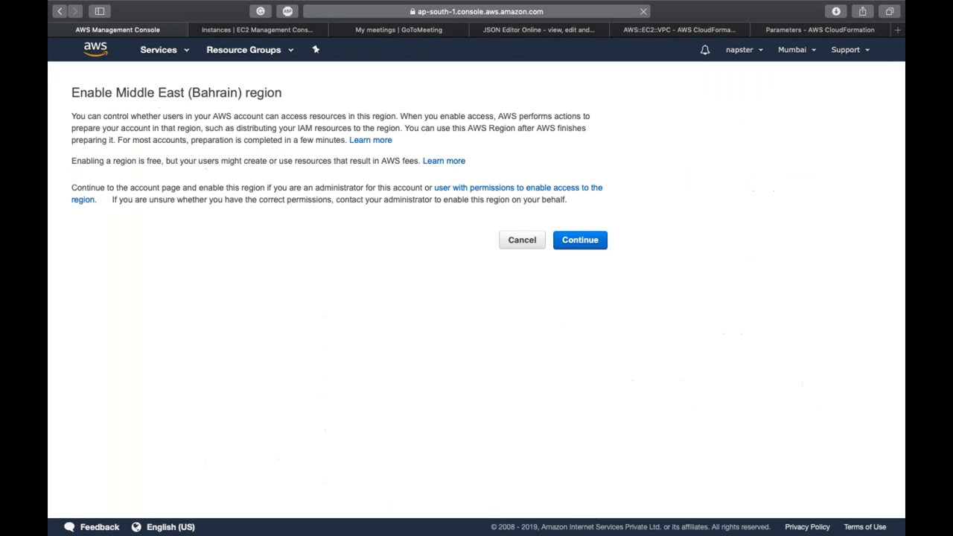
click(579, 240)
click(794, 58)
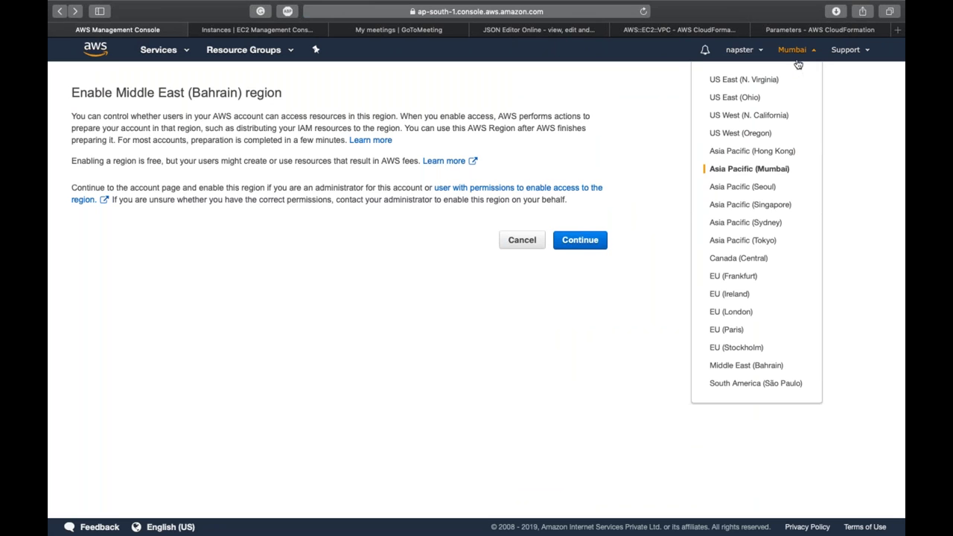
click(757, 223)
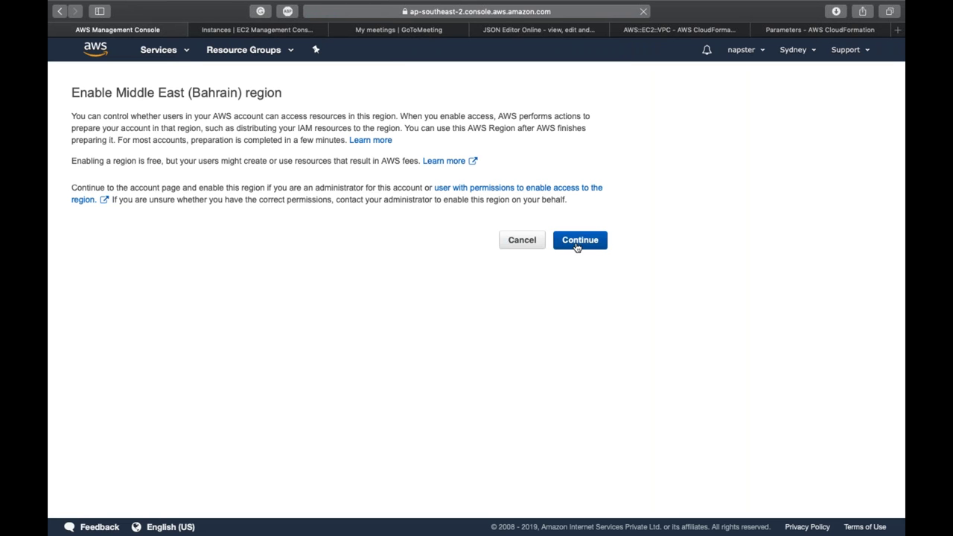
click(537, 248)
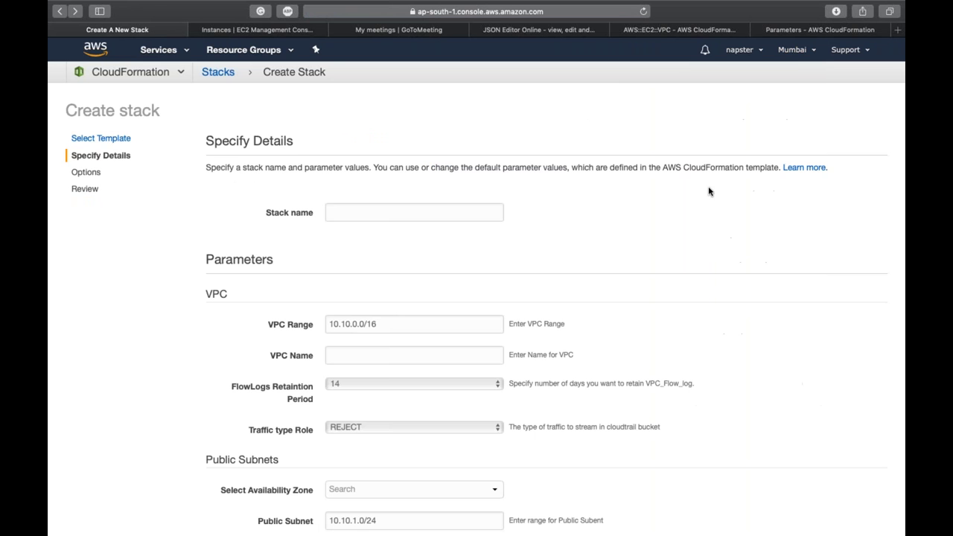
Step: Move the wizard to Asia Pacific (Sydney) and submit the S3 template URL
click(795, 54)
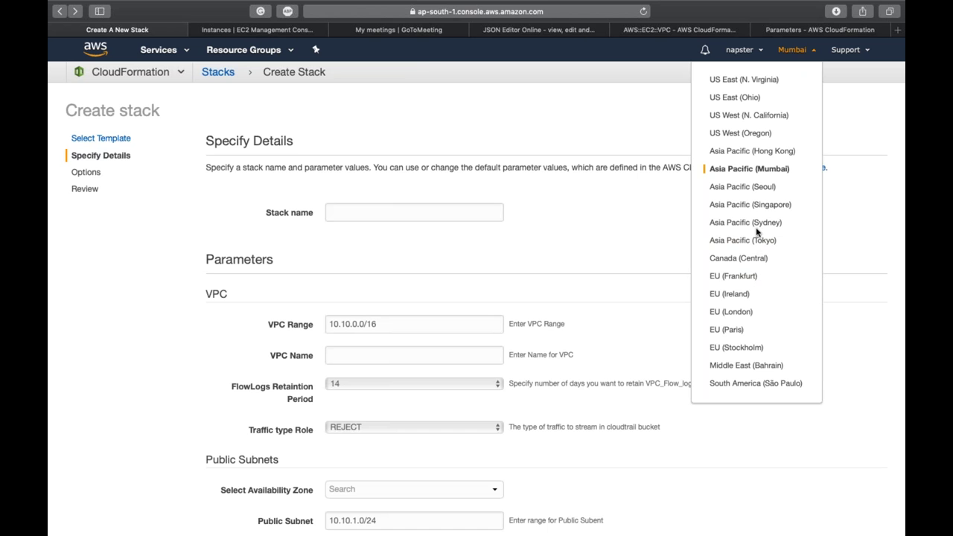
click(755, 226)
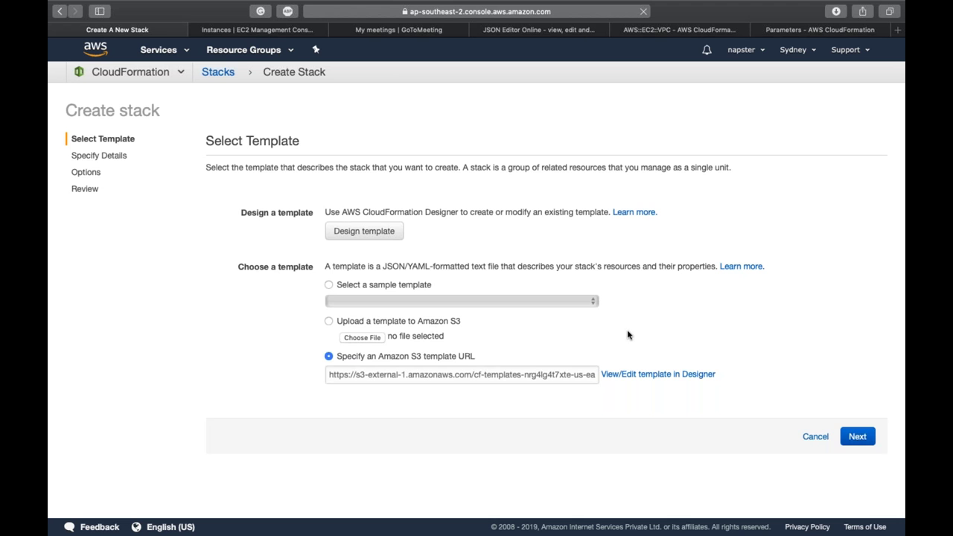
click(865, 438)
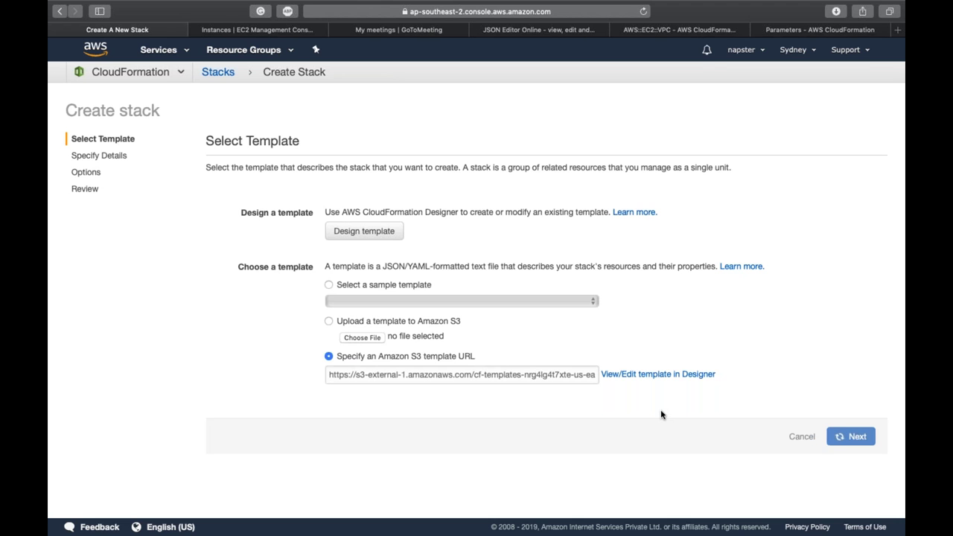
Step: Check that the Public Subnets Availability Zone list offers the Sydney ap-southeast-2 zones, choosing none
scroll(661, 414, down, 4)
scroll(661, 414, down, 1)
click(394, 298)
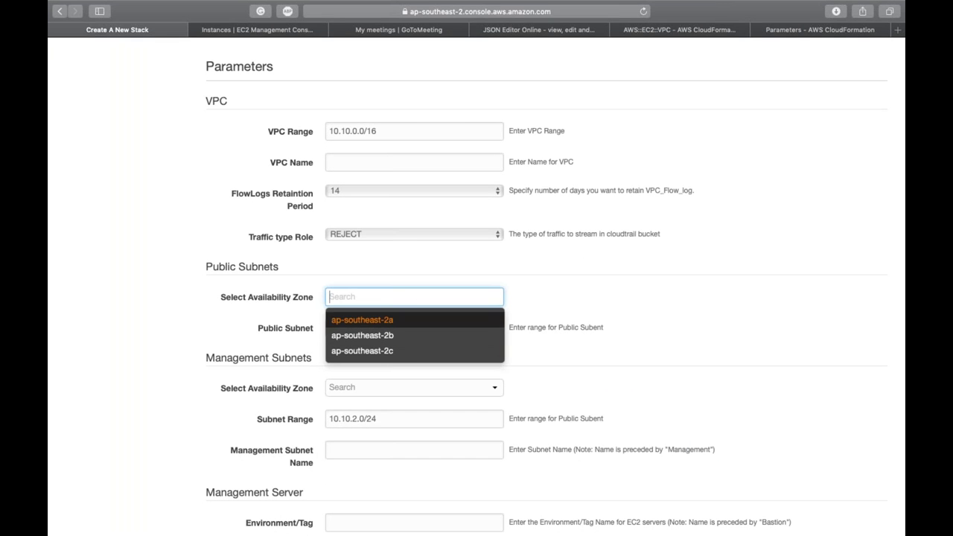
click(552, 295)
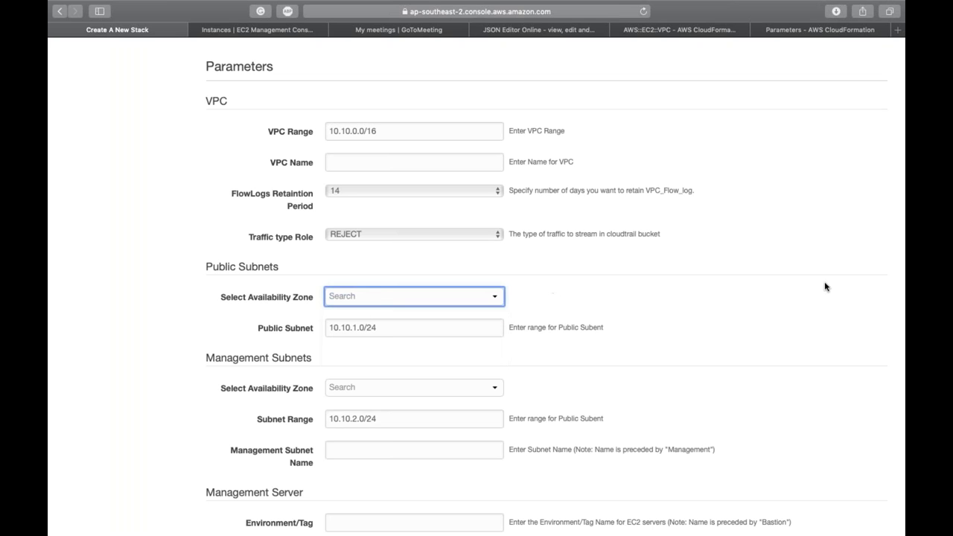
Step: Return to the template in JSON Editor Online and clear the whole-template selection
click(553, 30)
click(274, 265)
scroll(248, 266, up, 5)
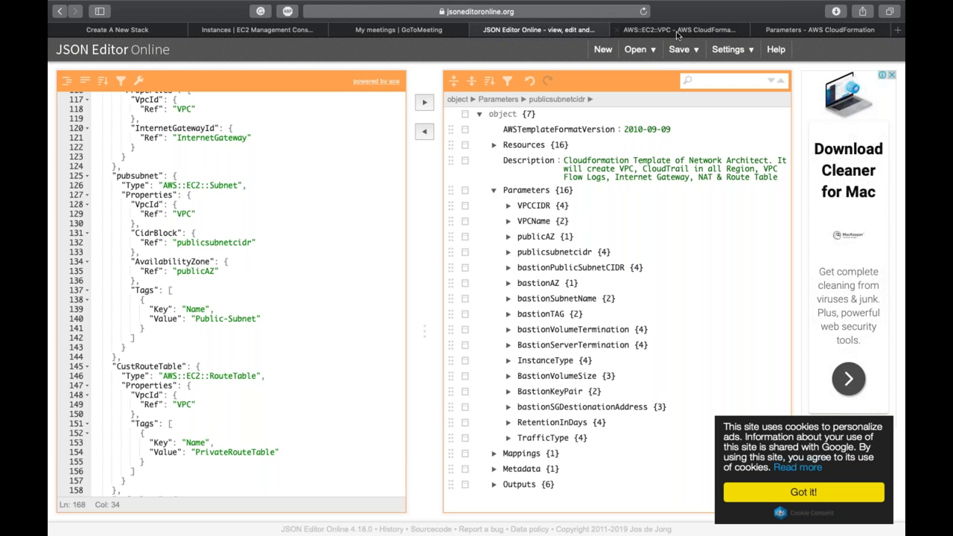
Step: Inspect the end of the pubsubnet block and the Outputs section on line 647
click(213, 345)
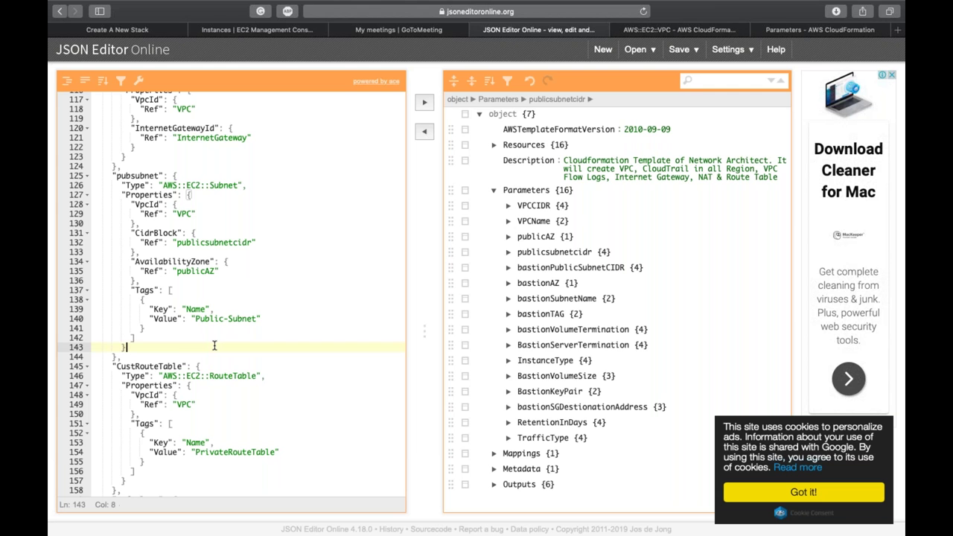
scroll(213, 346, down, 20)
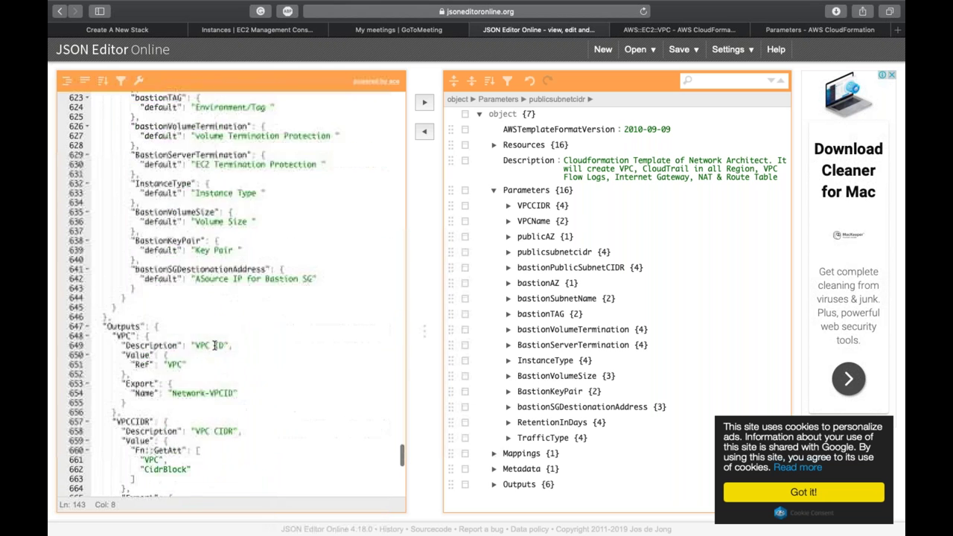
scroll(214, 345, down, 2)
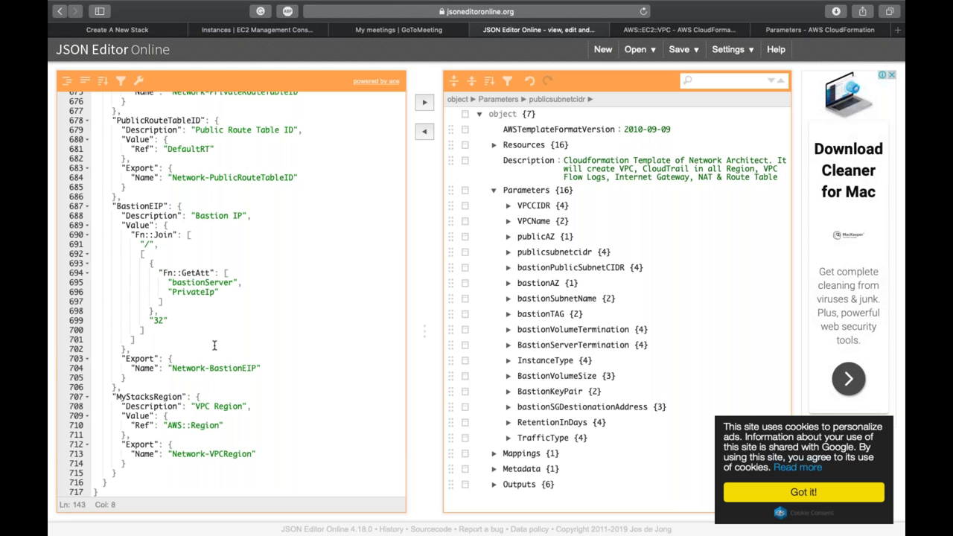
click(183, 265)
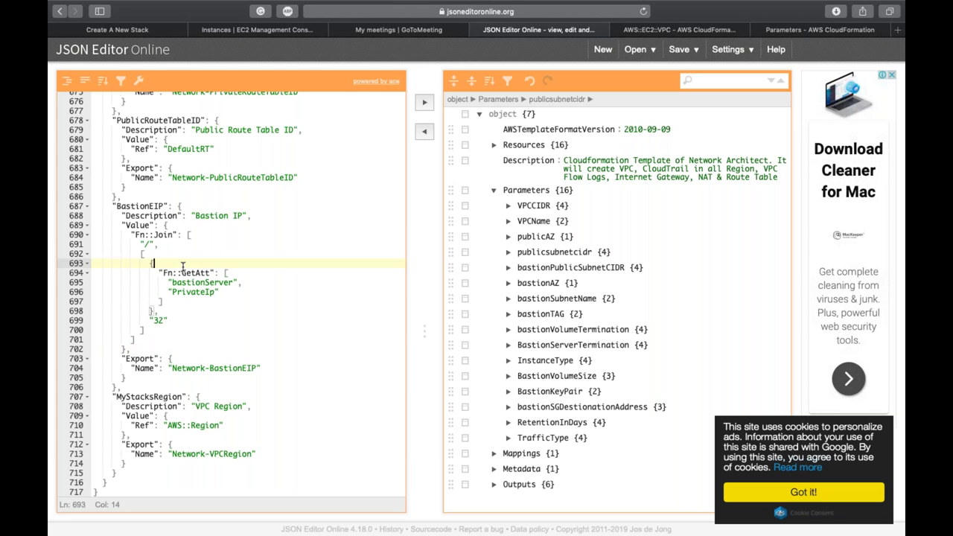
scroll(183, 266, up, 5)
scroll(182, 267, up, 3)
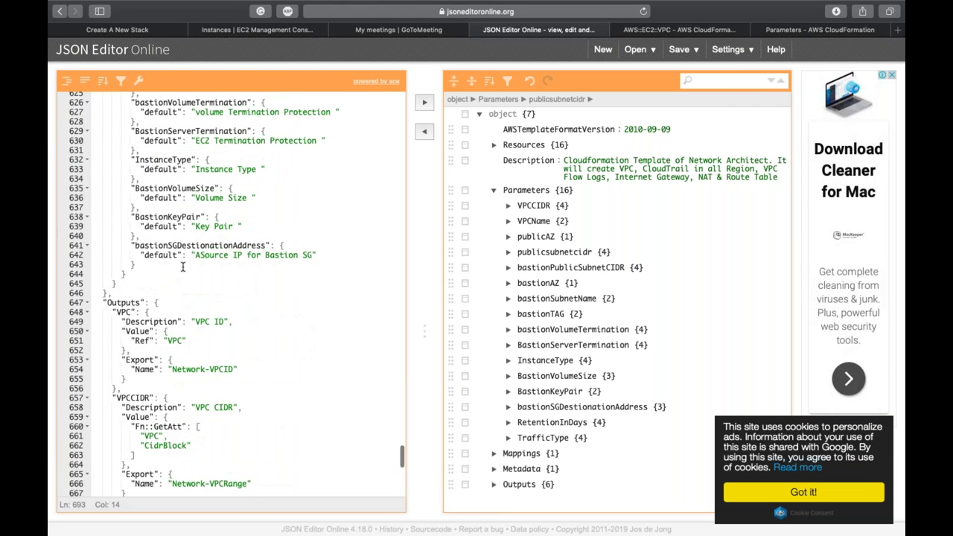
double_click(130, 301)
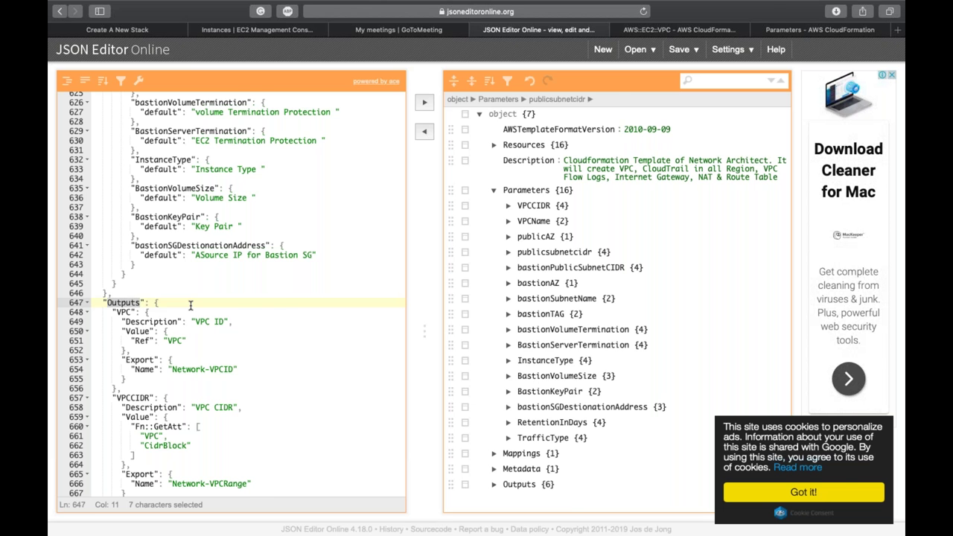
Step: Leave the browser for Mission Control to see all open desktop windows
key(F12)
key(ctrl+Right)
key(ctrl+Up)
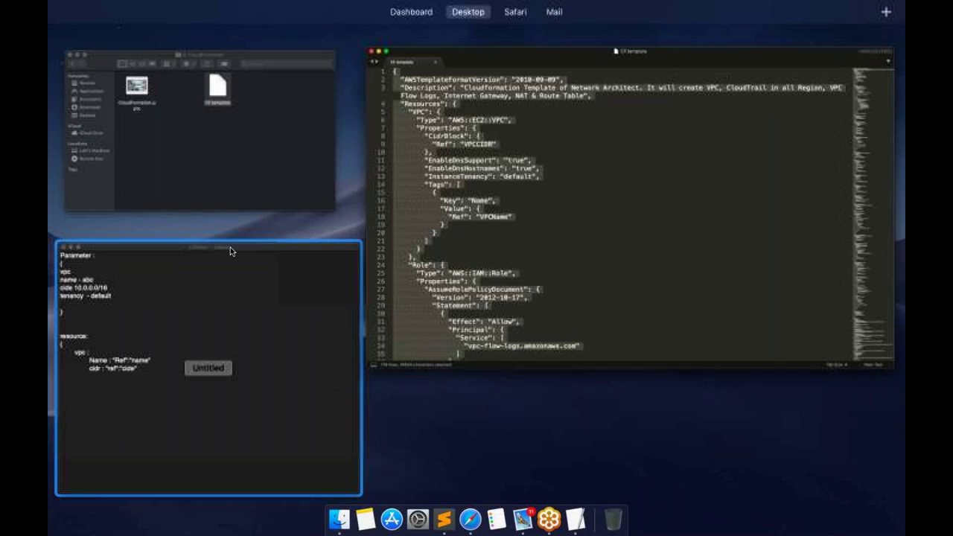
Step: In the Untitled TextEdit notes, add the line 'elastic ip - 12.156.23.45'
click(240, 310)
text(")
key(Return)
key(Return)
key(Return)
key(Return)
key(Return)
text(elatic i)
key(BackSpace)
key(BackSpace)
key(BackSpace)
key(BackSpace)
key(BackSpace)
text(stio)
key(BackSpace)
text(c ip -)
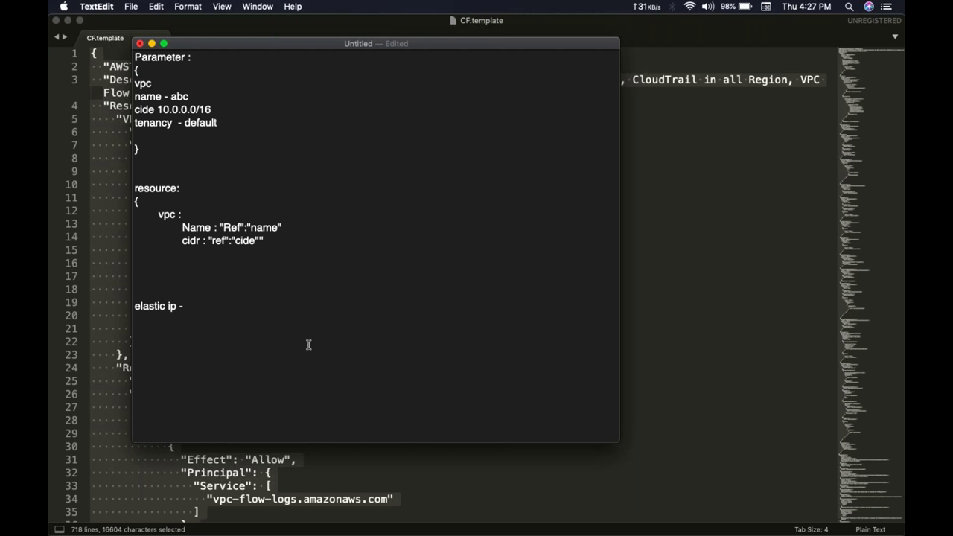
text( 12.156.23.45)
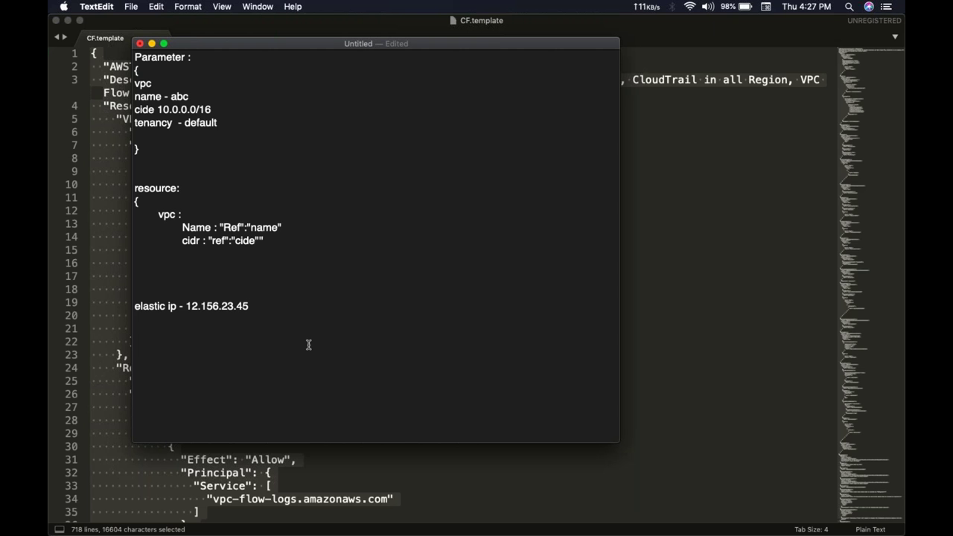
Step: Add a 'security group -' line below the elastic ip entry
key(Return)
text(security group -)
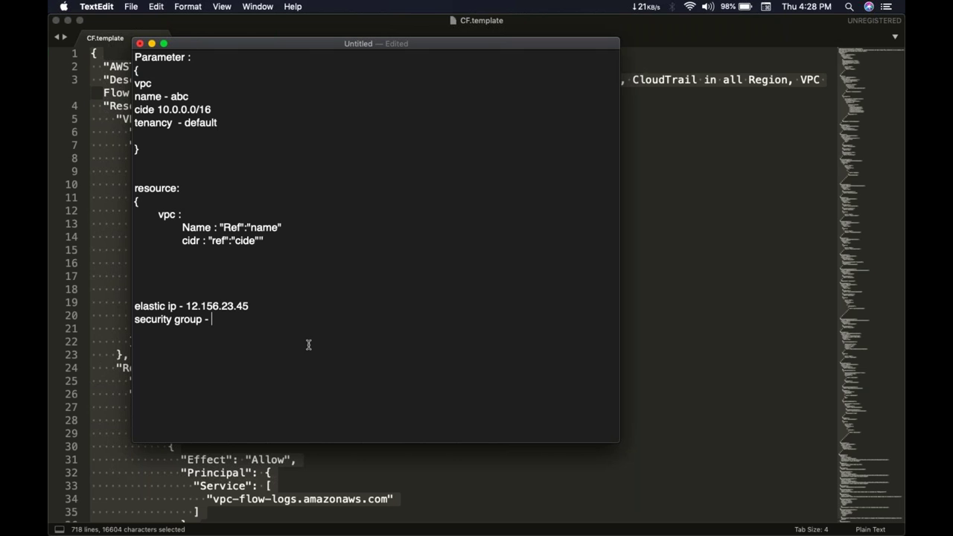
double_click(214, 305)
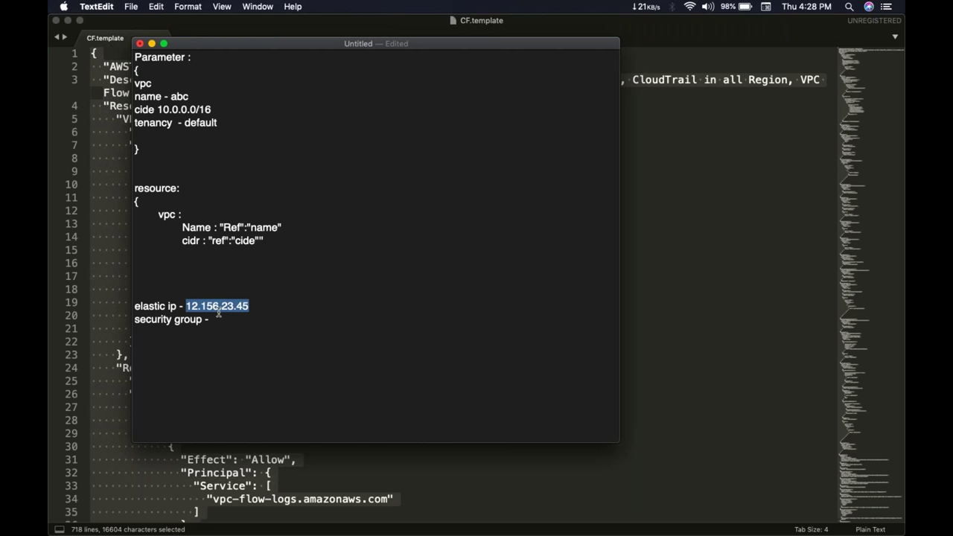
click(221, 316)
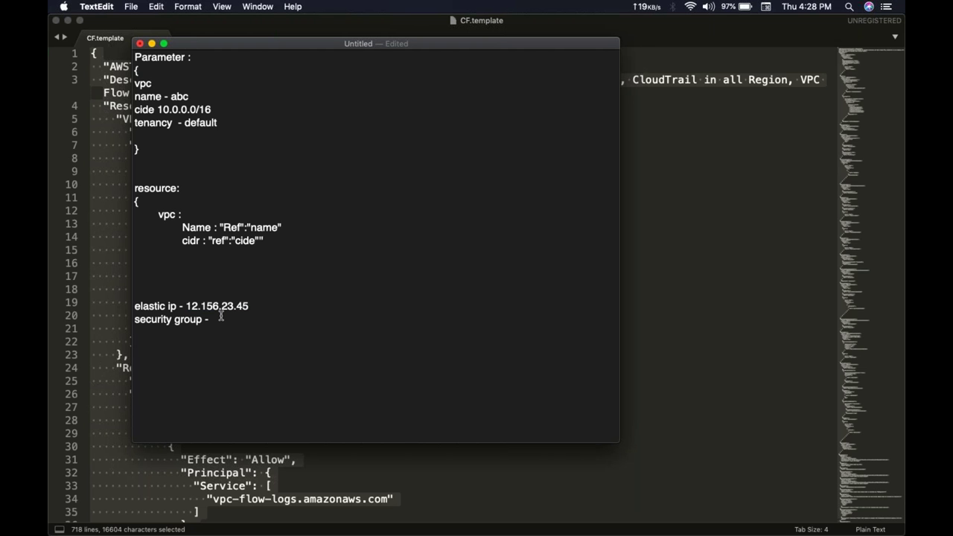
text(")
key(BackSpace)
drag(186, 305, 250, 304)
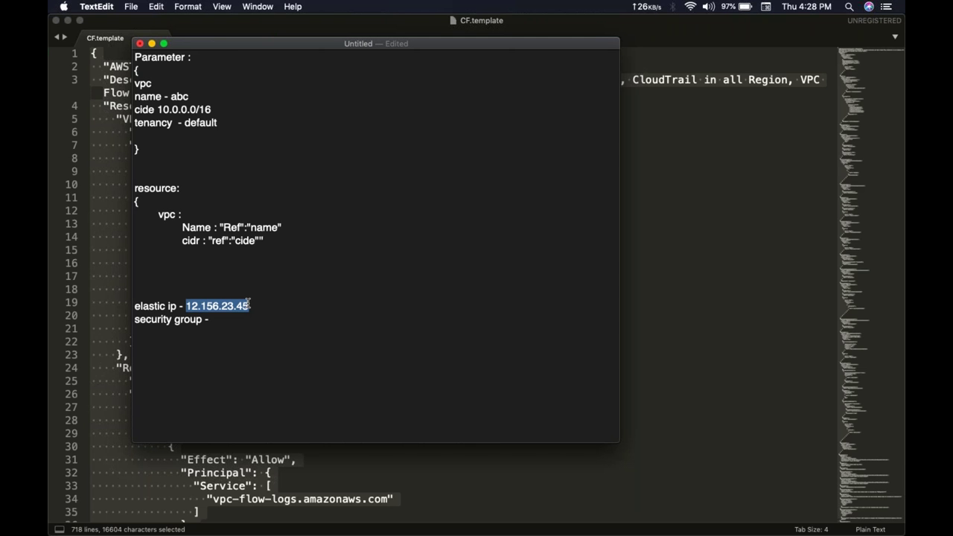
click(250, 304)
click(237, 321)
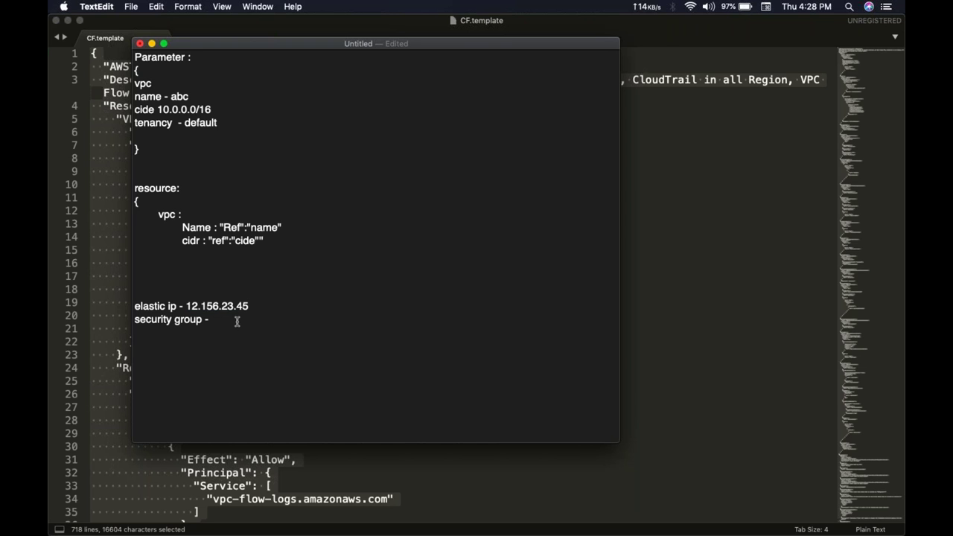
text(/3)
text(2)
key(BackSpace)
key(BackSpace)
text(23.4)
key(BackSpace)
key(BackSpace)
key(BackSpace)
drag(186, 306, 250, 306)
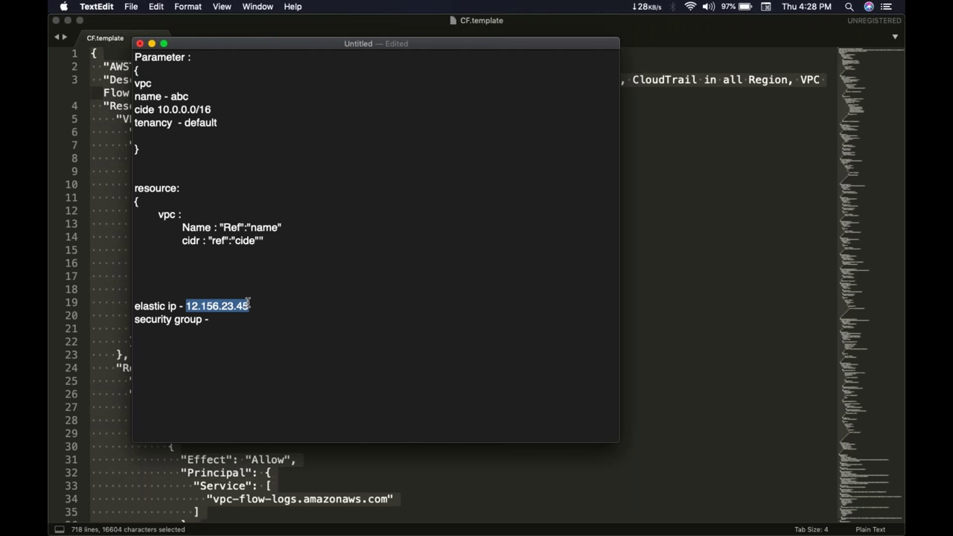
click(253, 318)
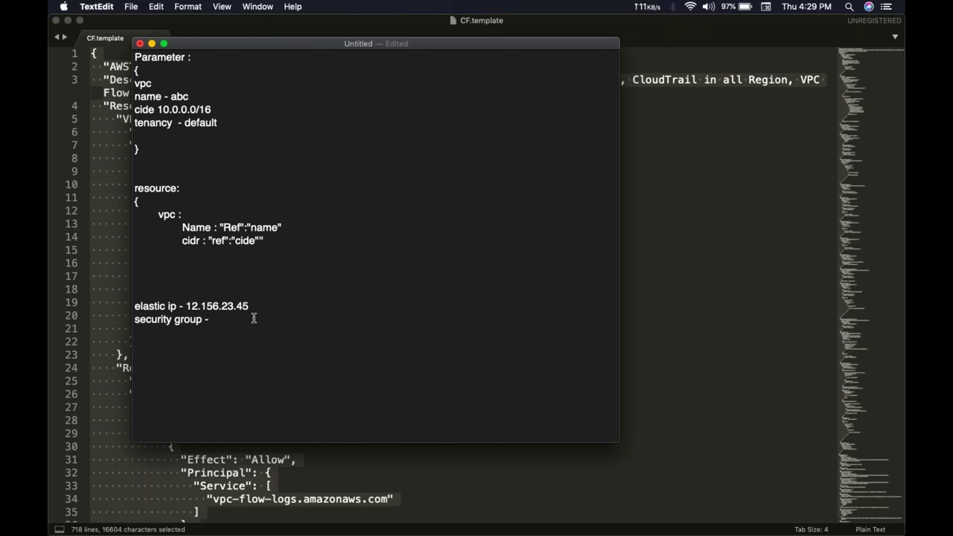
text("Ref":")
key(BackSpace)
key(BackSpace)
key(BackSpace)
key(BackSpace)
key(BackSpace)
key(BackSpace)
key(BackSpace)
text(/32)
key(BackSpace)
key(BackSpace)
key(BackSpace)
Step: Back in the browser, find the BastionEIP output and inspect its Join function
key(ctrl+Right)
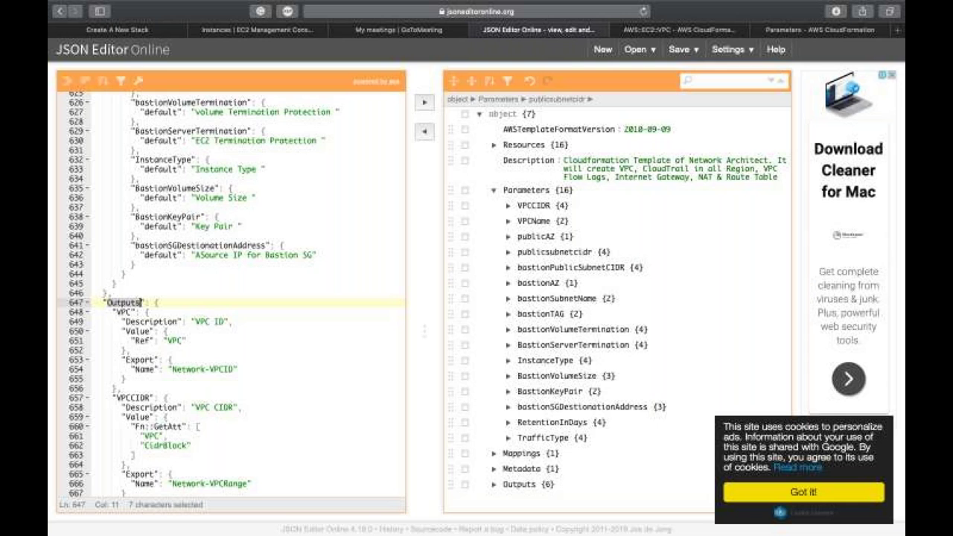
scroll(277, 326, down, 5)
scroll(280, 327, down, 4)
click(278, 325)
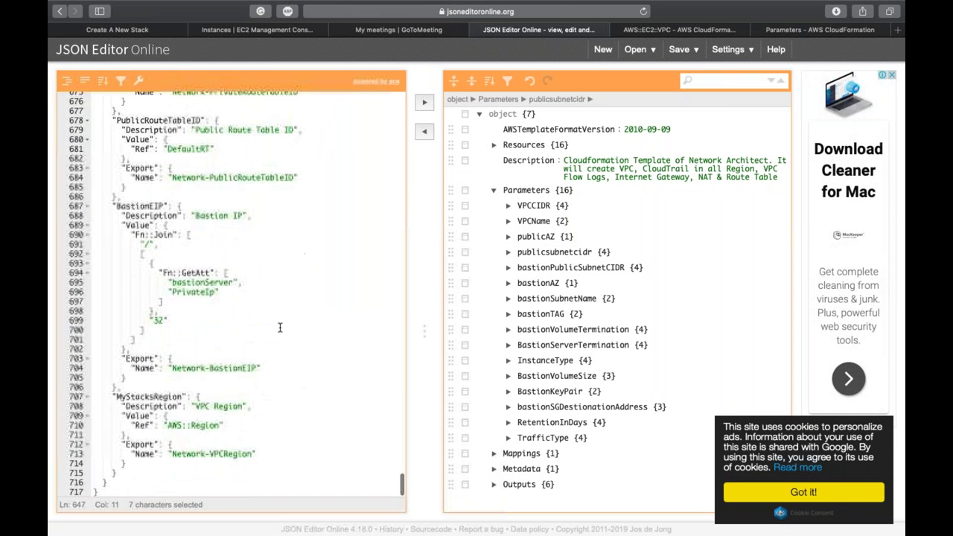
scroll(86, 221, up, 1)
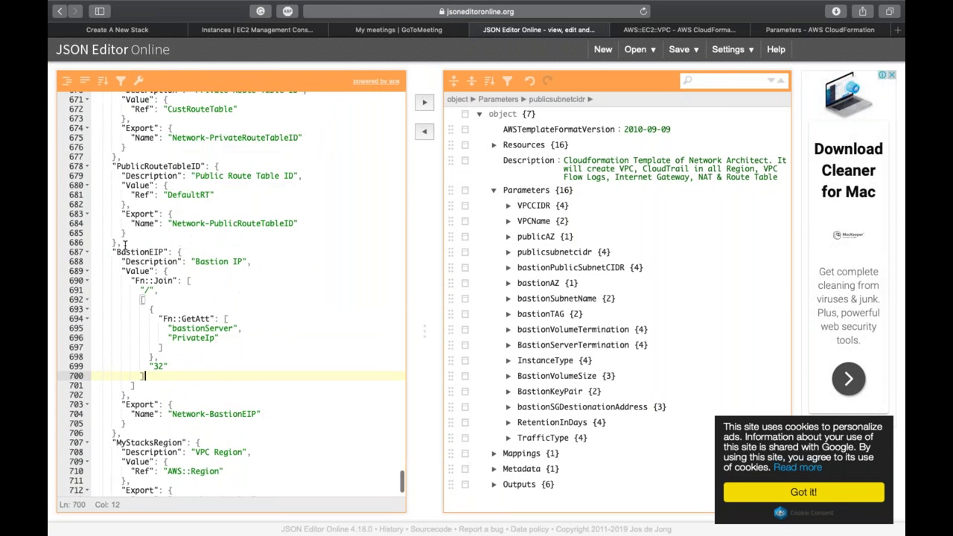
double_click(162, 281)
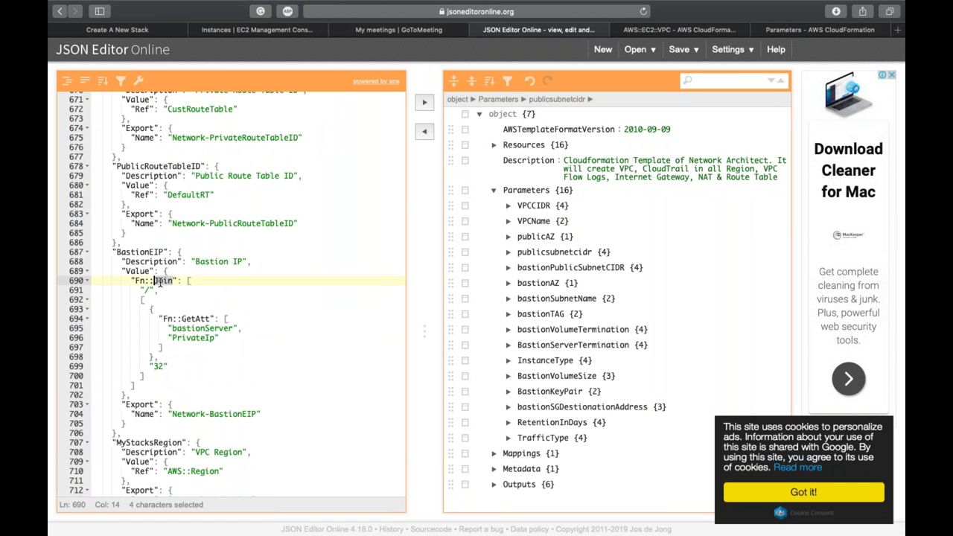
click(159, 282)
Step: Trace the GetAtt bastionServer PrivateIp value and the '/32' suffix, then return to the stack-creation form
double_click(186, 318)
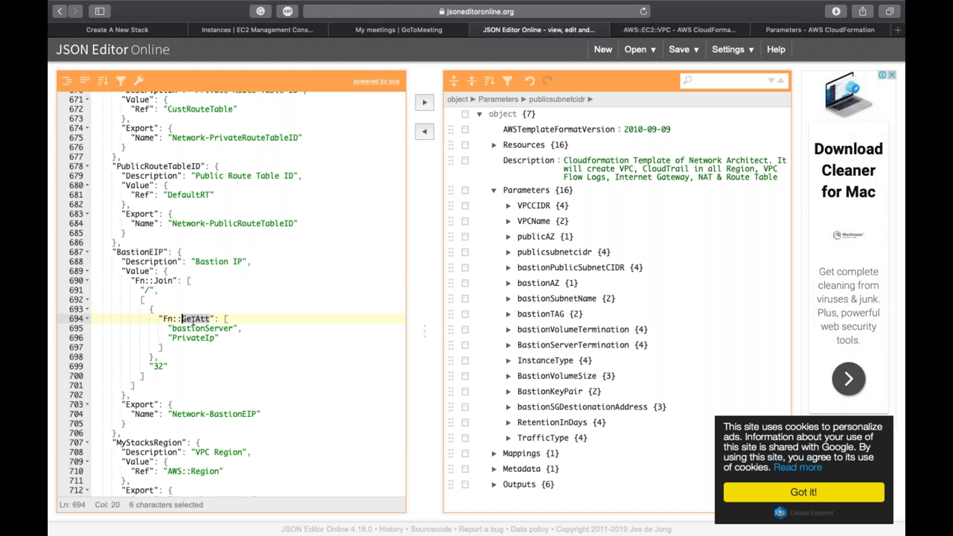
double_click(197, 328)
double_click(195, 338)
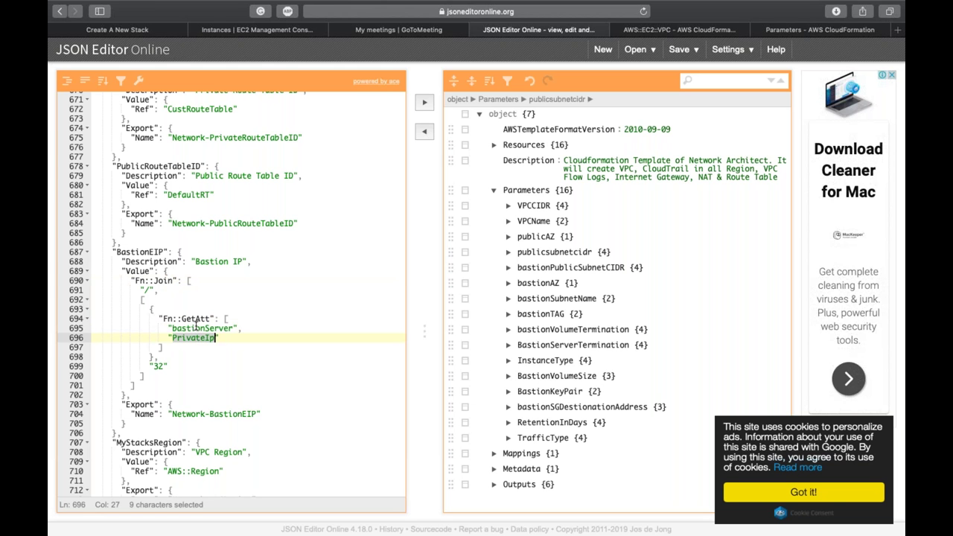
click(195, 328)
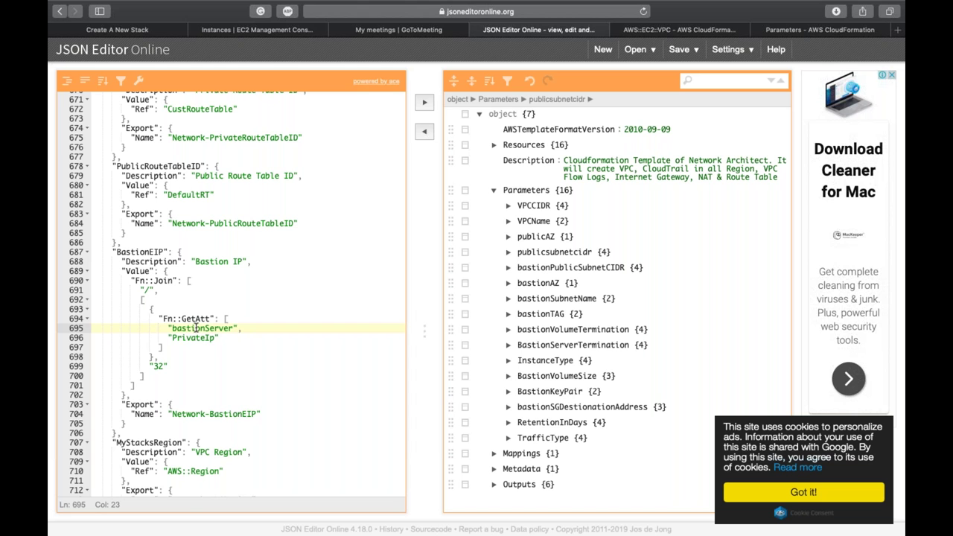
double_click(195, 328)
double_click(196, 337)
click(146, 289)
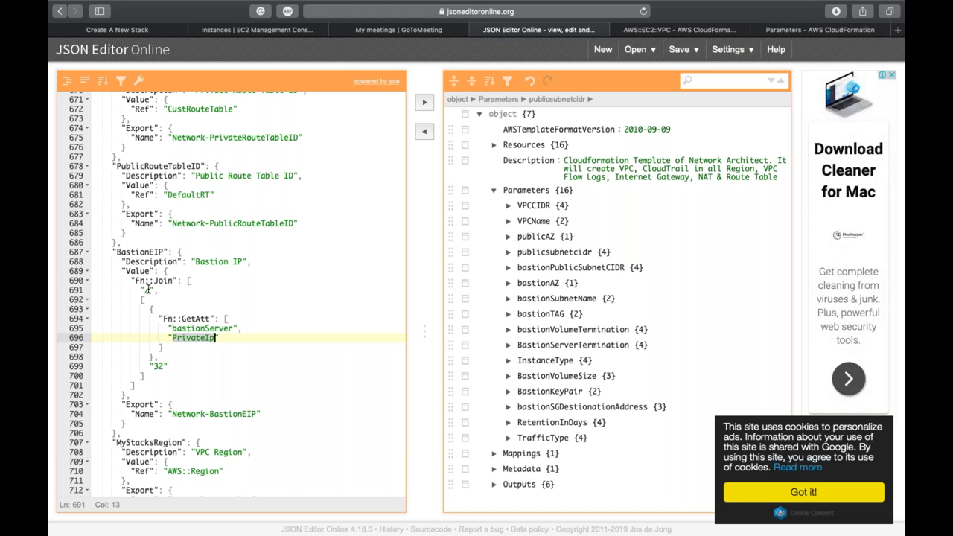
double_click(160, 365)
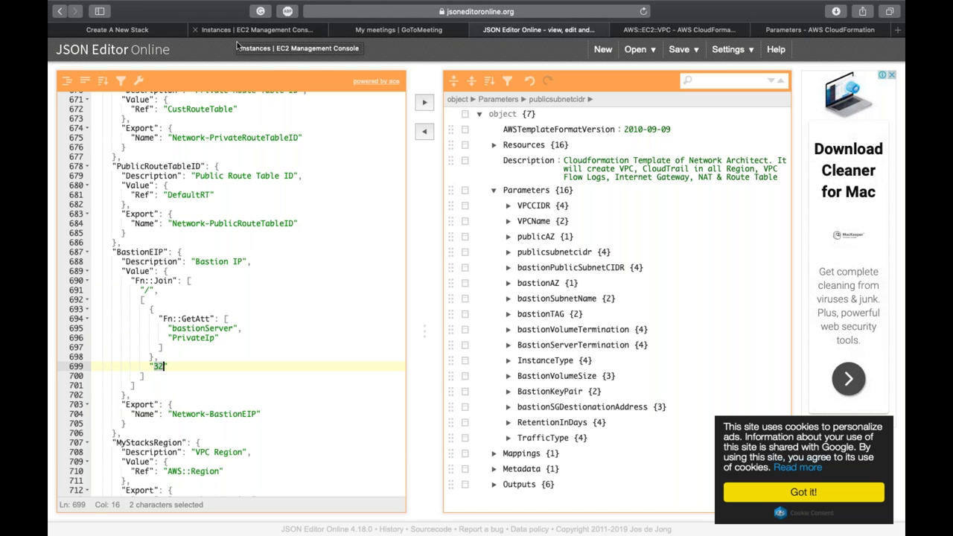
click(149, 31)
scroll(413, 149, down, 10)
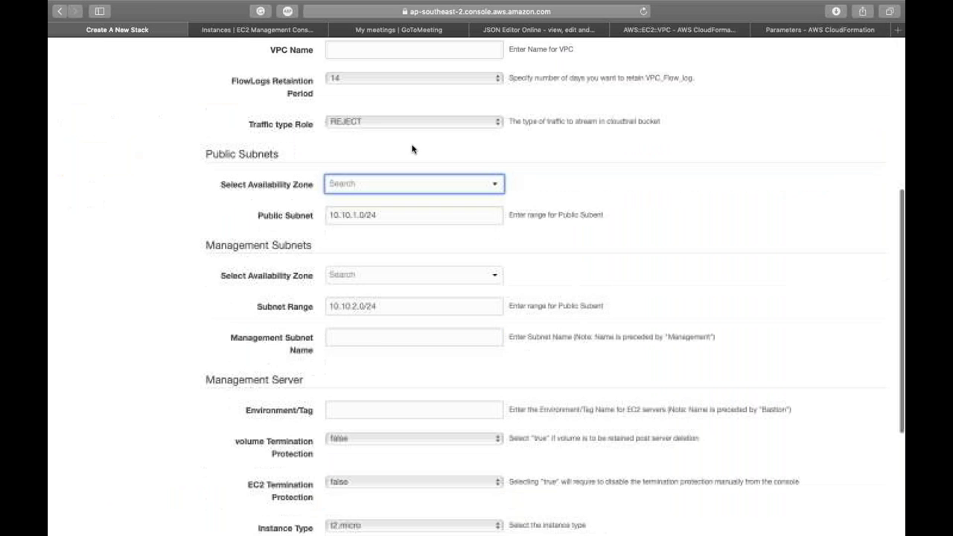
Step: Cancel stack creation, switch to US East (N. Virginia) and view the demo1 stack's outputs
click(764, 483)
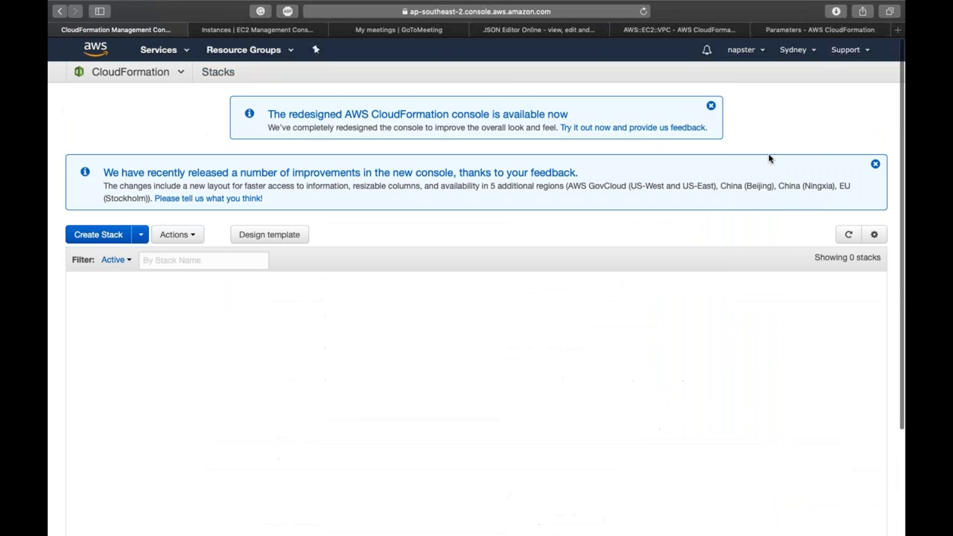
click(793, 49)
click(755, 86)
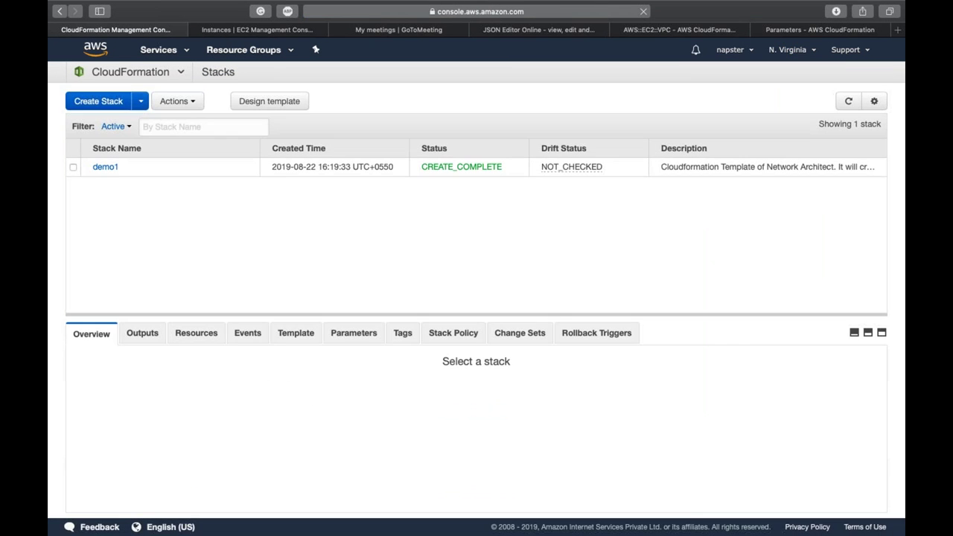
click(336, 170)
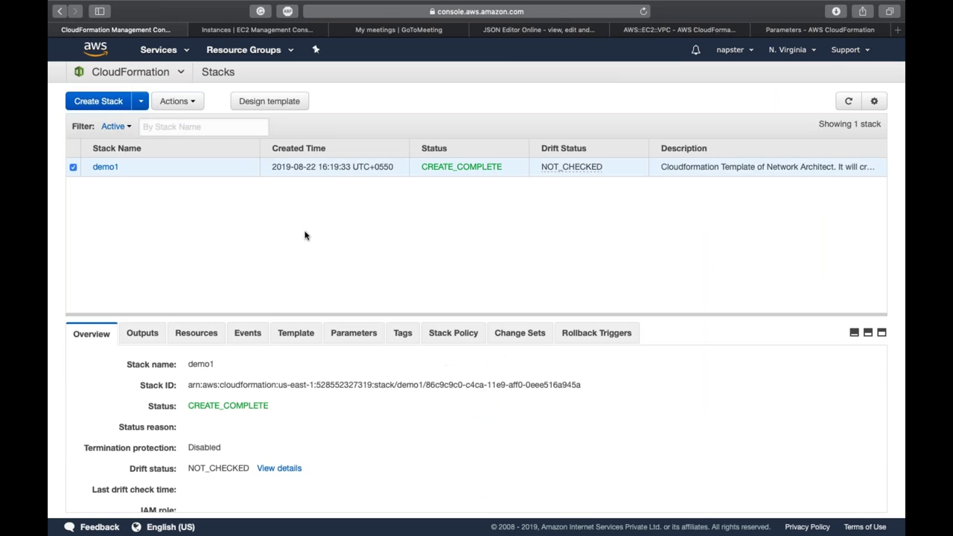
click(153, 334)
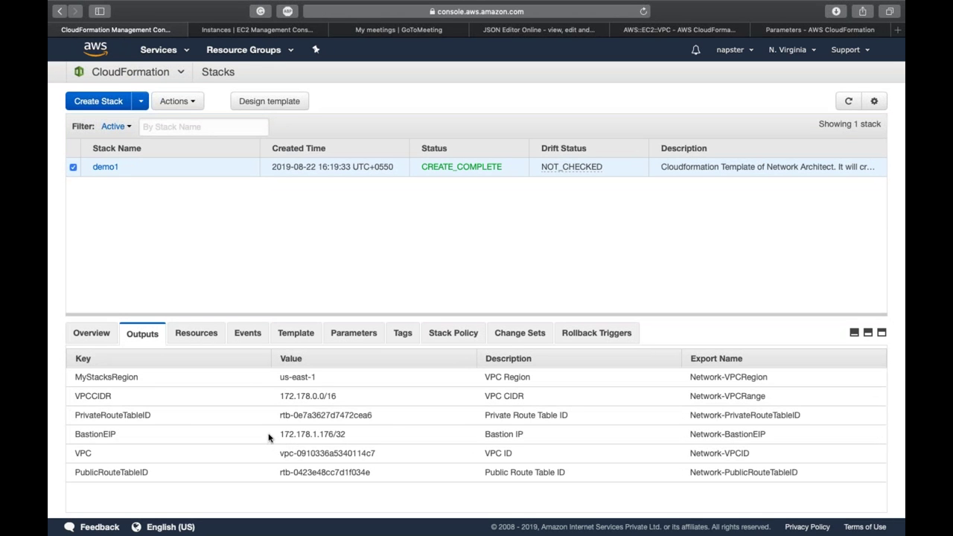
Step: Select the BastionEIP output value 172.178.1.176/32, then go back to the template in JSON Editor Online
drag(281, 436, 347, 436)
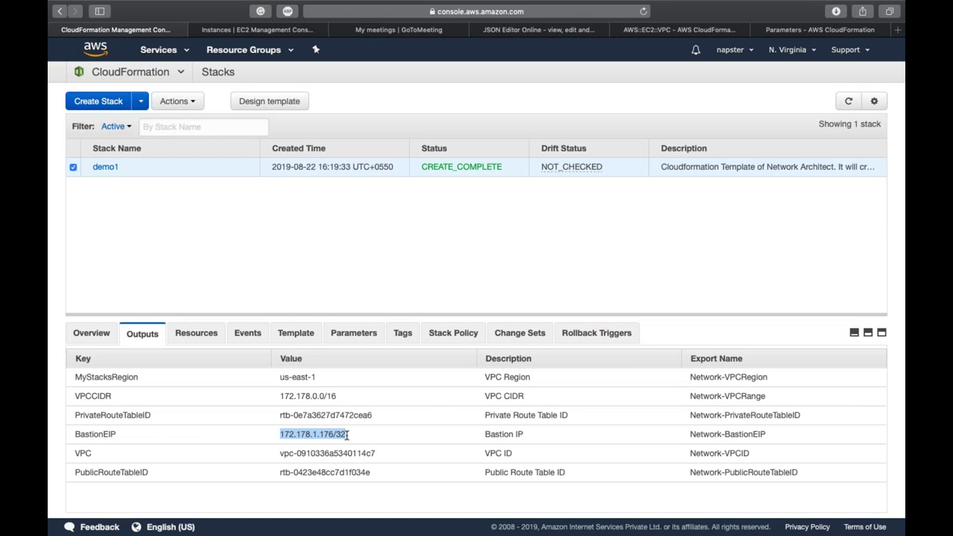
click(351, 439)
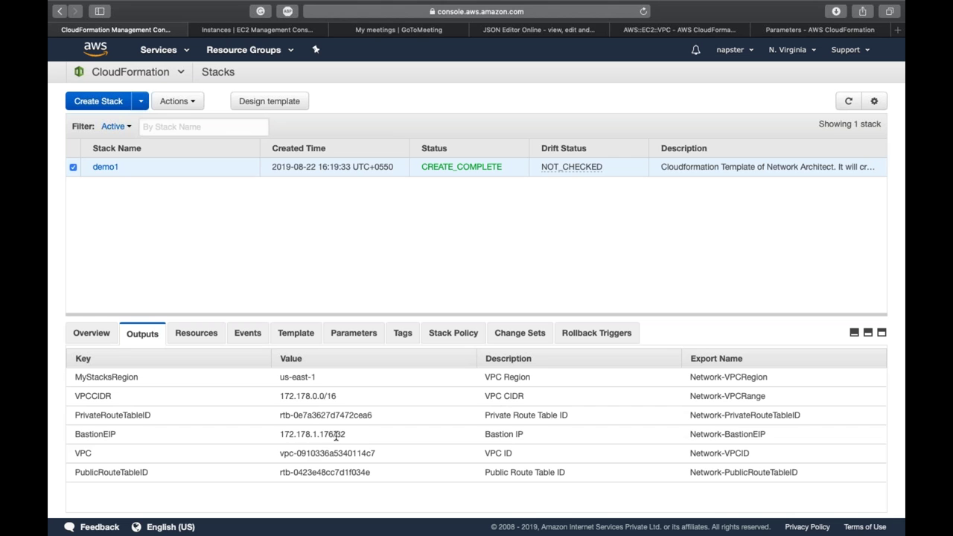
triple_click(336, 436)
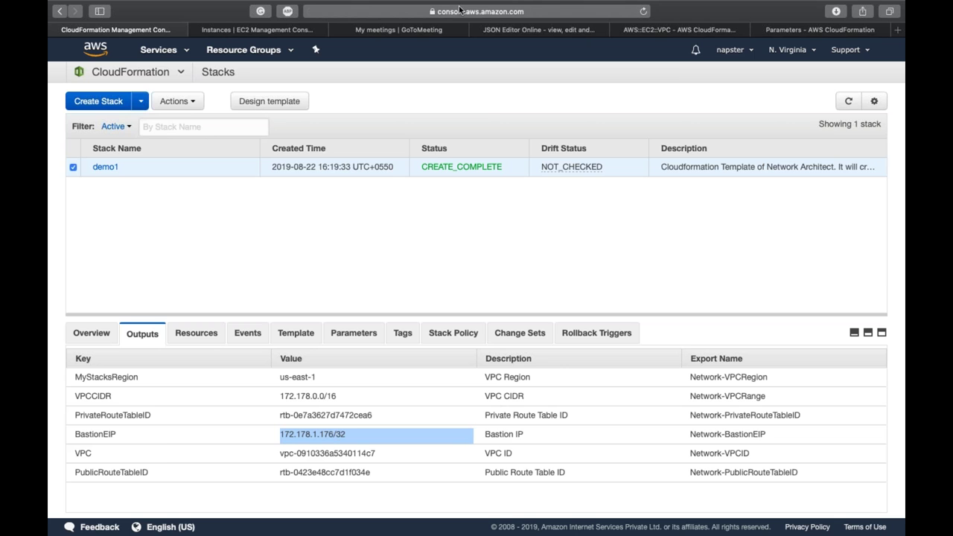
click(494, 31)
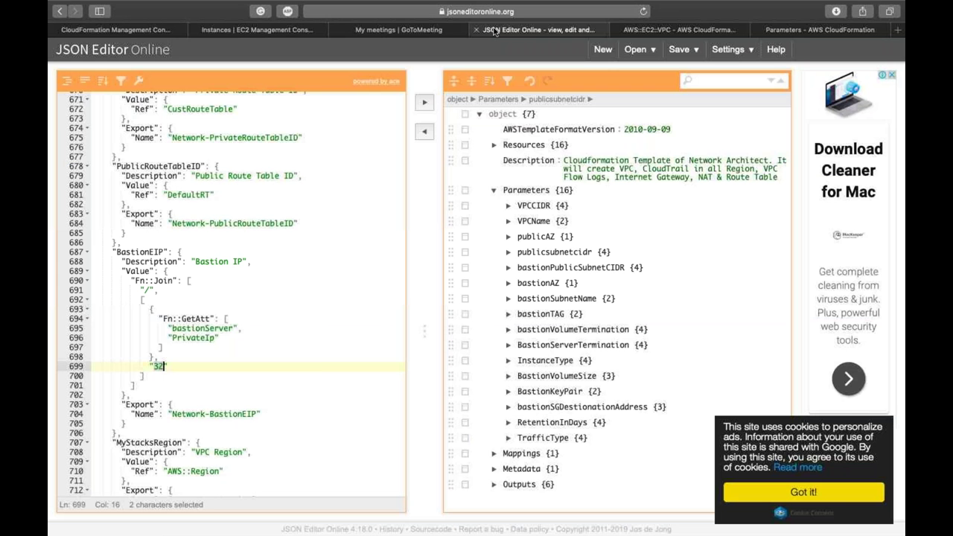
click(260, 375)
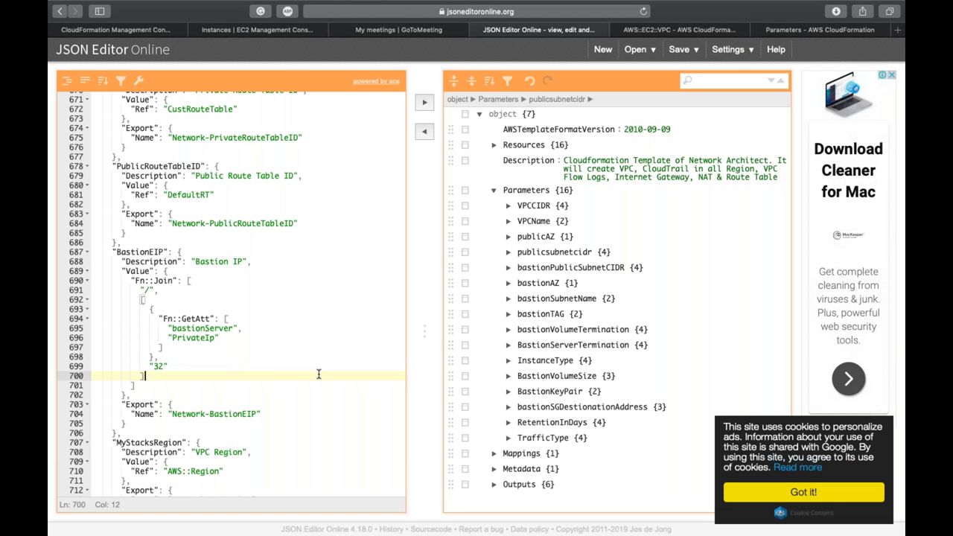
Step: Scroll up from the BastionEIP output to the subnet and Management Server parameter groups
scroll(318, 374, up, 10)
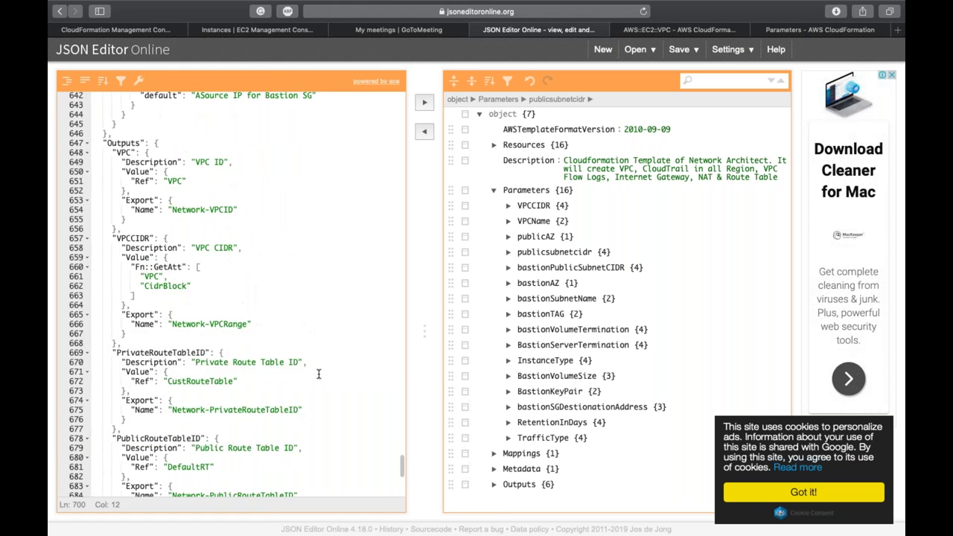
scroll(318, 375, up, 7)
scroll(319, 374, up, 10)
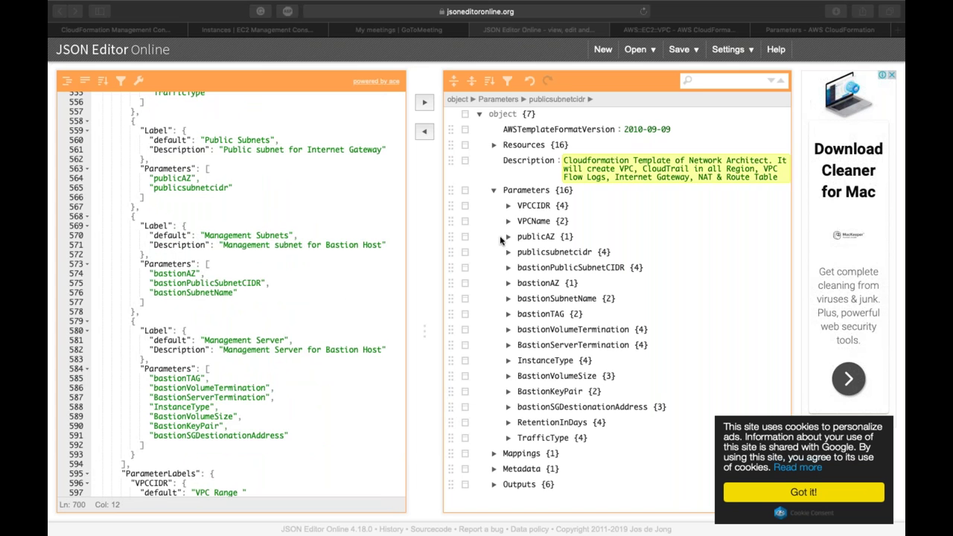
Step: Scroll further up and place the caret on the Metadata line 544
scroll(230, 297, up, 1)
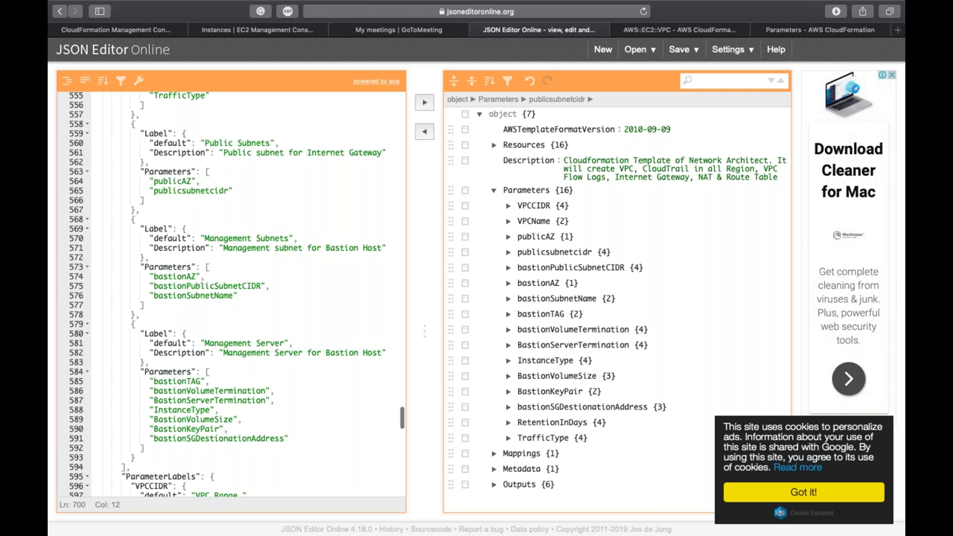
scroll(231, 298, up, 4)
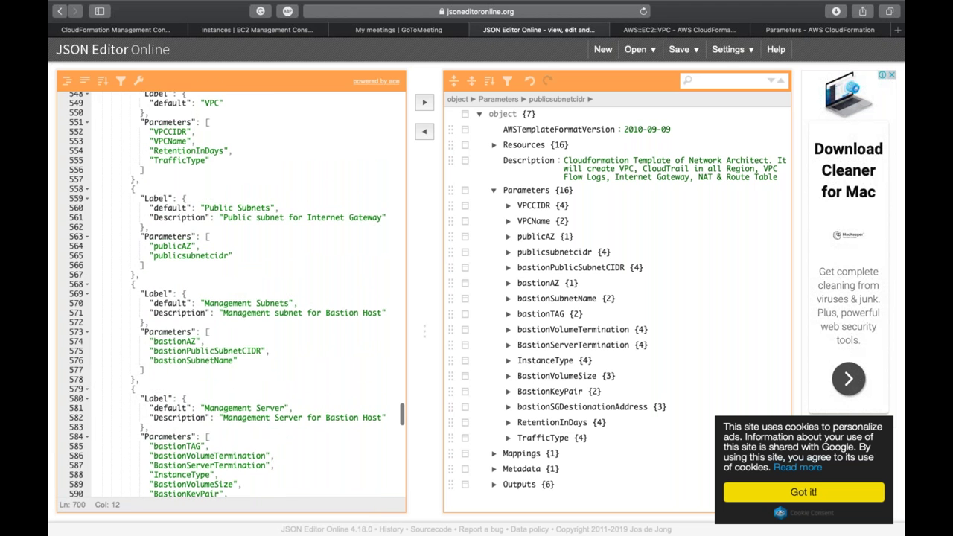
scroll(231, 298, up, 6)
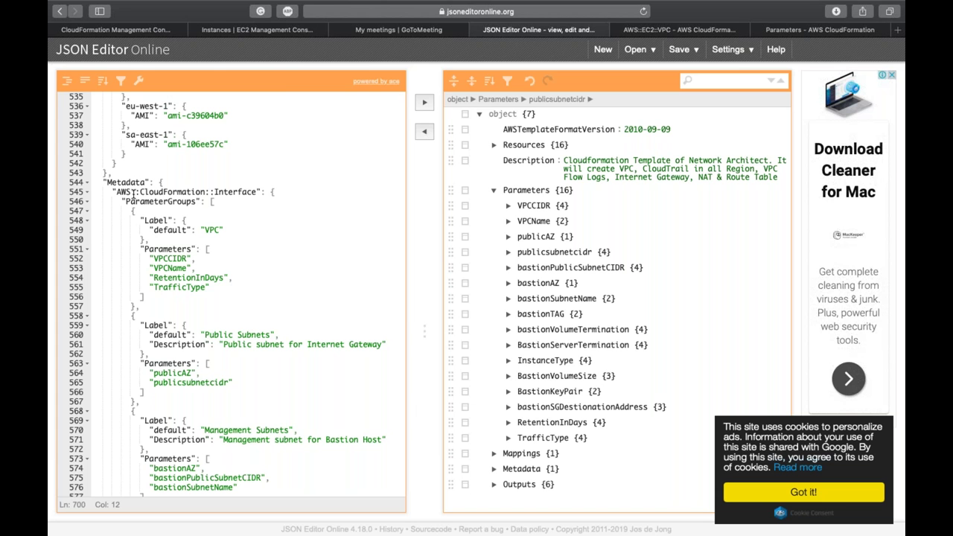
click(127, 182)
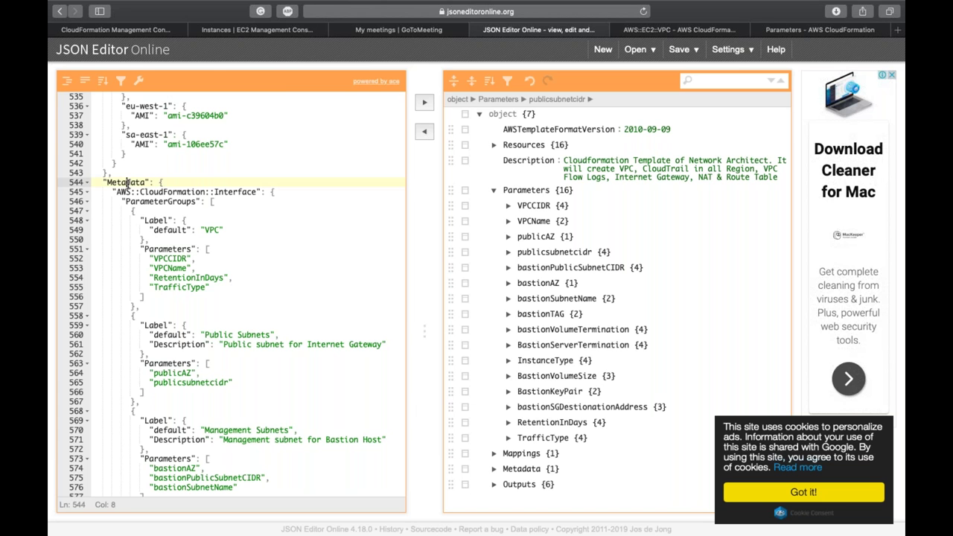
Step: Glance at the demo1 stack and the running bastion instance, then scroll the template to RegionMap Mappings
click(154, 32)
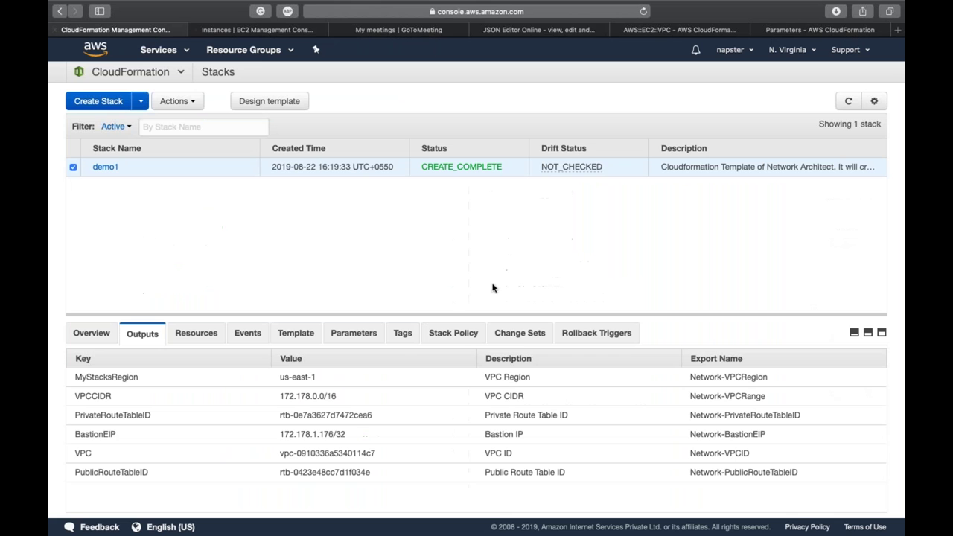
click(245, 29)
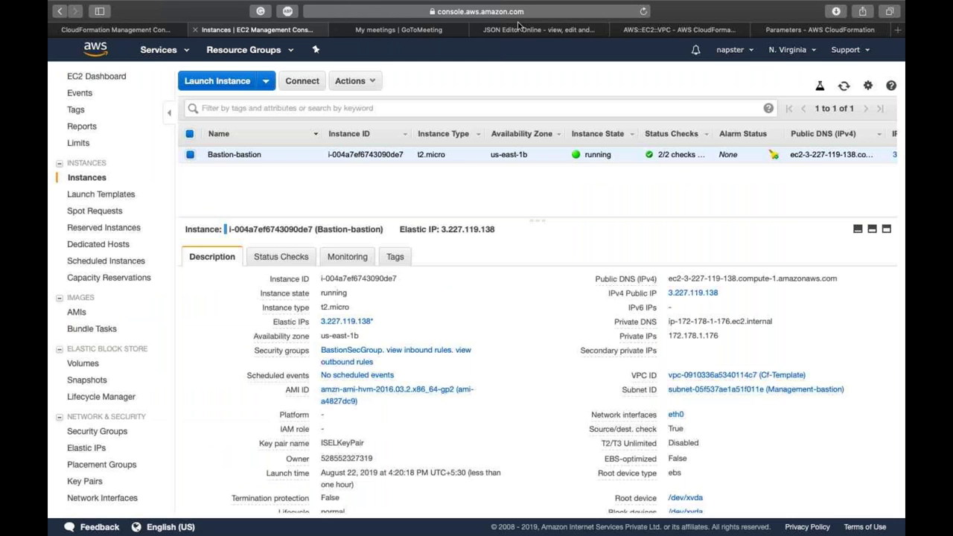
click(519, 28)
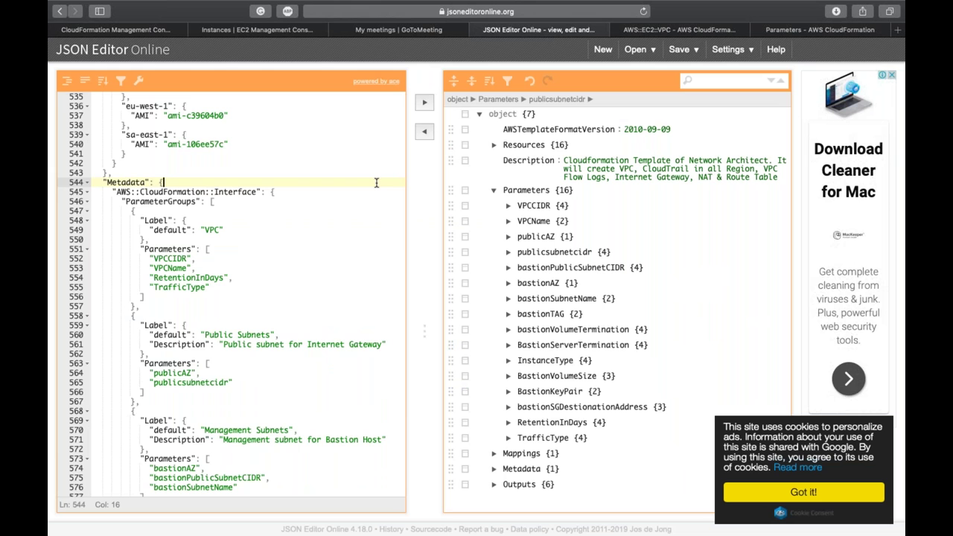
scroll(375, 183, up, 1)
scroll(376, 182, up, 5)
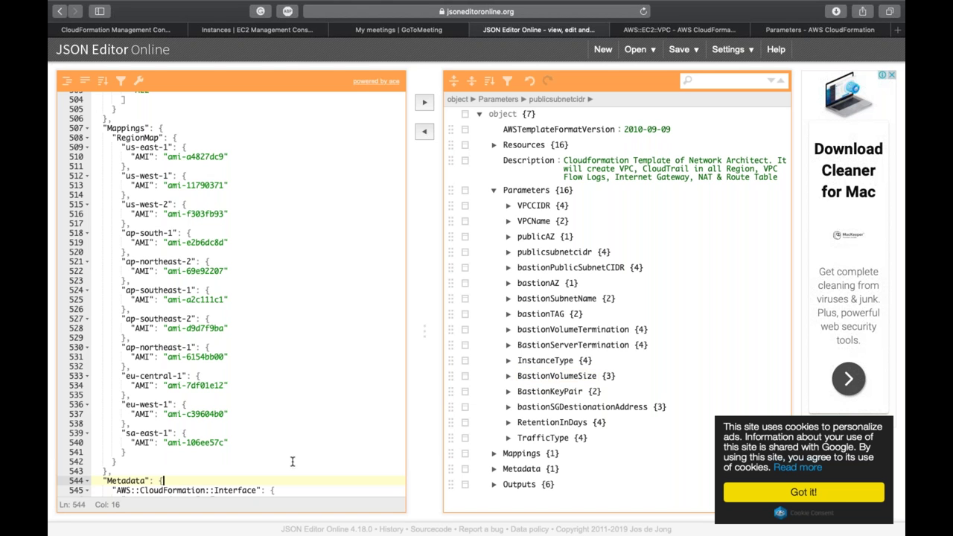
Step: Inspect Interface ParameterGroups and the VPC group with VPCCIDR, VPCName, RetentionInDays and TrafficType
scroll(293, 462, down, 10)
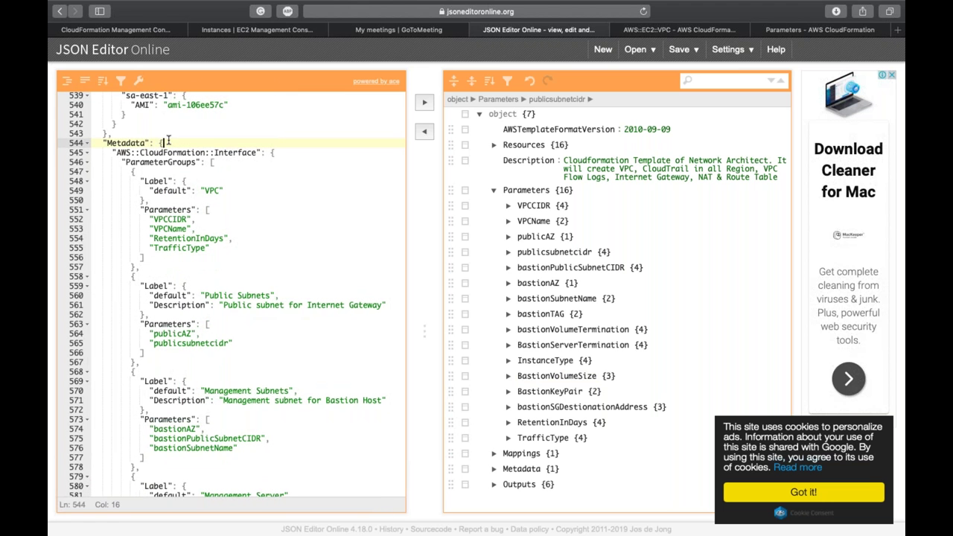
double_click(237, 152)
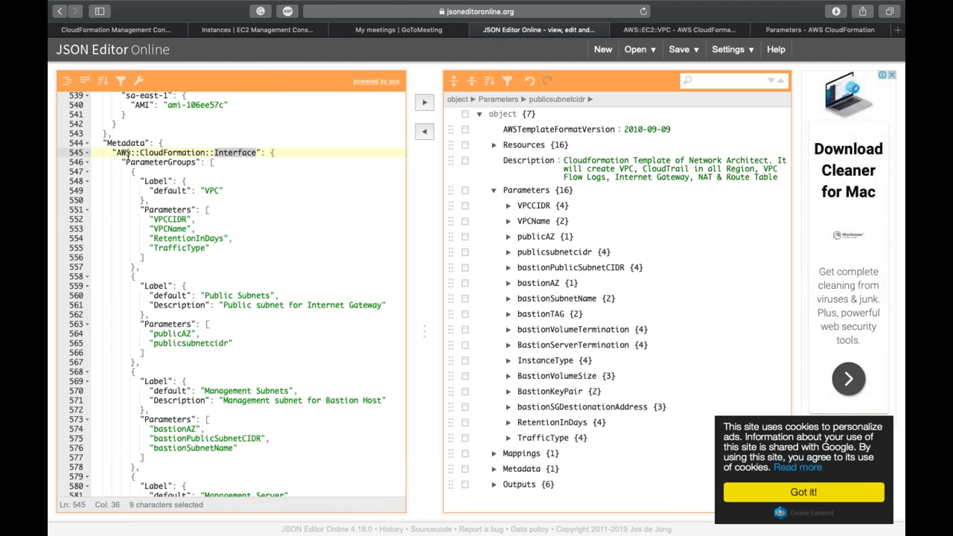
click(224, 152)
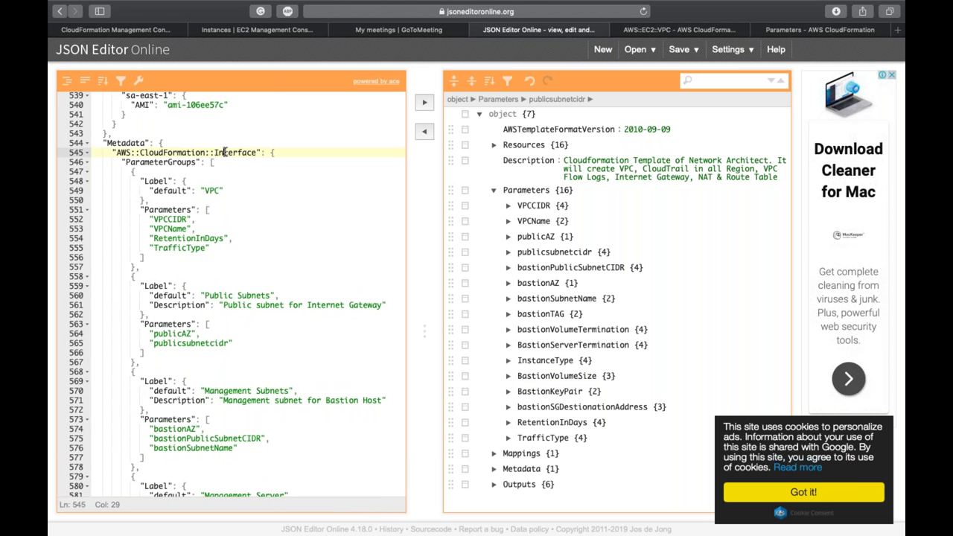
click(176, 162)
double_click(176, 162)
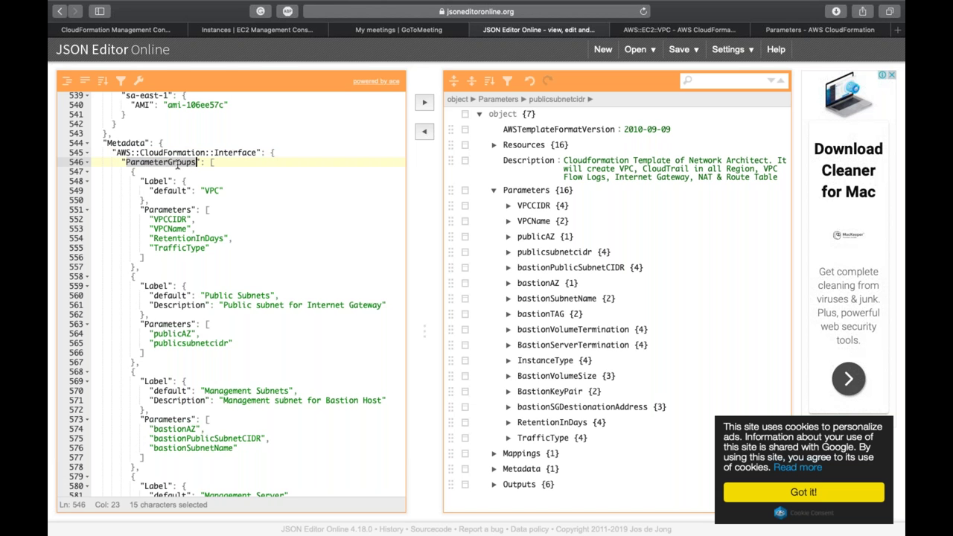
click(176, 162)
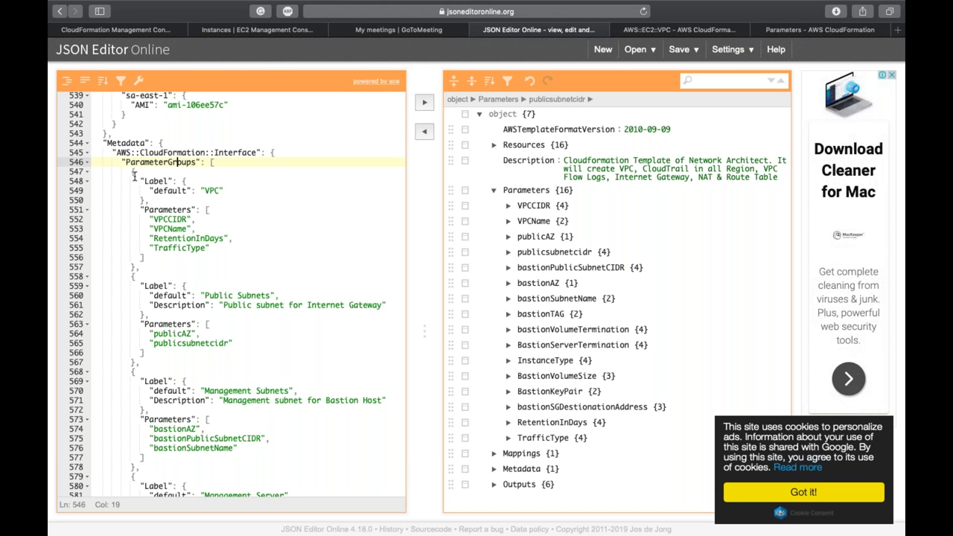
double_click(211, 190)
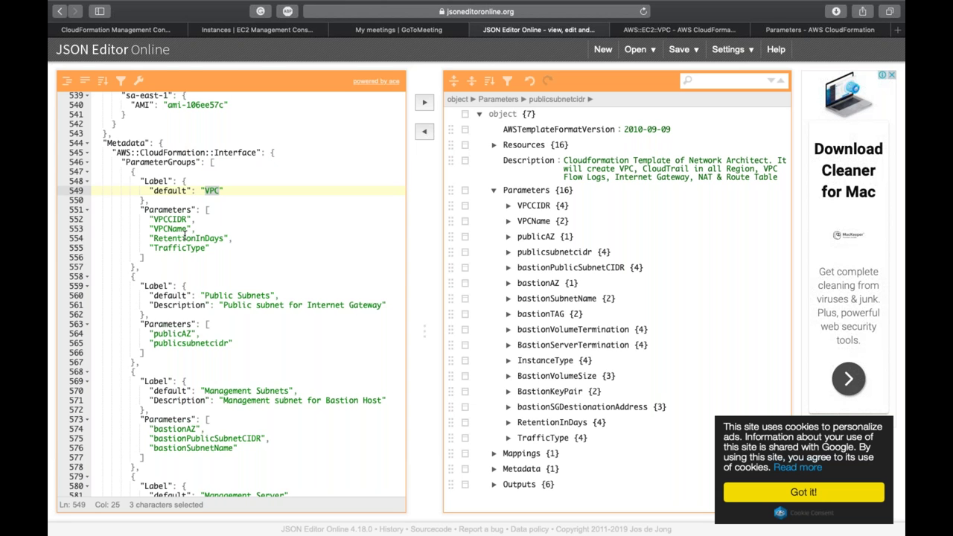
click(201, 248)
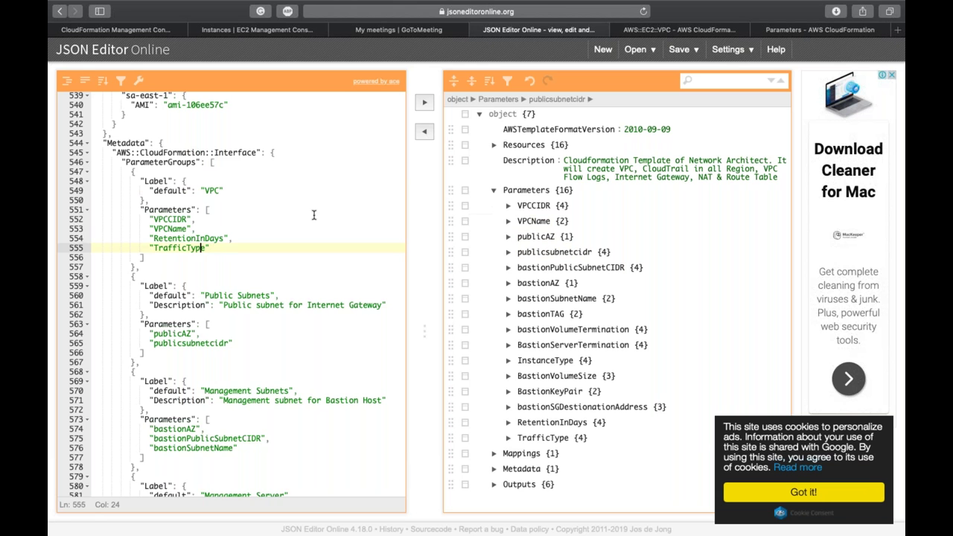
click(197, 248)
scroll(197, 248, down, 5)
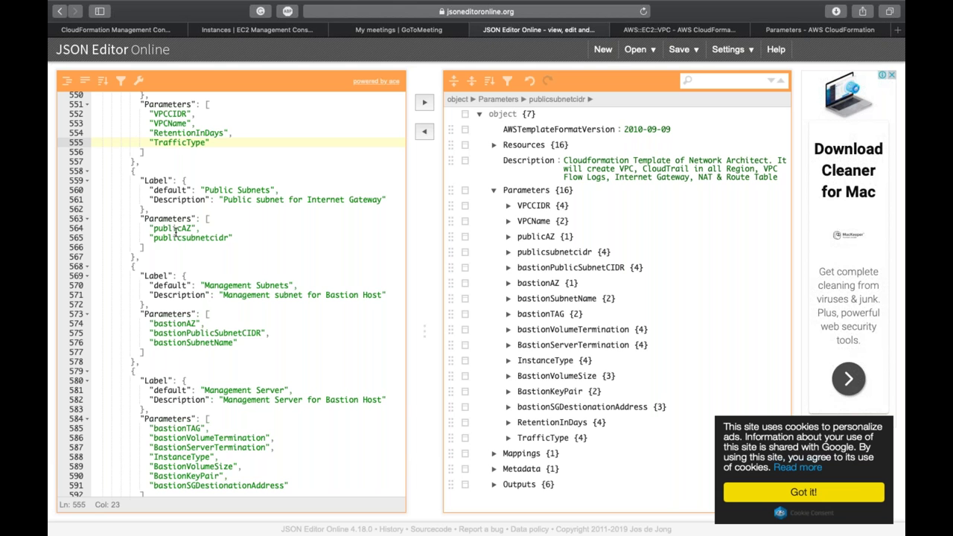
Step: Scroll down to ParameterLabels, showing labels 'VPC Range', 'VPC Name' and 'Public Subnet'
scroll(177, 233, down, 3)
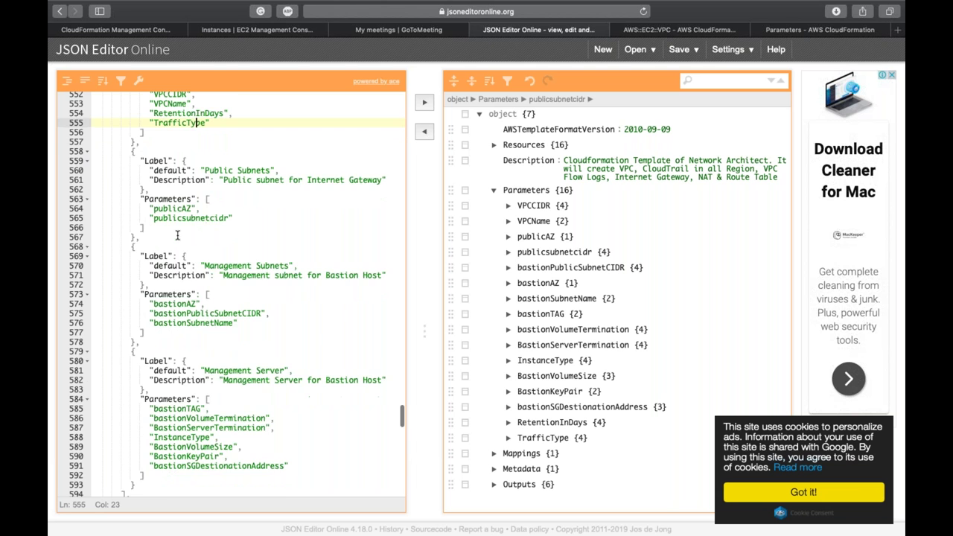
scroll(178, 233, down, 4)
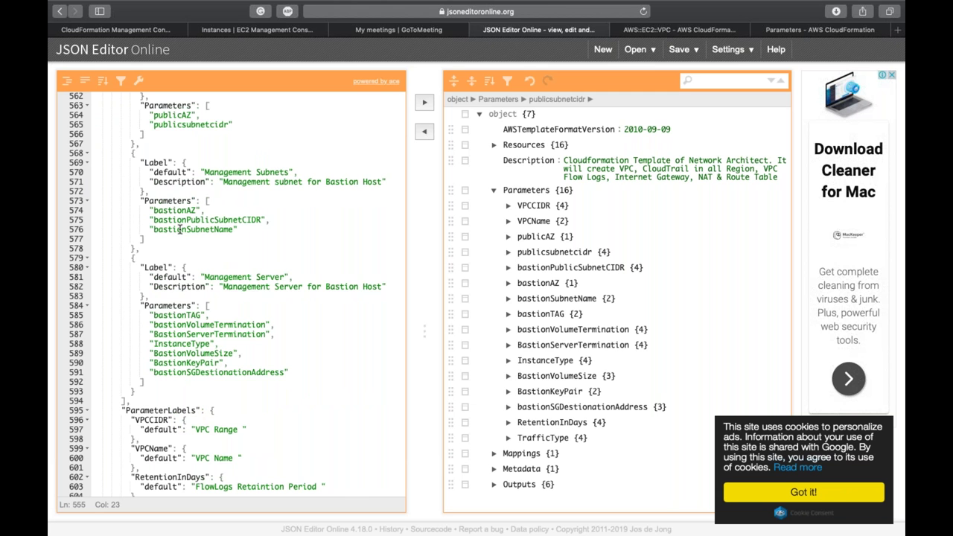
scroll(180, 226, down, 6)
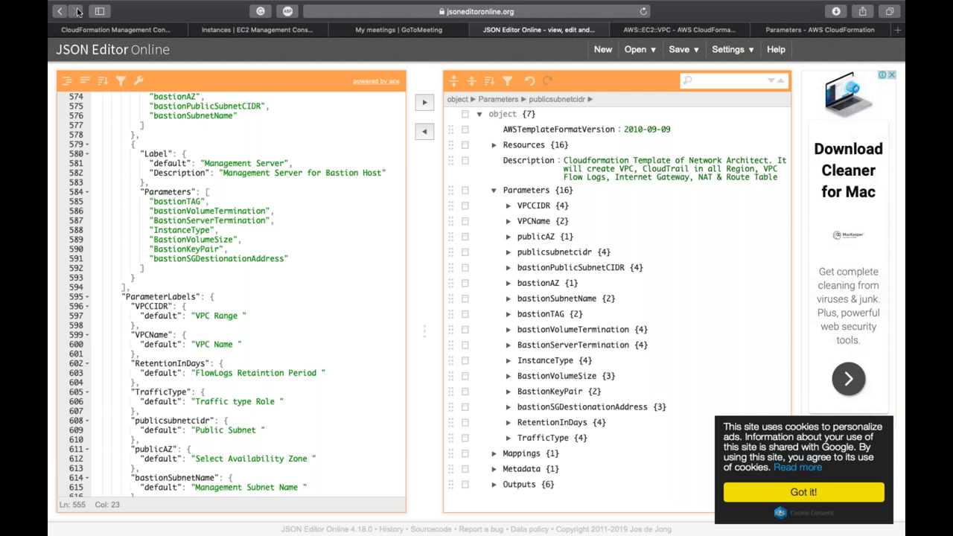
Step: Start a new CloudFormation stack, uploading CF.template from the 8. CloudFormation folder
click(95, 32)
click(107, 102)
click(328, 321)
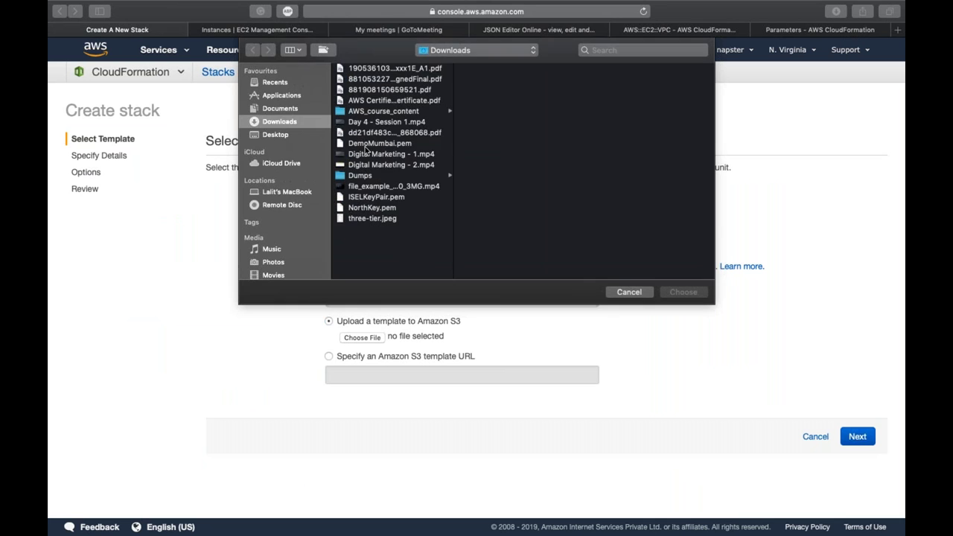
click(281, 163)
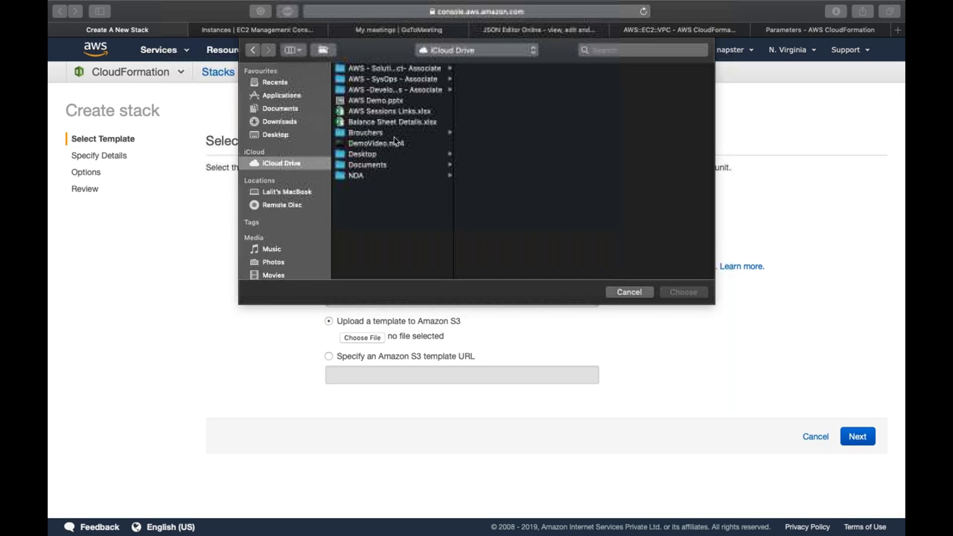
click(392, 68)
click(501, 144)
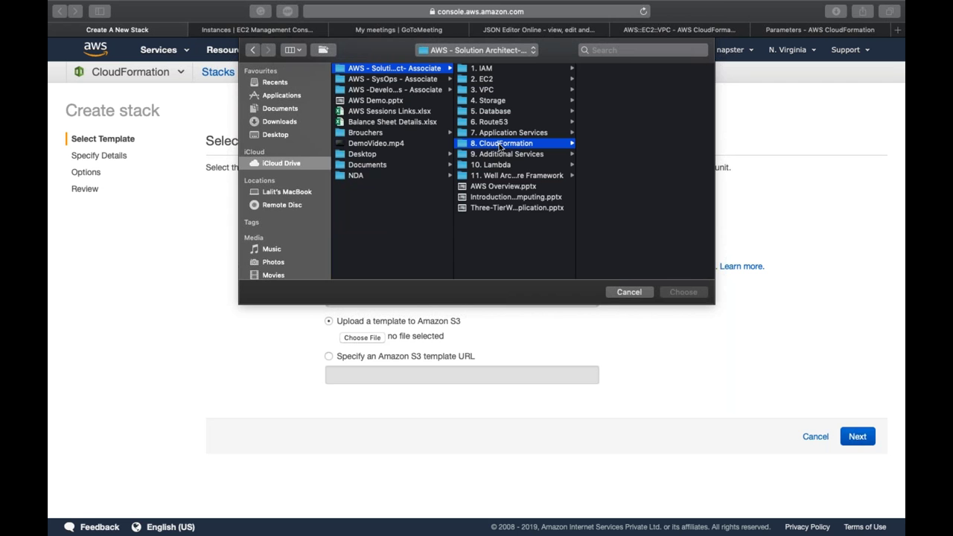
click(595, 69)
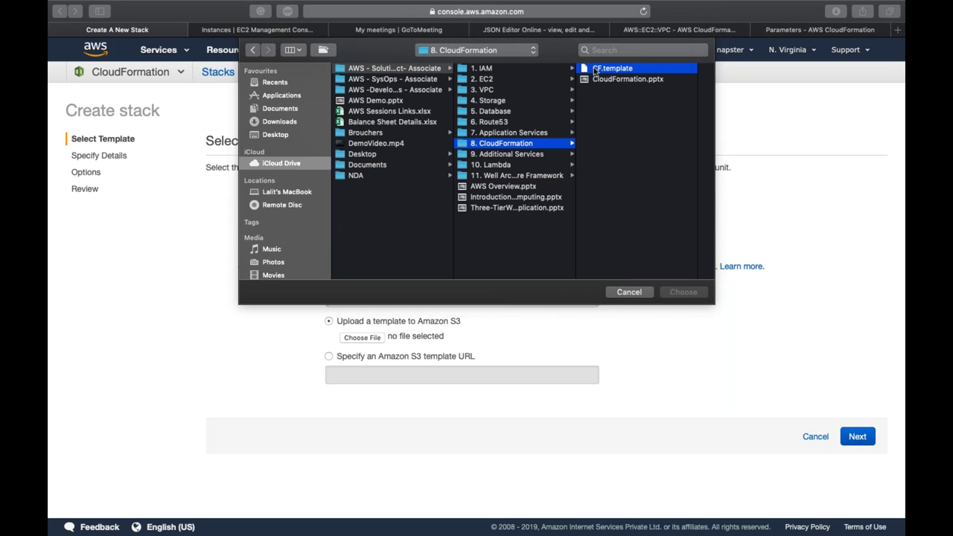
double_click(595, 69)
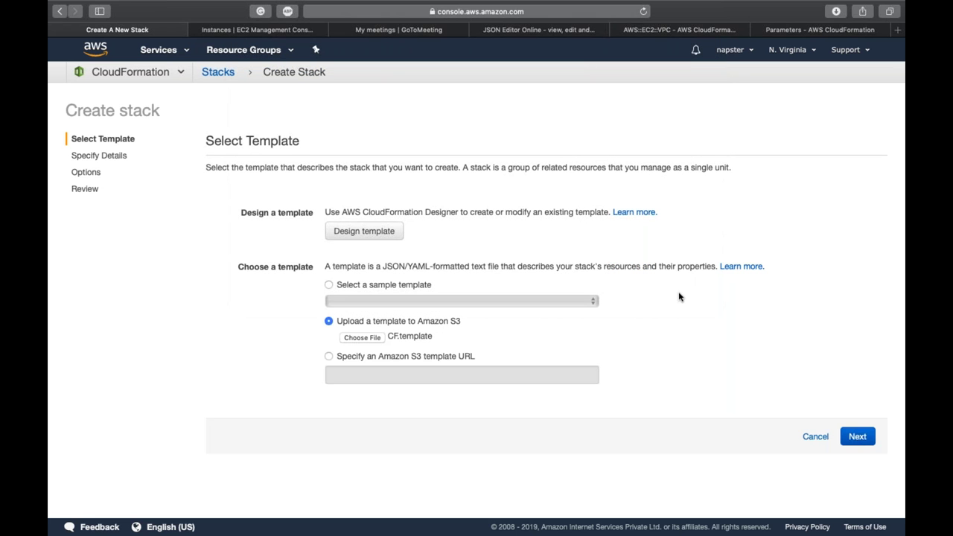
click(859, 436)
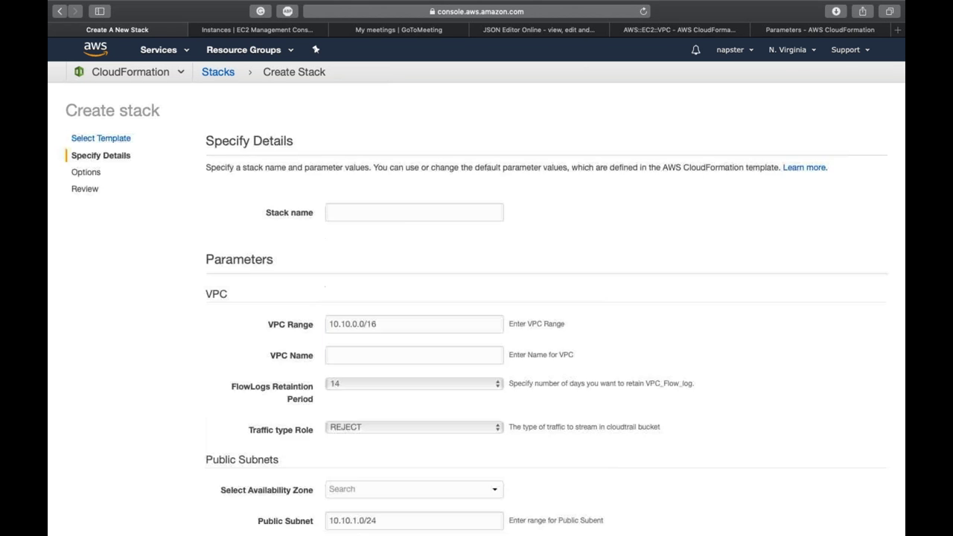
scroll(642, 340, down, 3)
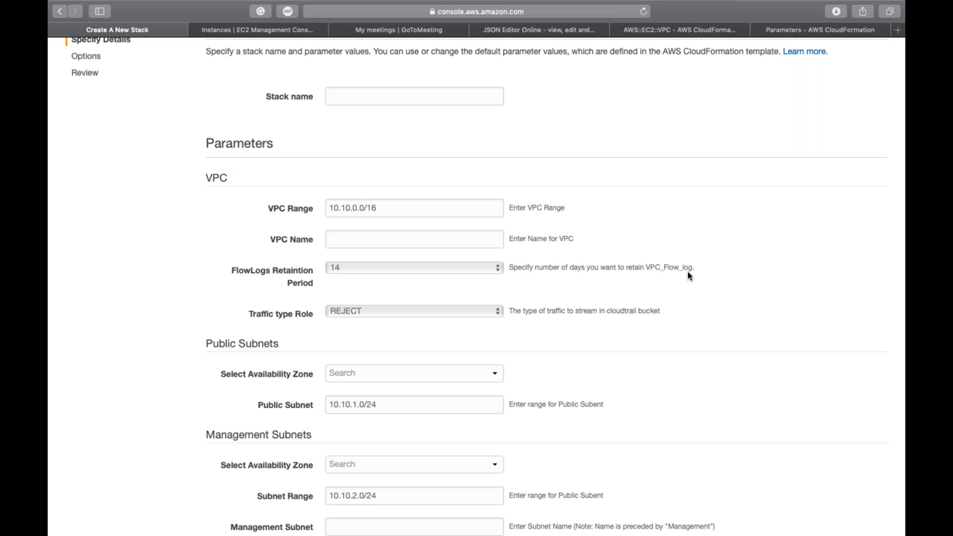
scroll(687, 275, down, 2)
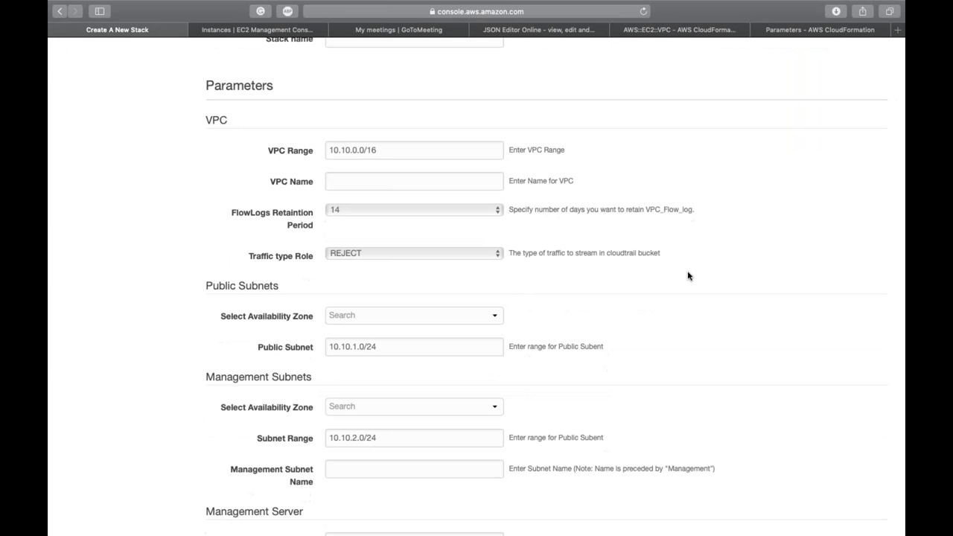
scroll(688, 275, down, 3)
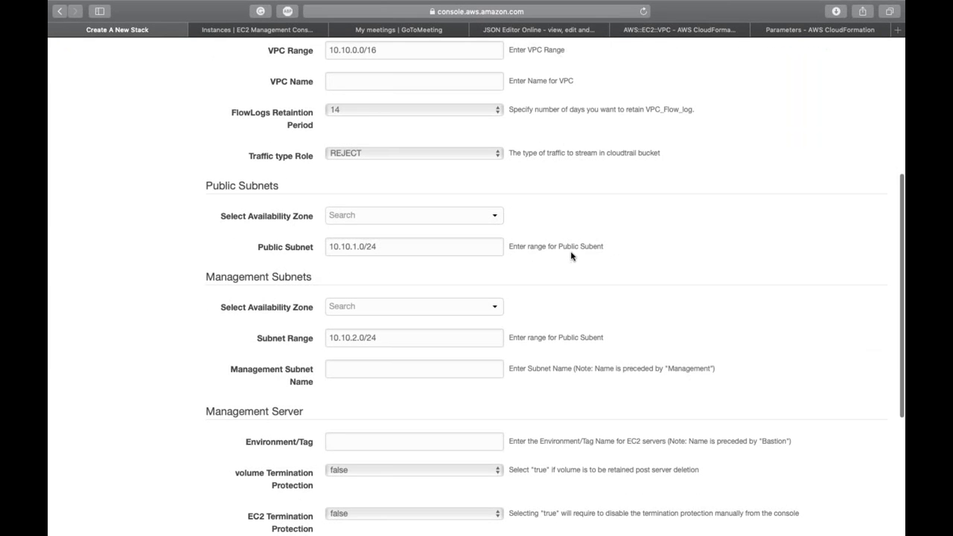
scroll(592, 256, down, 3)
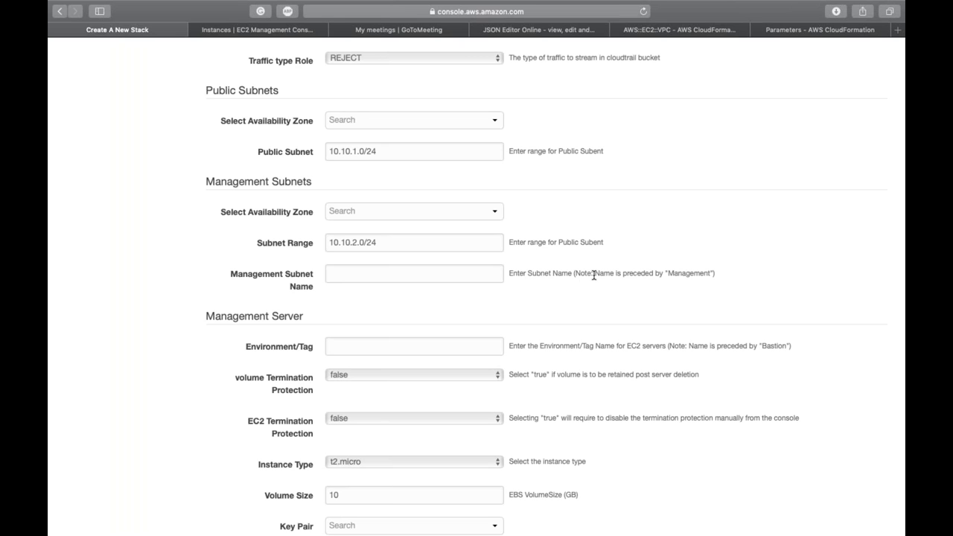
double_click(676, 273)
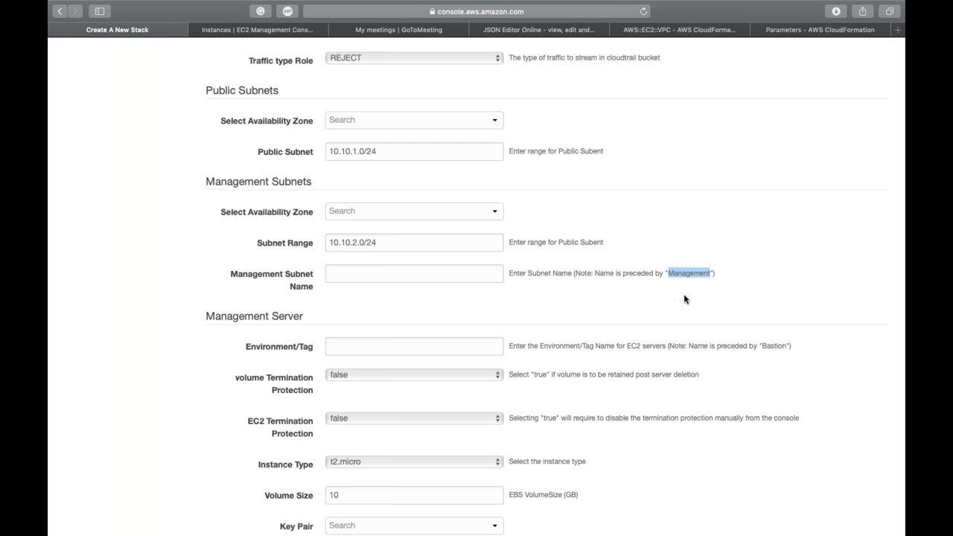
click(601, 304)
scroll(601, 303, down, 2)
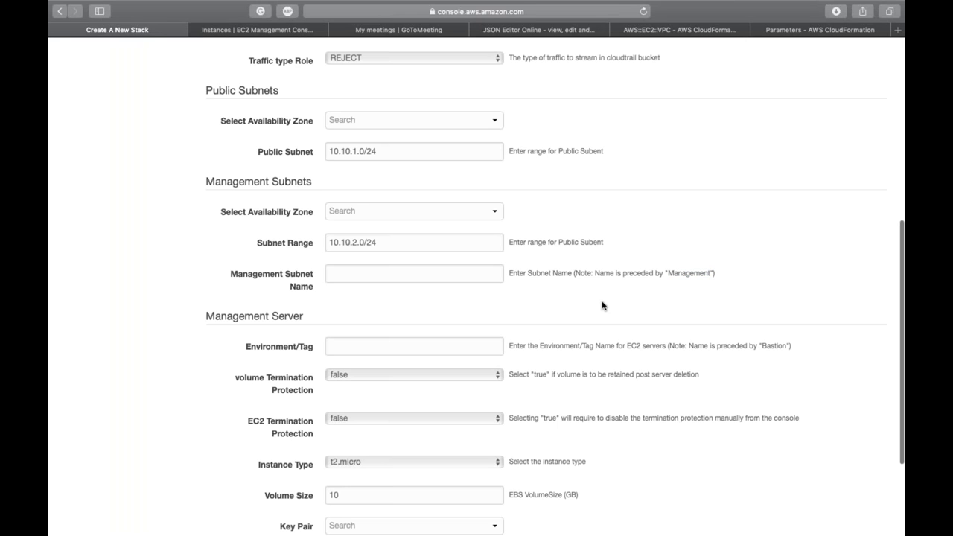
Step: Review the rest of the stack parameters, including the Management Server defaults, then return to the template
scroll(602, 305, down, 1)
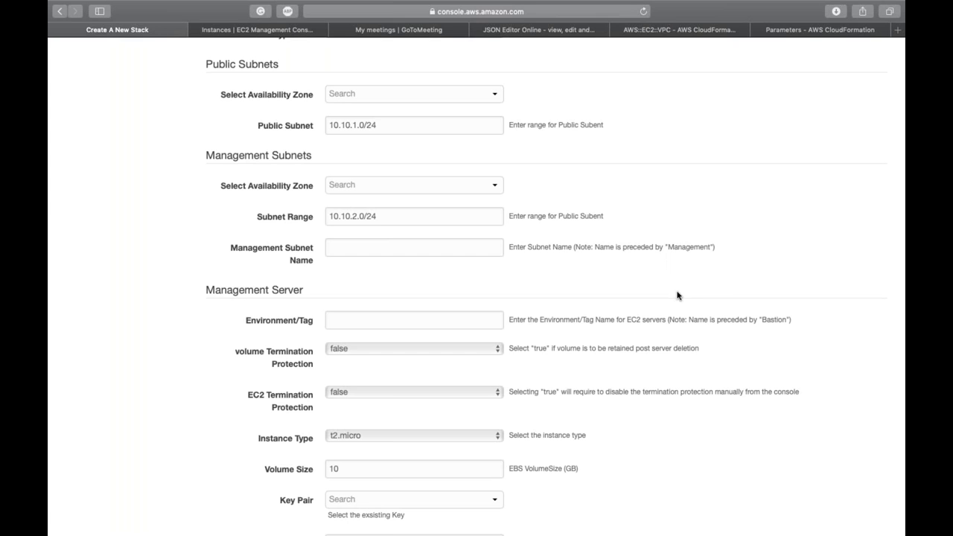
scroll(677, 296, down, 3)
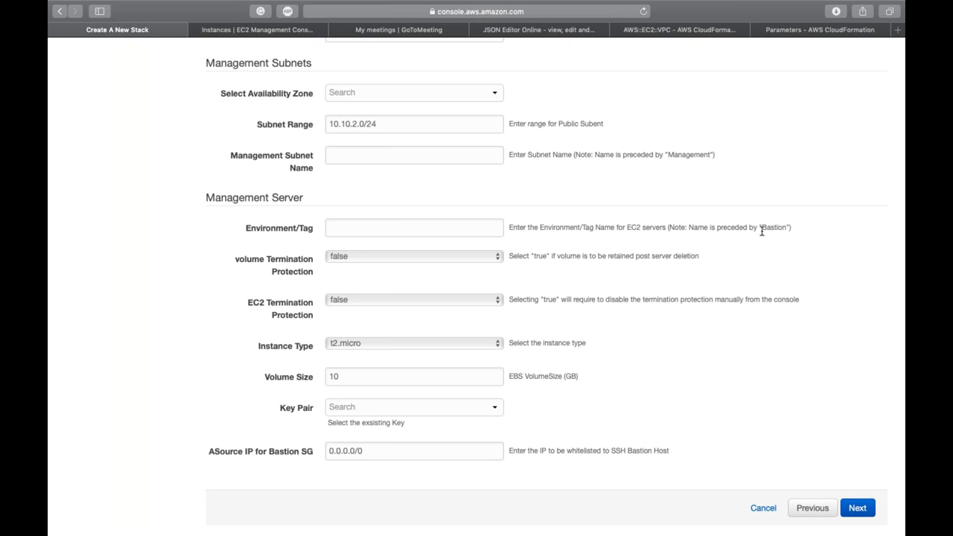
click(528, 29)
Step: Scroll the template to the Parameters block and select the bastionTAG parameter name
scroll(313, 250, down, 5)
scroll(313, 250, up, 10)
scroll(313, 250, up, 15)
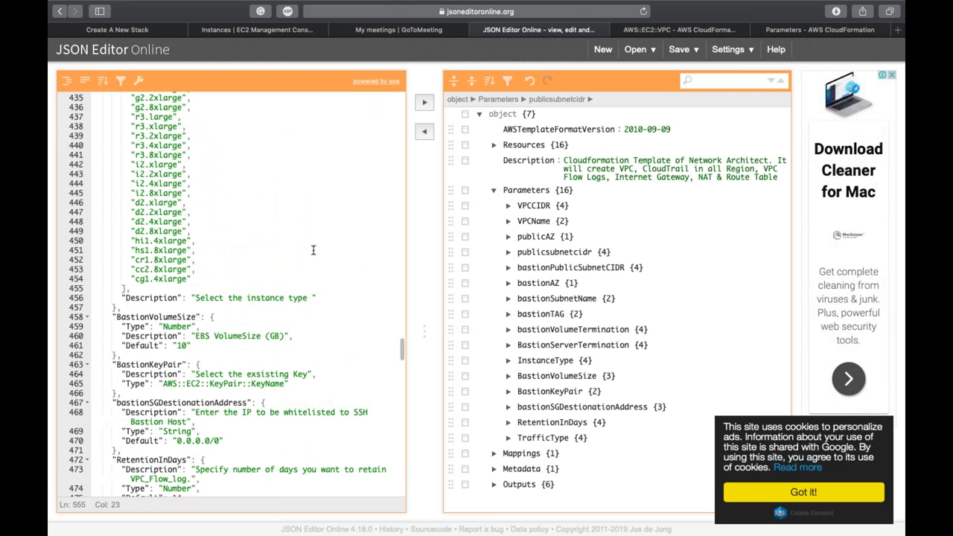
scroll(312, 250, up, 10)
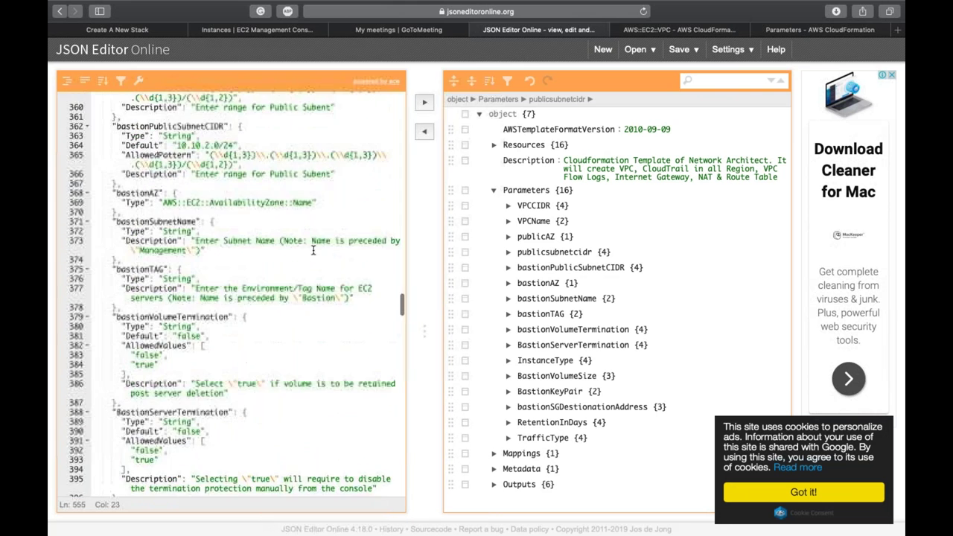
scroll(313, 250, up, 3)
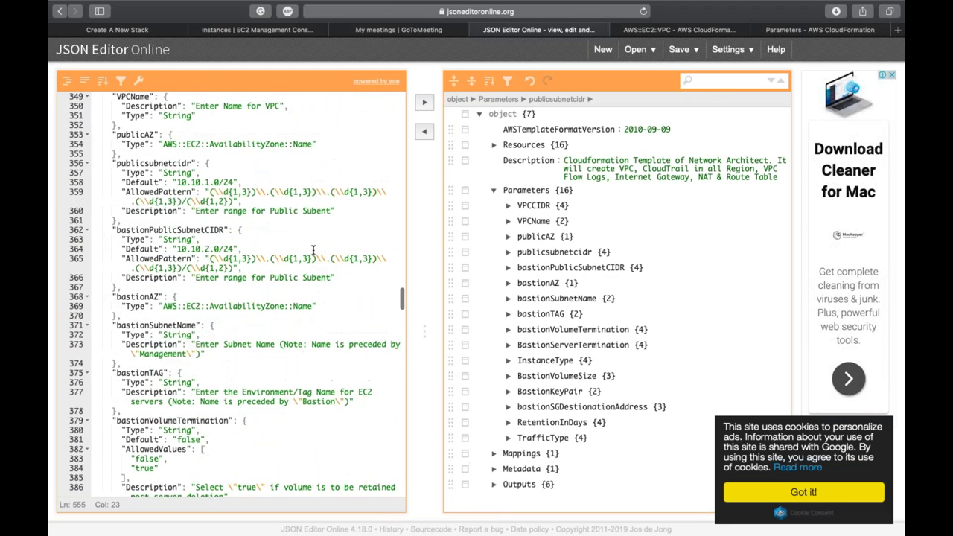
scroll(312, 250, up, 1)
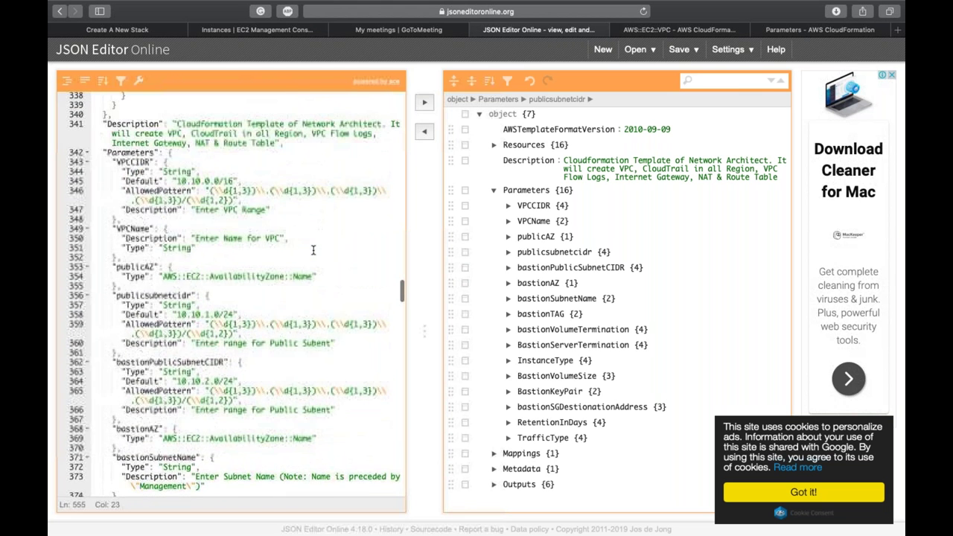
scroll(313, 250, down, 4)
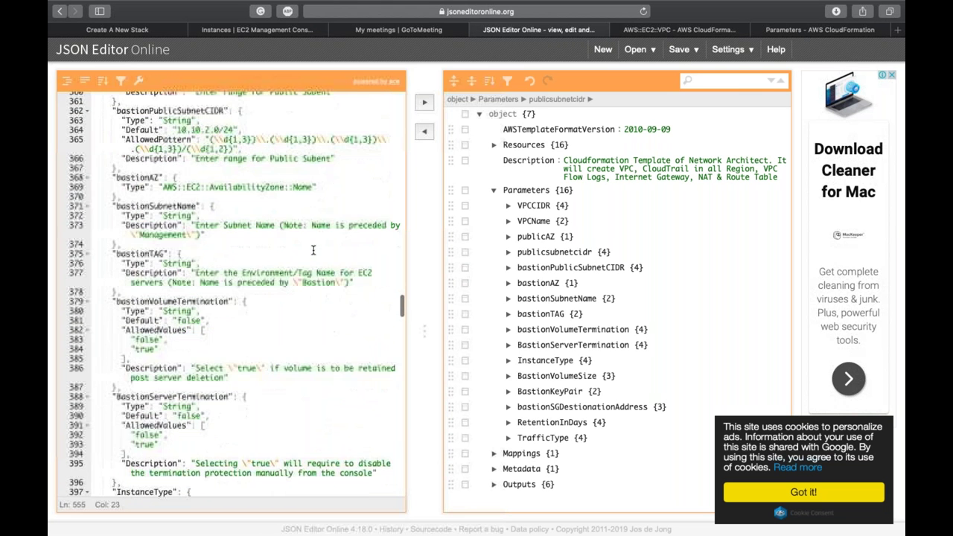
click(158, 274)
double_click(135, 254)
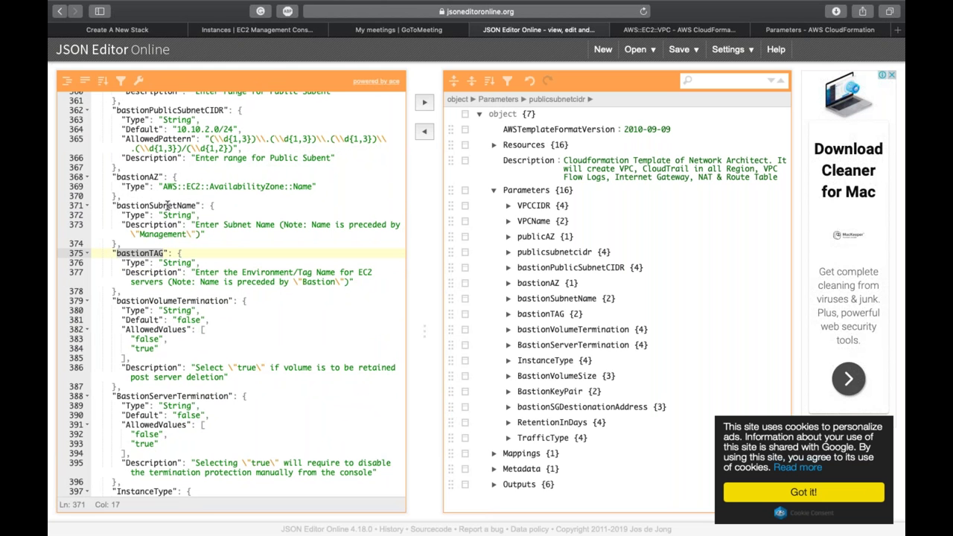
Step: Check the bastionSubnetName description's Management and Bastion wording, then go back to the stack form
double_click(168, 205)
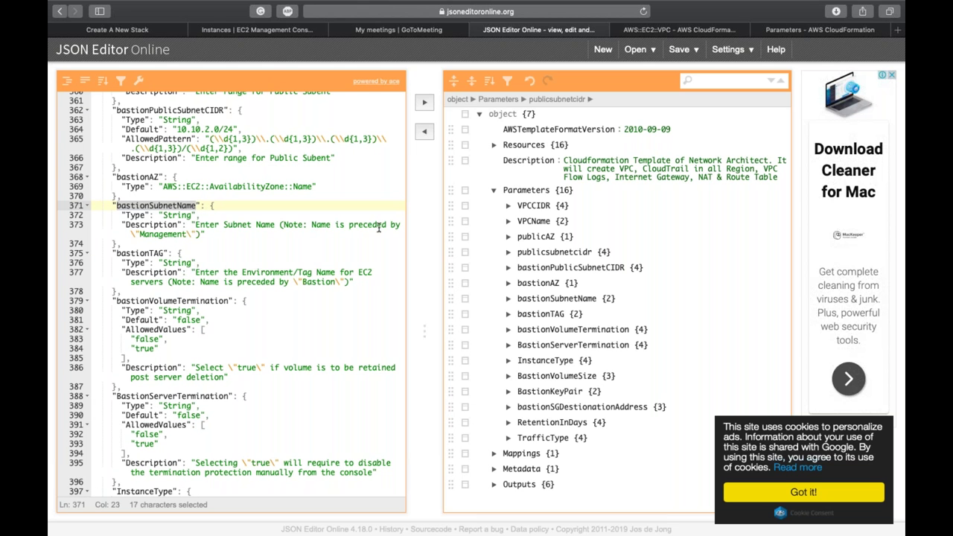
click(167, 235)
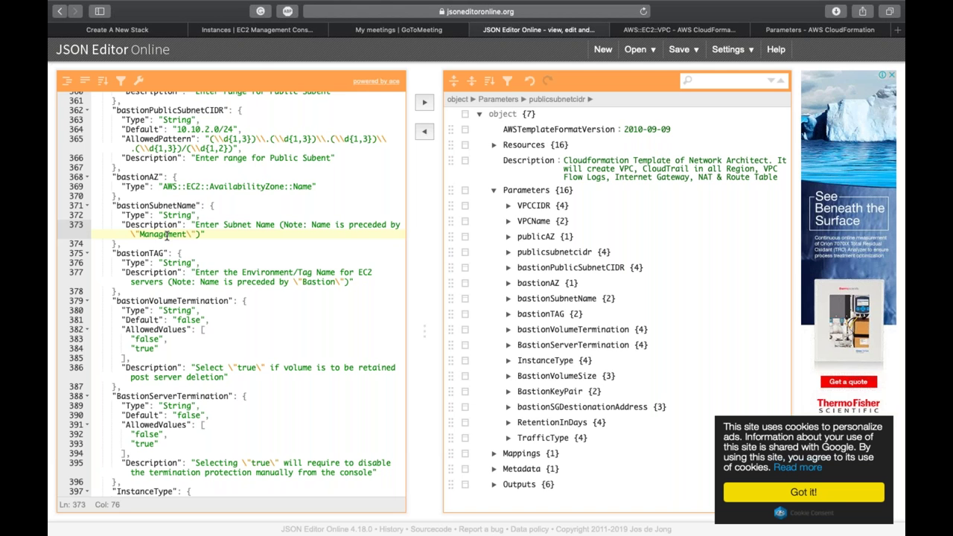
double_click(167, 235)
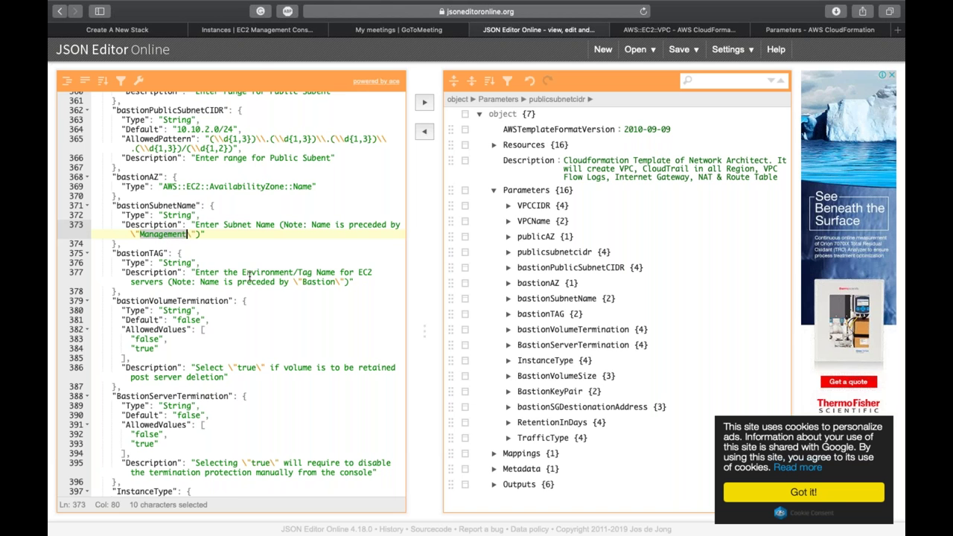
double_click(322, 283)
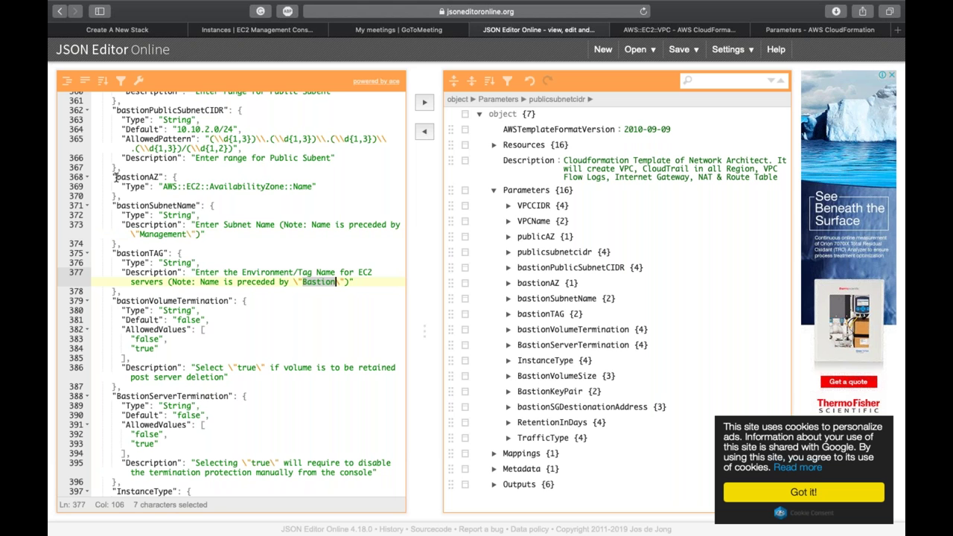
click(130, 31)
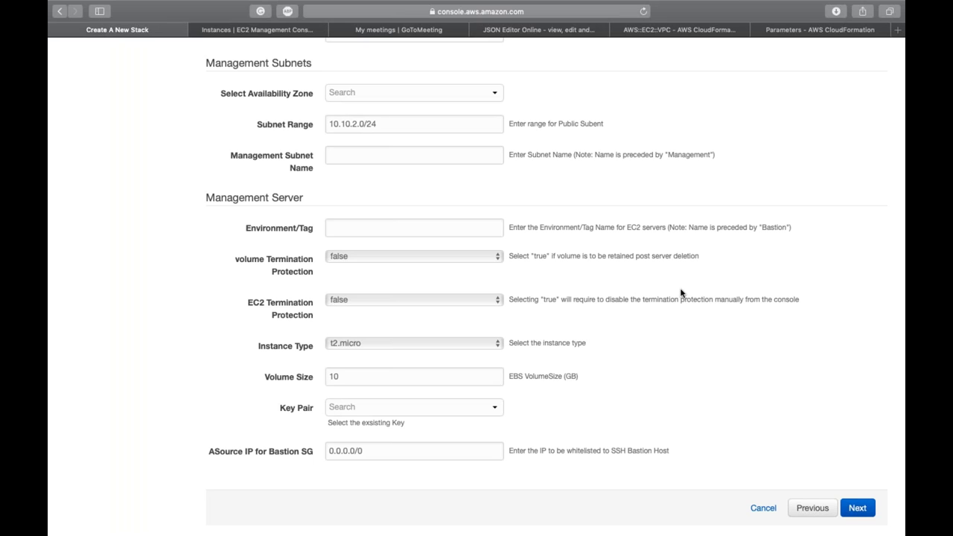
click(239, 31)
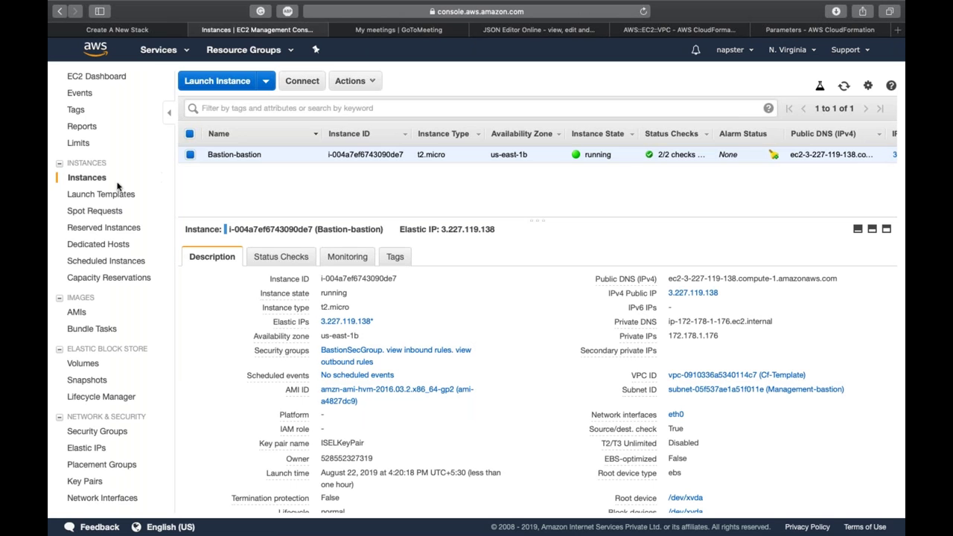
click(171, 50)
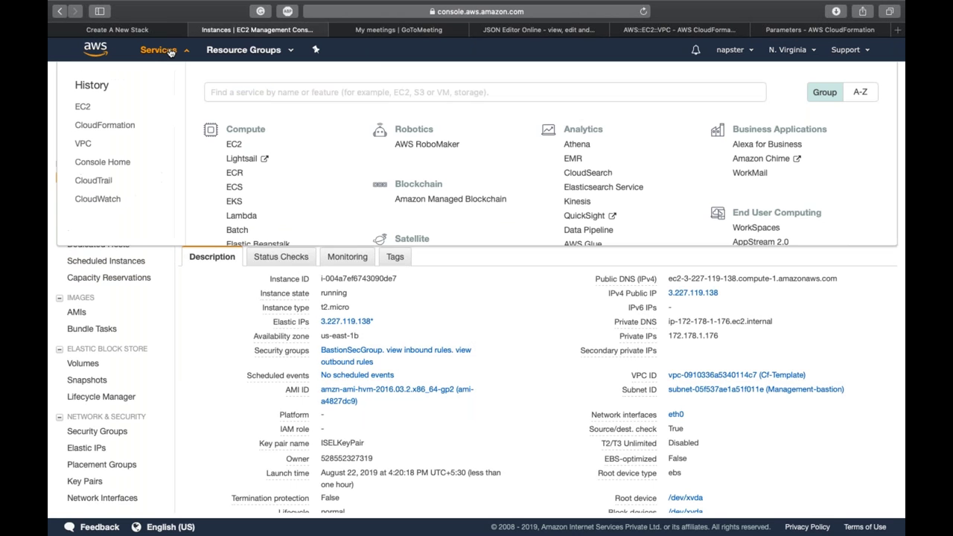
click(186, 55)
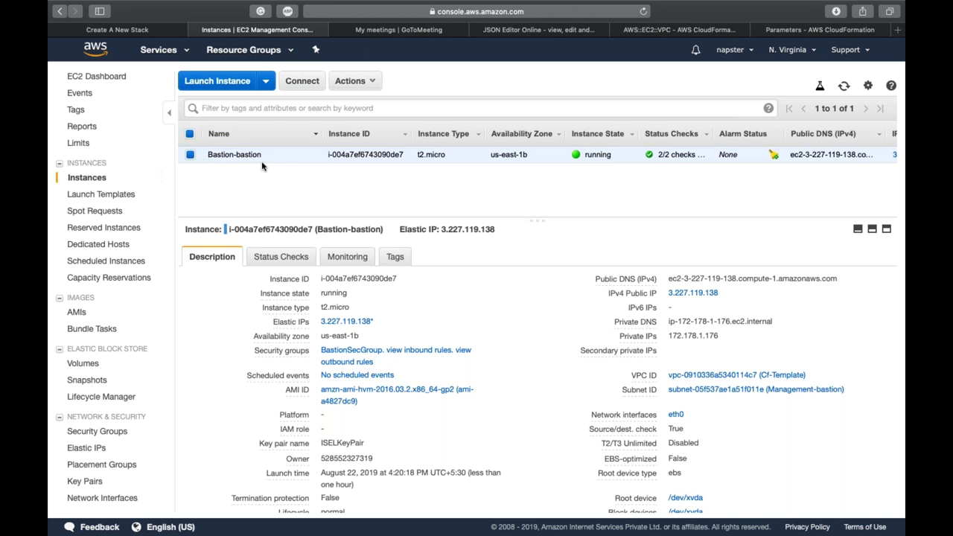
click(154, 30)
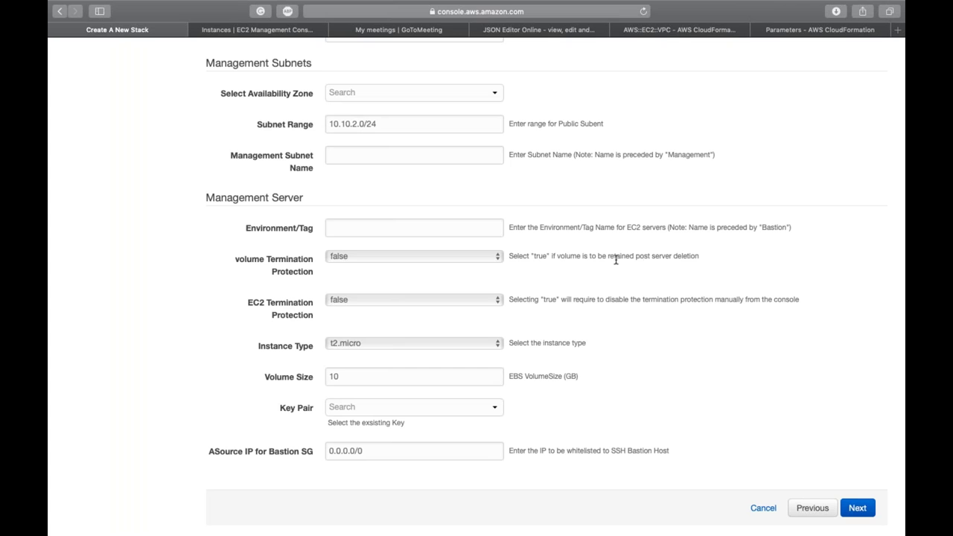
triple_click(662, 256)
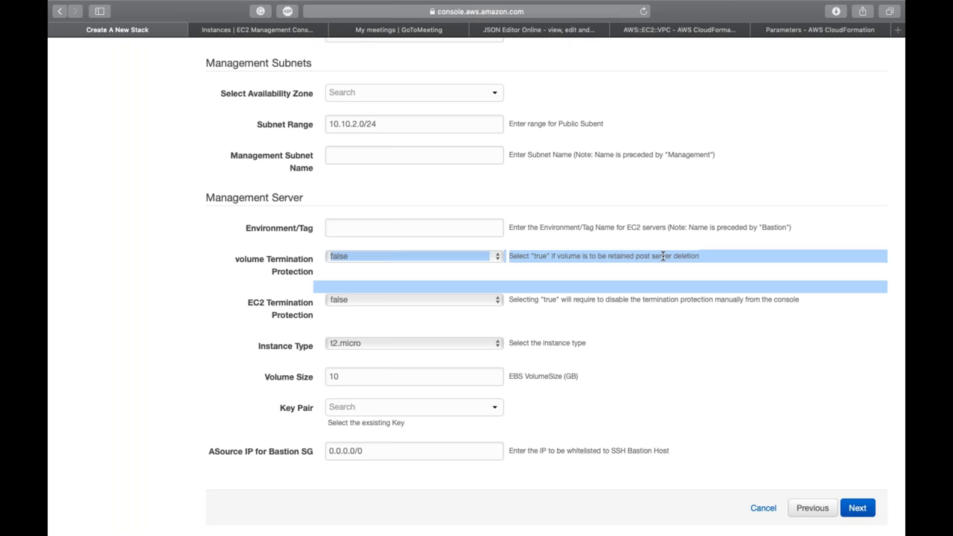
click(663, 255)
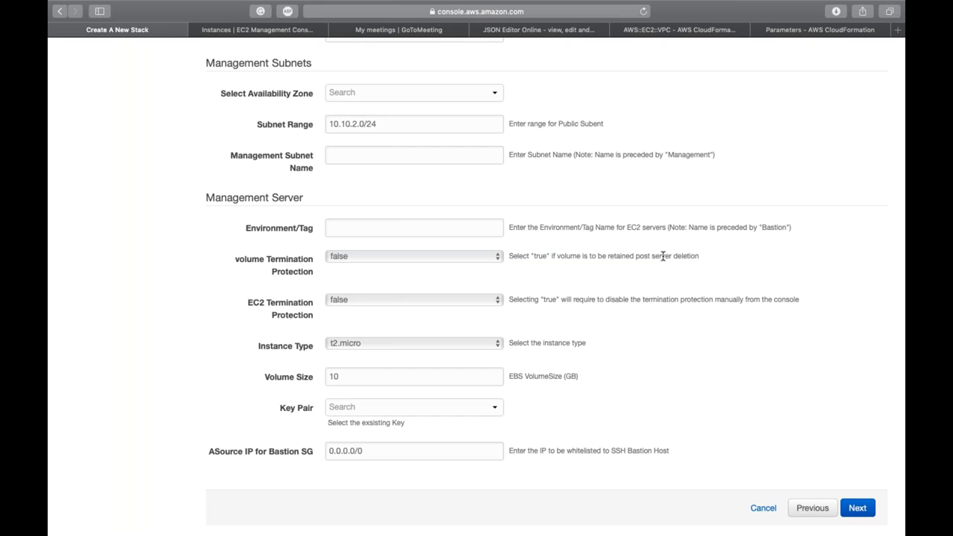
Step: Cancel the new stack and delete the demo1 stack
click(763, 507)
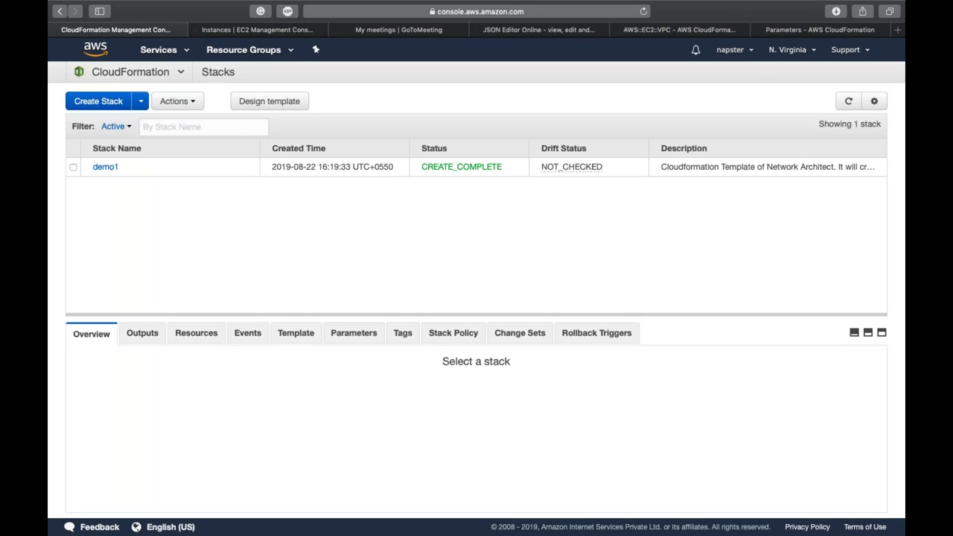
click(72, 168)
click(176, 101)
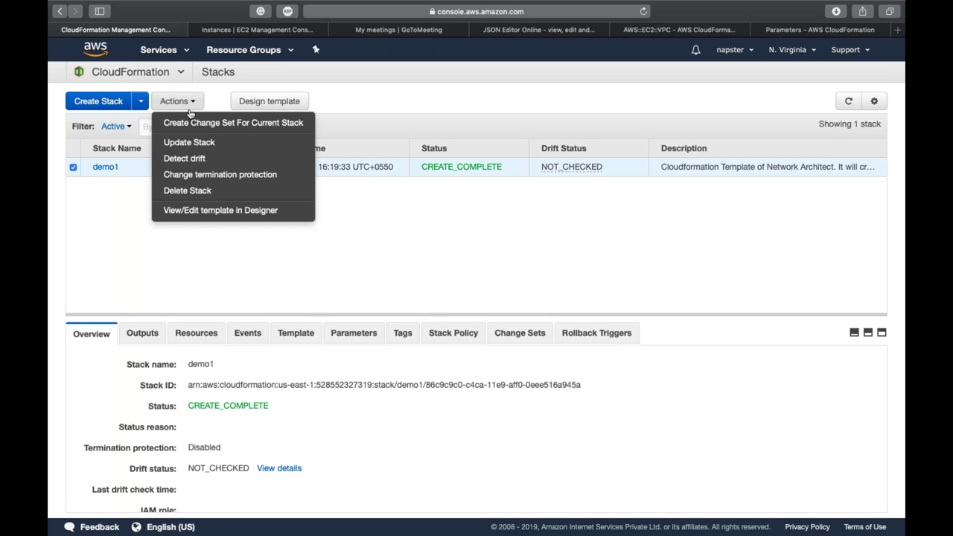
click(203, 190)
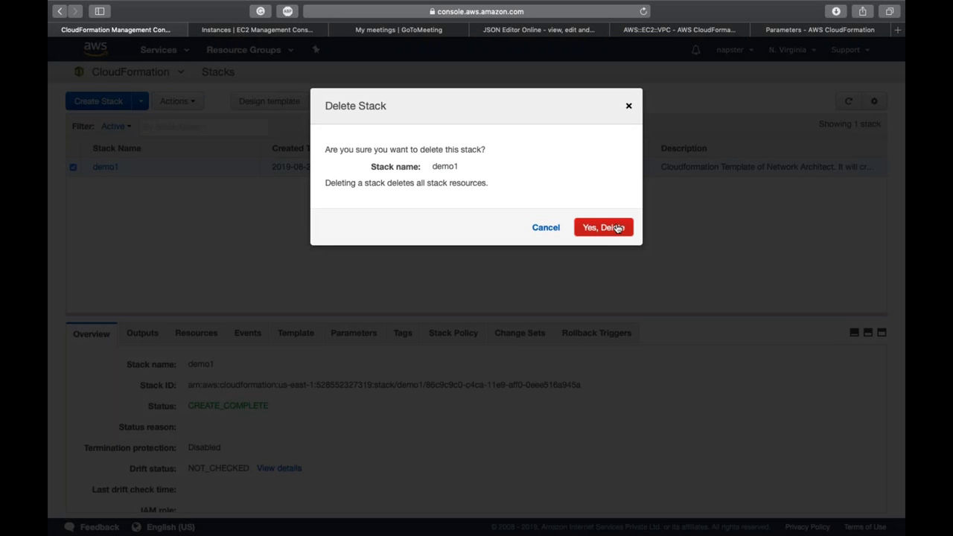
click(616, 228)
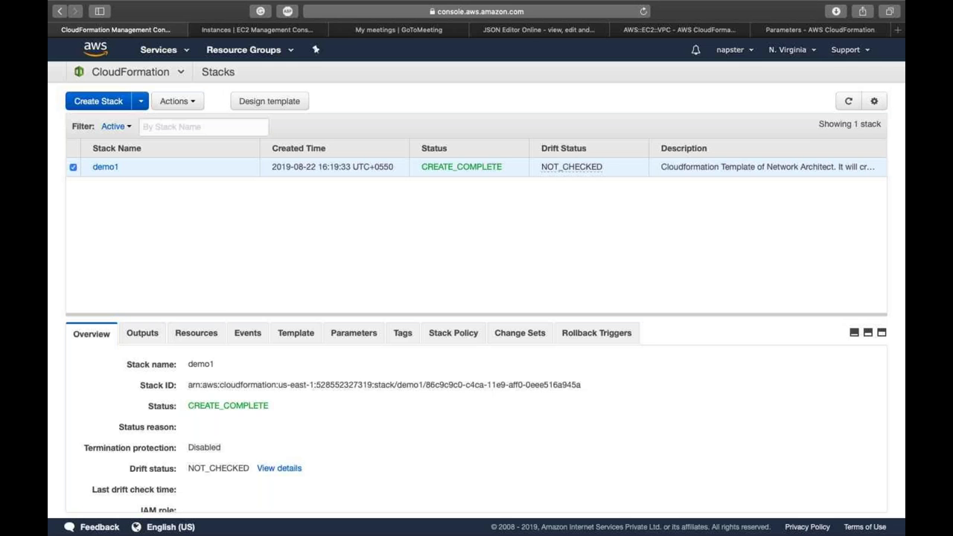
Step: Release the unused Elastic IP address from the EC2 Elastic IPs page
click(225, 31)
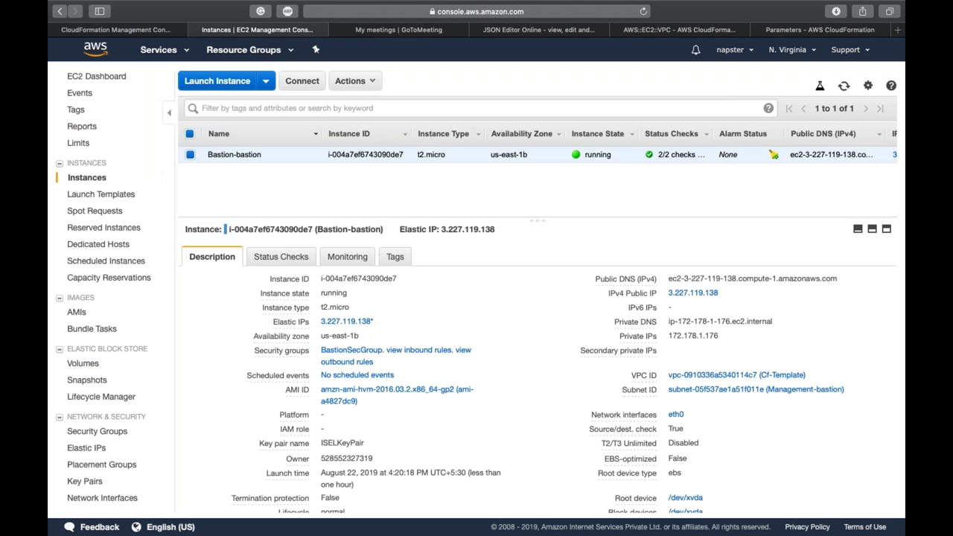
click(95, 451)
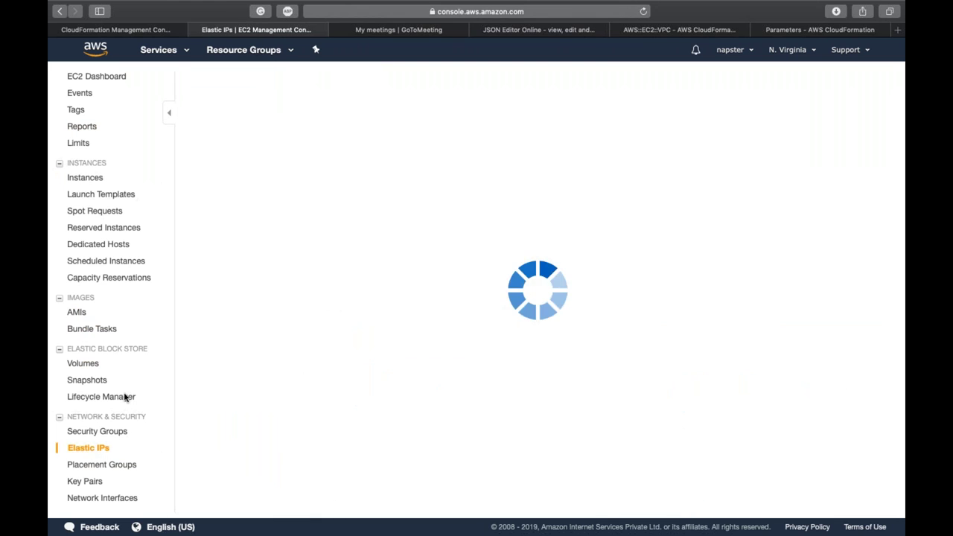
click(317, 82)
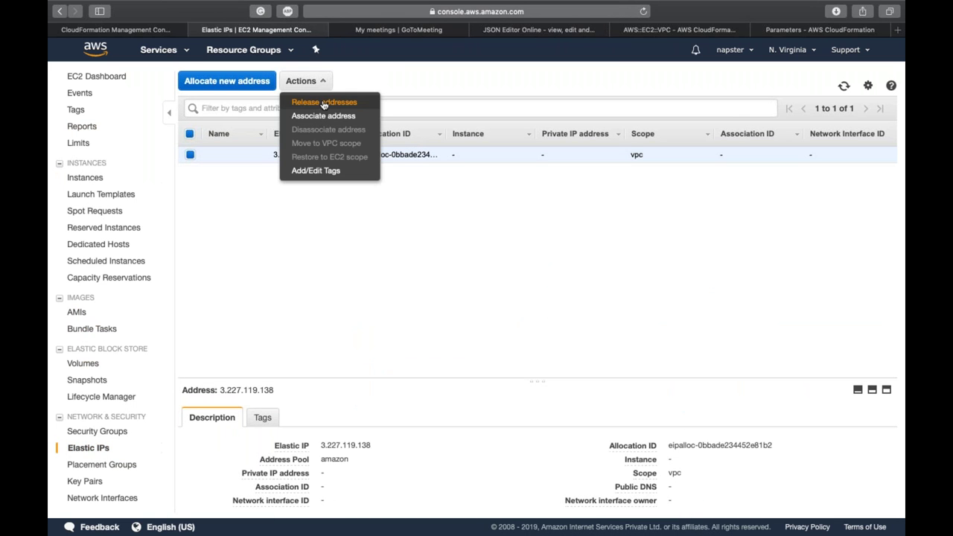
click(323, 102)
click(630, 336)
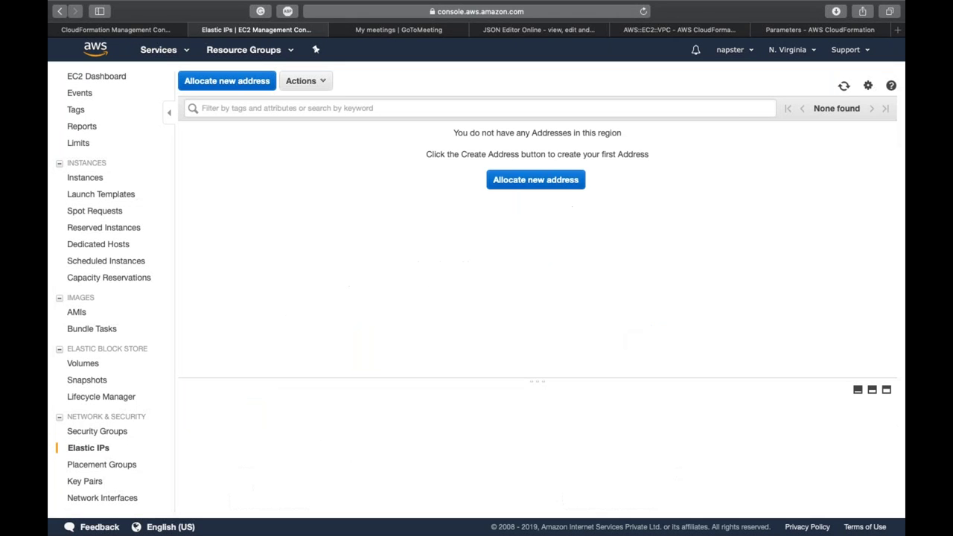
Step: Check demo1 on the CloudFormation stacks page, then return to the template in JSON Editor Online
click(164, 32)
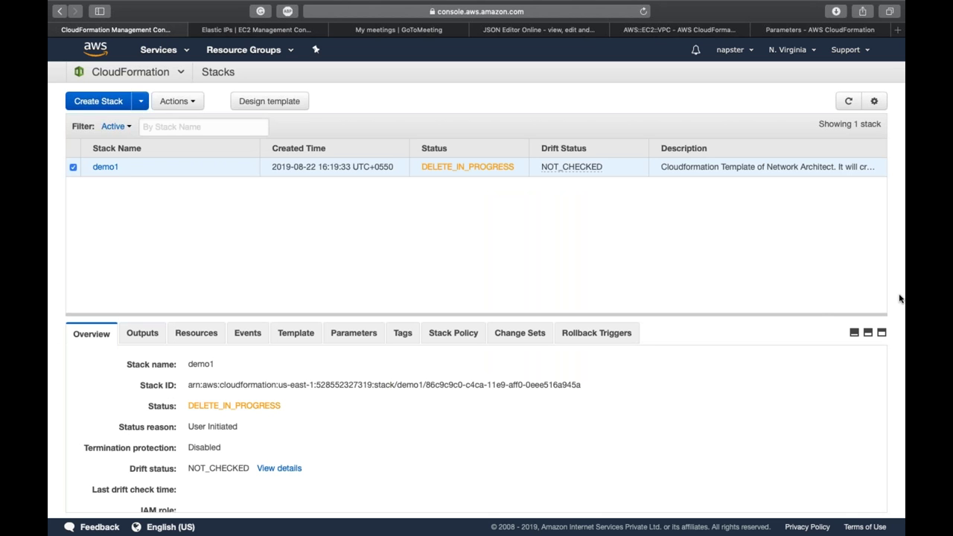
click(562, 276)
click(544, 31)
Step: Scroll the template back up to line 1, then switch to the AWS::EC2::VPC documentation examples
click(320, 206)
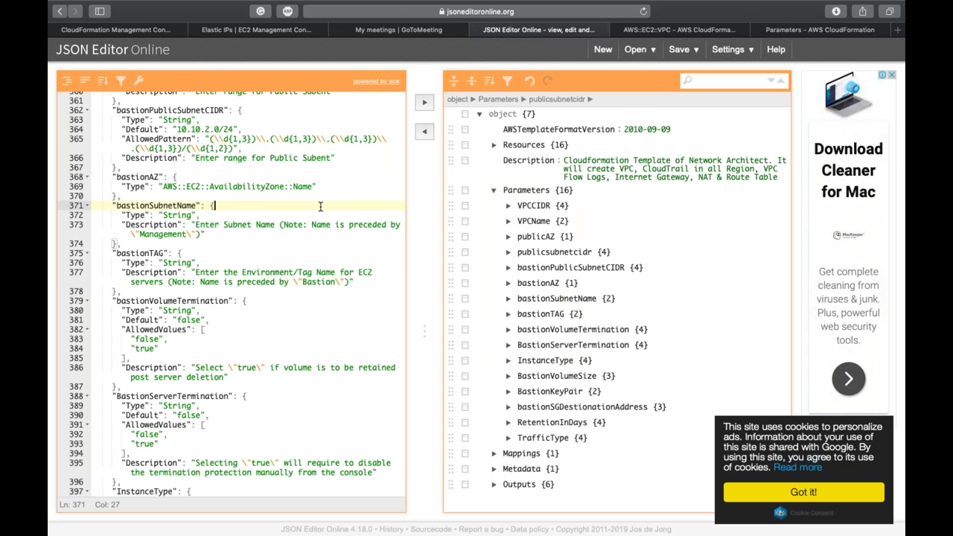
scroll(320, 206, up, 20)
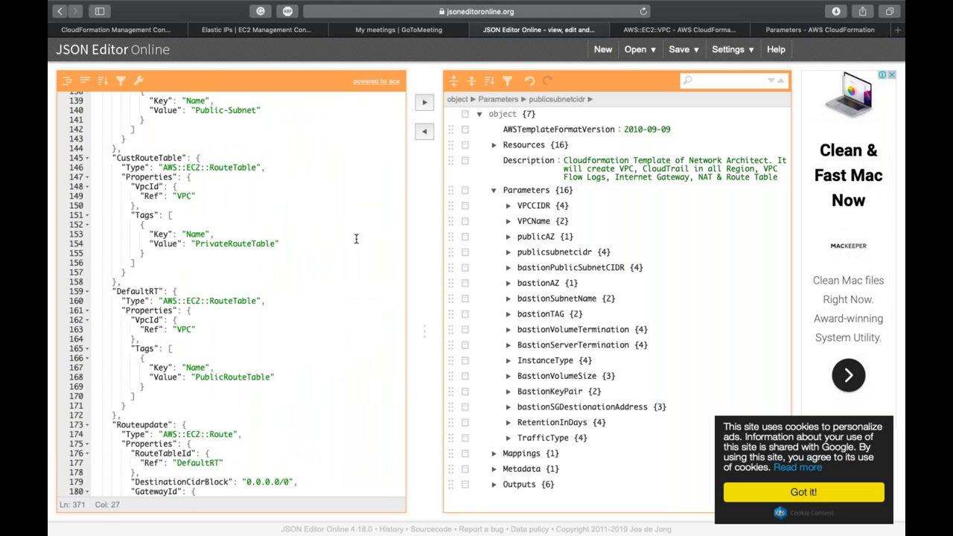
scroll(355, 238, up, 10)
scroll(355, 238, up, 5)
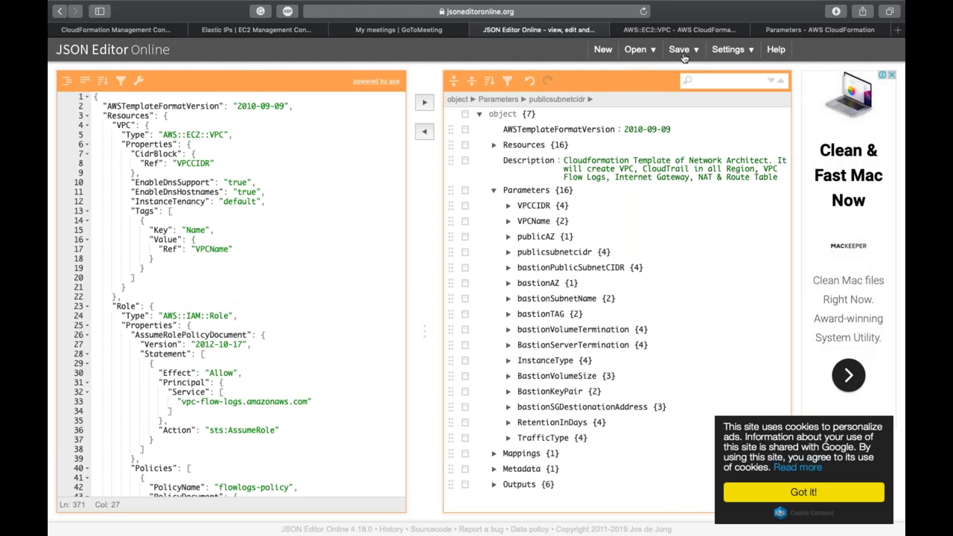
click(670, 29)
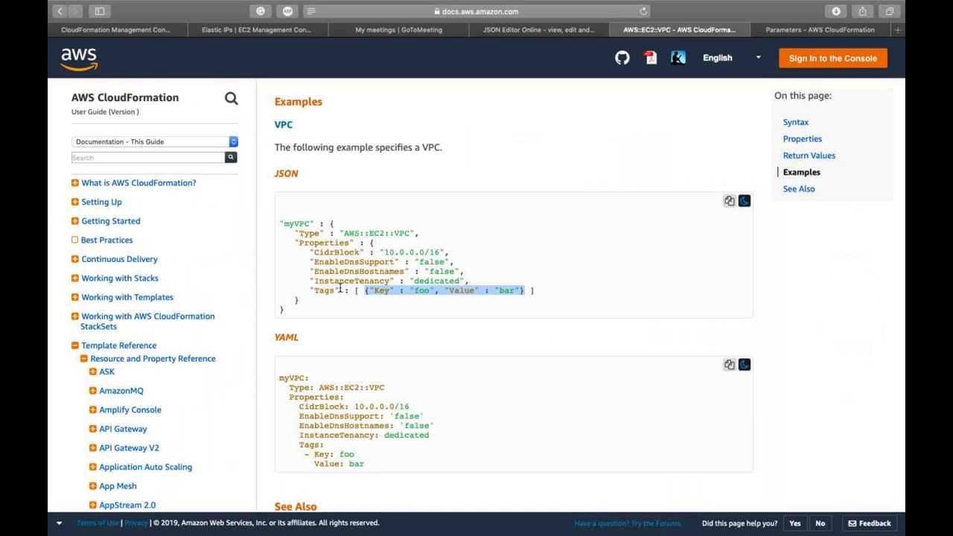
Step: Scroll the documentation navigation down to EC2 and open the AWS::EC2::Instance reference page
scroll(340, 288, down, 2)
scroll(134, 374, down, 5)
scroll(131, 389, down, 3)
scroll(135, 389, down, 6)
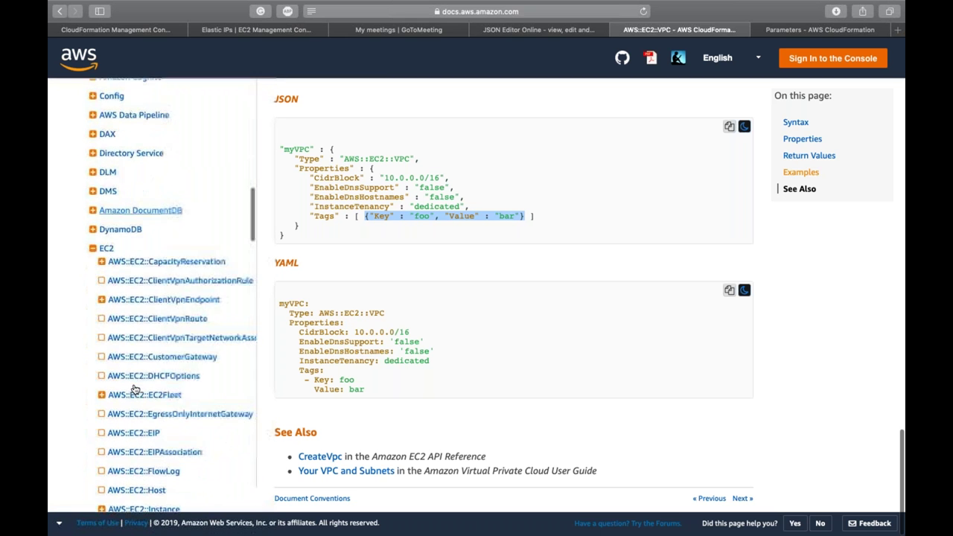
scroll(135, 311, down, 5)
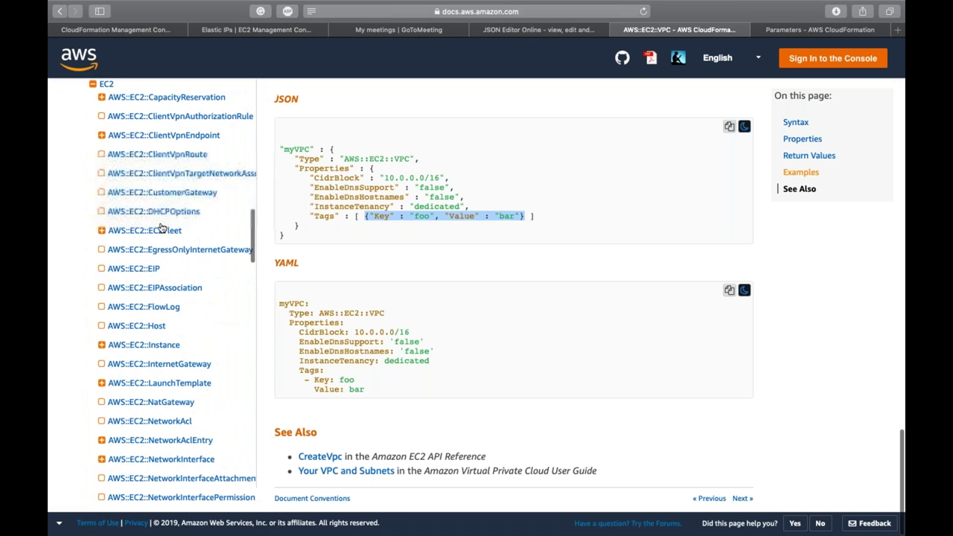
click(411, 251)
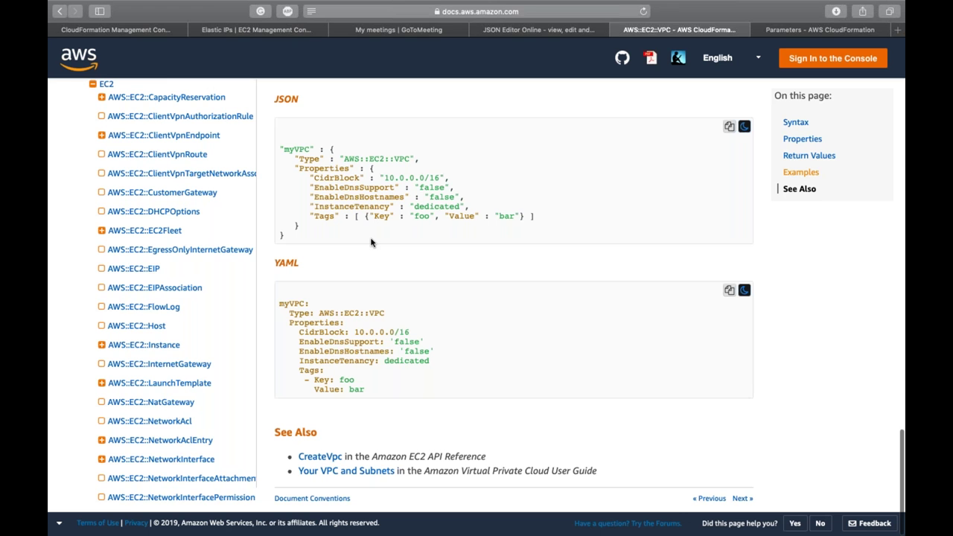
click(163, 347)
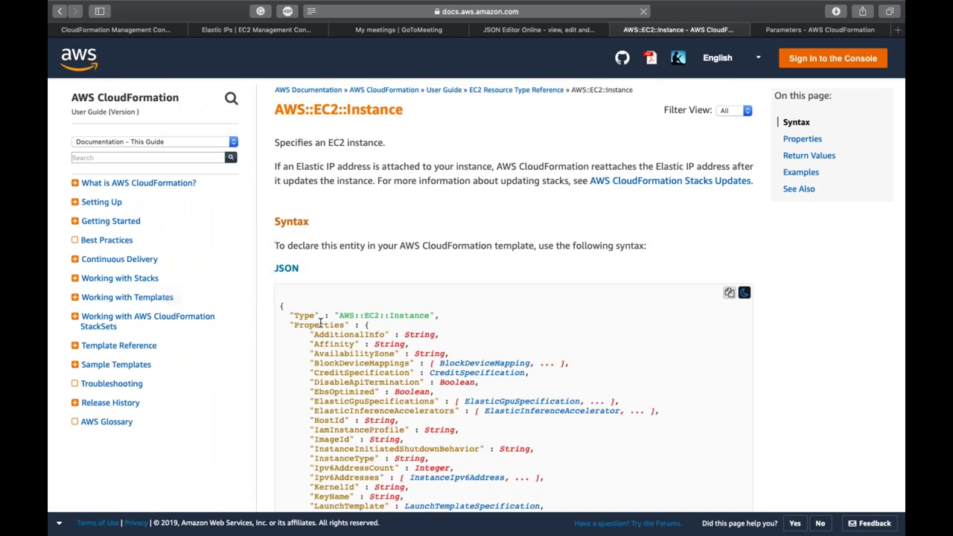
Step: Examine the AWS::EC2::Instance JSON syntax, highlighting AdditionalInfo and jumping to the Affinity description
scroll(341, 301, down, 5)
scroll(406, 143, up, 1)
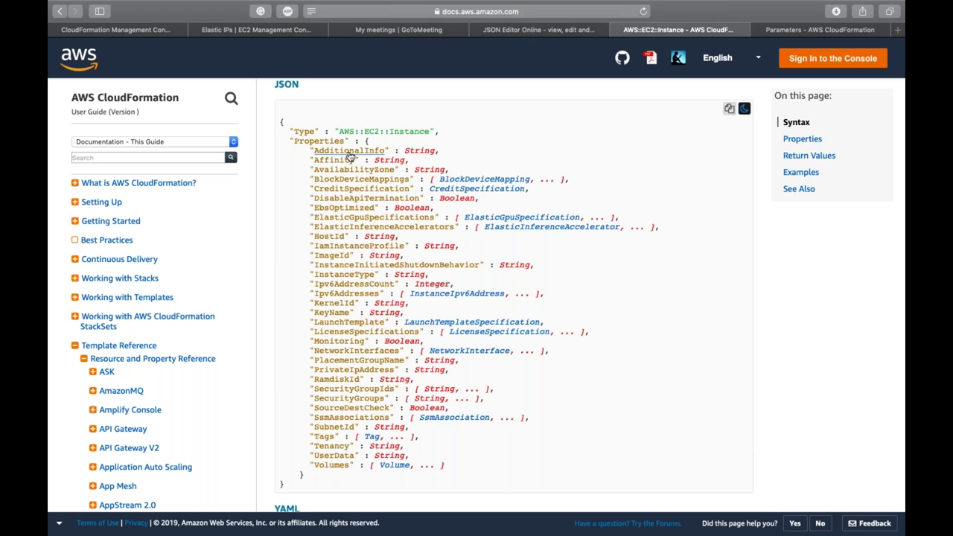
double_click(404, 131)
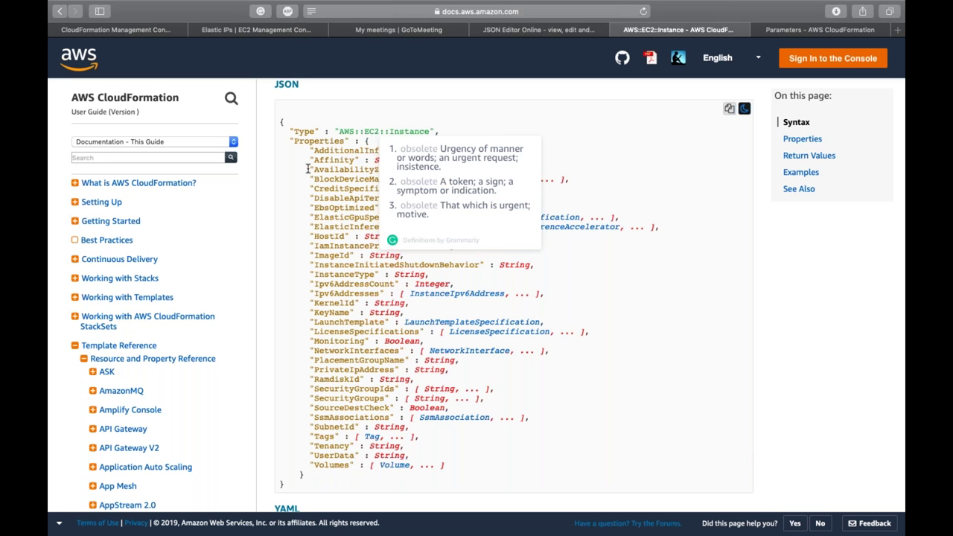
double_click(335, 154)
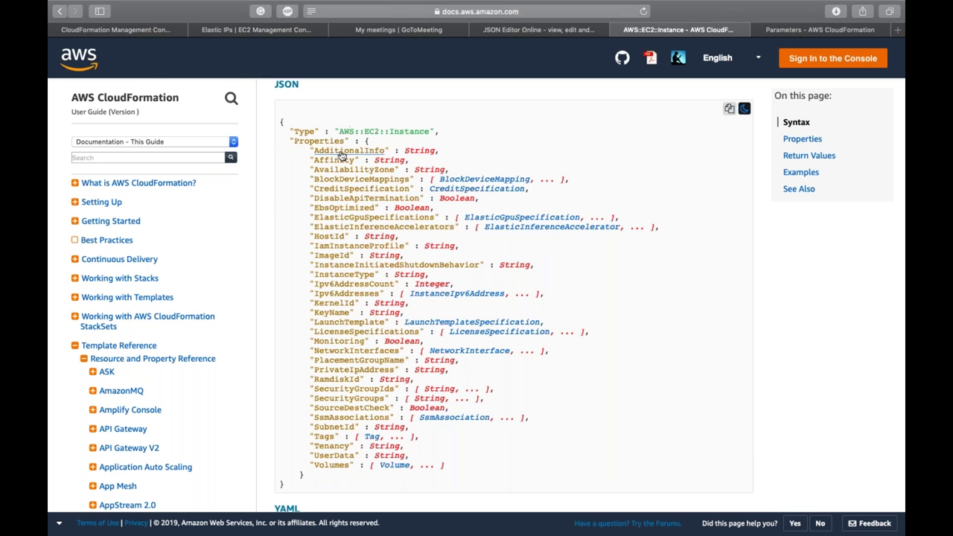
click(338, 161)
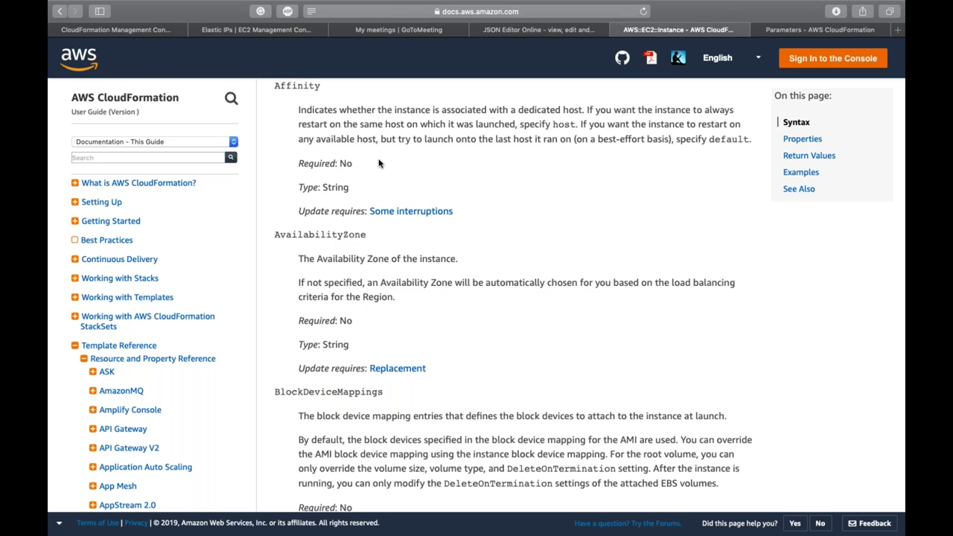
scroll(378, 163, up, 3)
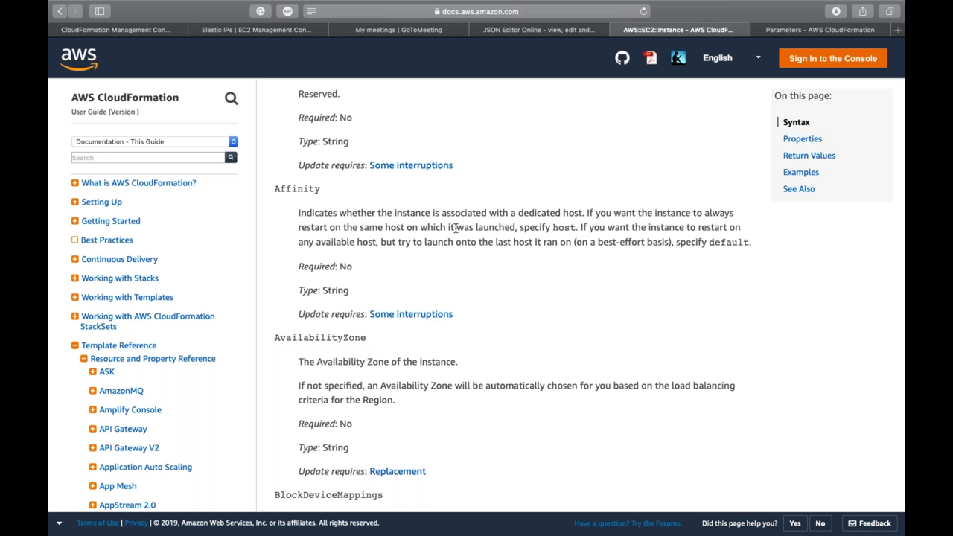
click(309, 272)
Step: Scroll through the remaining property descriptions and return to the CloudFormation stacks list
scroll(357, 296, down, 1)
scroll(357, 296, down, 4)
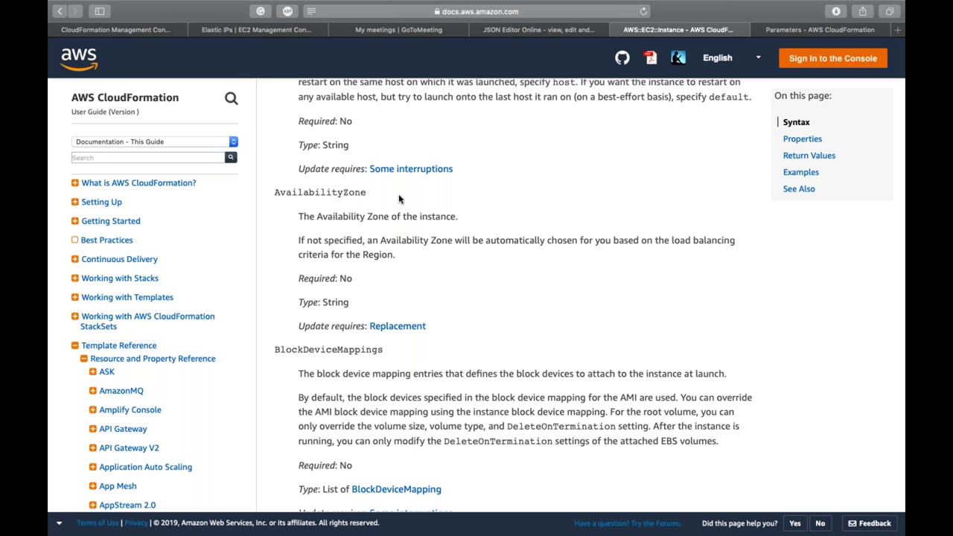
scroll(398, 198, down, 3)
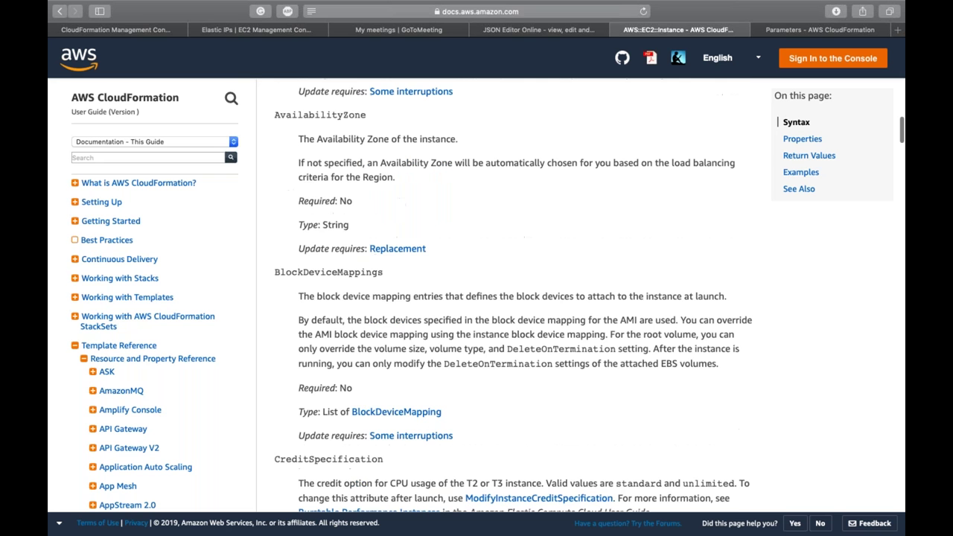
scroll(506, 298, down, 10)
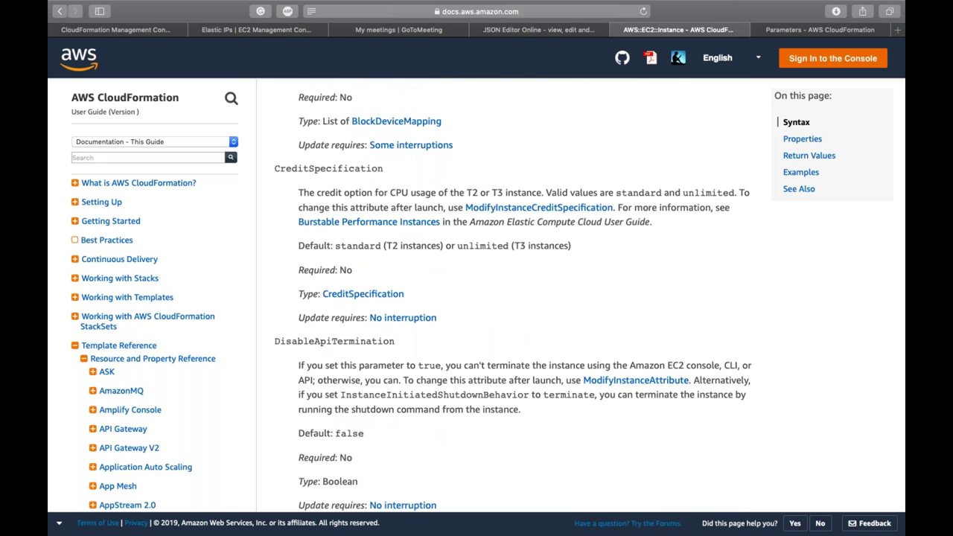
scroll(506, 298, down, 1)
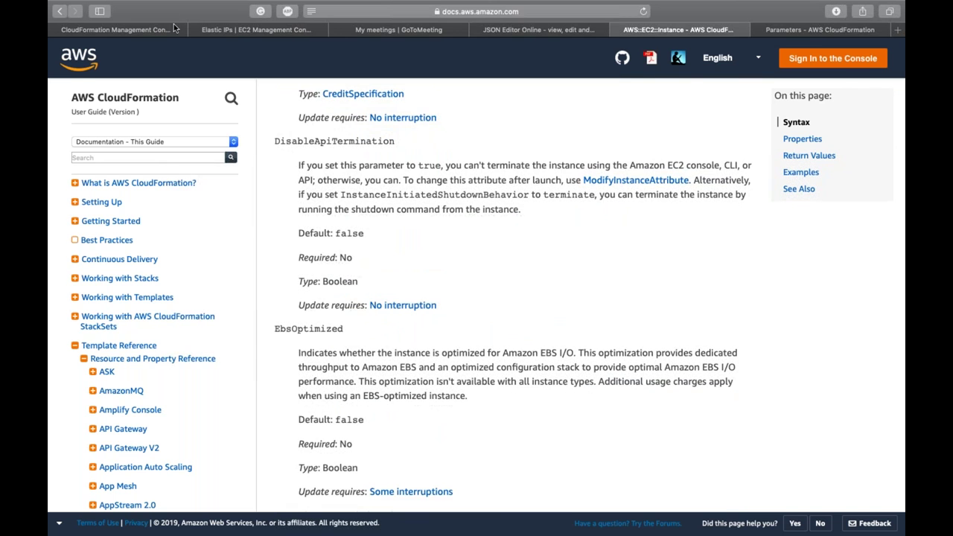
click(139, 30)
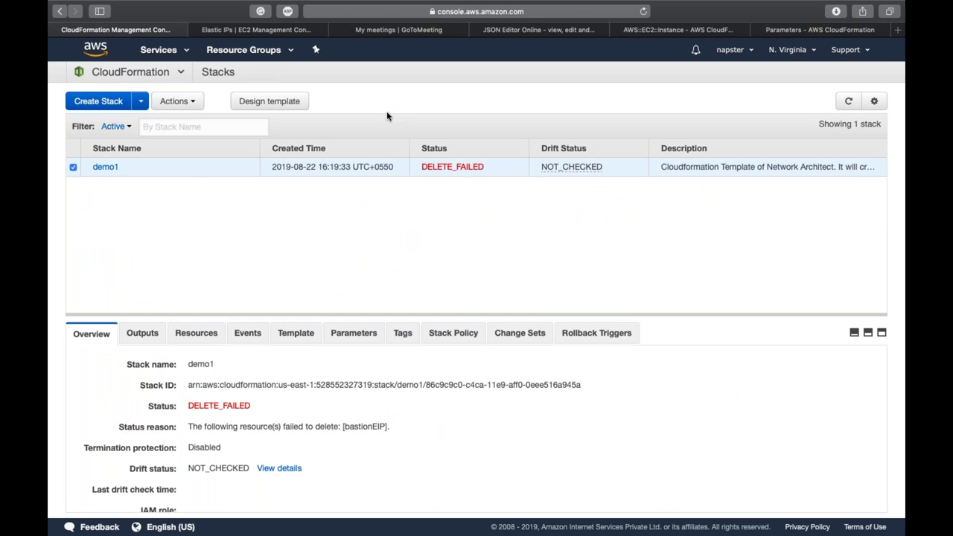
Step: Refresh the stacks list and confirm demo1 is DELETE_FAILED because bastionEIP could not be deleted
click(855, 109)
mouse_move(703, 4)
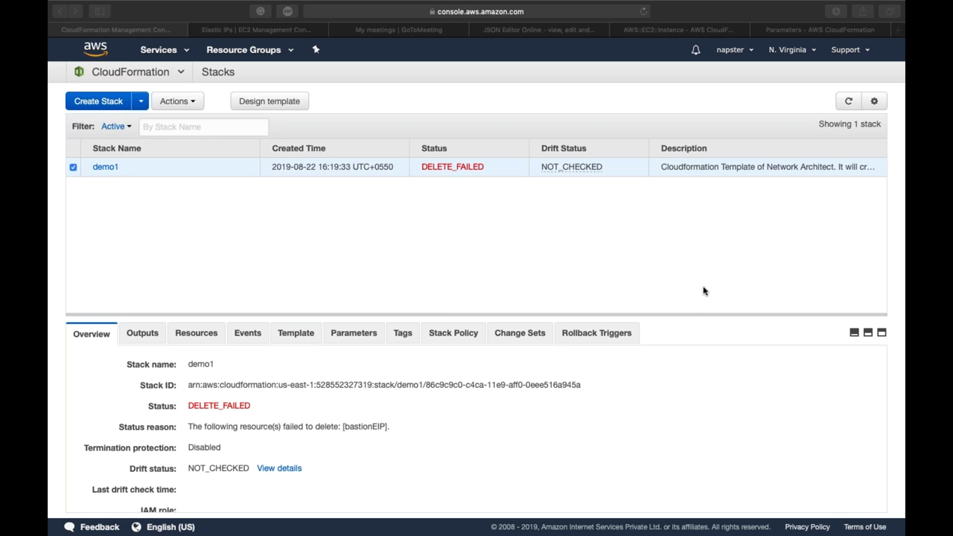
click(474, 323)
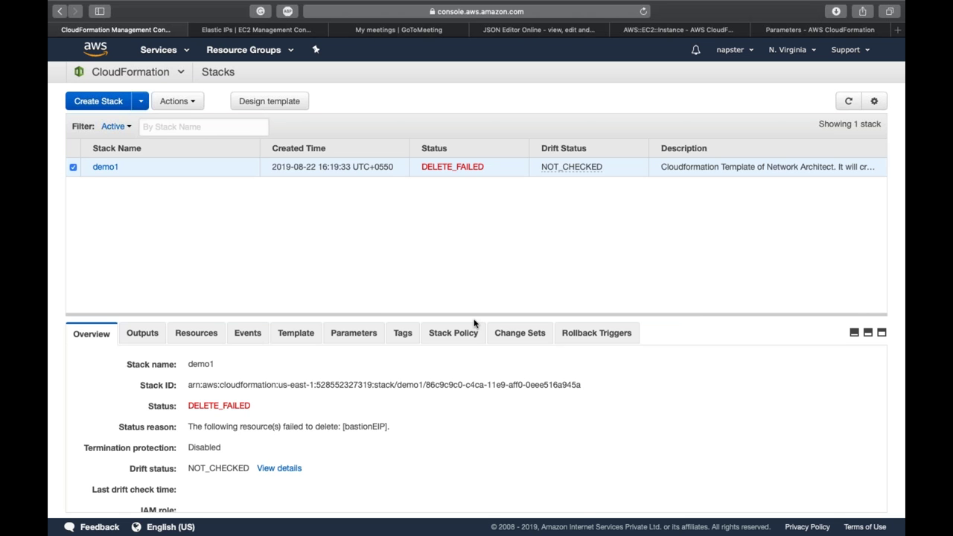
click(169, 79)
Step: Go to the Lambda console through a 'lam' services search and switch the region to Asia Pacific (Mumbai)
click(160, 52)
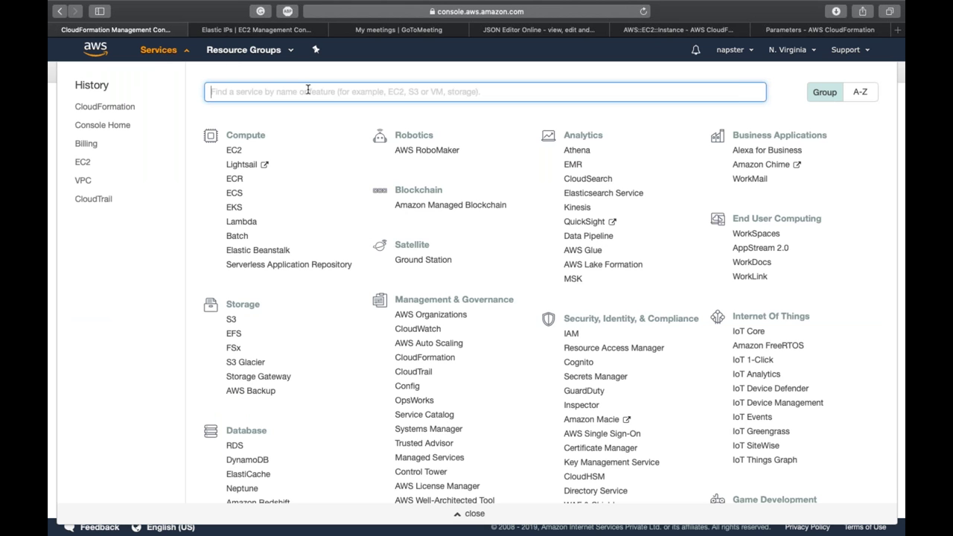
text(lam)
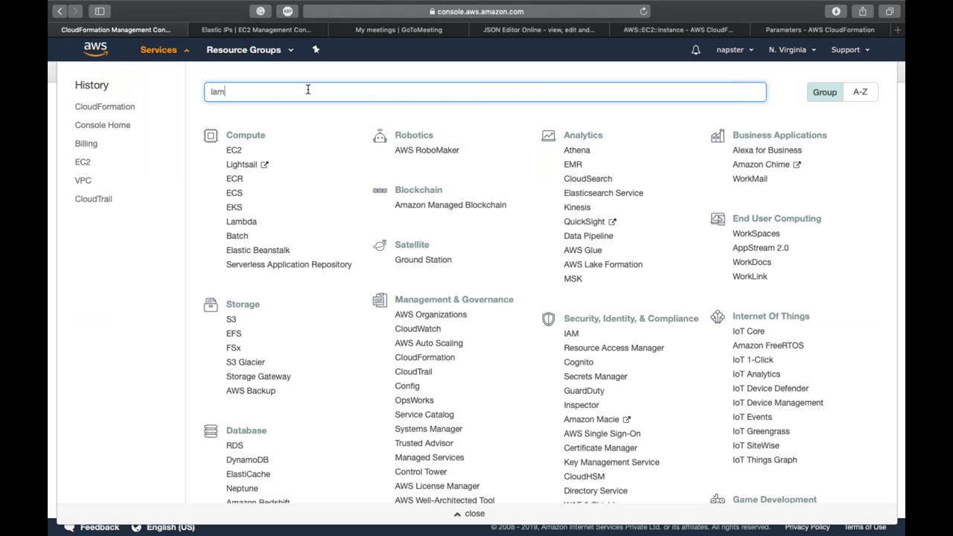
click(370, 126)
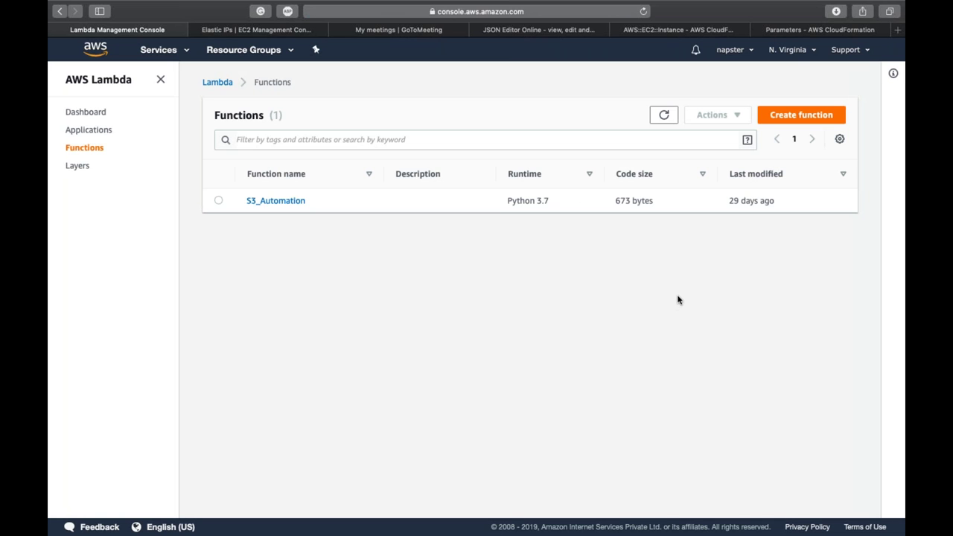
click(790, 52)
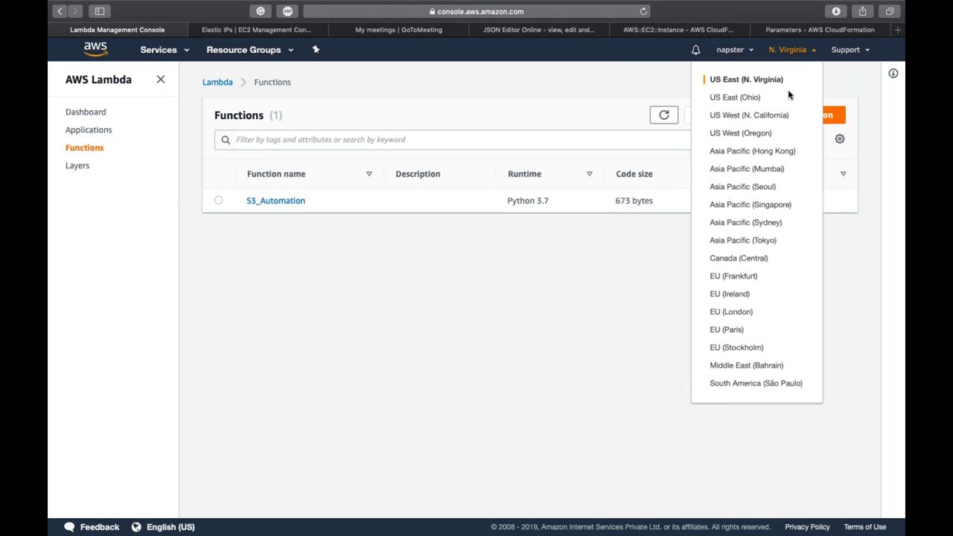
click(779, 172)
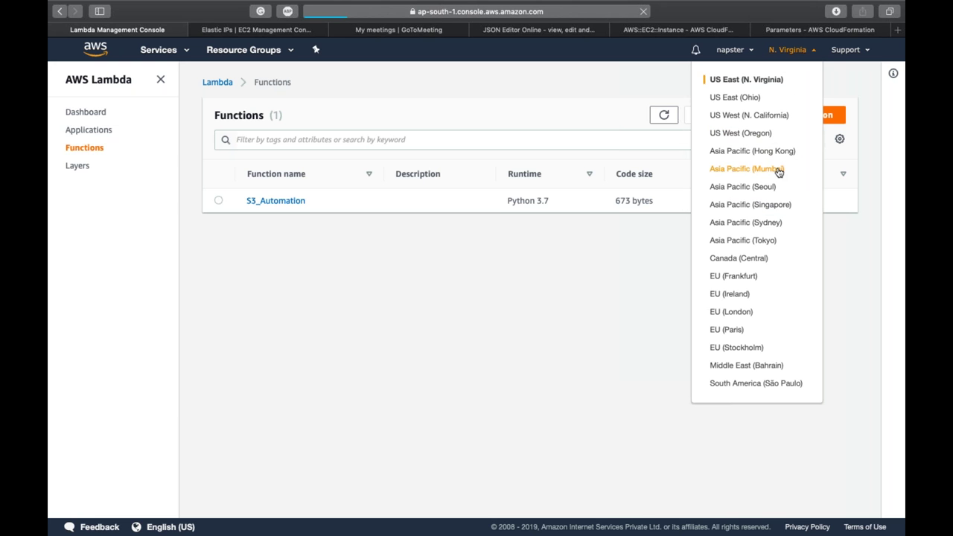
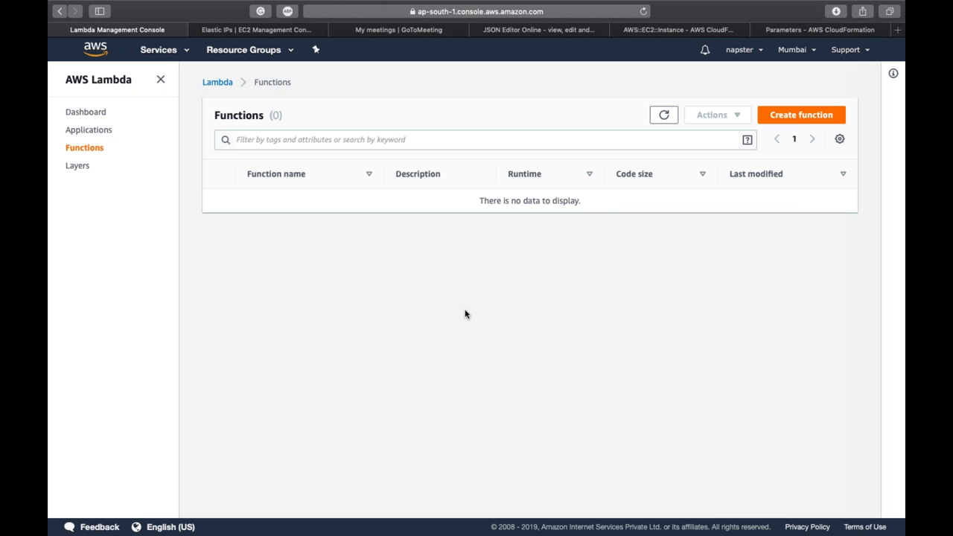
Step: Start a new Lambda function and enter the name demo1
click(794, 124)
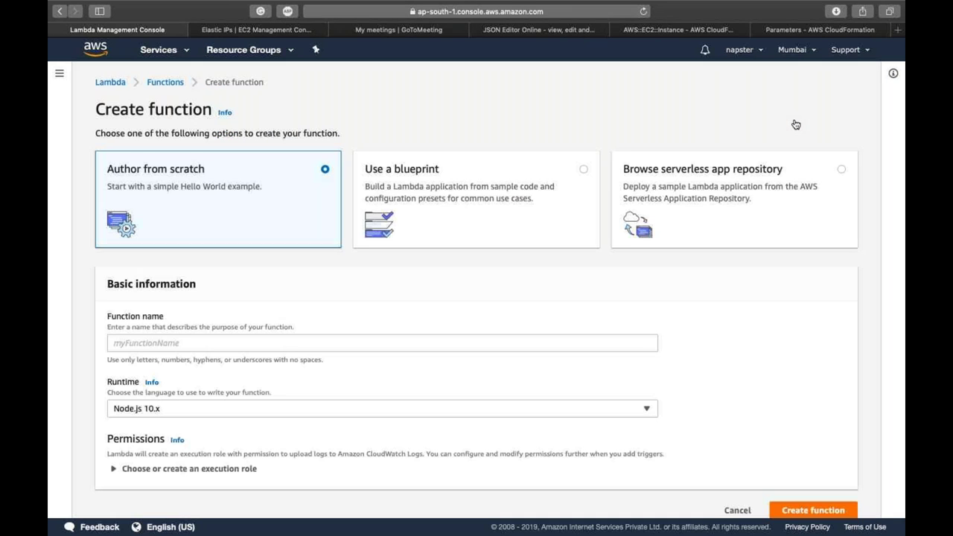
scroll(469, 311, down, 1)
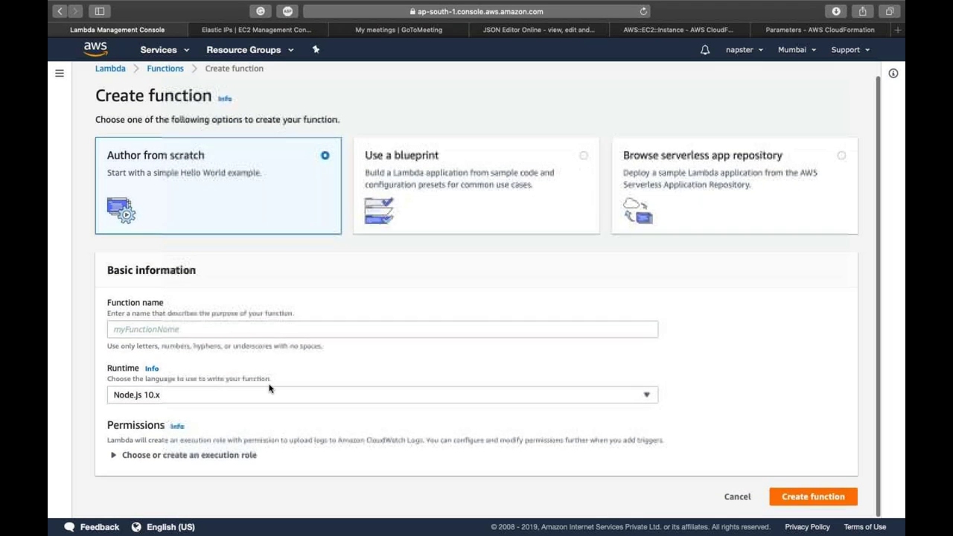
click(191, 335)
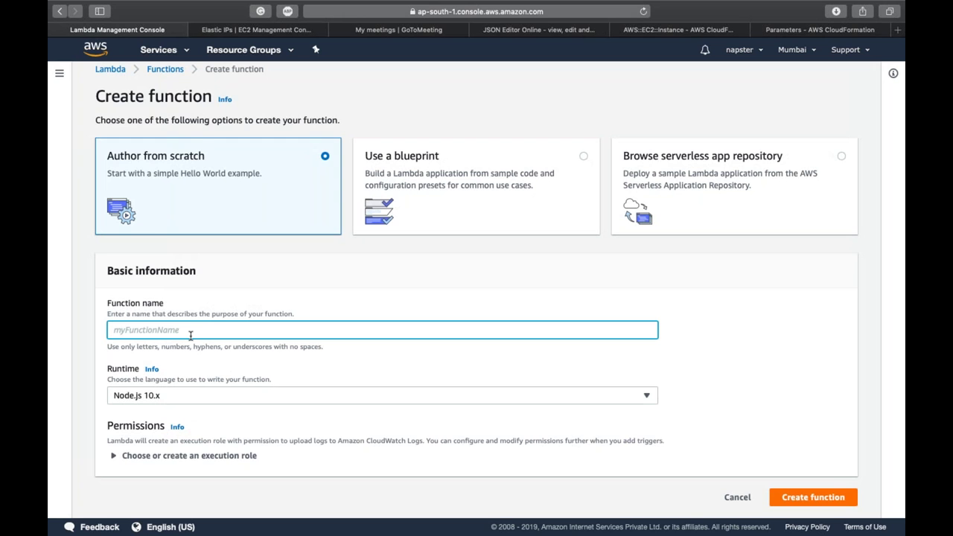
text(demo1)
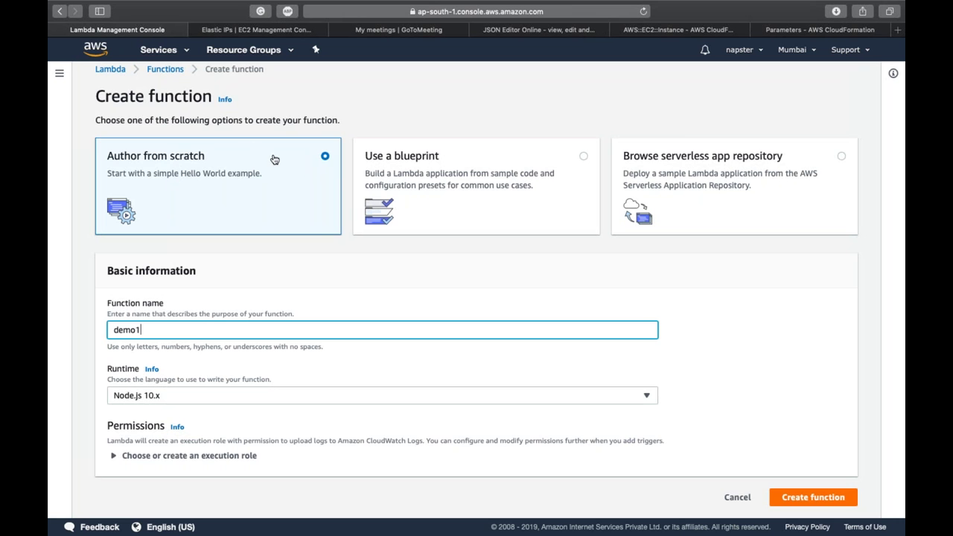
Step: Browse the blueprints and serverless app repository, viewing the hello-world application's details
click(452, 175)
scroll(452, 175, down, 3)
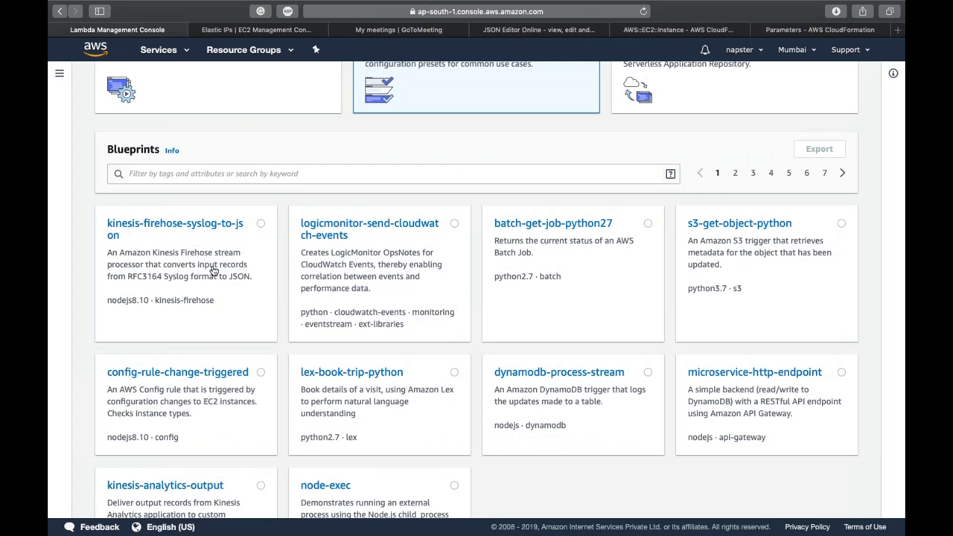
scroll(533, 418, down, 2)
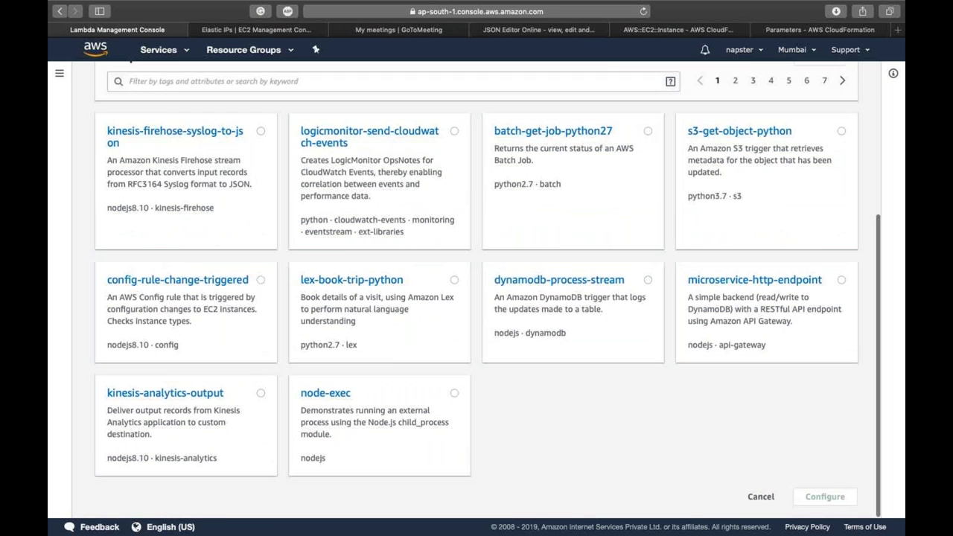
scroll(374, 249, up, 5)
click(707, 186)
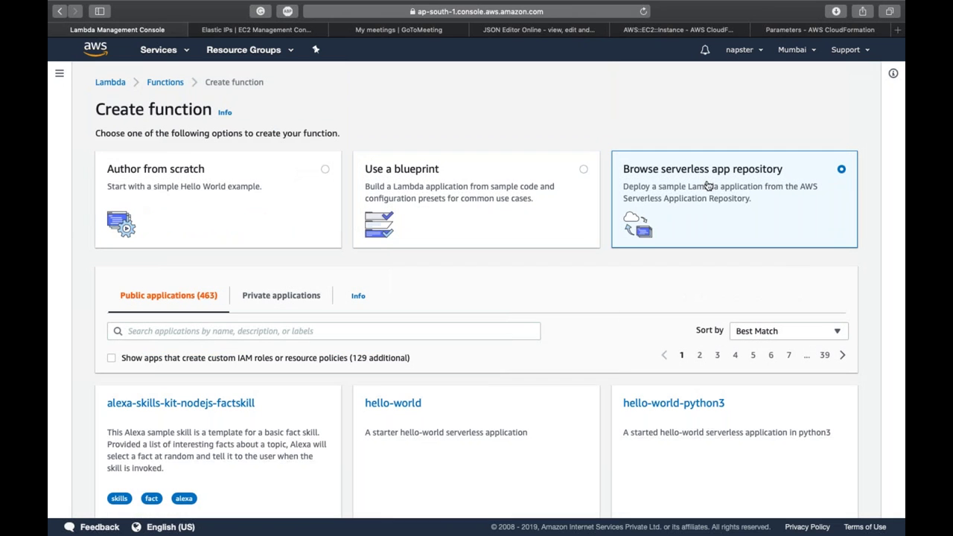
scroll(508, 360, down, 4)
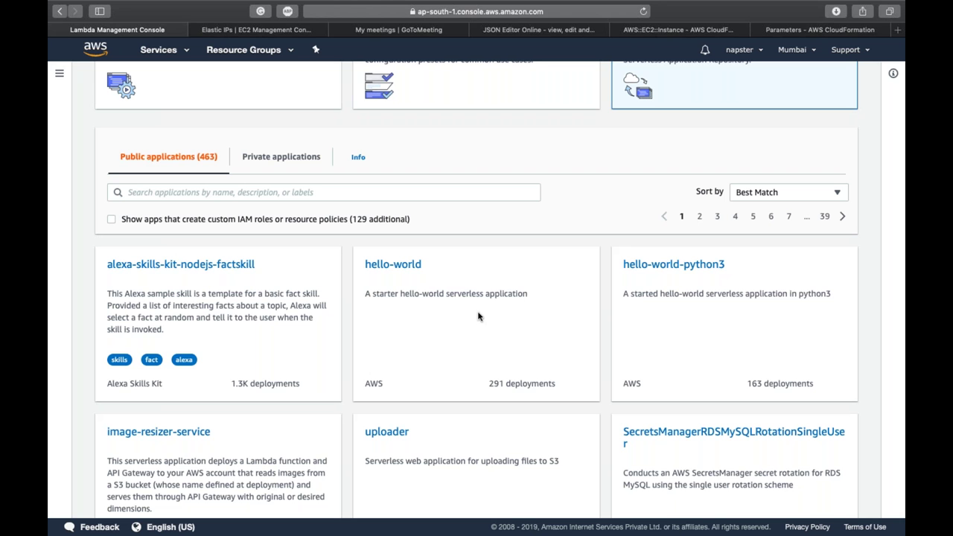
click(407, 265)
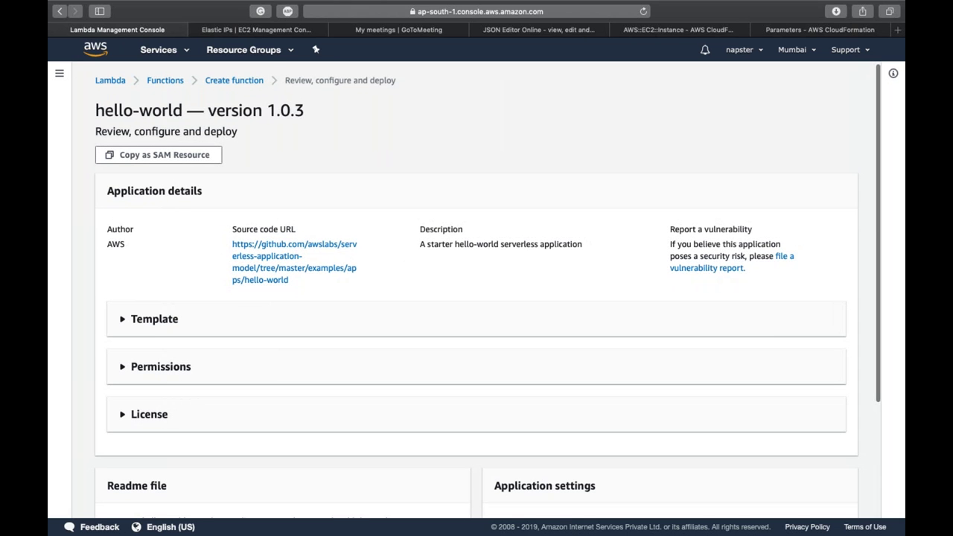
scroll(476, 297, down, 3)
Step: Return to the Create function page and switch back to Author from scratch
key(super+bracketleft)
scroll(264, 258, up, 5)
click(214, 223)
click(252, 348)
Step: Name the function demo1, keep the Node.js 10.x runtime, and create it
text(demo1)
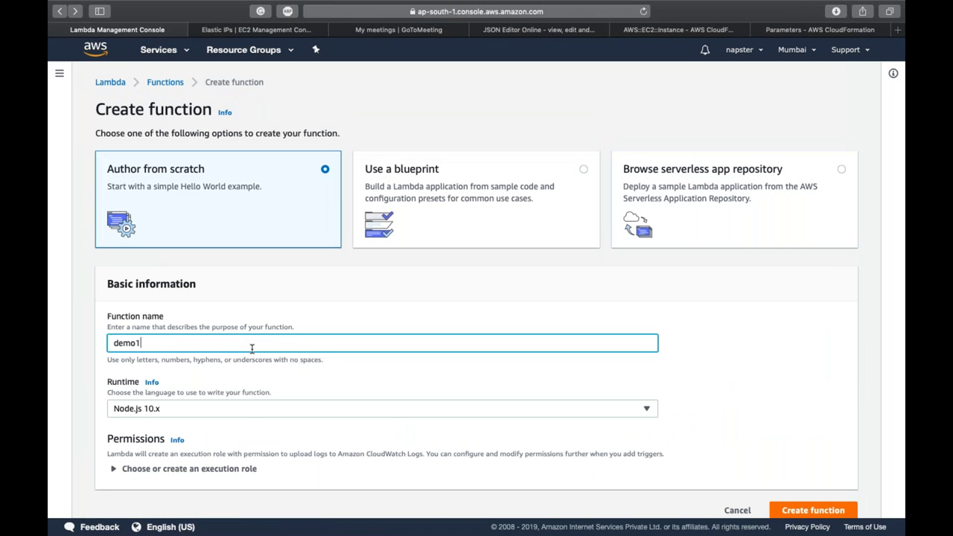
scroll(251, 348, down, 1)
click(413, 439)
click(328, 400)
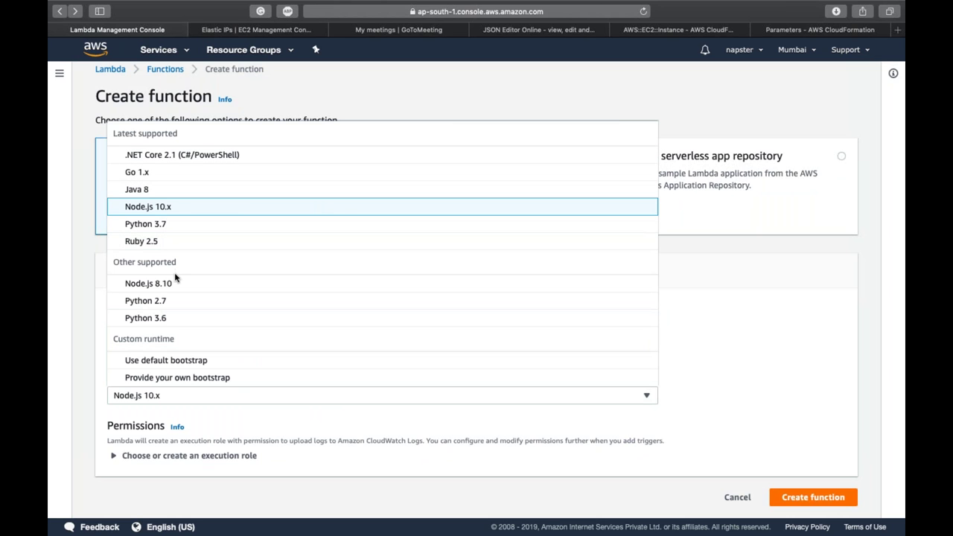
click(384, 430)
click(841, 497)
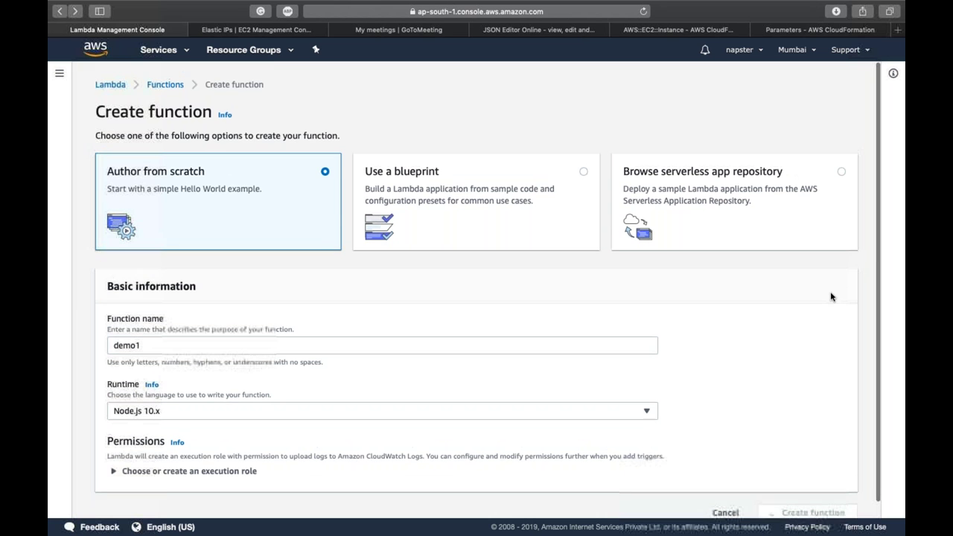
scroll(831, 296, down, 1)
scroll(831, 295, down, 2)
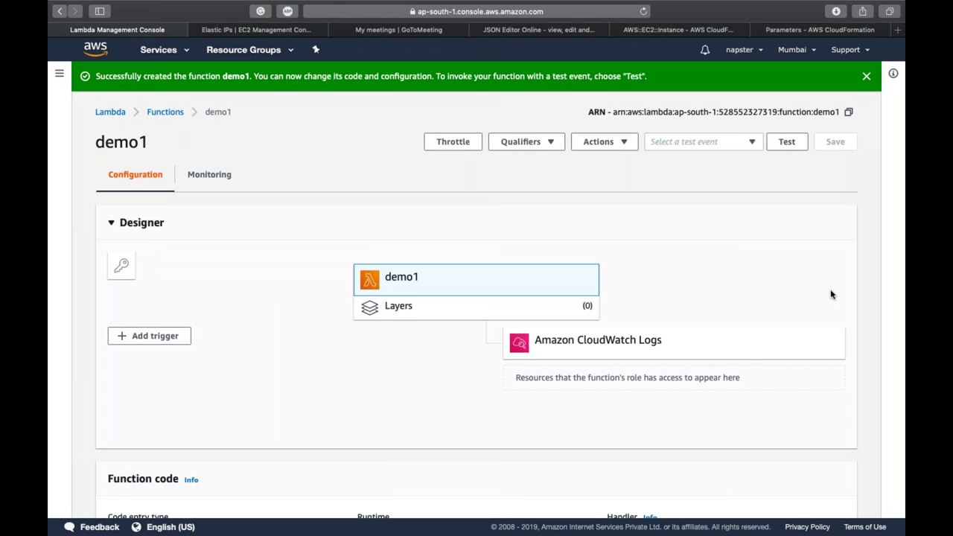
scroll(831, 295, down, 5)
click(527, 390)
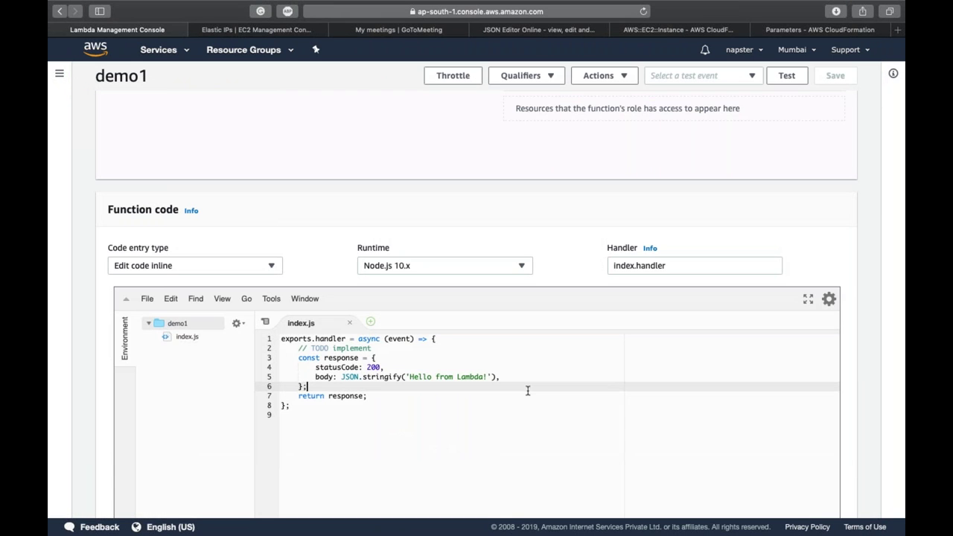
double_click(317, 339)
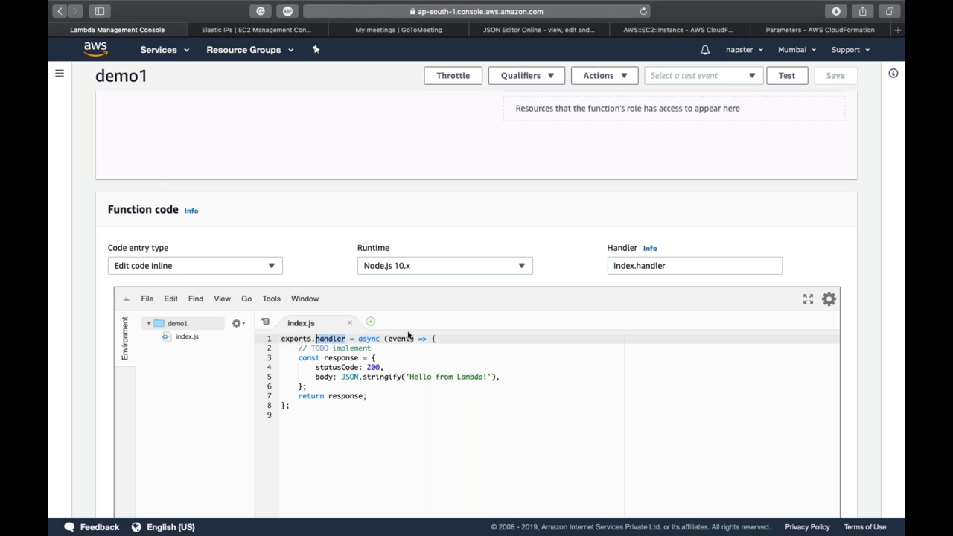
click(415, 414)
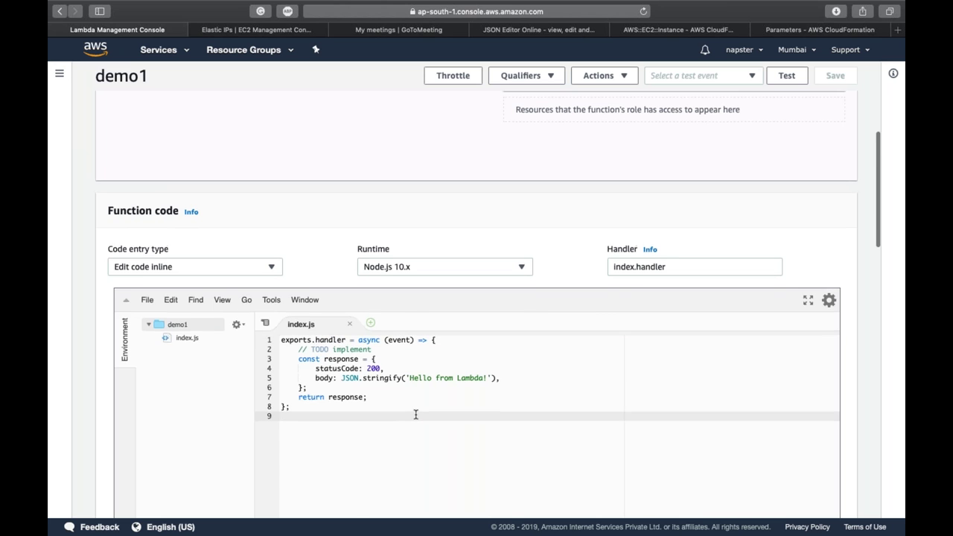
scroll(415, 414, up, 5)
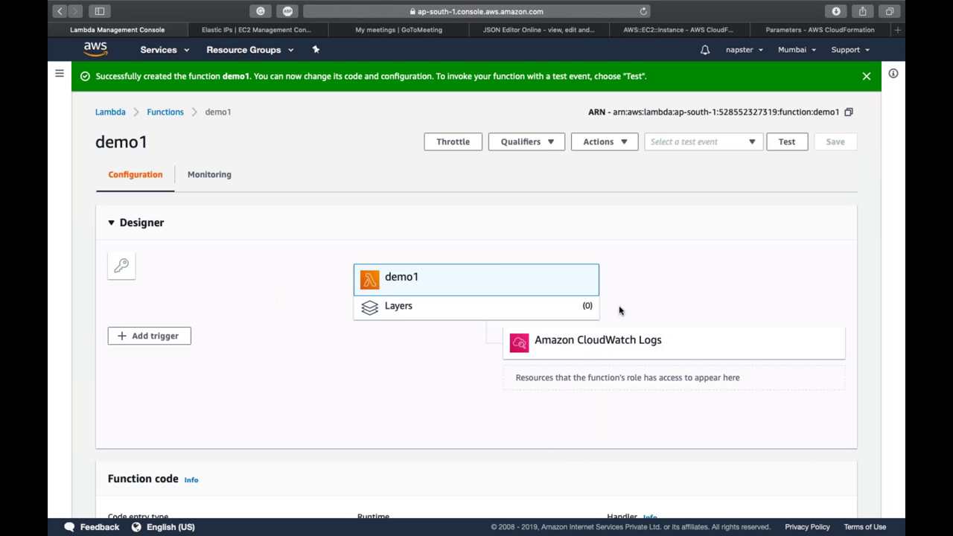
click(140, 347)
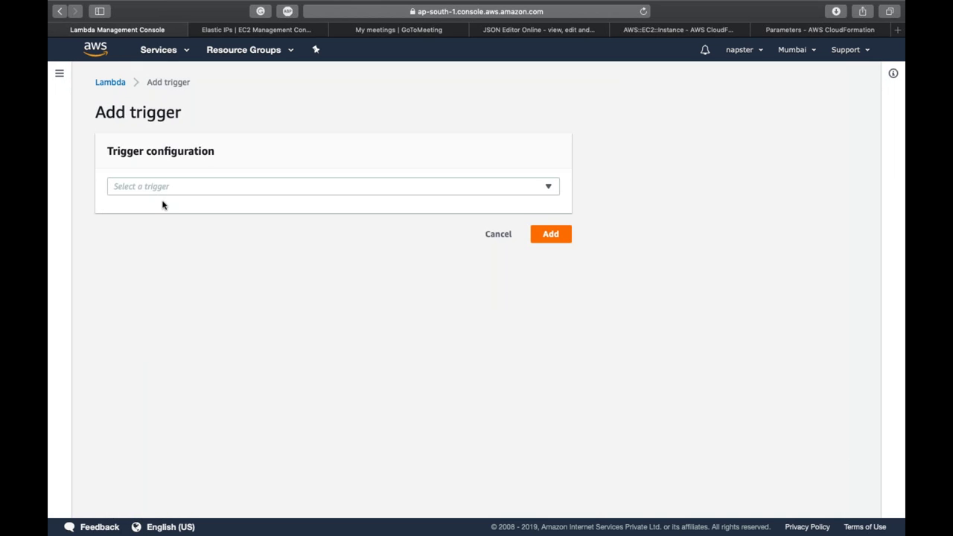
click(155, 188)
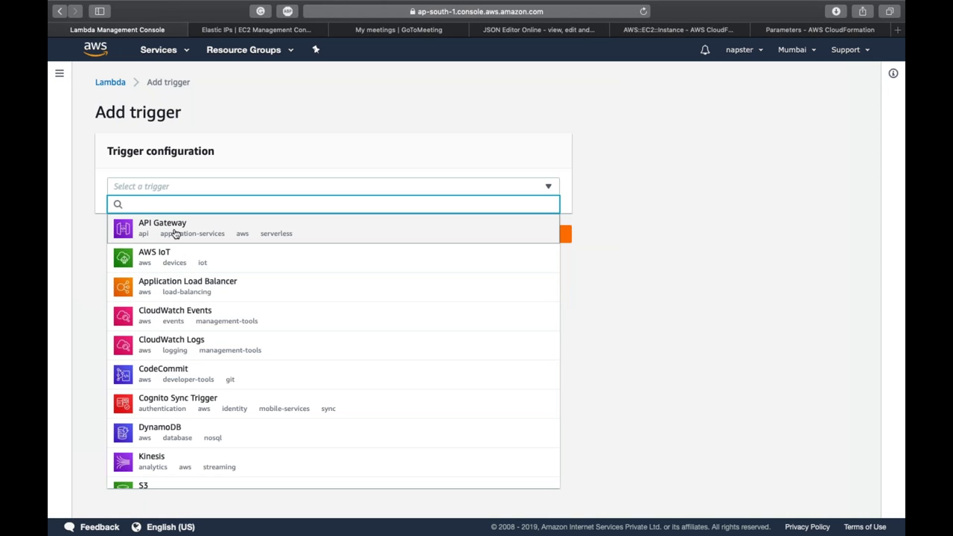
scroll(208, 269, down, 1)
scroll(207, 270, down, 1)
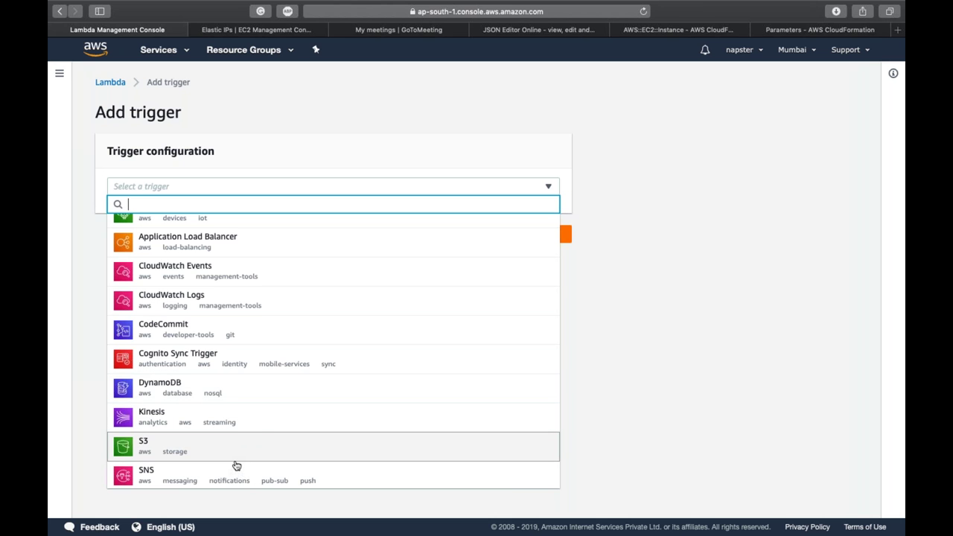
scroll(315, 370, up, 2)
scroll(315, 369, down, 10)
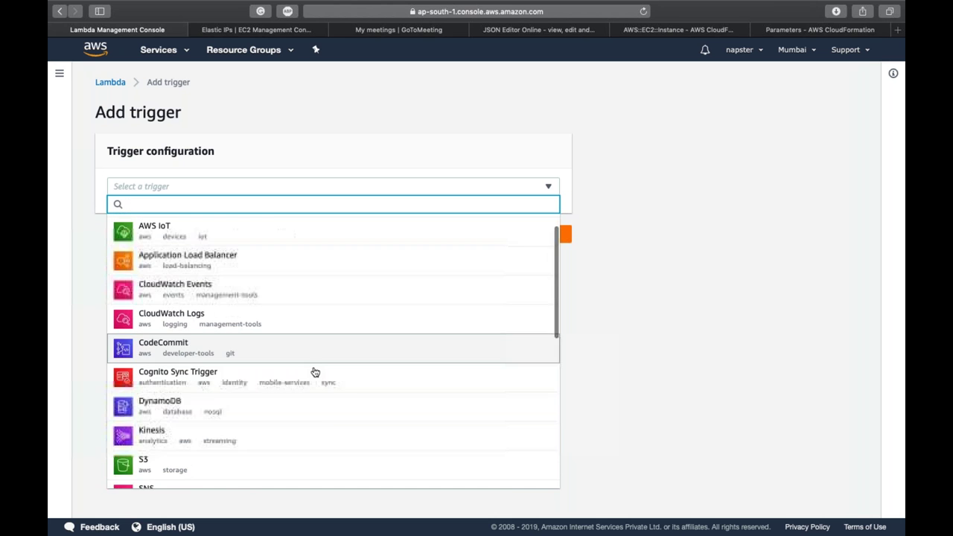
scroll(314, 370, down, 1)
click(663, 356)
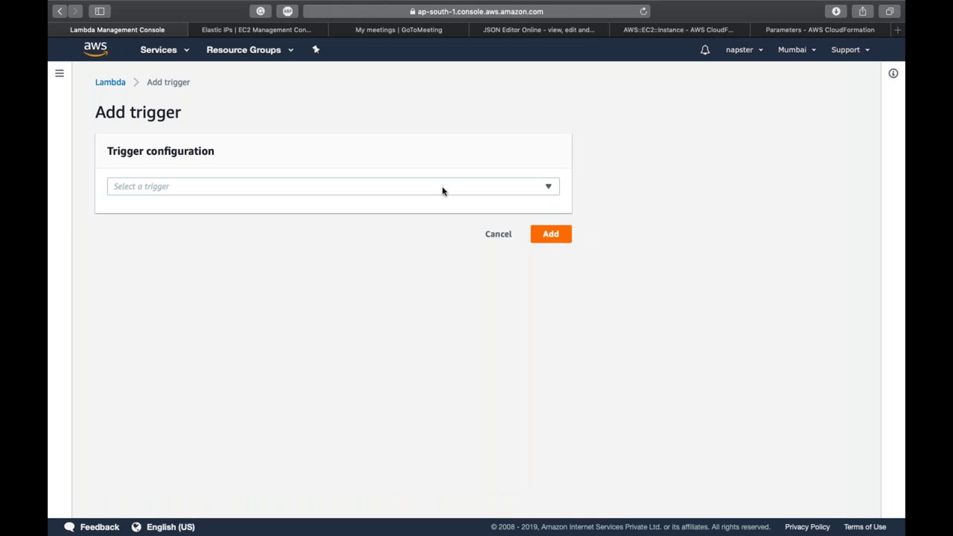
click(444, 188)
click(462, 484)
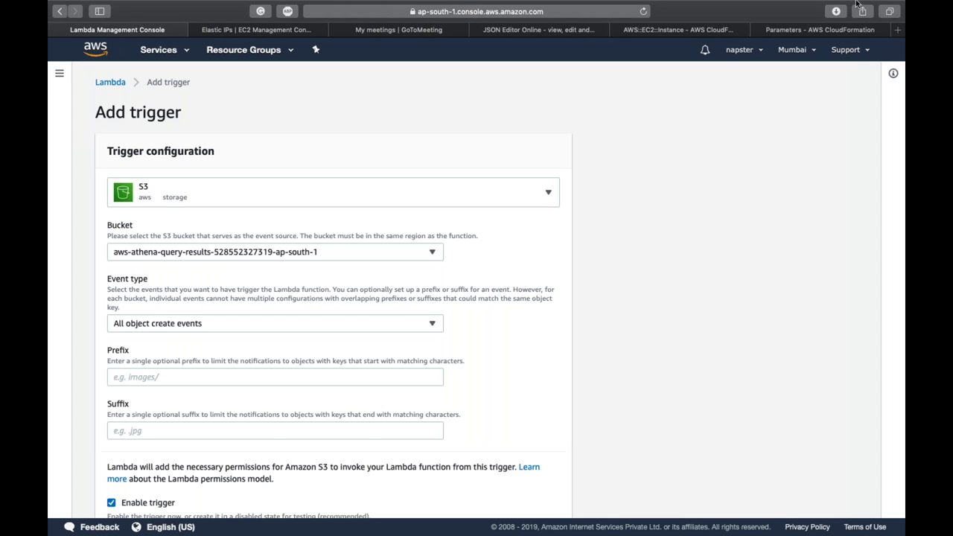
scroll(572, 335, down, 2)
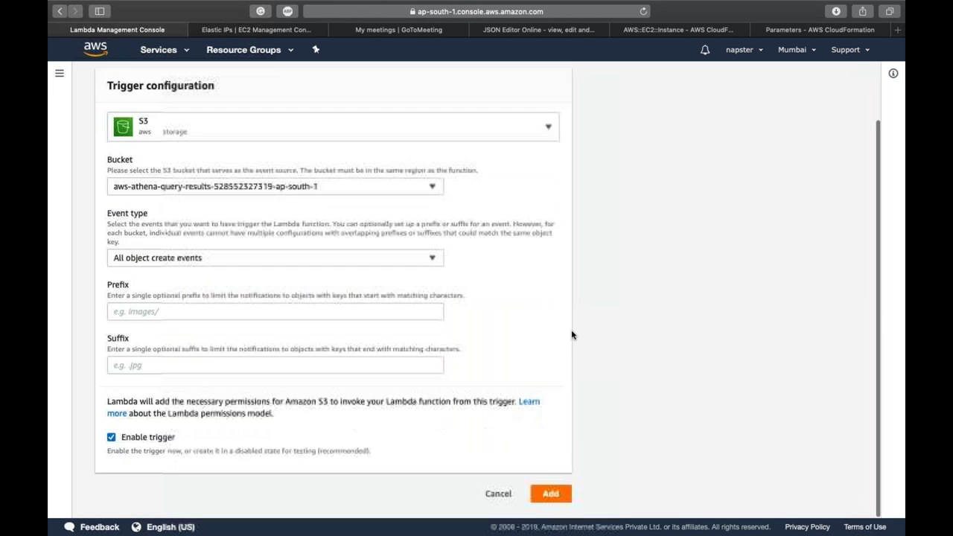
click(498, 498)
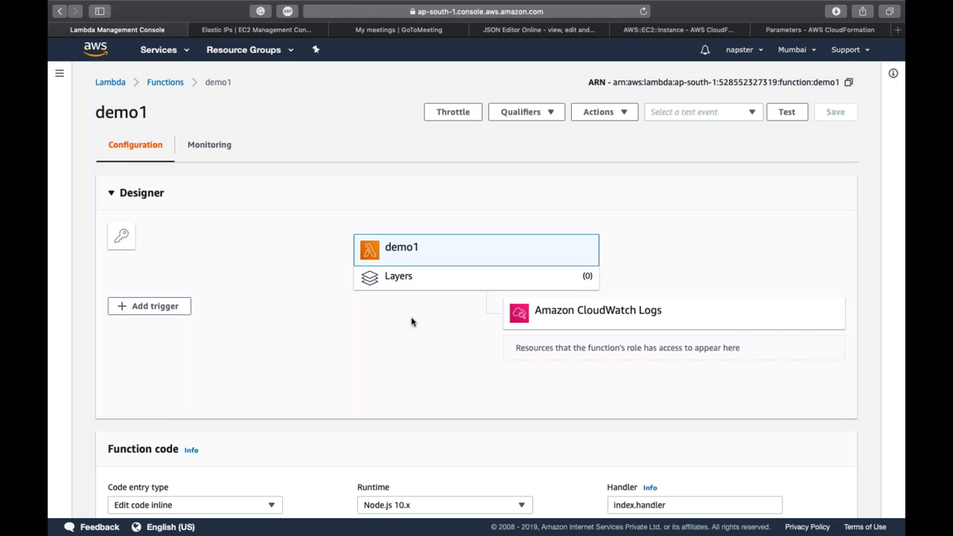
Step: Open index.js in the code editor, then scroll down to the Environment variables section
scroll(411, 321, down, 2)
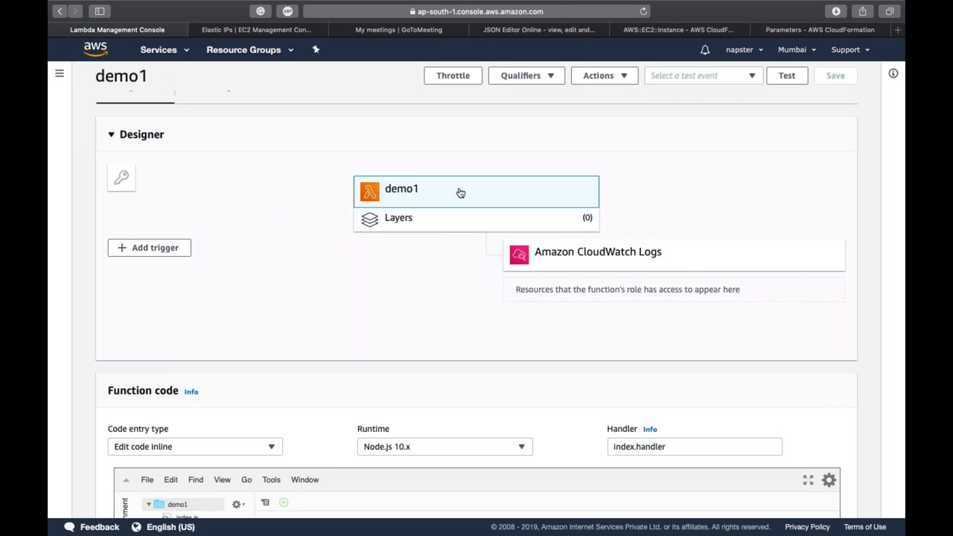
scroll(457, 225, down, 1)
scroll(457, 226, down, 5)
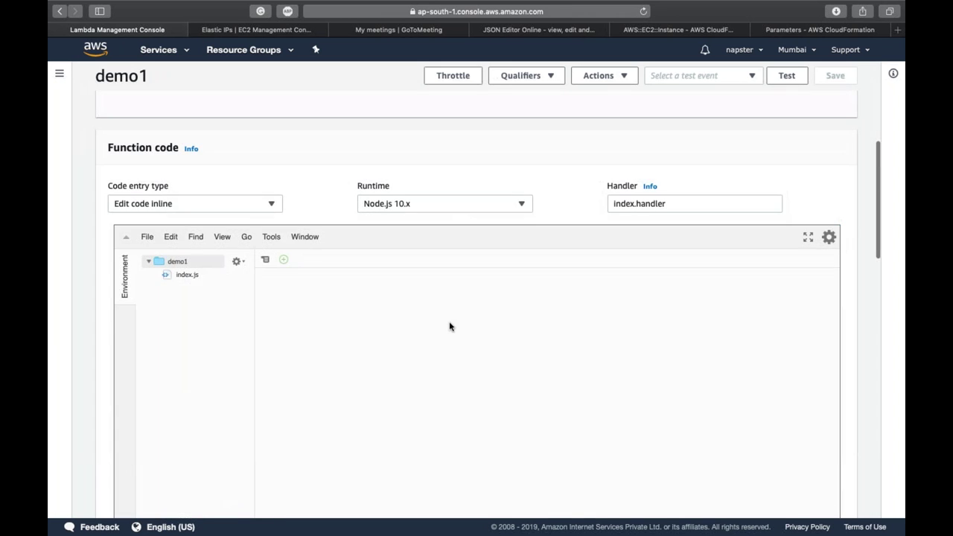
click(181, 274)
double_click(181, 275)
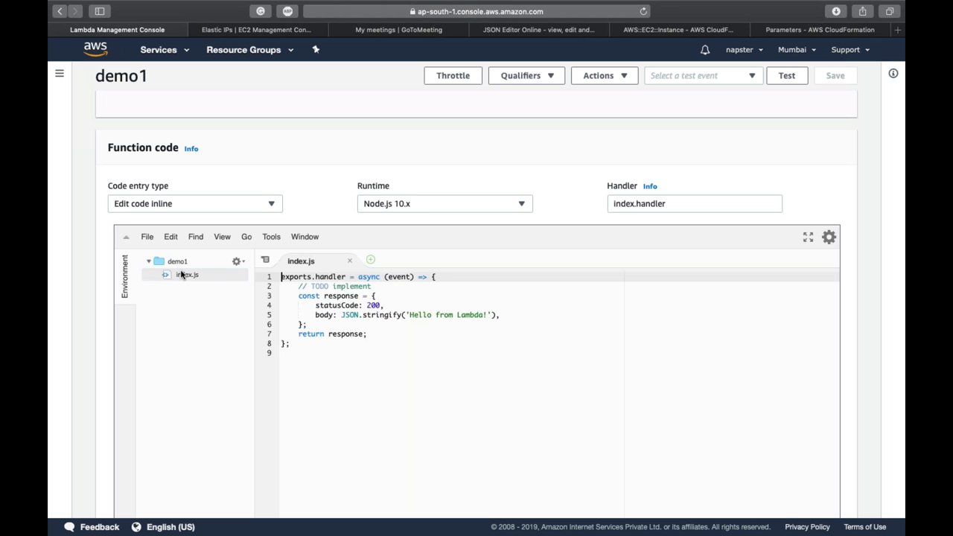
scroll(194, 312, down, 2)
scroll(195, 312, down, 1)
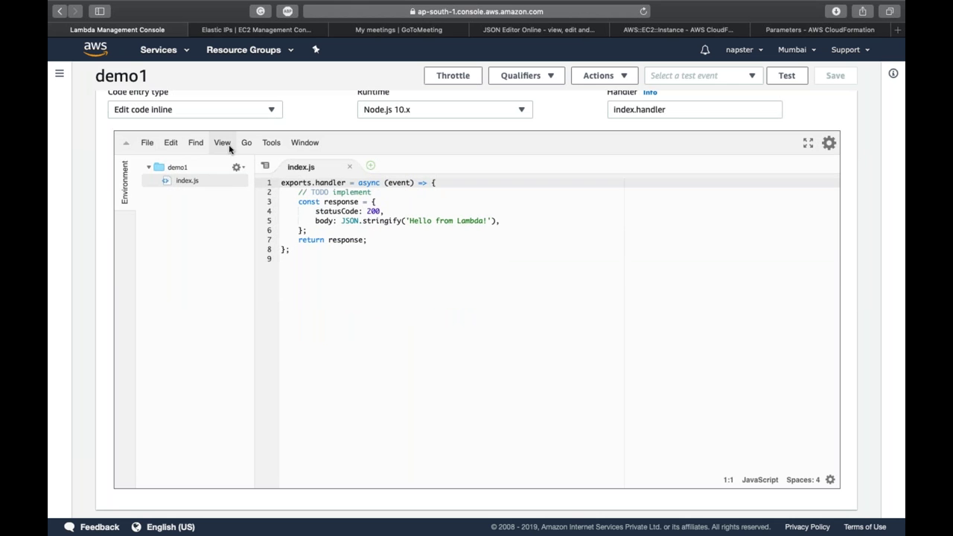
click(343, 293)
scroll(343, 293, down, 5)
scroll(477, 298, down, 3)
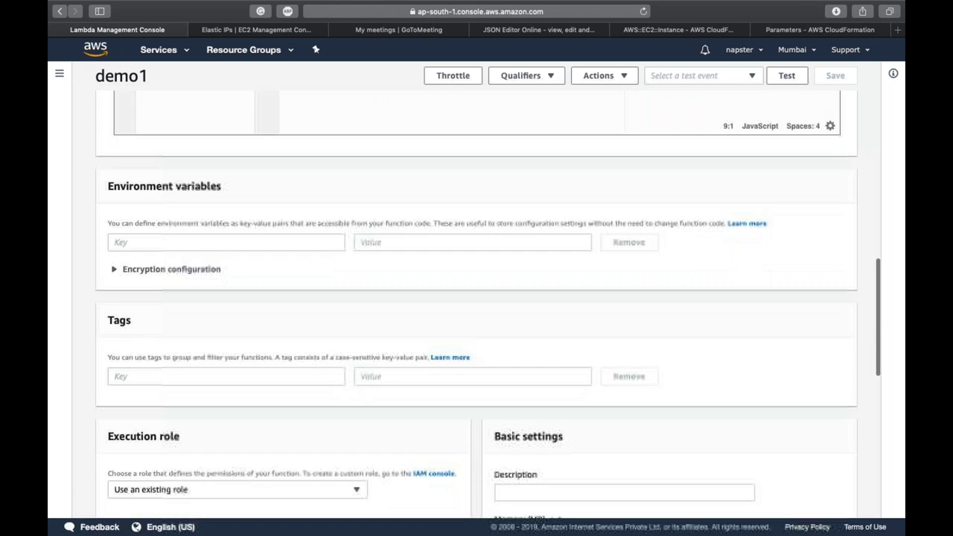
Step: Review the environment variables and execution role, and check the VPC options, keeping No VPC
click(301, 241)
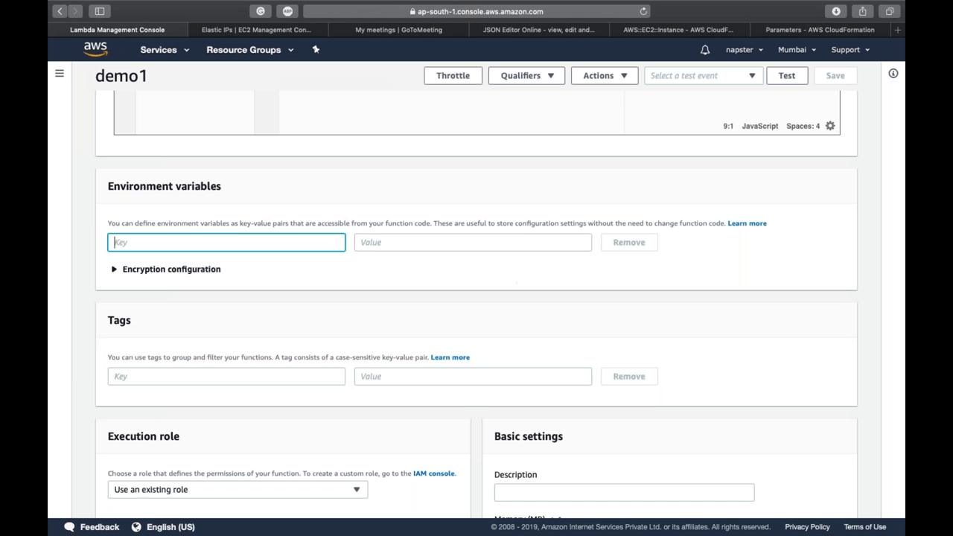
scroll(509, 278, down, 1)
scroll(393, 290, down, 3)
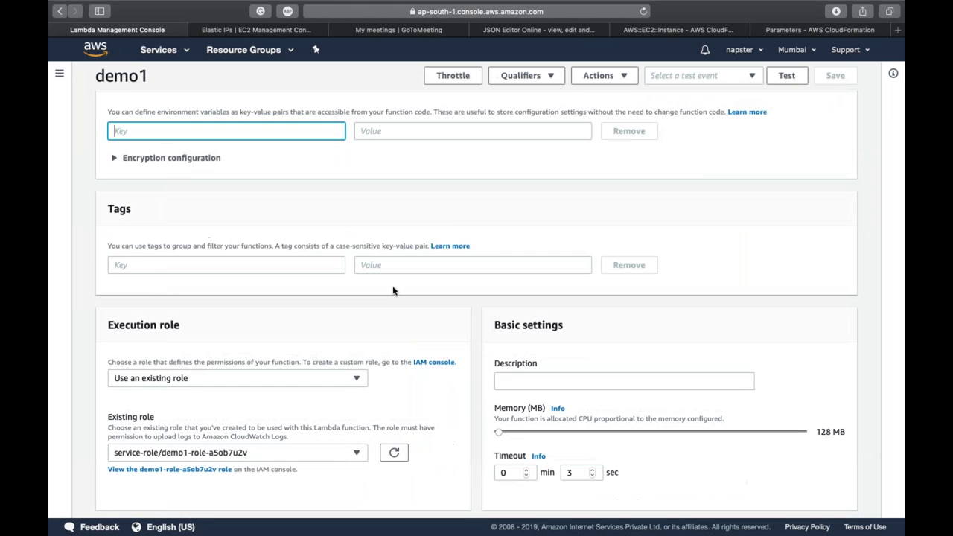
scroll(392, 290, down, 7)
scroll(393, 290, up, 1)
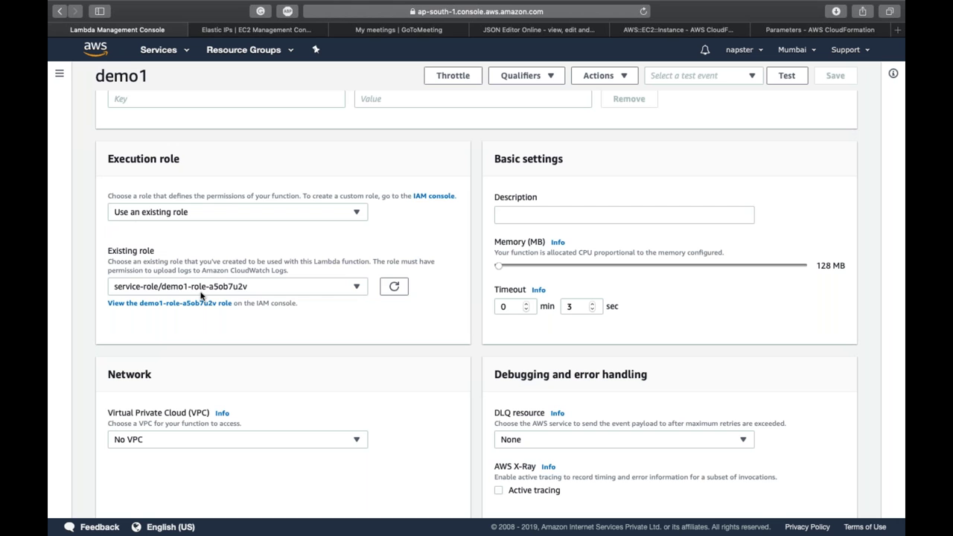
scroll(263, 339, down, 5)
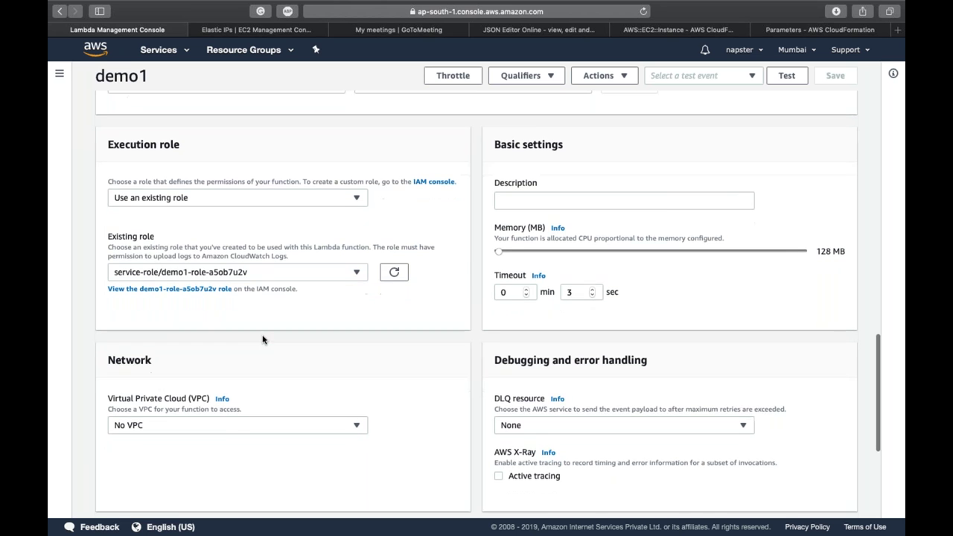
click(165, 278)
click(165, 278)
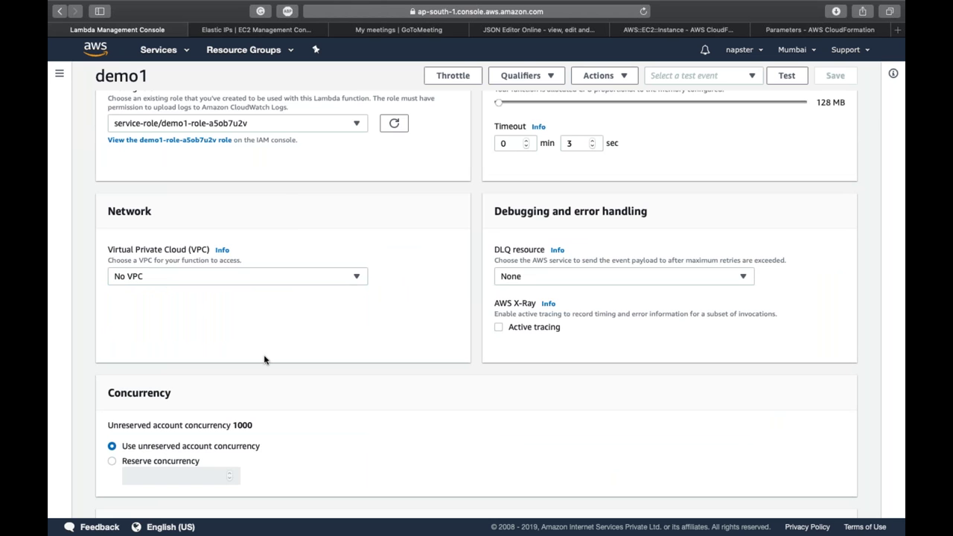
scroll(264, 360, up, 5)
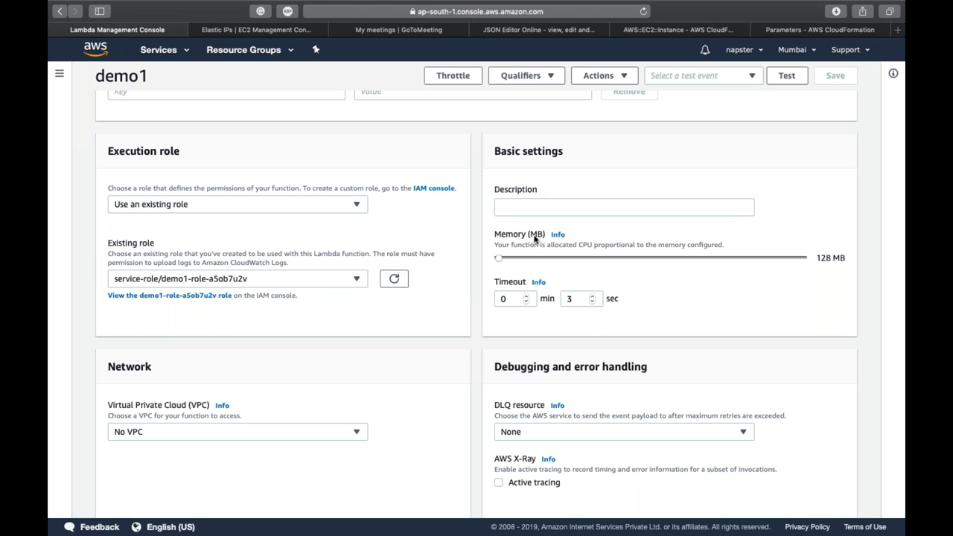
Step: Highlight the Memory setting and drag its slider to try a larger allocation
double_click(522, 236)
click(525, 245)
drag(500, 257, 438, 262)
scroll(636, 321, down, 5)
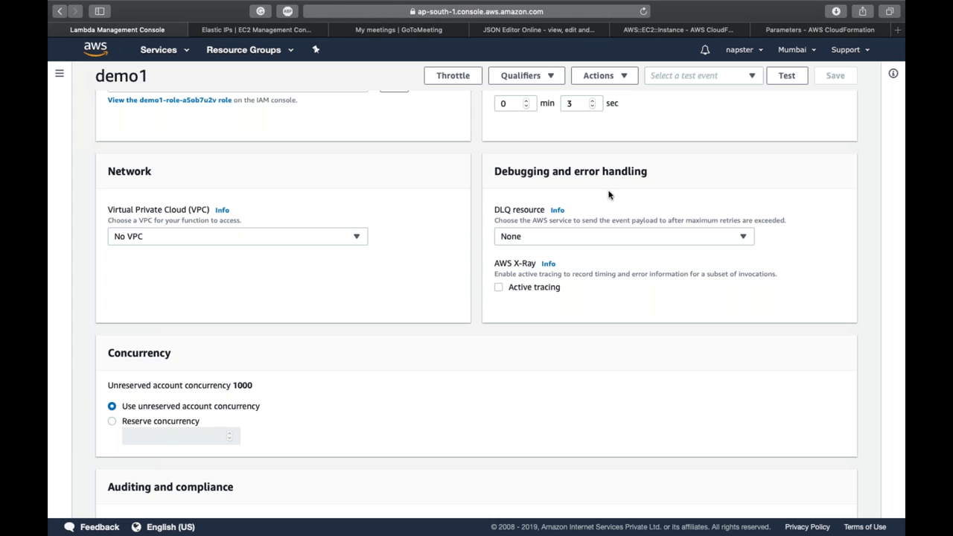
Step: Check the dead-letter queue resource options, keeping None
click(589, 239)
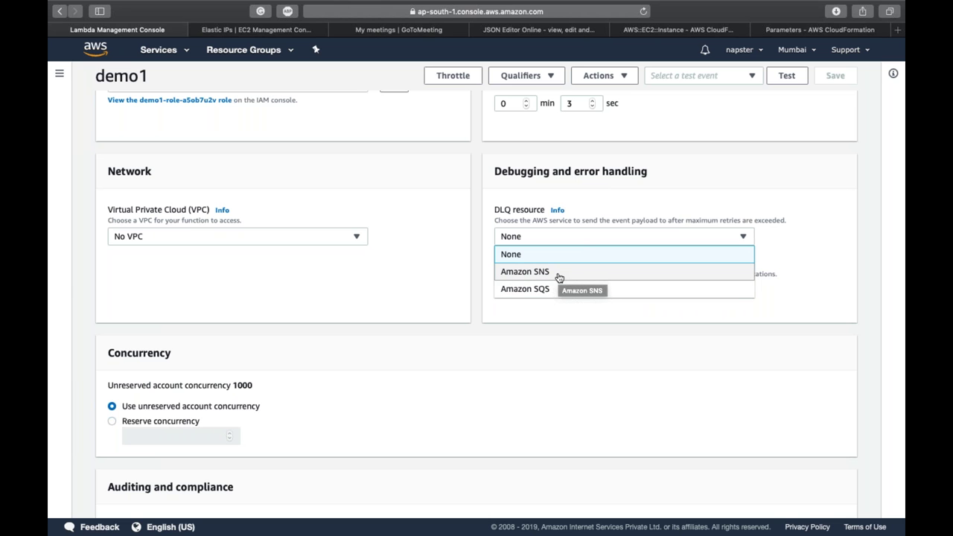
click(591, 314)
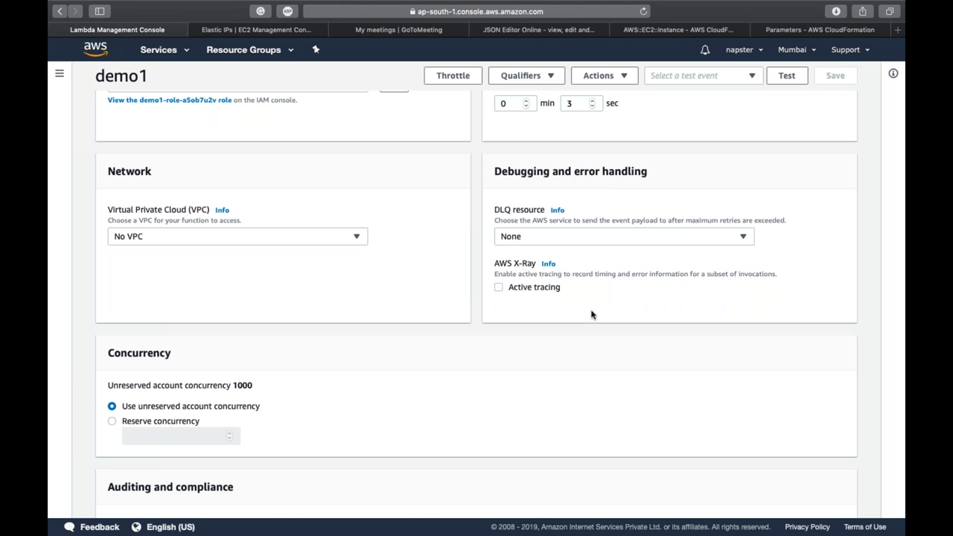
scroll(591, 314, down, 3)
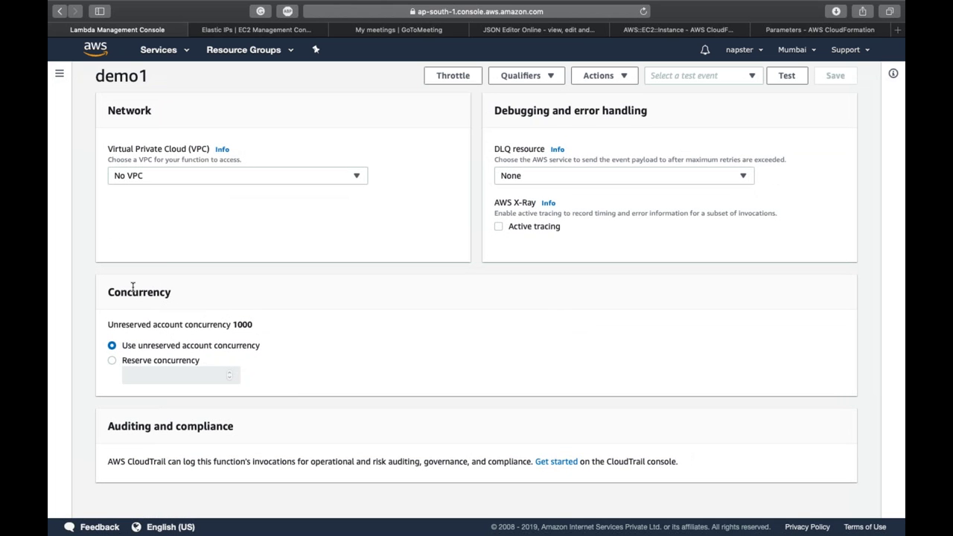
Step: Highlight the Concurrency heading, then quit the untitled TextEdit notes
double_click(132, 288)
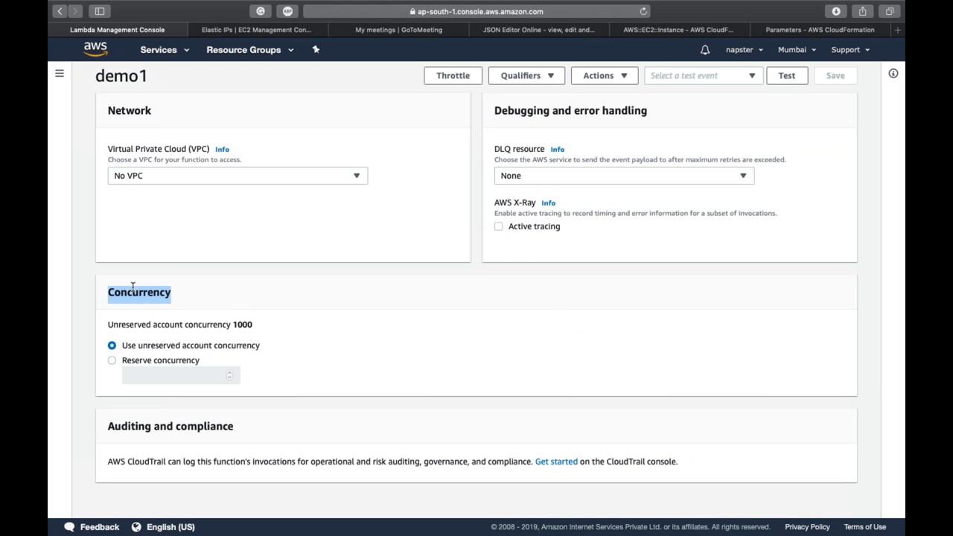
click(132, 288)
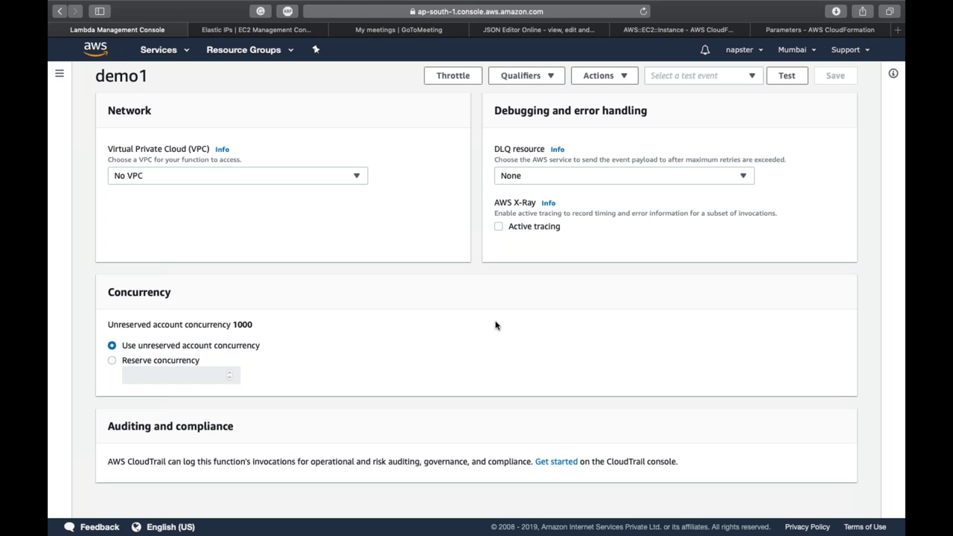
scroll(495, 325, up, 15)
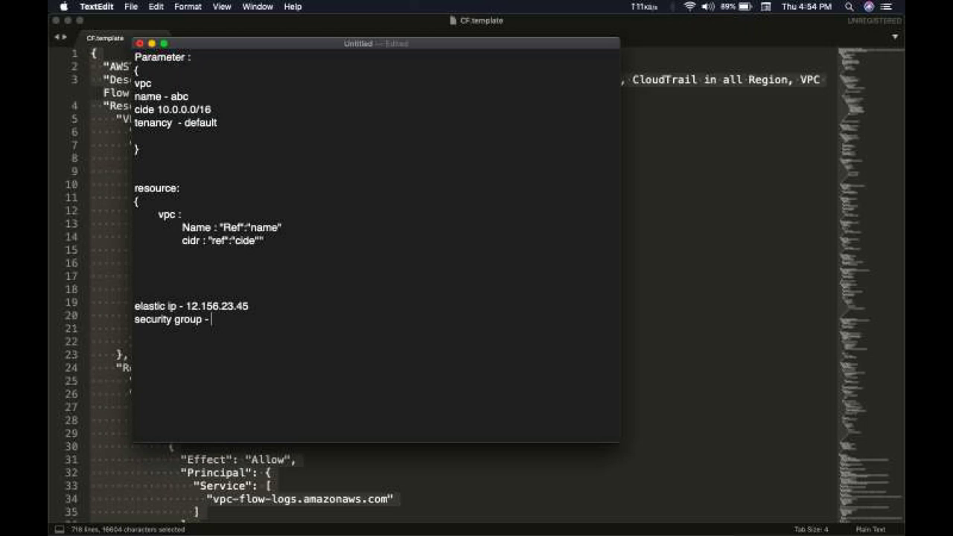
key(super+q)
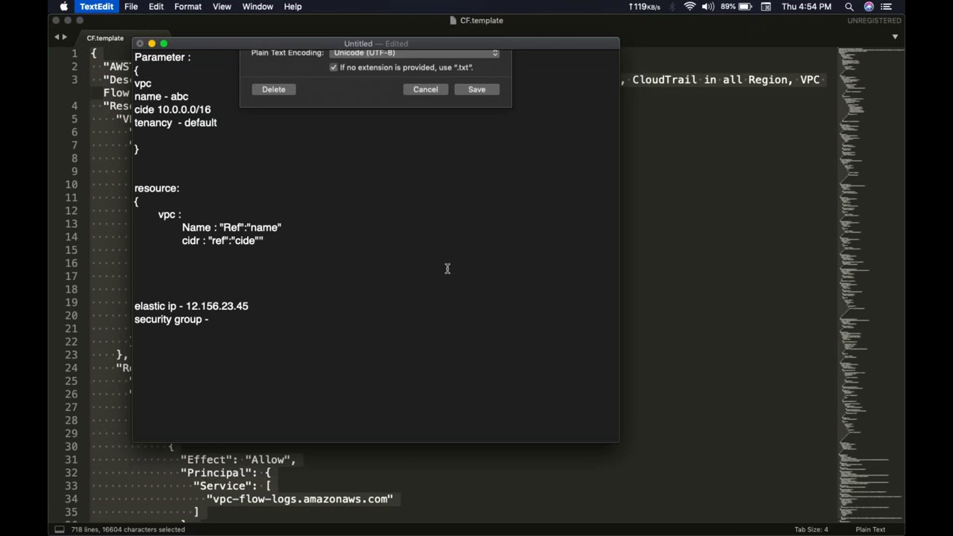
Step: Discard the untitled notes, quit Sublime Text, and open DynamoDB.pptx from 5. Database
click(274, 218)
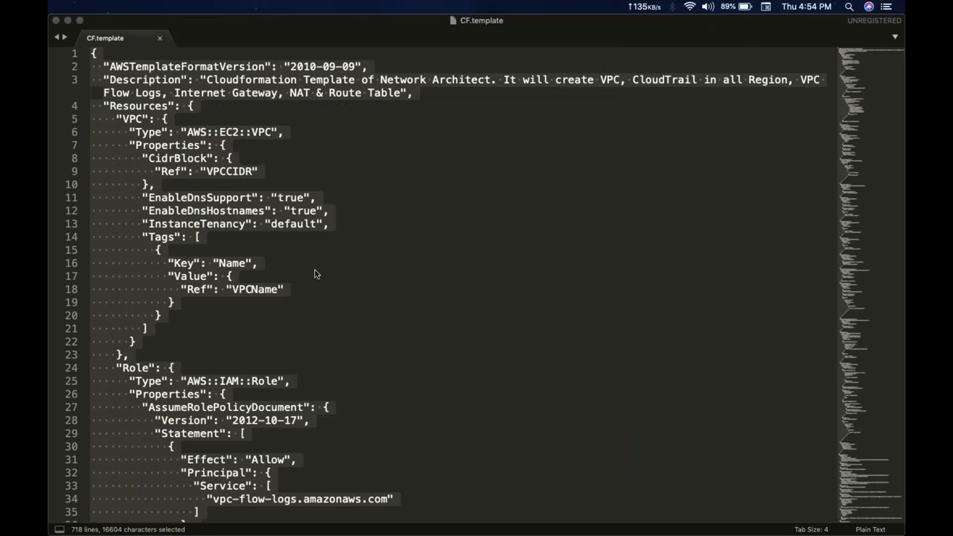
key(super+q)
click(314, 274)
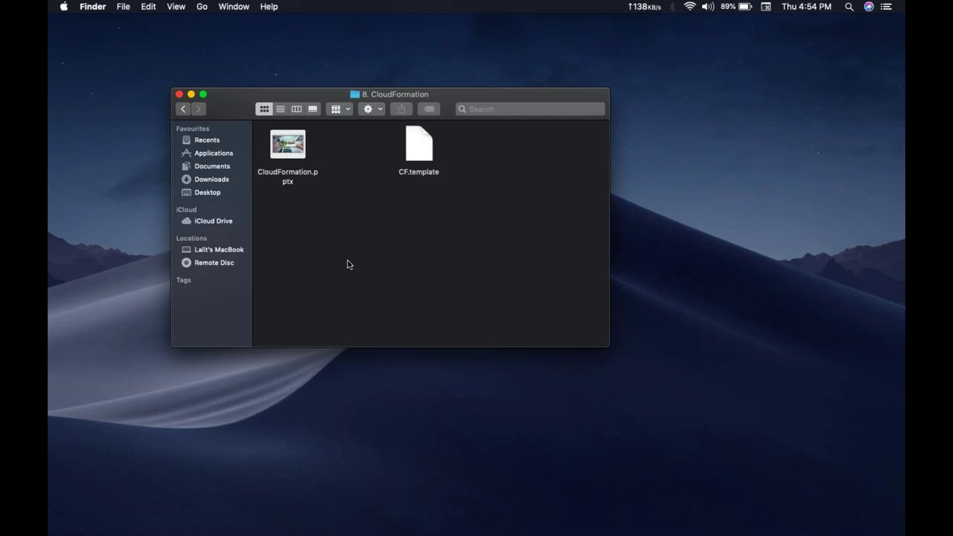
key(super+Up)
key(Left)
key(Left)
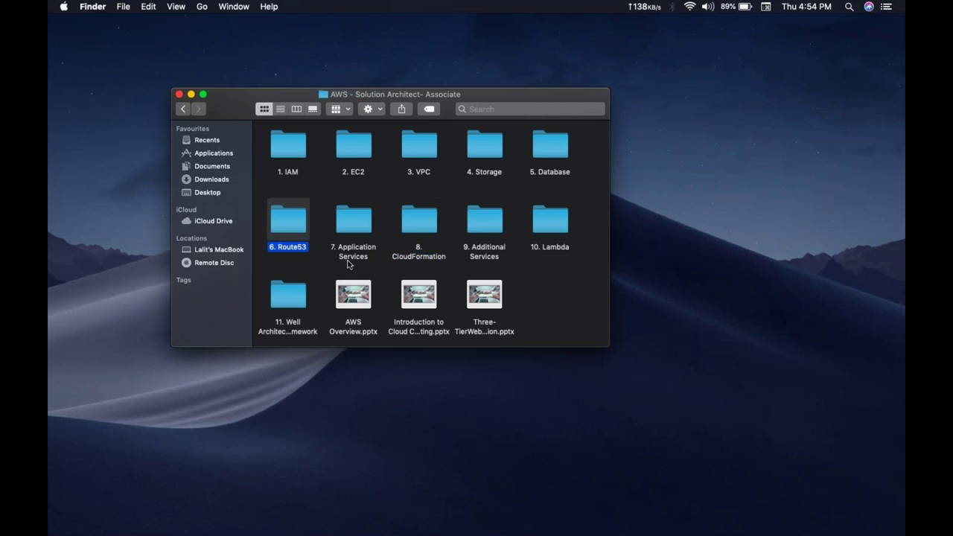
key(Up)
key(Right)
key(Right)
key(Right)
key(super+Down)
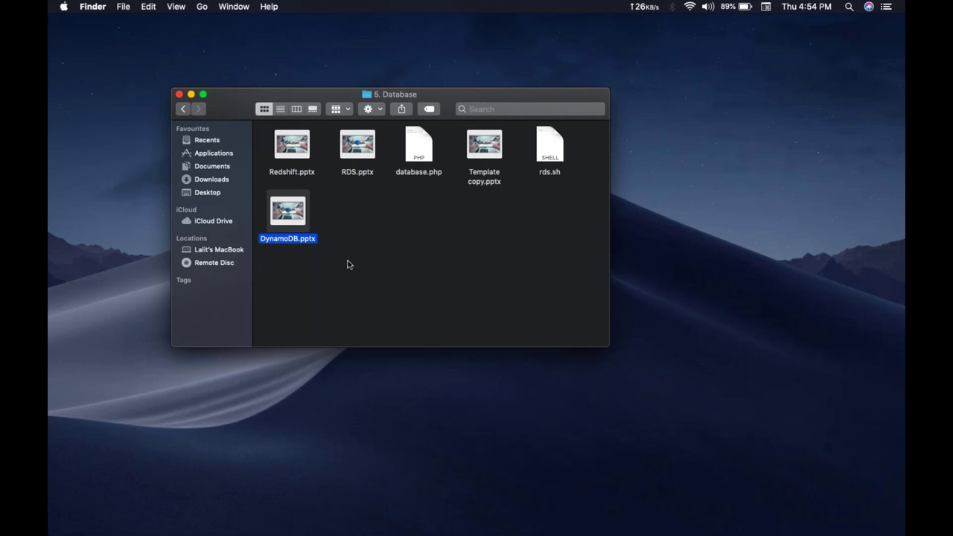
key(super+Down)
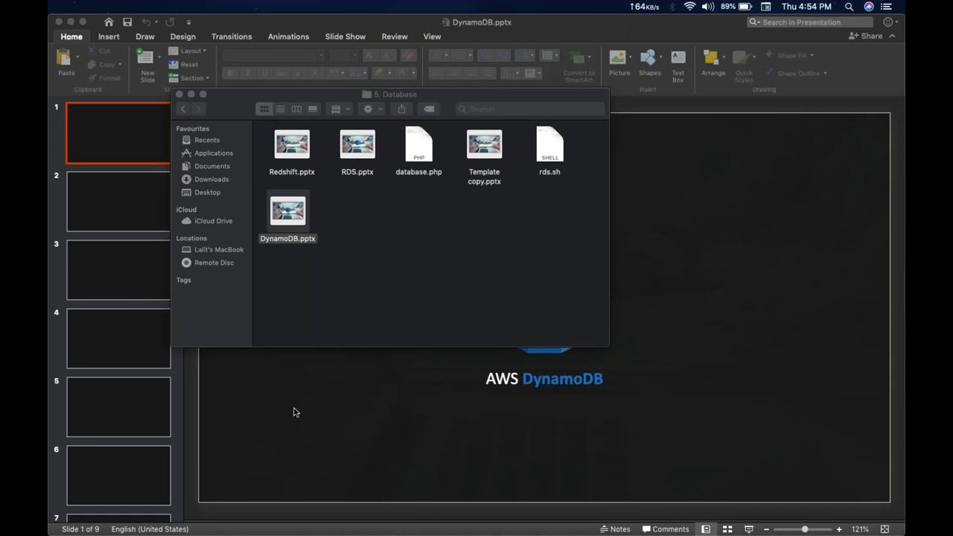
Step: Show slide 3's relational vs. non-relational scaling diagram, then switch back to Safari
click(136, 265)
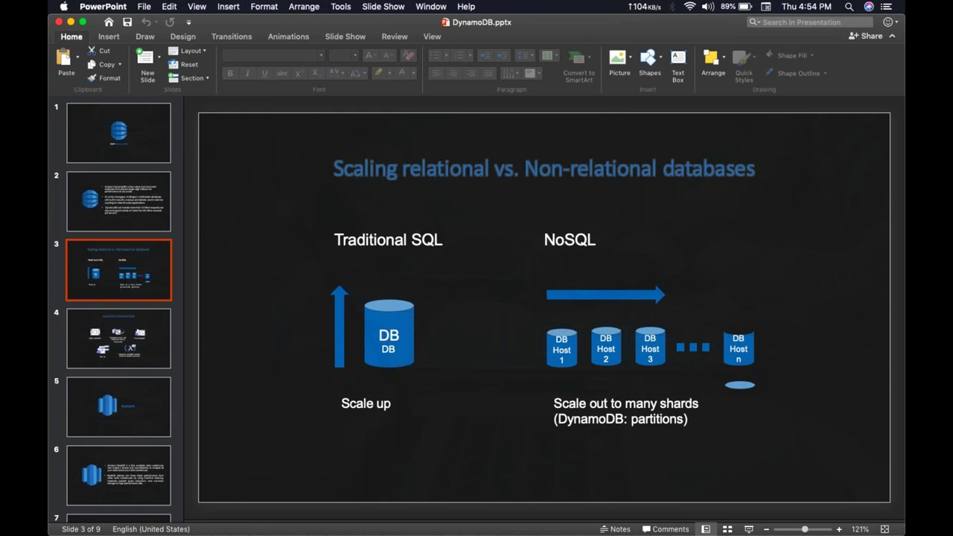
click(565, 338)
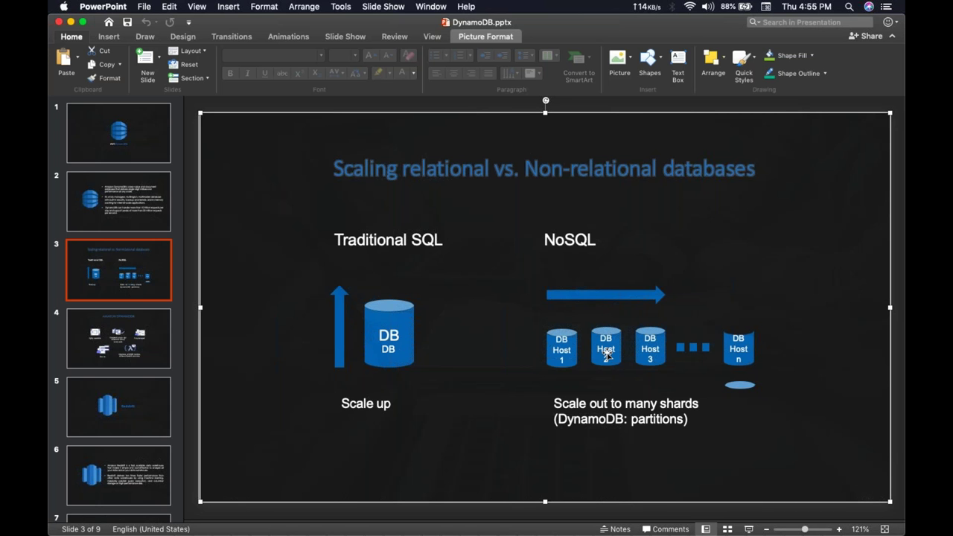
key(ctrl+Up)
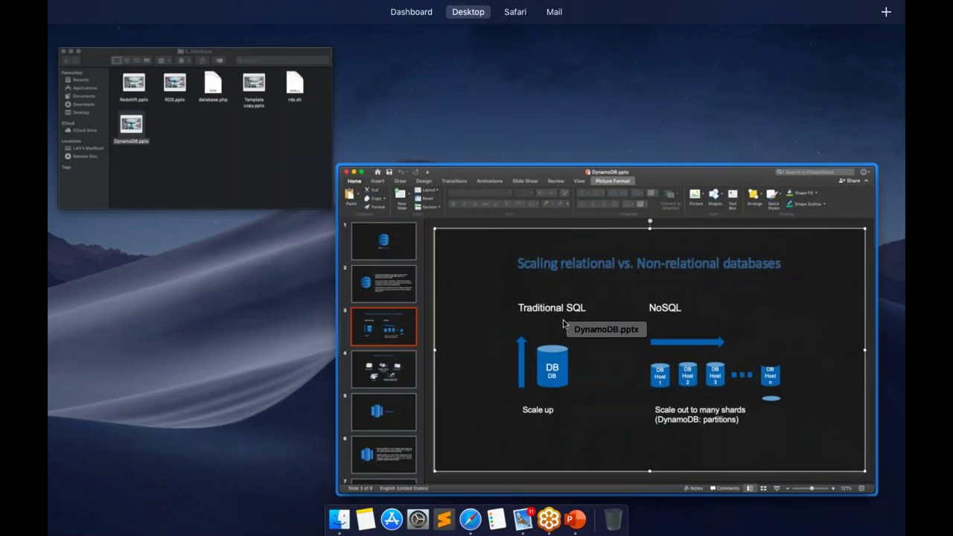
key(F12)
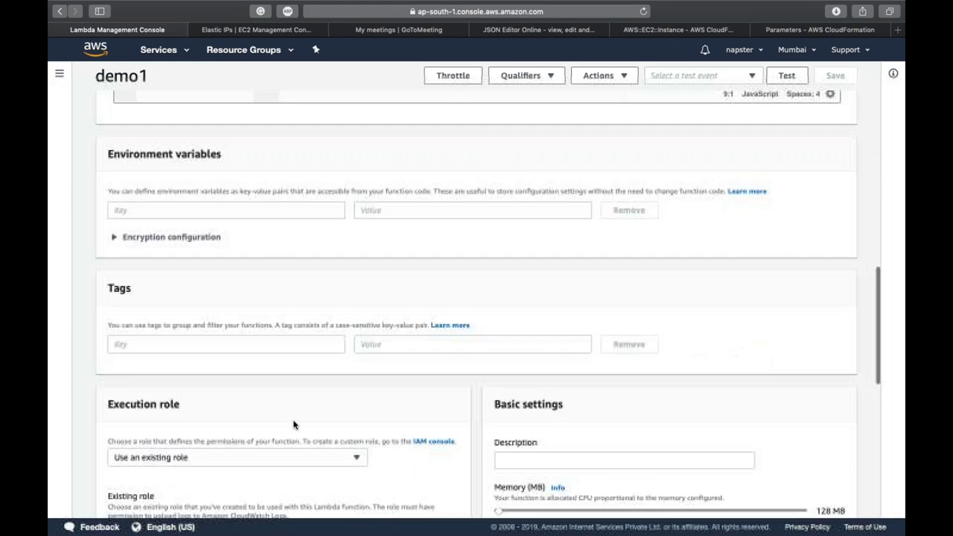
scroll(290, 428, down, 10)
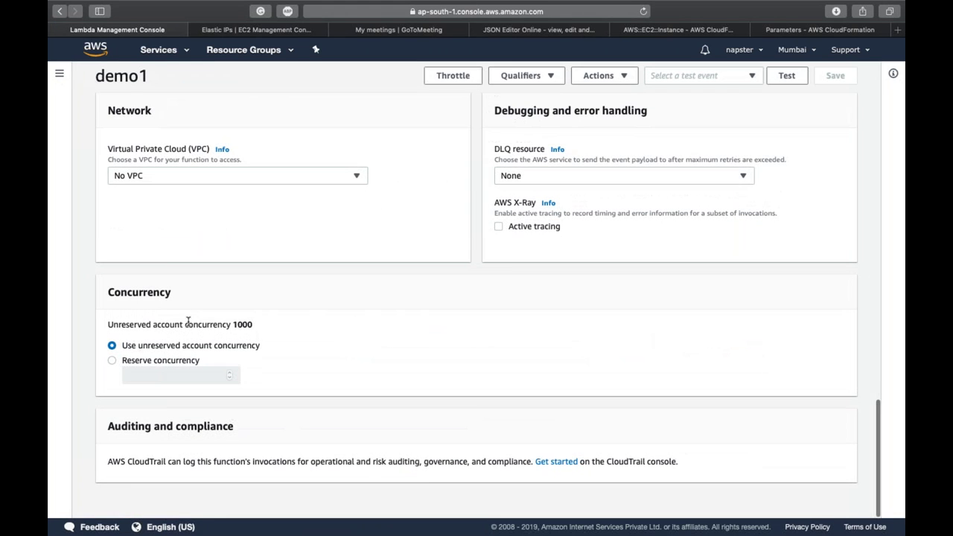
Step: Briefly reserve 5 concurrency for demo1, then revert to unreserved account concurrency (1000)
double_click(201, 325)
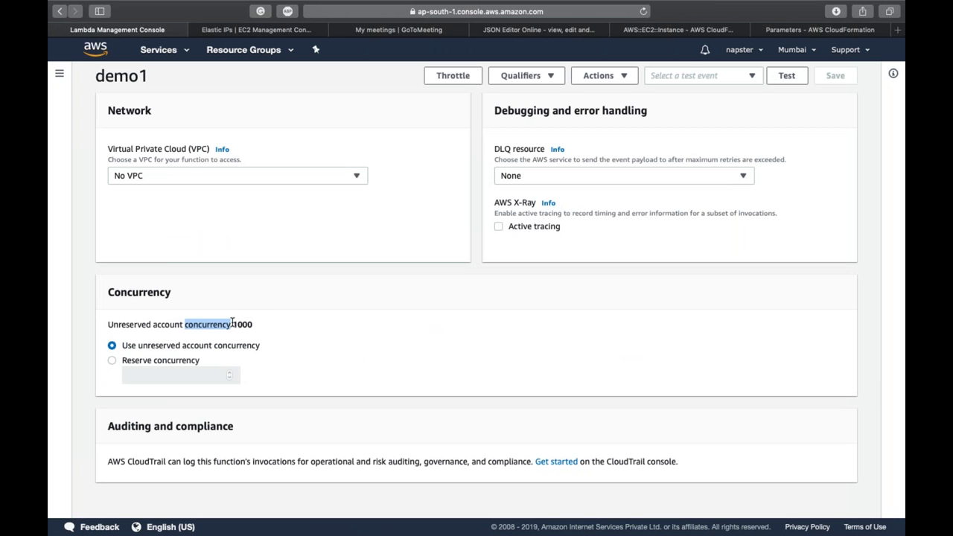
double_click(240, 325)
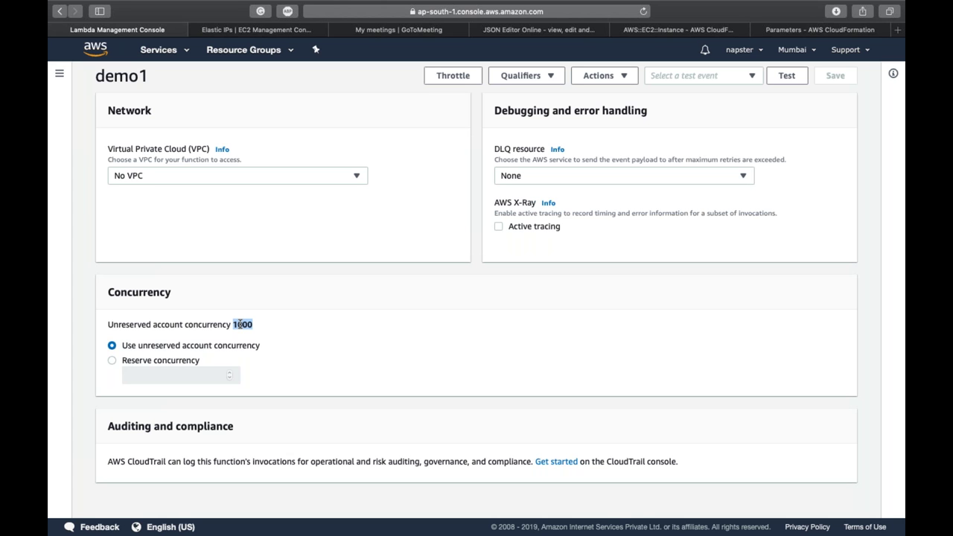
click(113, 362)
click(178, 373)
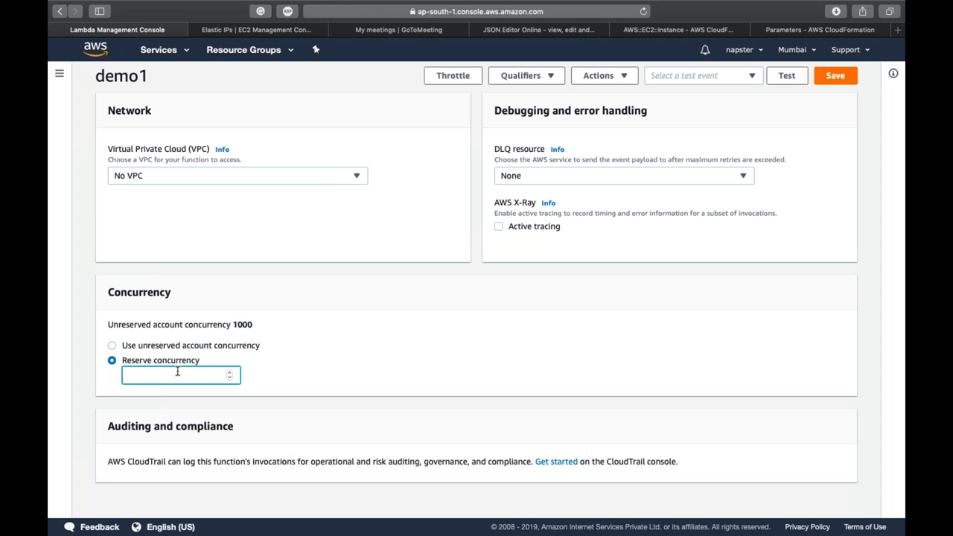
text(5)
click(295, 347)
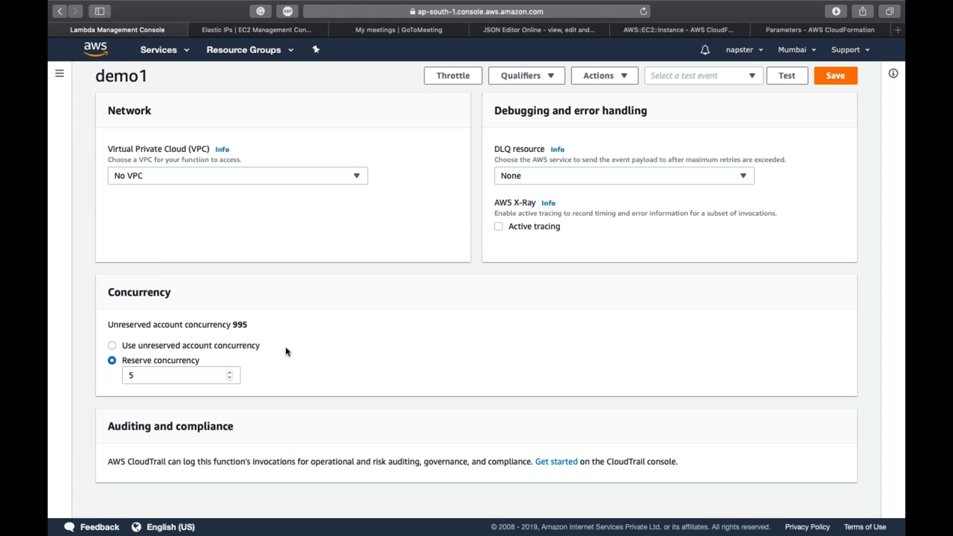
click(223, 347)
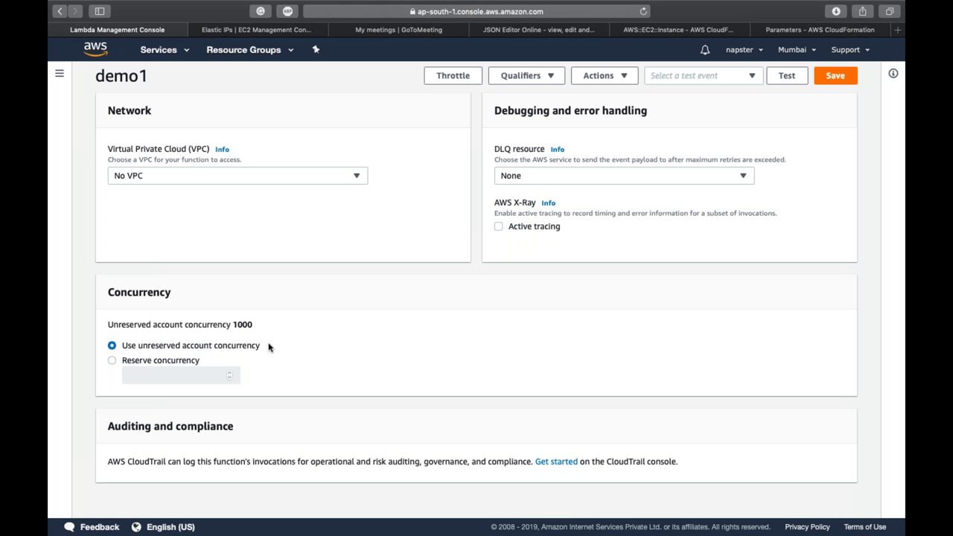
scroll(373, 326, up, 15)
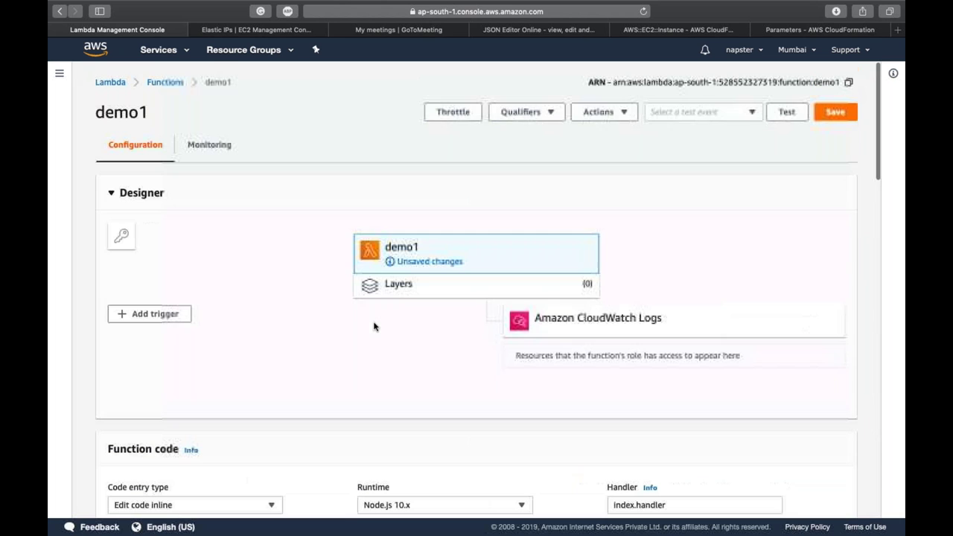
Step: Save demo1 and create a Hello World test event named test
click(828, 114)
click(737, 116)
click(708, 131)
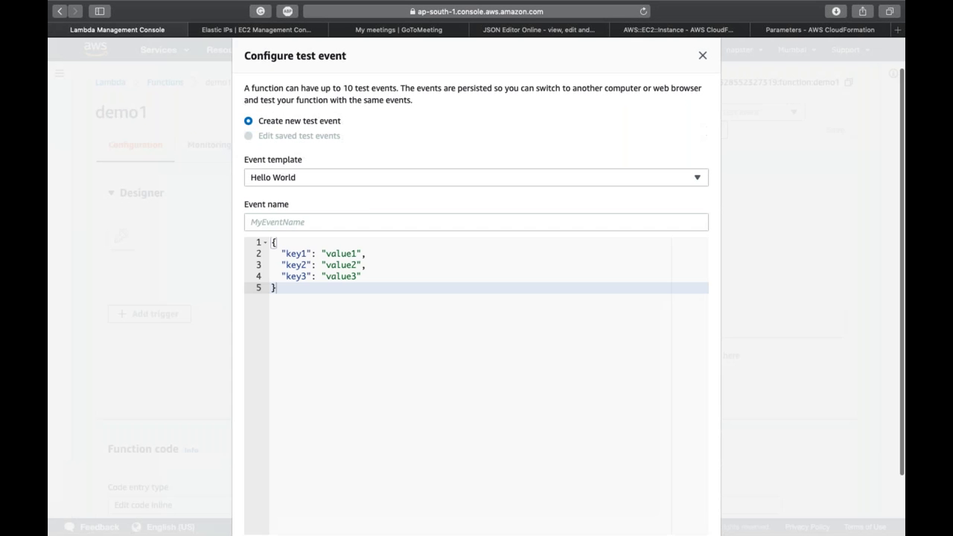
click(349, 214)
text(test)
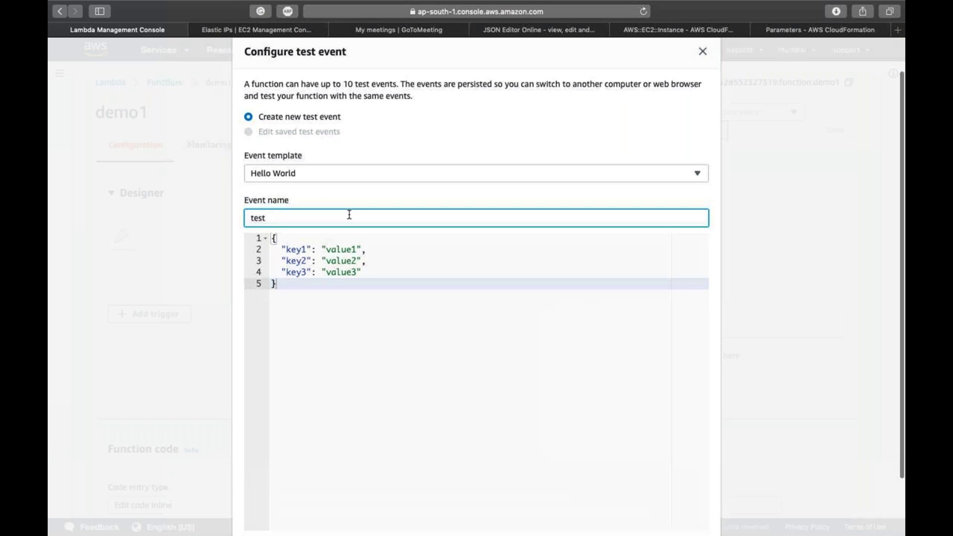
scroll(349, 214, down, 2)
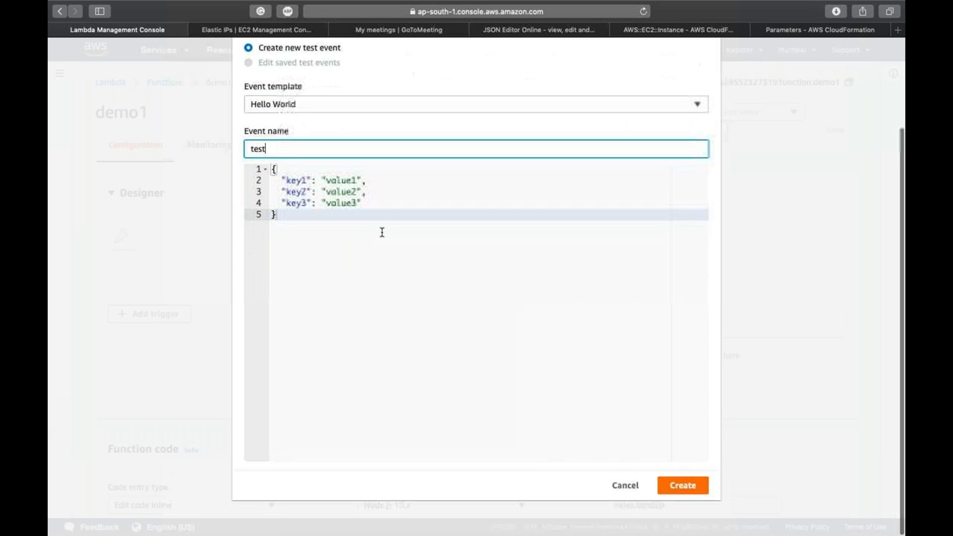
click(700, 486)
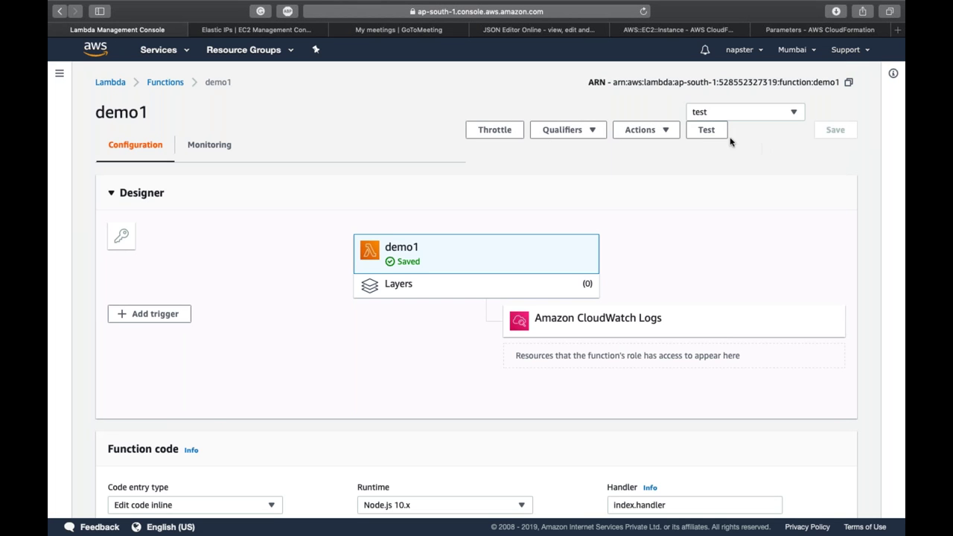
Step: Run the test and expand the execution result details showing the Hello response
click(707, 131)
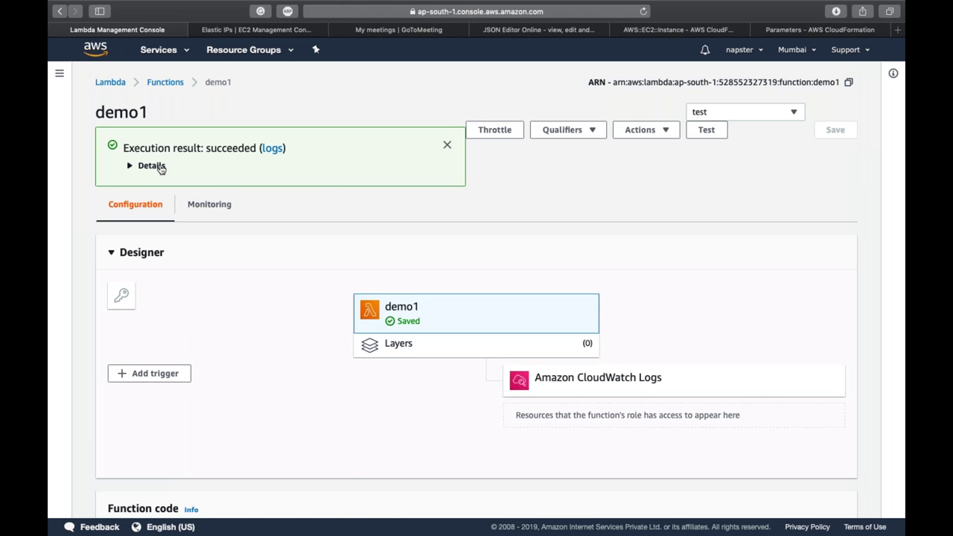
click(158, 166)
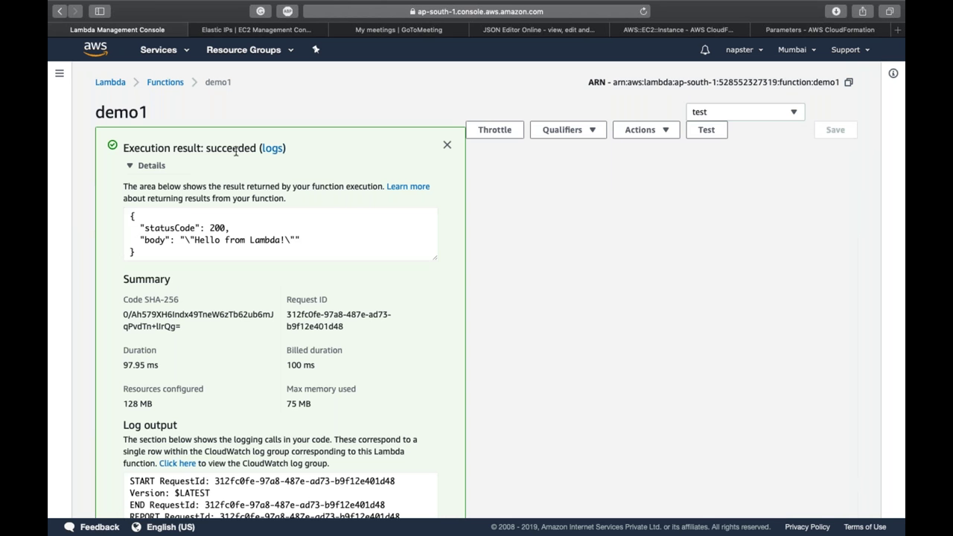
double_click(208, 239)
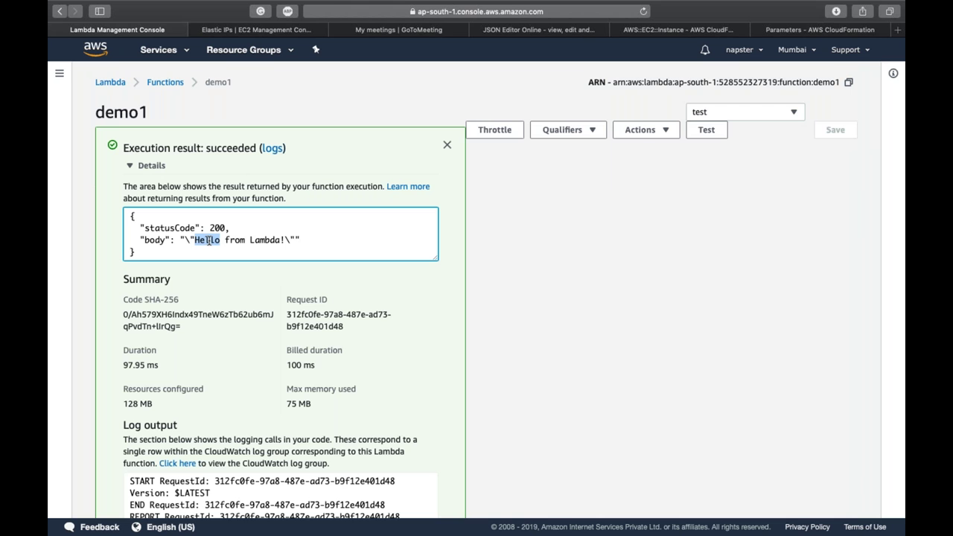
scroll(208, 240, down, 10)
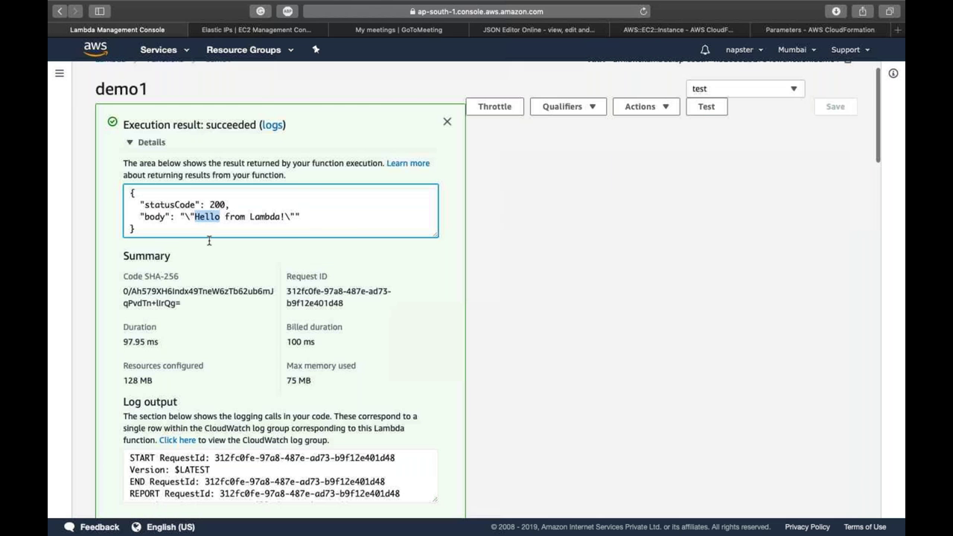
scroll(208, 240, up, 10)
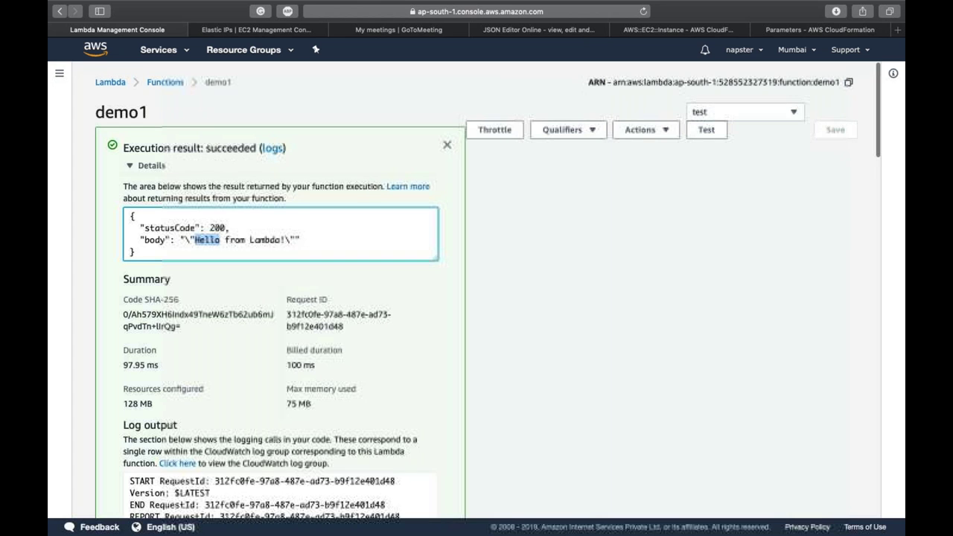
scroll(505, 336, down, 5)
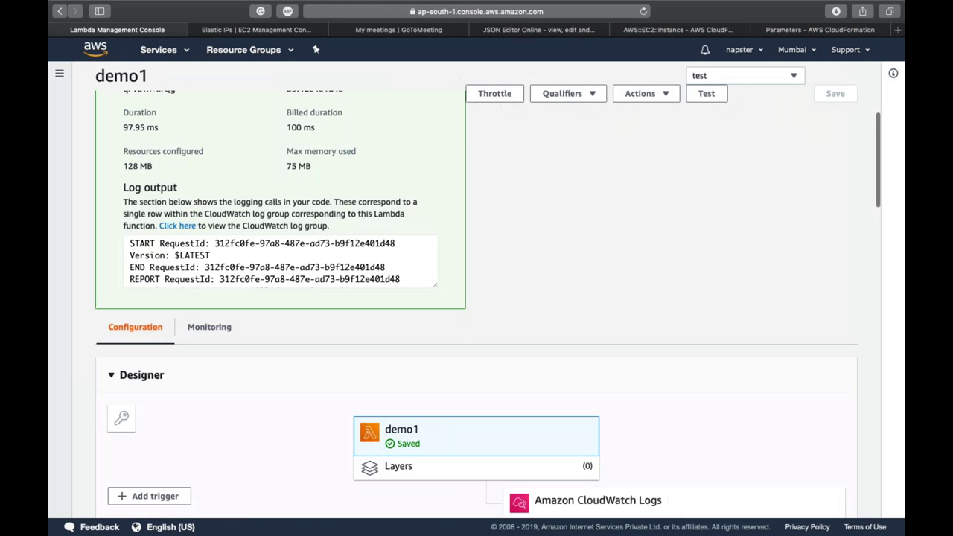
scroll(505, 336, up, 5)
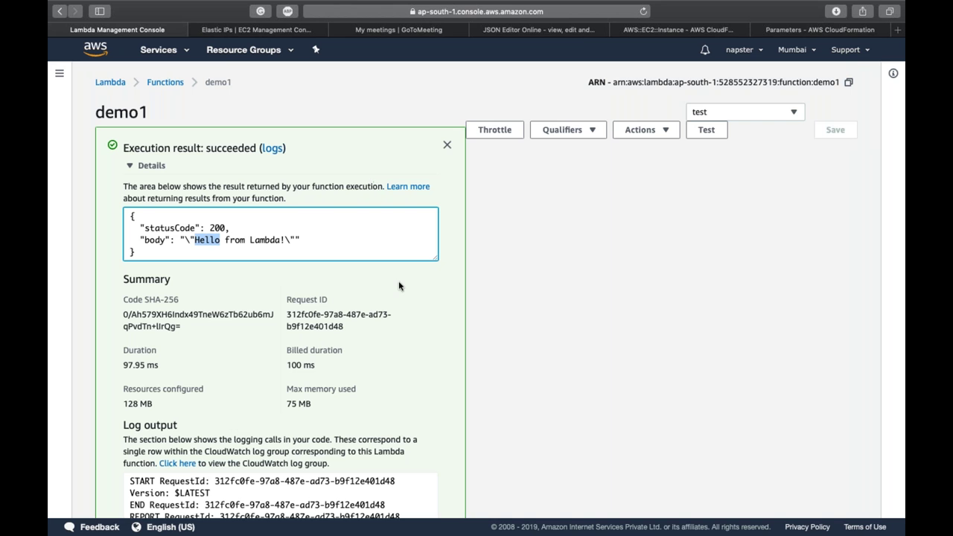
scroll(399, 283, down, 1)
scroll(398, 281, down, 3)
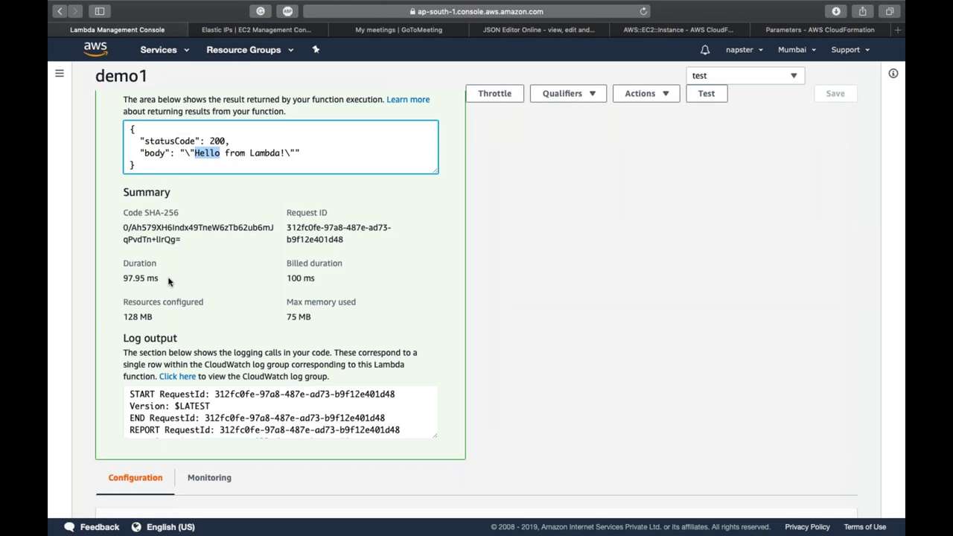
scroll(167, 278, up, 3)
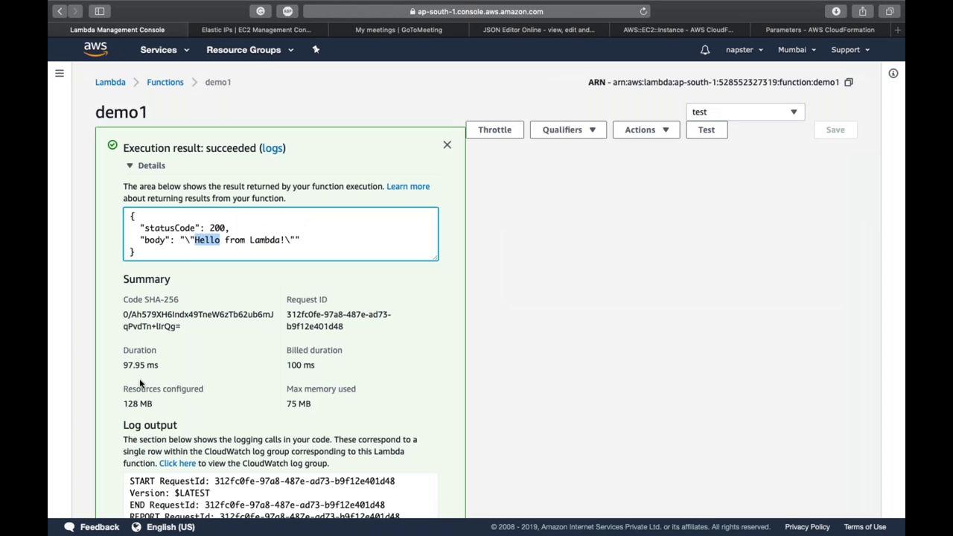
Step: Review the result's duration of 97.95 ms and billed duration of 100 ms
double_click(125, 365)
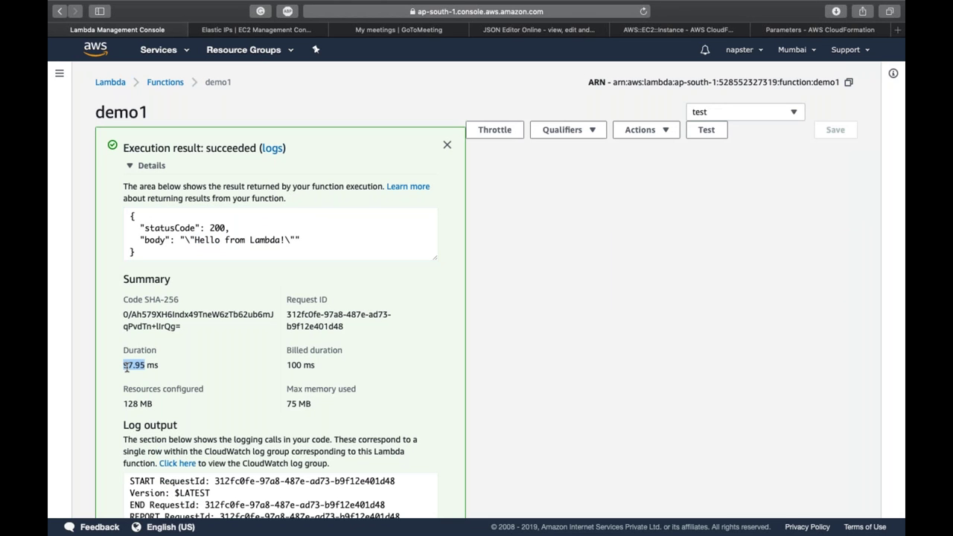
double_click(296, 365)
scroll(296, 364, down, 10)
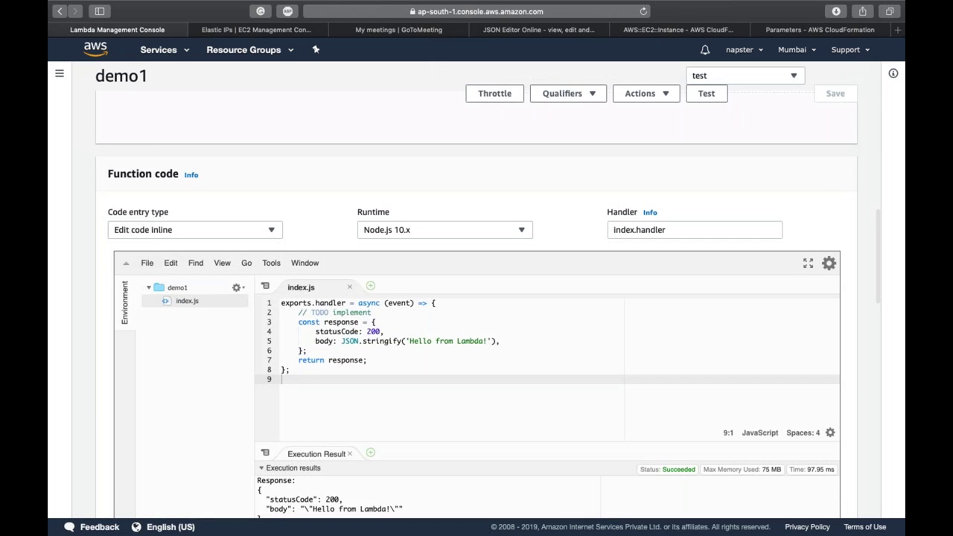
scroll(446, 357, down, 1)
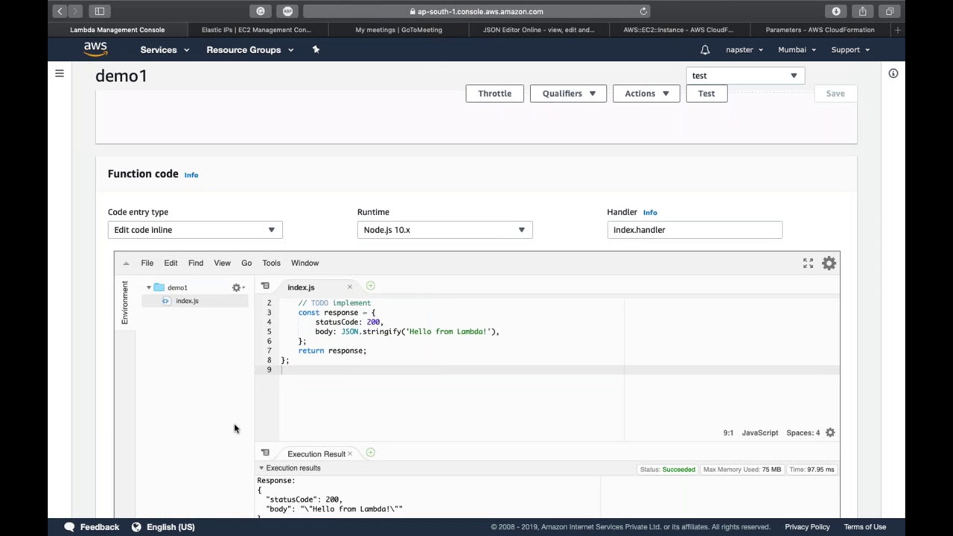
Step: Switch to the Finder desktop, open 11. Well Architecture Framework, then switch back to Lambda
key(ctrl+Left)
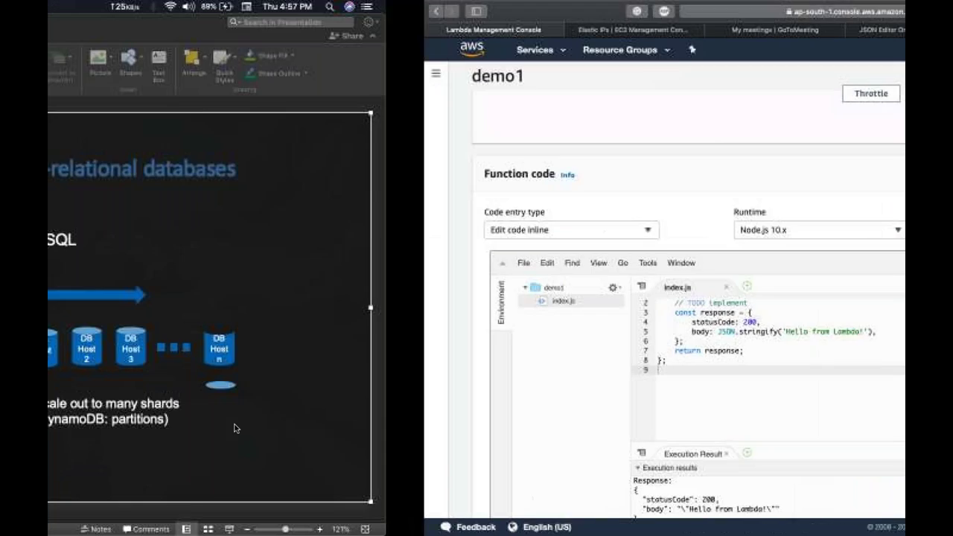
key(ctrl+Left)
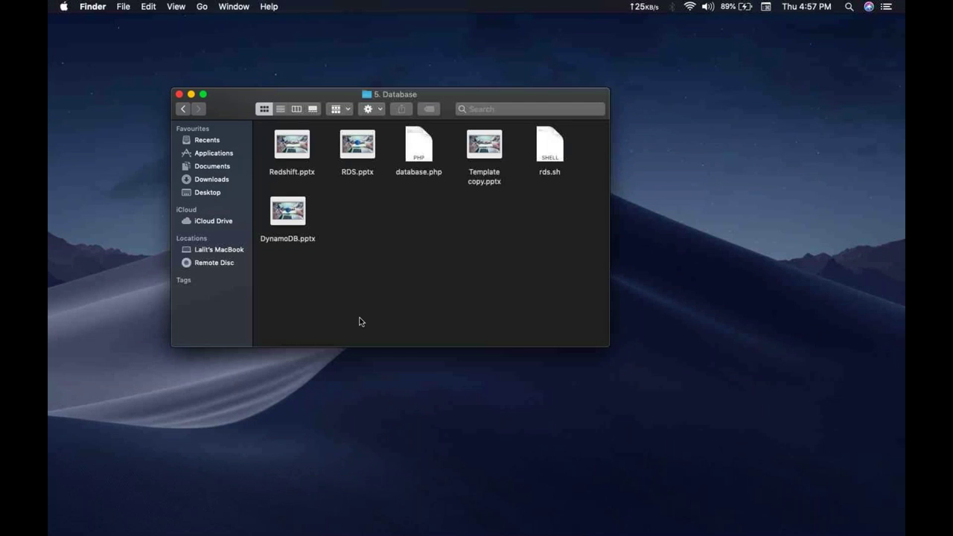
key(super+Up)
key(Down)
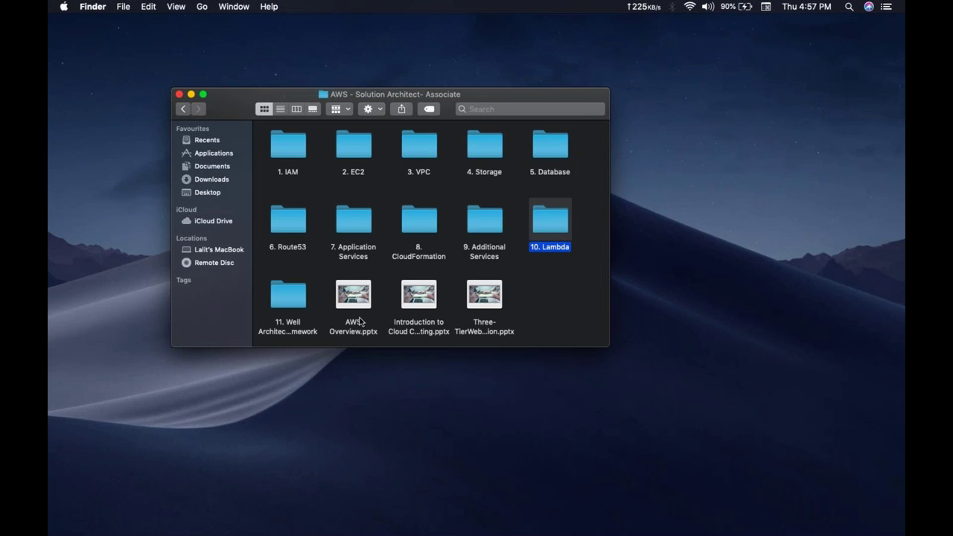
key(Left)
key(Left)
key(Left)
key(Right)
key(Right)
key(Left)
key(Left)
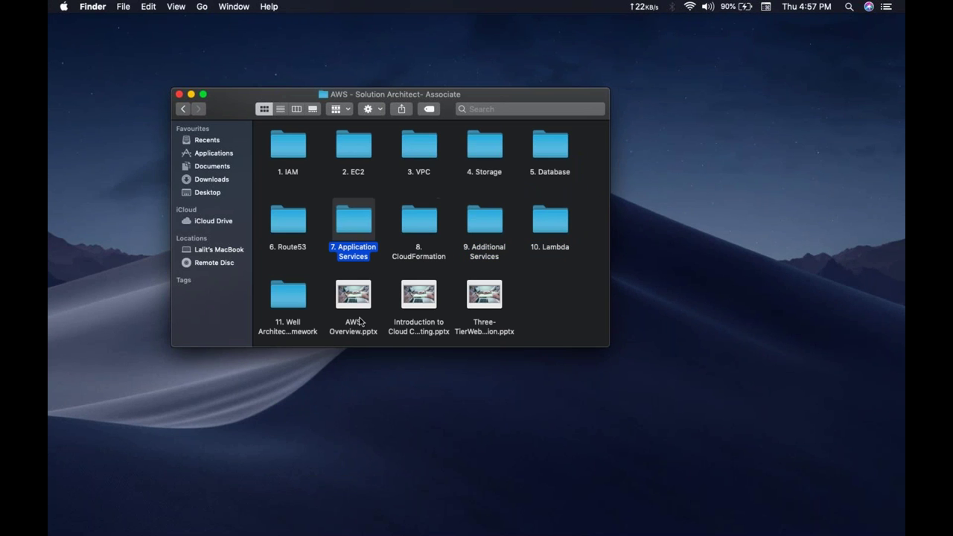
key(Left)
key(Down)
key(super+Down)
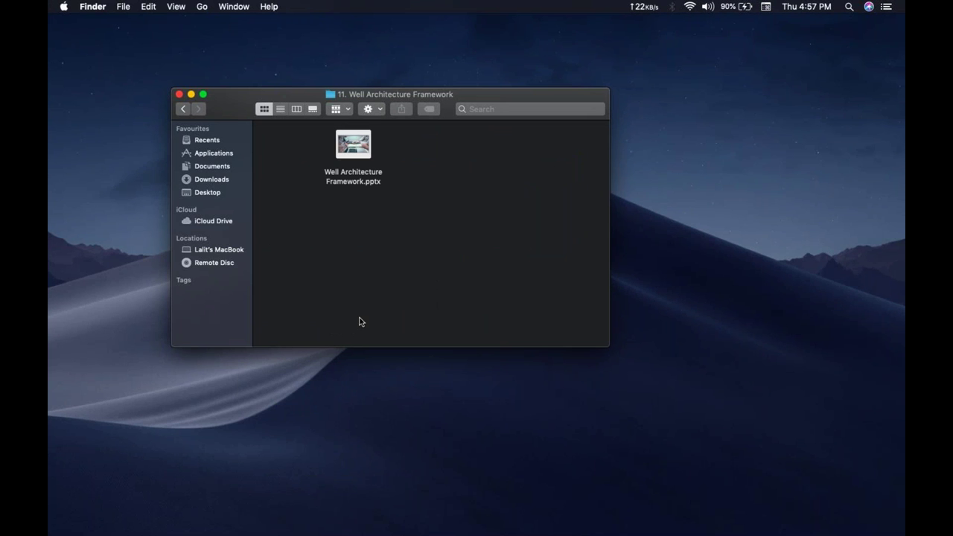
key(ctrl+Right)
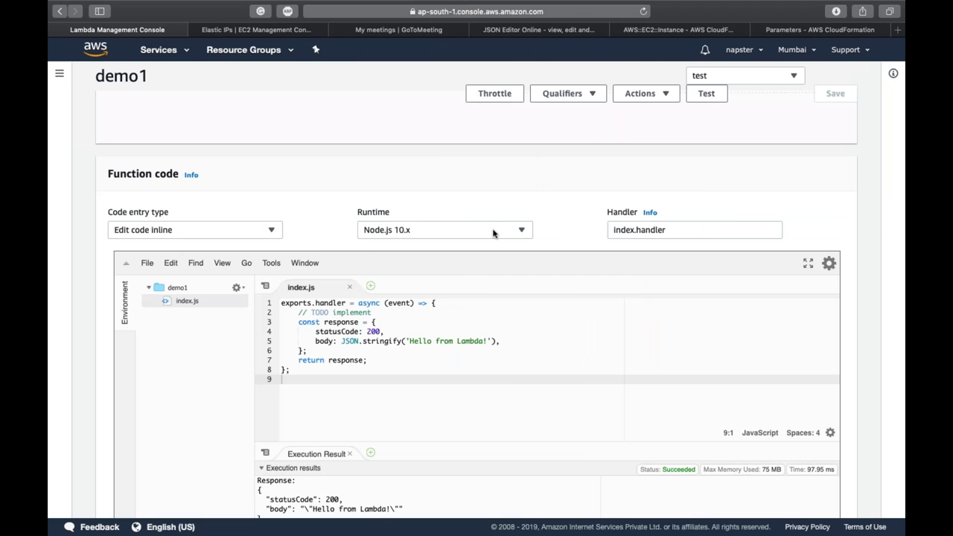
Step: Leave the runtime at Node.js 10.x, dismiss the execution result panel, and toggle the Designer section
click(492, 233)
click(551, 190)
scroll(551, 191, up, 15)
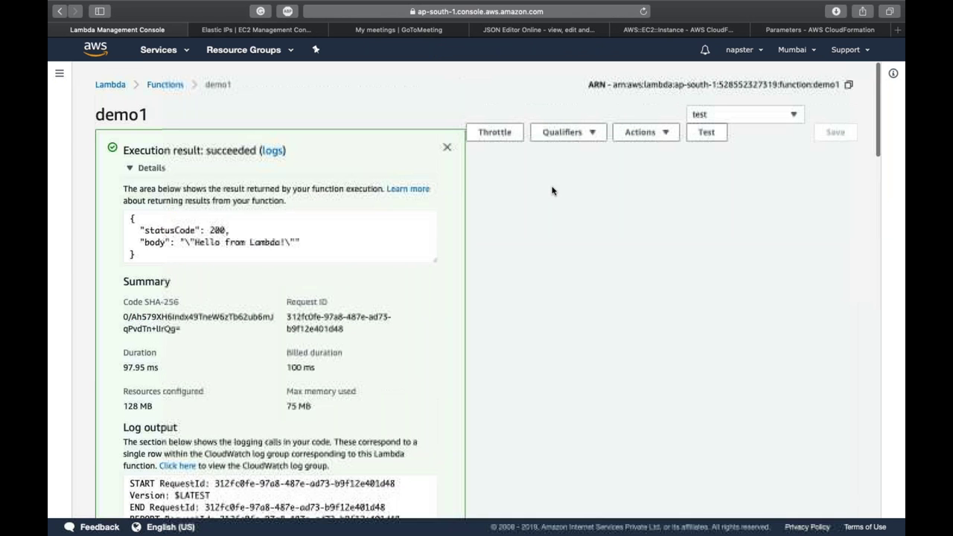
click(445, 146)
click(508, 192)
click(508, 192)
Step: Delete demo1 from the Functions list via Actions > Delete and dismiss the success banner
click(165, 83)
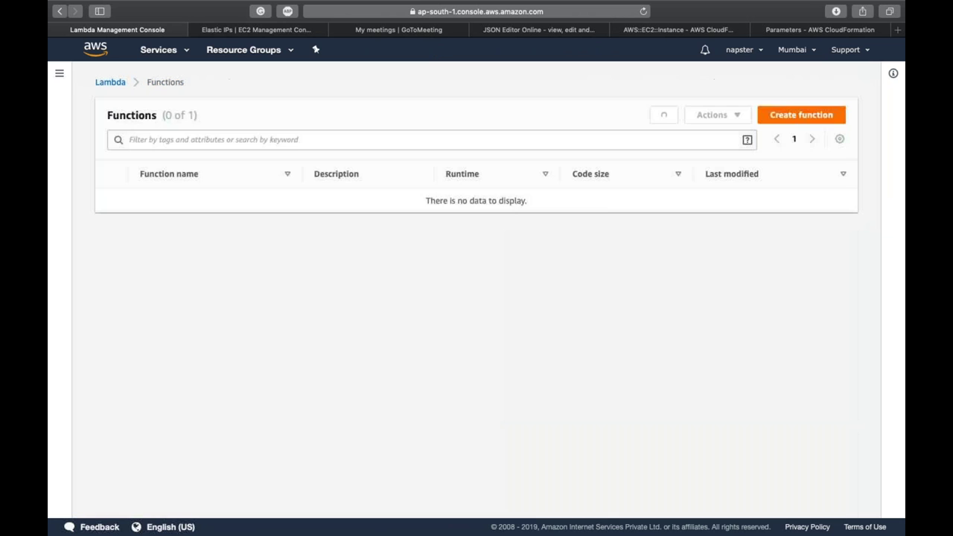
click(109, 202)
click(712, 119)
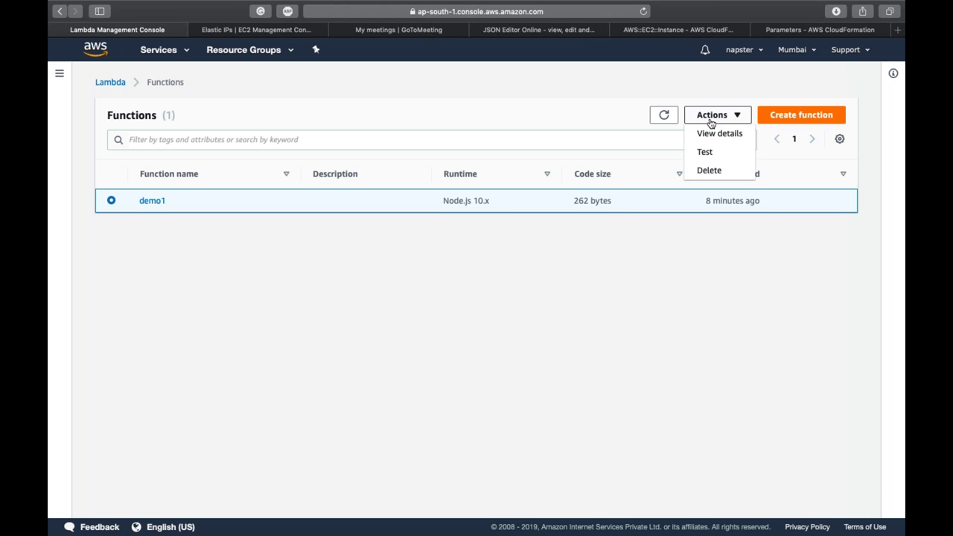
click(719, 170)
click(619, 184)
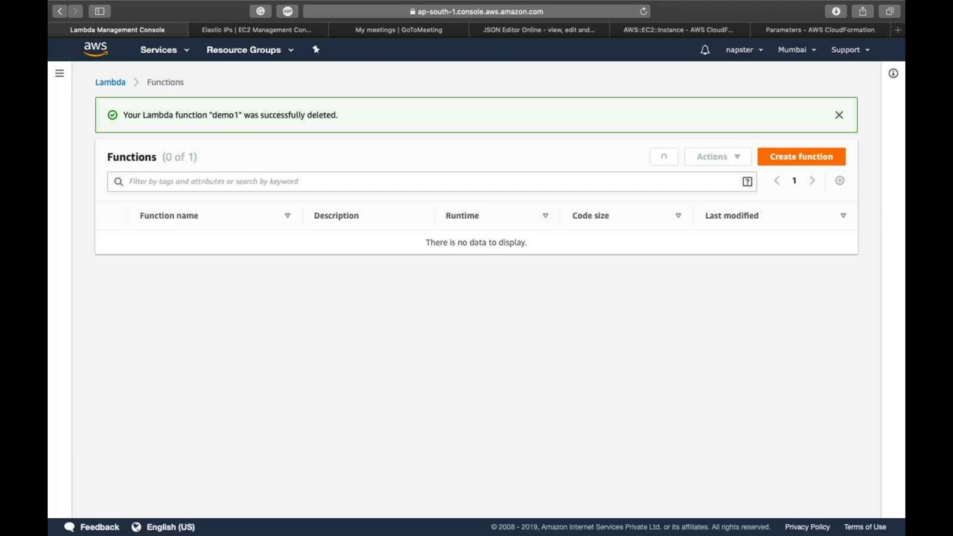
click(839, 115)
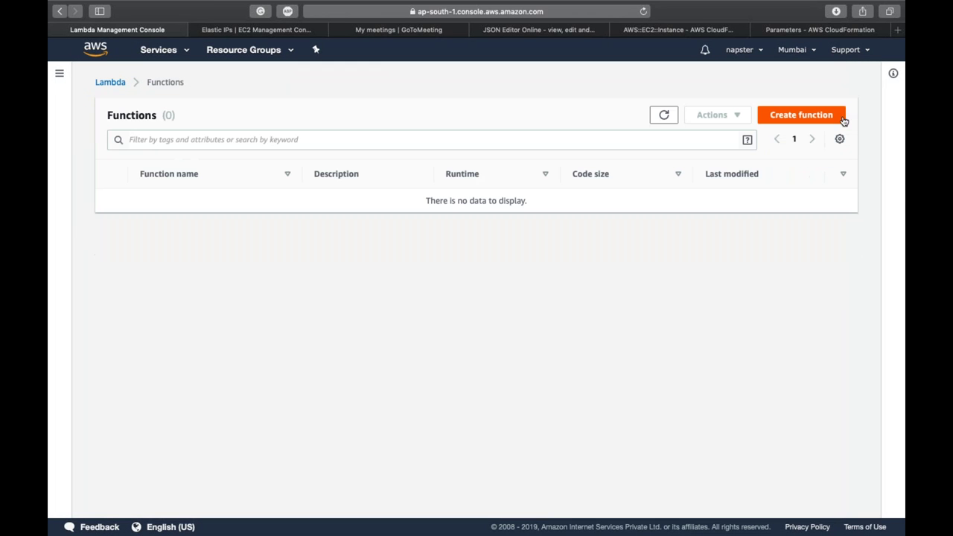
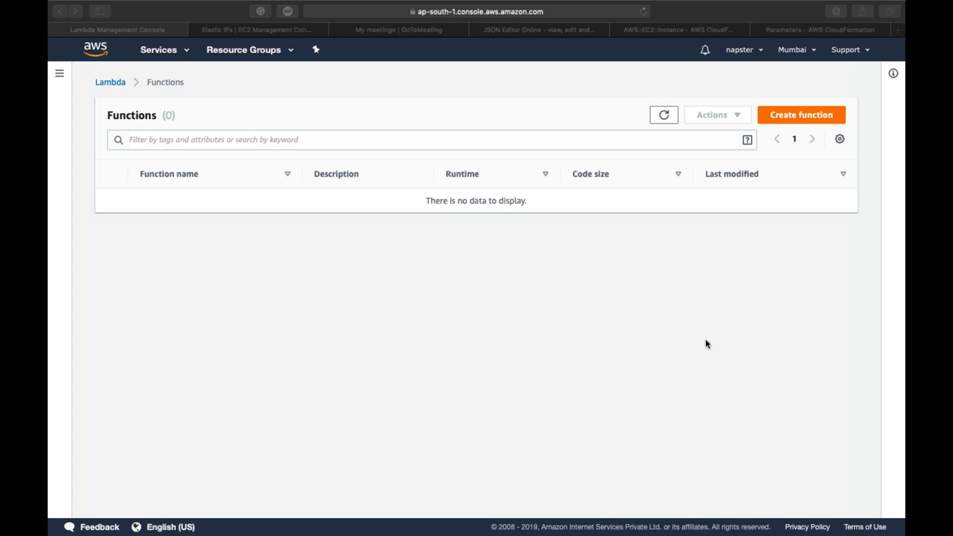
Step: Leave the empty Lambda Functions list (0 functions) and switch to the desktop with the presentation folder
click(523, 345)
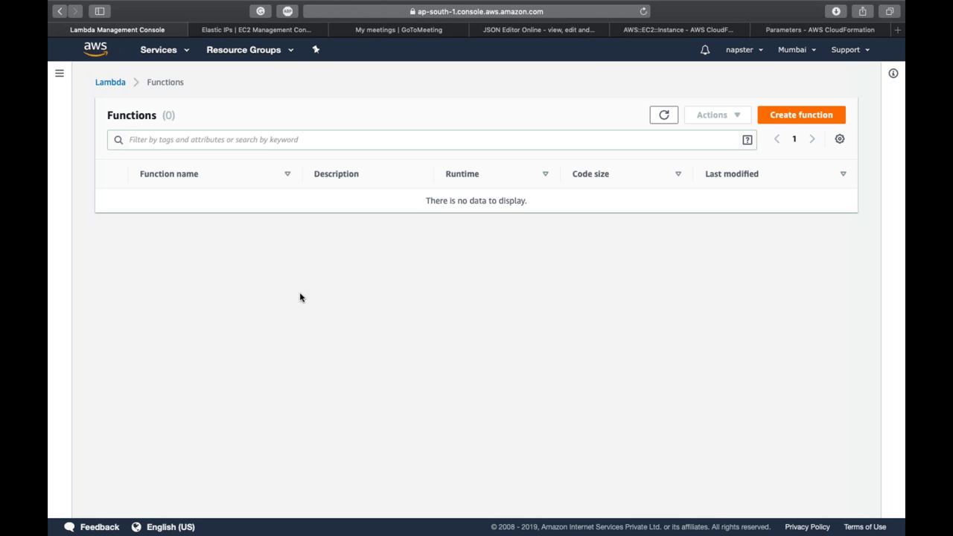
key(ctrl+Left)
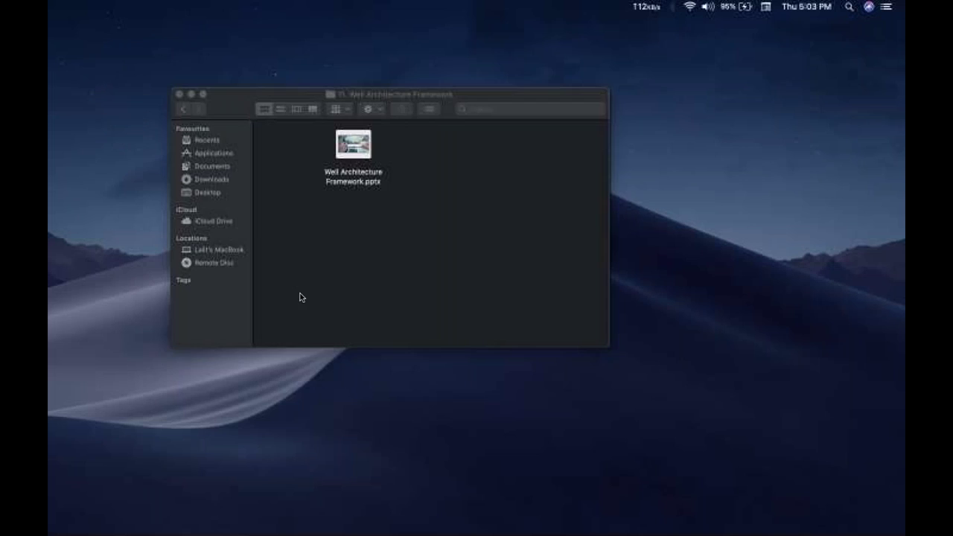
Step: Open Well Architecture Framework.pptx from the Finder folder in PowerPoint
click(353, 146)
double_click(353, 146)
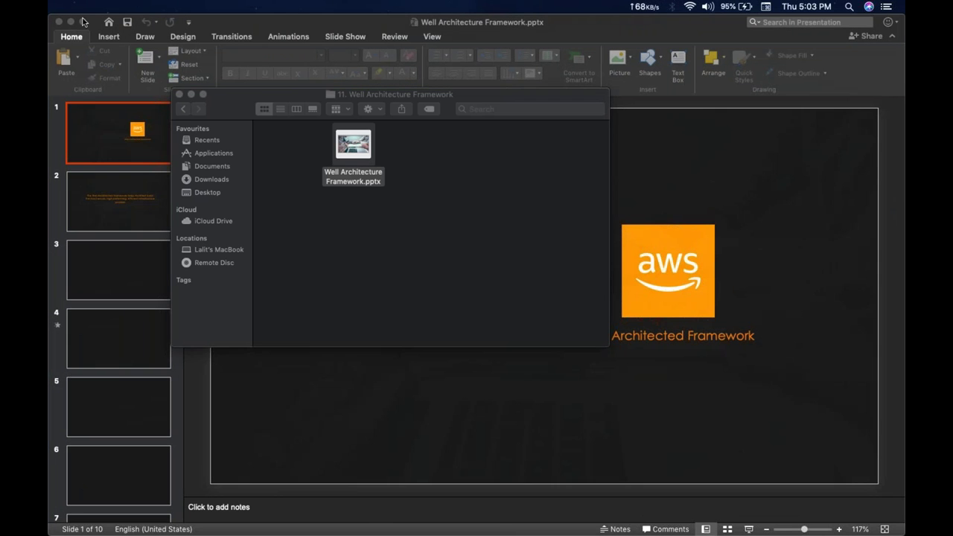
Step: Maximise the PowerPoint window and start the Well Architecture Framework slide show from slide 1
click(82, 22)
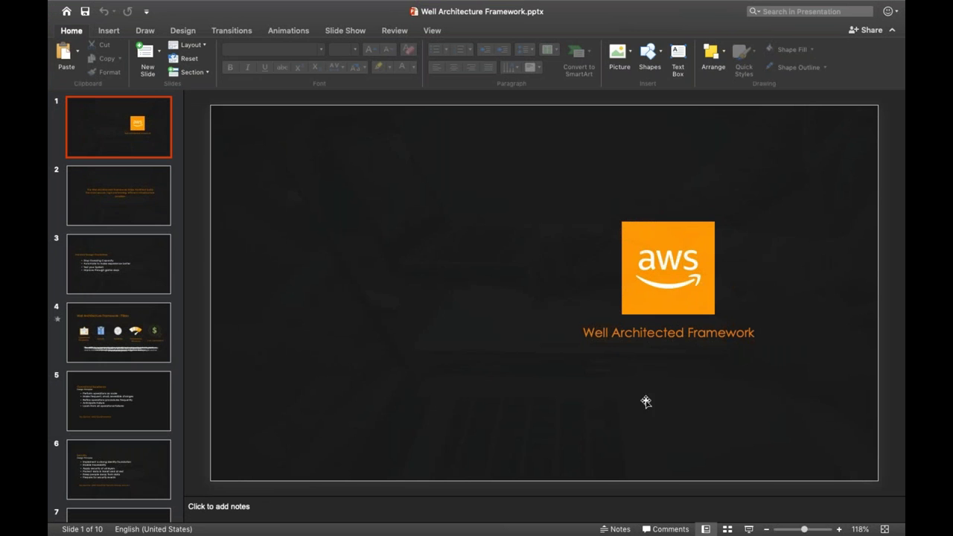
click(749, 529)
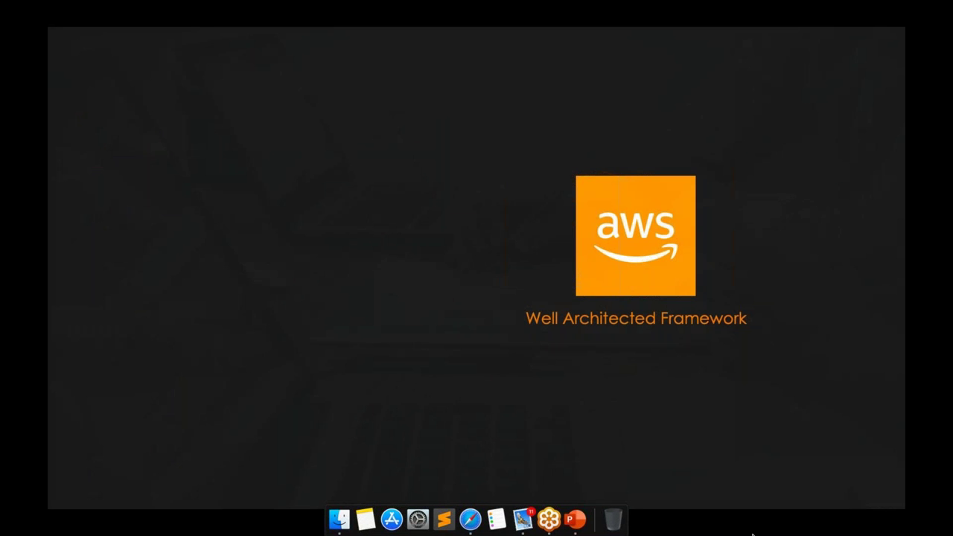